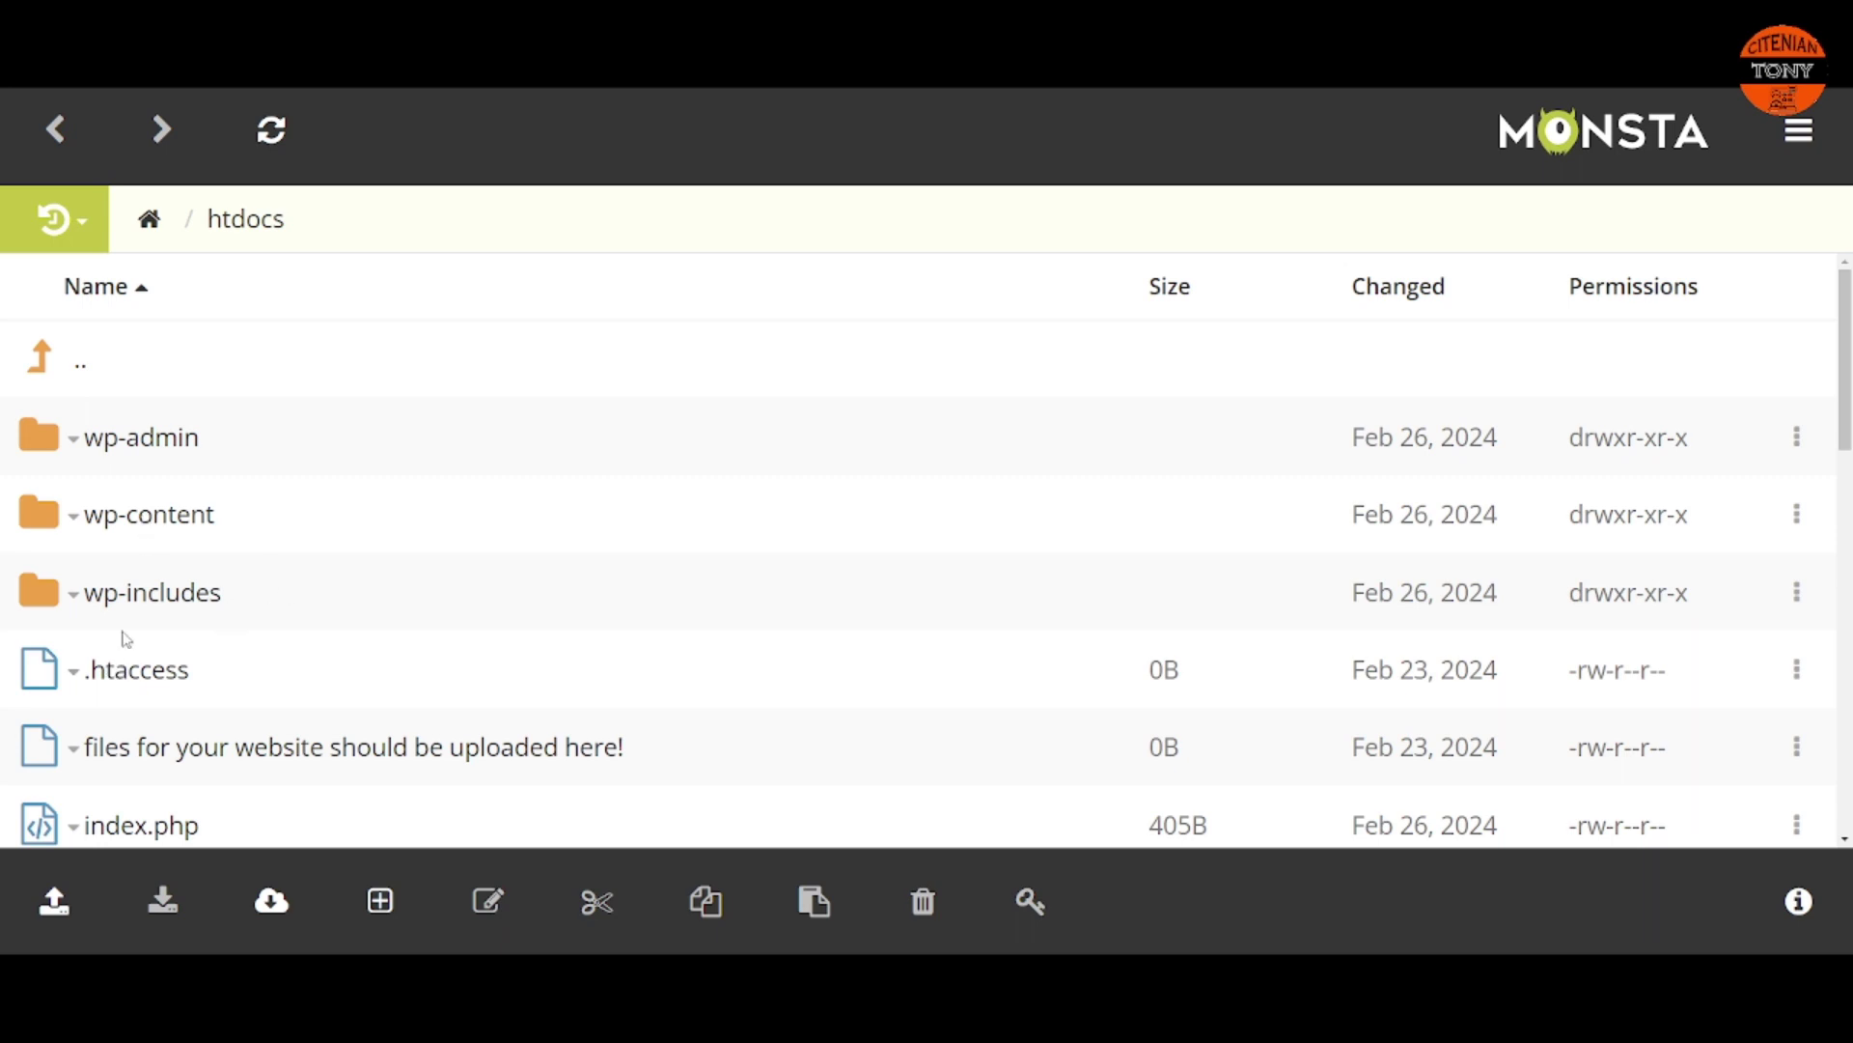
# Step: Look through the WordPress files in the htdocs folder and locate wp-config-sample.php
pyautogui.scroll(-8, 213, 621)
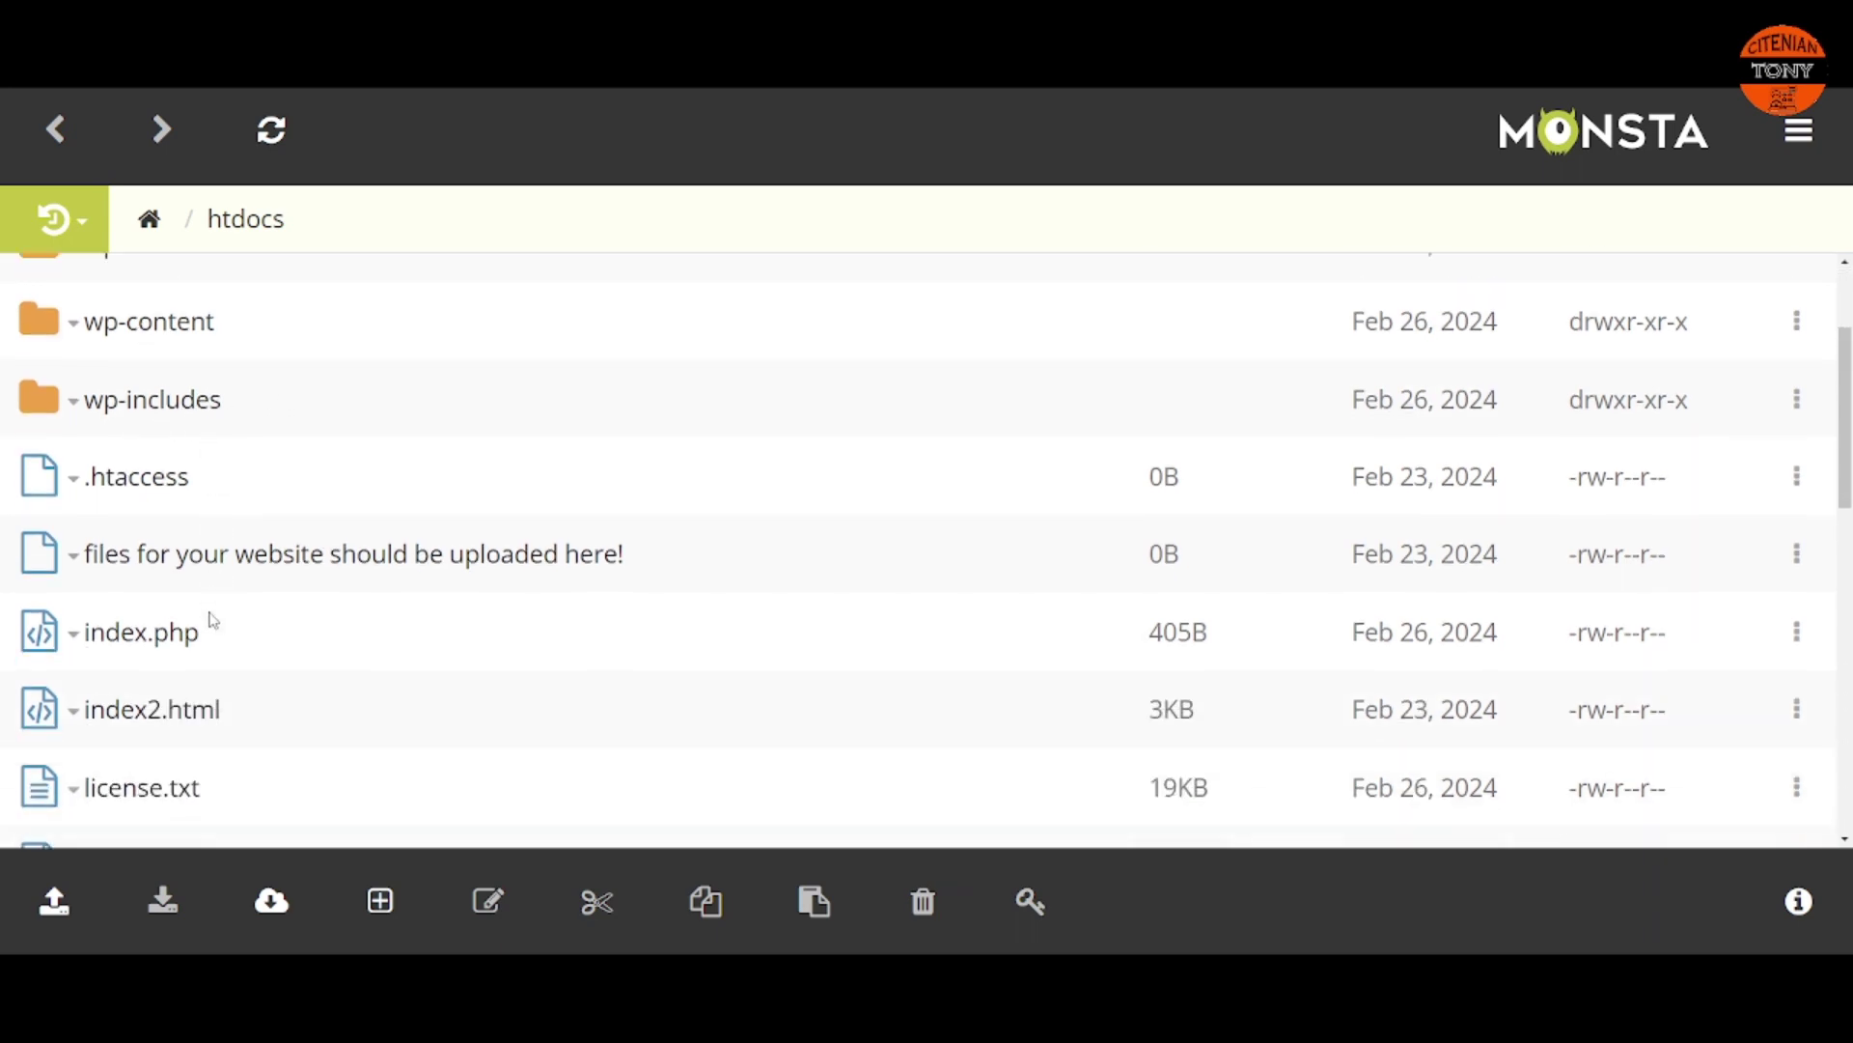
pyautogui.scroll(-5, 214, 618)
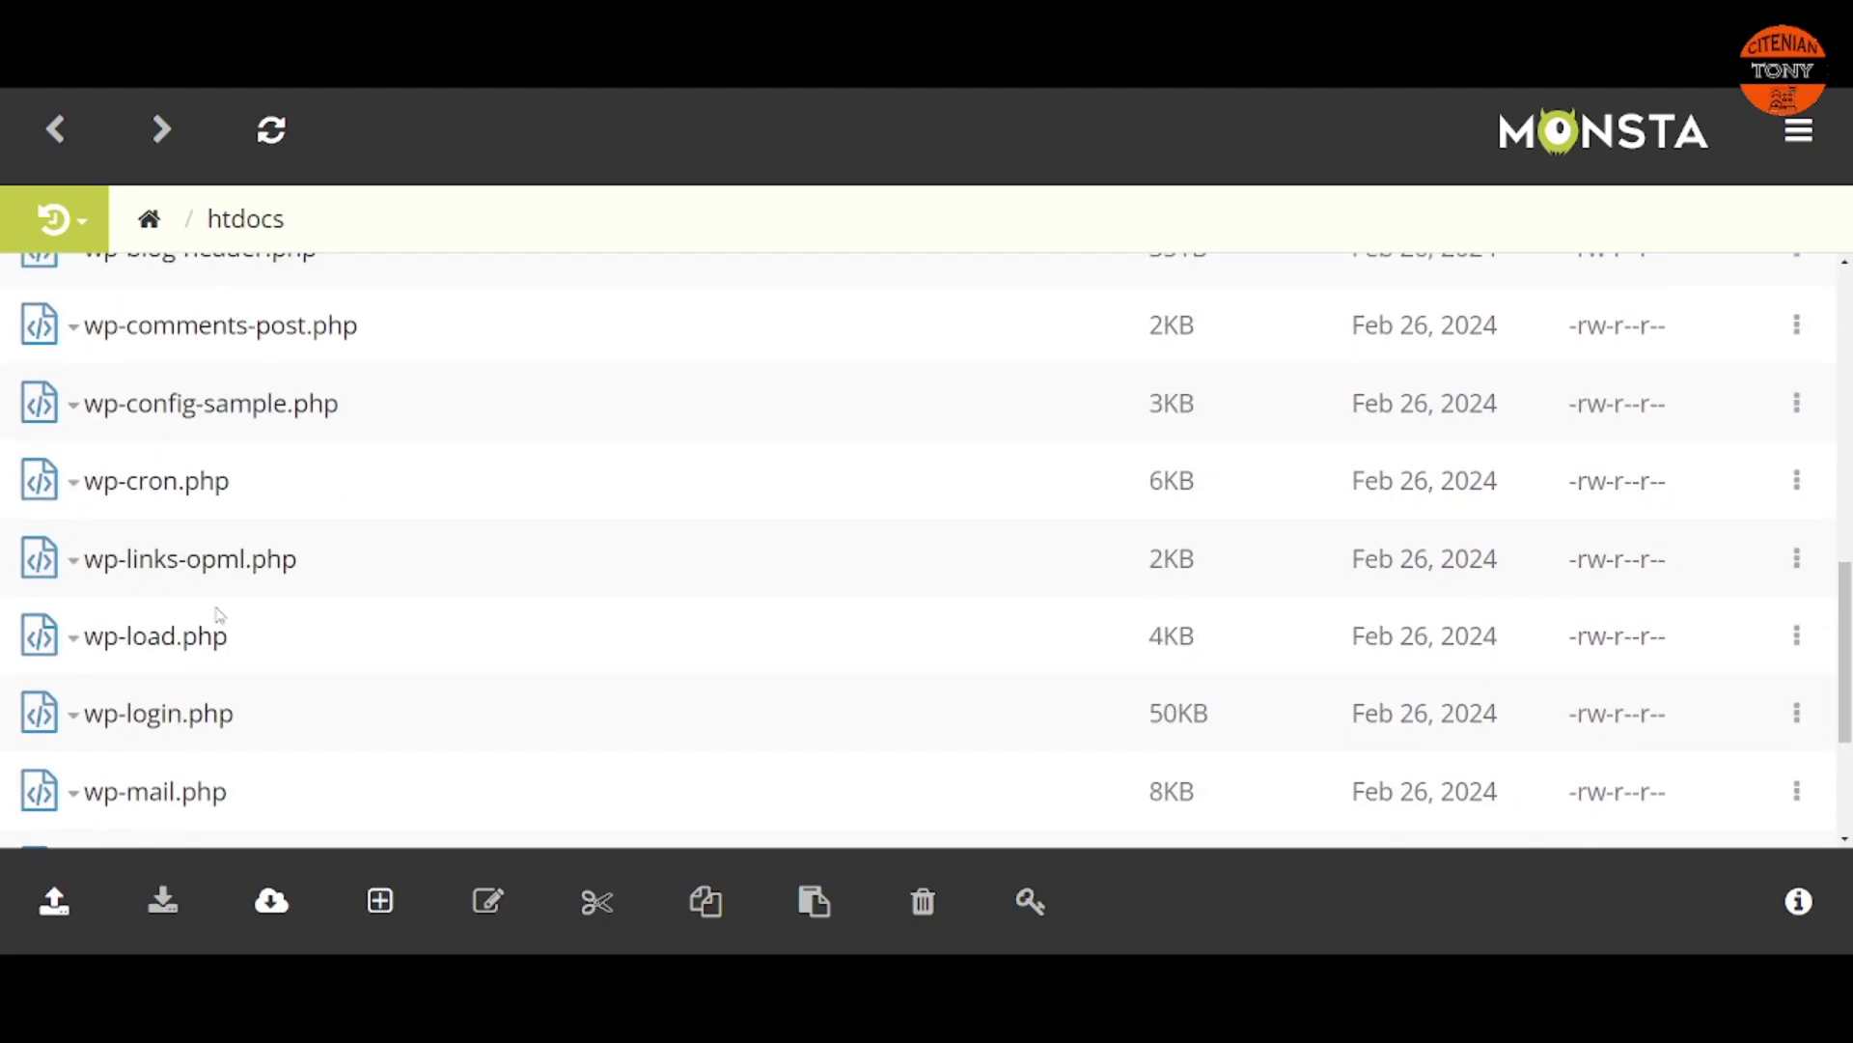
pyautogui.scroll(5, 215, 617)
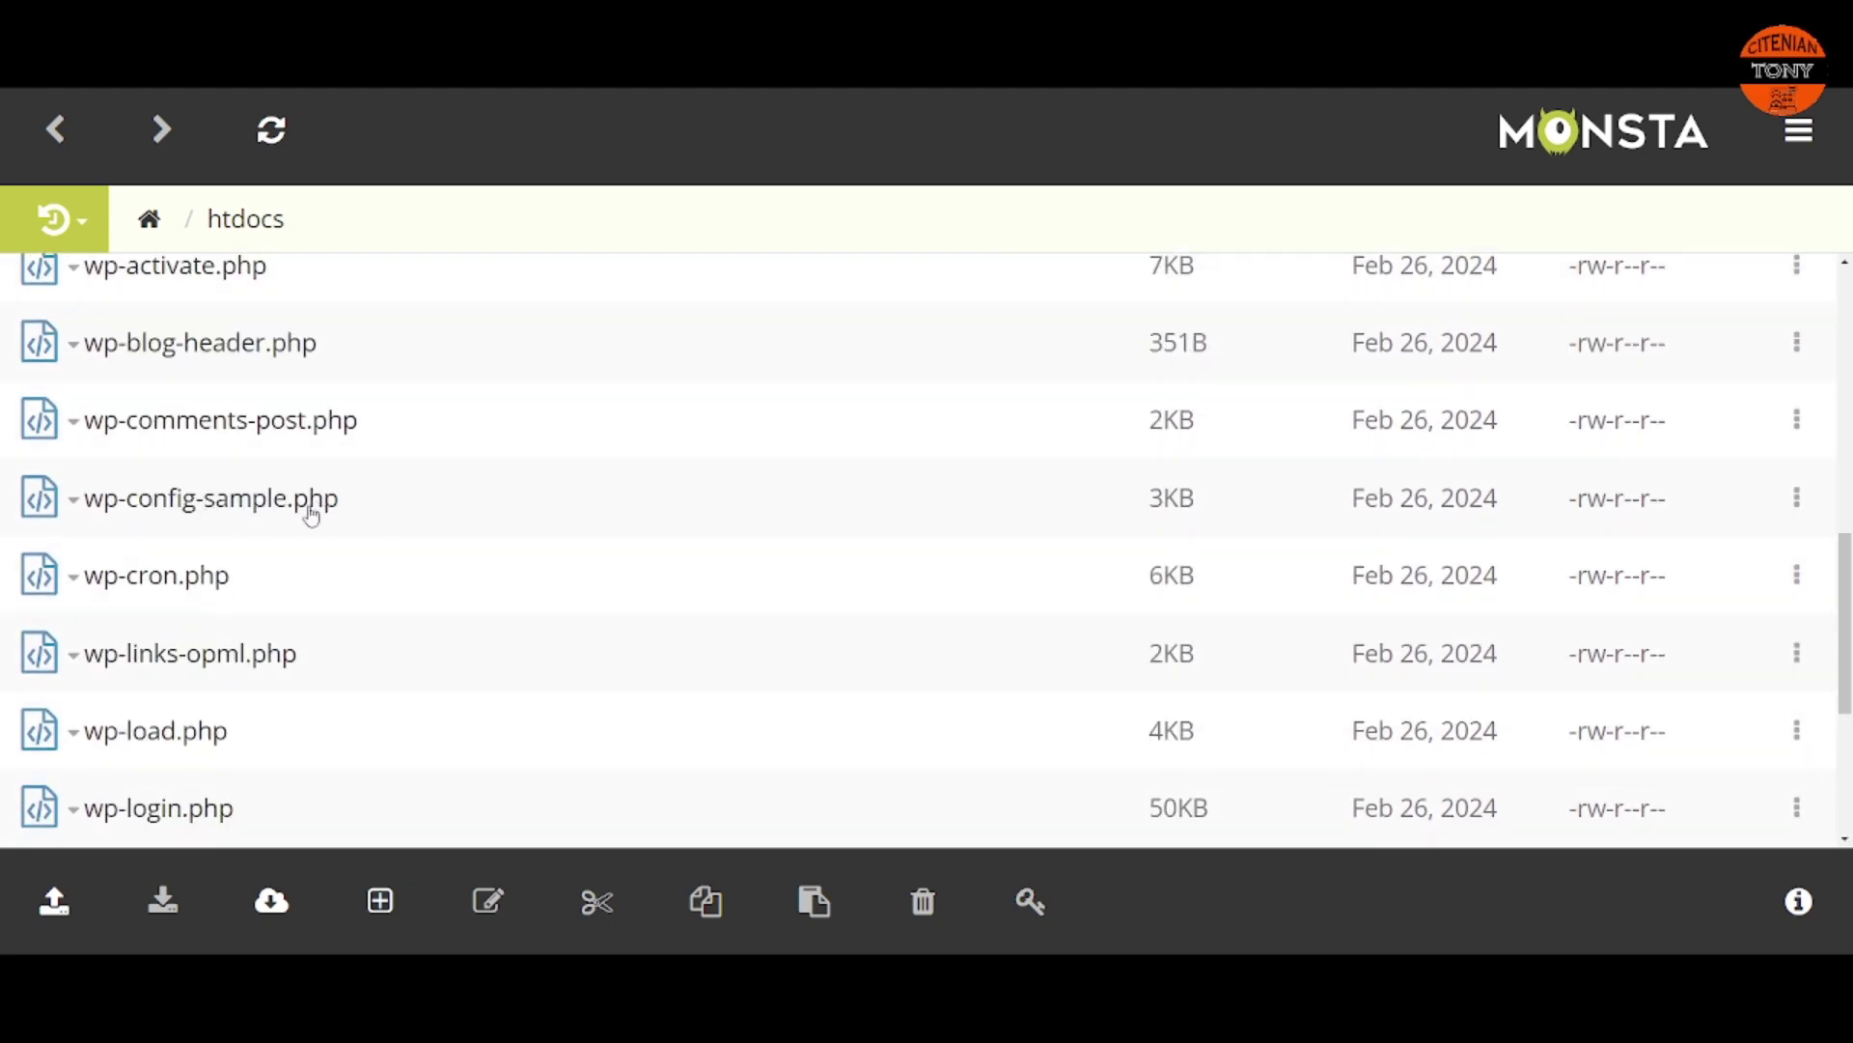
pyautogui.rightClick(311, 512)
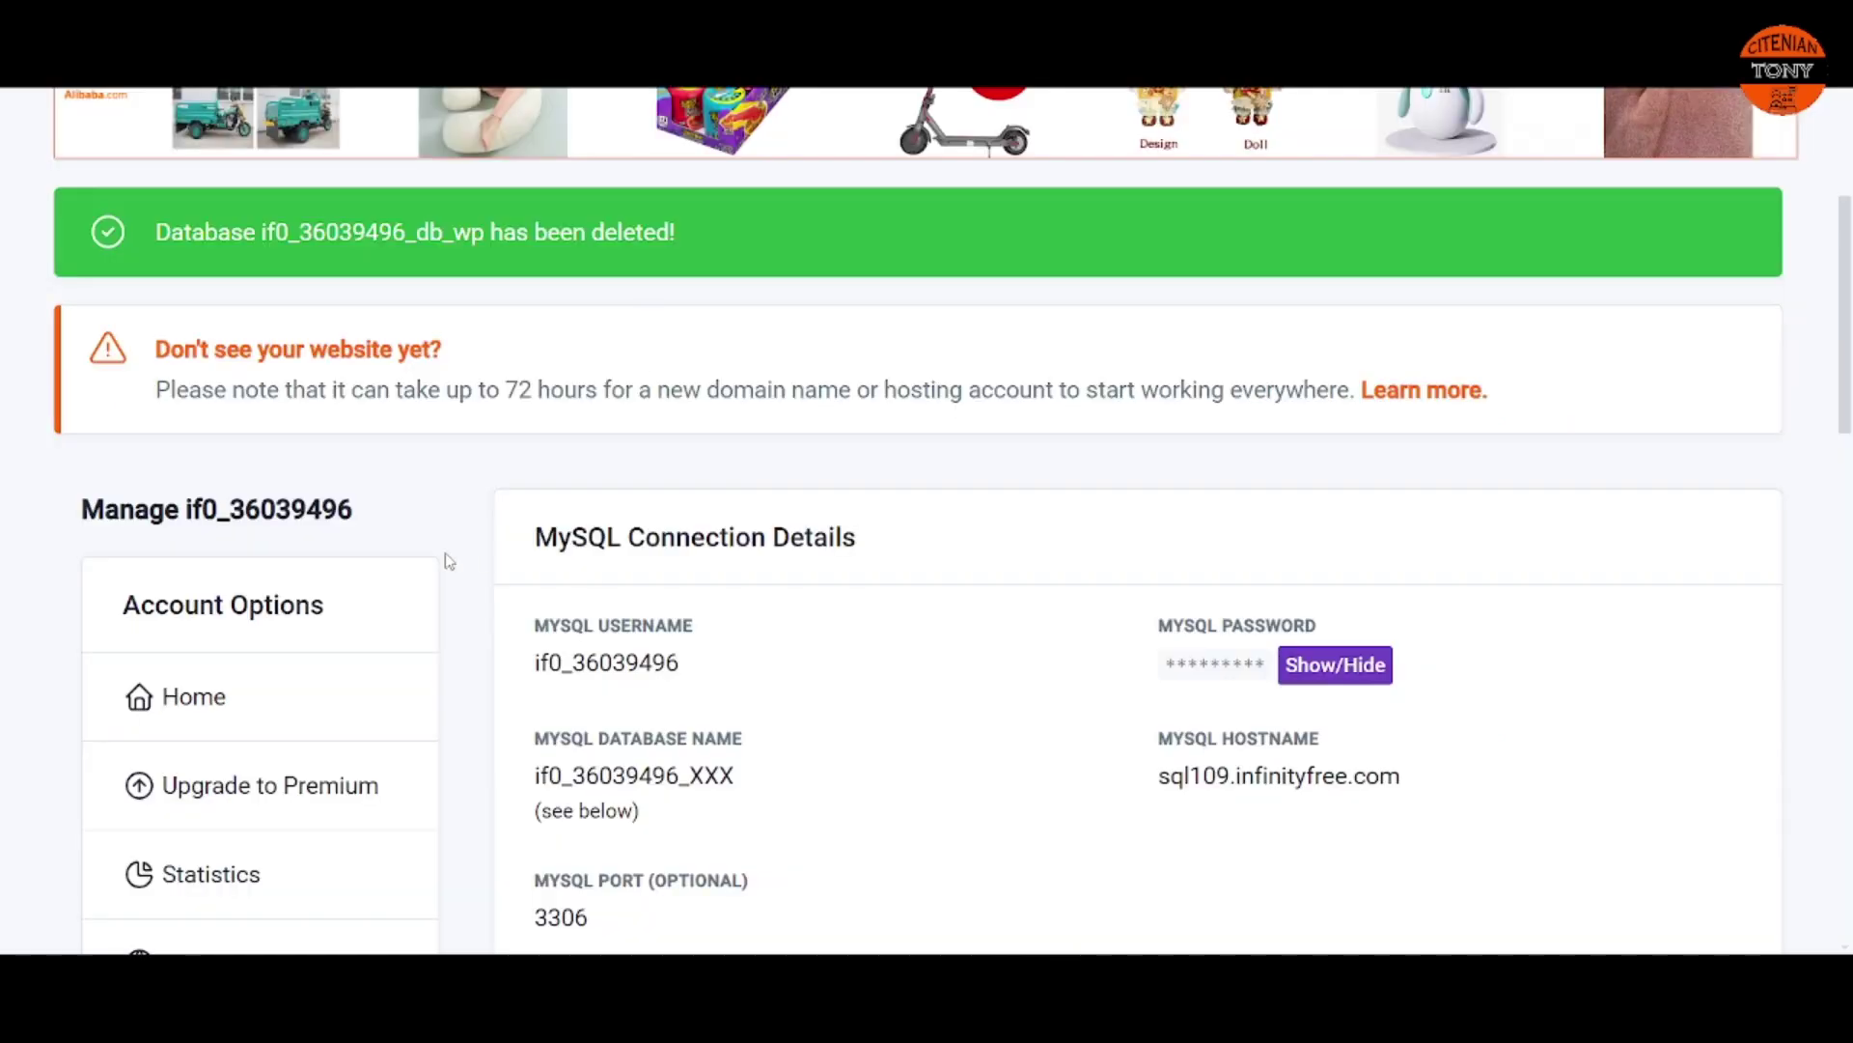
# Step: Open the Domains page of the InfinityFree hosting account and visit the website of the listed domain
pyautogui.scroll(-3, 449, 561)
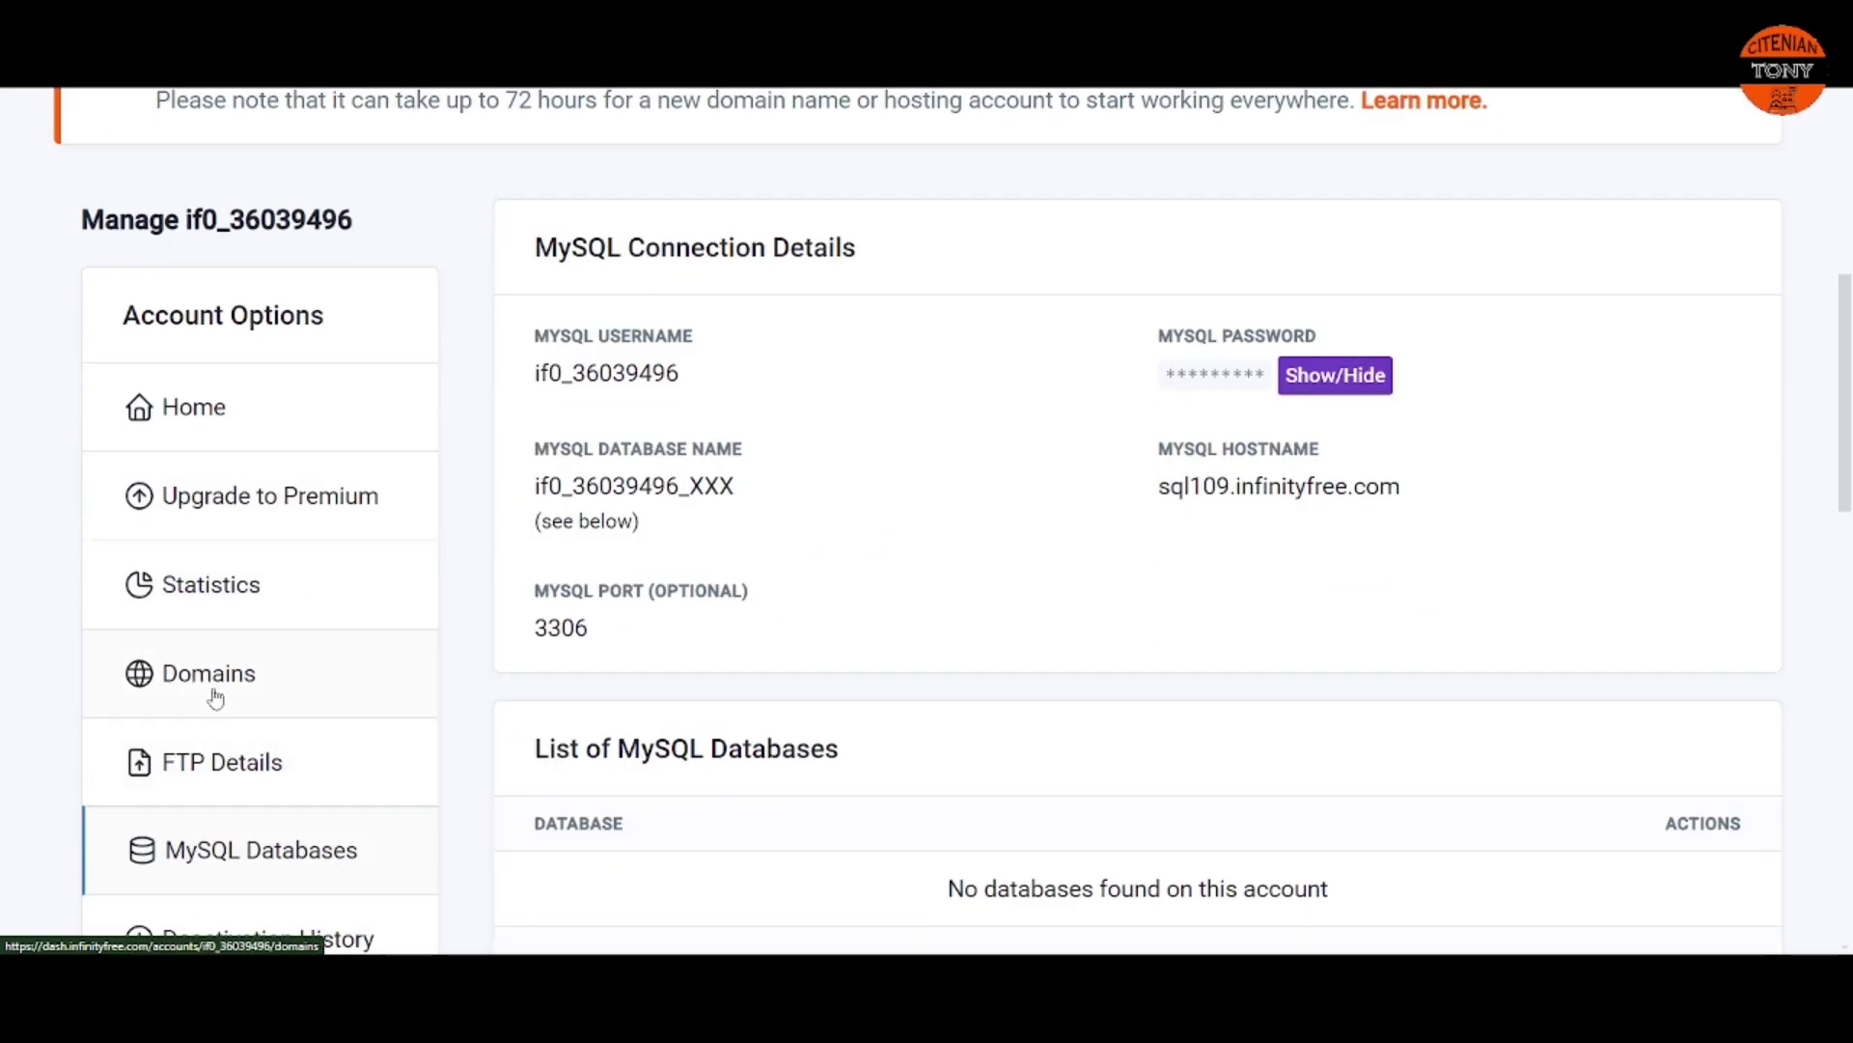
pyautogui.click(214, 695)
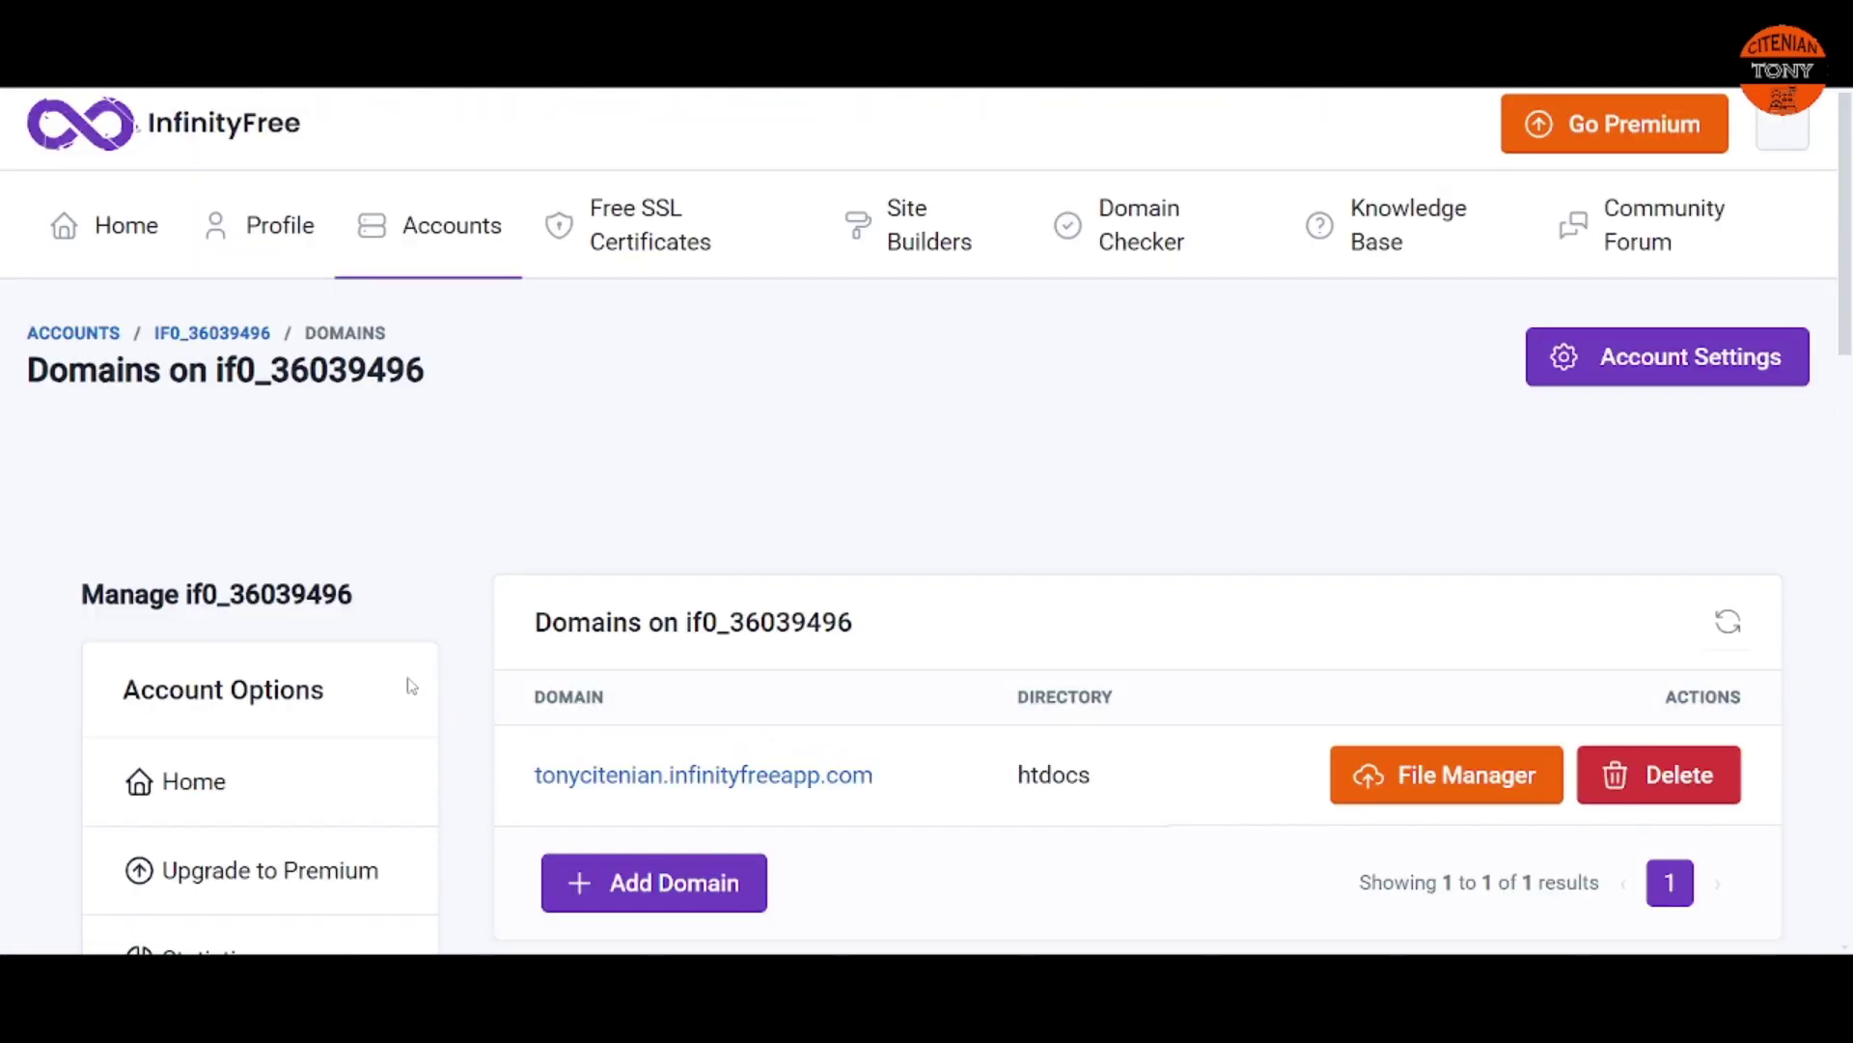
pyautogui.scroll(-3, 714, 473)
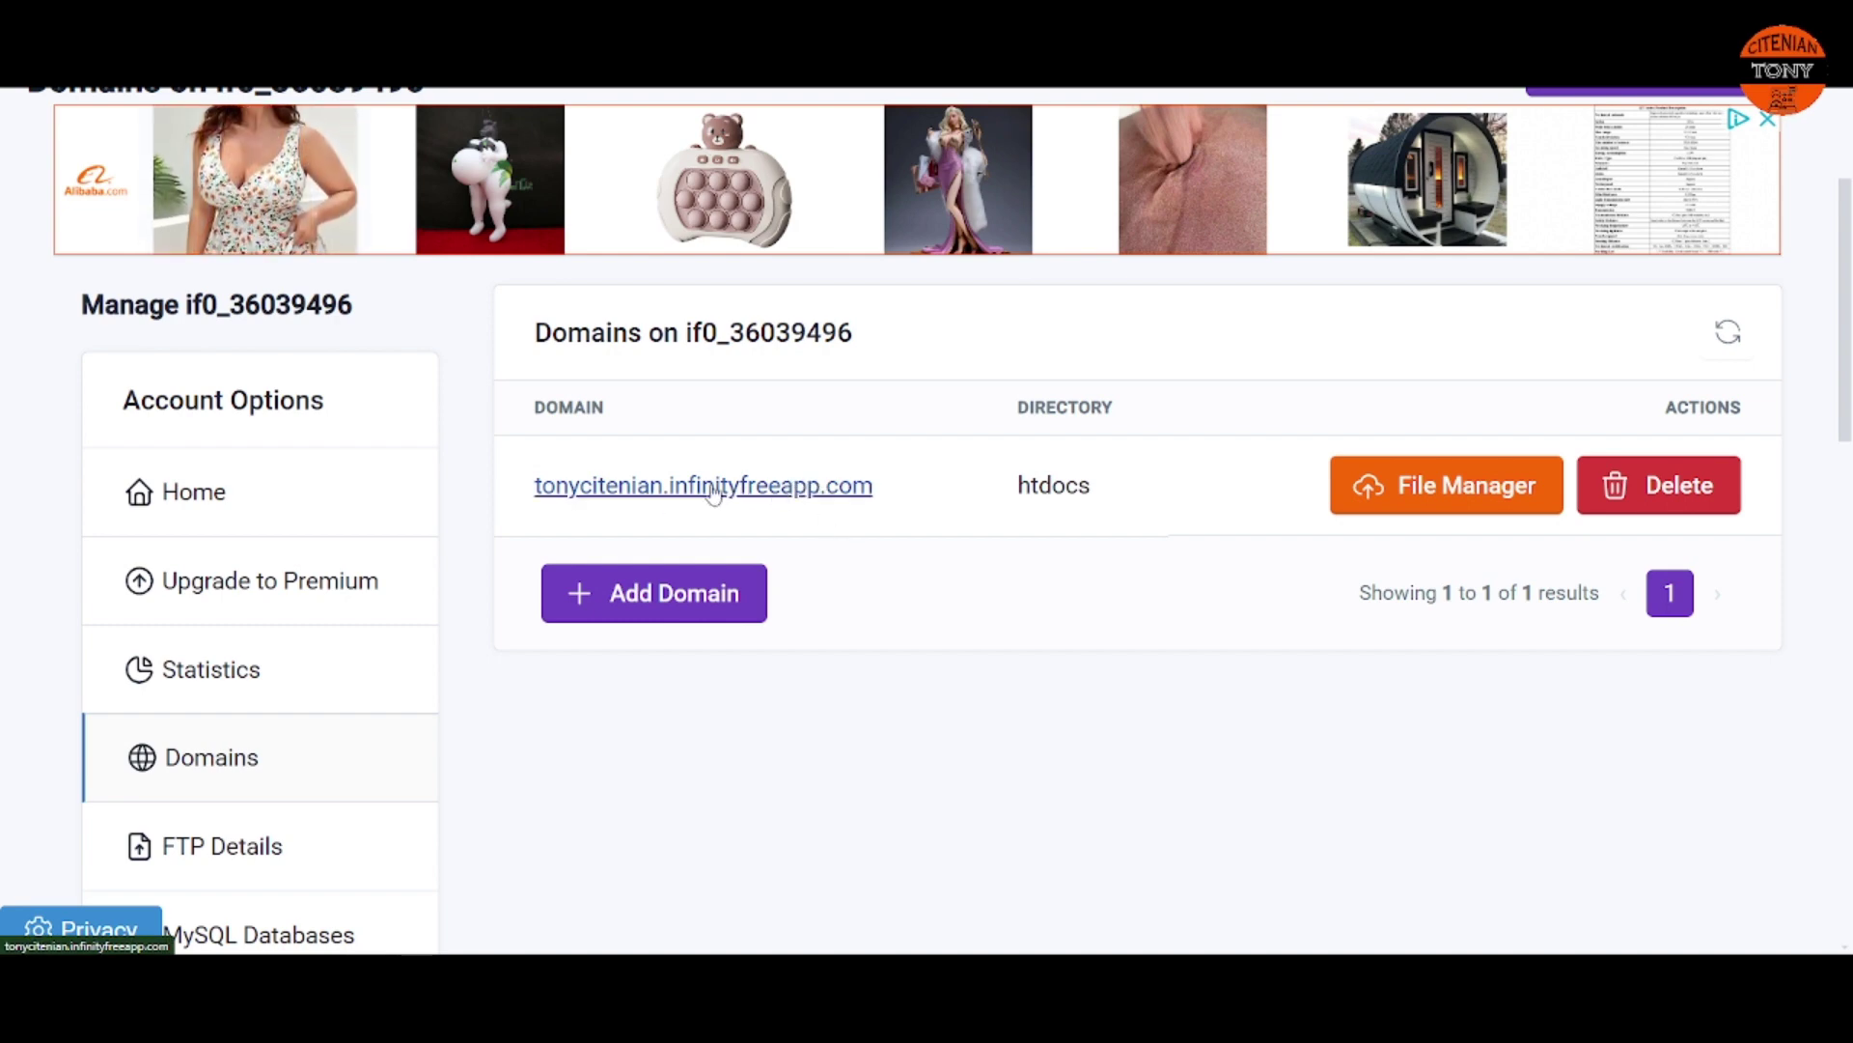
pyautogui.click(819, 486)
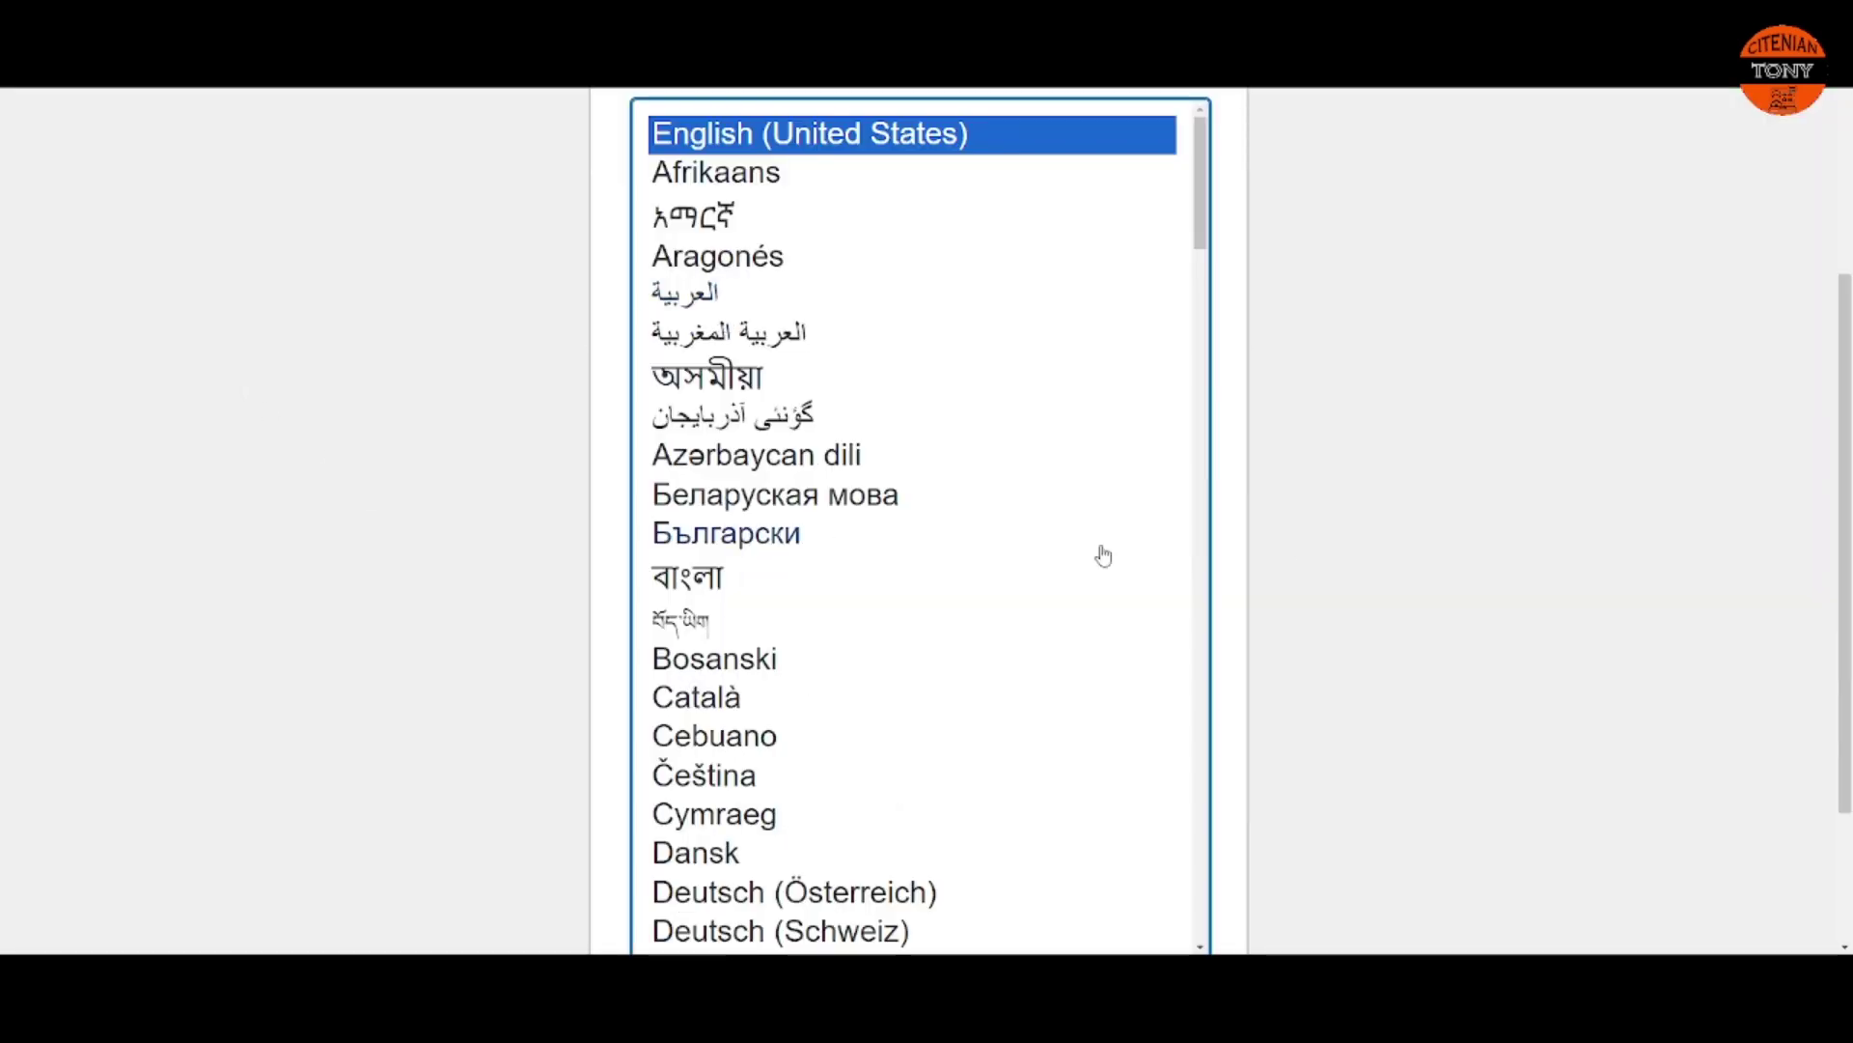
# Step: Continue the WordPress installation with English (United States) as the language
pyautogui.scroll(-2, 1335, 516)
pyautogui.scroll(3, 576, 605)
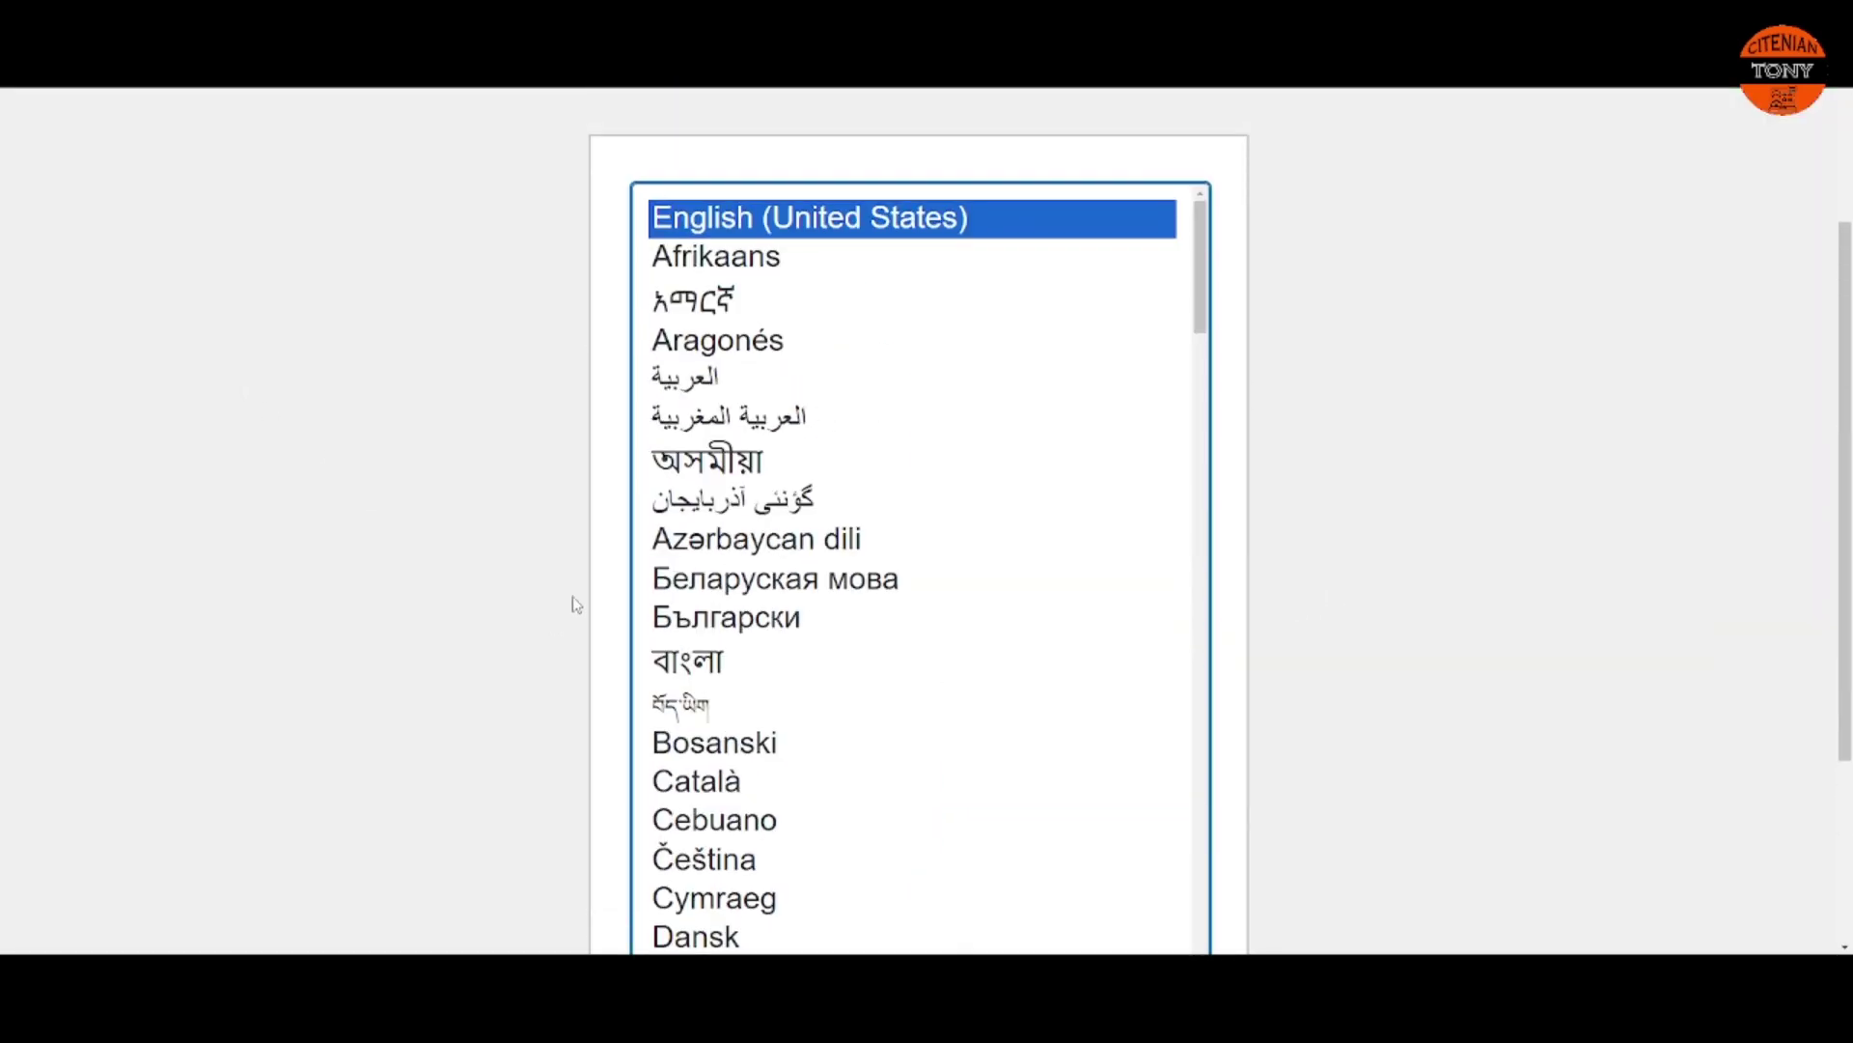
pyautogui.scroll(2, 1301, 405)
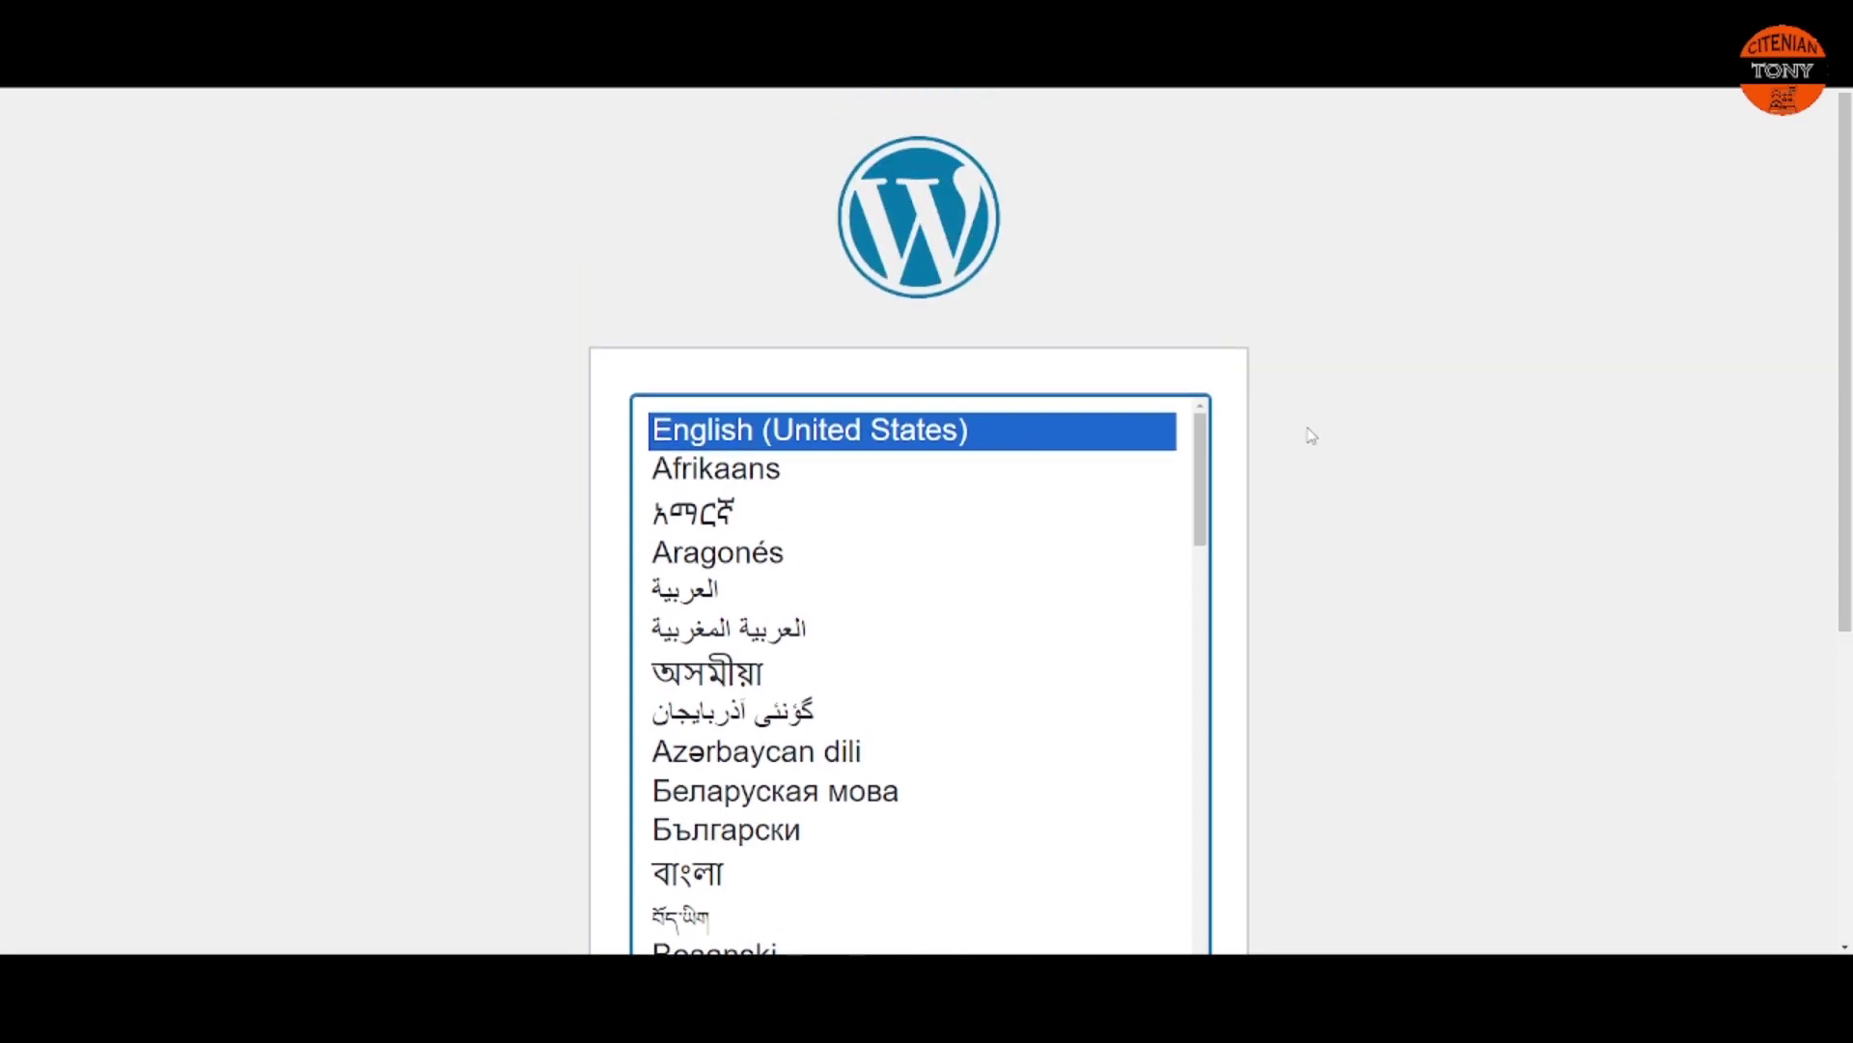
pyautogui.scroll(-4, 1309, 431)
pyautogui.scroll(-2, 1147, 841)
pyautogui.scroll(-1, 1264, 854)
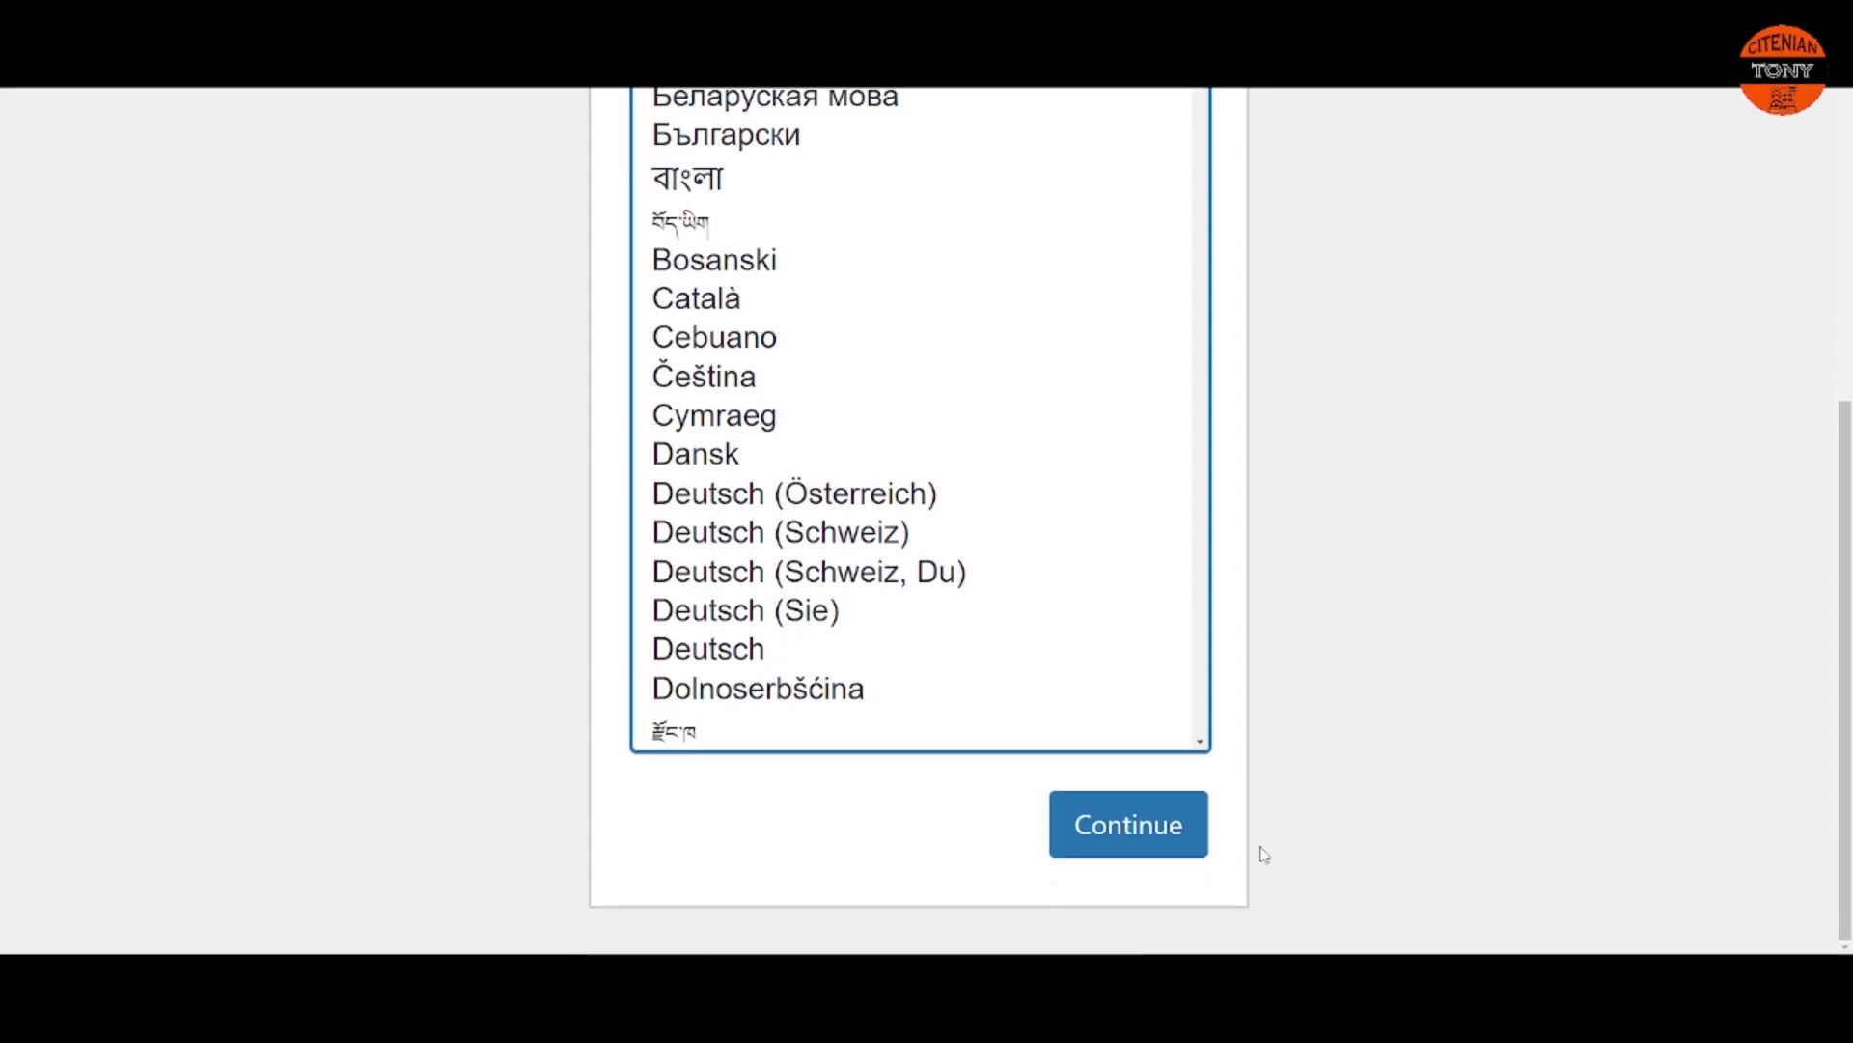
pyautogui.click(1167, 837)
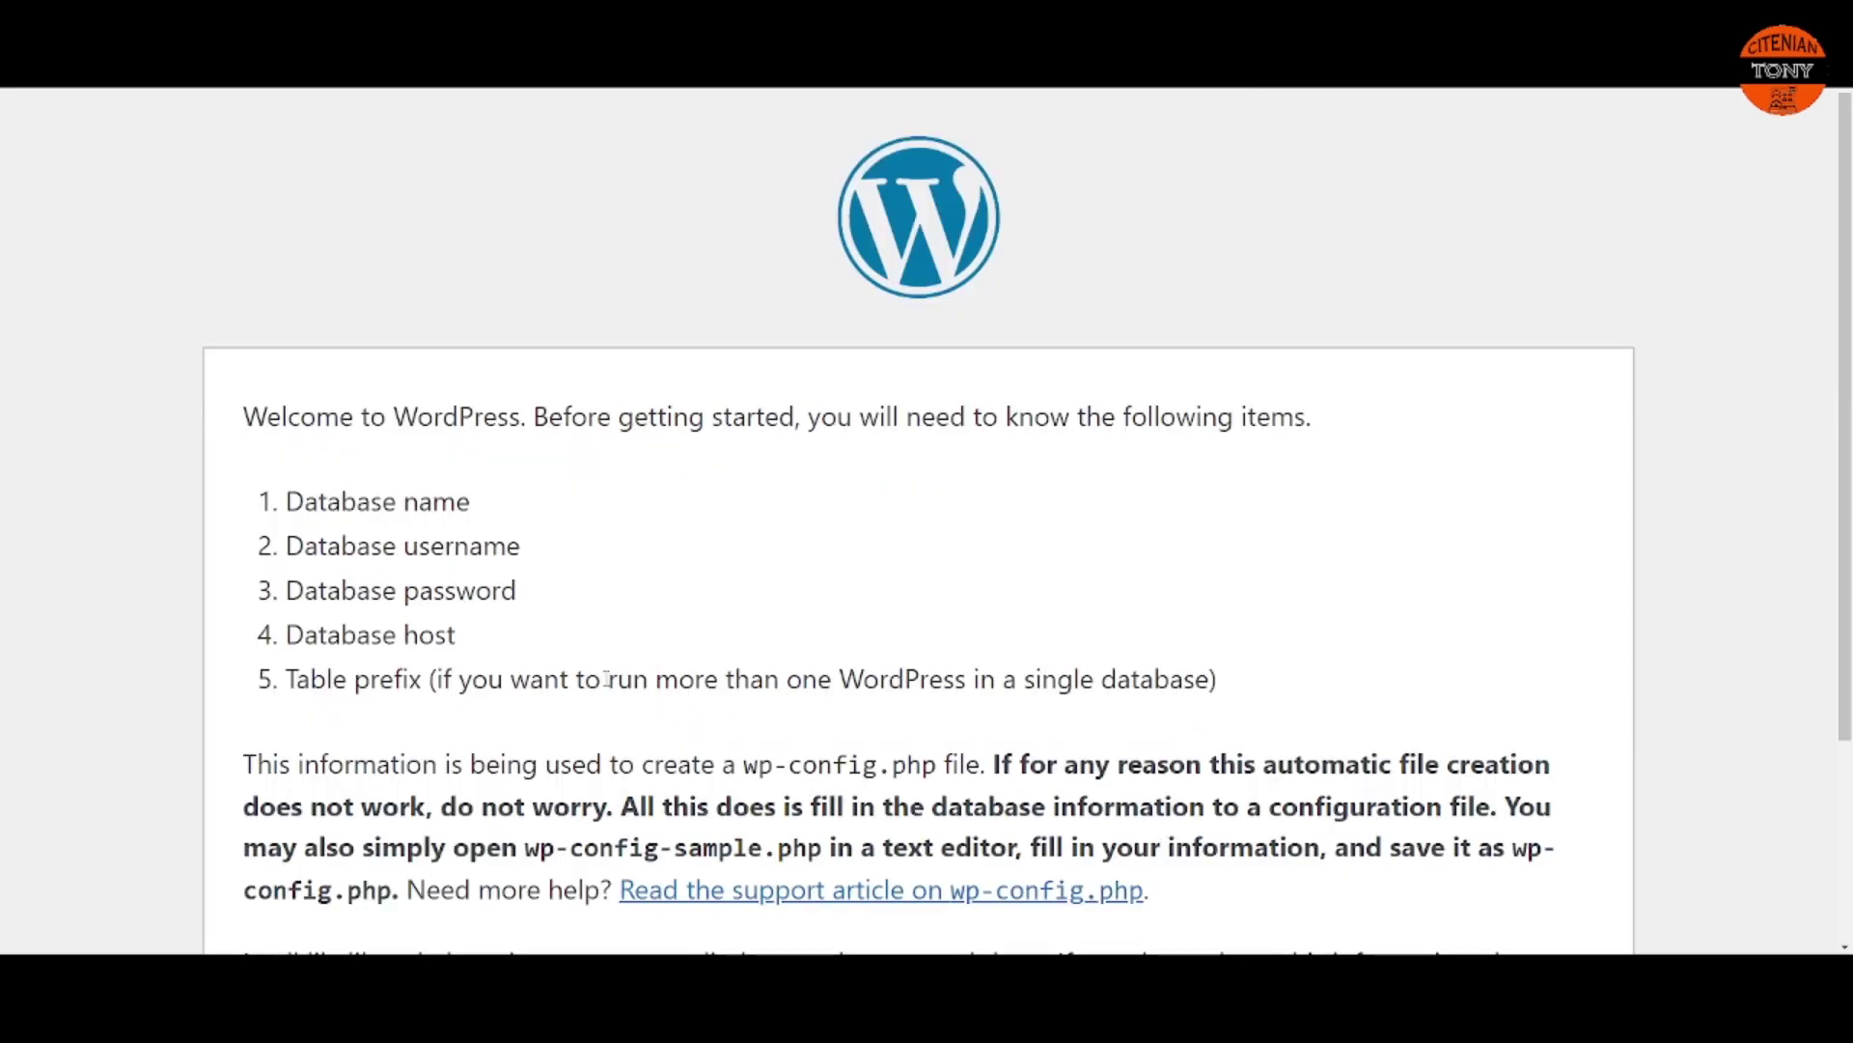
# Step: Read through the required database items on the WordPress welcome page and proceed to the connection details form
pyautogui.scroll(-1, 606, 679)
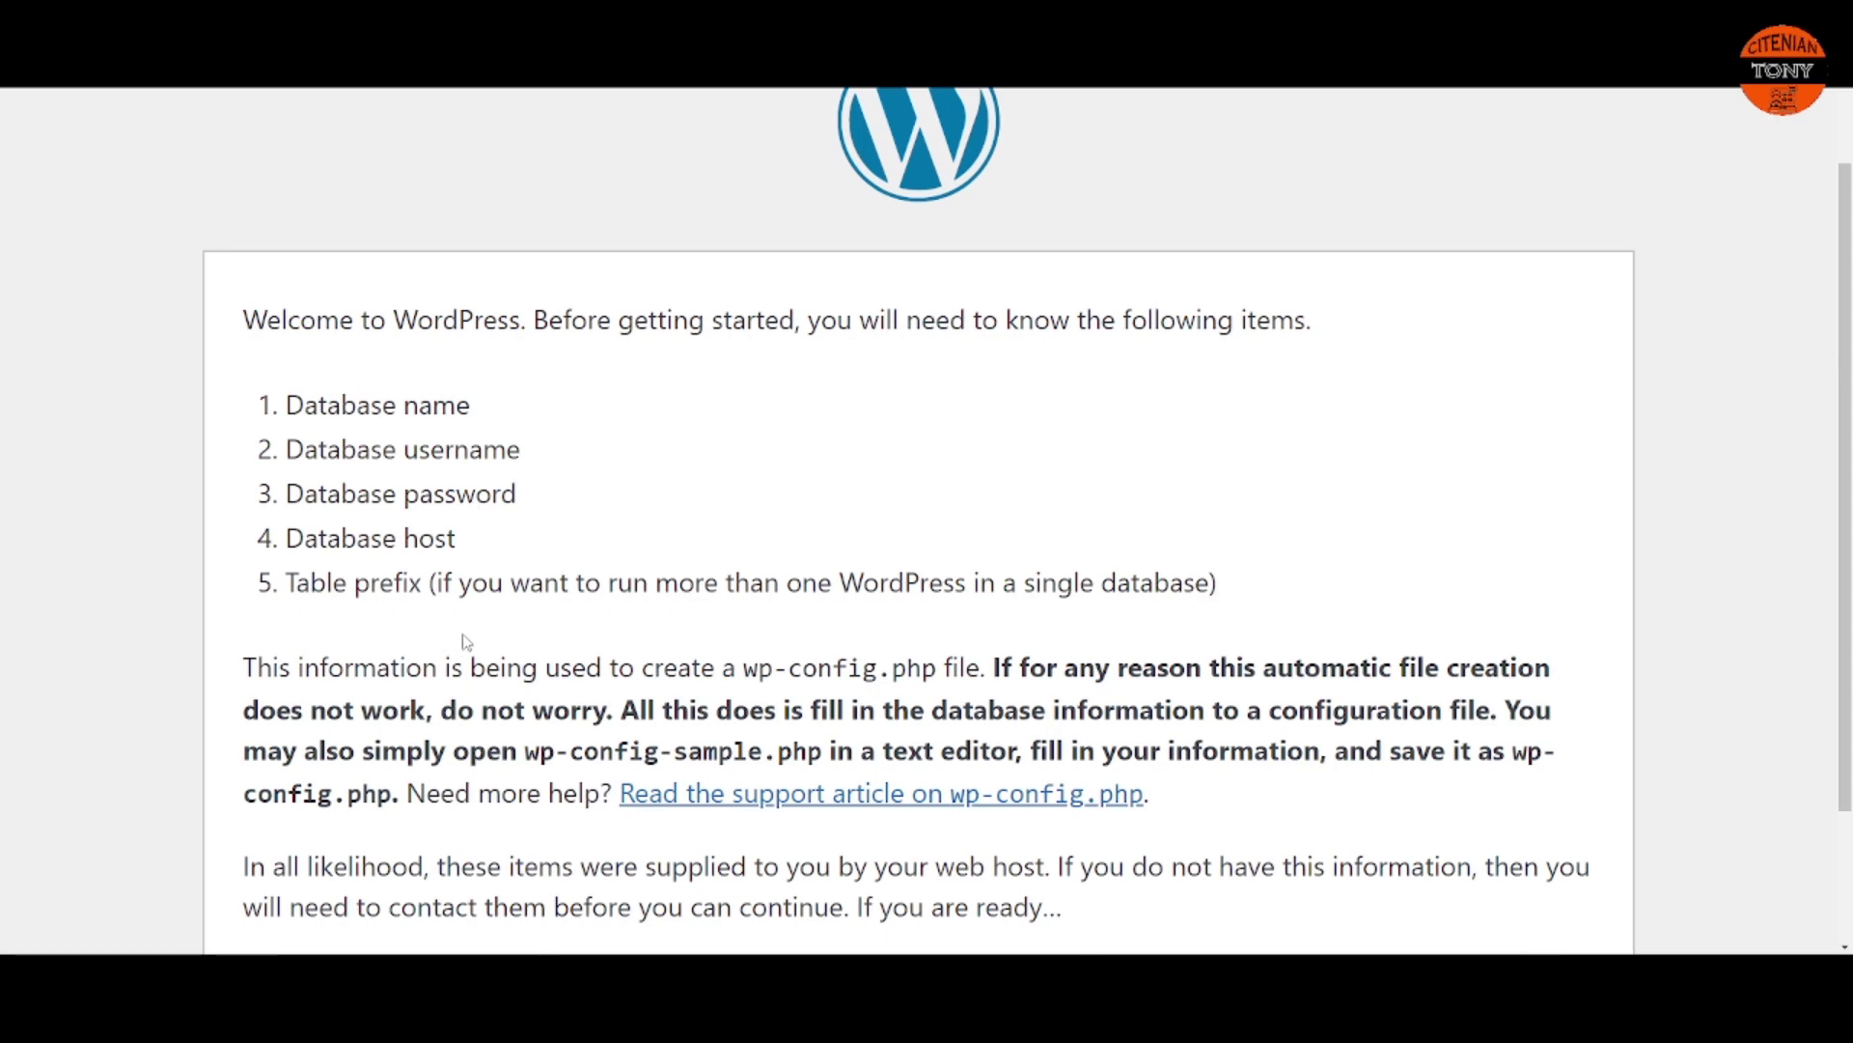
pyautogui.scroll(-2, 409, 632)
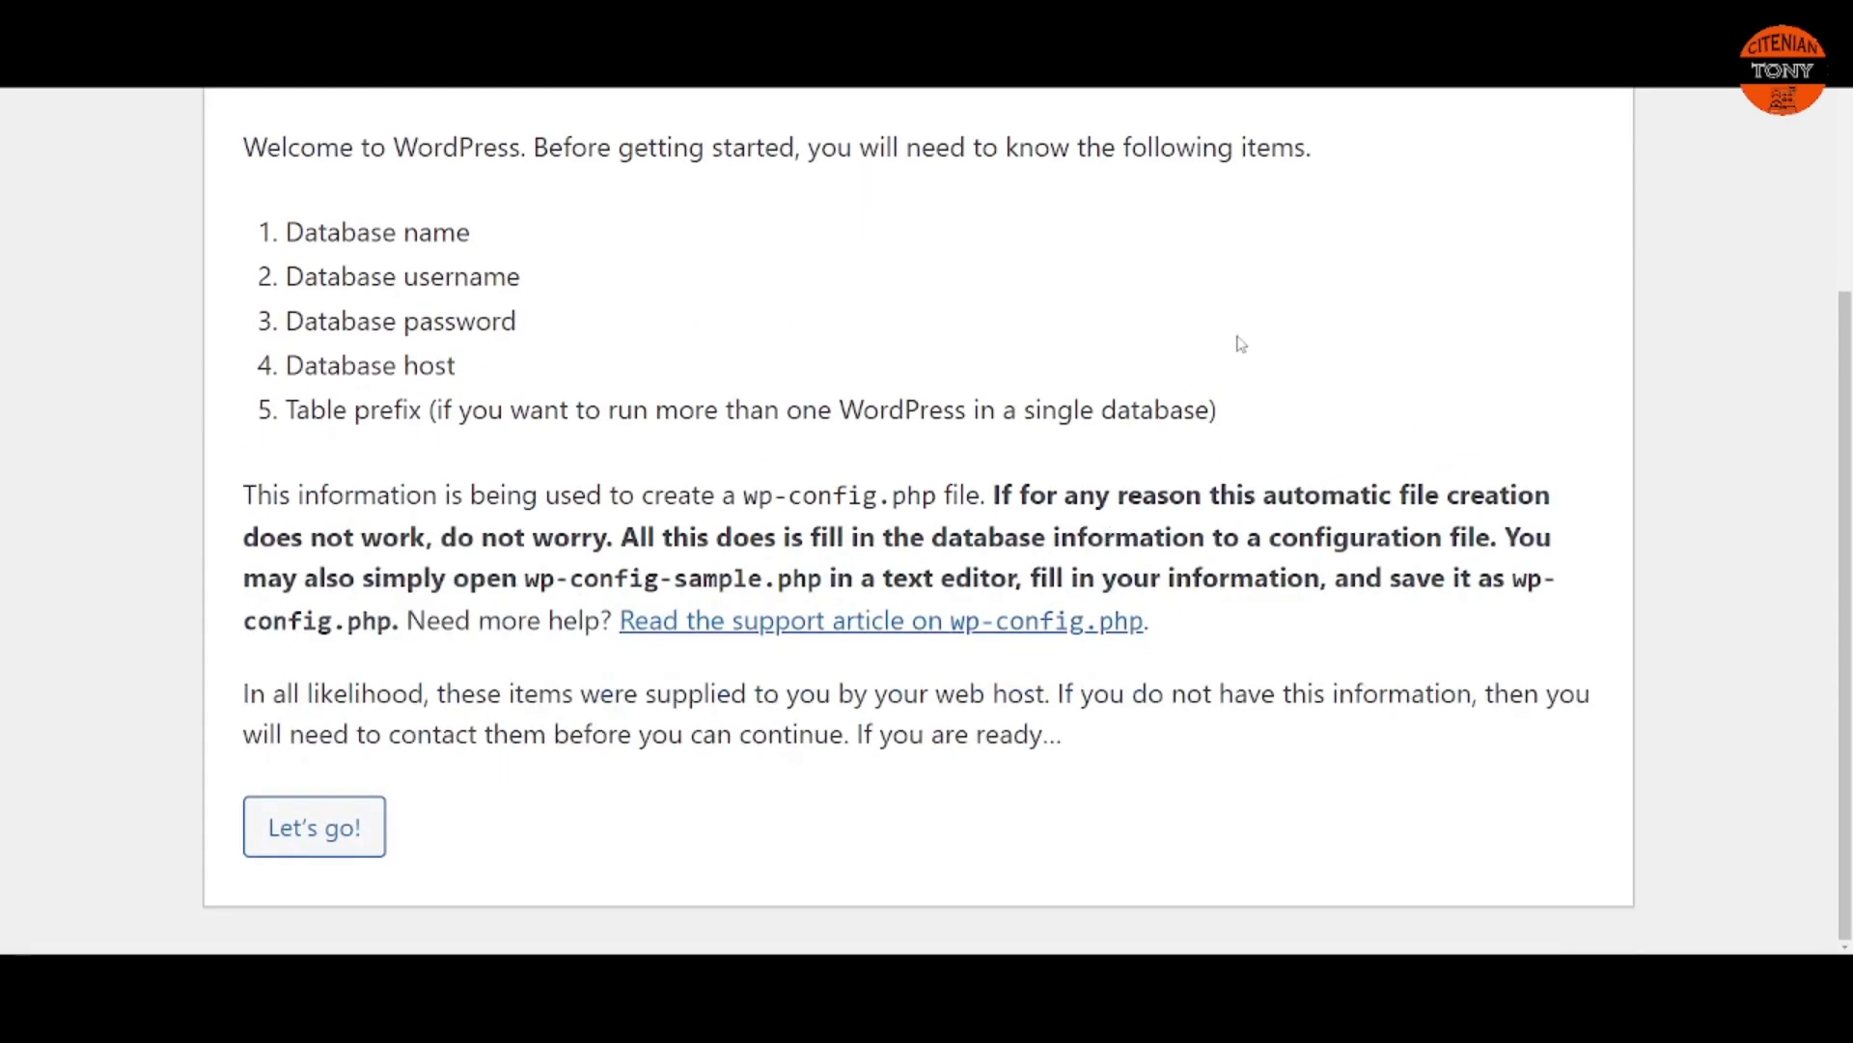
pyautogui.scroll(1, 435, 869)
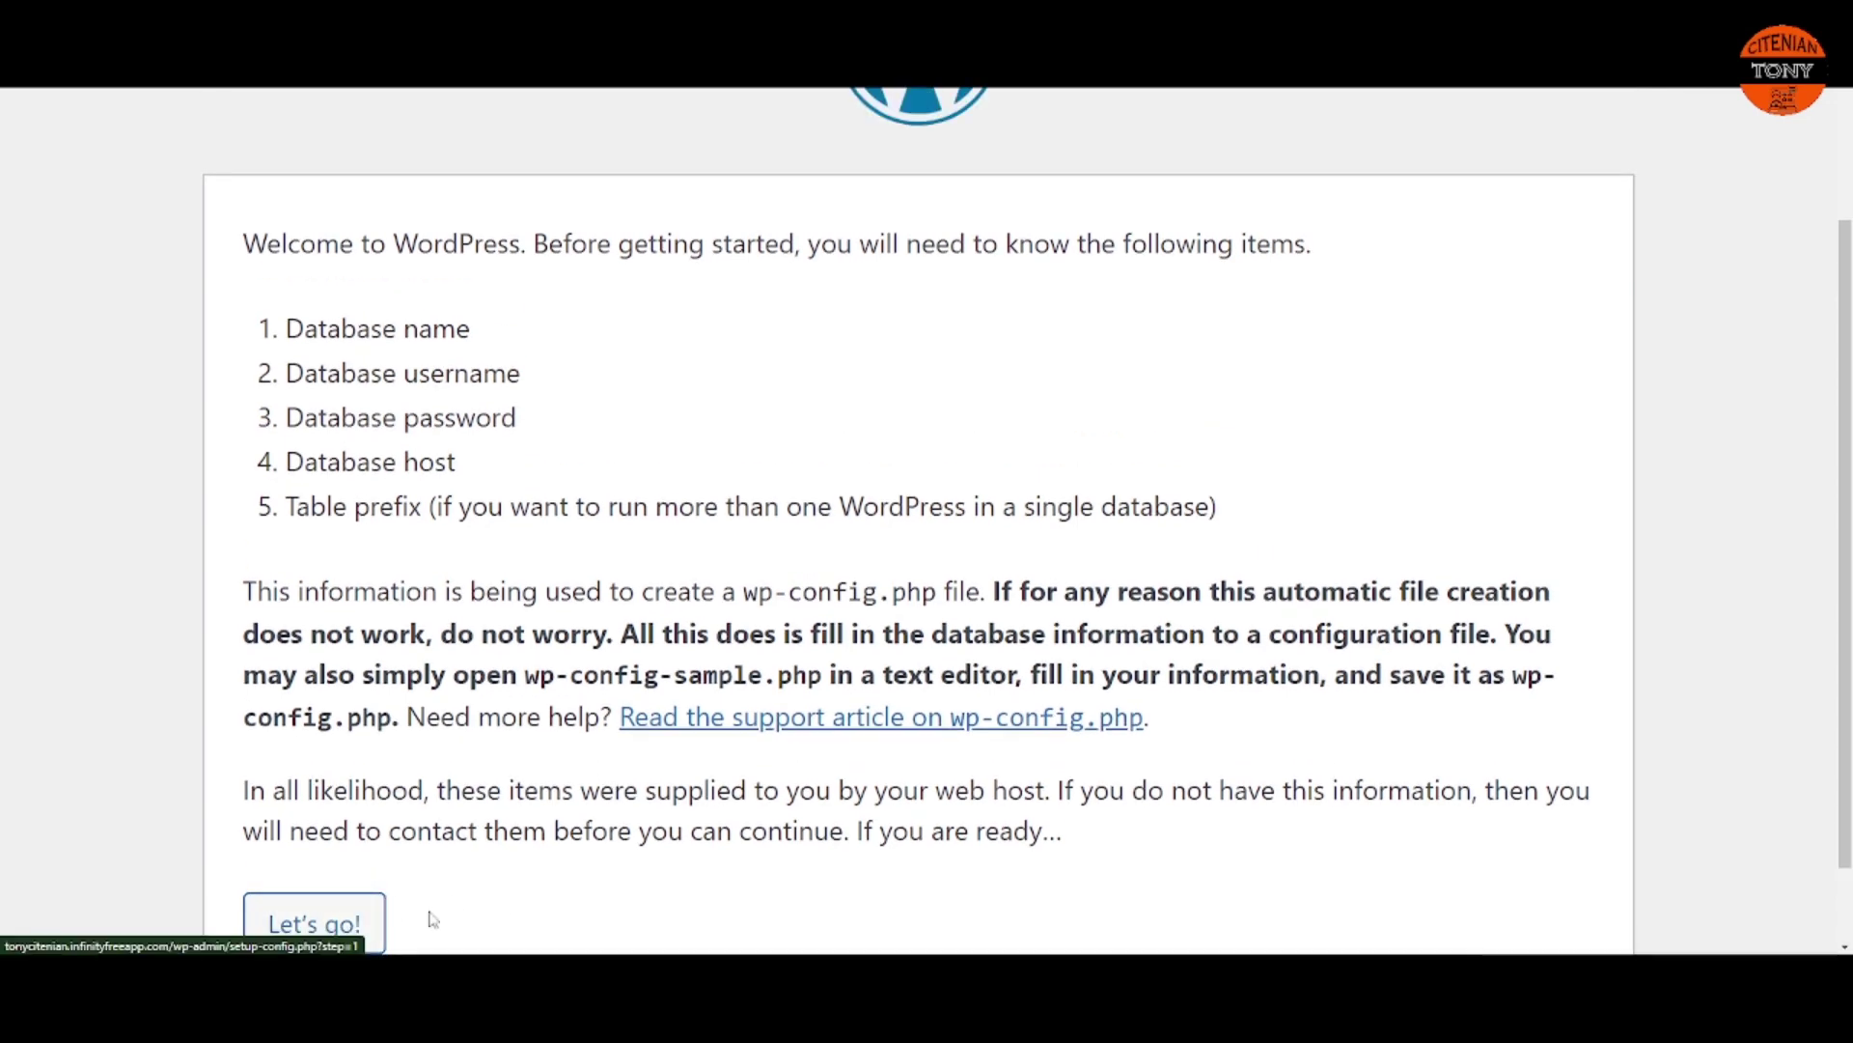
pyautogui.click(307, 925)
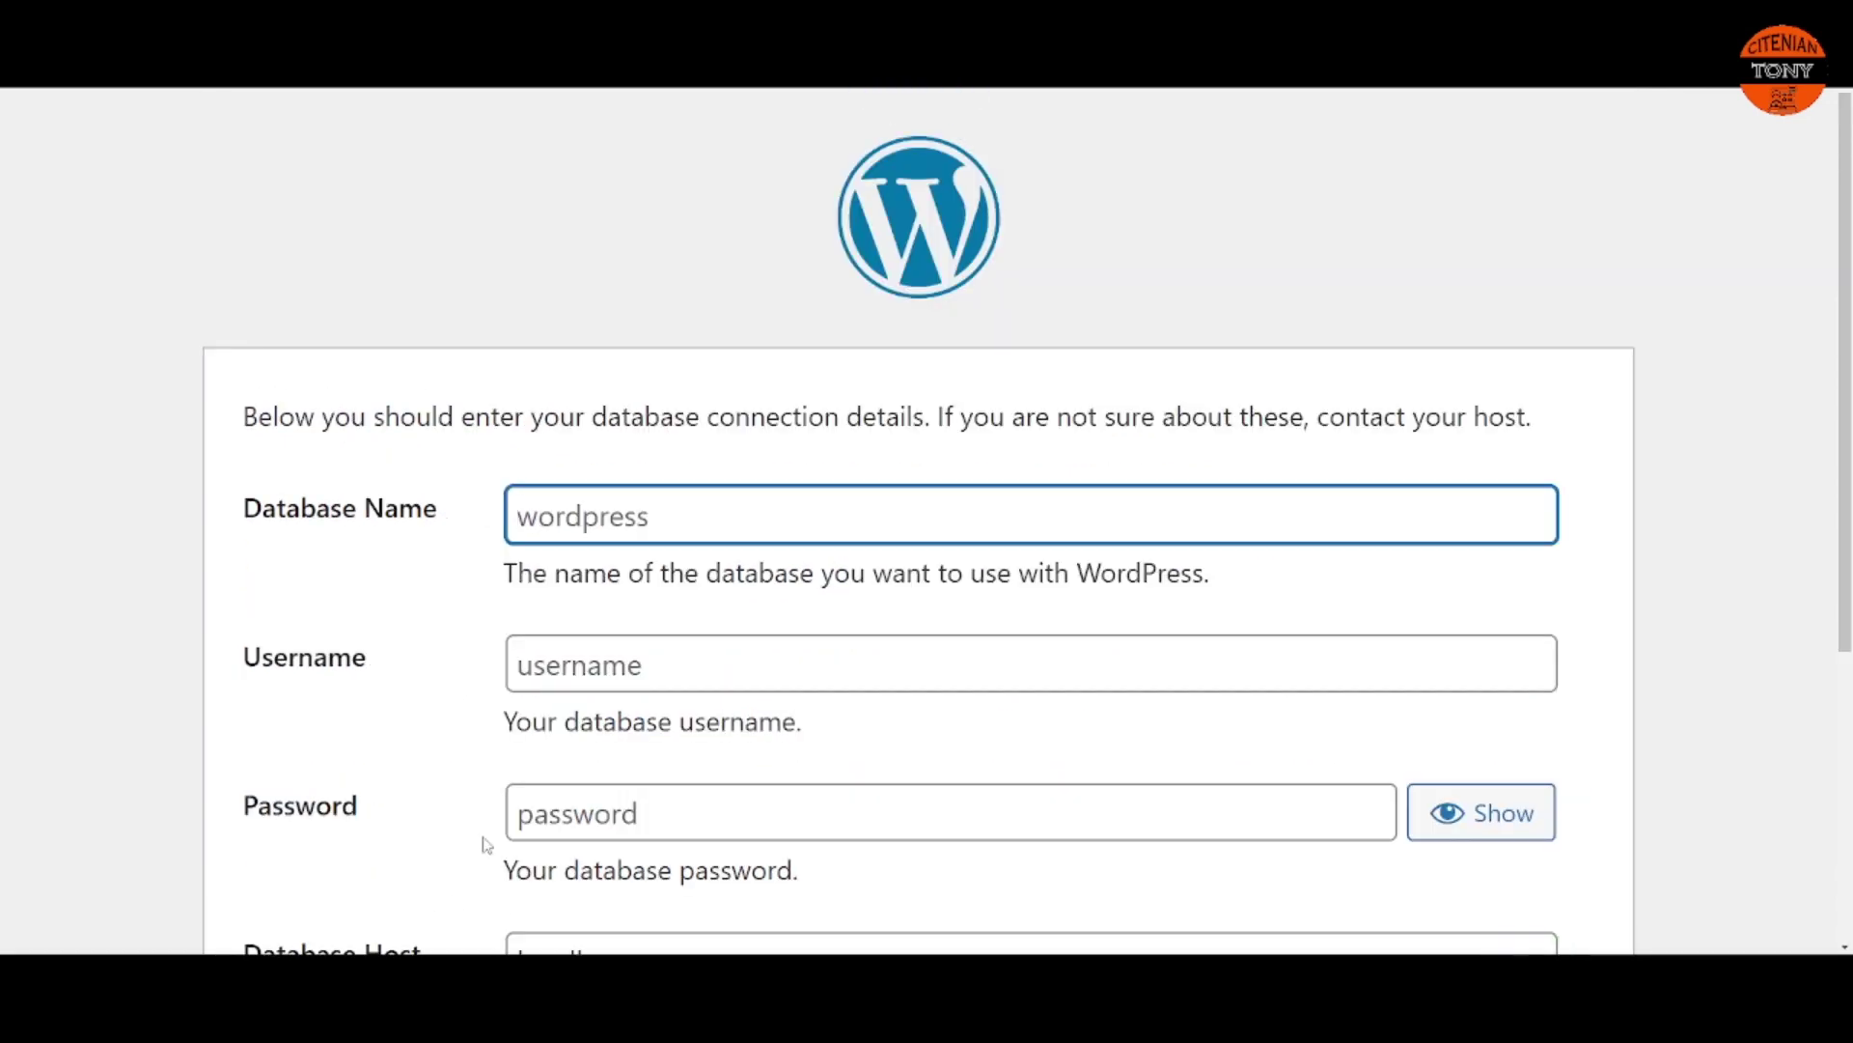
# Step: Examine the fields of the database connection form, from Database Name to Table Prefix
pyautogui.scroll(-2, 155, 502)
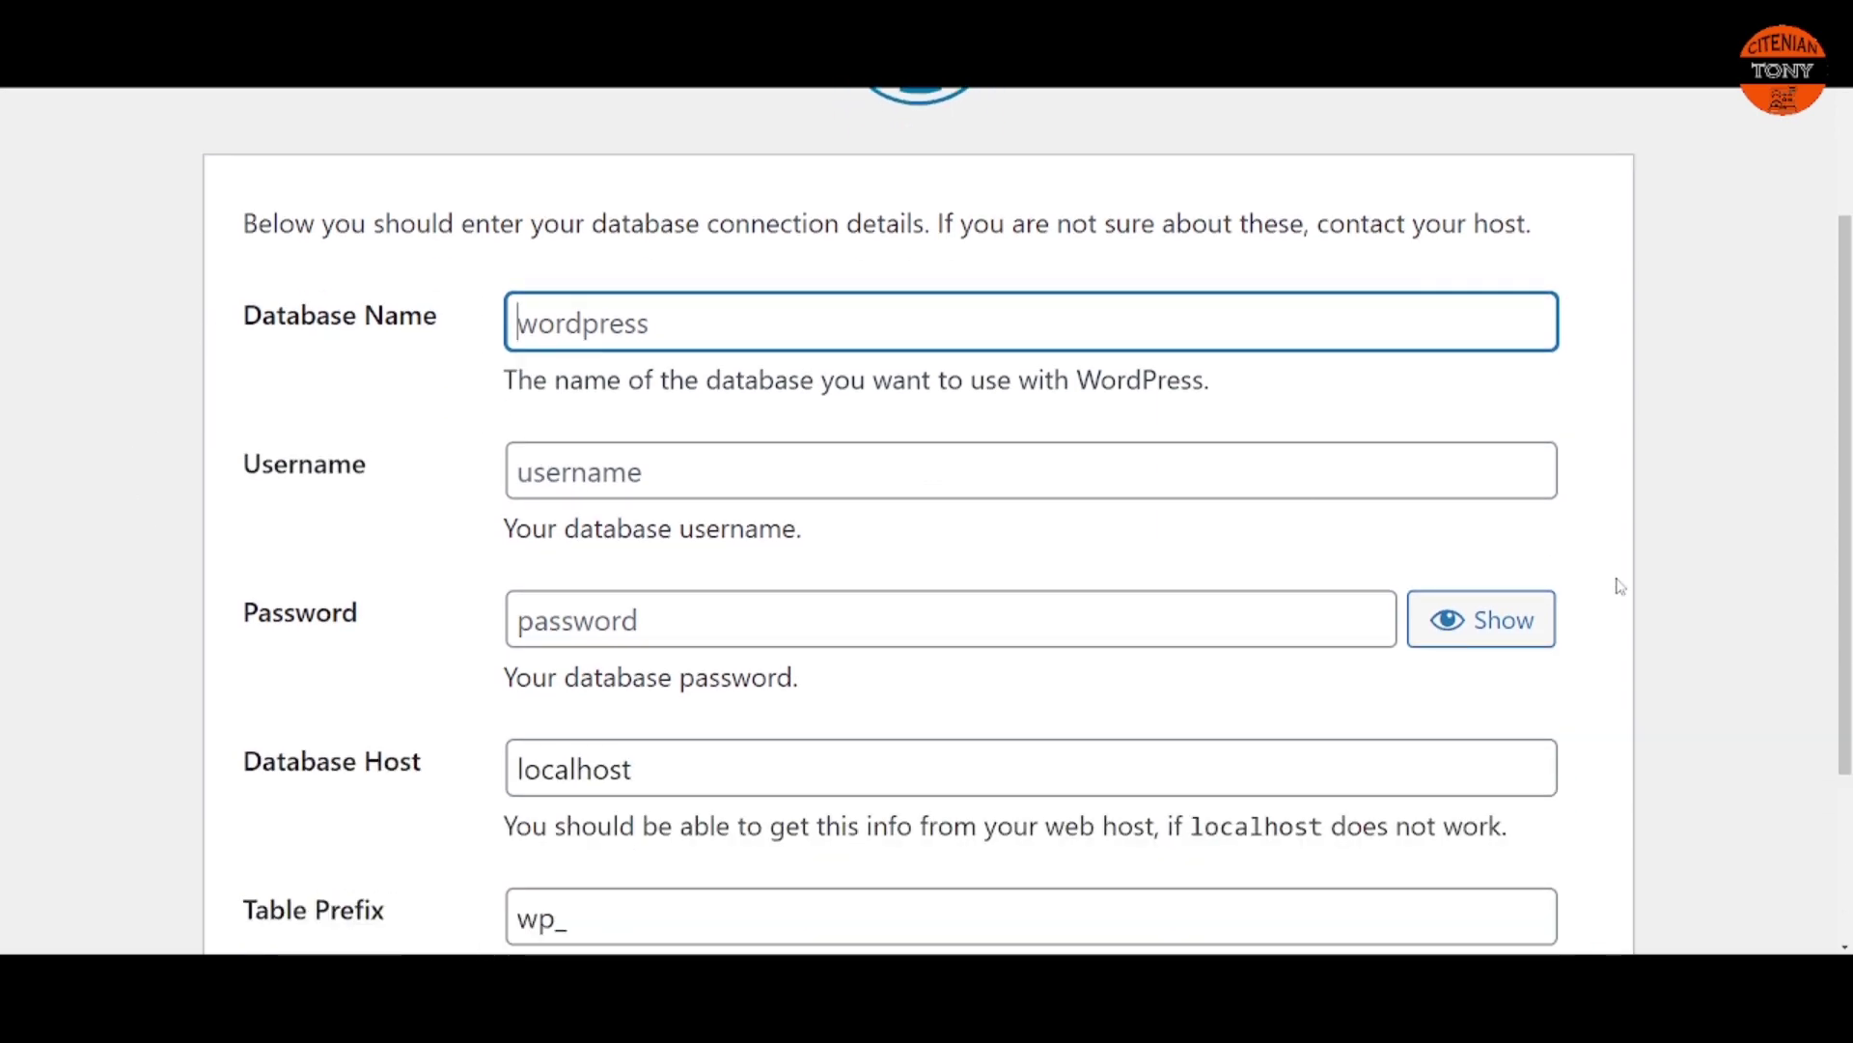
pyautogui.scroll(-3, 1679, 637)
pyautogui.scroll(2, 1694, 763)
pyautogui.scroll(1, 1694, 764)
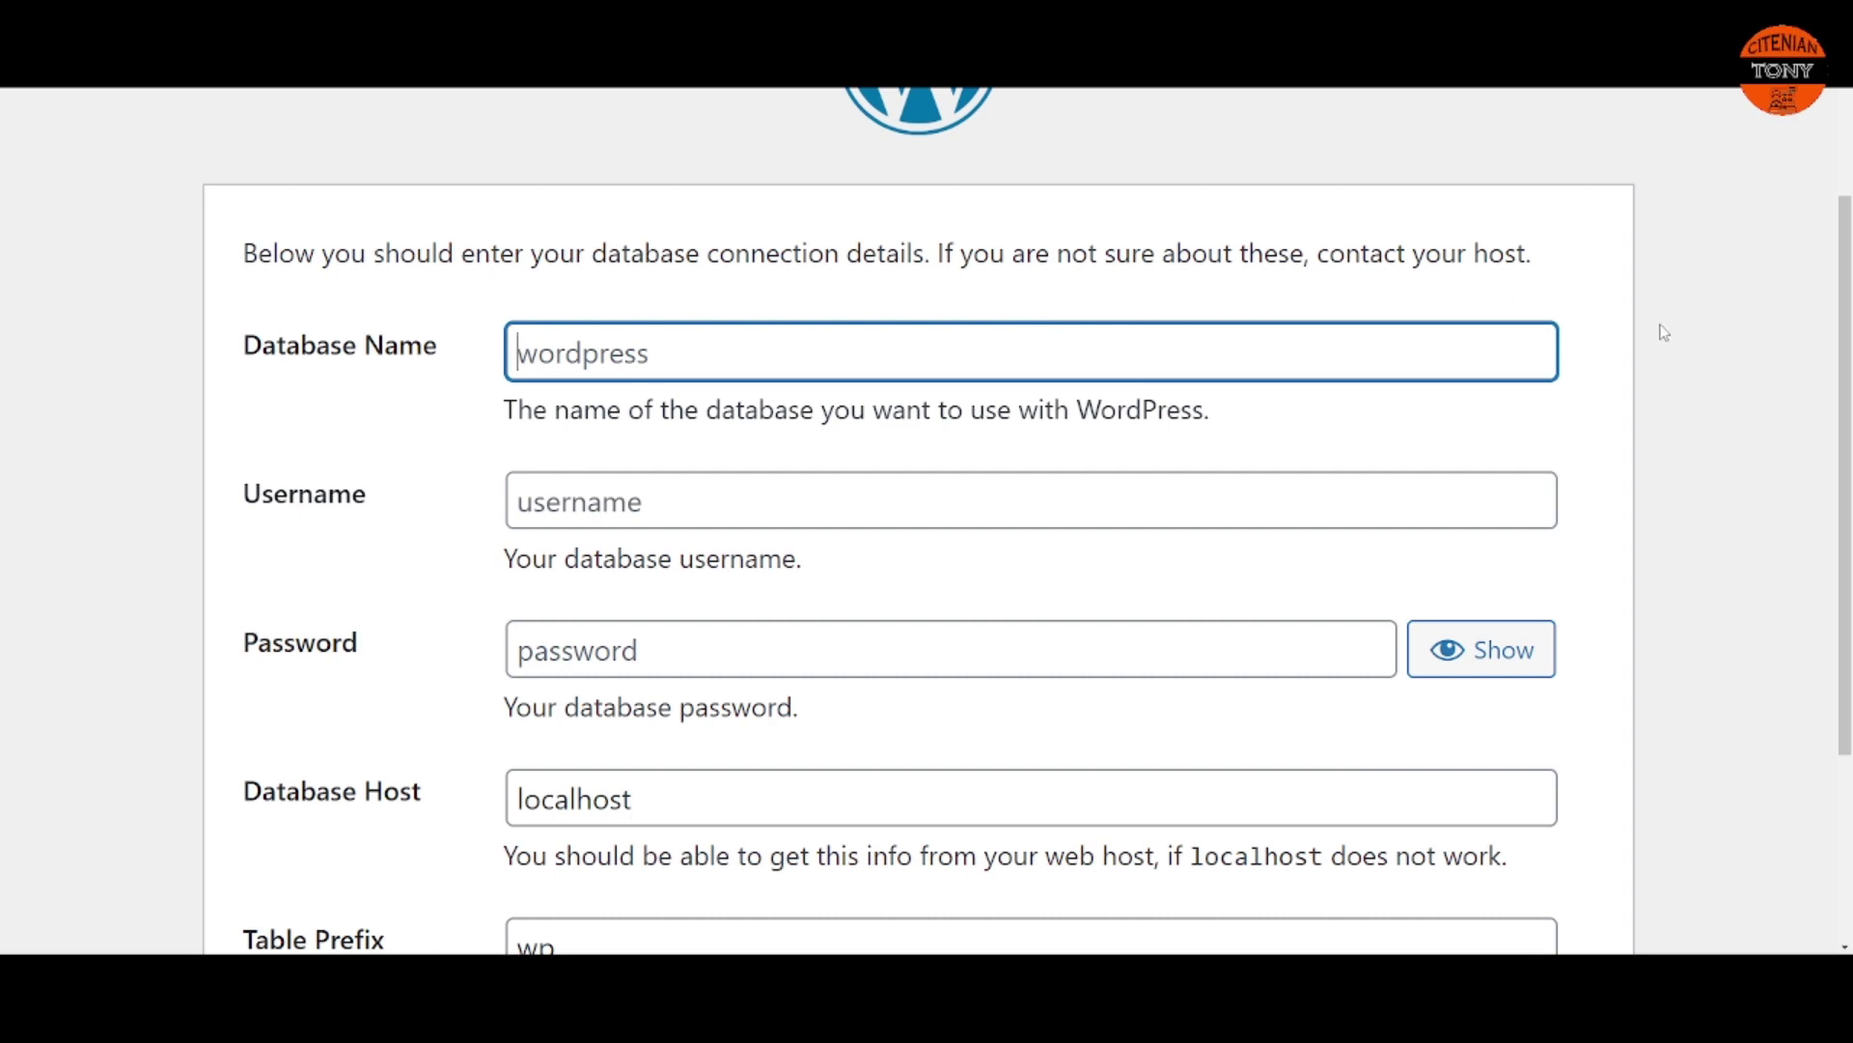
pyautogui.scroll(-2, 1394, 414)
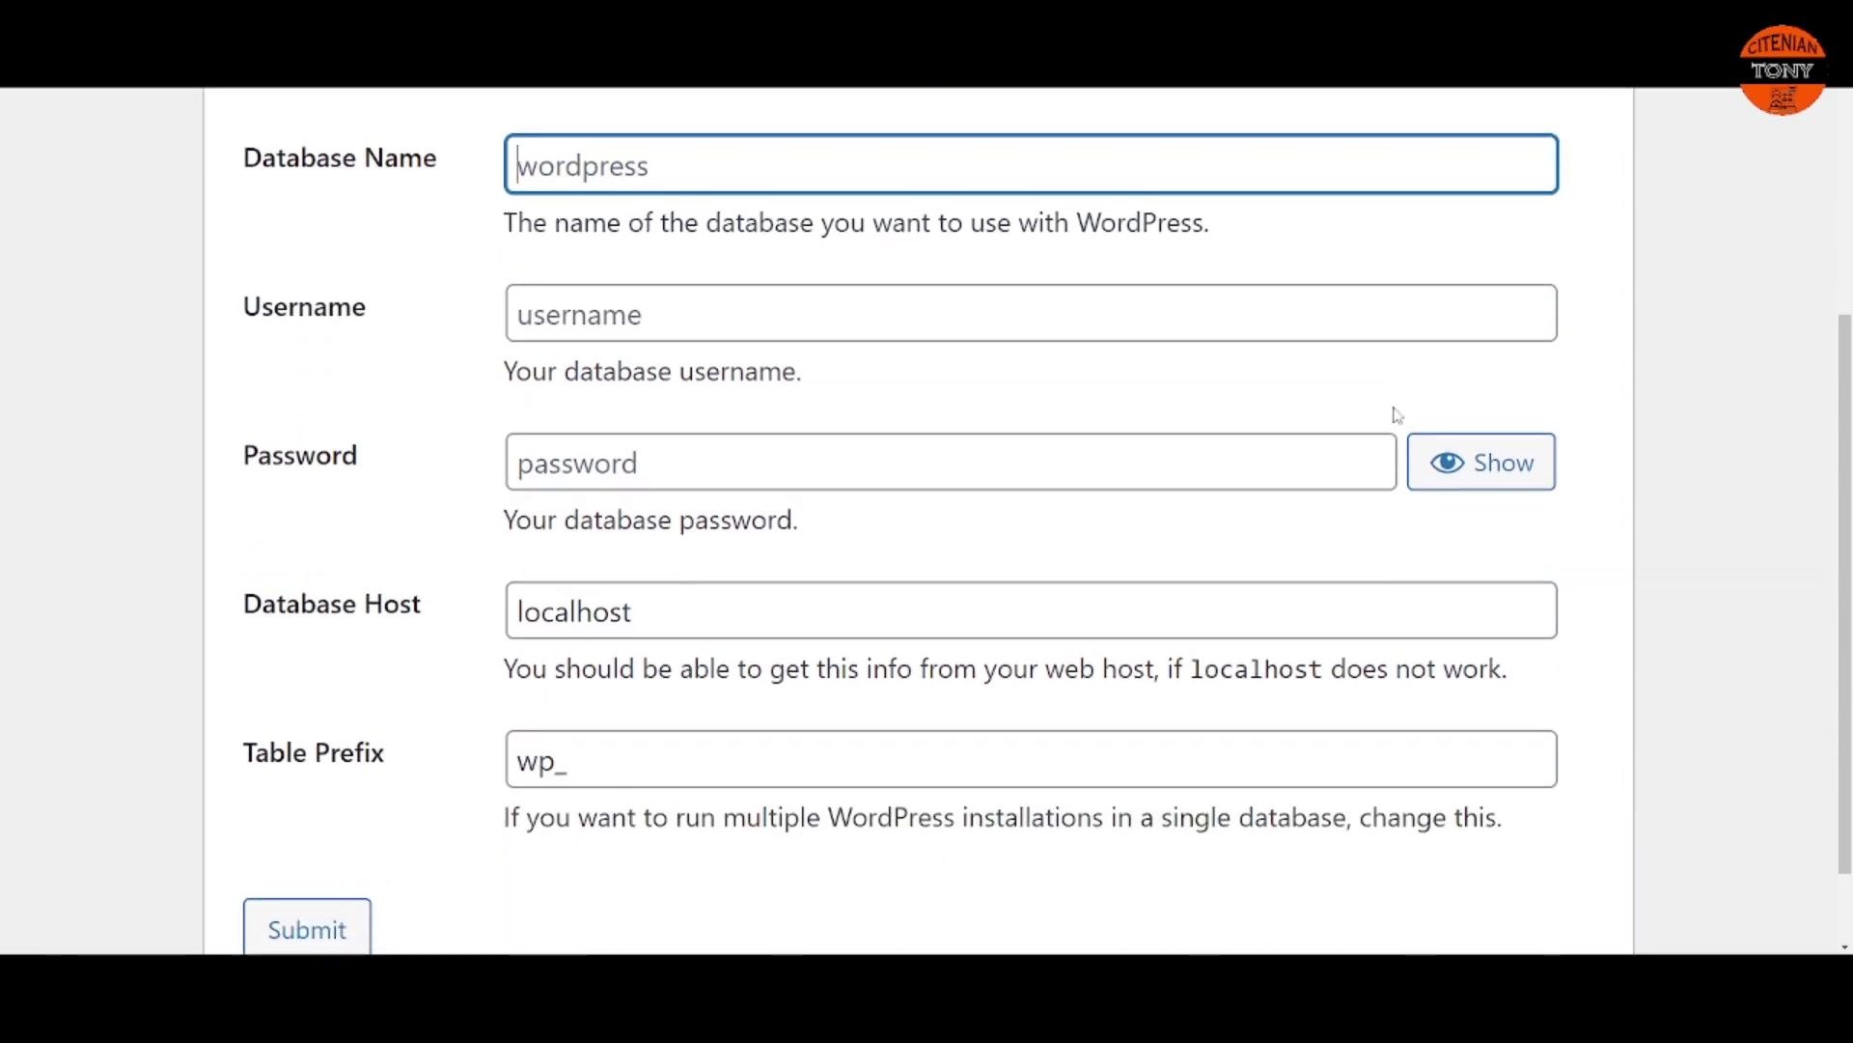
pyautogui.scroll(3, 1394, 415)
pyautogui.moveTo(1473, 376); pyautogui.dragTo(1572, 352)
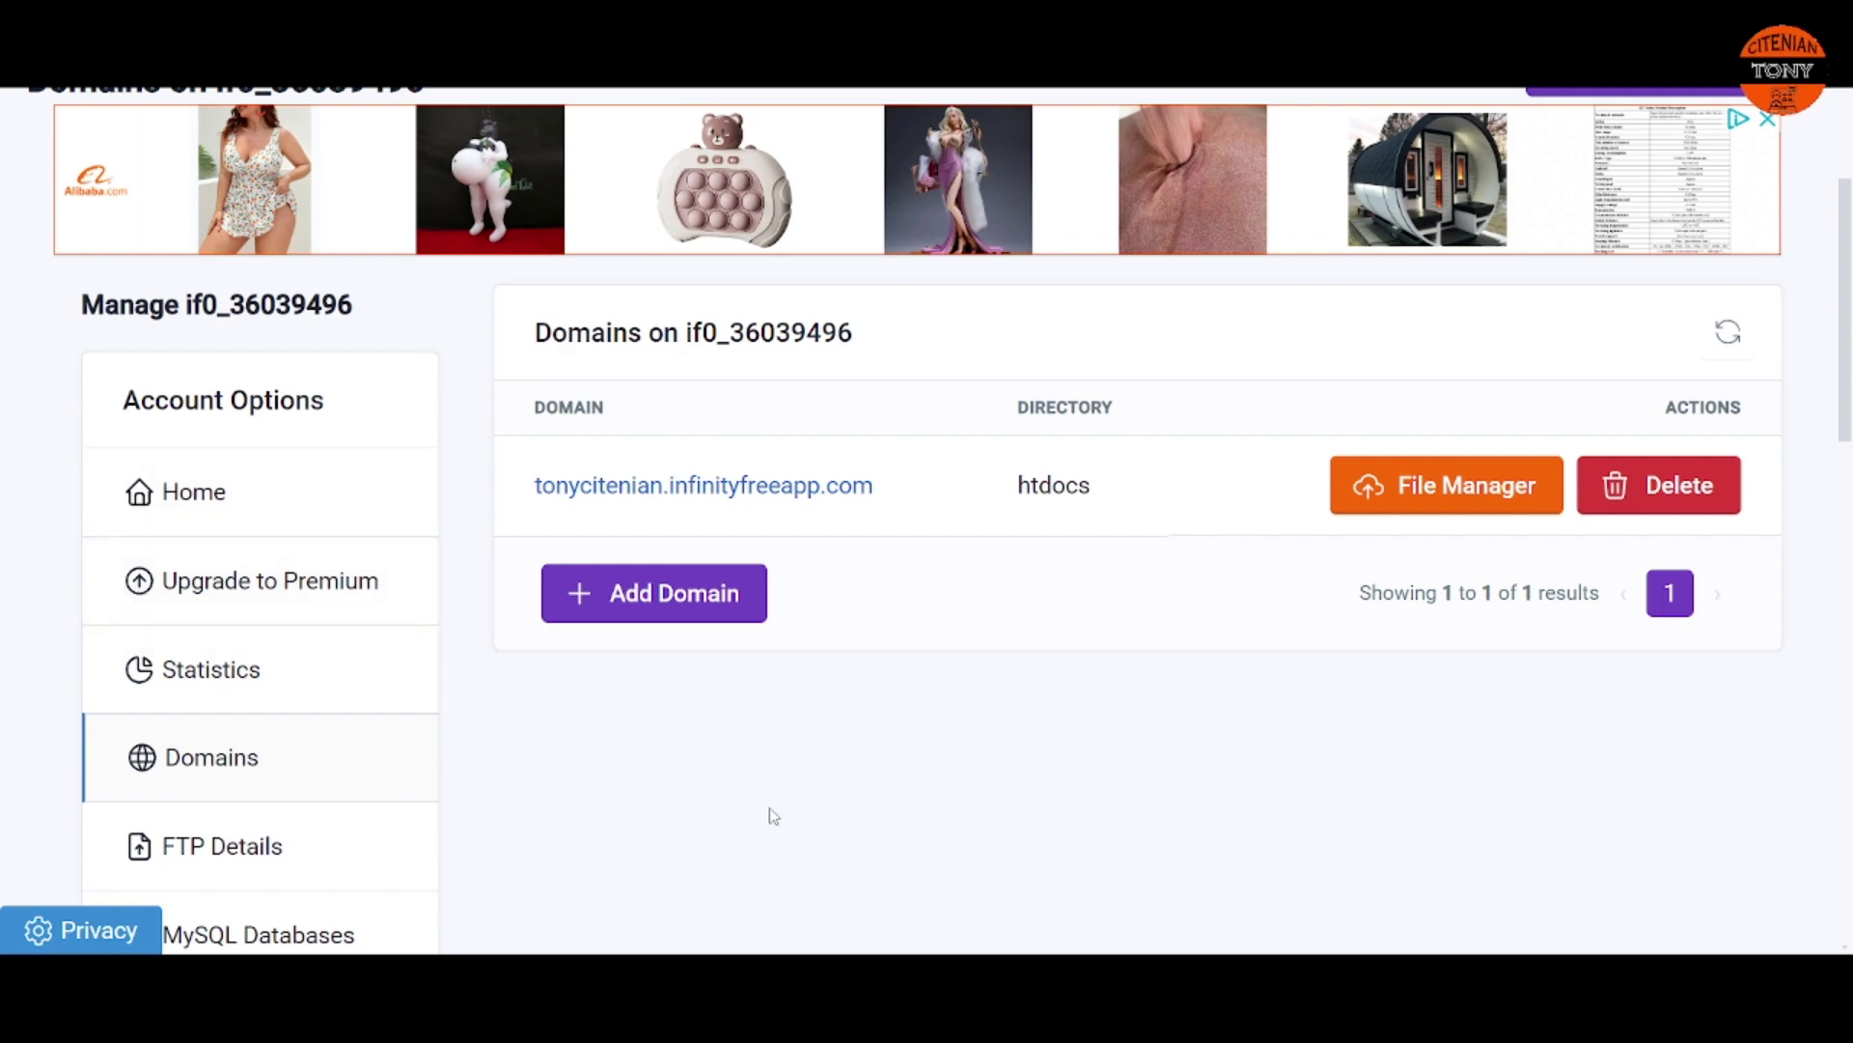
# Step: Open the MySQL Databases page of the hosting account
pyautogui.scroll(-2, 772, 816)
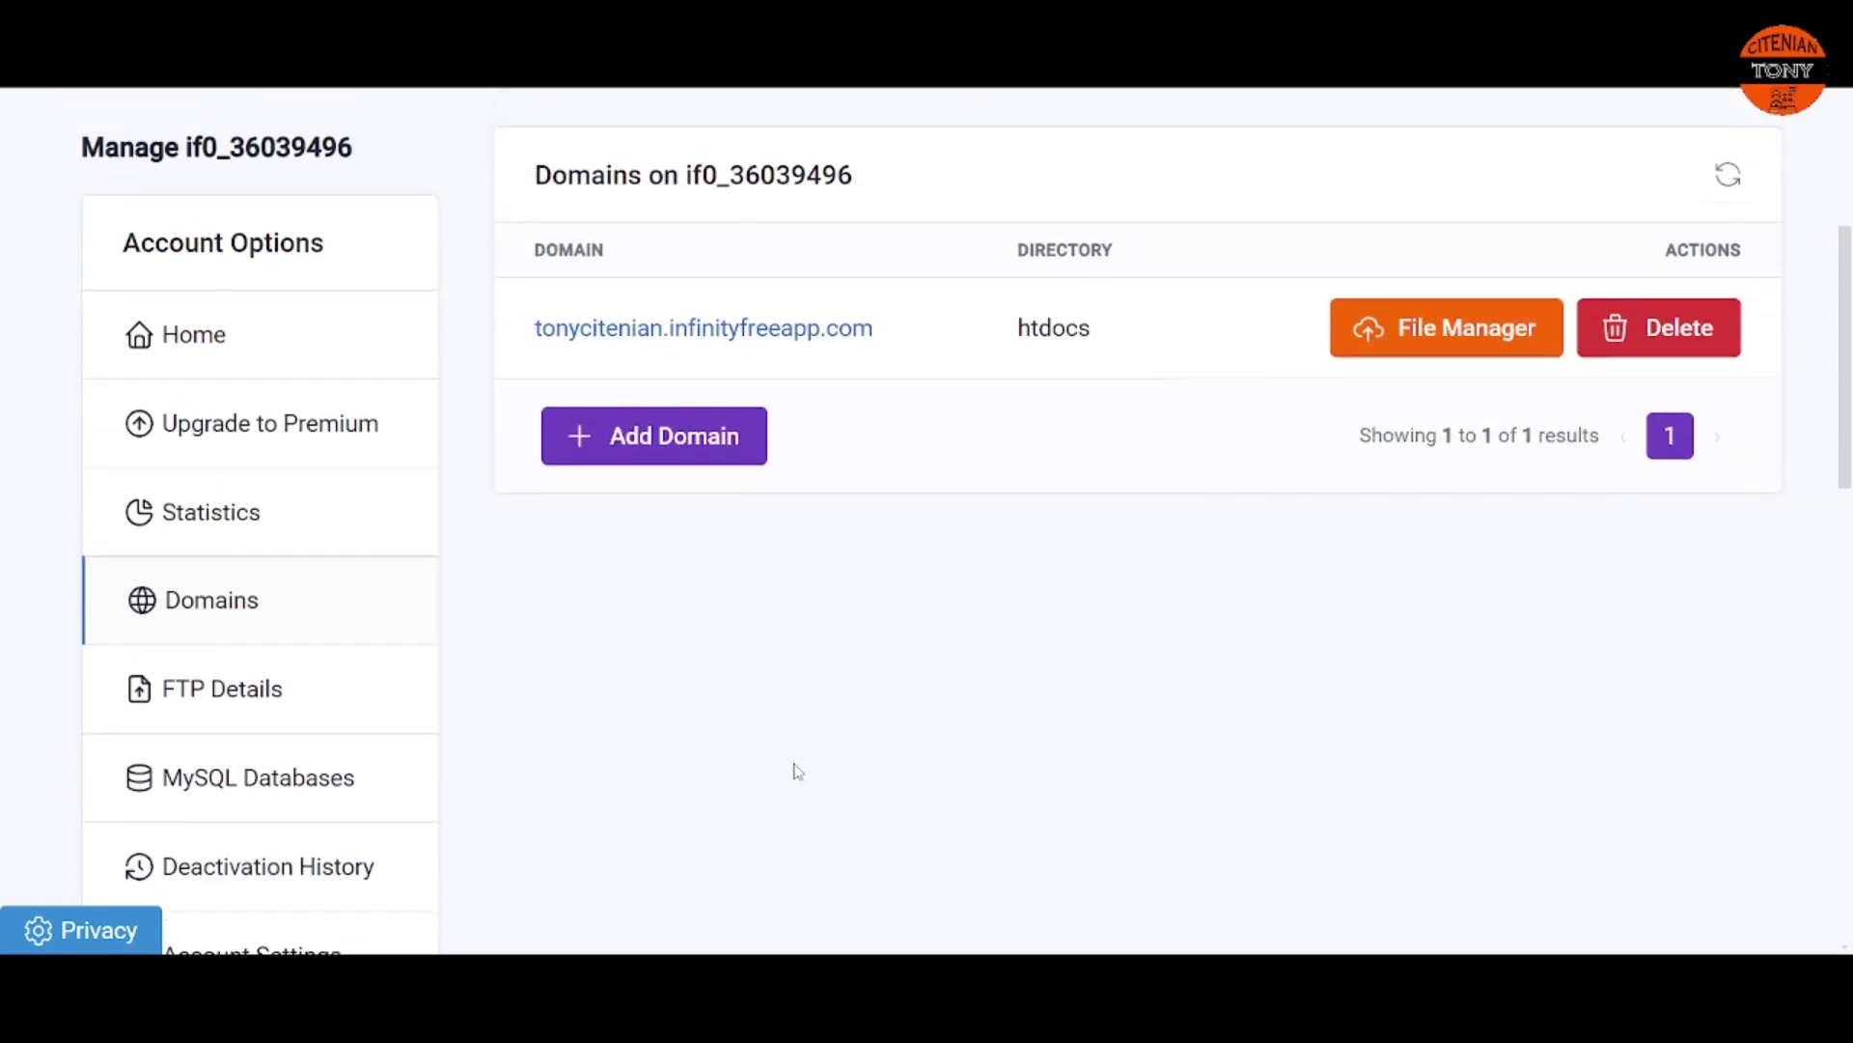
pyautogui.scroll(2, 797, 772)
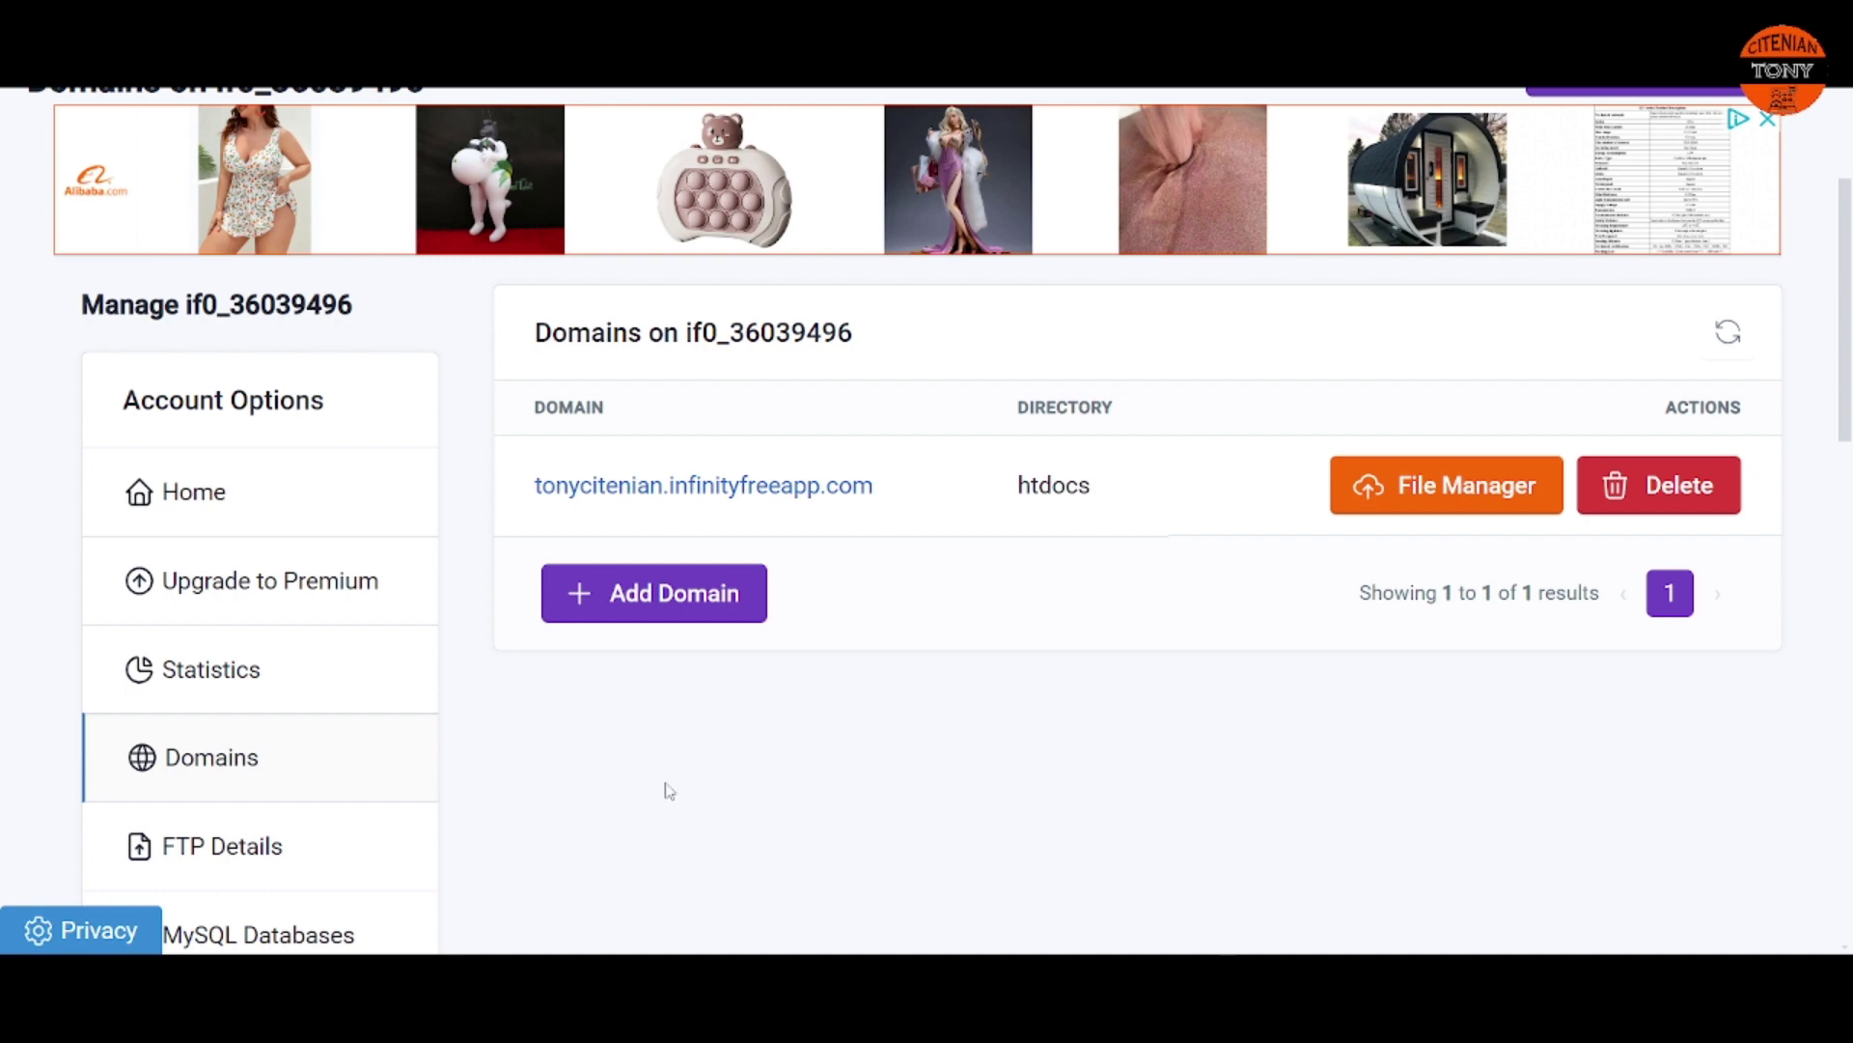
pyautogui.scroll(-2, 420, 840)
pyautogui.scroll(-1, 174, 848)
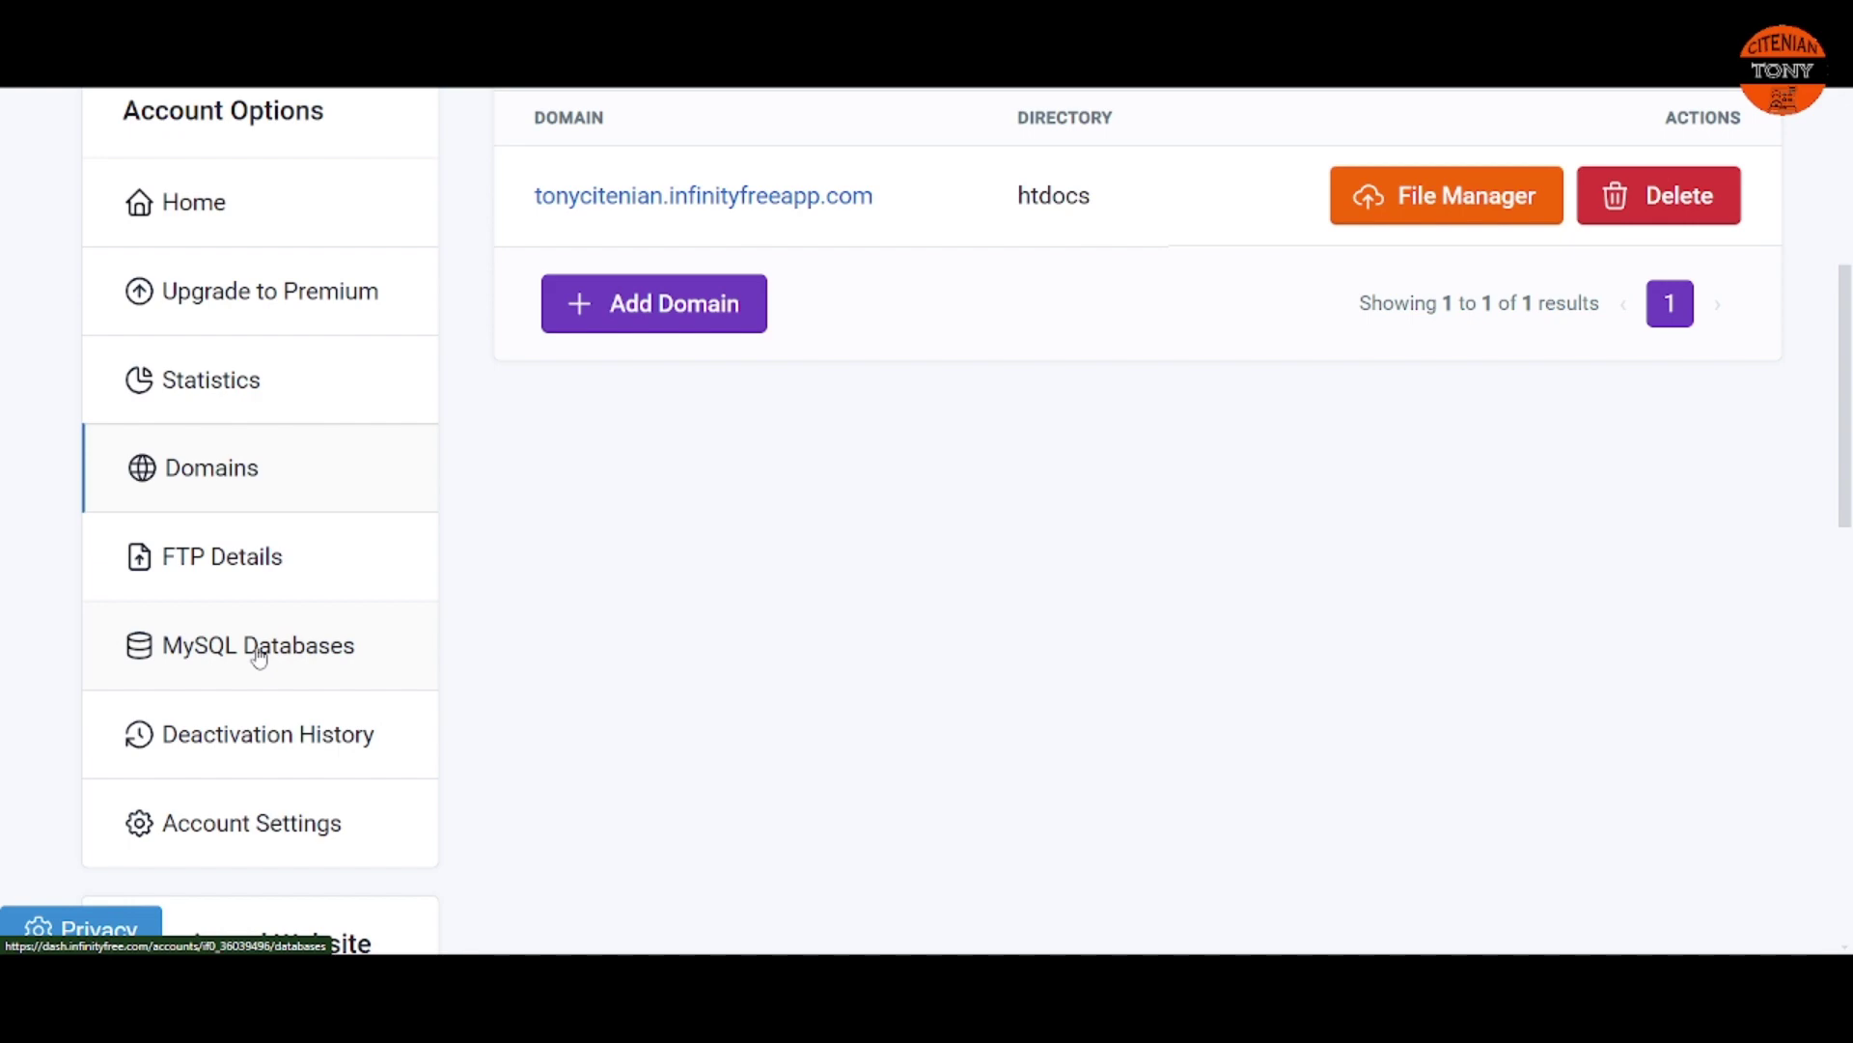
pyautogui.click(259, 649)
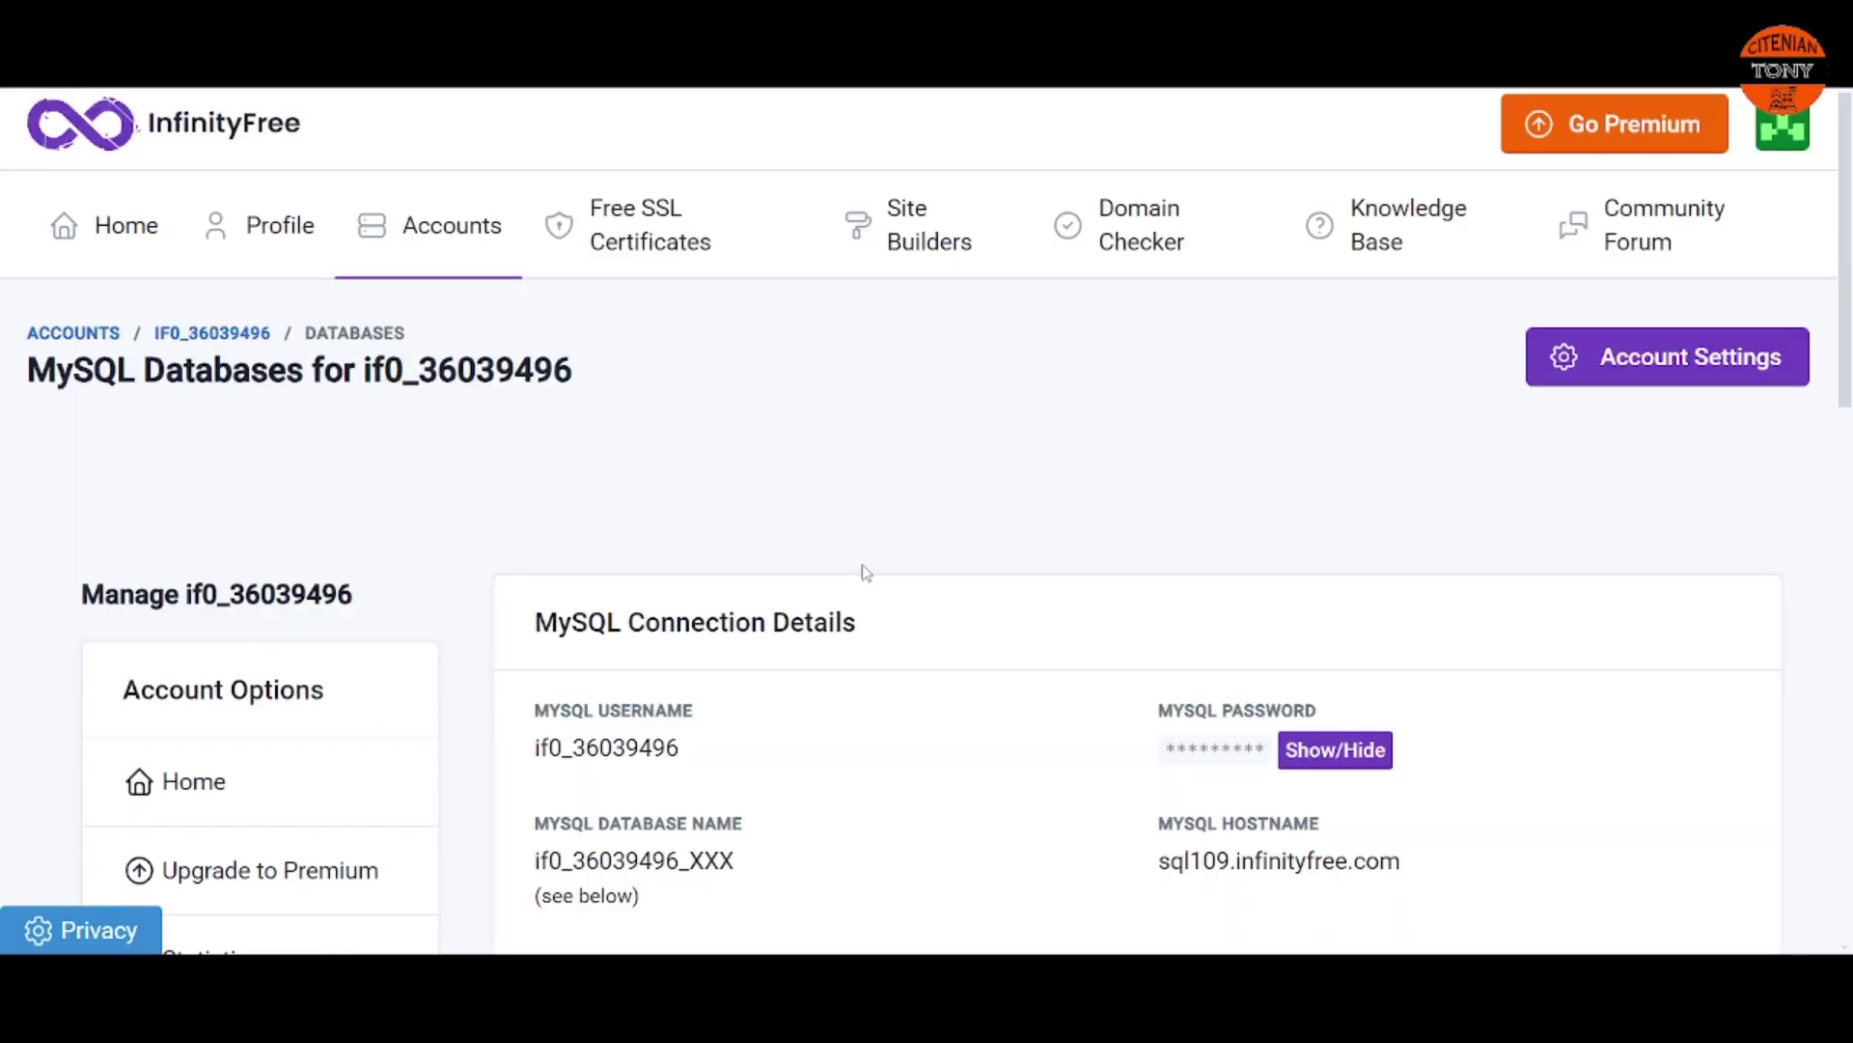
# Step: Examine the MySQL connection details for the username, database name, password and hostname, and check the list of databases
pyautogui.scroll(-4, 866, 573)
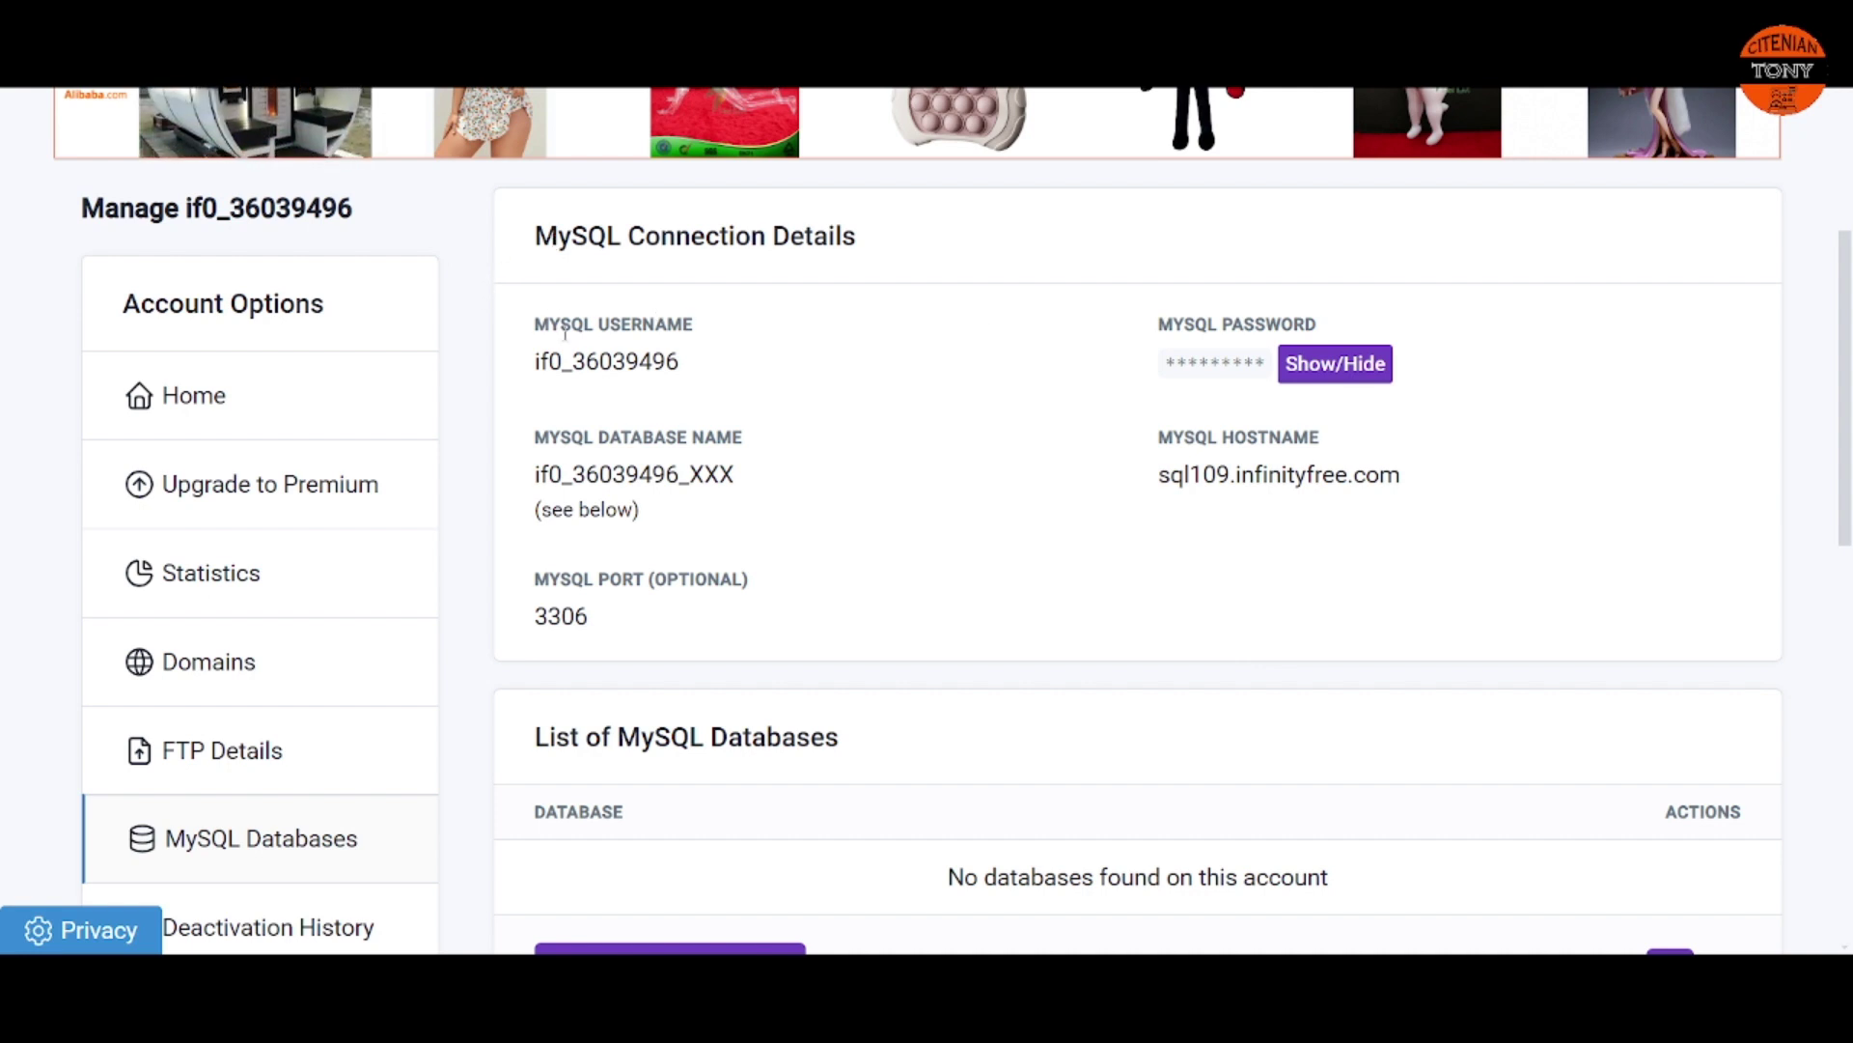
pyautogui.doubleClick(598, 363)
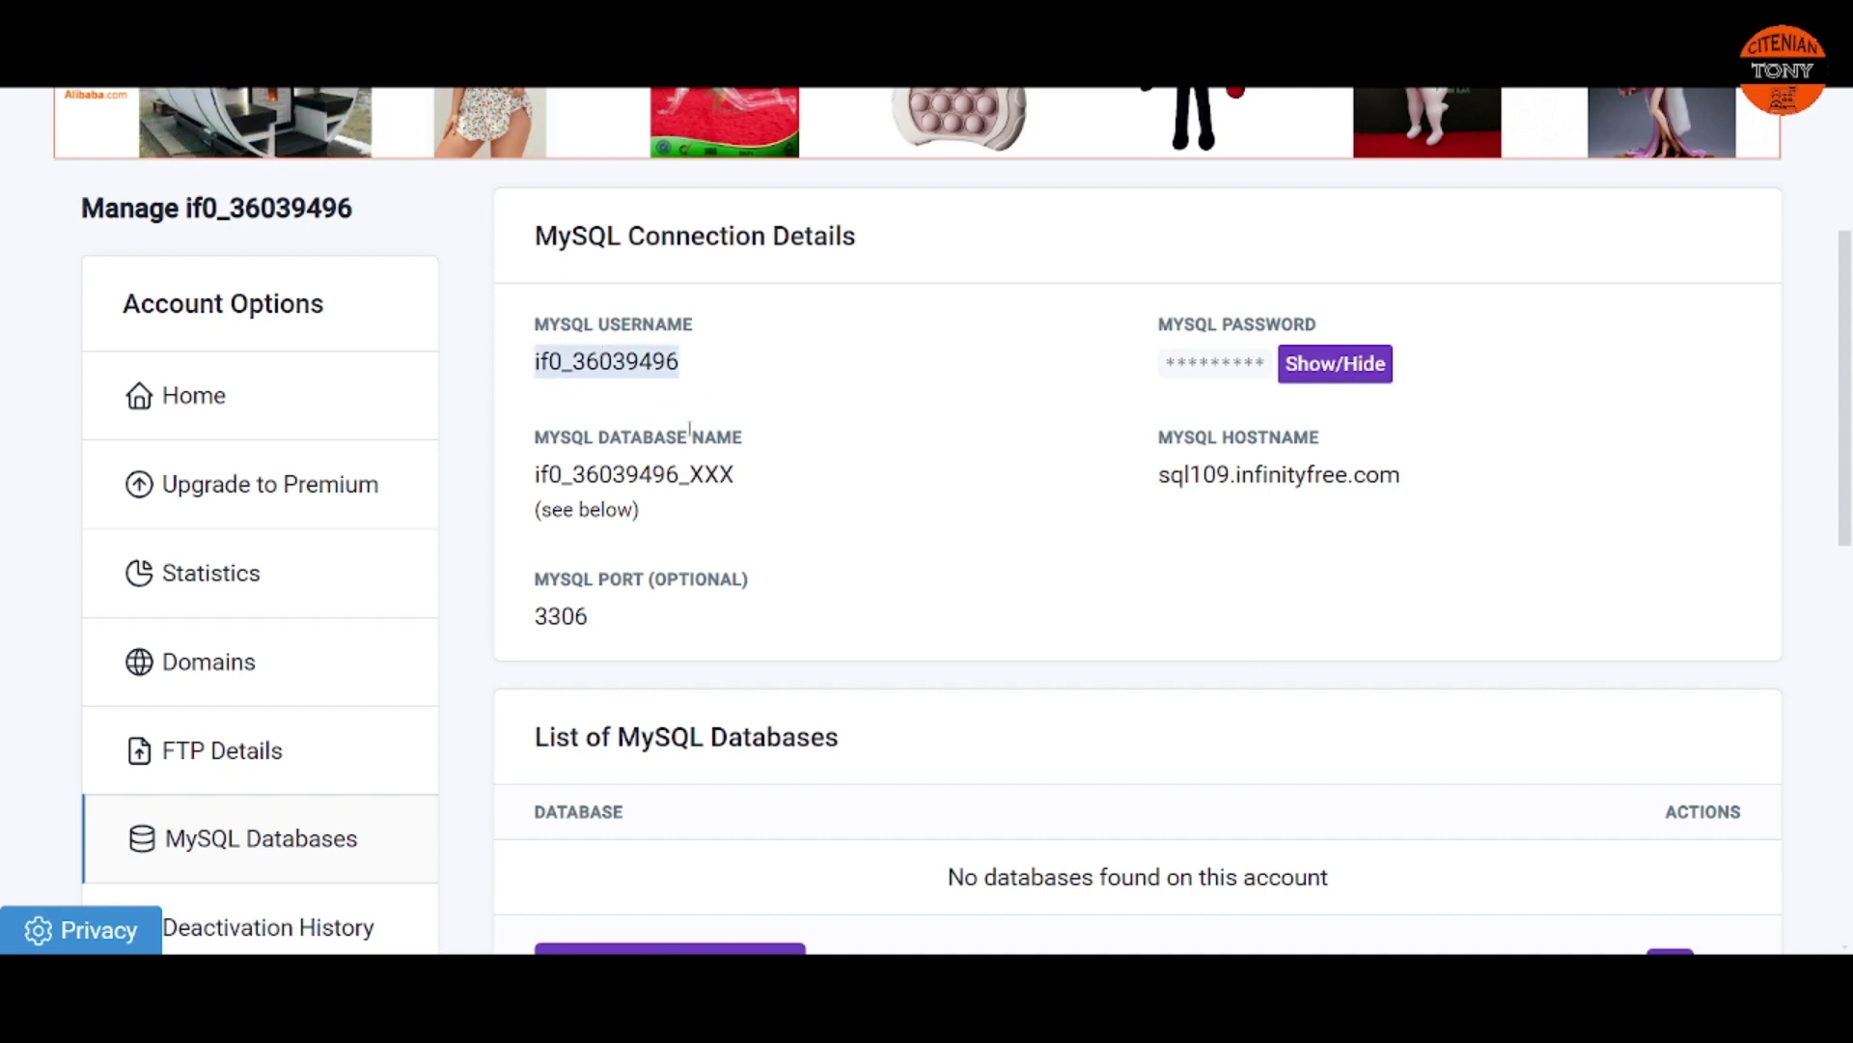
pyautogui.tripleClick(653, 475)
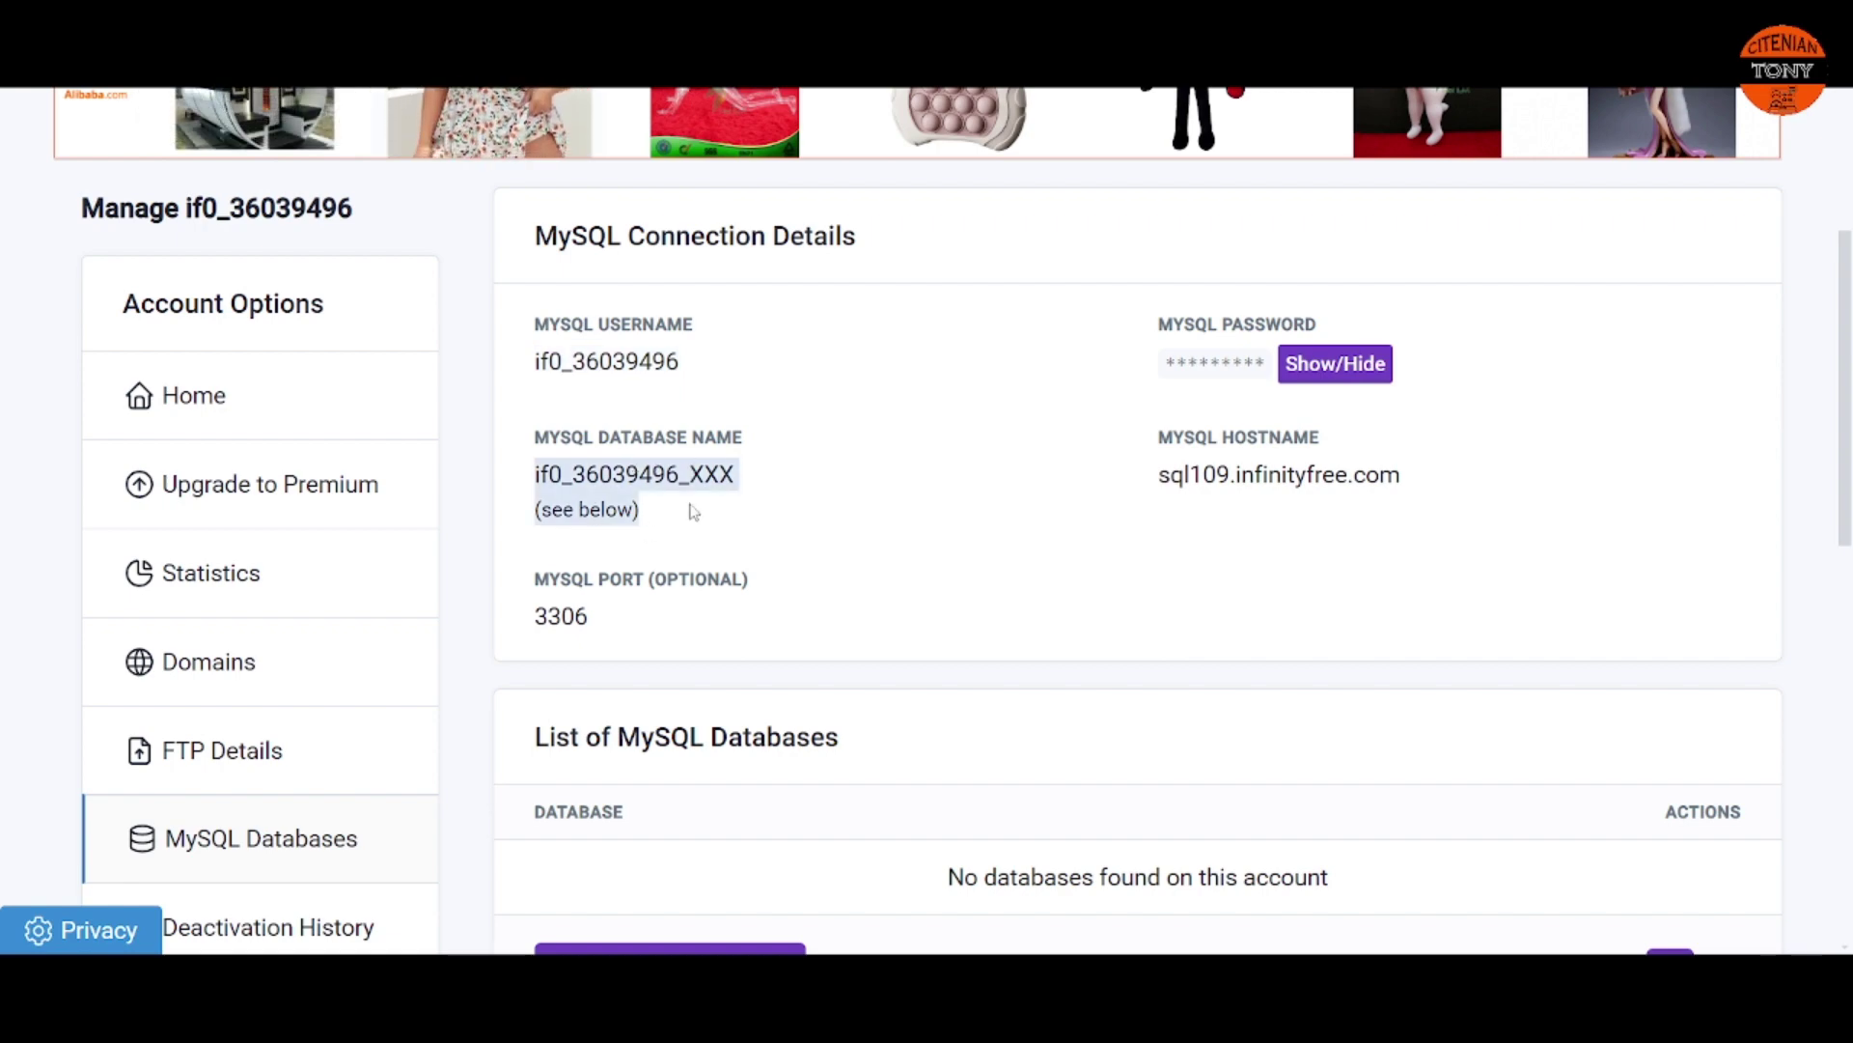
pyautogui.scroll(-4, 671, 738)
pyautogui.scroll(3, 733, 729)
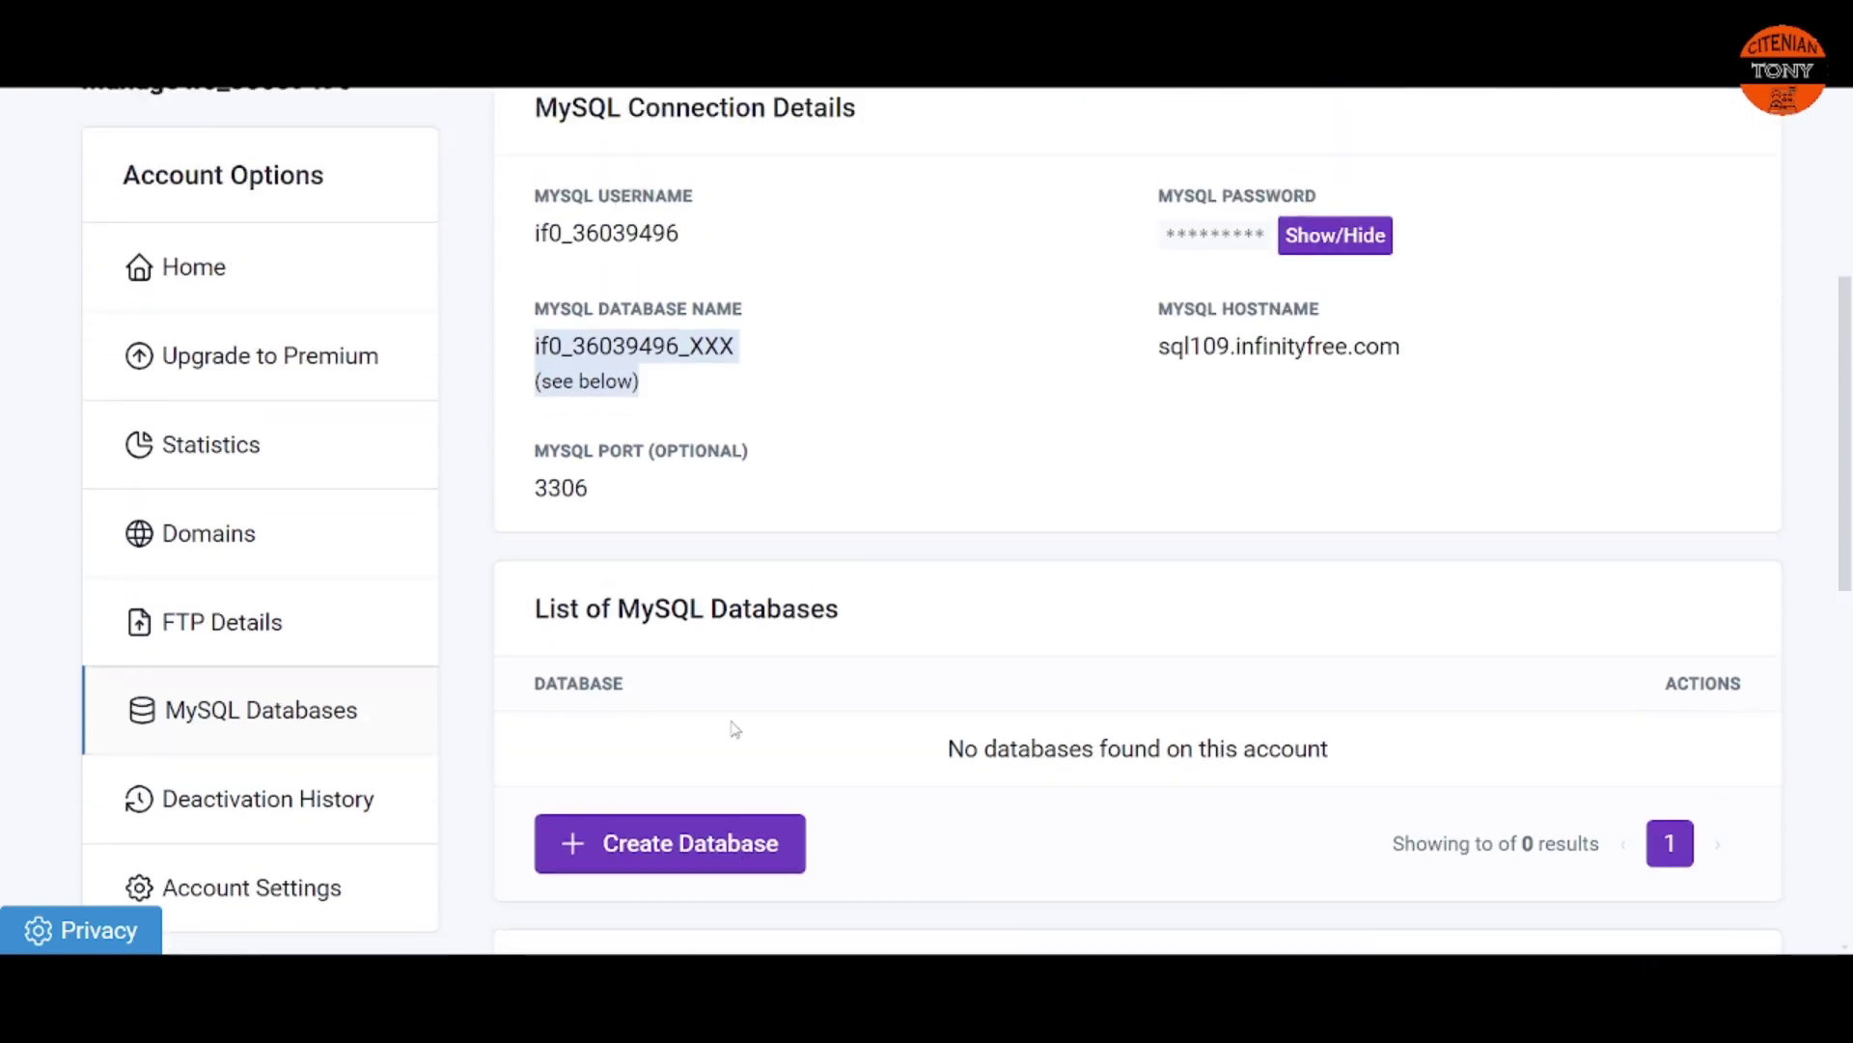
pyautogui.scroll(1, 733, 729)
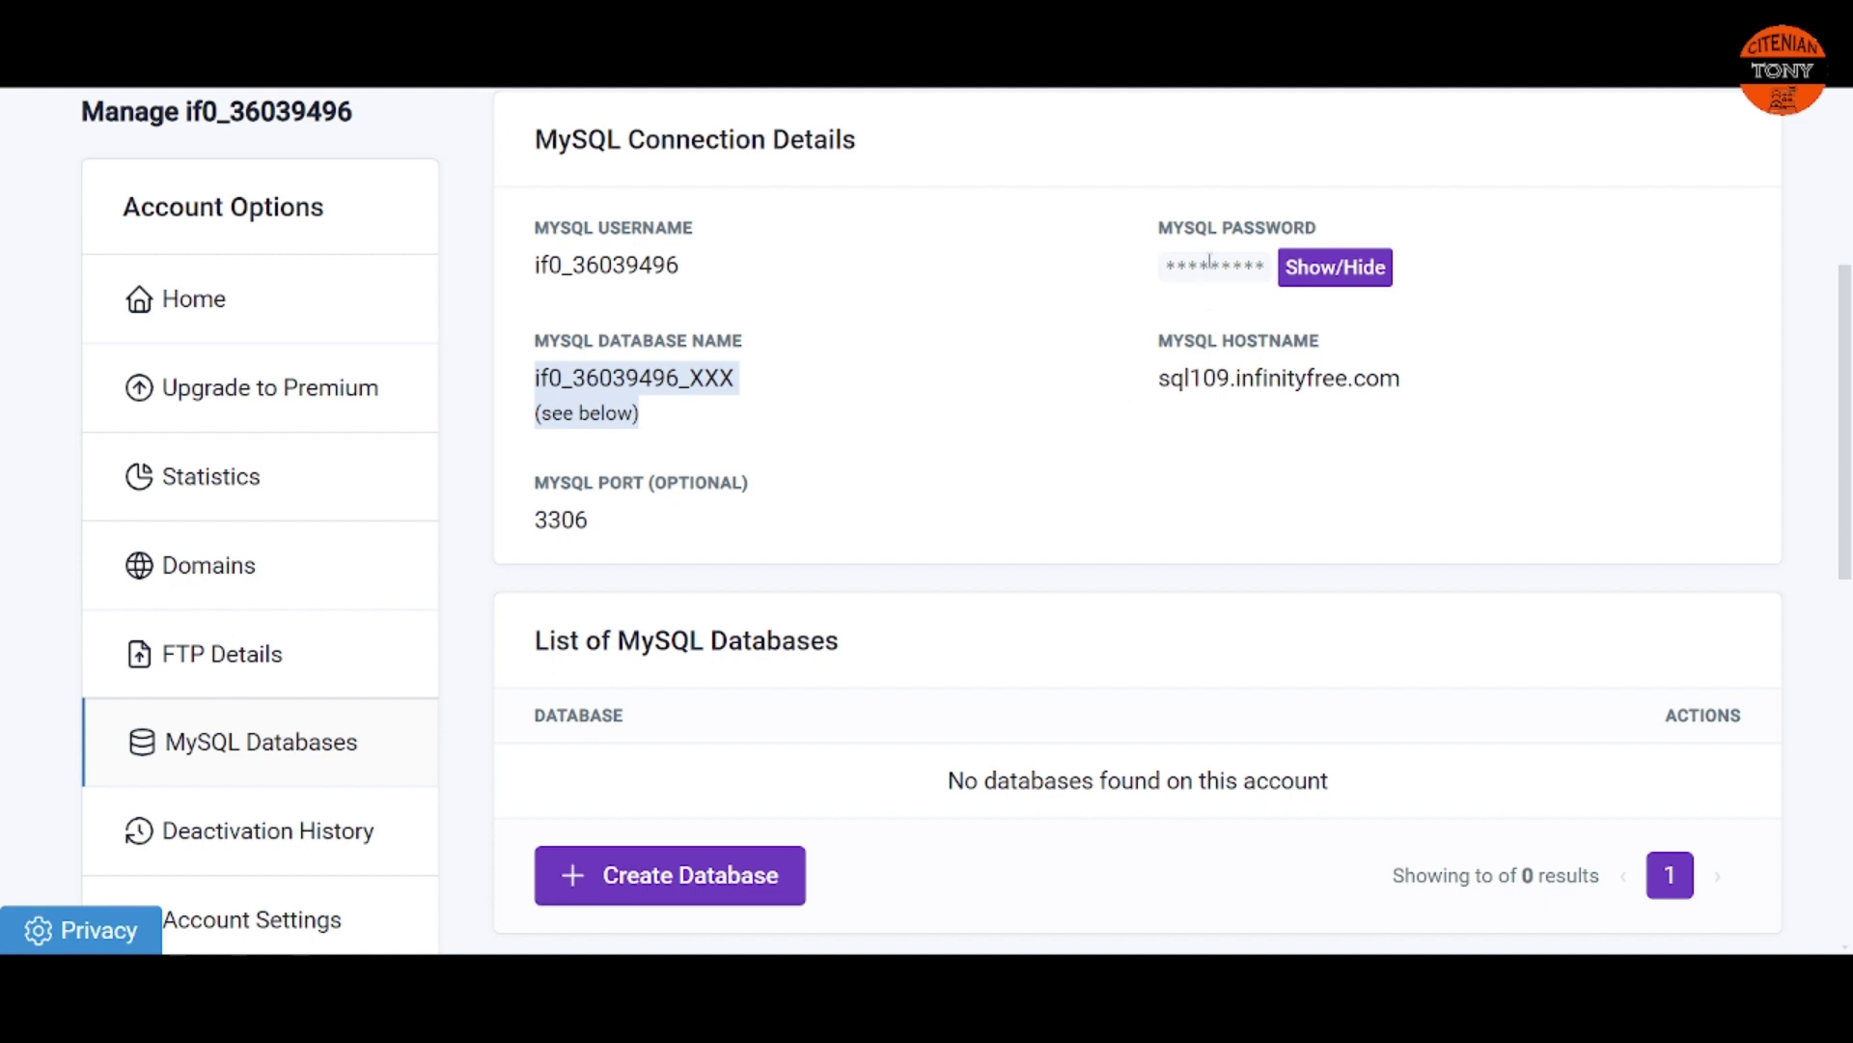
pyautogui.moveTo(1159, 386); pyautogui.dragTo(1386, 401)
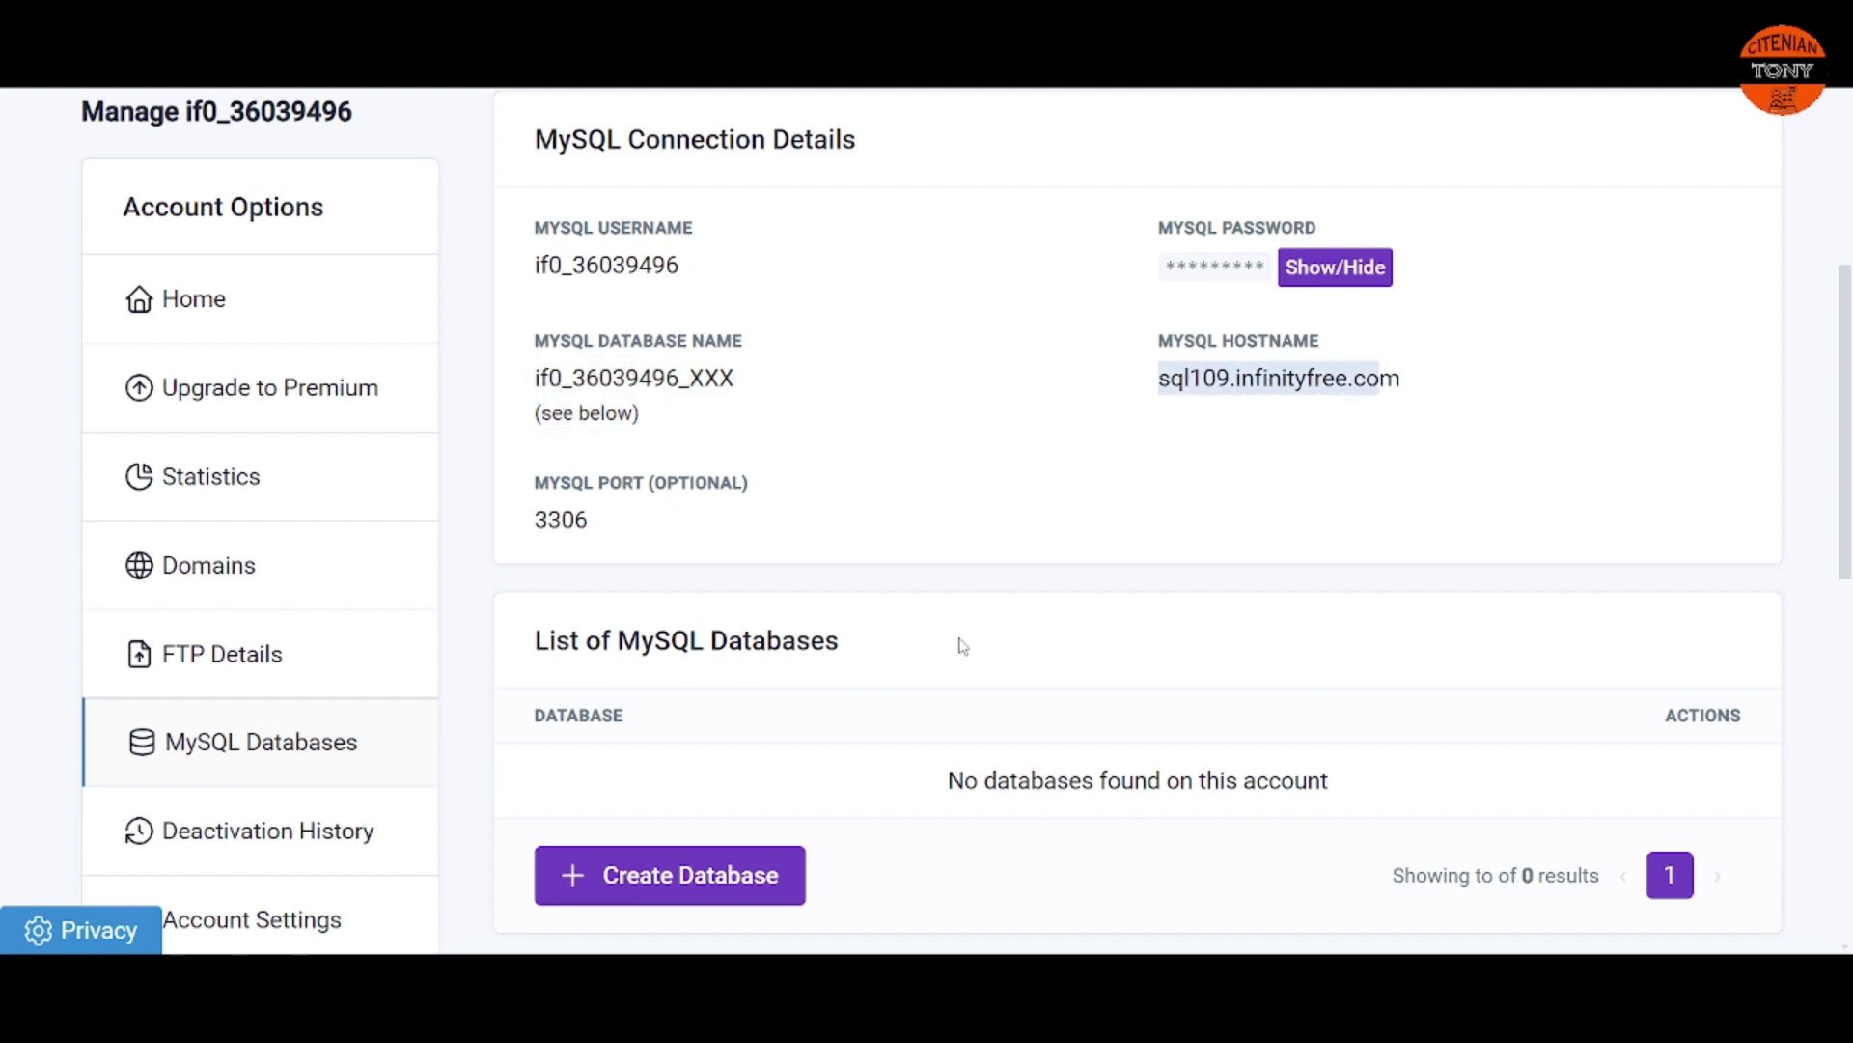
pyautogui.click(1390, 400)
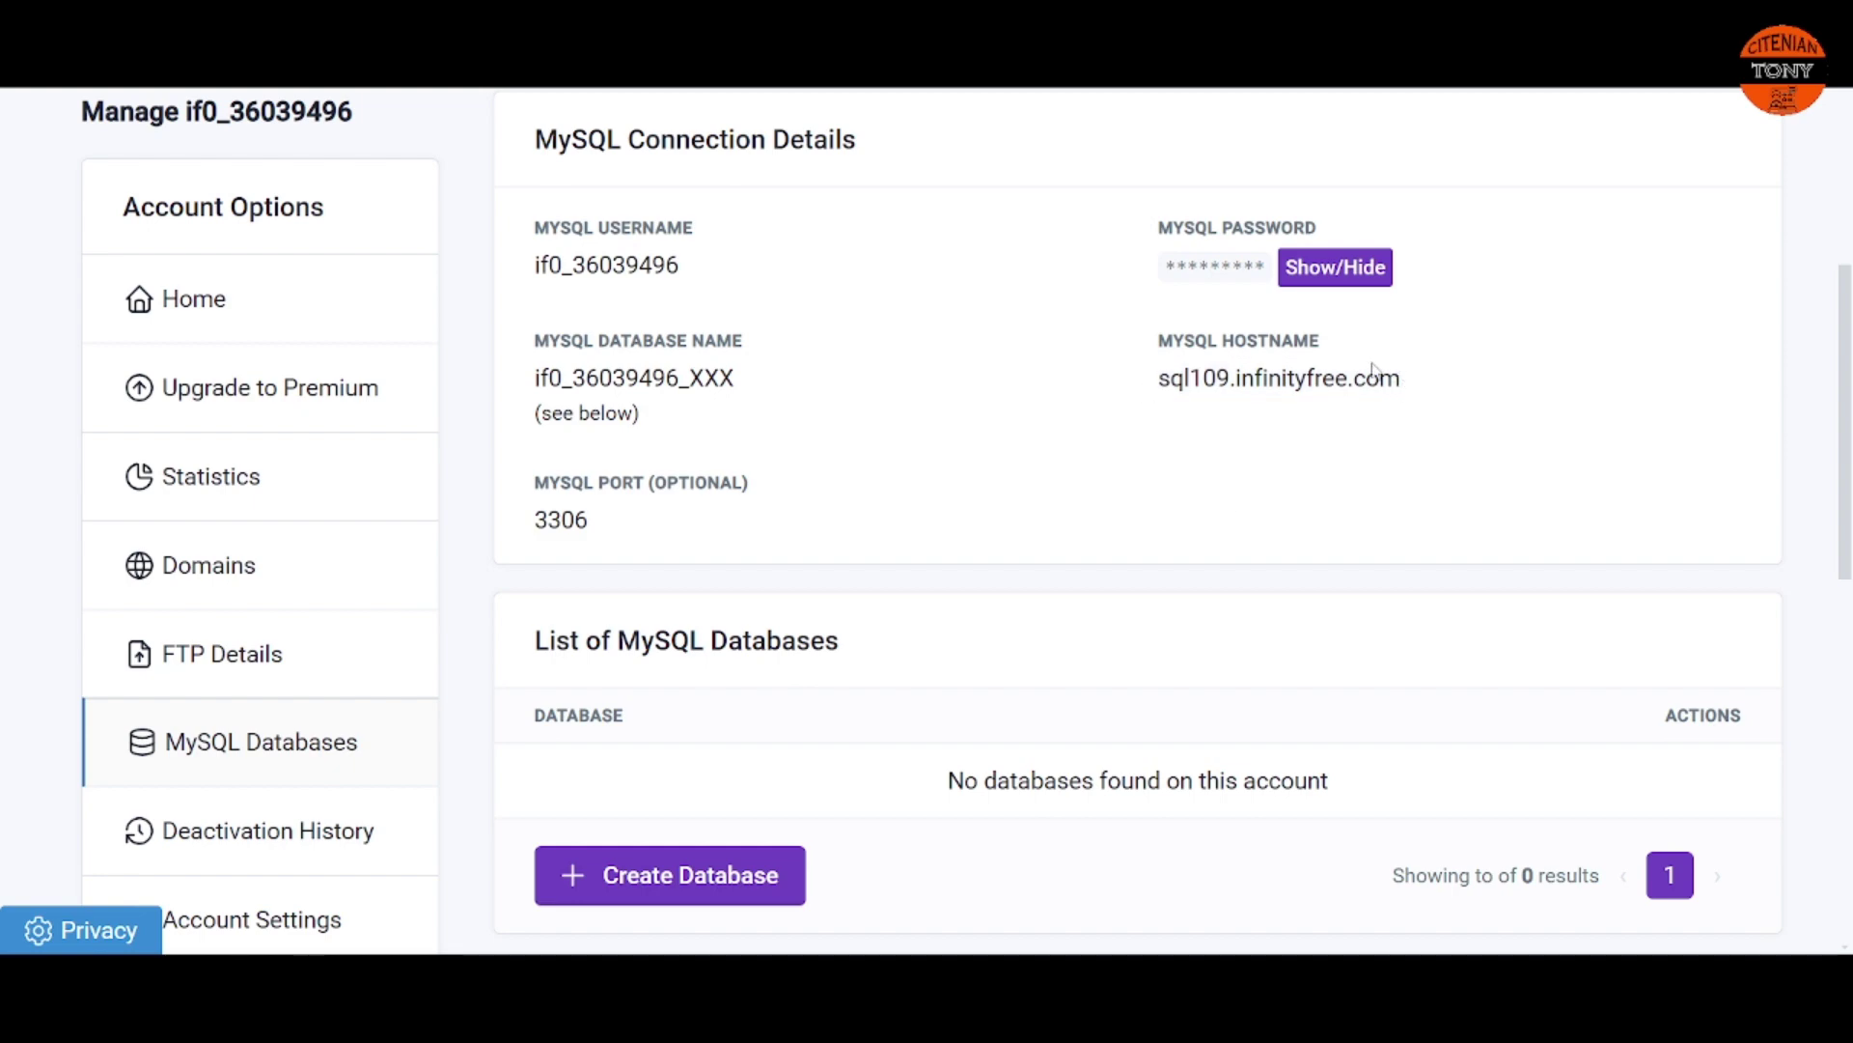
pyautogui.scroll(-2, 1419, 405)
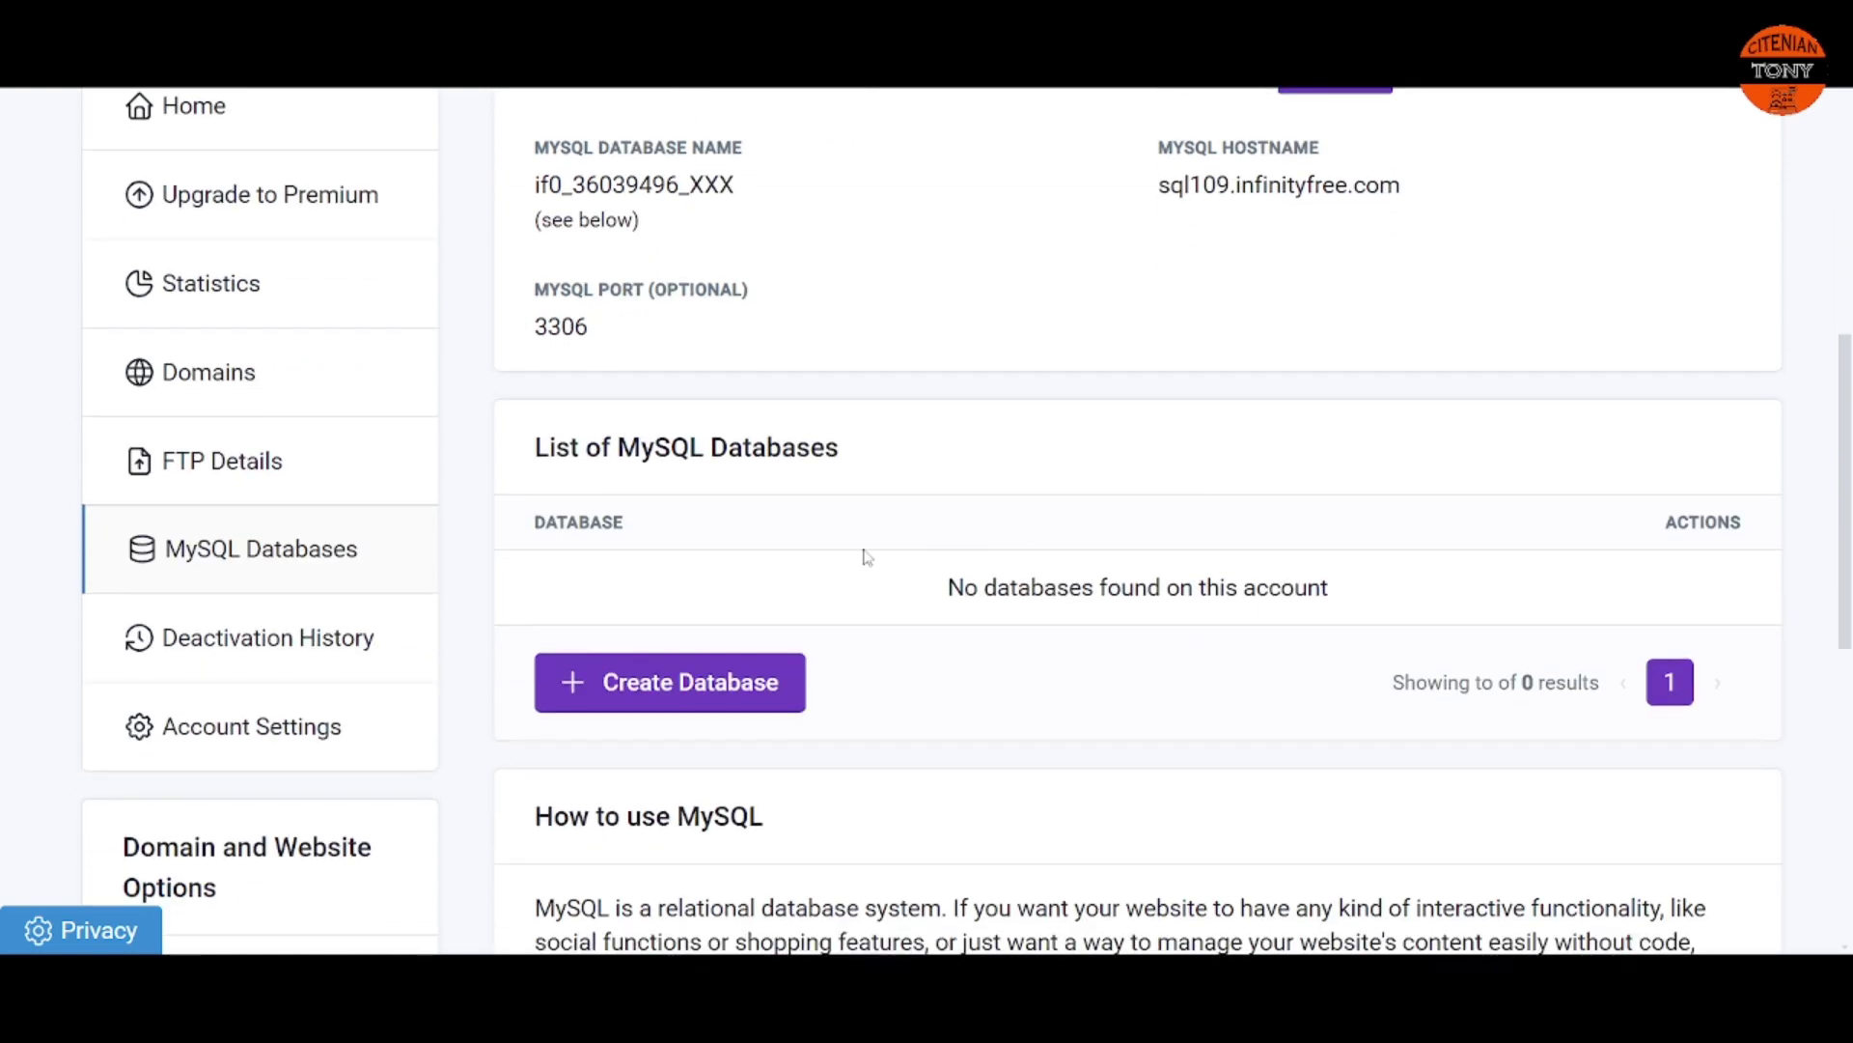
pyautogui.scroll(2, 867, 557)
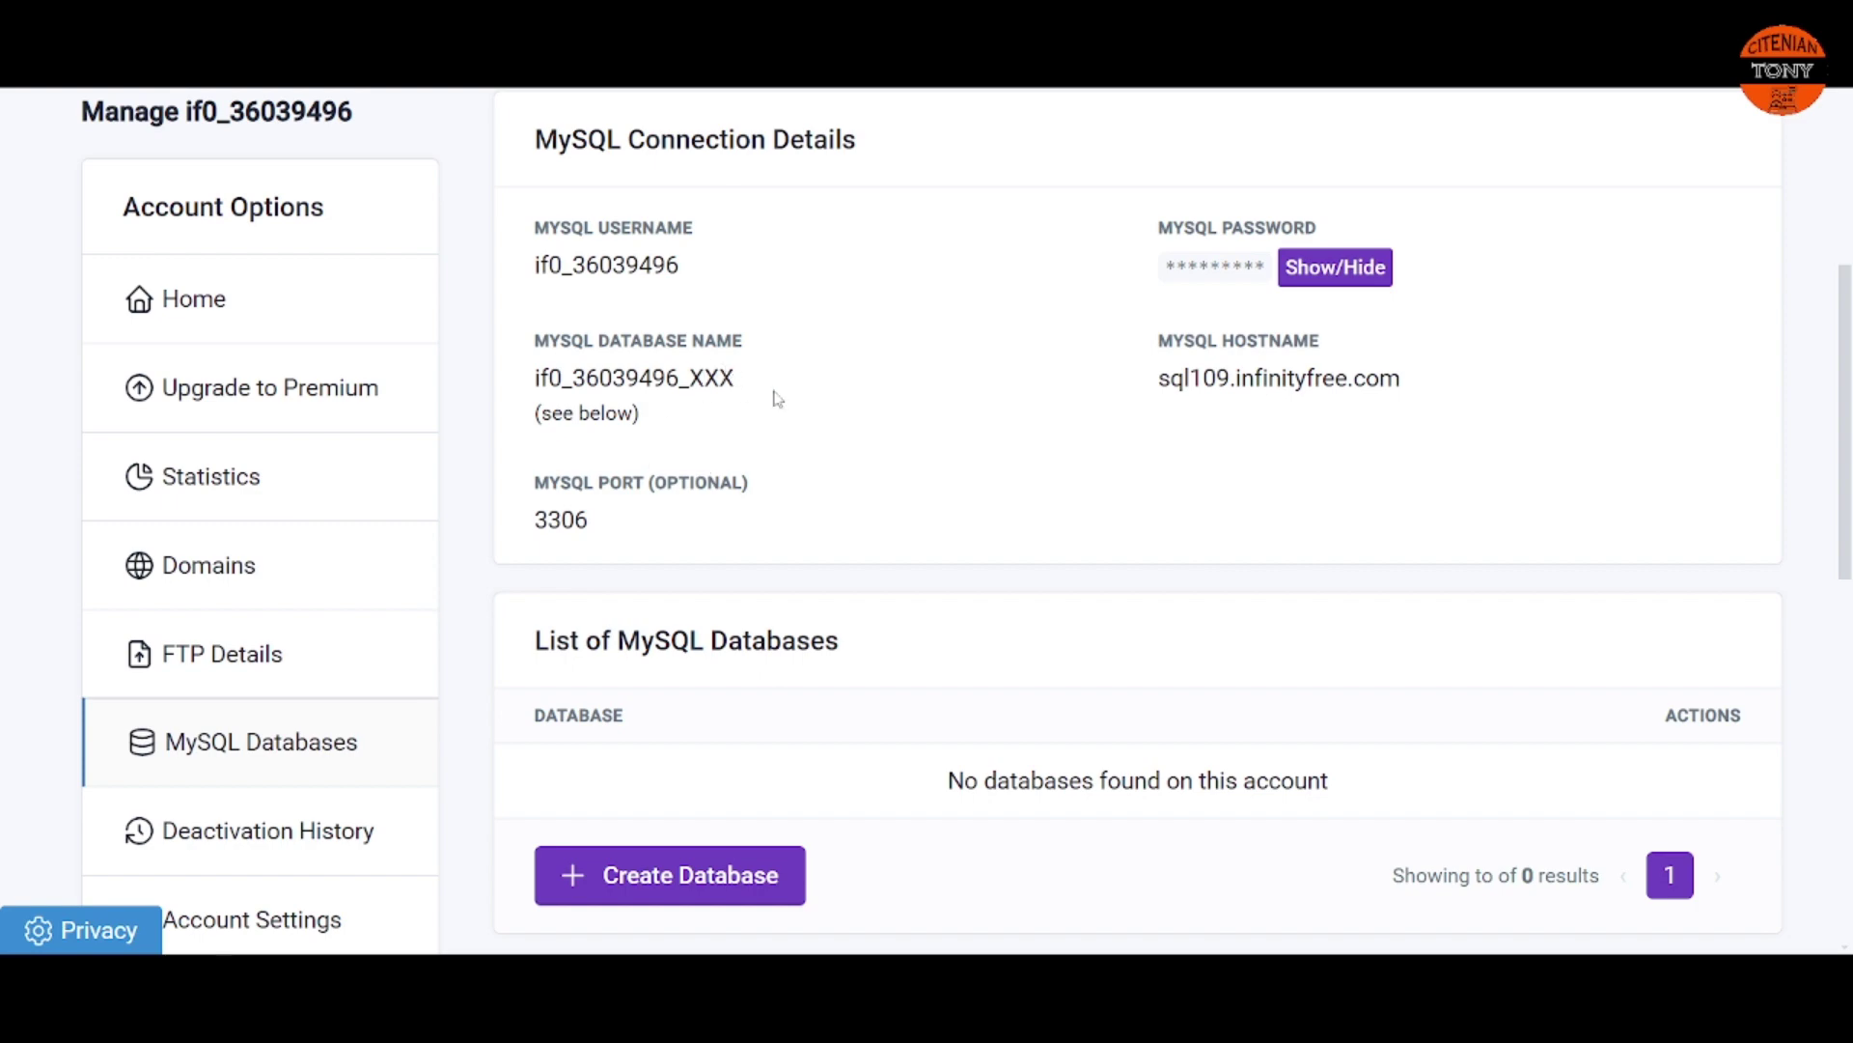
# Step: Create a new MySQL database on the account with the name db_wptonycitenian
pyautogui.scroll(-2, 777, 398)
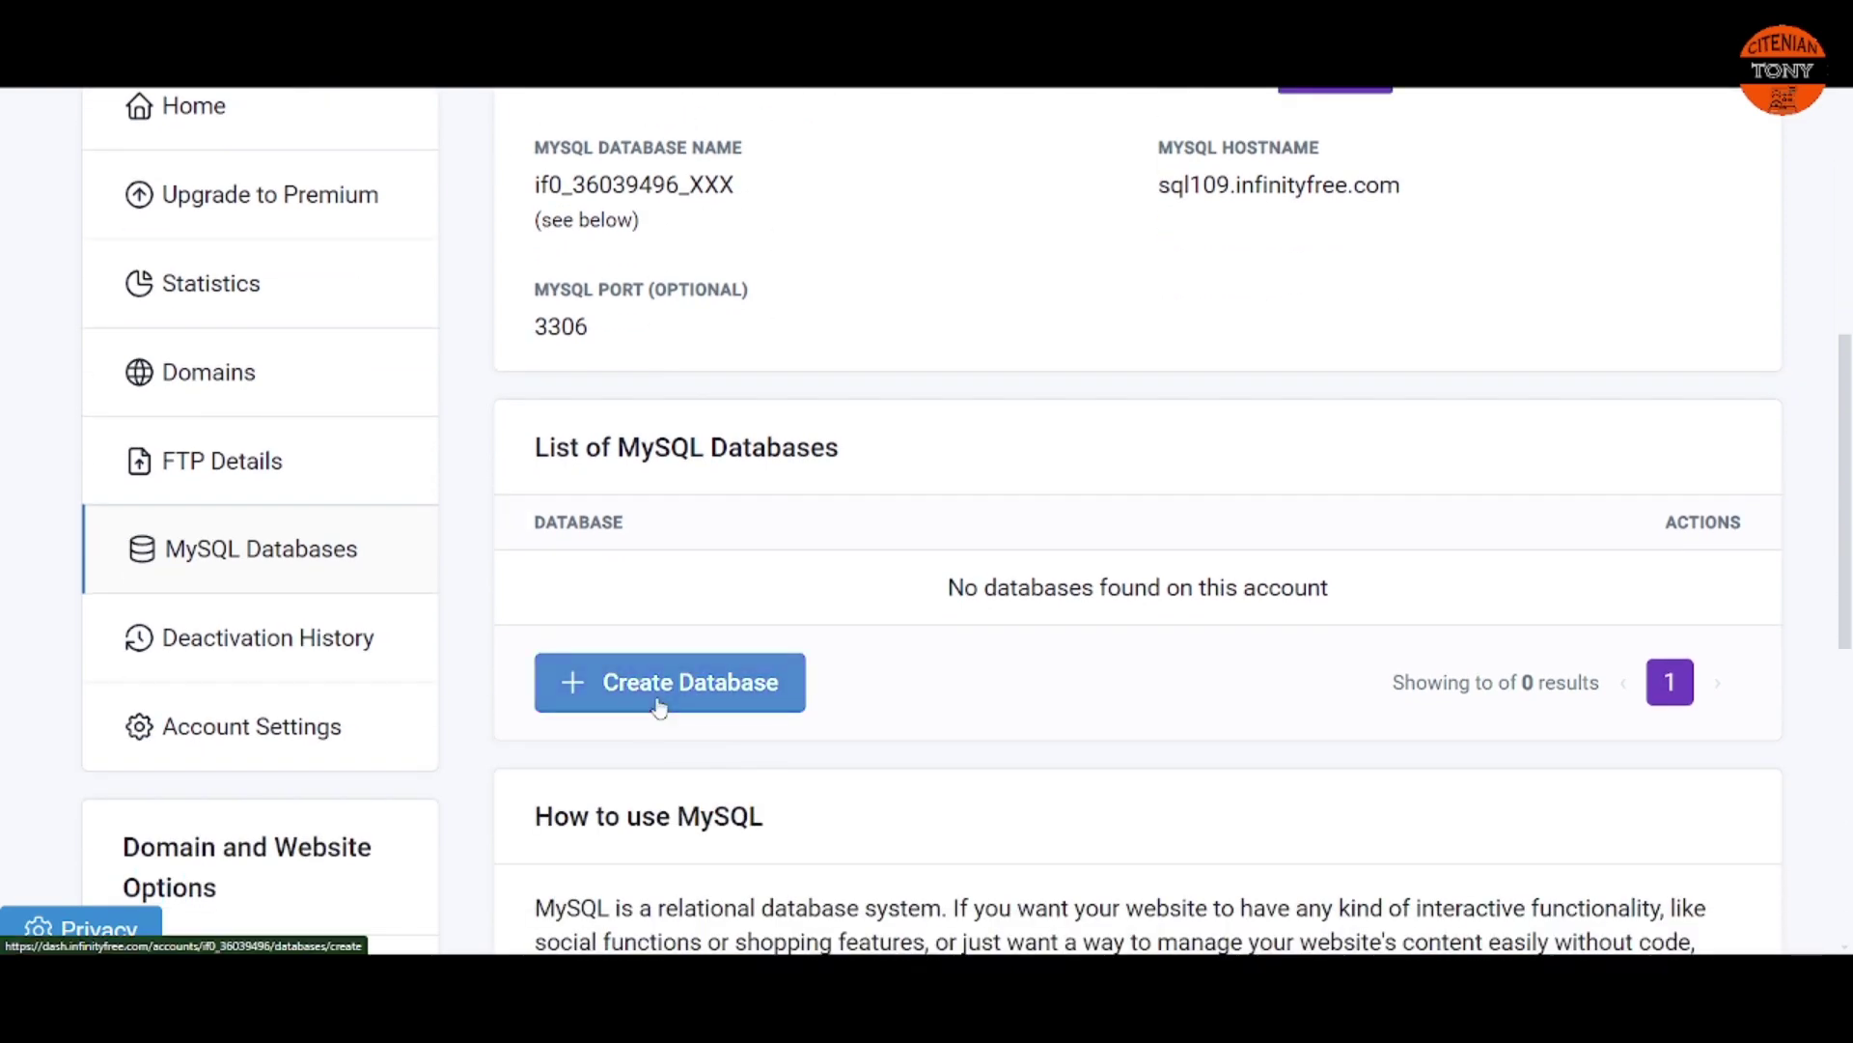
pyautogui.click(659, 708)
pyautogui.scroll(-2, 666, 714)
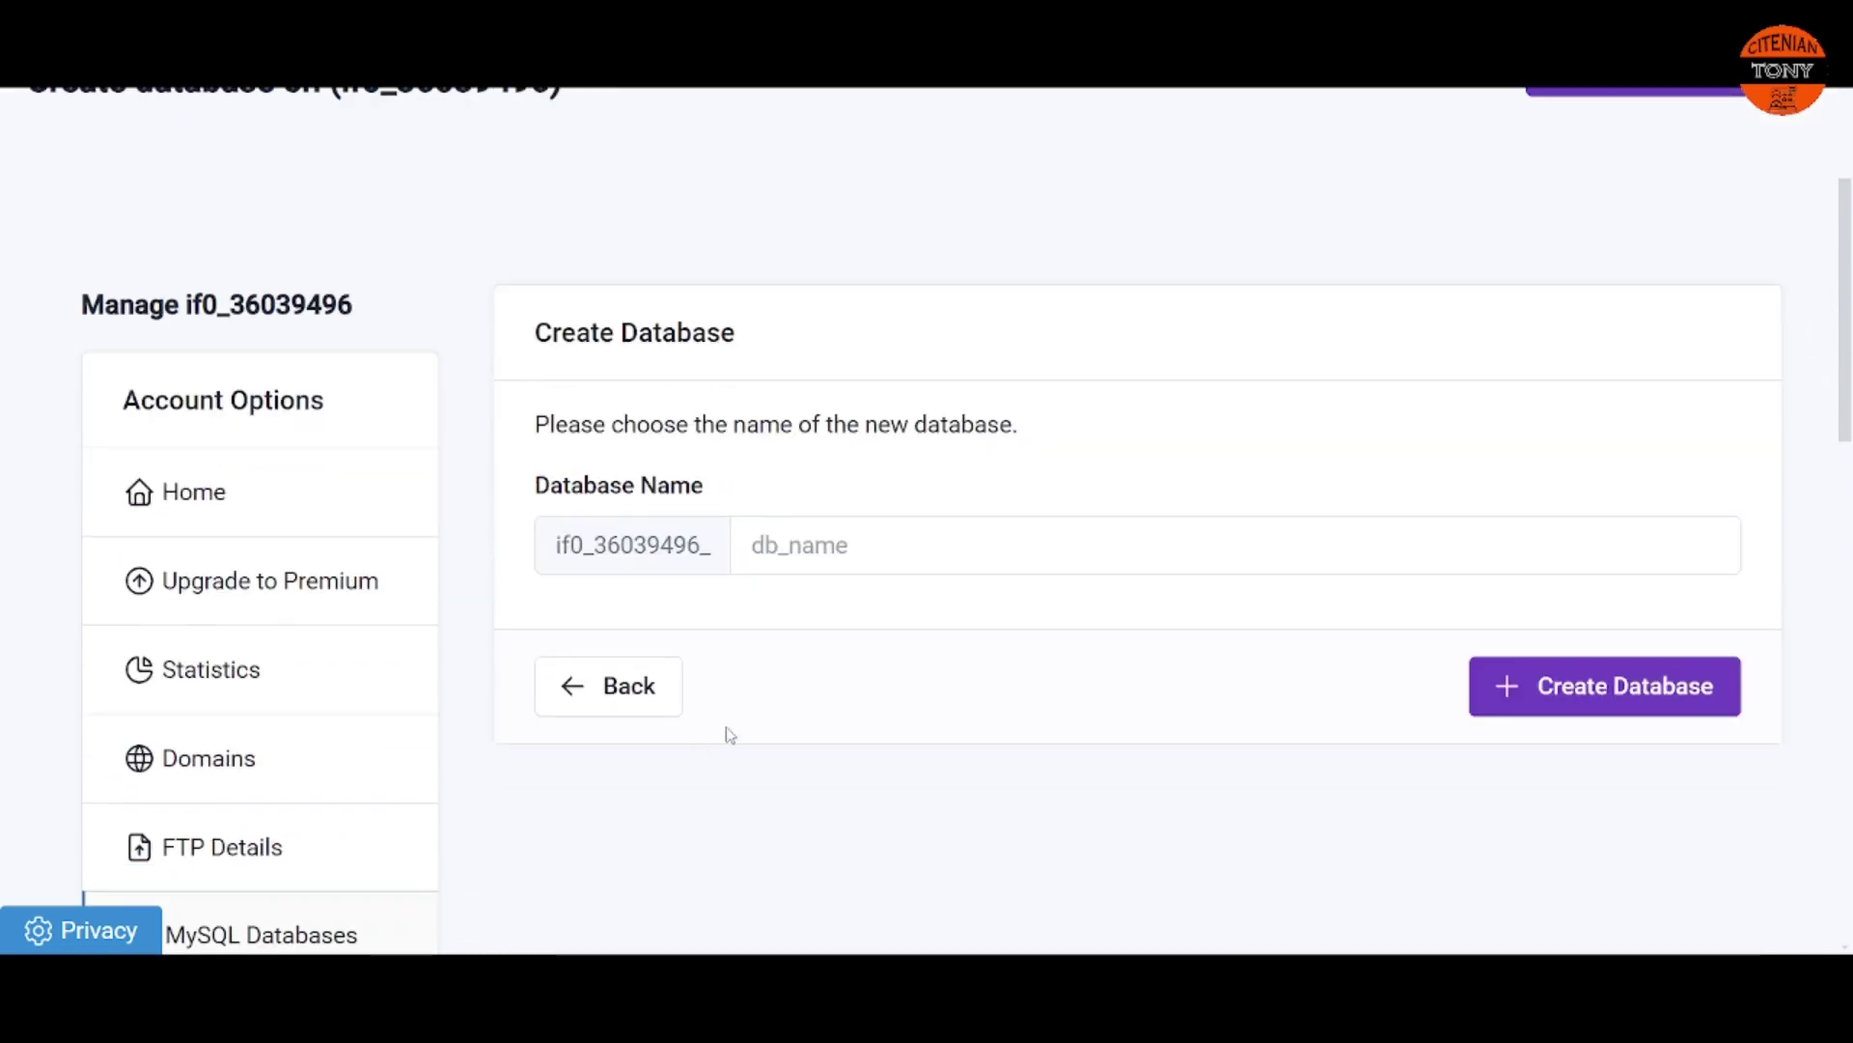
pyautogui.click(864, 546)
pyautogui.write('w')
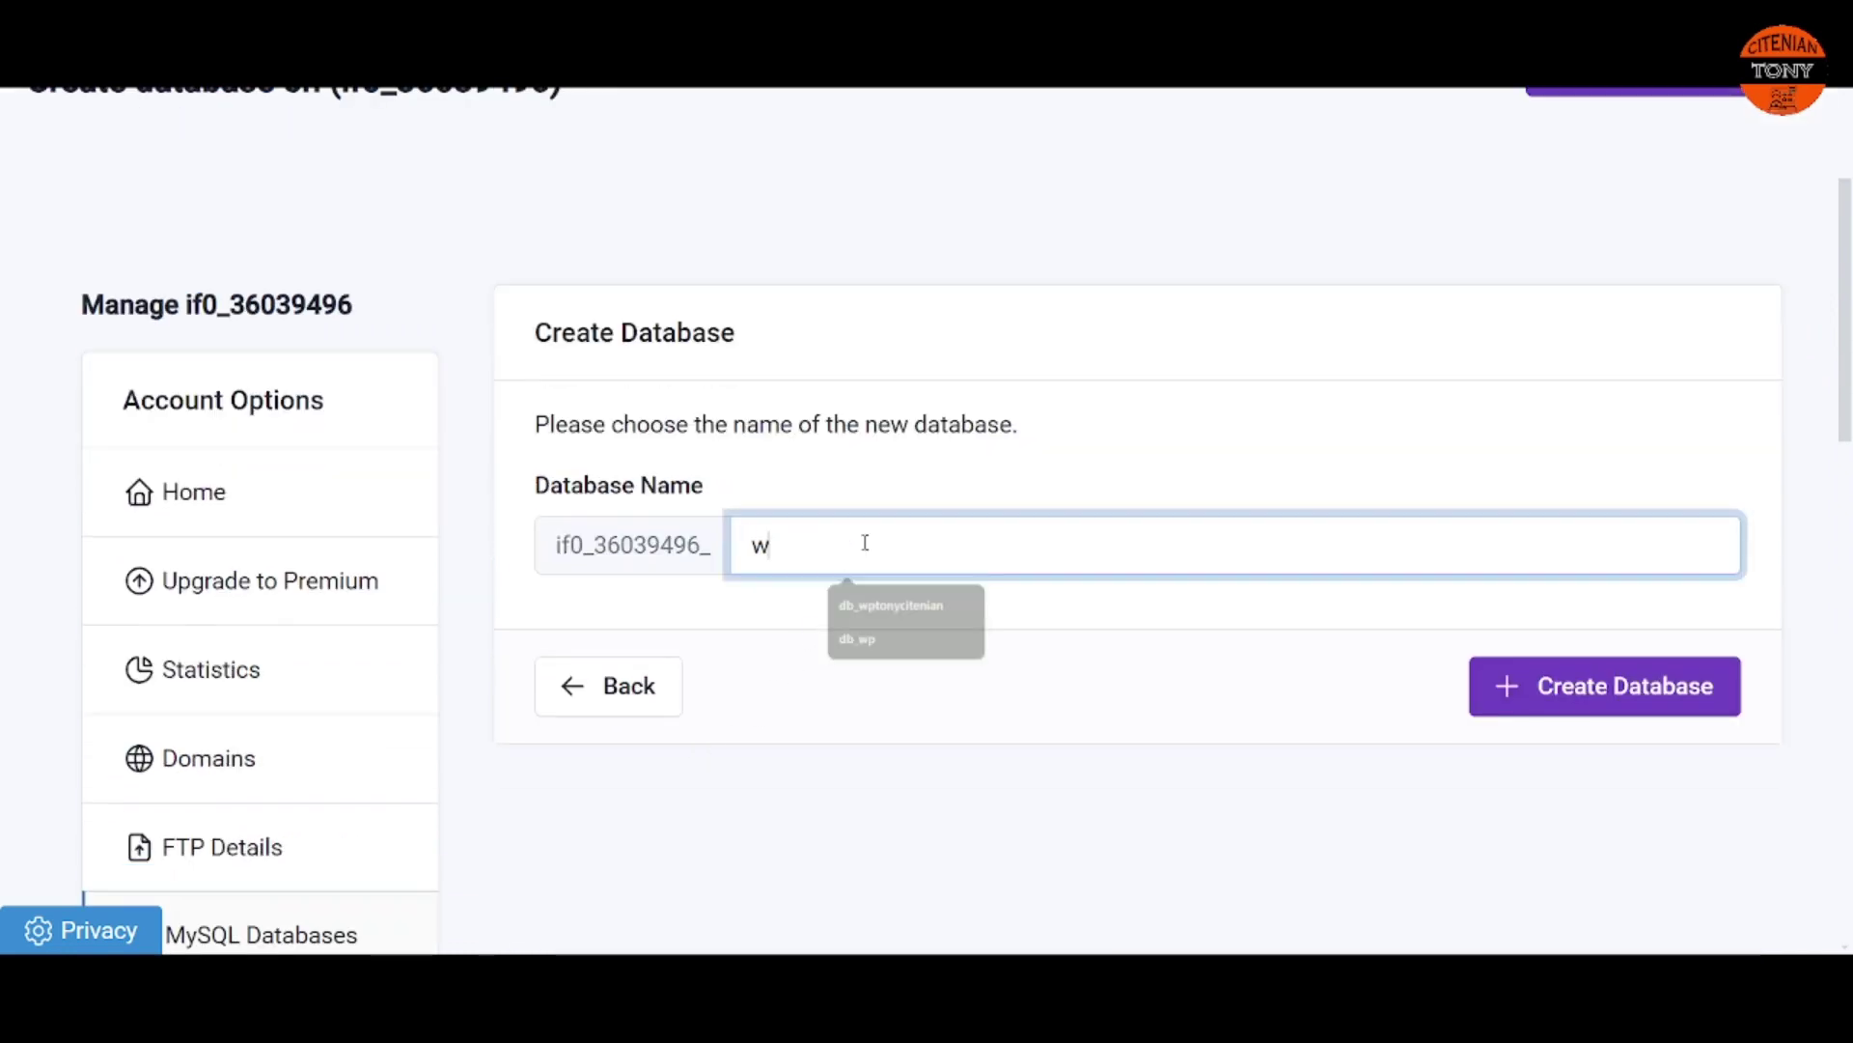
pyautogui.press('BackSpace')
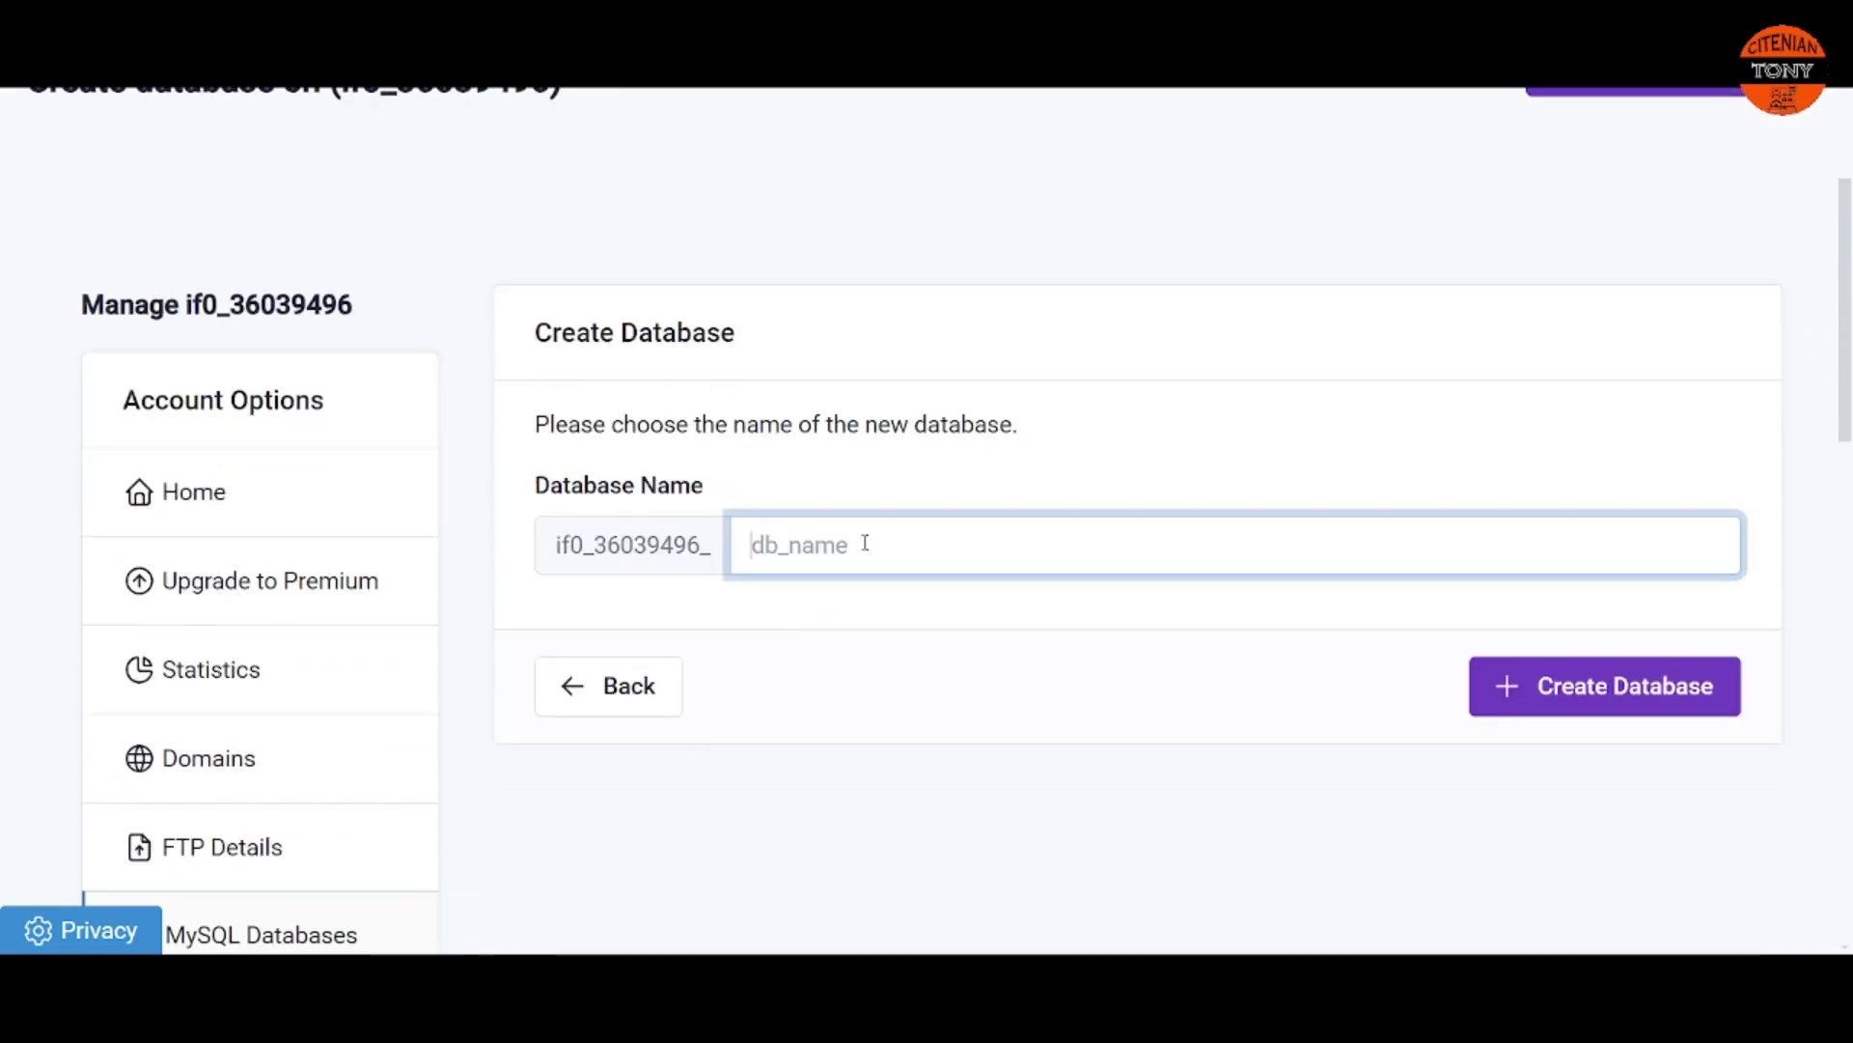
pyautogui.write('db_')
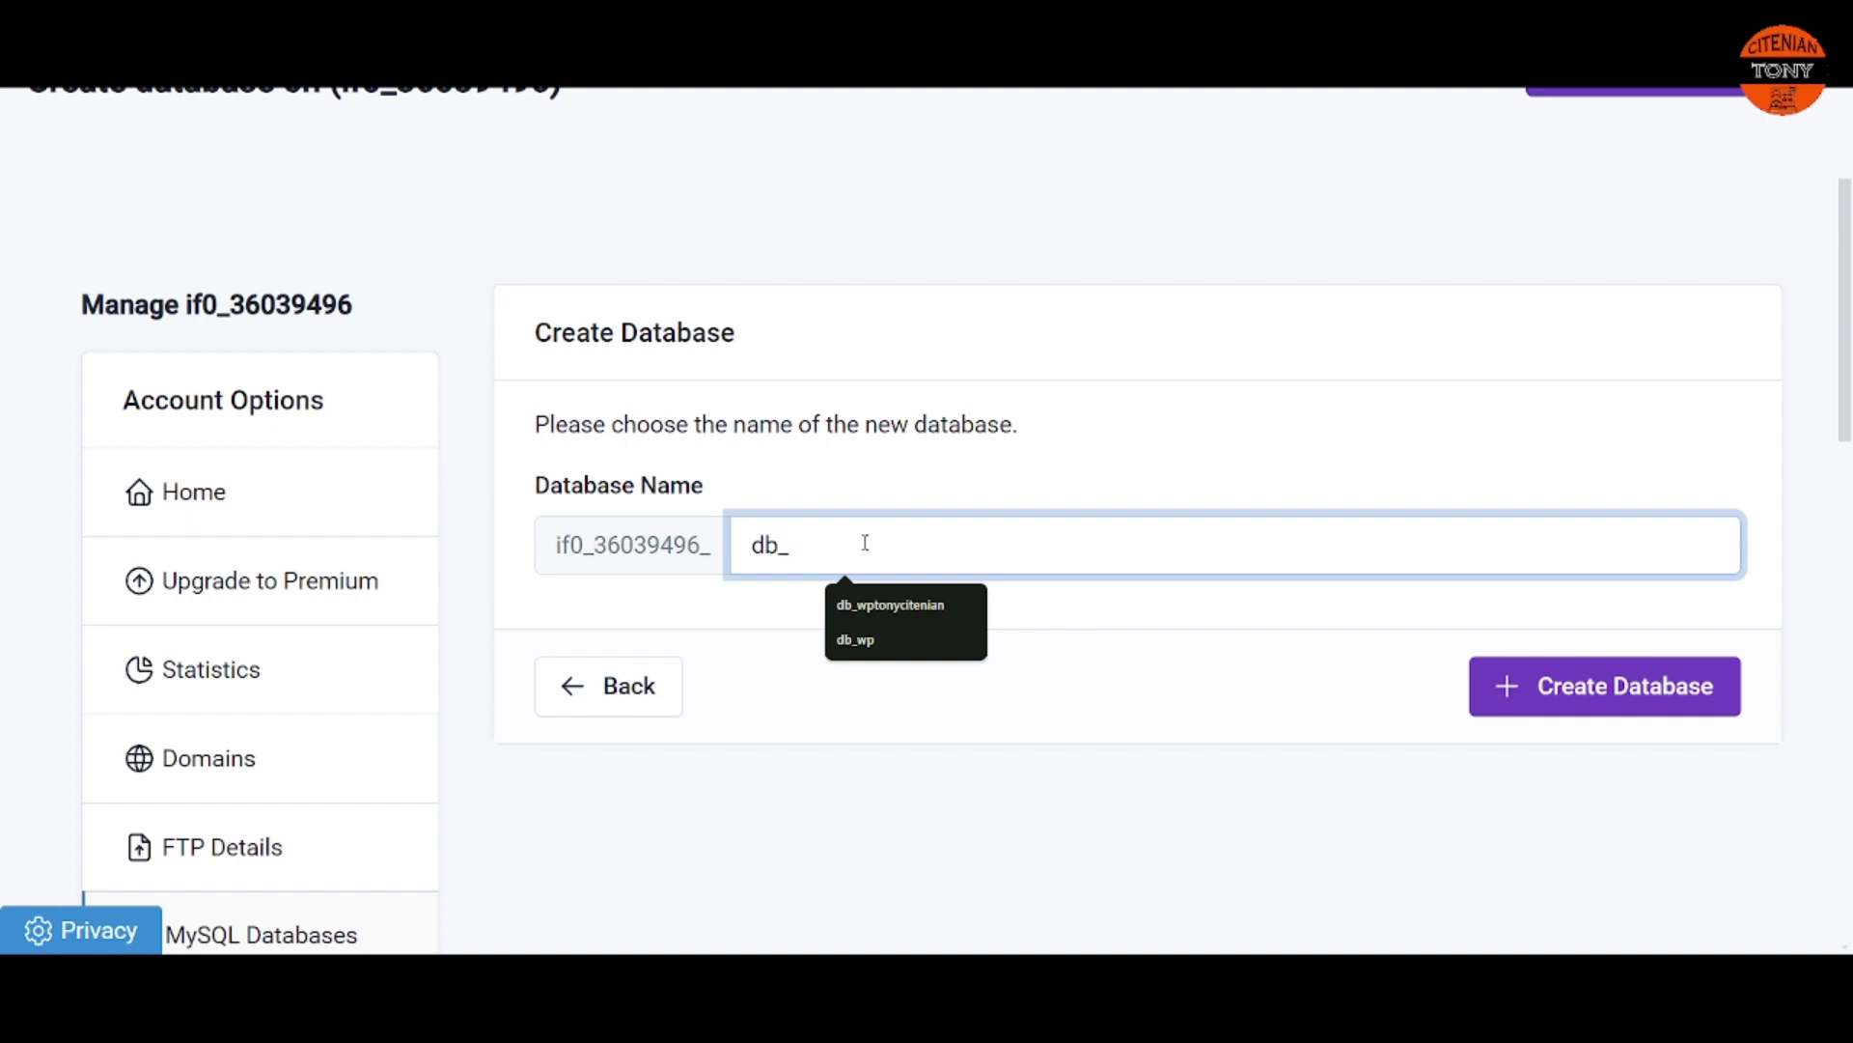
pyautogui.write('wptonycitenian')
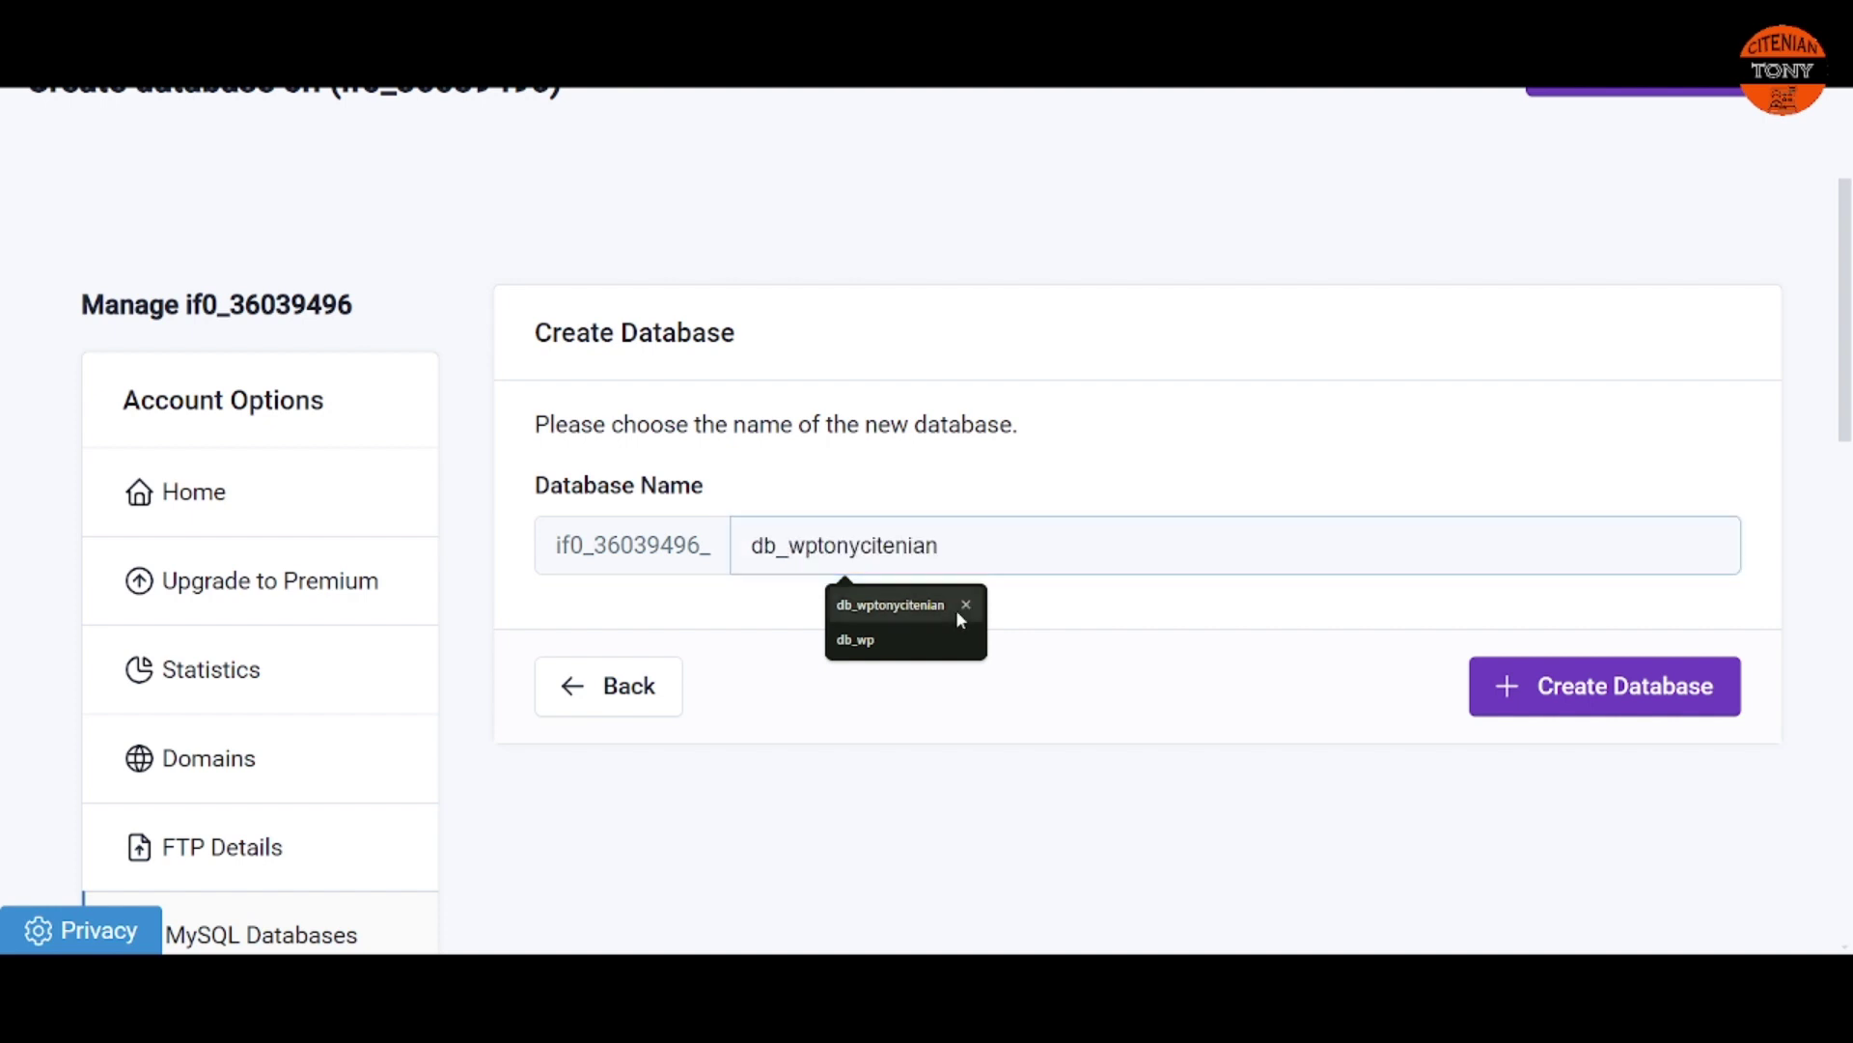
pyautogui.hotkey('shift', 'Delete')
pyautogui.click(918, 565)
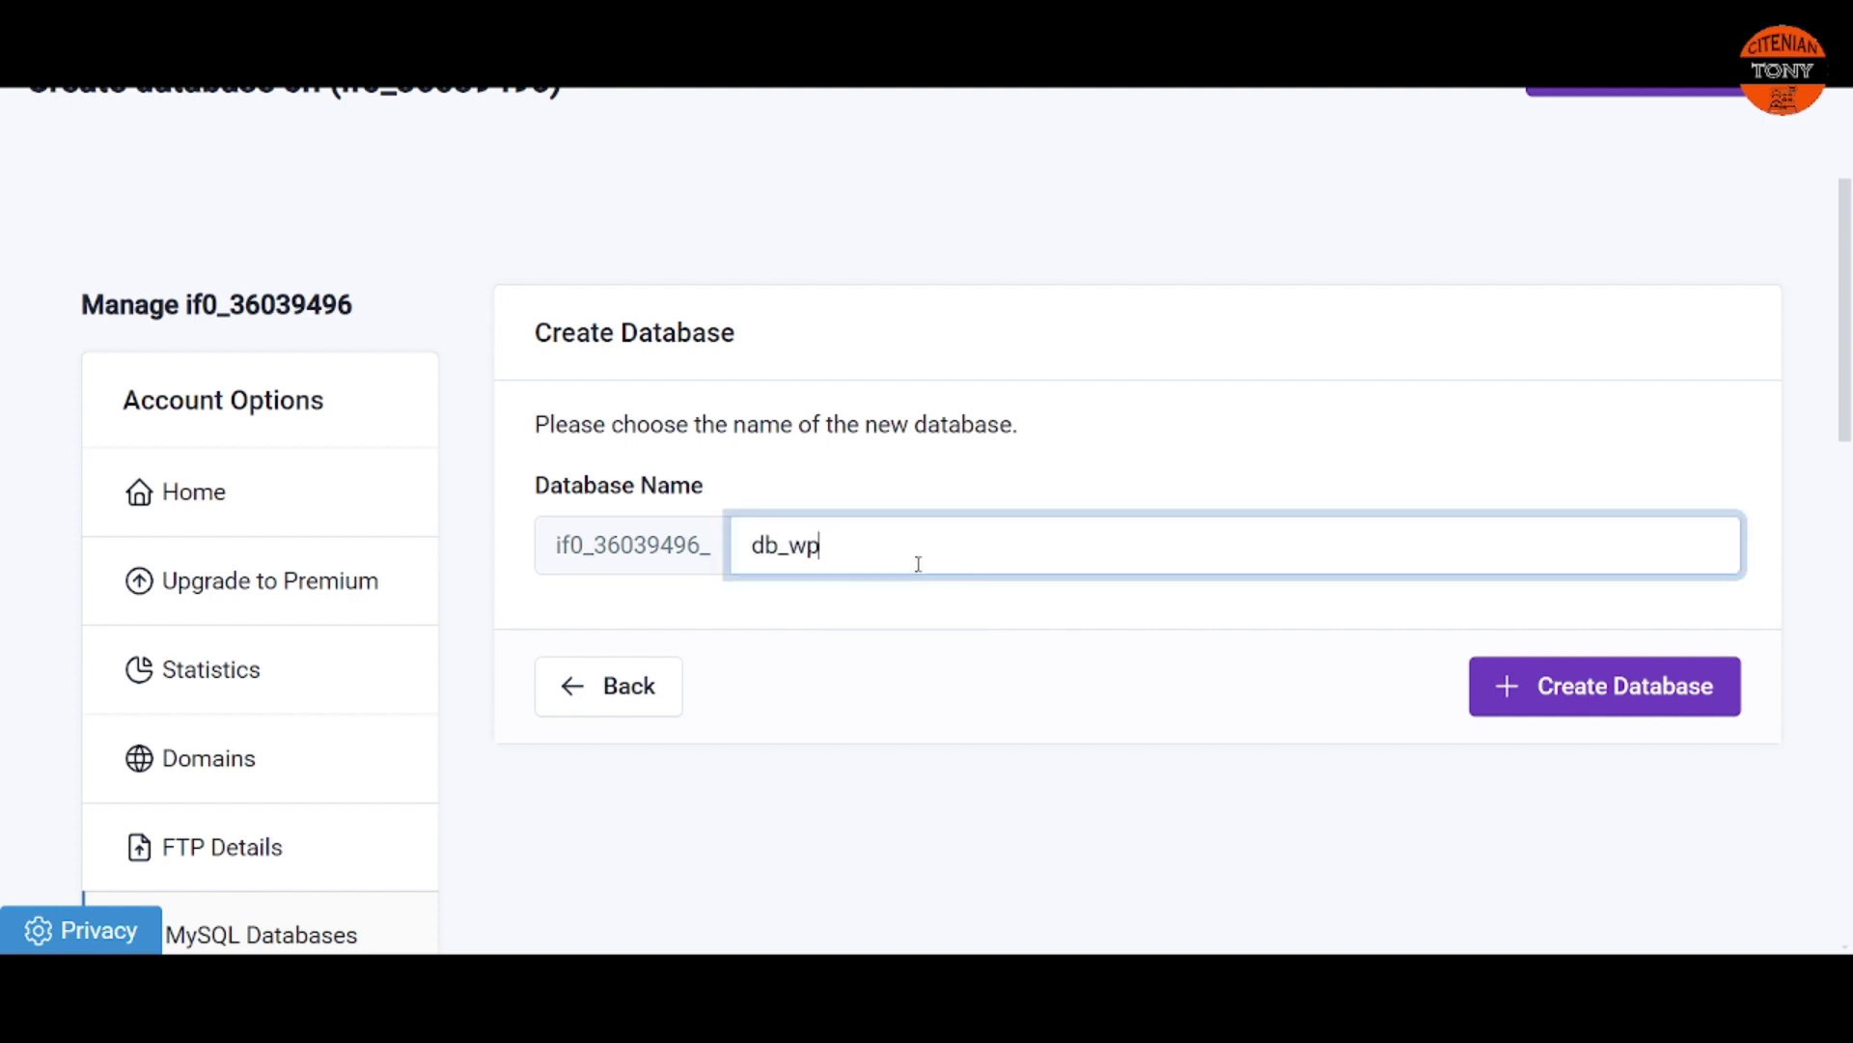
pyautogui.write('tonycitenian')
pyautogui.click(858, 727)
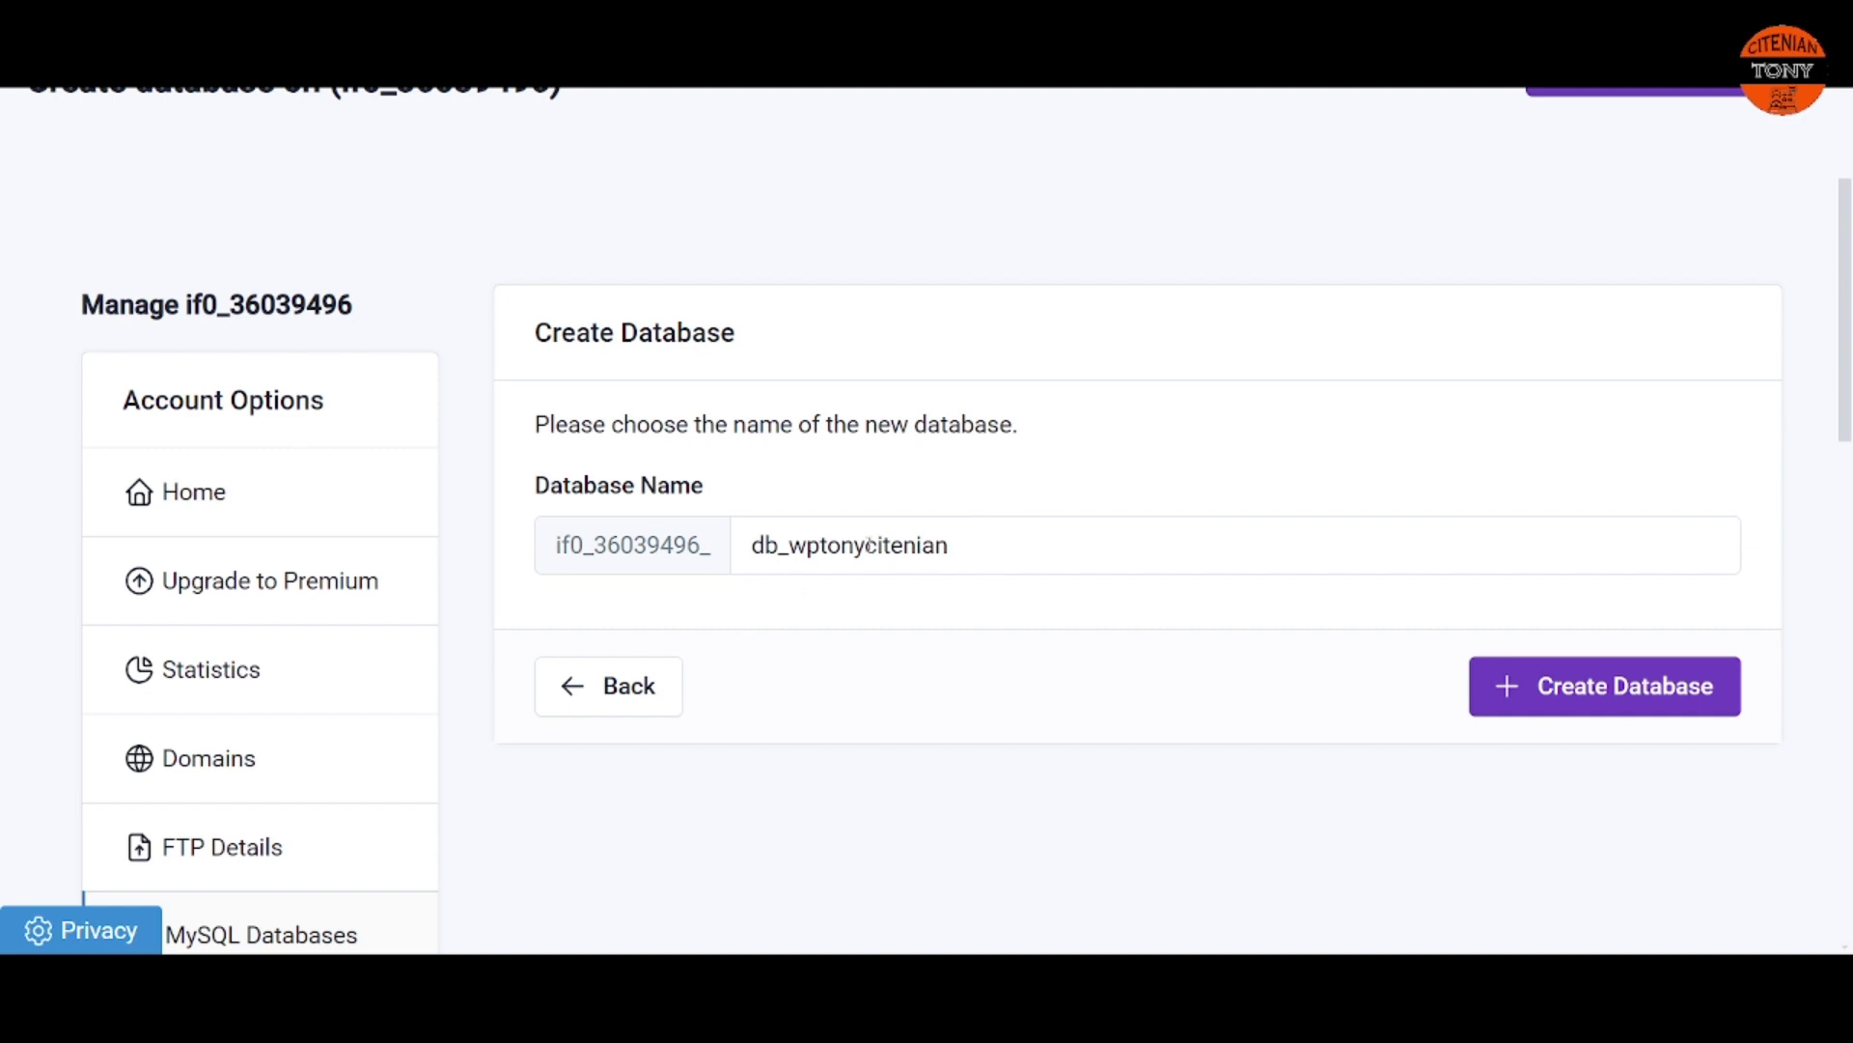
pyautogui.moveTo(821, 549); pyautogui.dragTo(1043, 568)
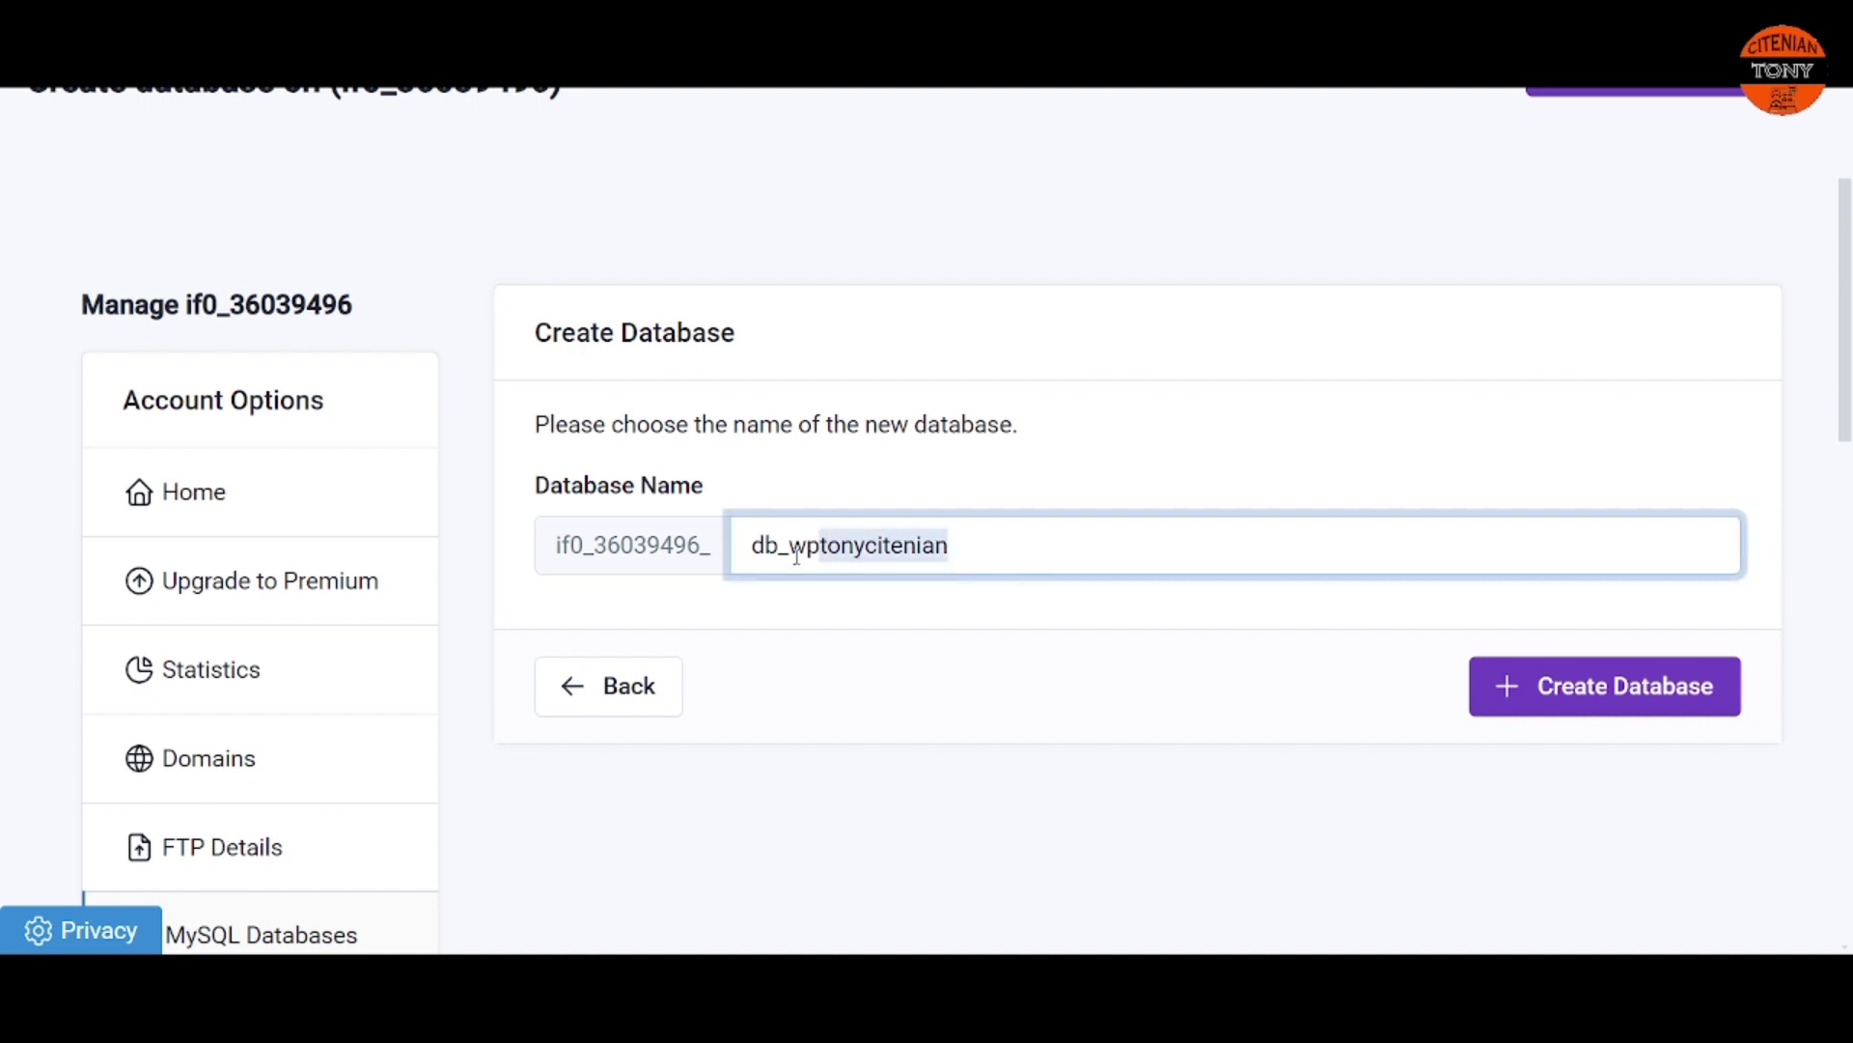
pyautogui.click(1586, 709)
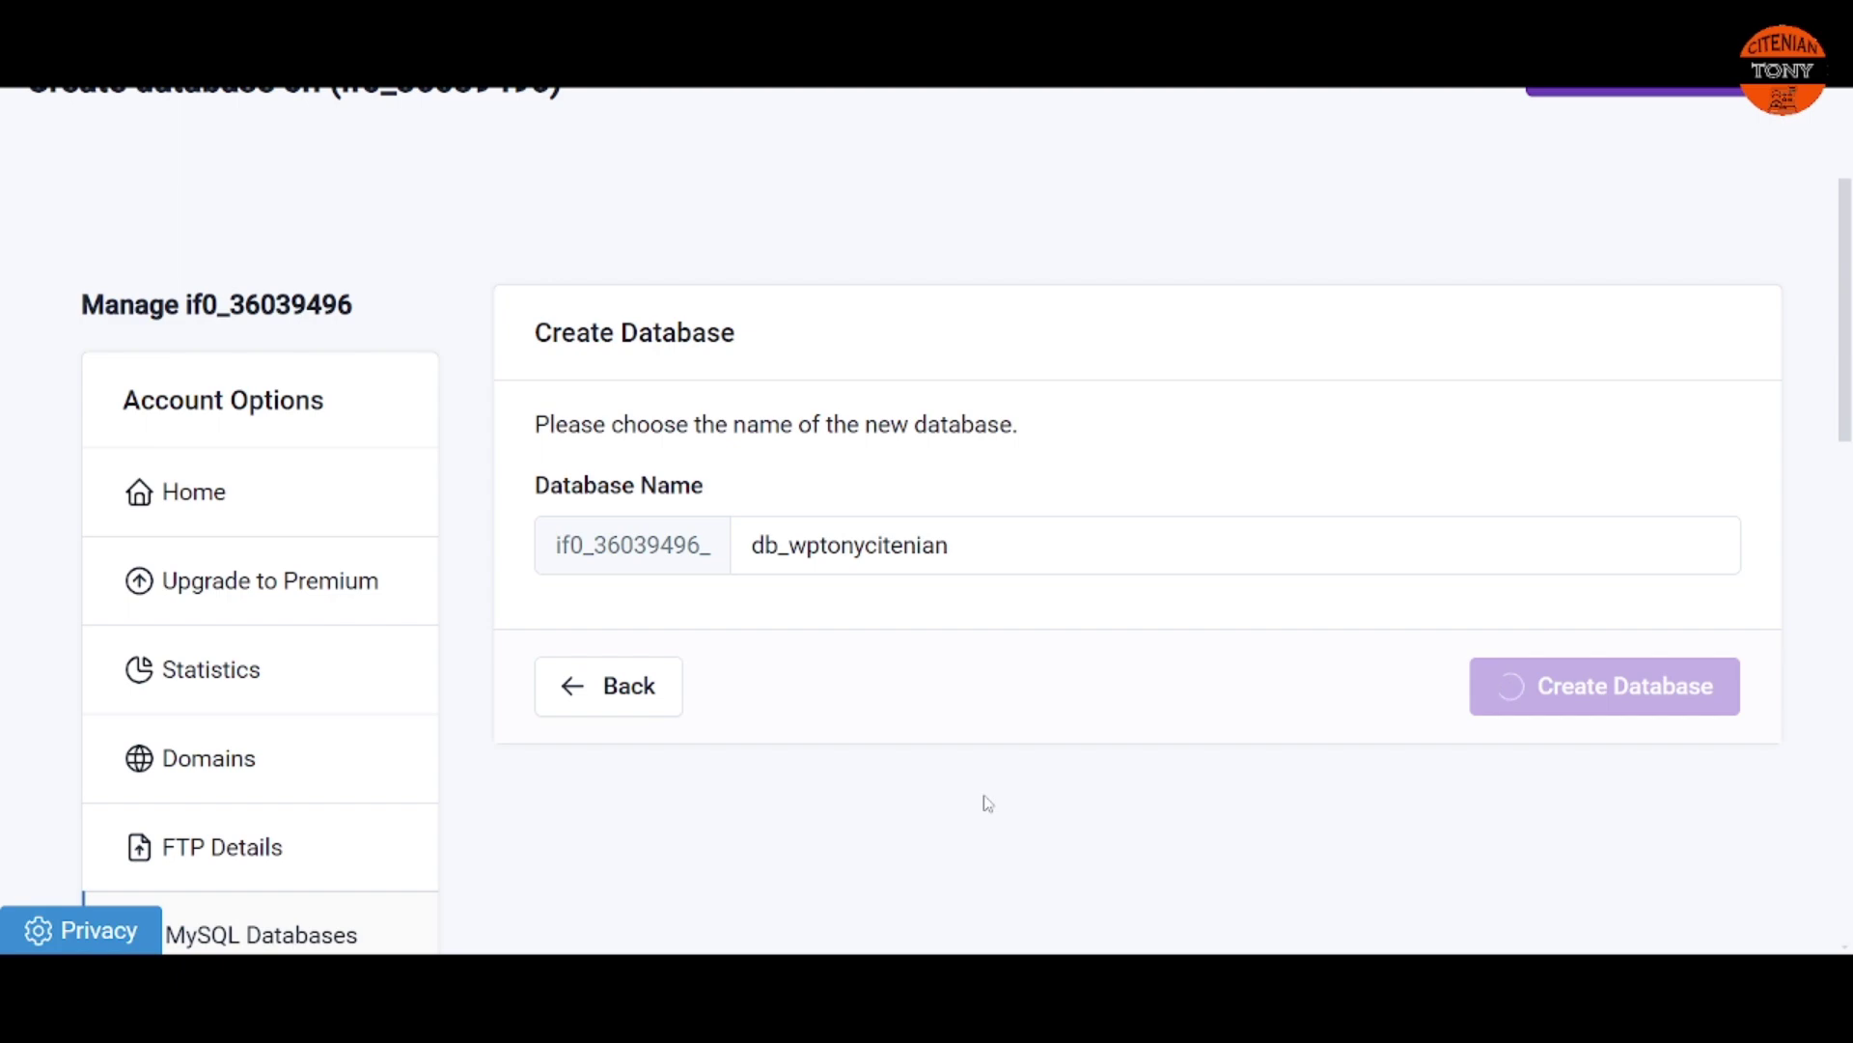
# Step: Copy the full name of the new database from the list of MySQL databases
pyautogui.scroll(-4, 466, 658)
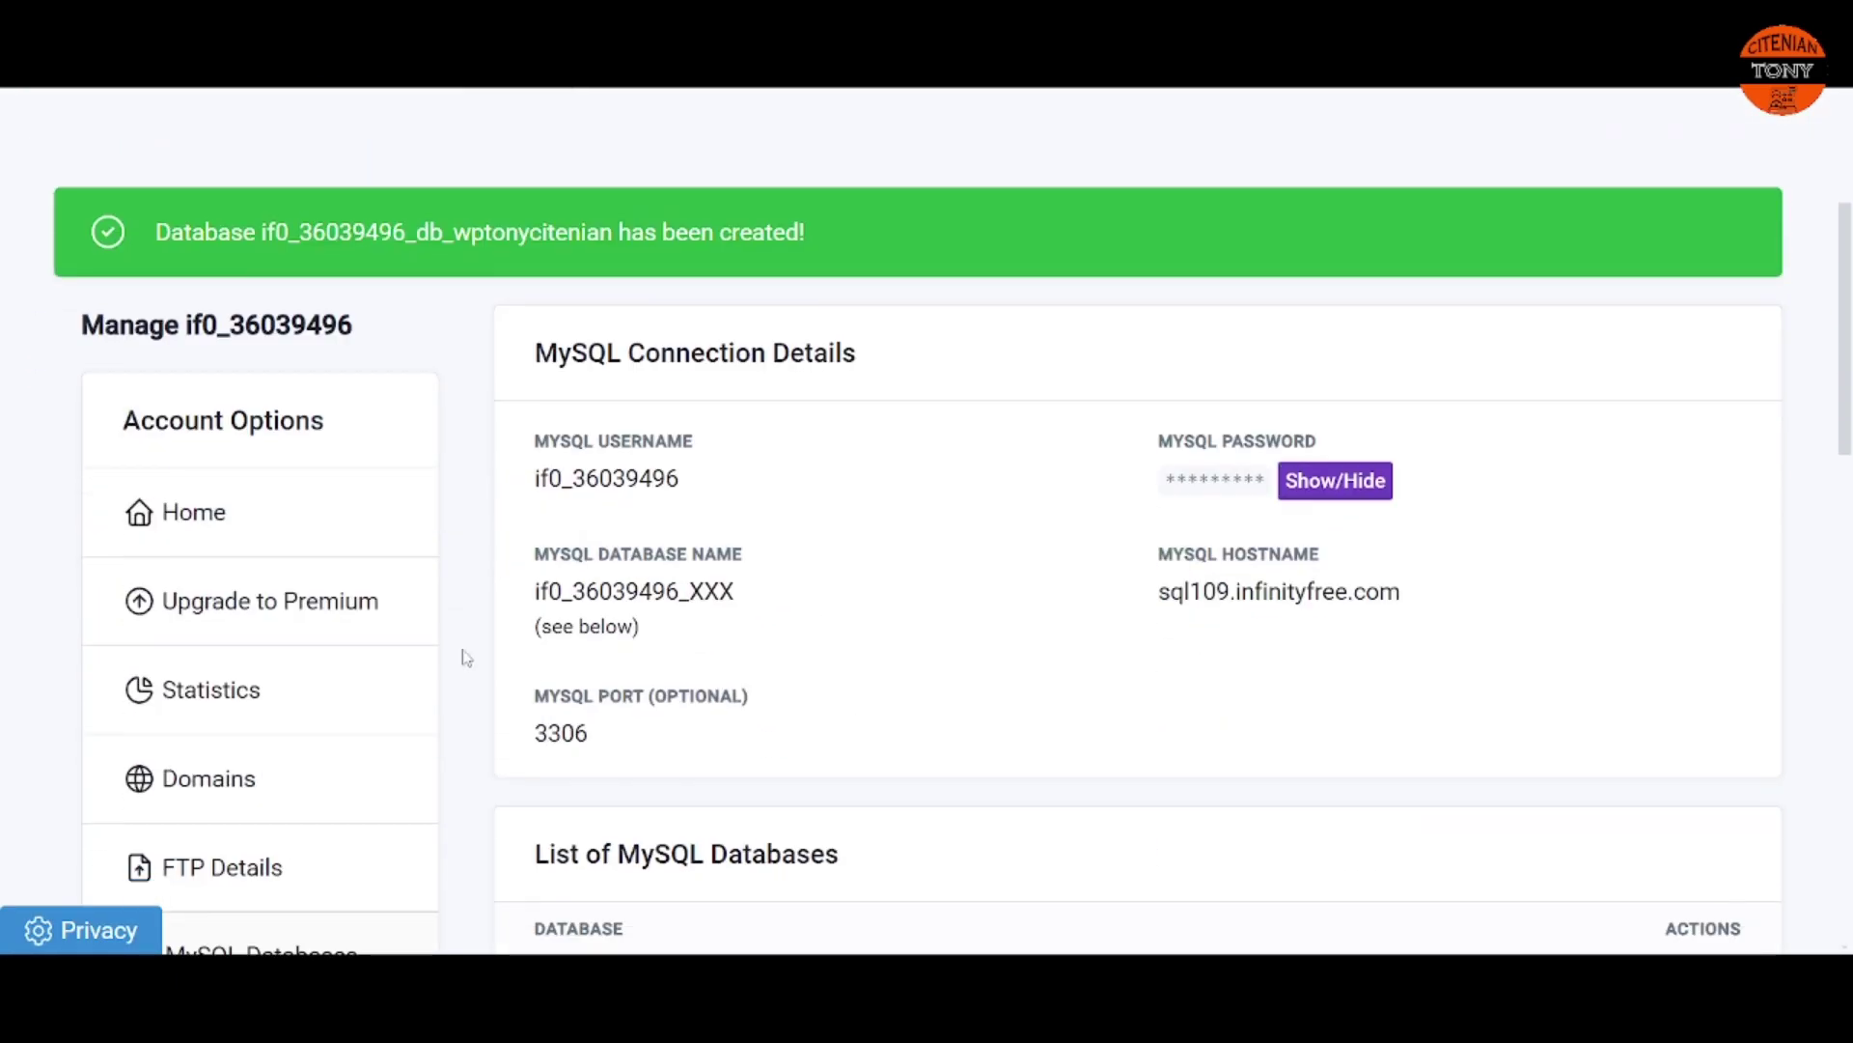
pyautogui.scroll(-5, 466, 657)
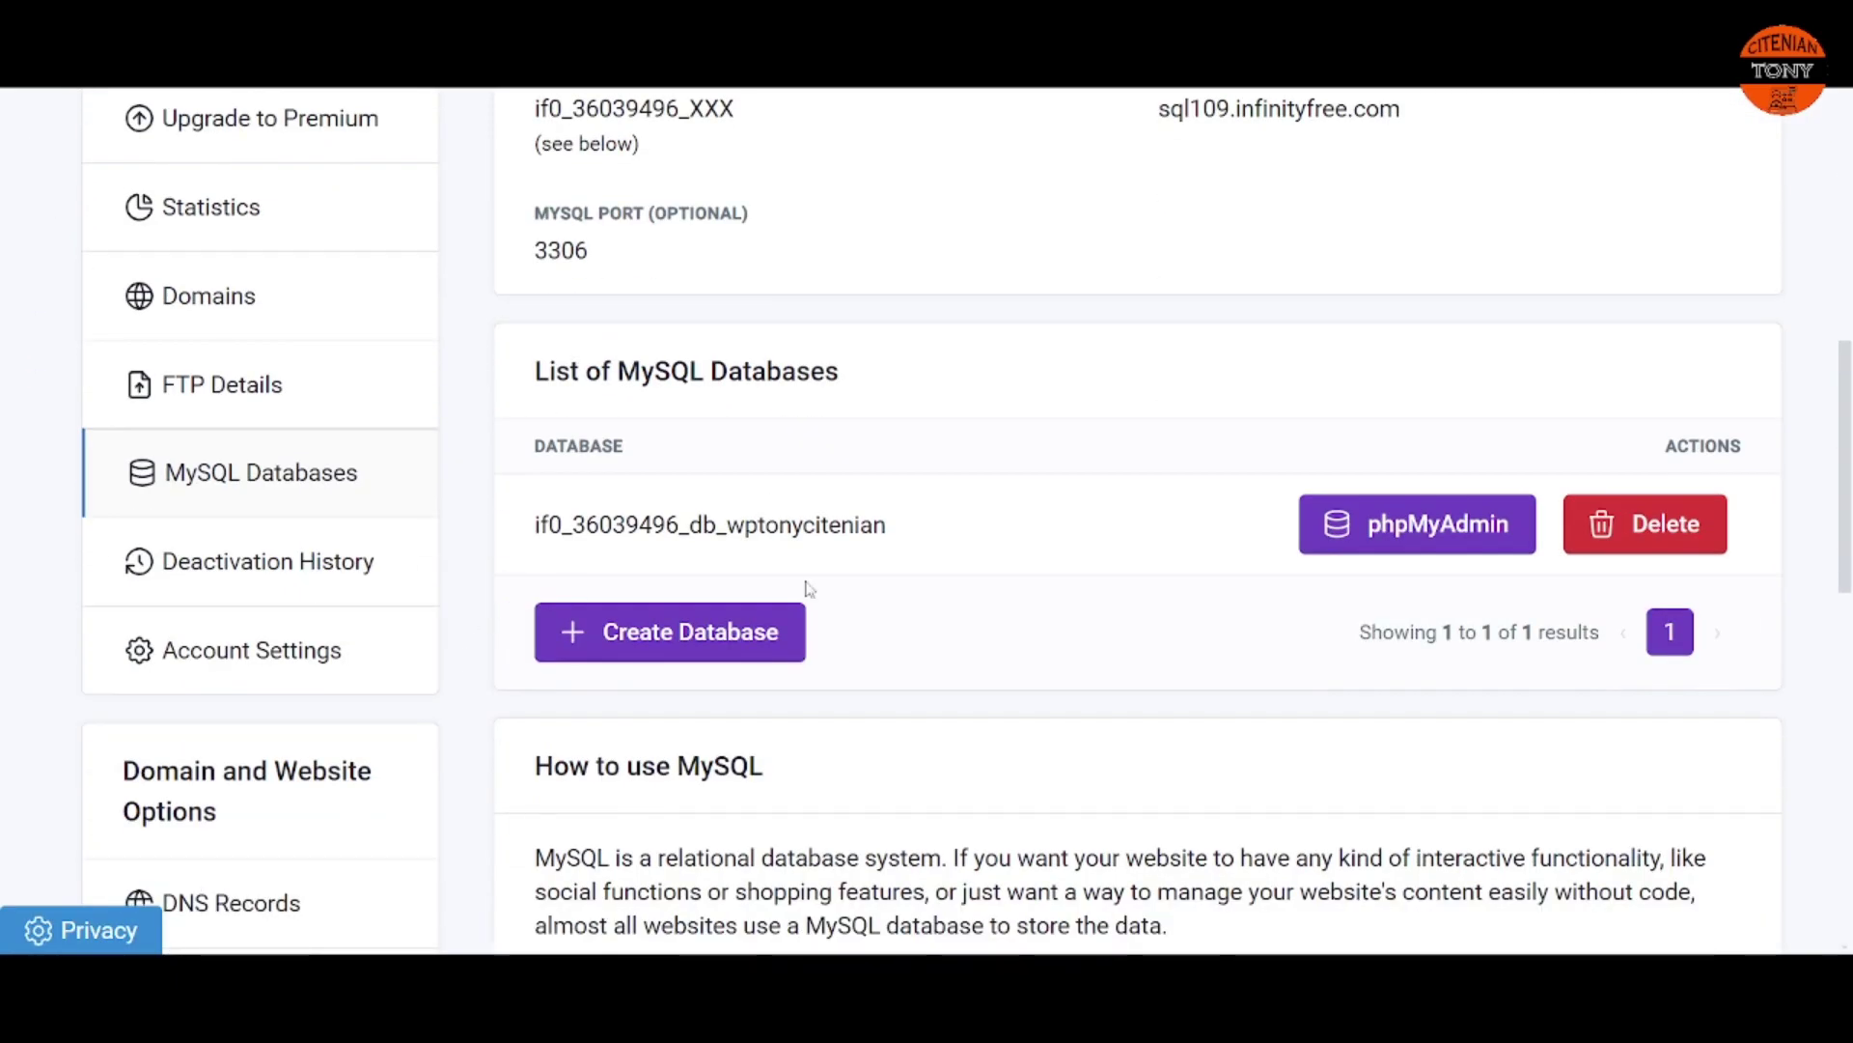
pyautogui.scroll(1, 809, 588)
pyautogui.scroll(2, 1005, 496)
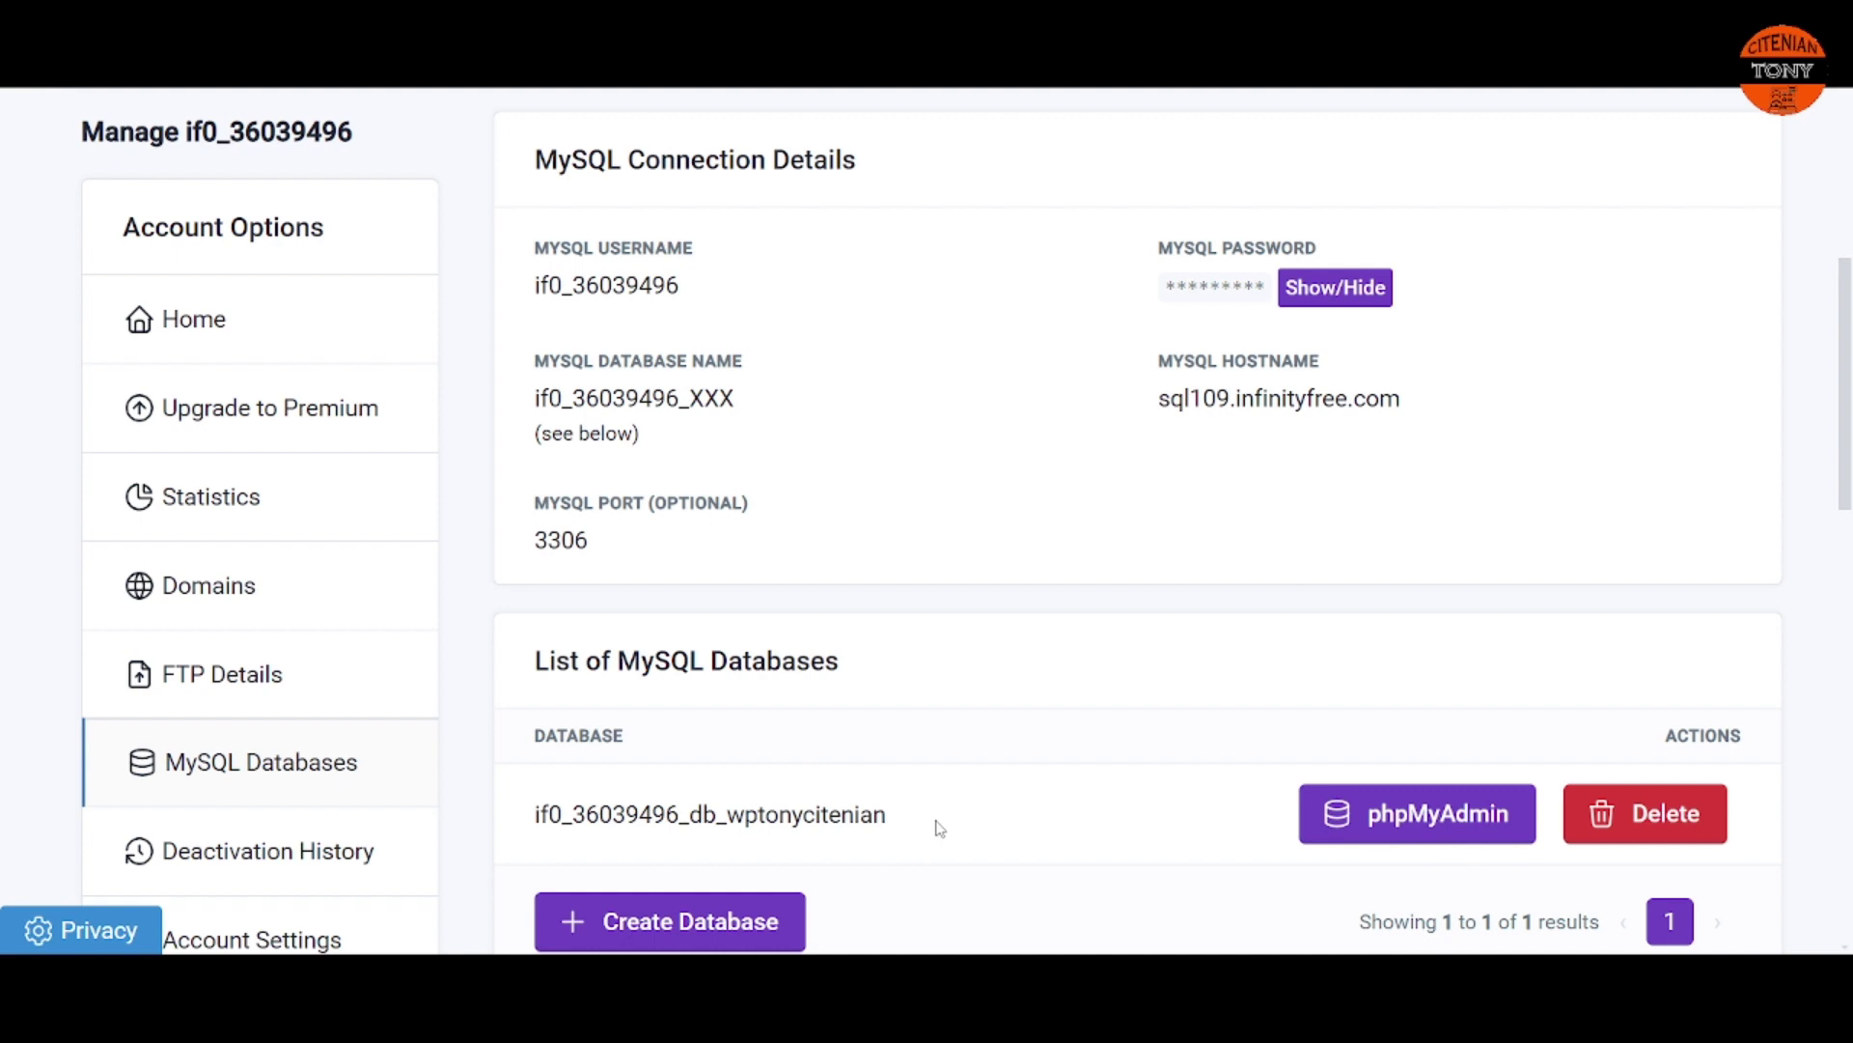
pyautogui.moveTo(937, 828); pyautogui.dragTo(526, 843)
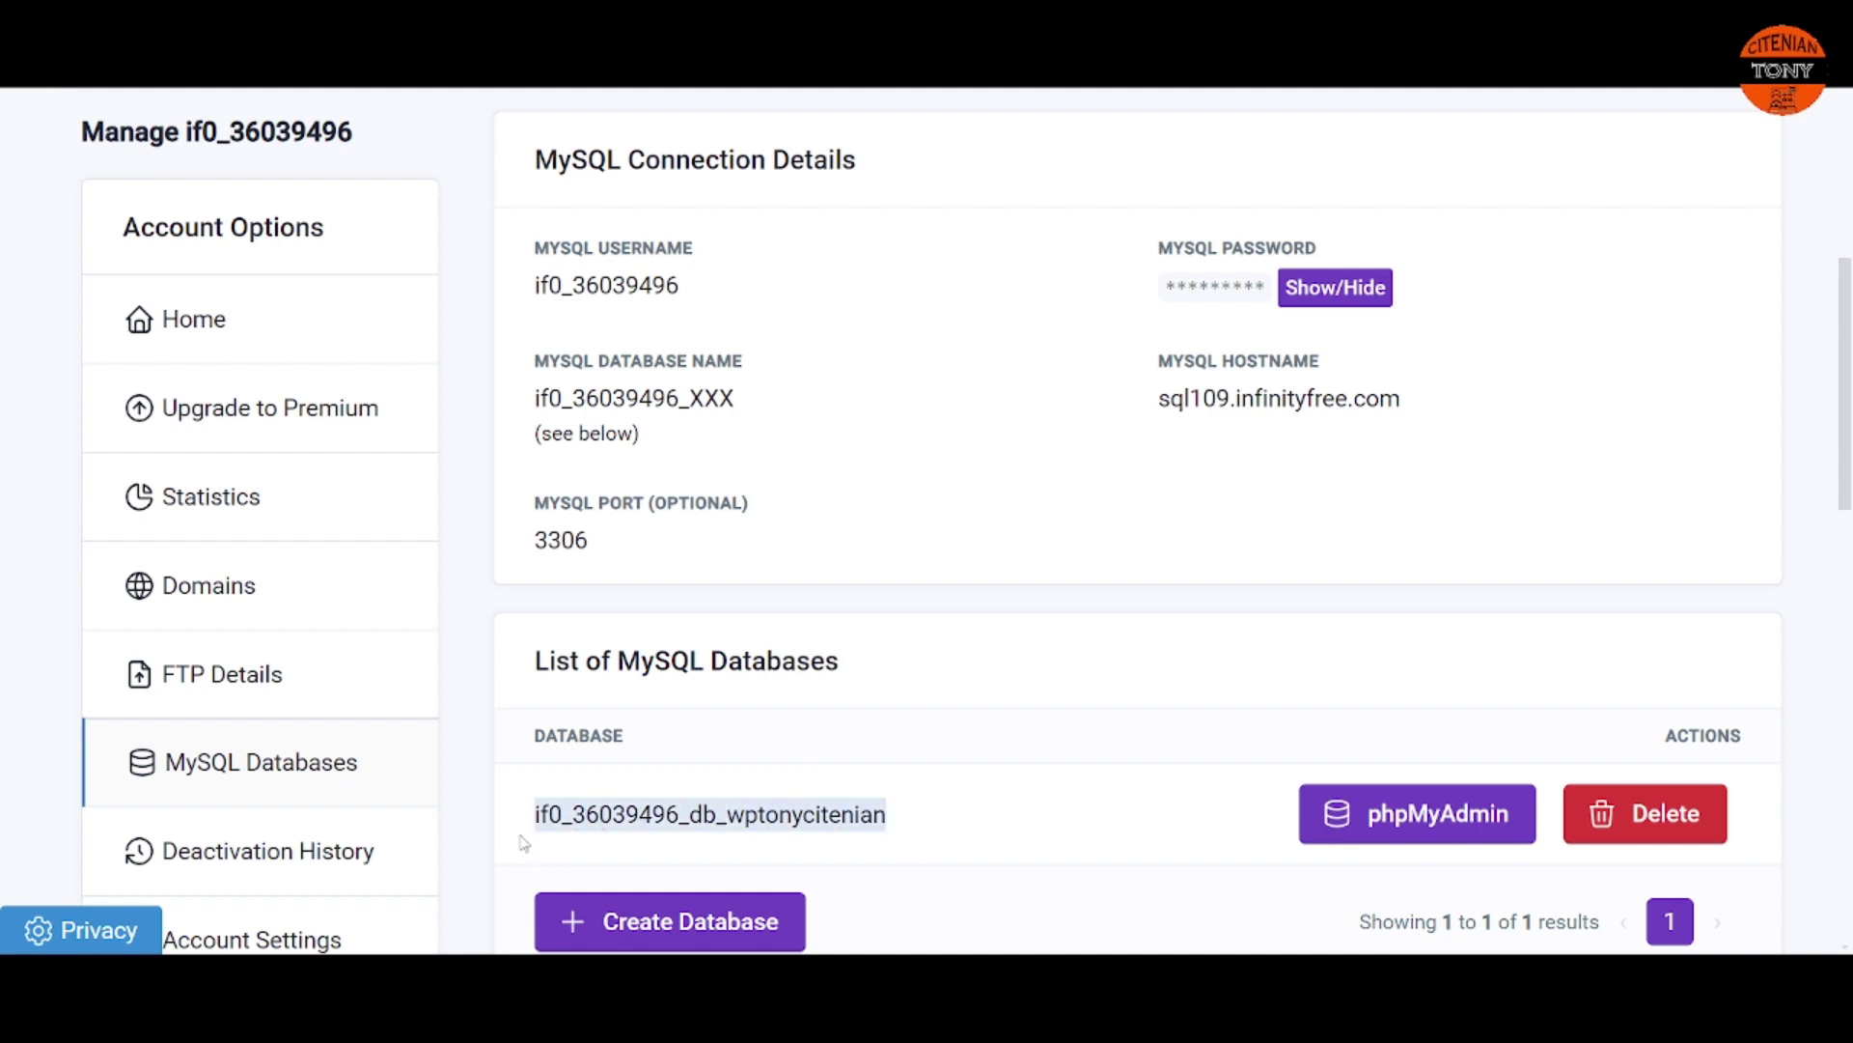
pyautogui.rightClick(573, 817)
pyautogui.click(630, 530)
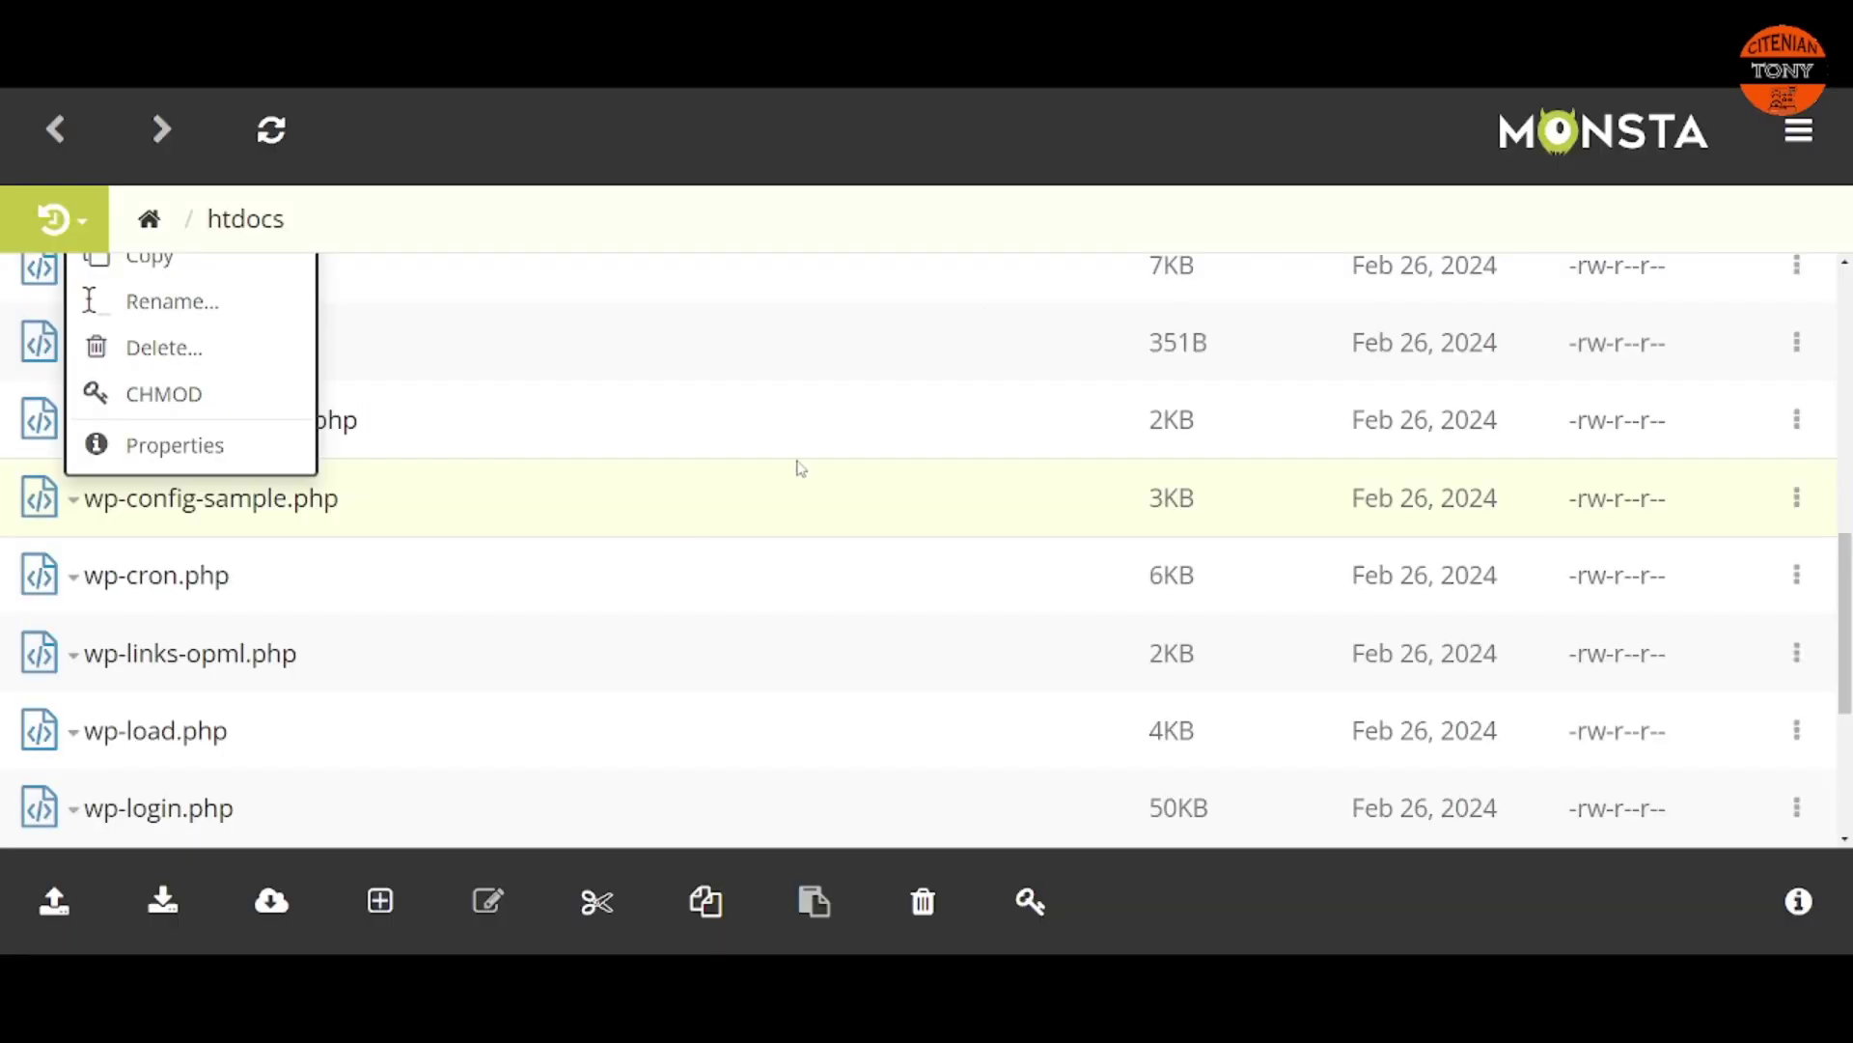
pyautogui.scroll(2, 386, 617)
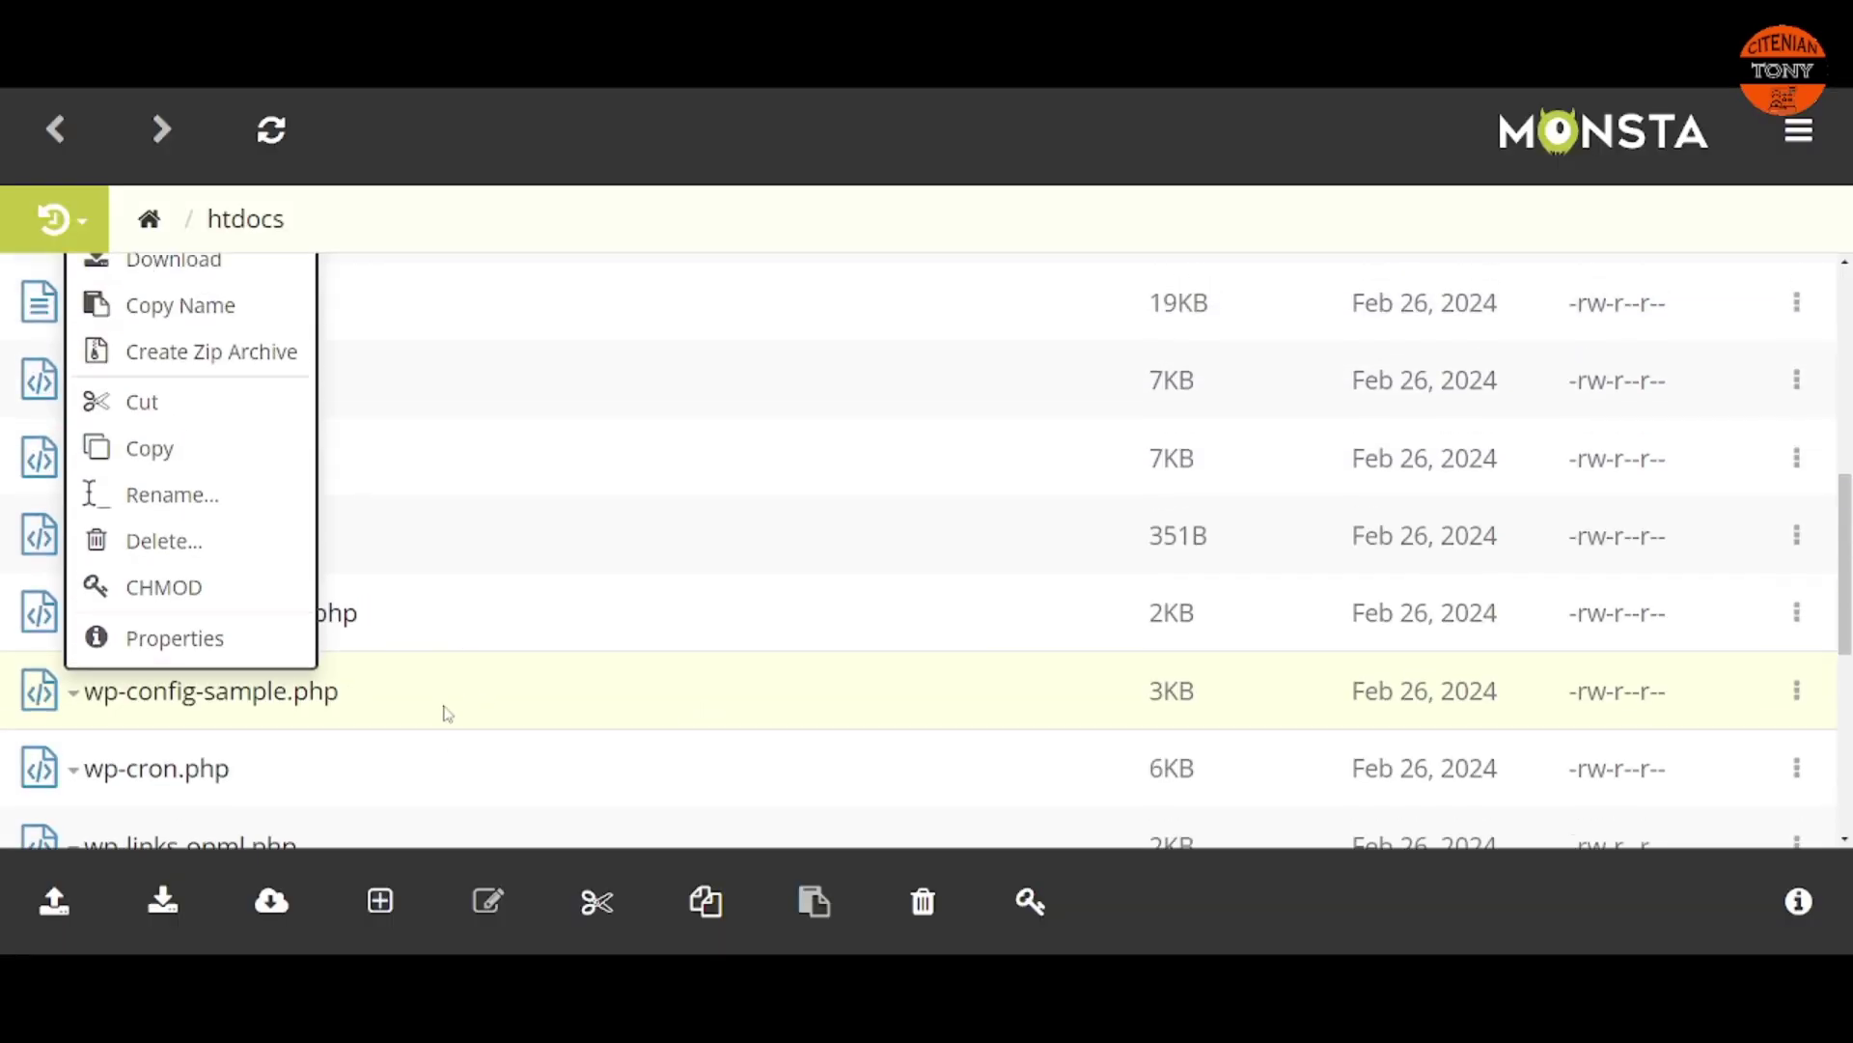
pyautogui.click(478, 719)
pyautogui.rightClick(224, 700)
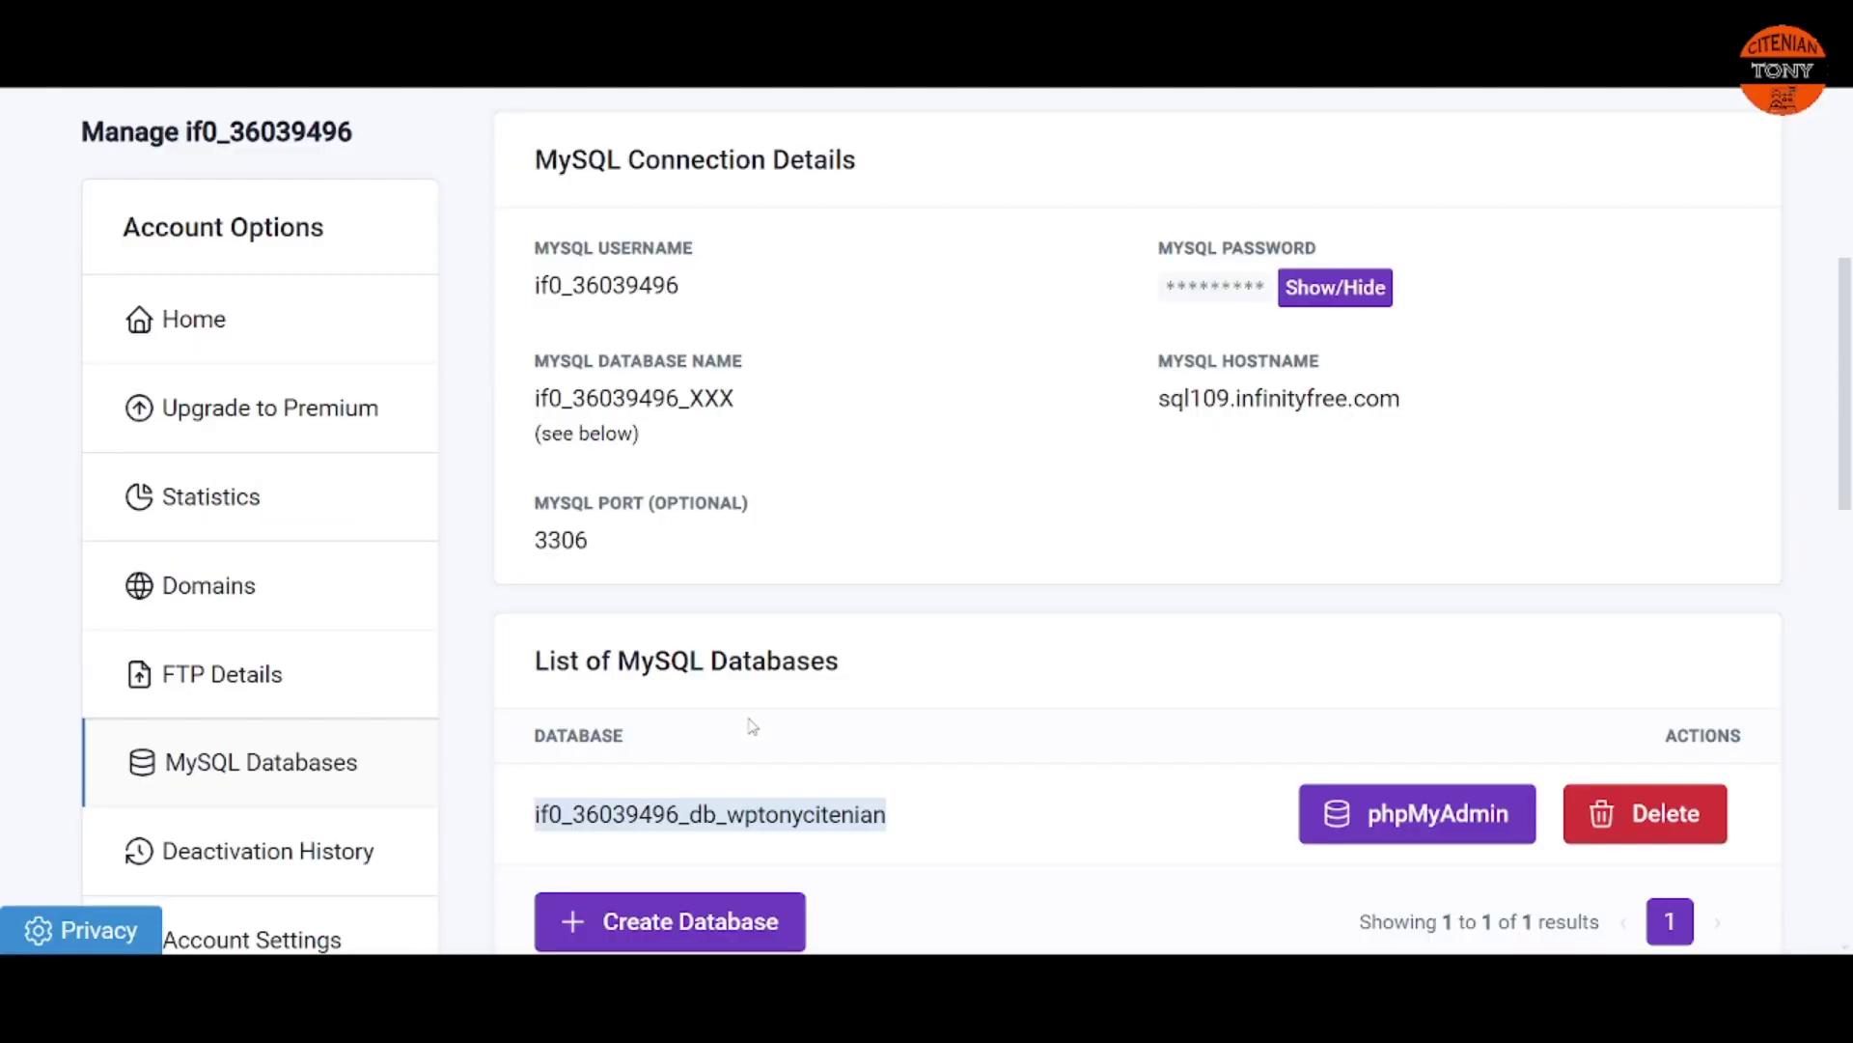
# Step: Open the account's Domains page in a new tab and launch the file manager for tonycitenian.infinityfreeapp.com
pyautogui.scroll(-1, 223, 834)
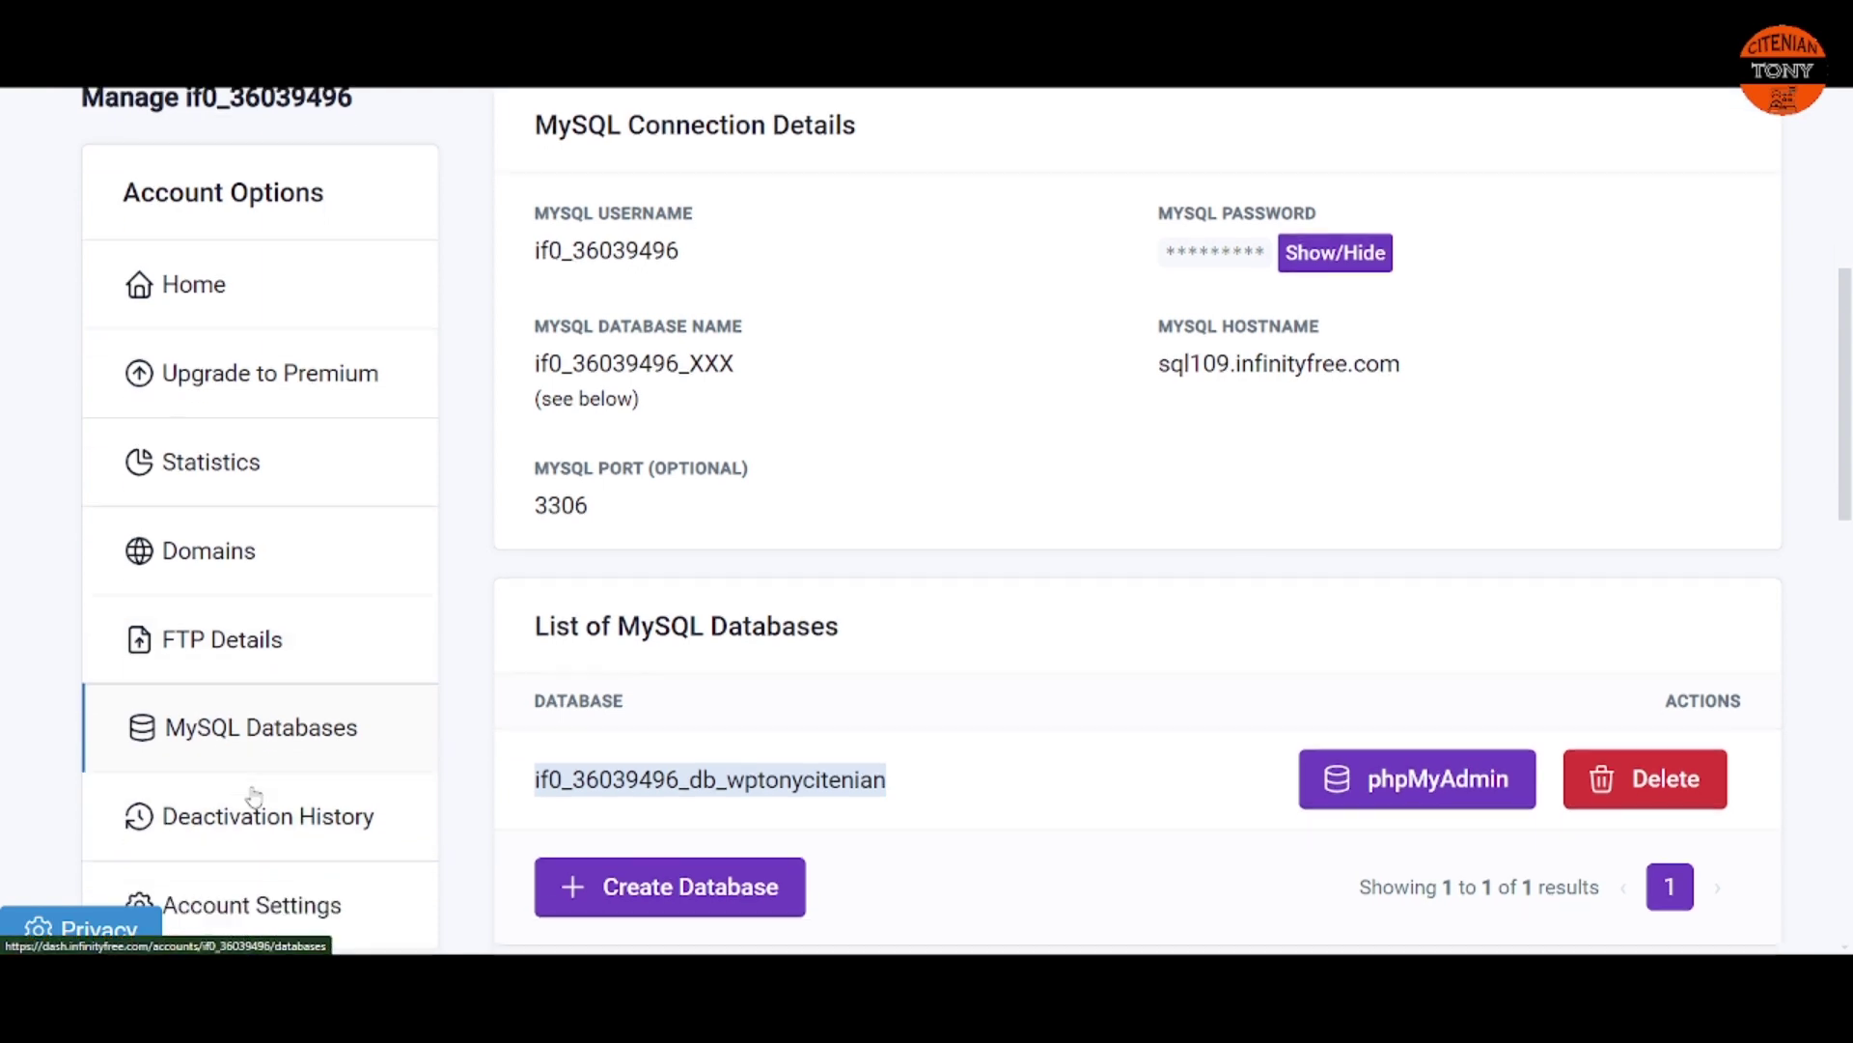
pyautogui.scroll(1, 213, 502)
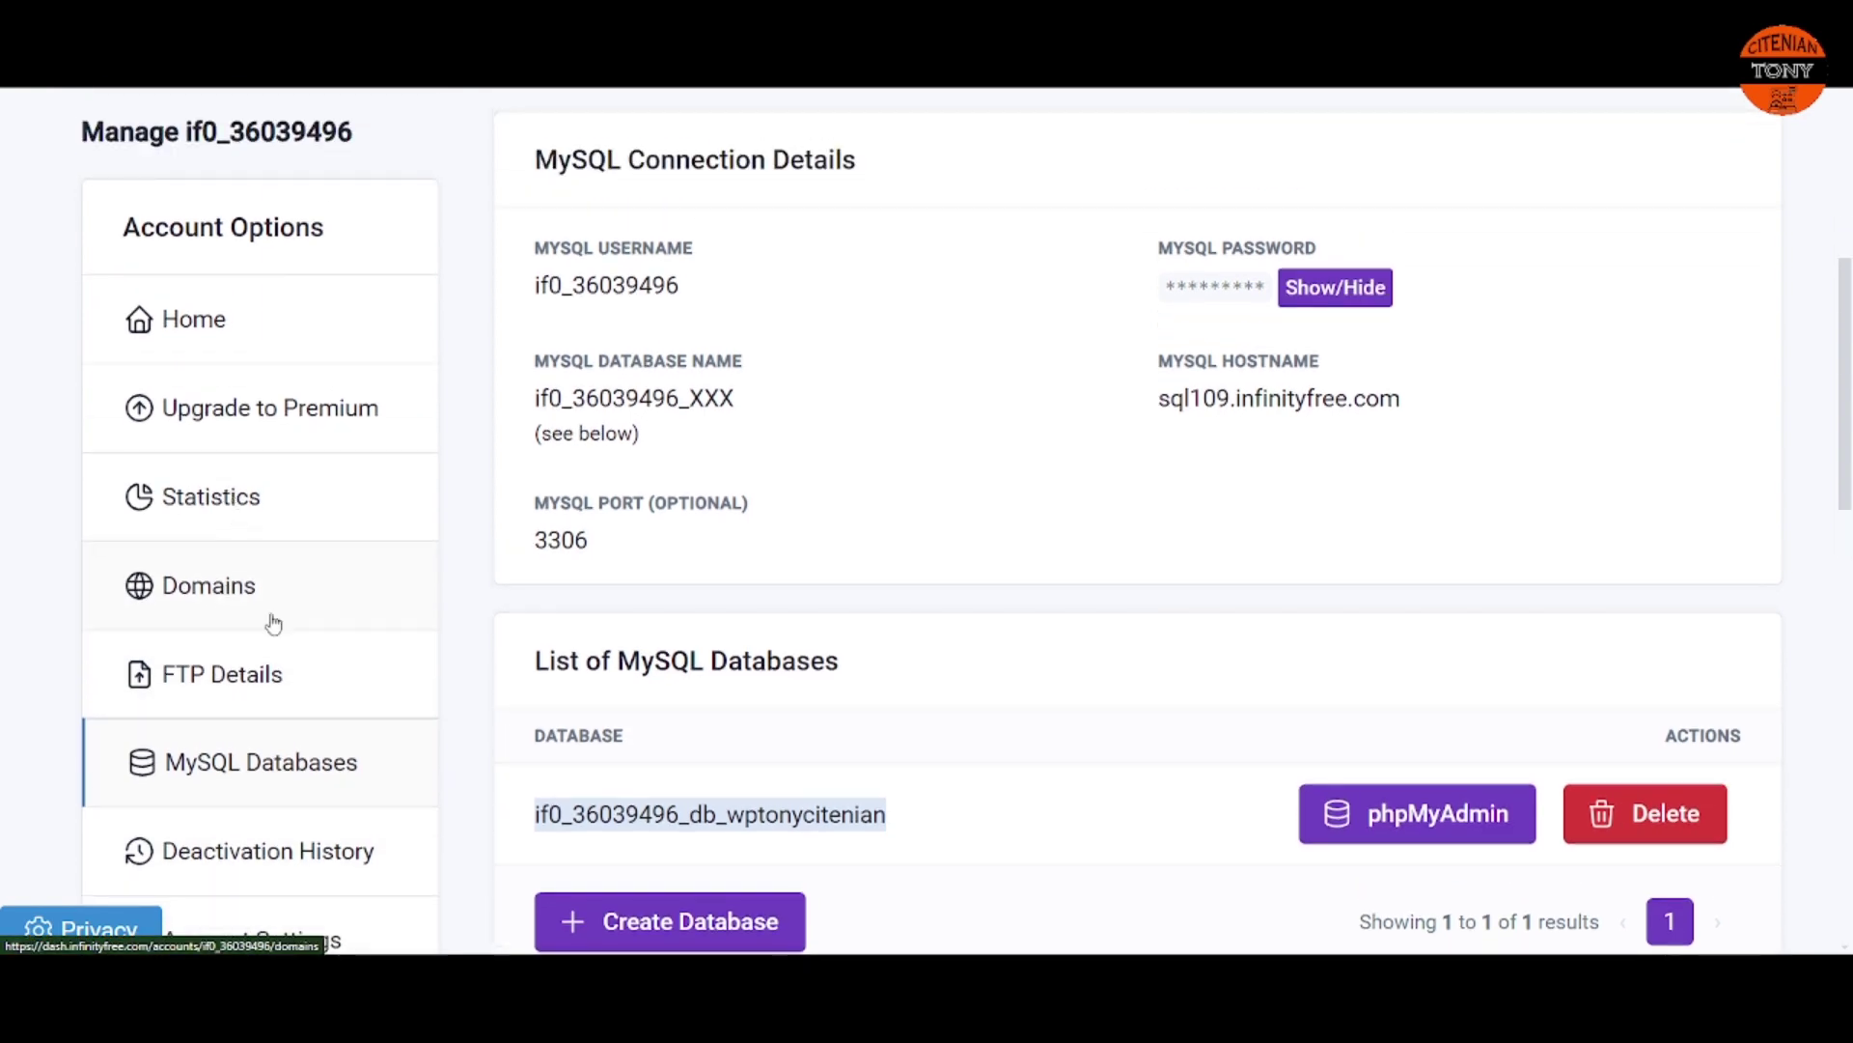
pyautogui.rightClick(189, 591)
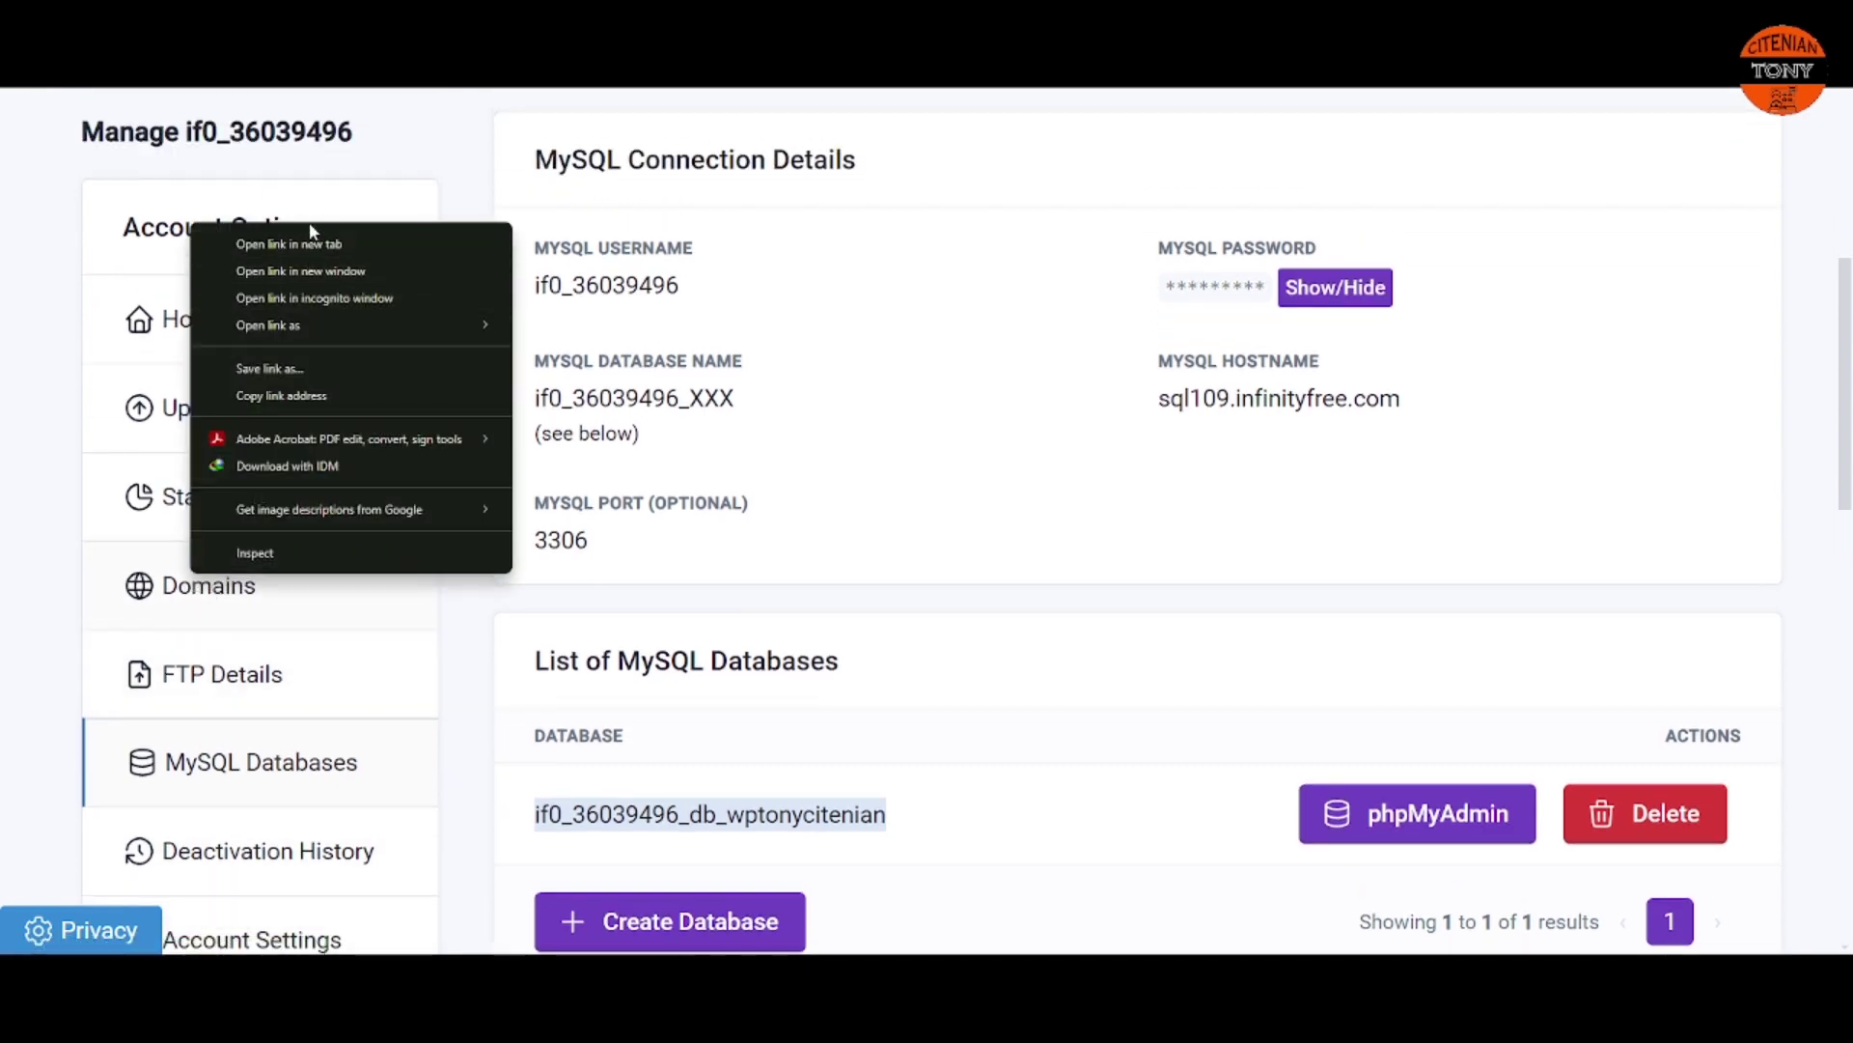
pyautogui.click(314, 256)
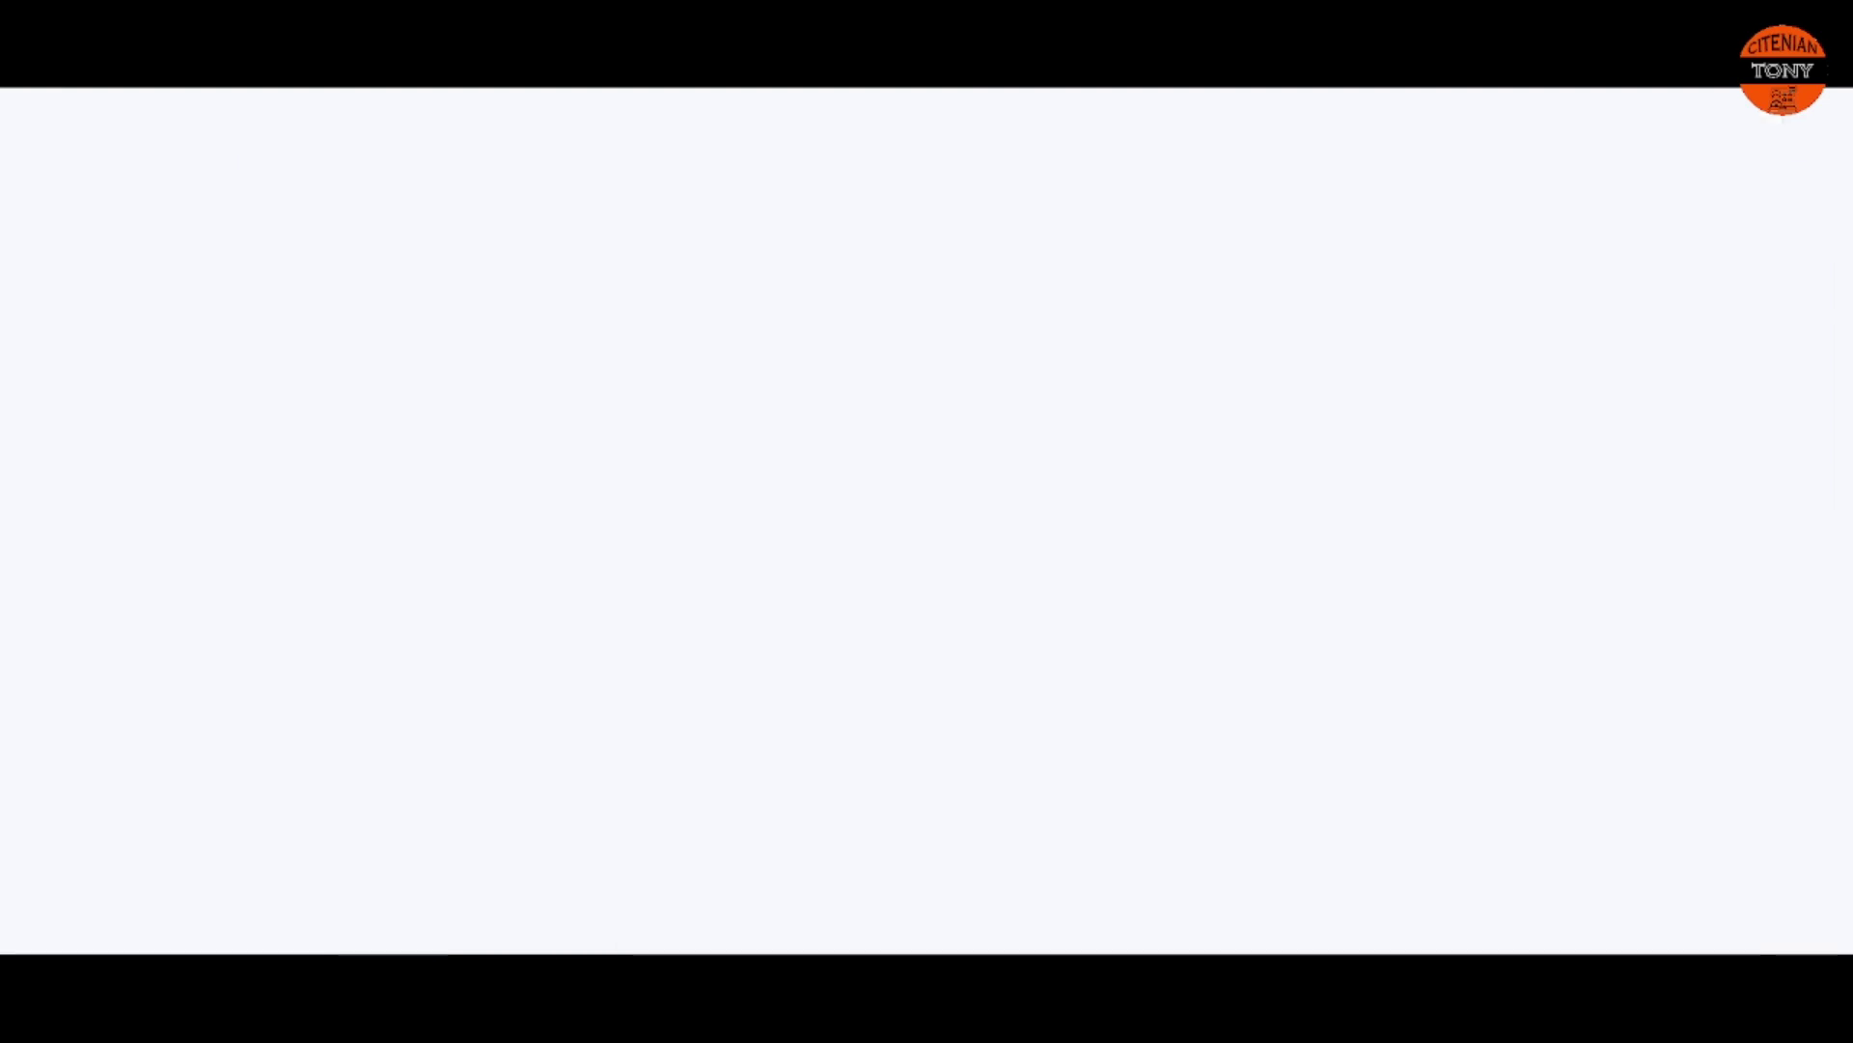
pyautogui.scroll(-2, 1418, 622)
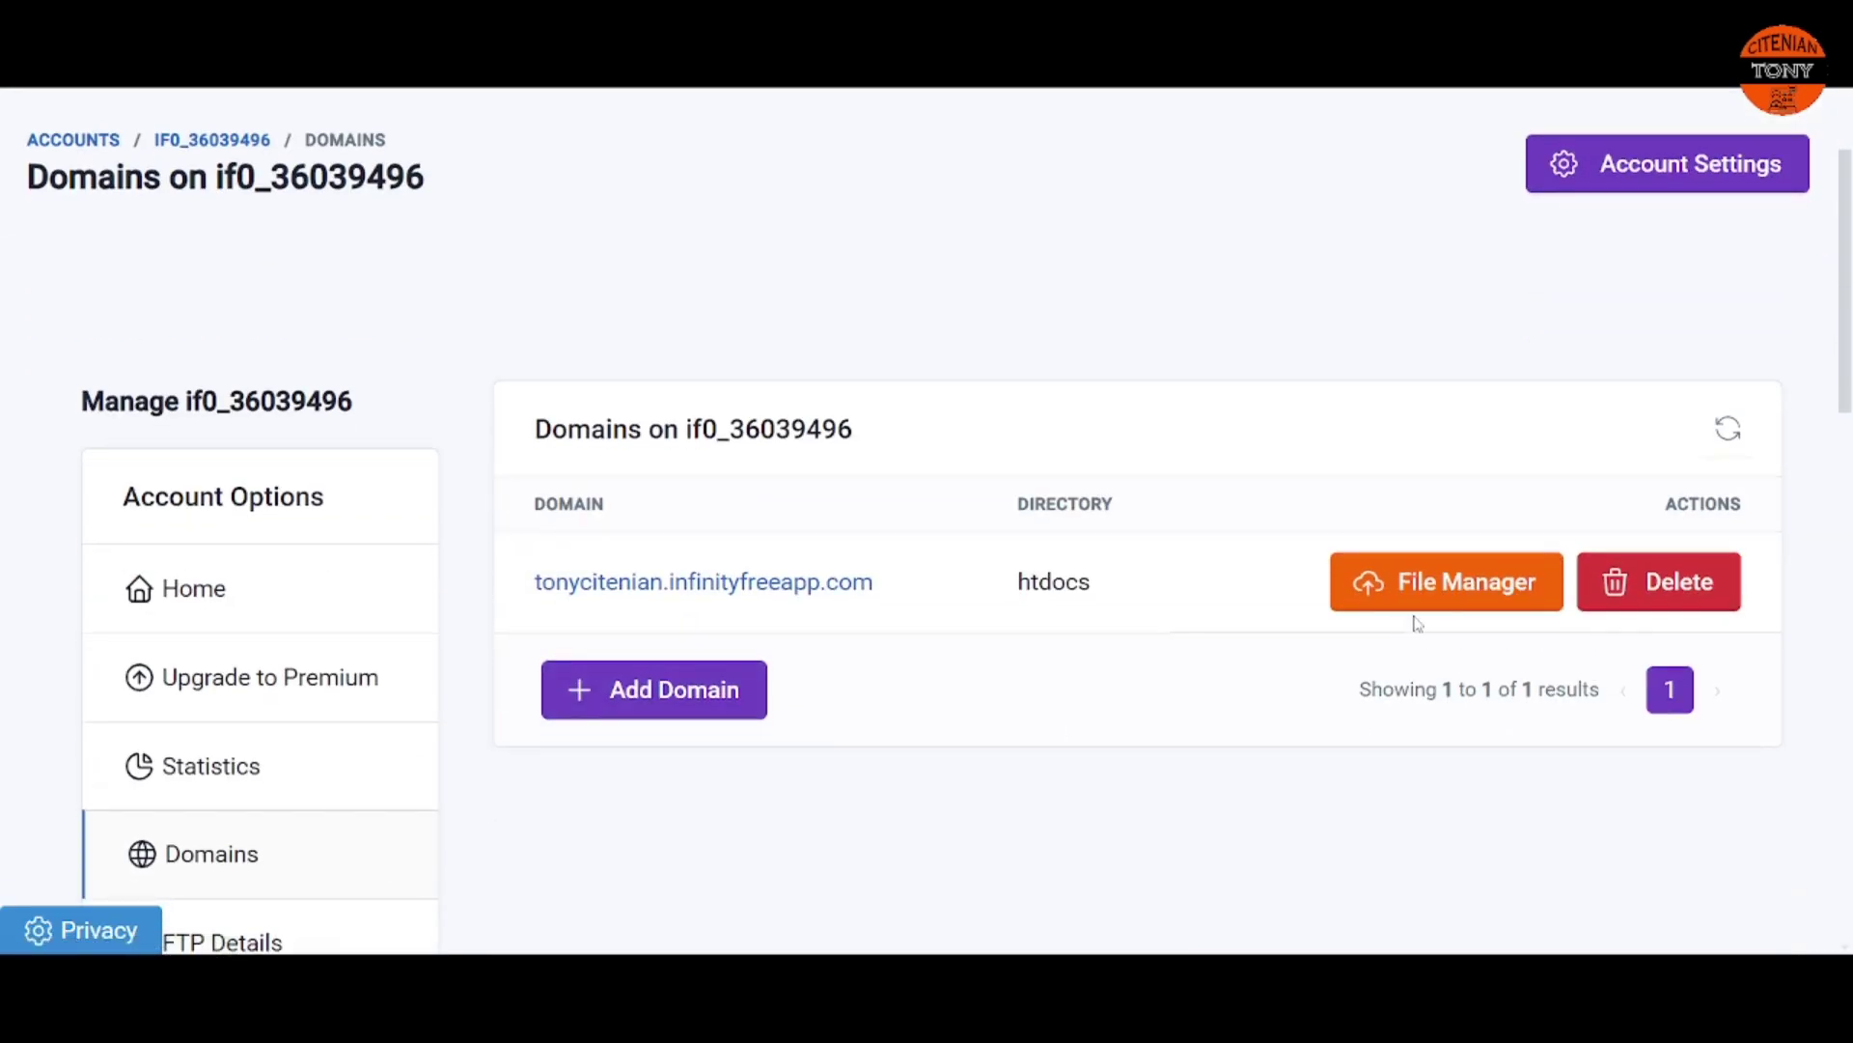
pyautogui.click(1459, 587)
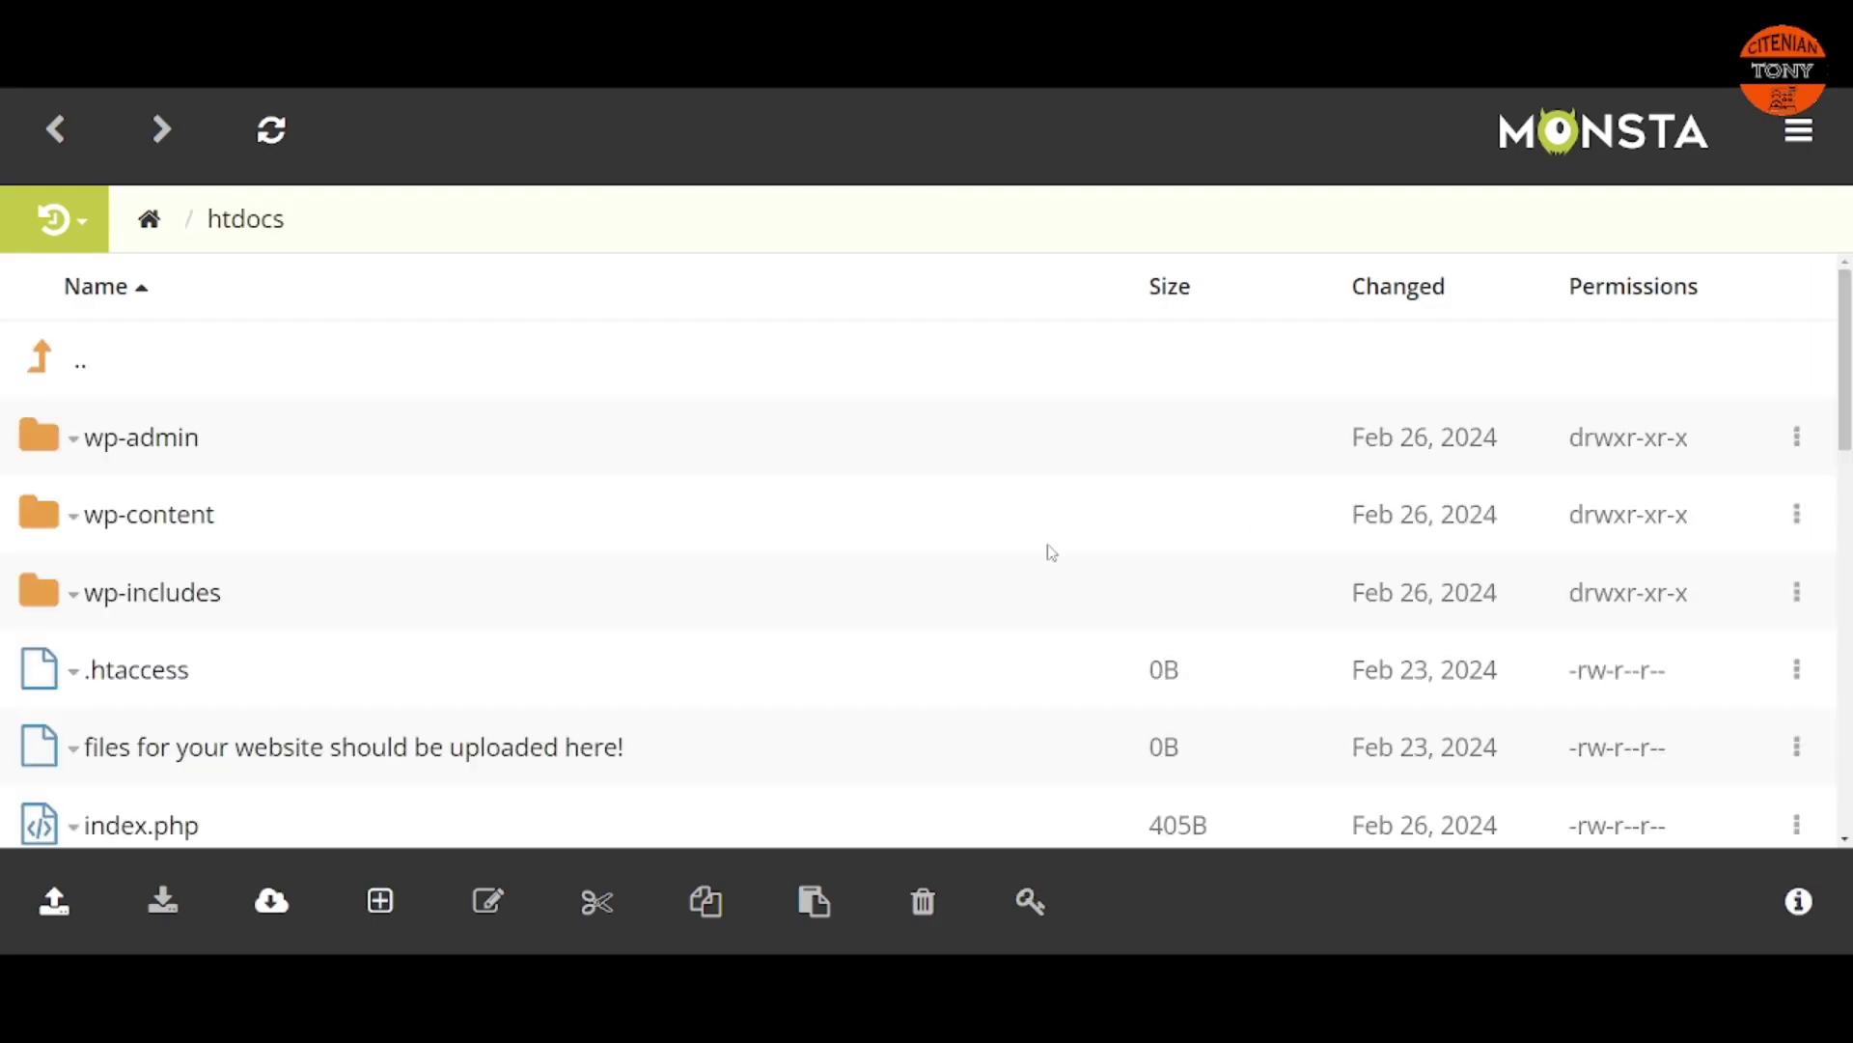
# Step: Open wp-config-sample.php from the htdocs folder for editing
pyautogui.scroll(-5, 269, 682)
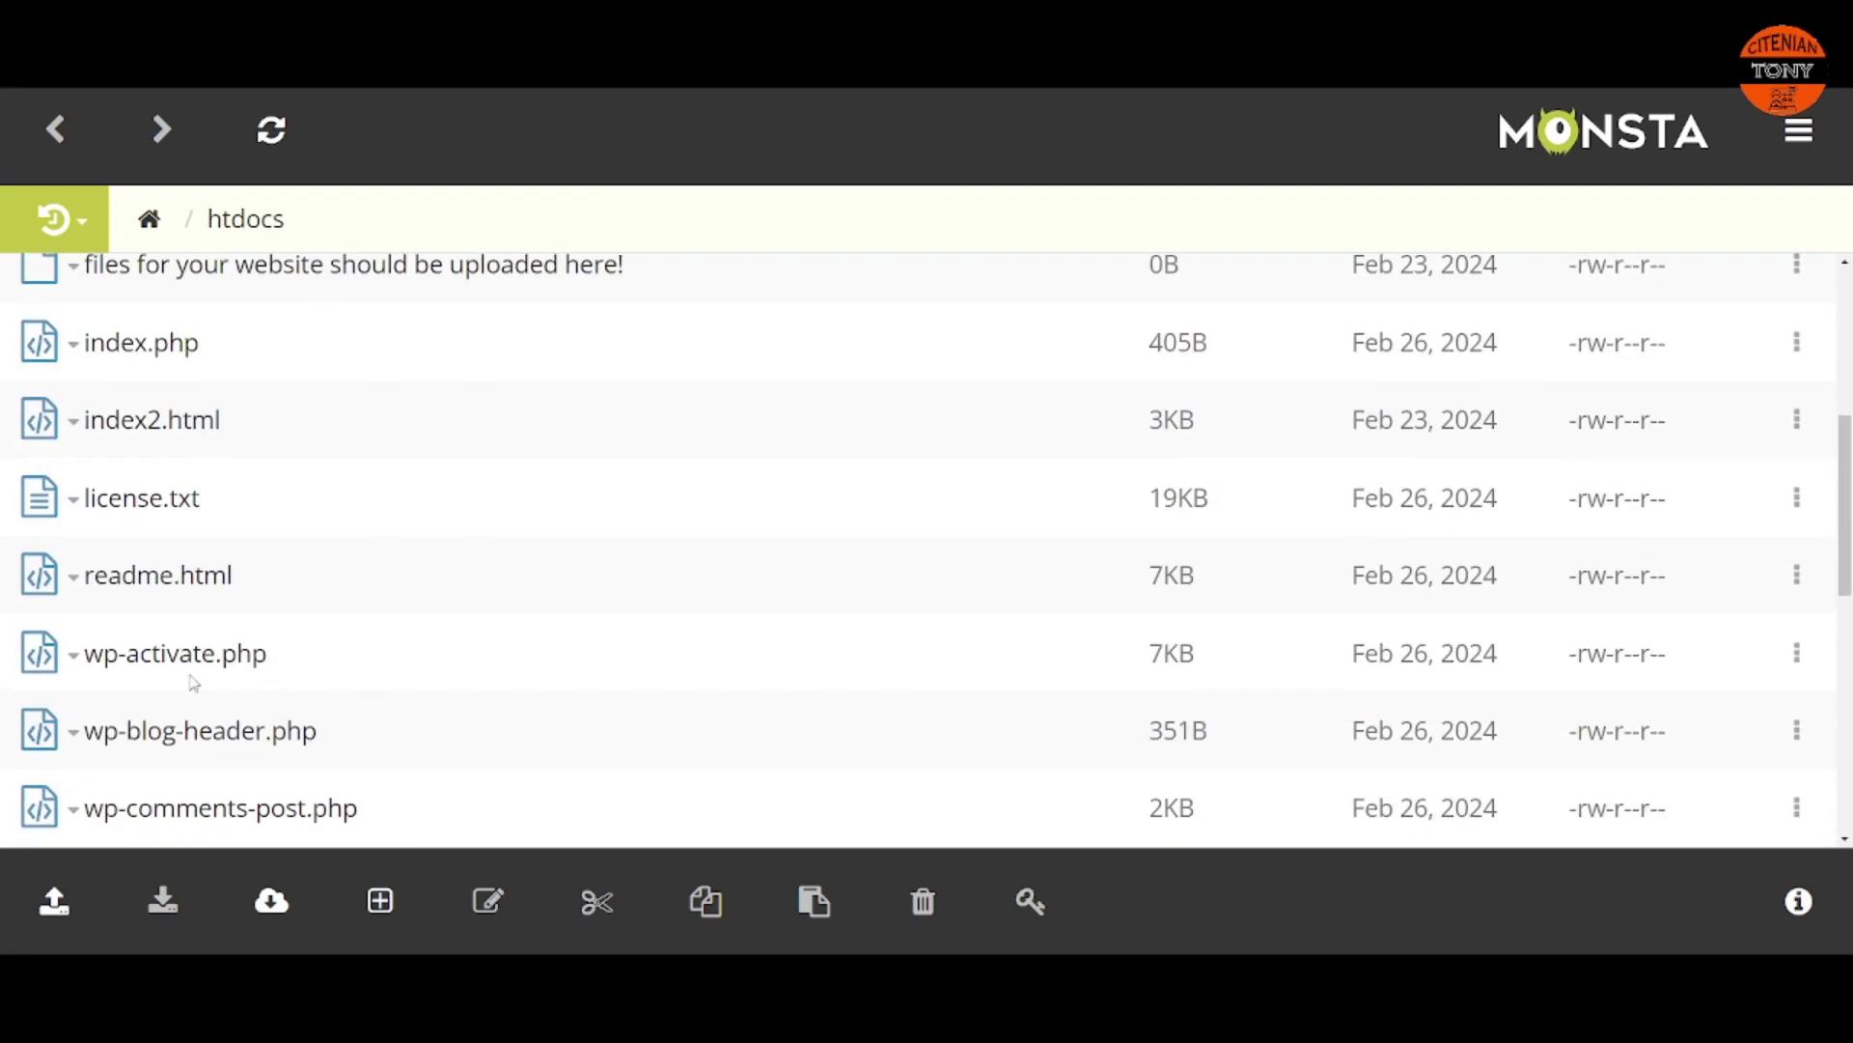
pyautogui.scroll(-1, 302, 787)
pyautogui.scroll(-3, 302, 789)
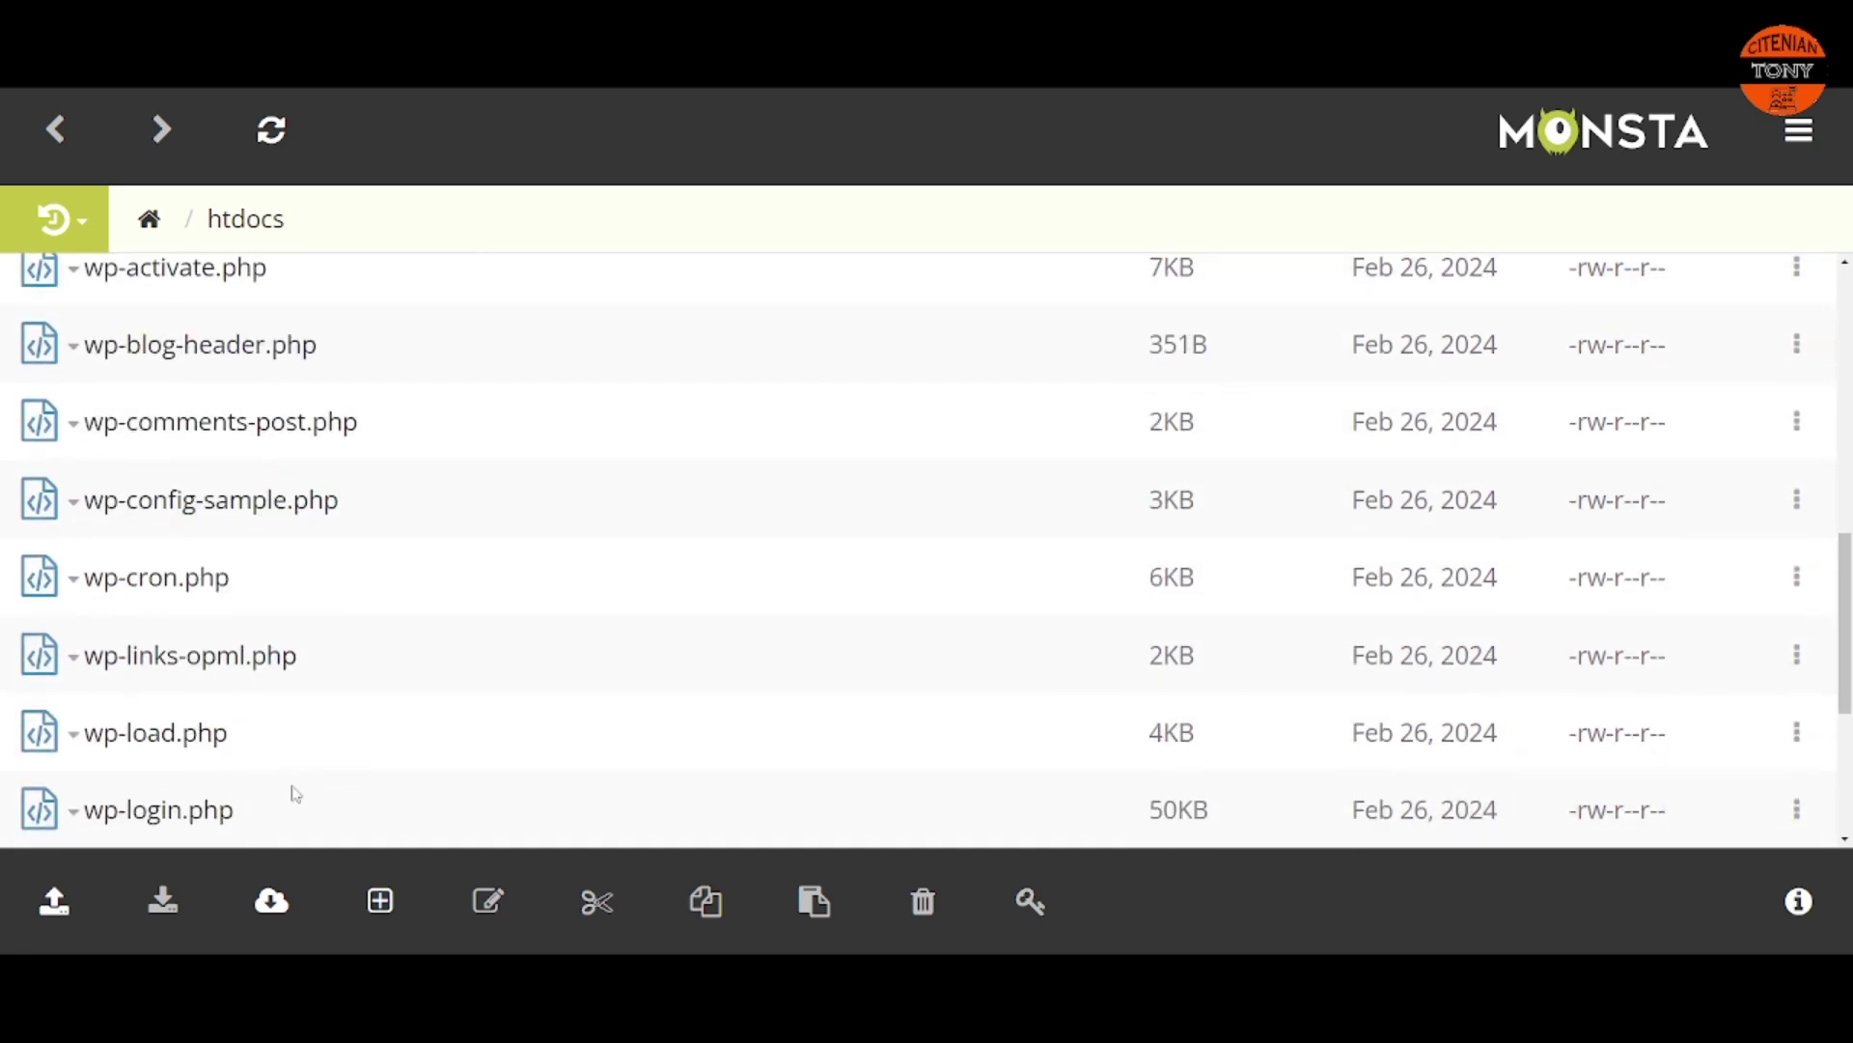
pyautogui.rightClick(191, 504)
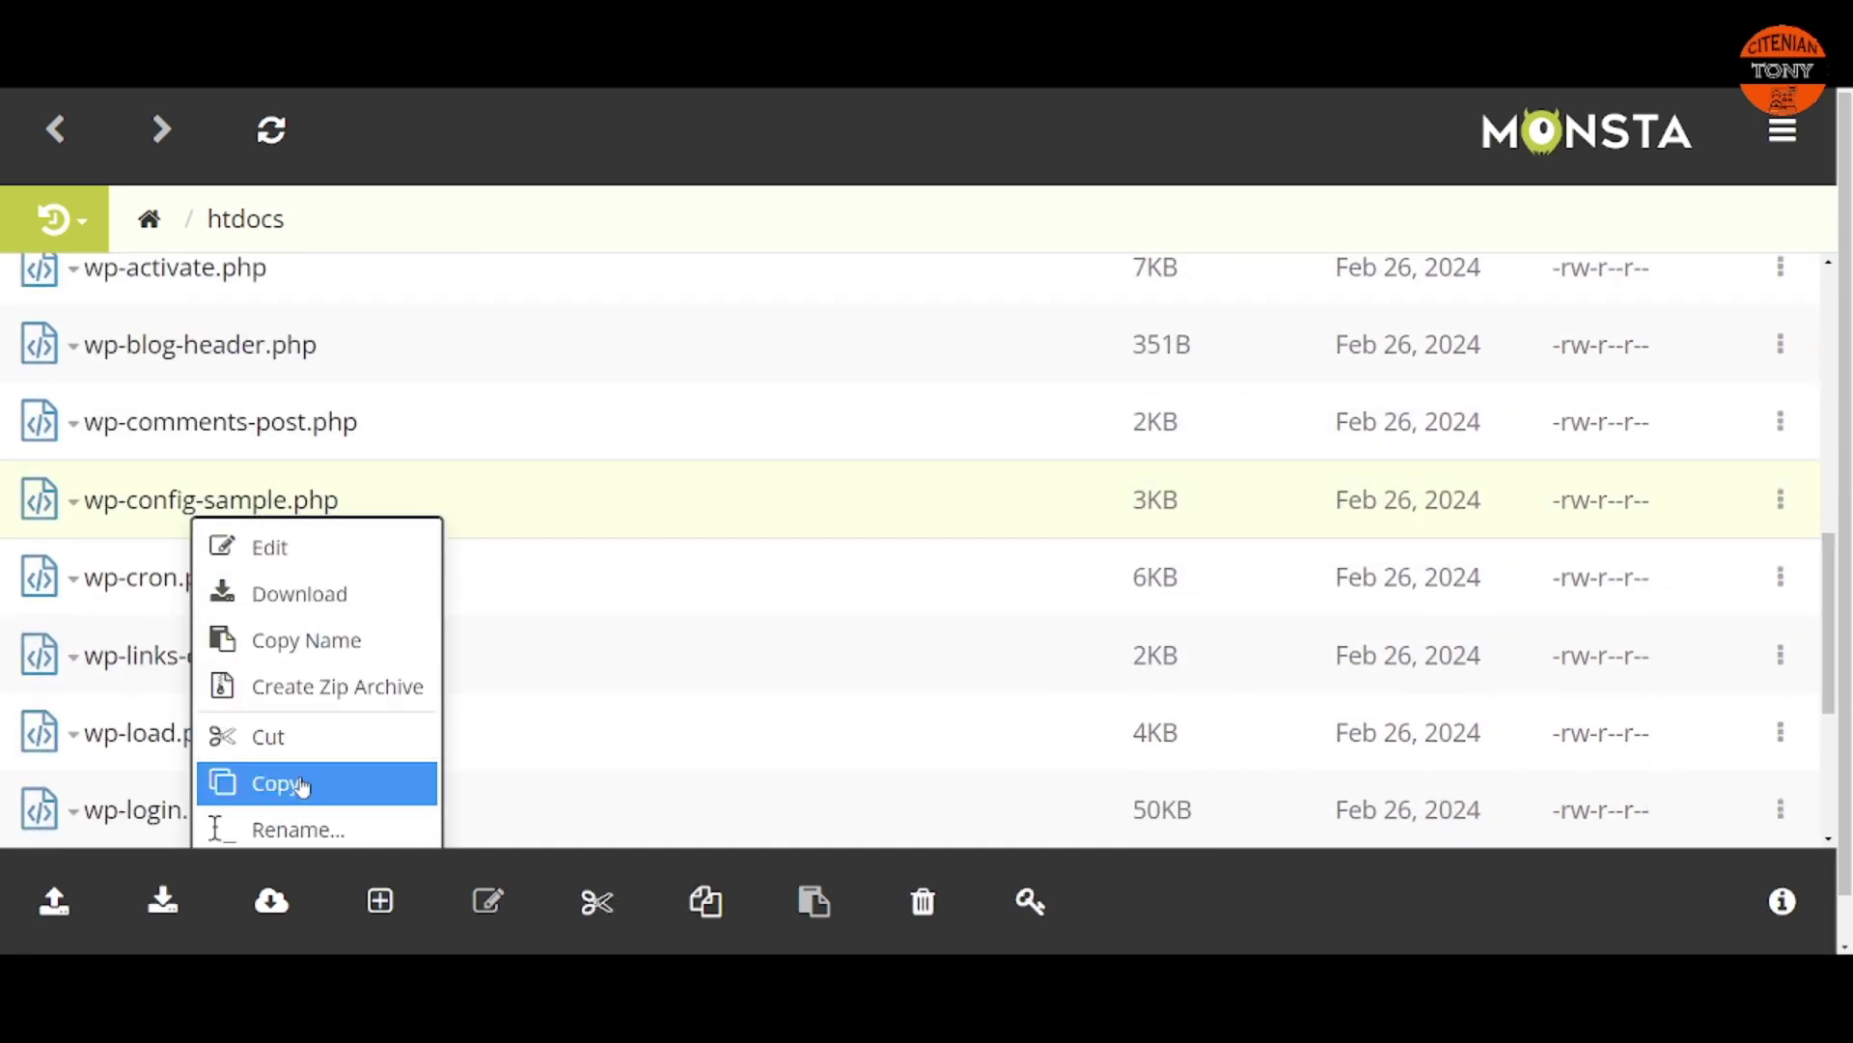
pyautogui.click(320, 555)
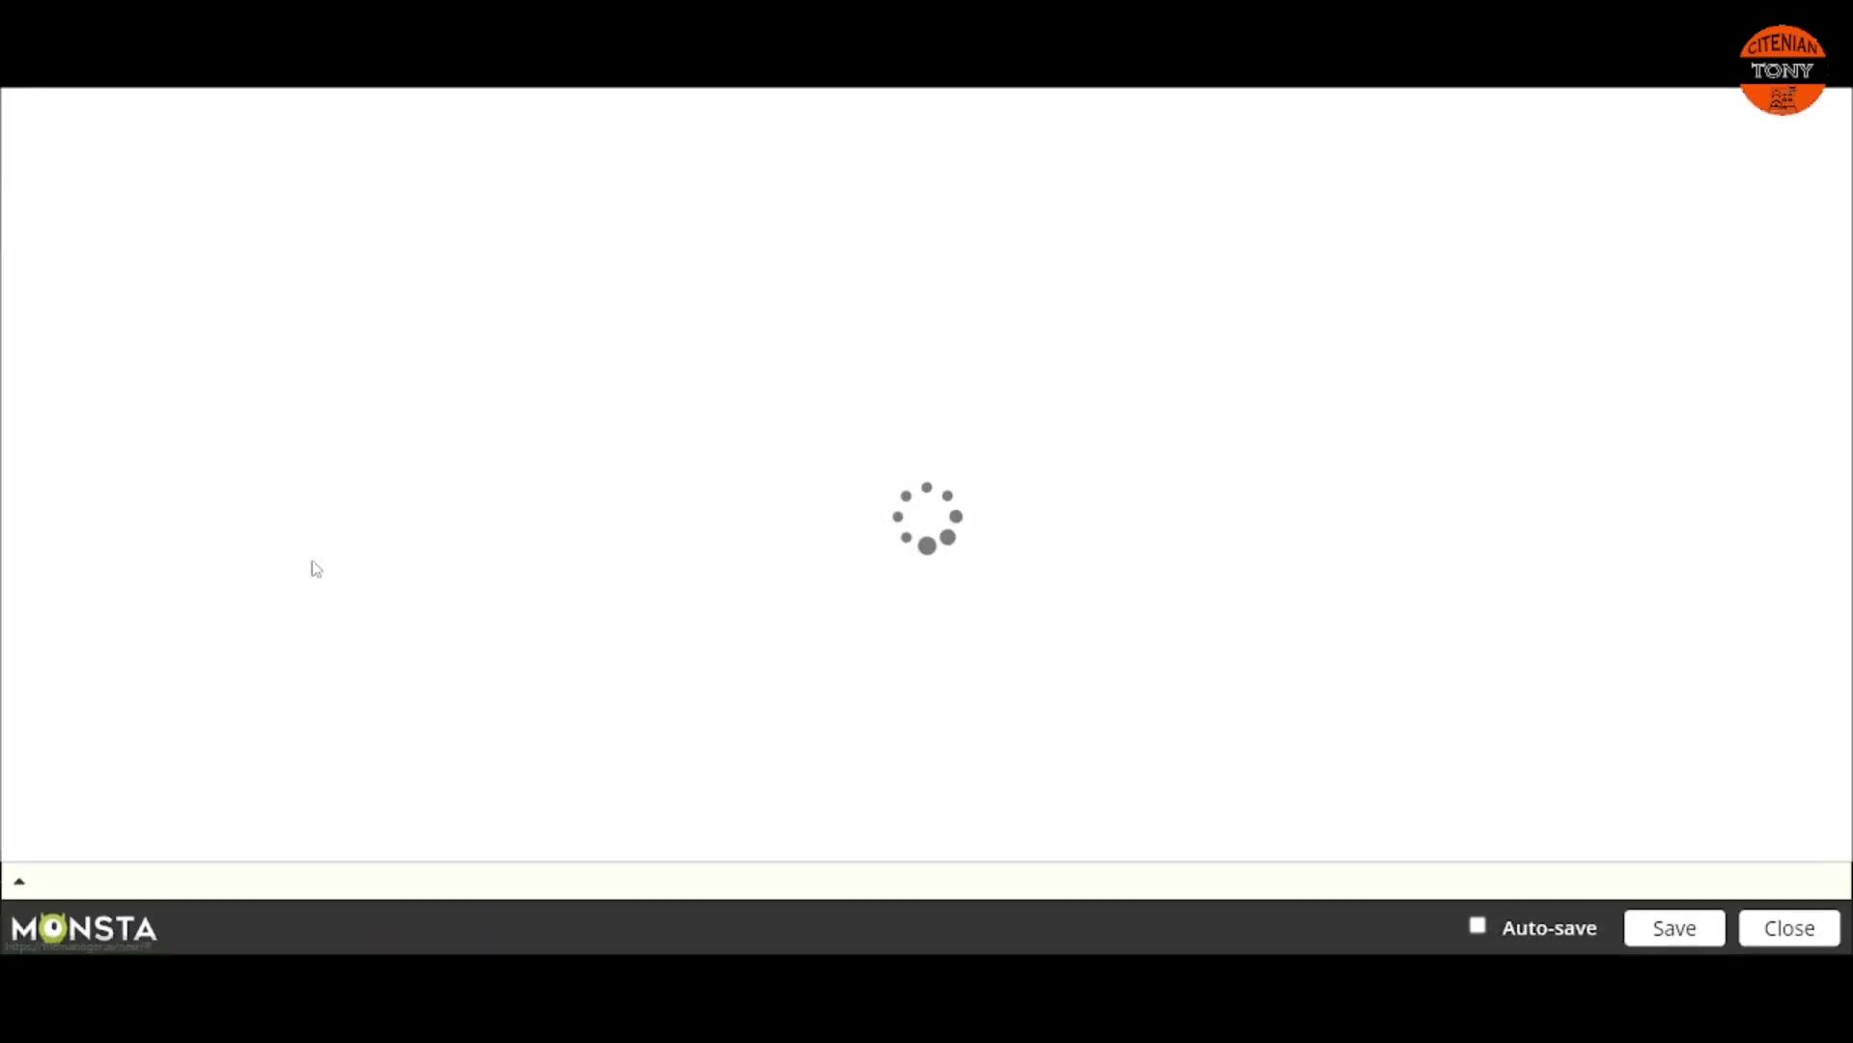
# Step: Replace the DB_NAME placeholder database_name_here with the copied full database name ending in db_wptonycitenian
pyautogui.scroll(-3, 444, 569)
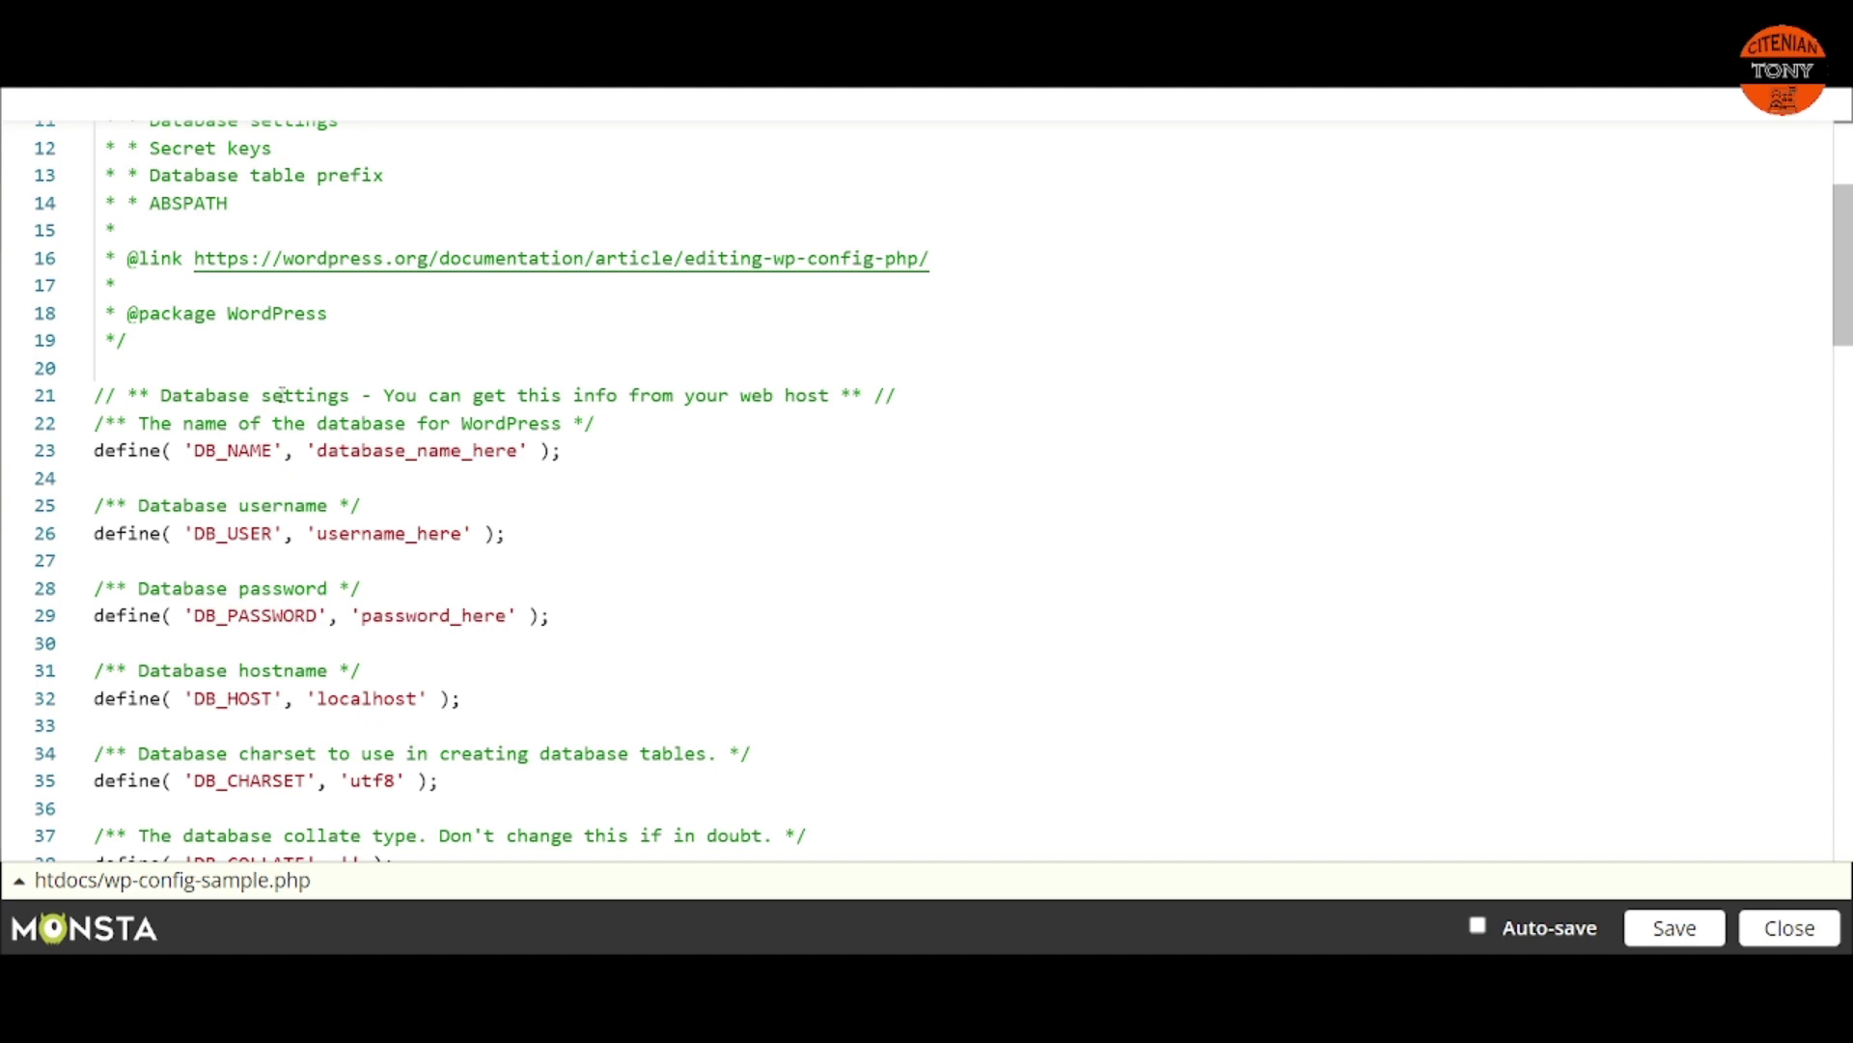
pyautogui.click(703, 498)
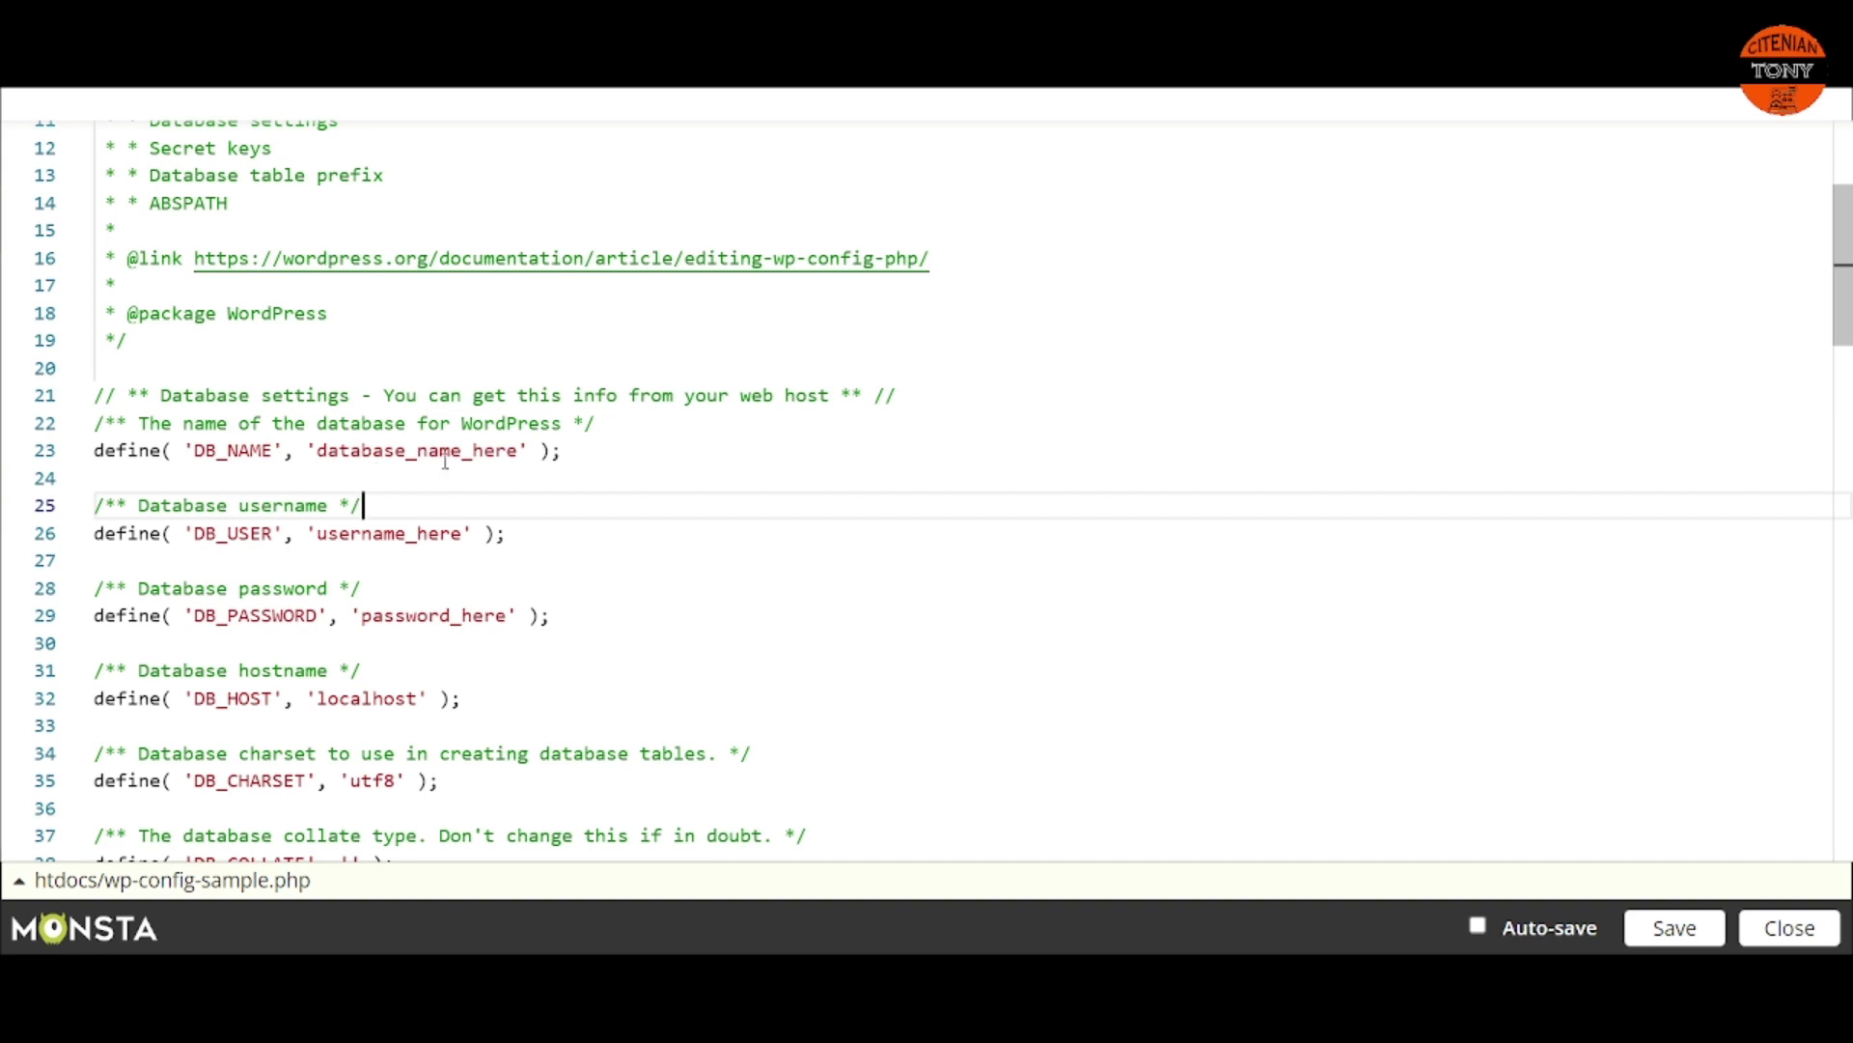
pyautogui.moveTo(522, 450); pyautogui.dragTo(317, 449)
pyautogui.press('BackSpace')
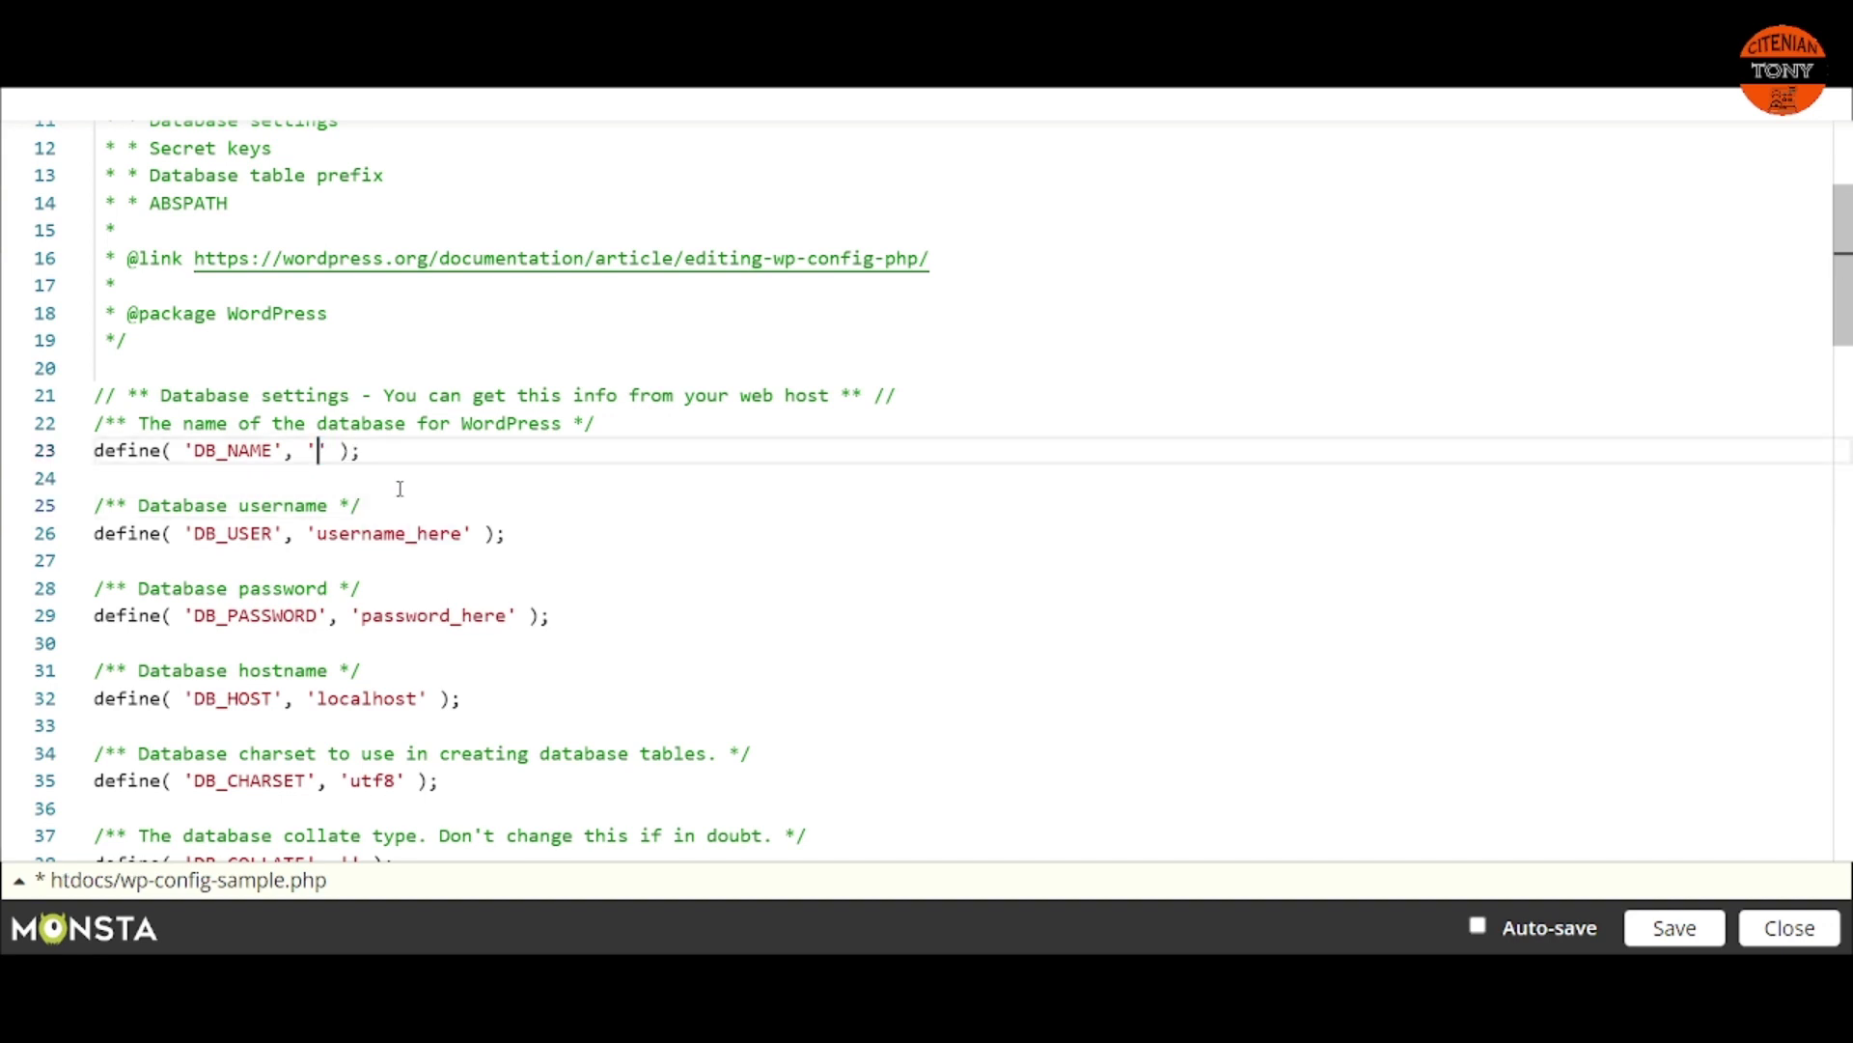
pyautogui.rightClick(319, 450)
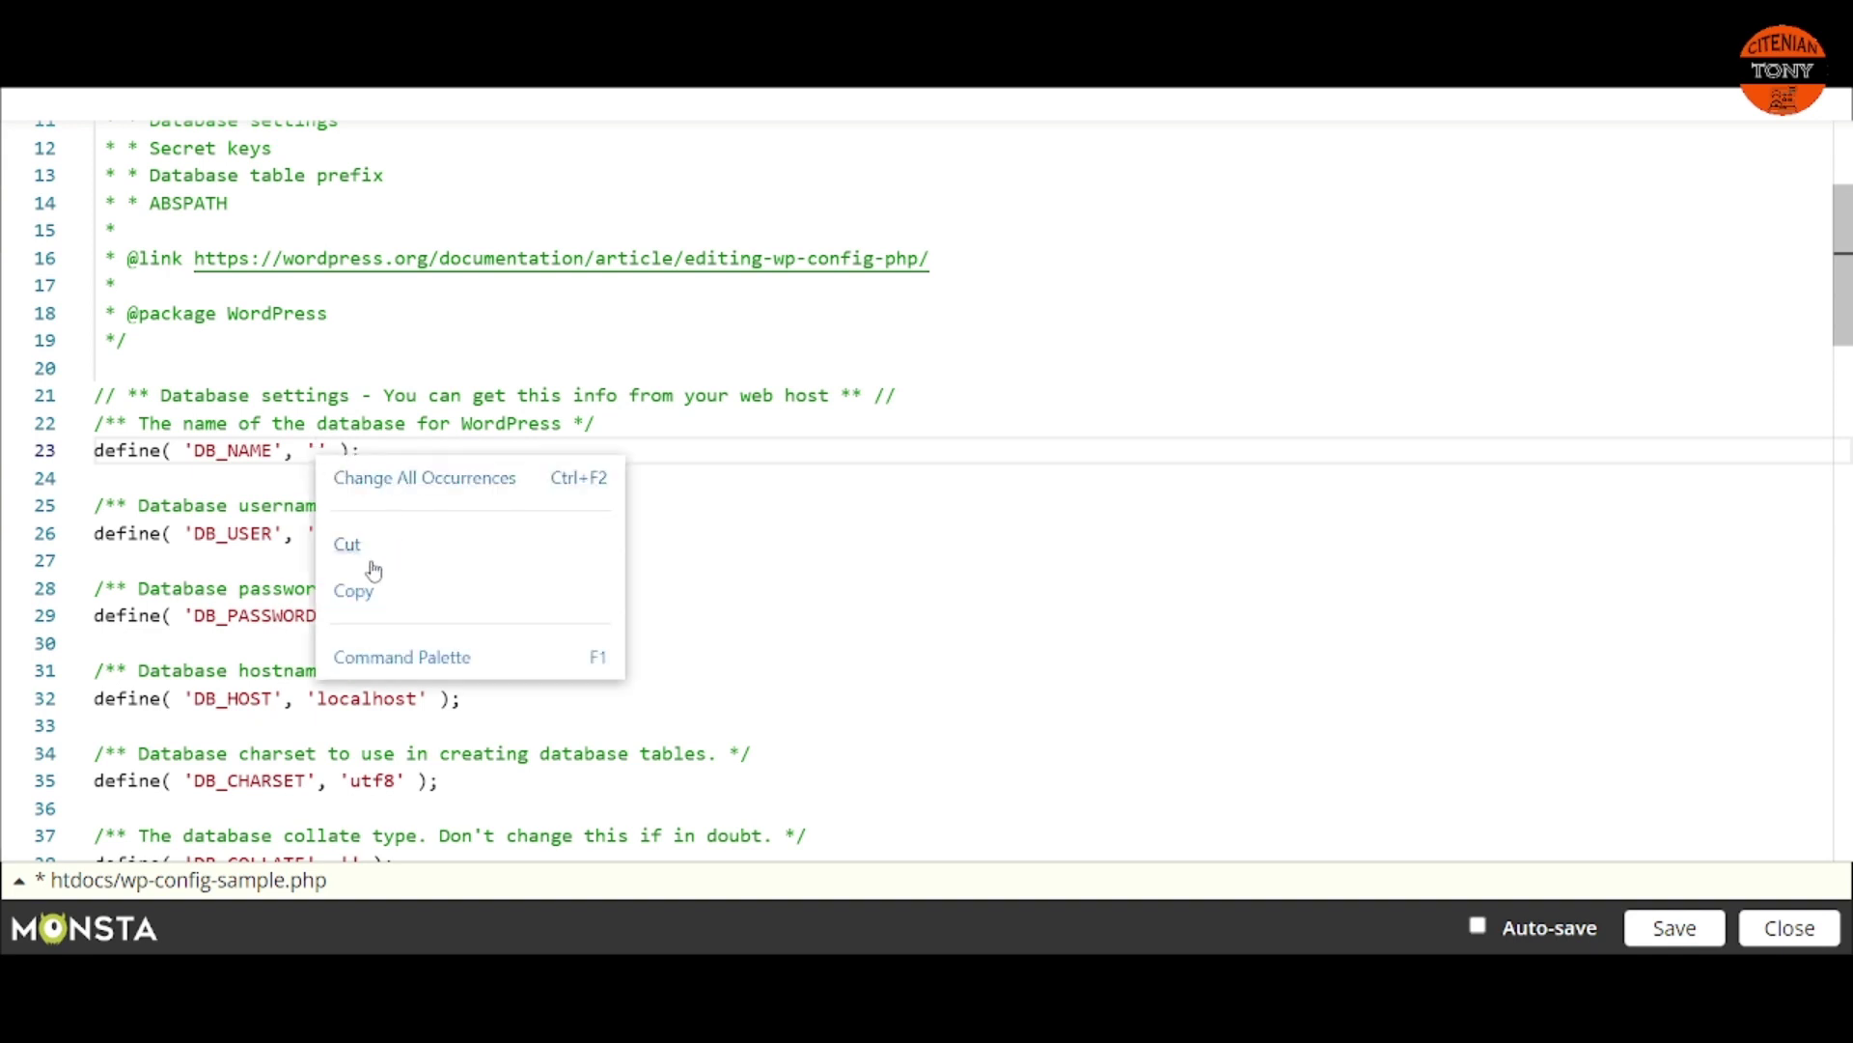
pyautogui.click(814, 489)
pyautogui.click(322, 451)
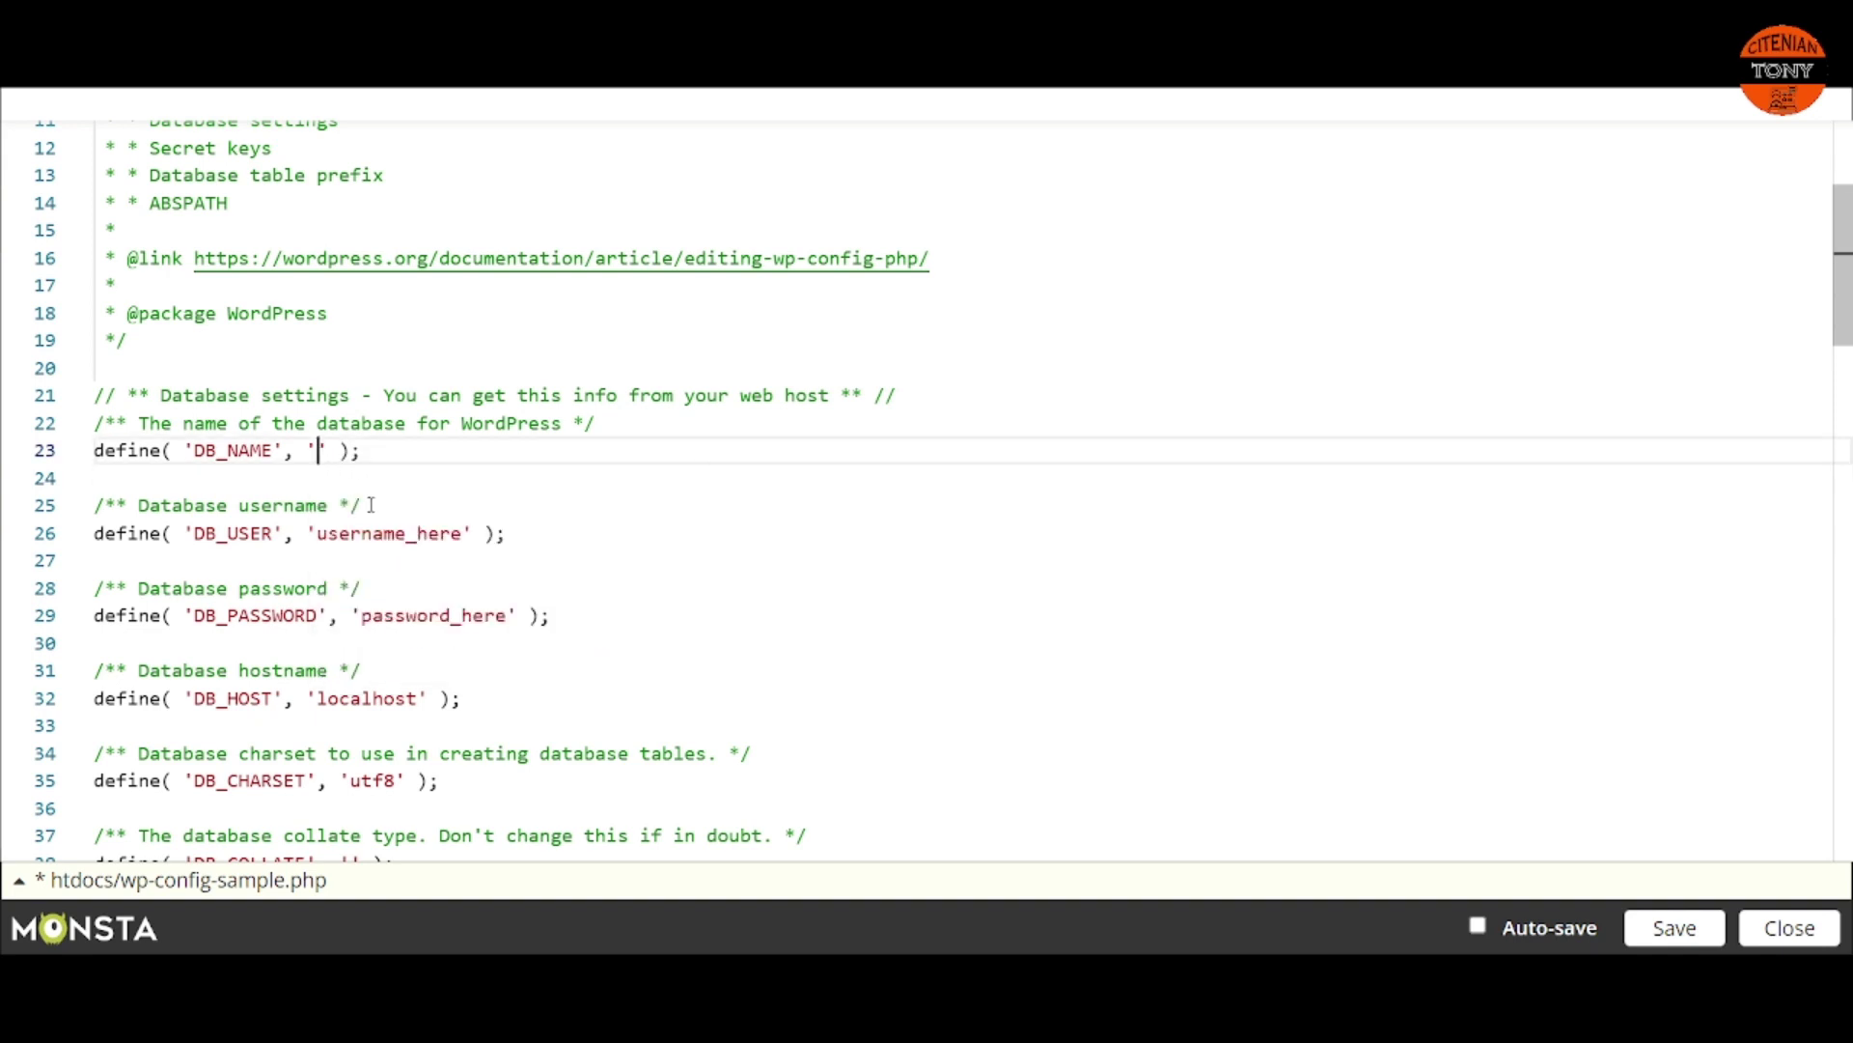
pyautogui.write('if0_36039496_db_wptonycitenian')
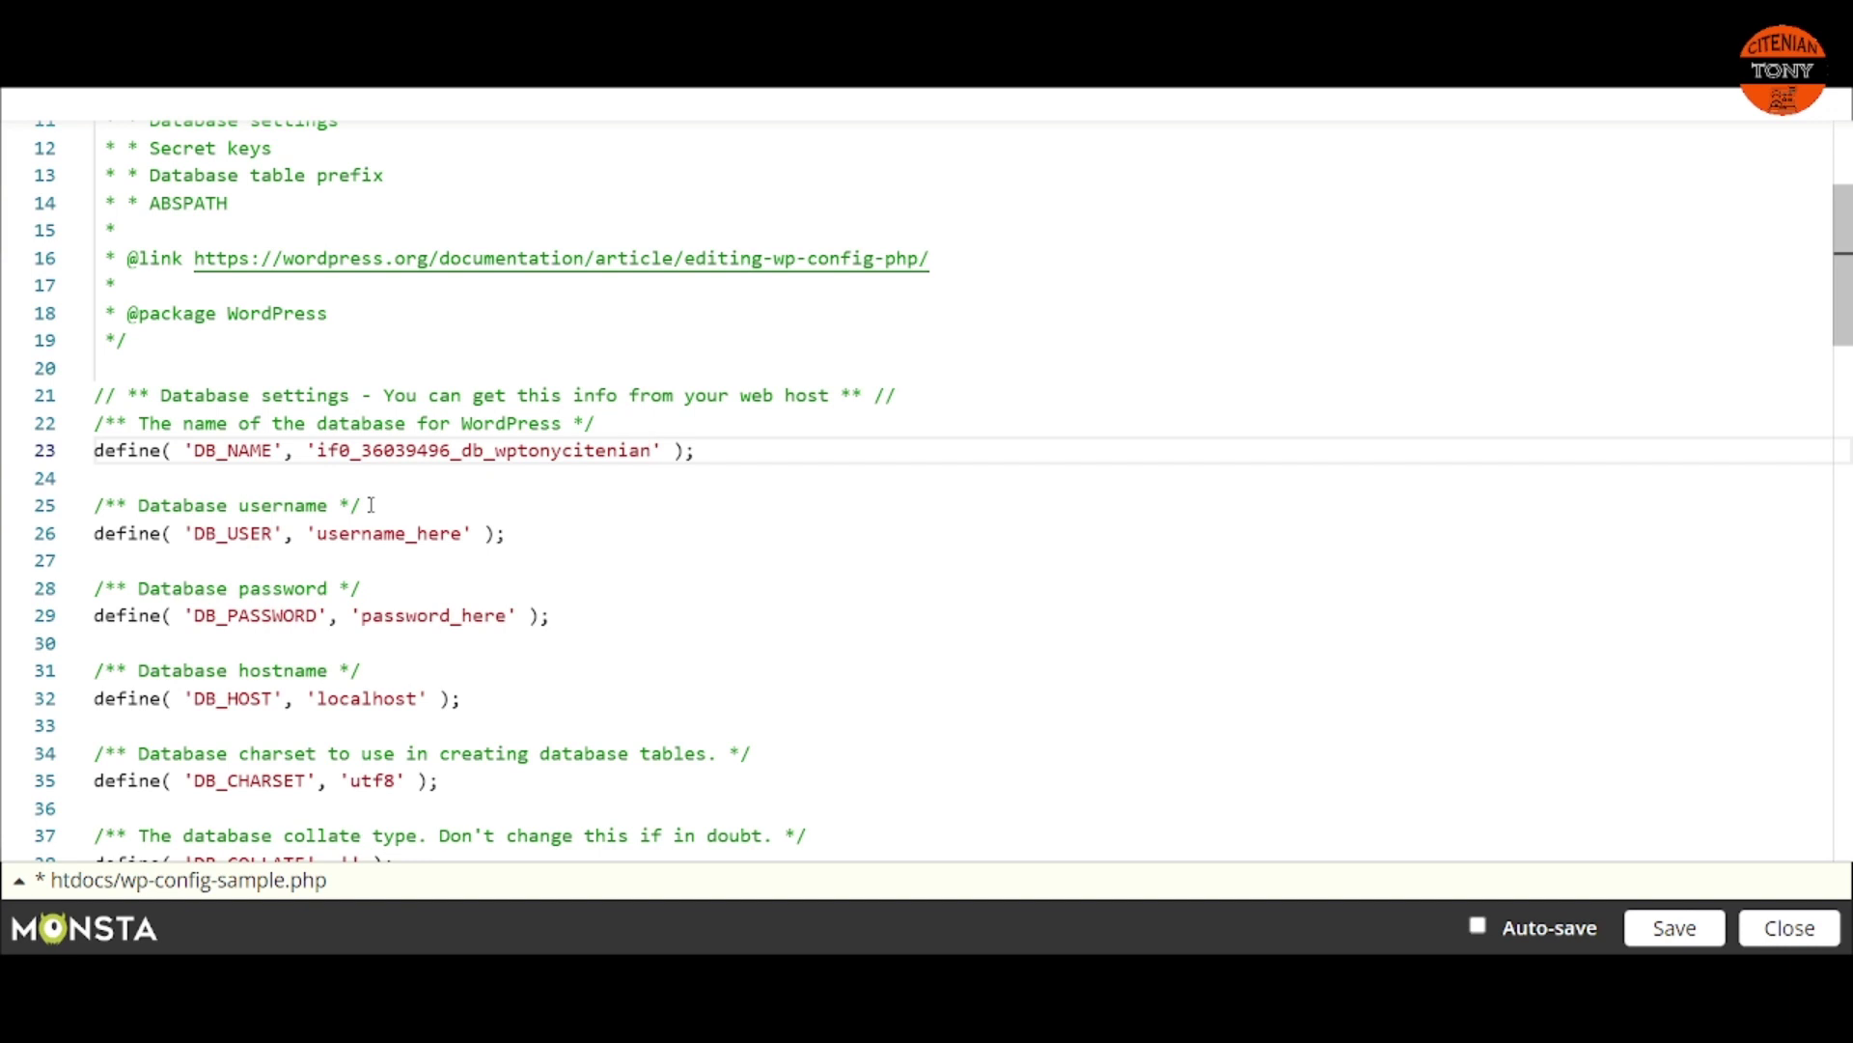
# Step: Copy the MySQL username from the account's MySQL connection details
pyautogui.click(699, 527)
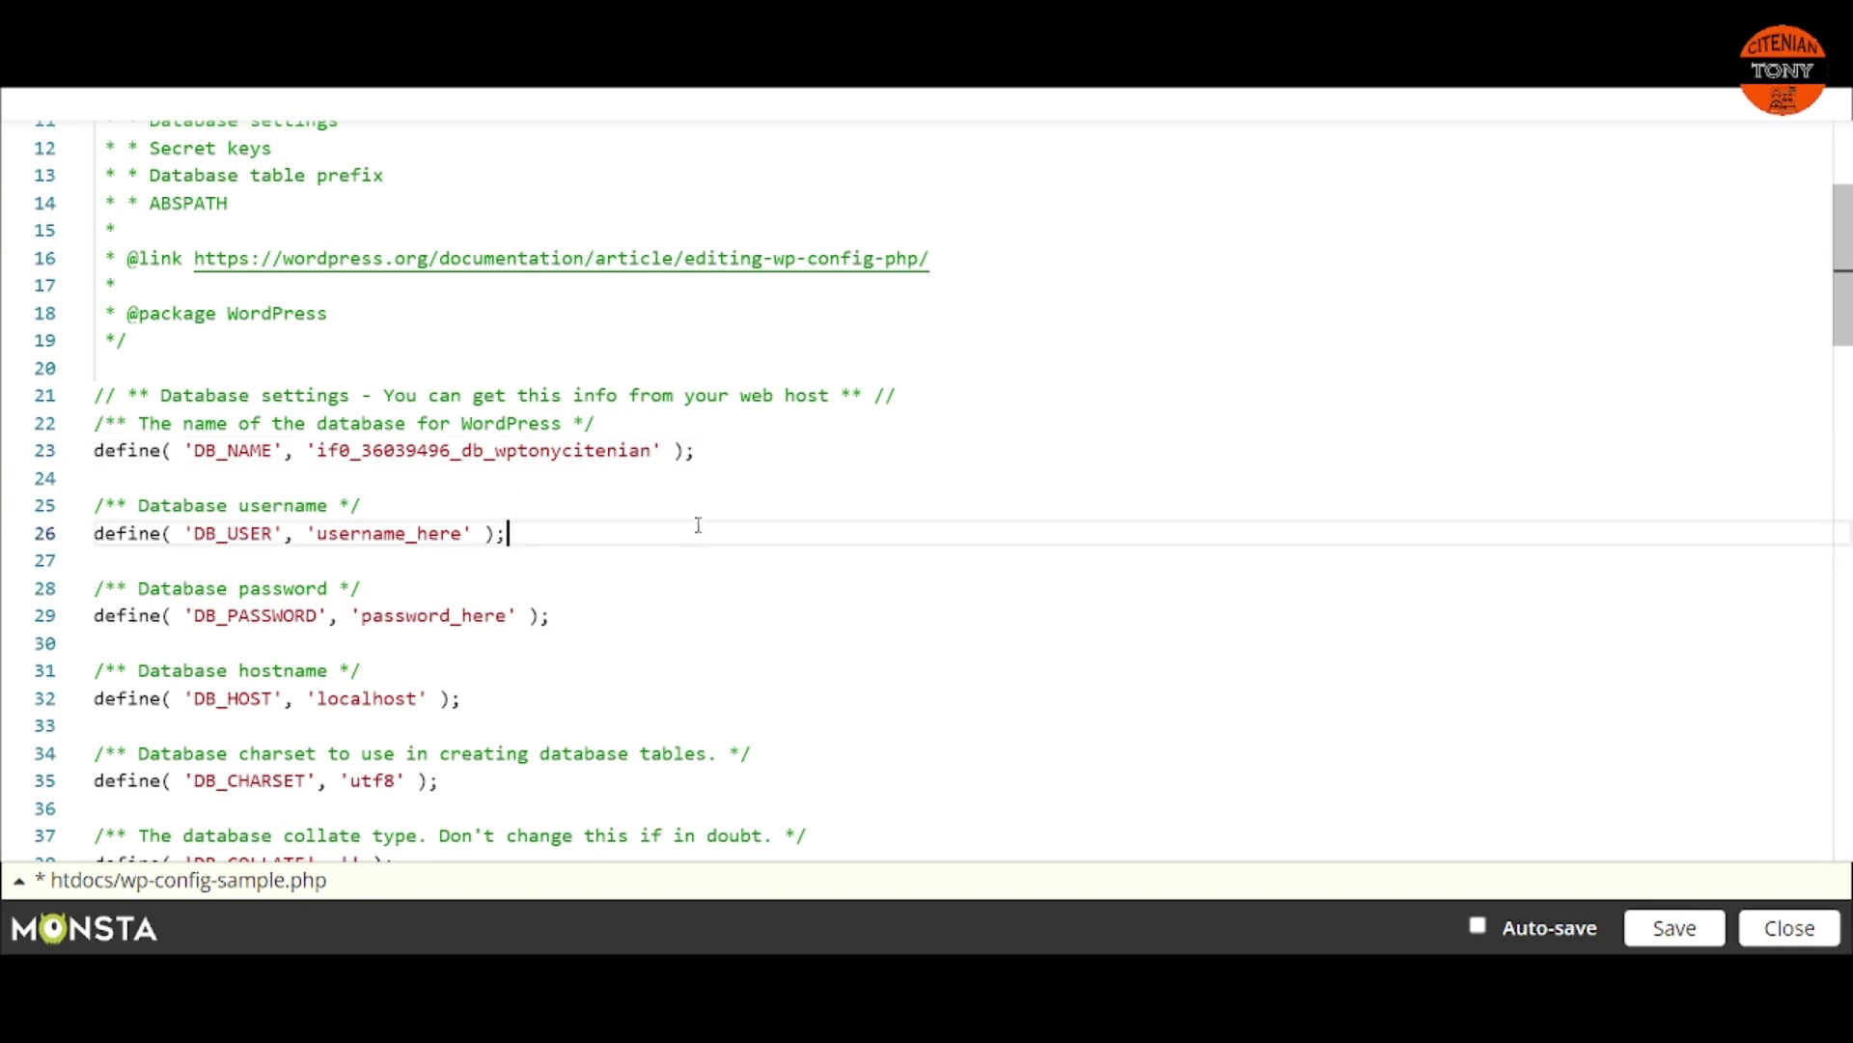
pyautogui.hotkey('ctrl', 'shift', 'Tab')
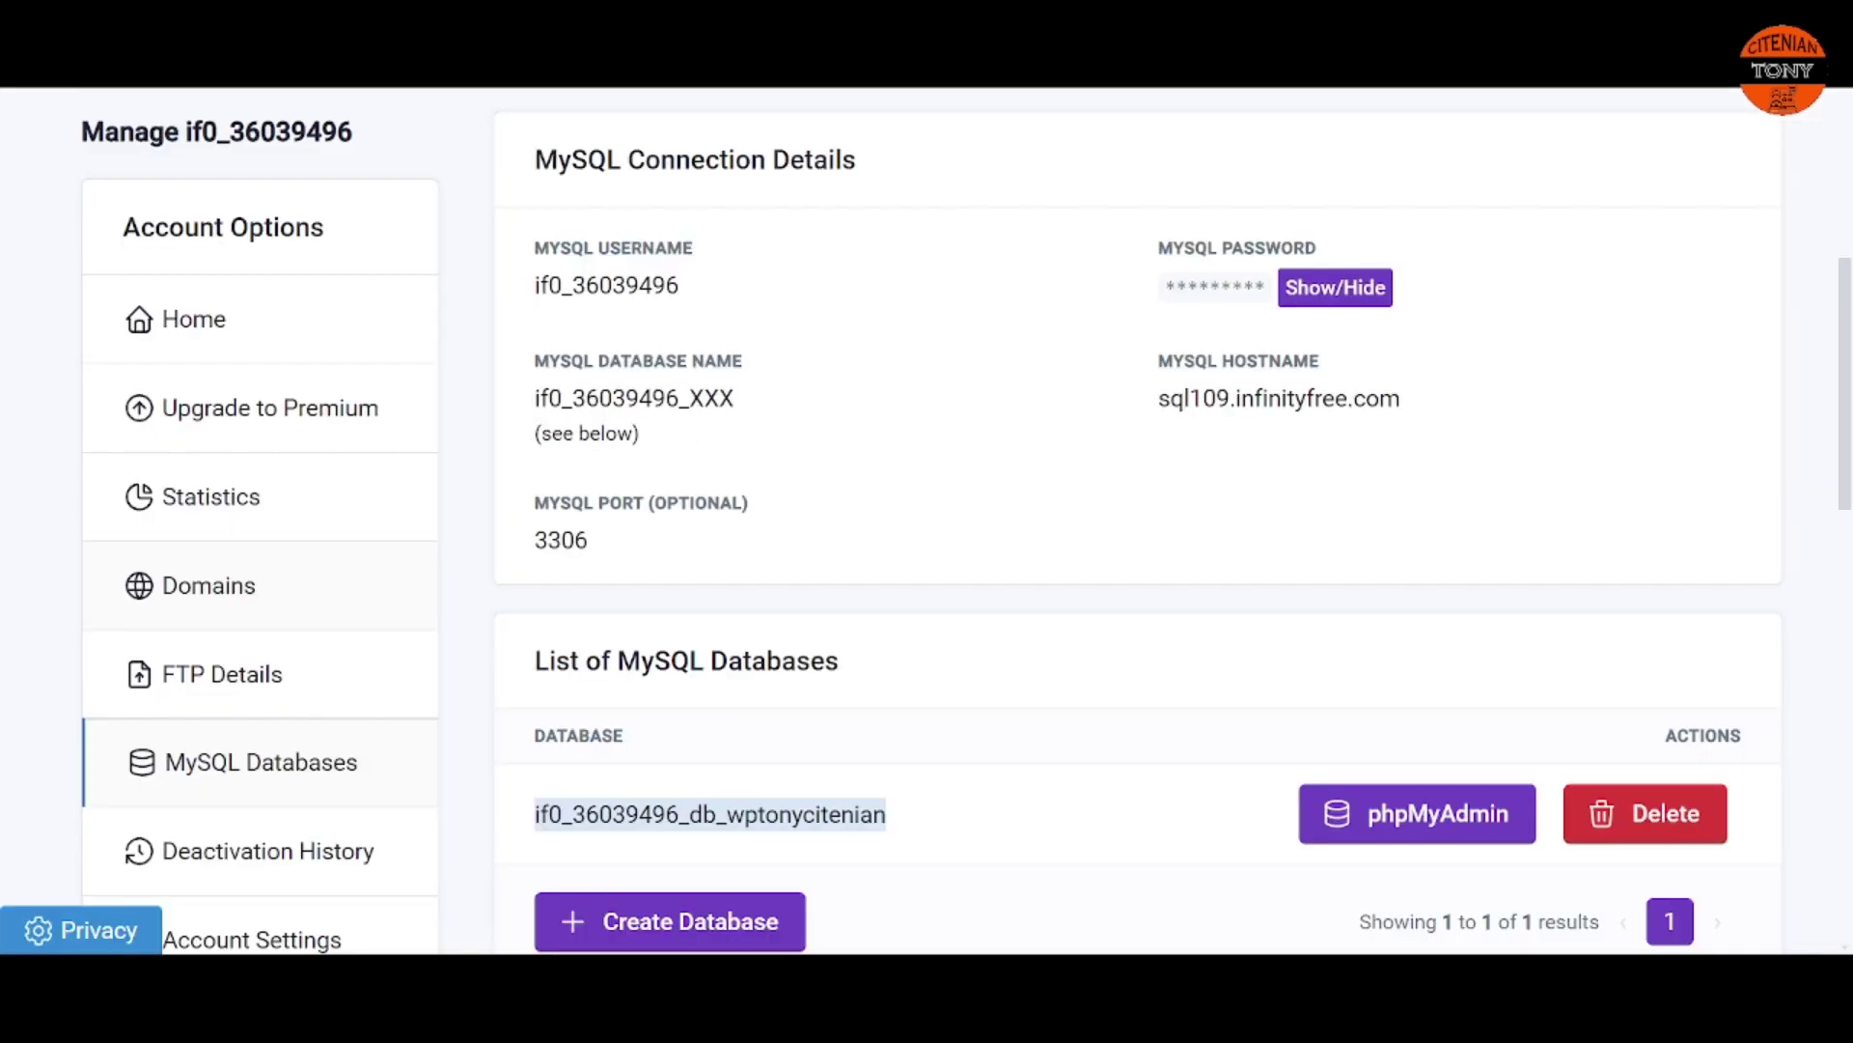
pyautogui.doubleClick(690, 284)
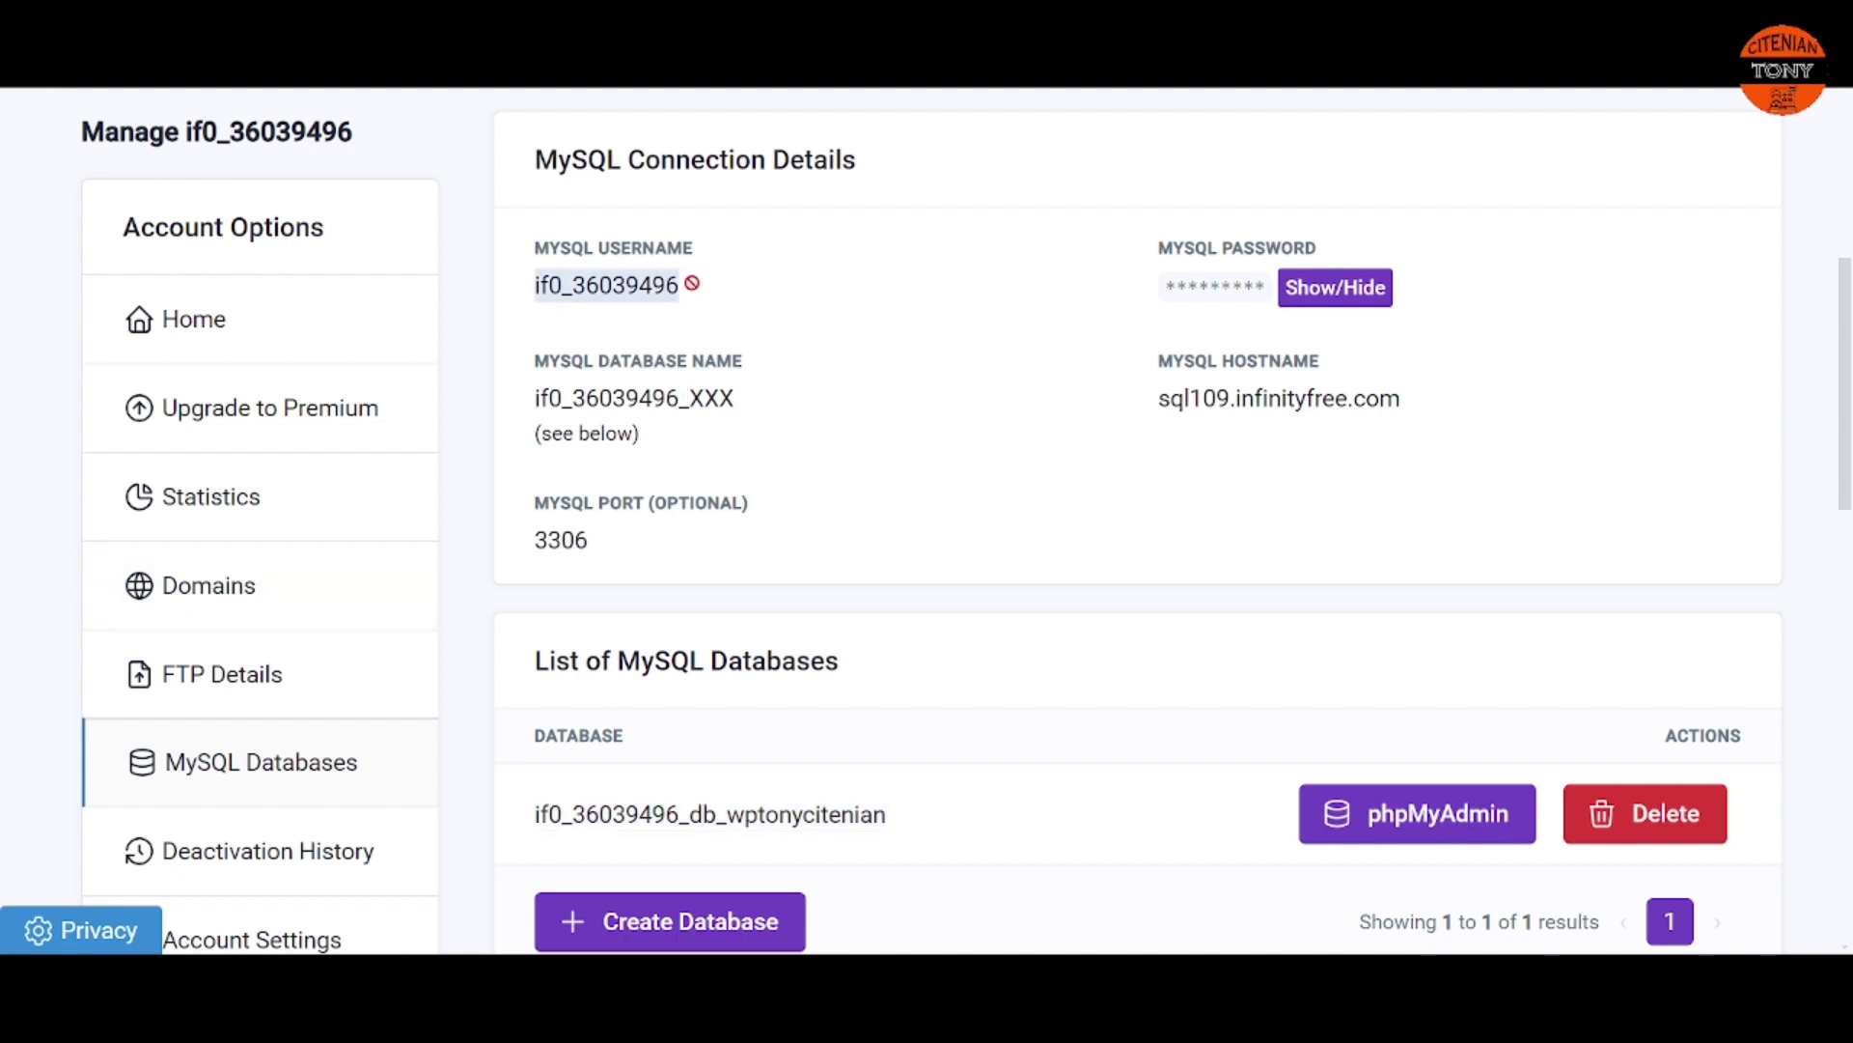
pyautogui.rightClick(622, 294)
pyautogui.click(678, 316)
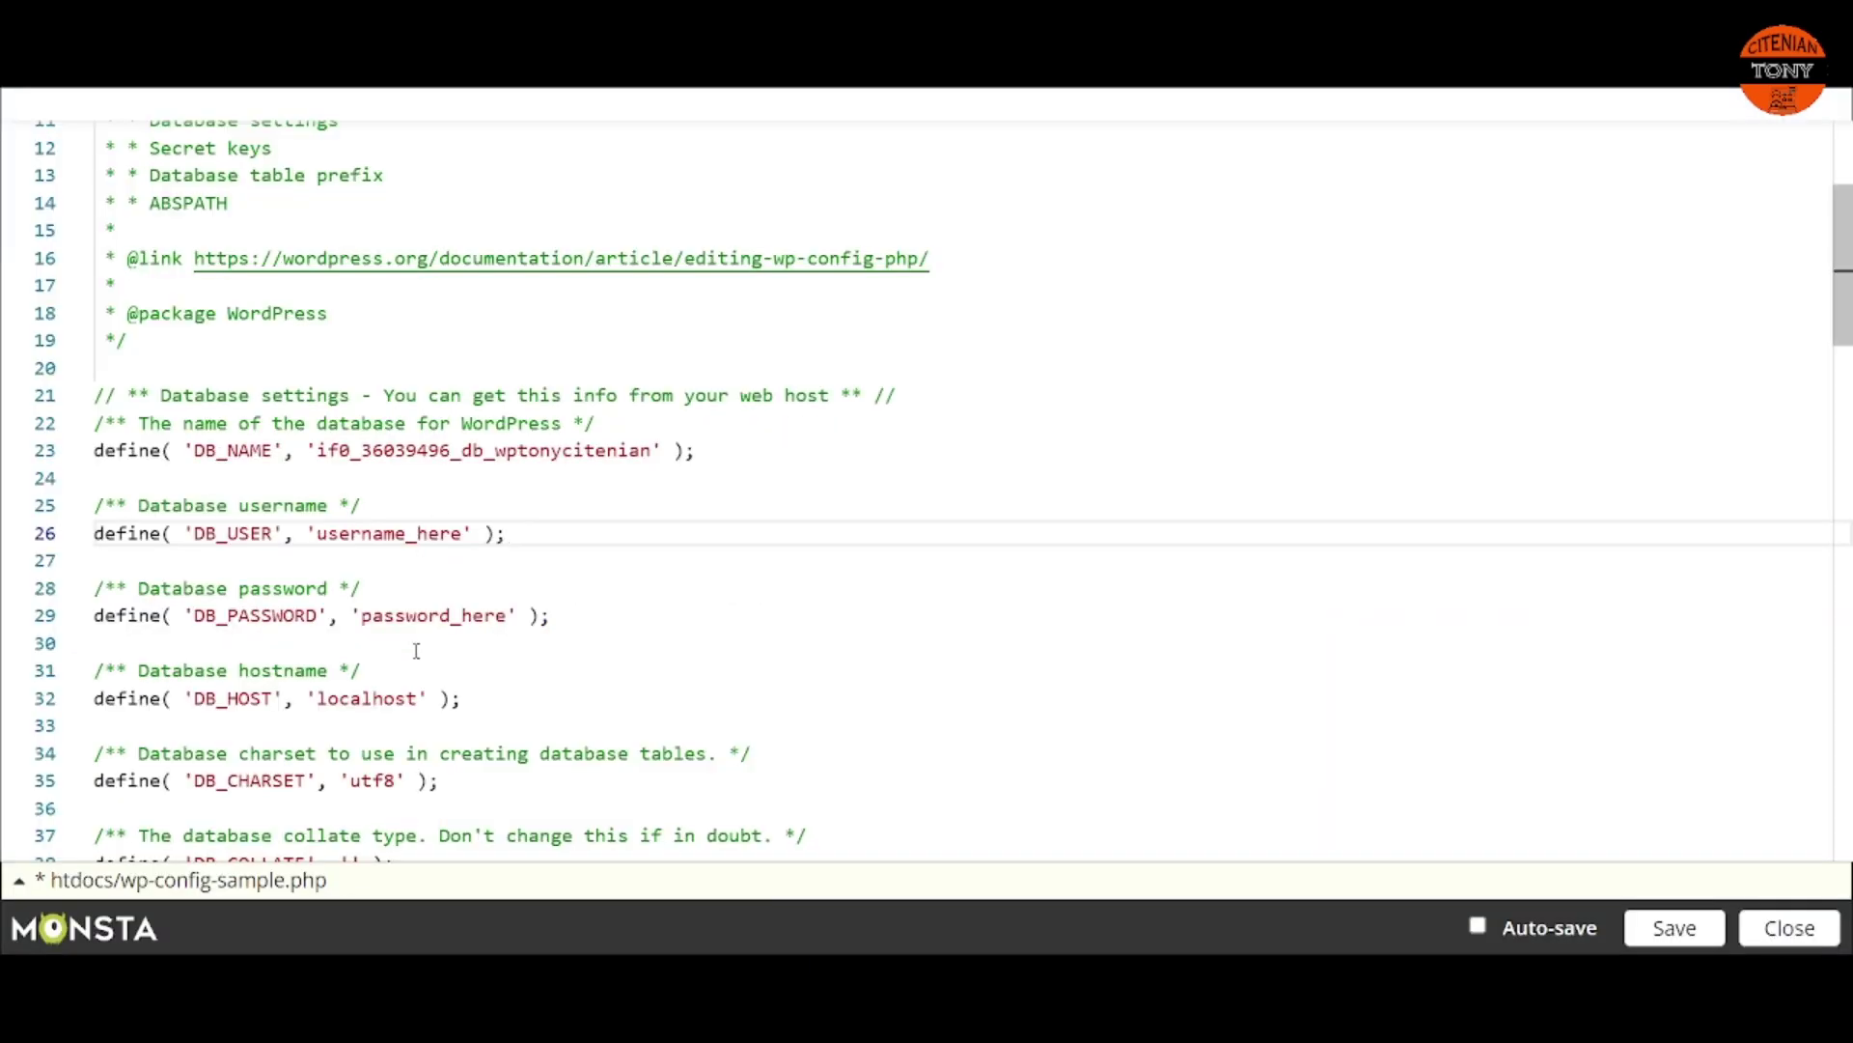
# Step: Replace the DB_USER placeholder username_here in wp-config-sample.php with the copied MySQL username
pyautogui.moveTo(464, 542); pyautogui.dragTo(305, 557)
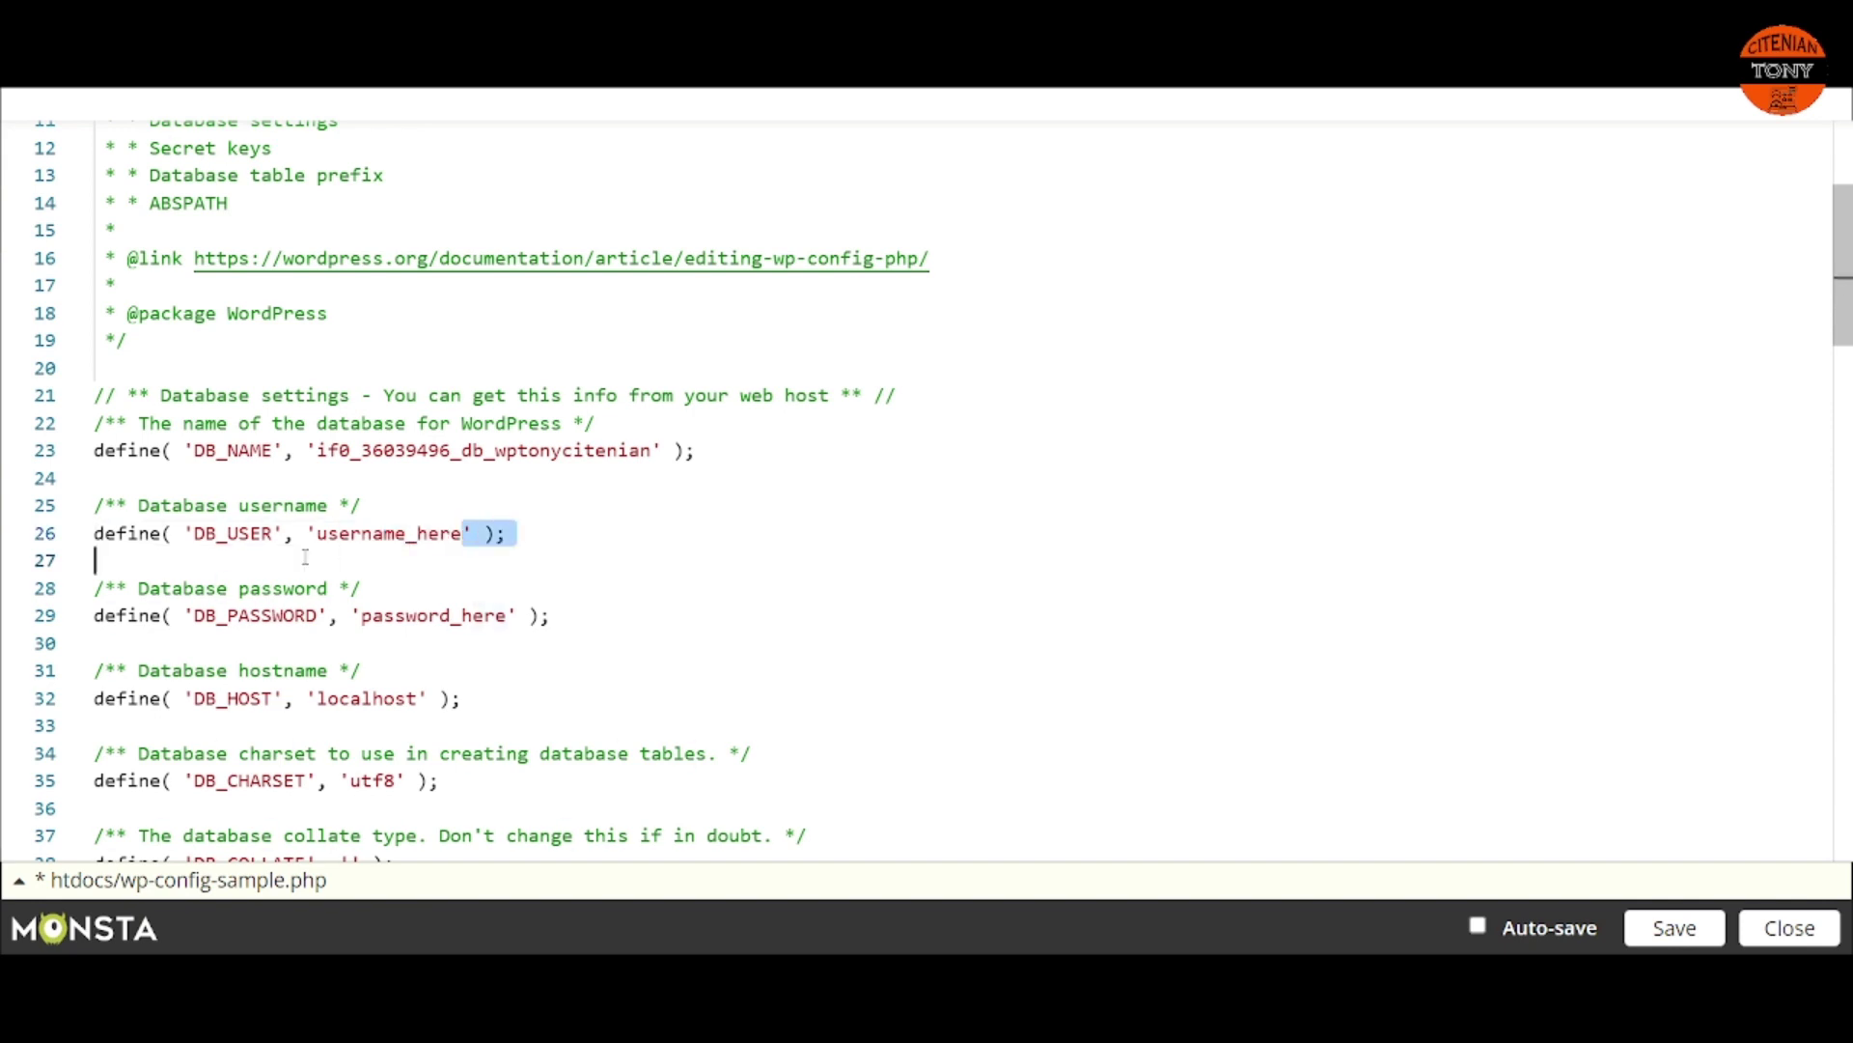
pyautogui.doubleClick(333, 534)
pyautogui.rightClick(352, 536)
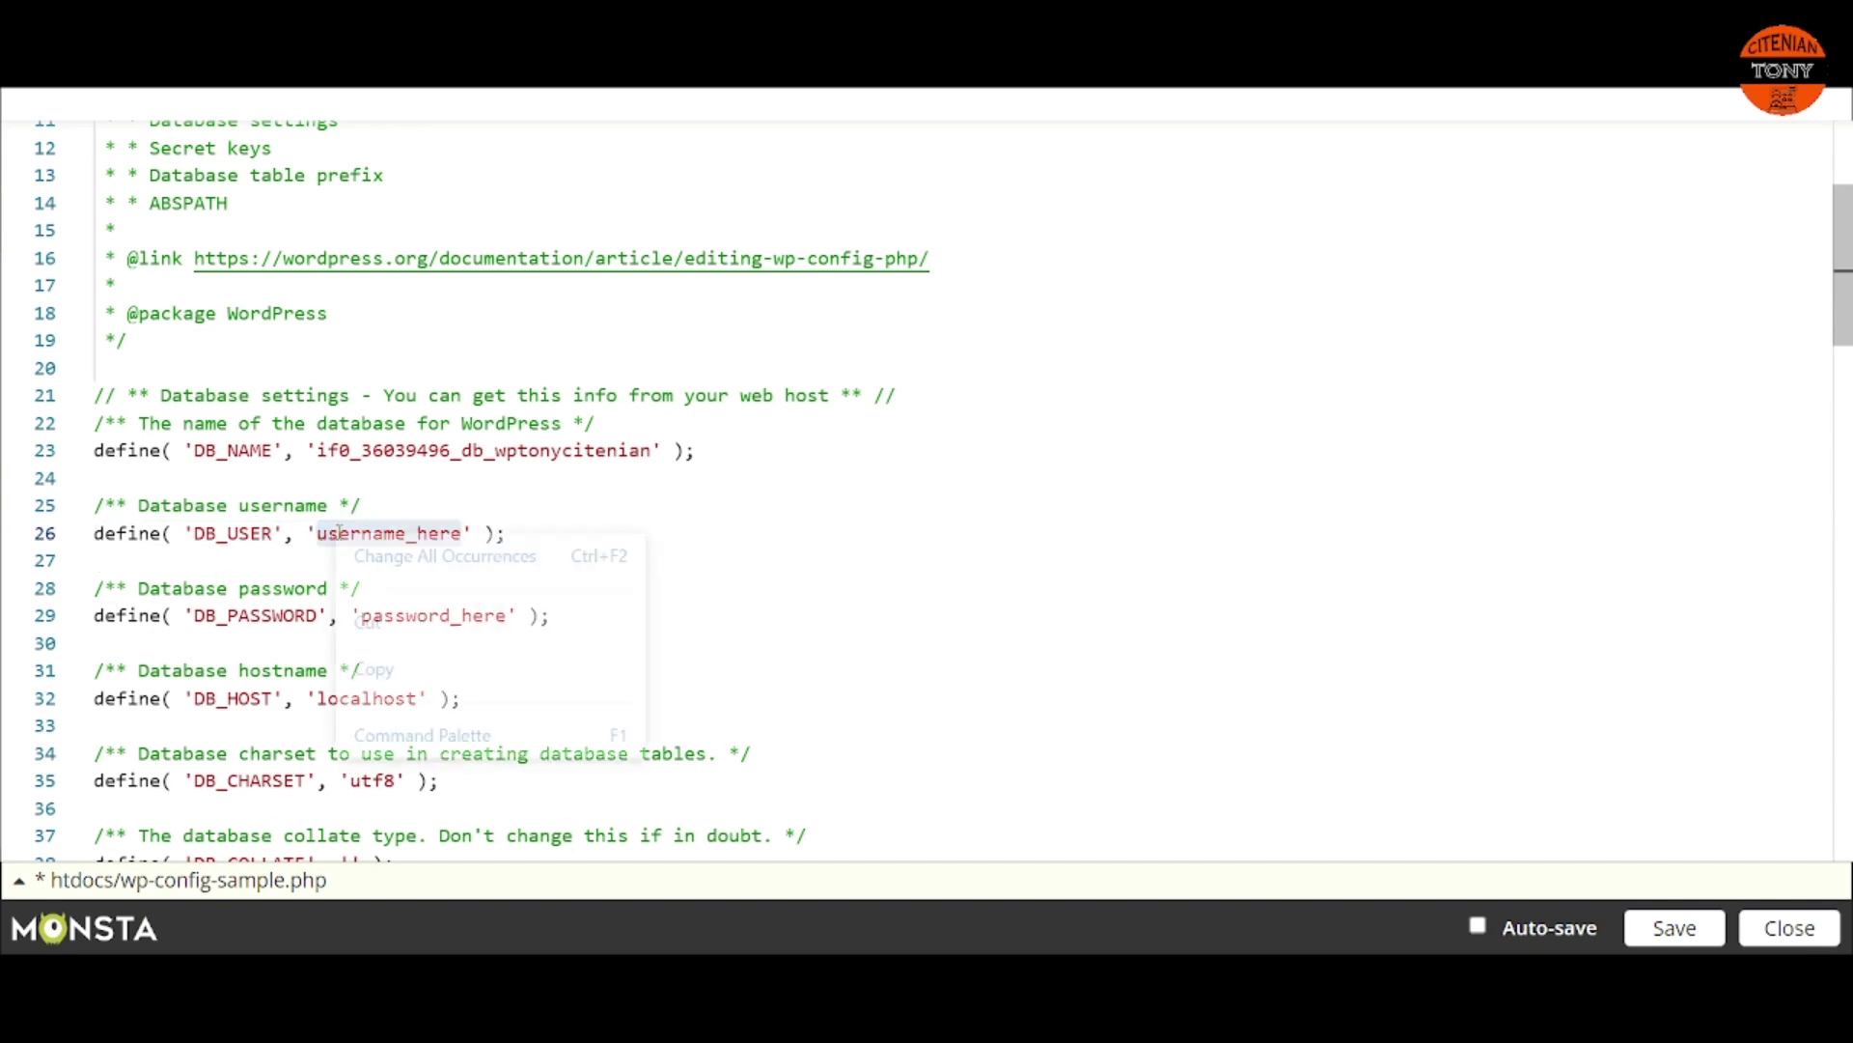
pyautogui.click(681, 486)
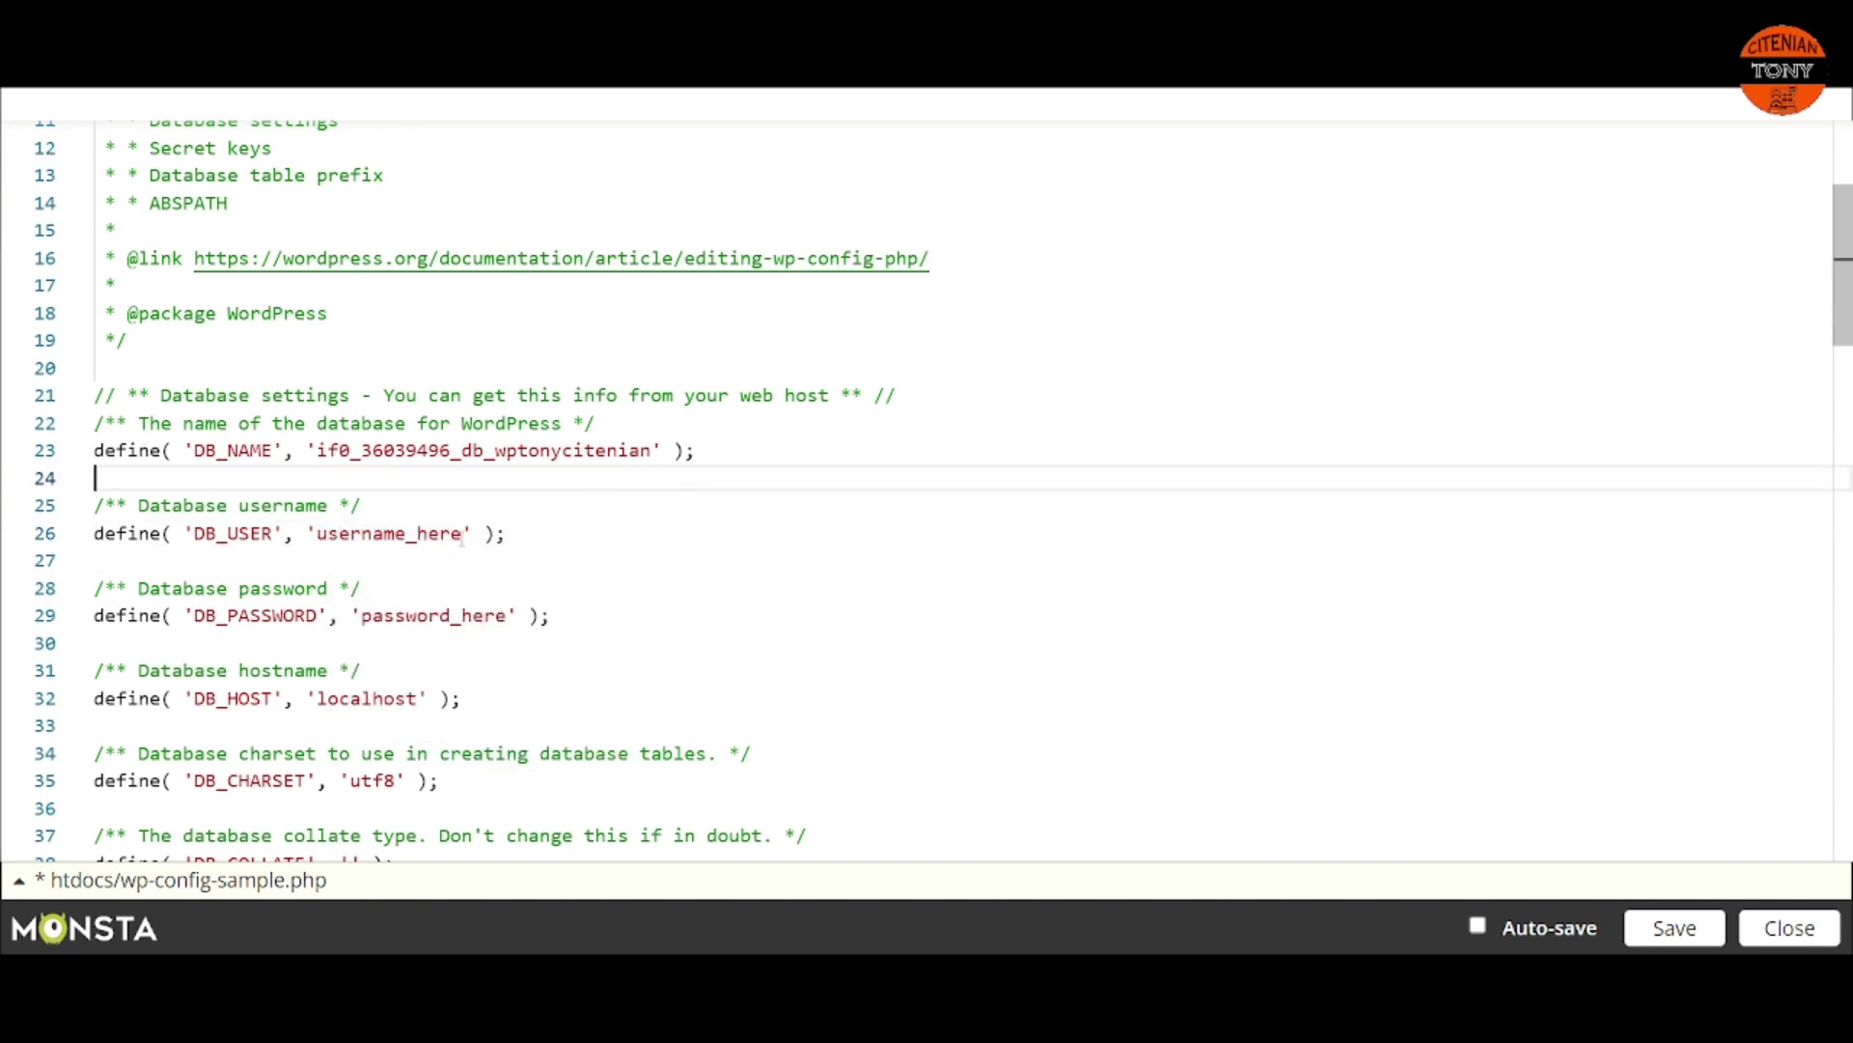
pyautogui.moveTo(463, 536); pyautogui.dragTo(319, 536)
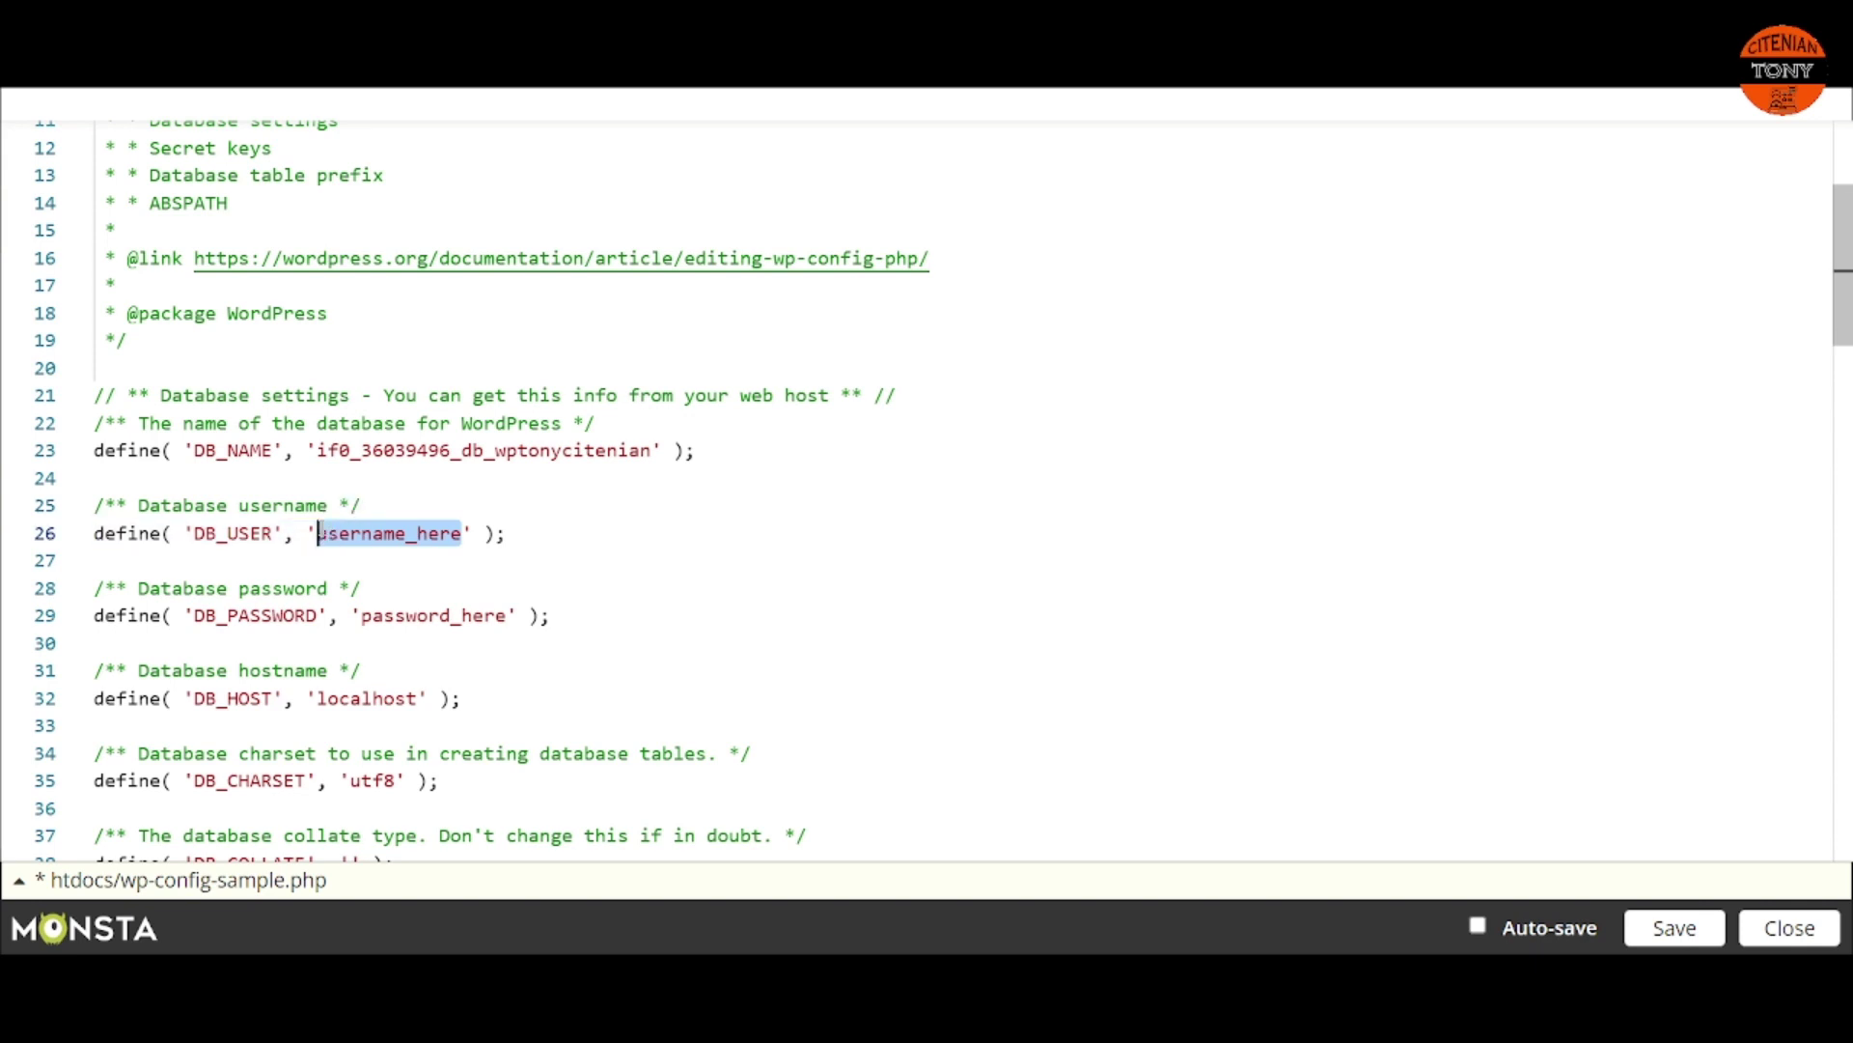
pyautogui.hotkey('ctrl', 'v')
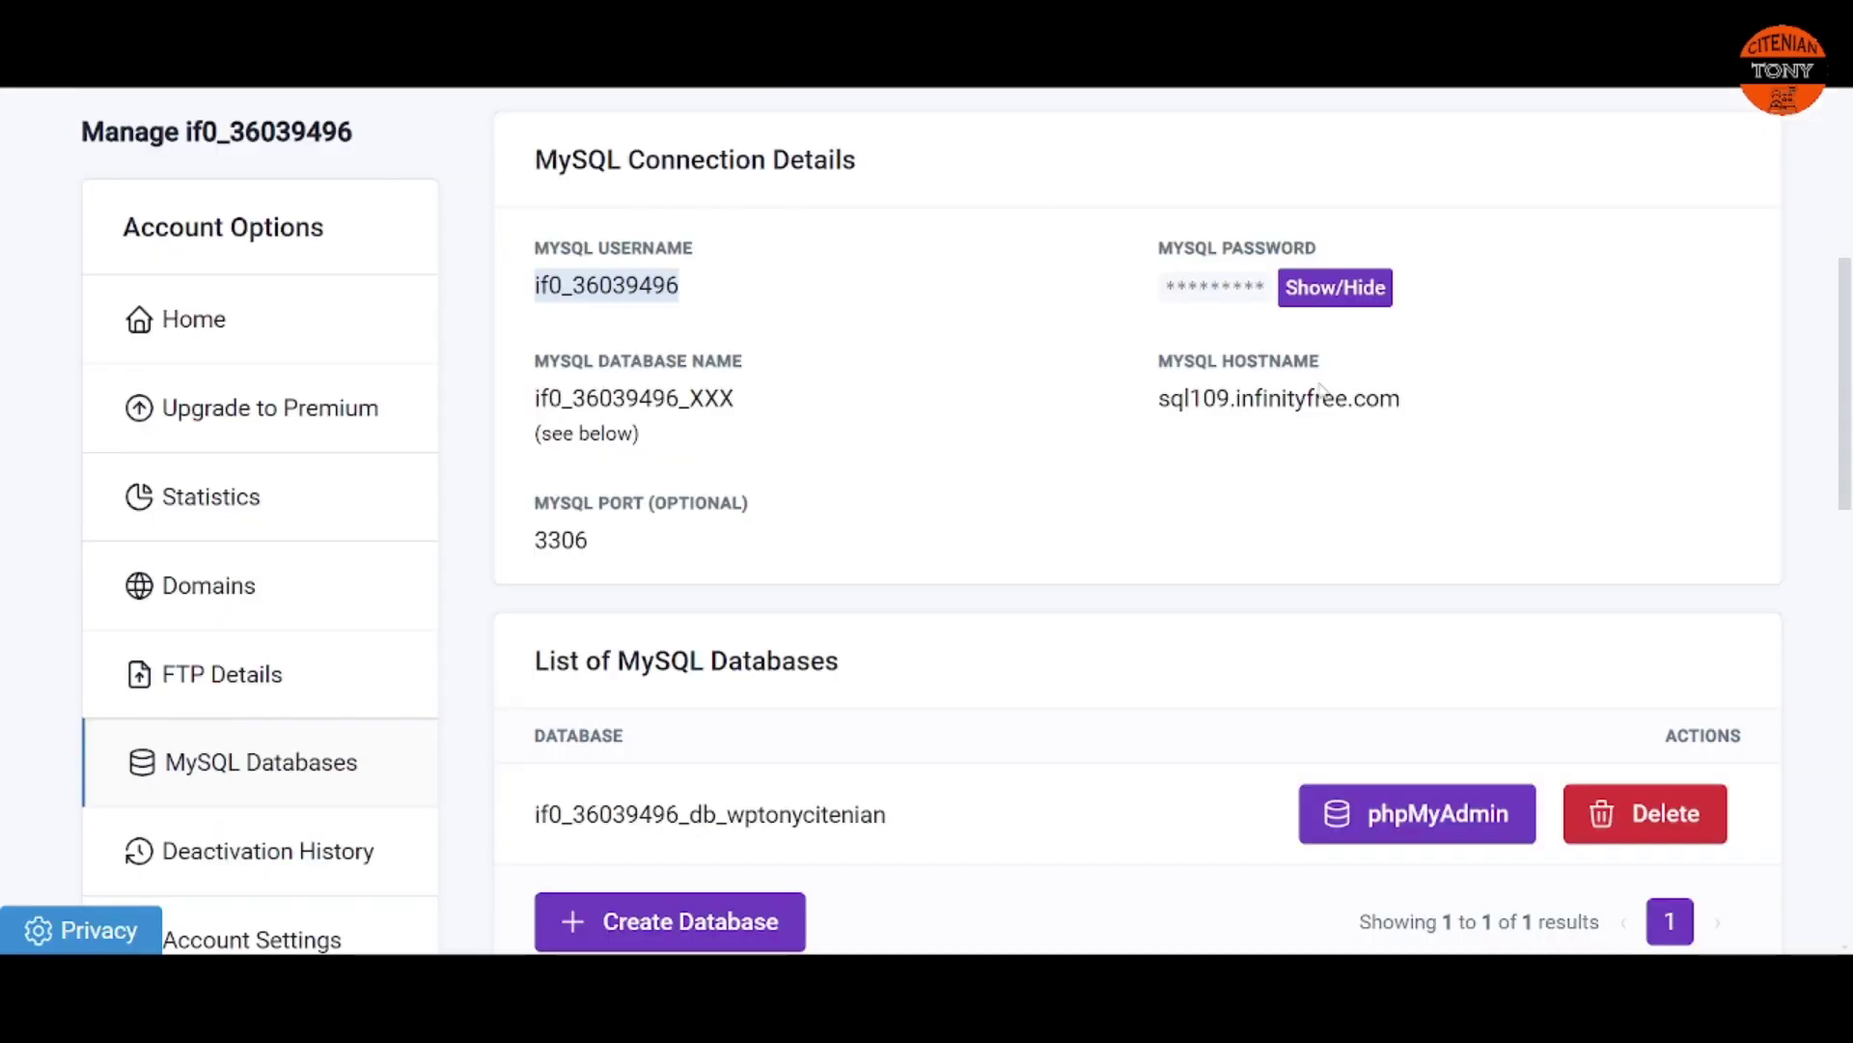
# Step: Reveal the MySQL password in the account's MySQL connection details and copy it
pyautogui.click(1237, 286)
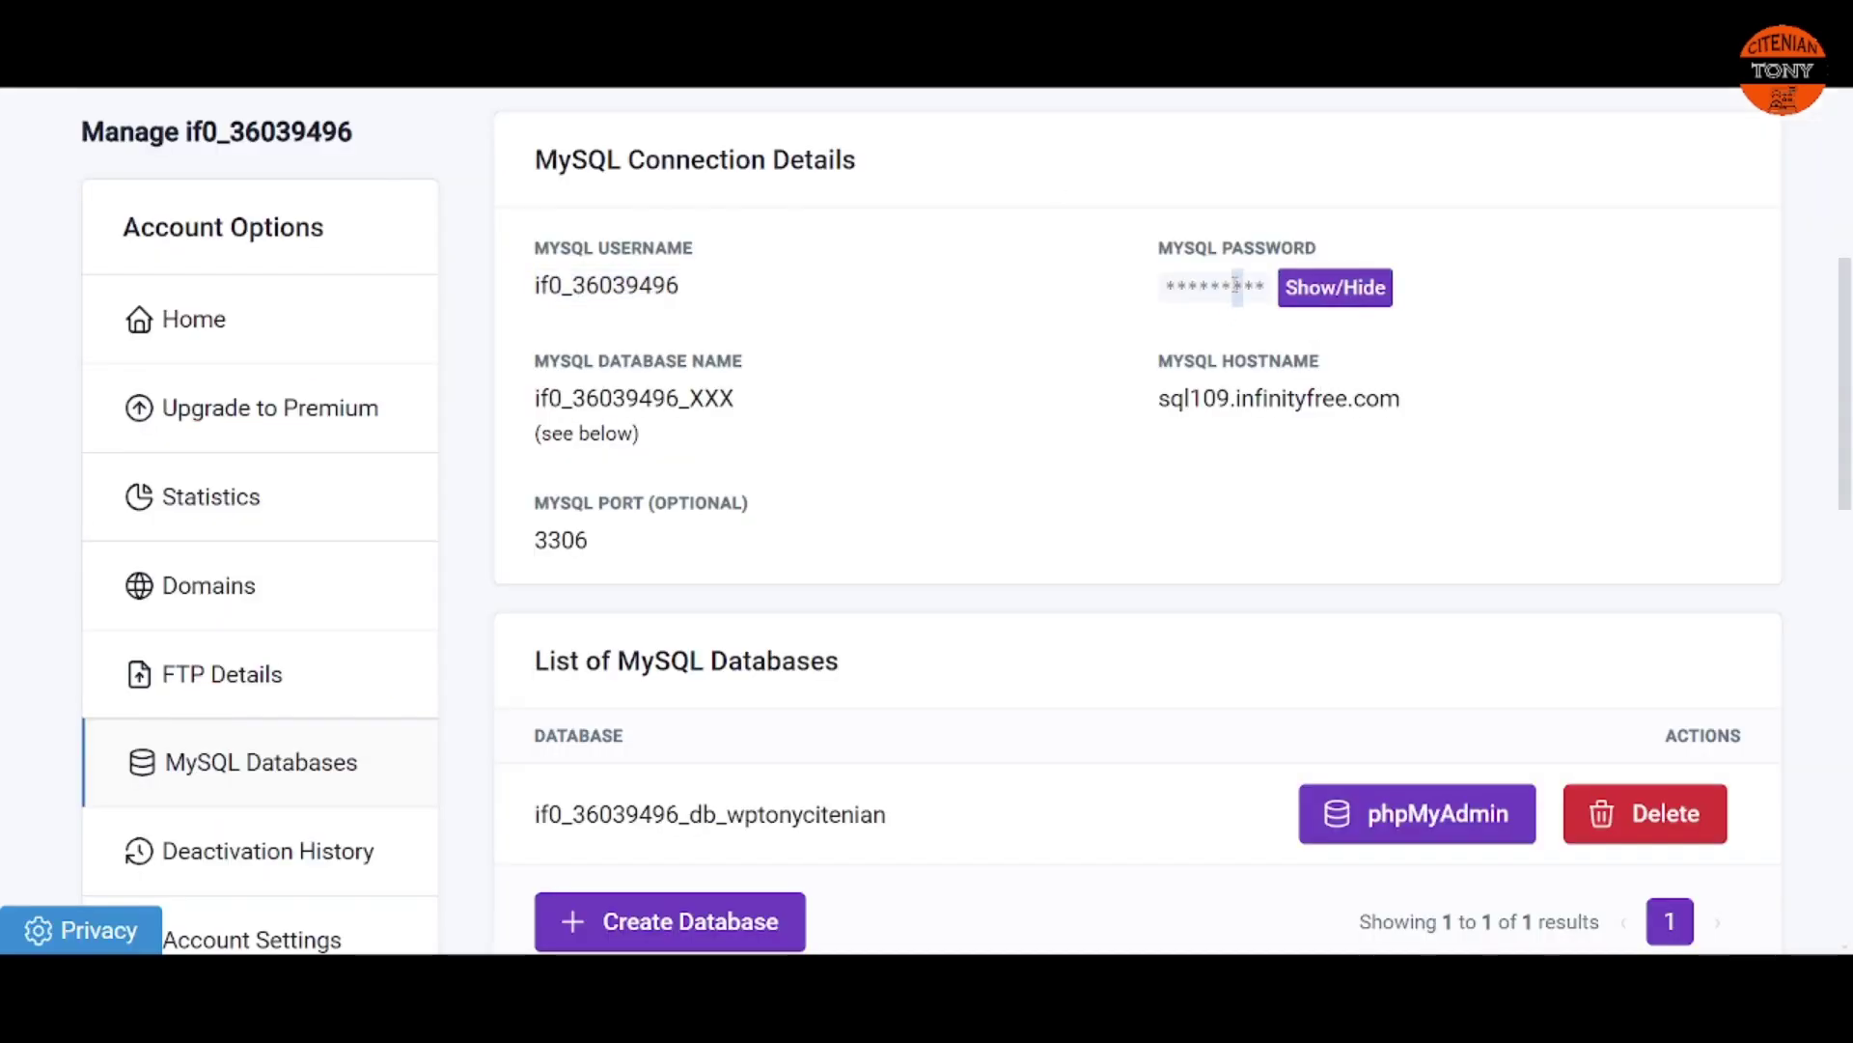
pyautogui.click(1335, 287)
pyautogui.moveTo(1166, 288); pyautogui.dragTo(1221, 290)
pyautogui.rightClick(1222, 294)
pyautogui.click(1202, 292)
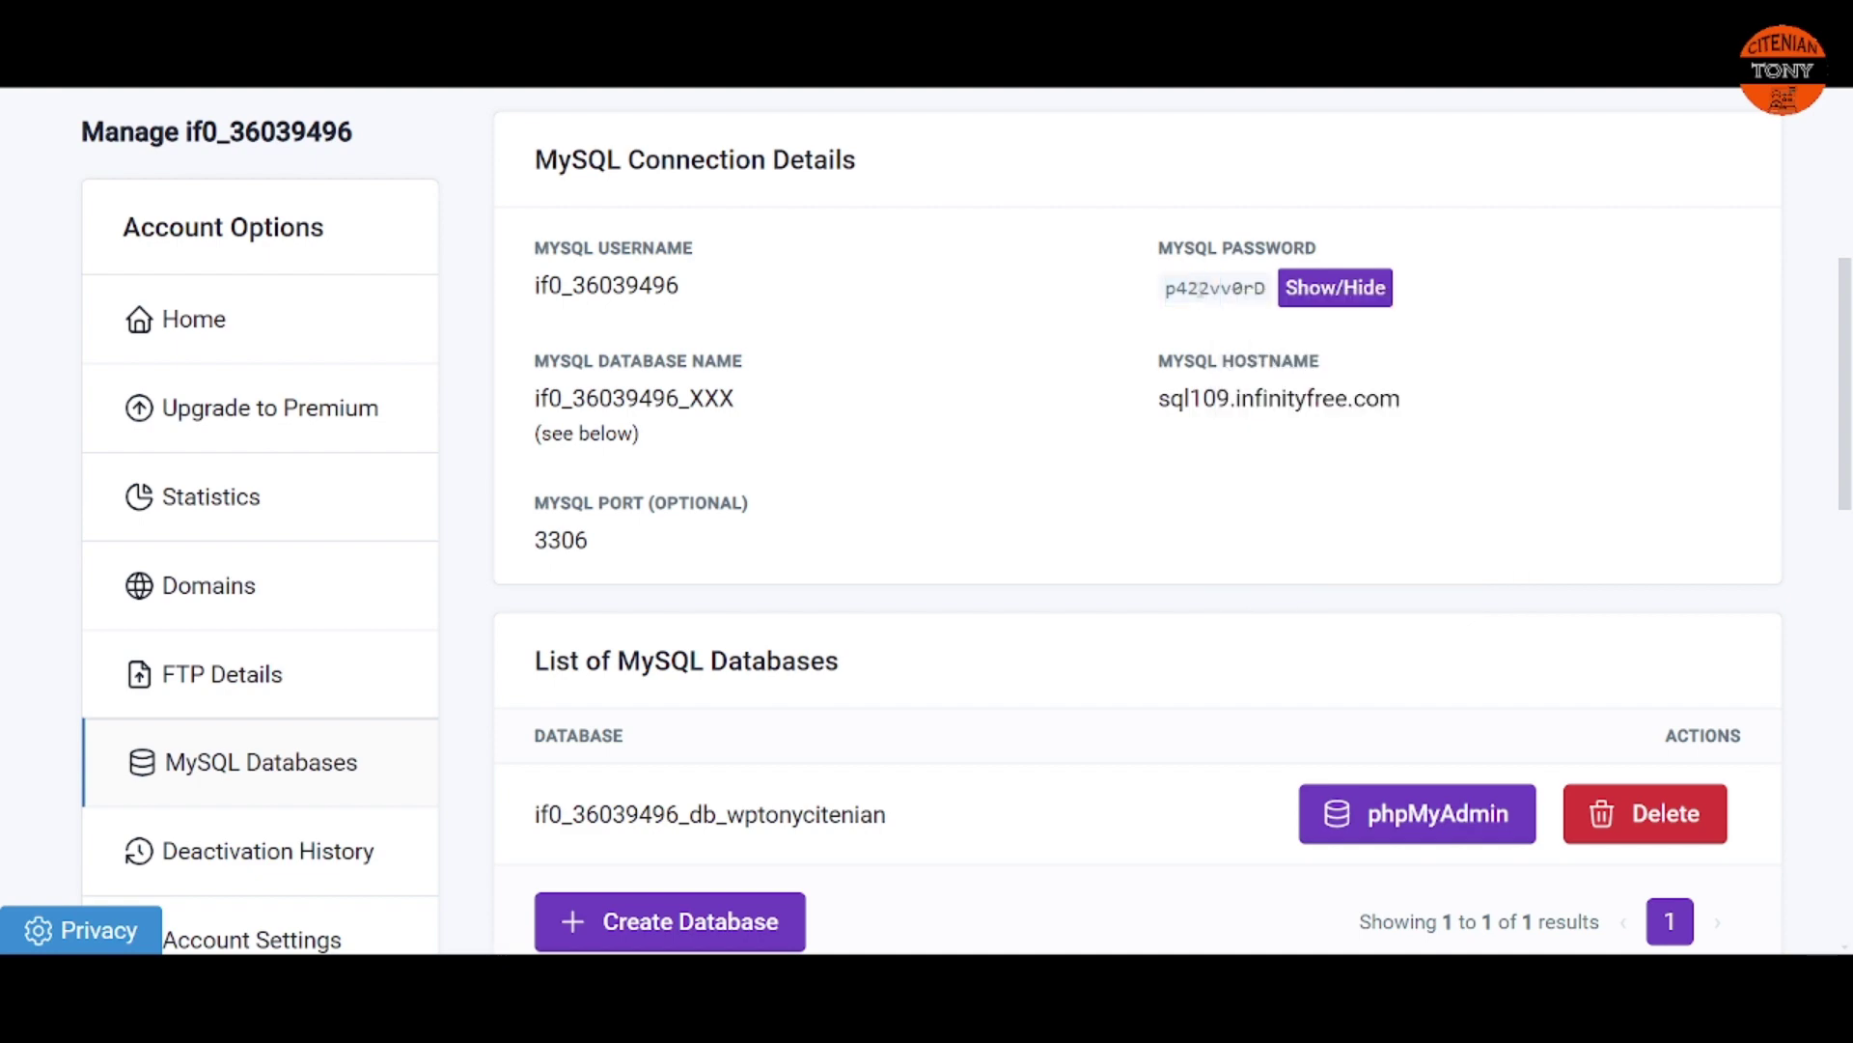
pyautogui.doubleClick(1203, 290)
pyautogui.rightClick(1199, 292)
pyautogui.click(1258, 310)
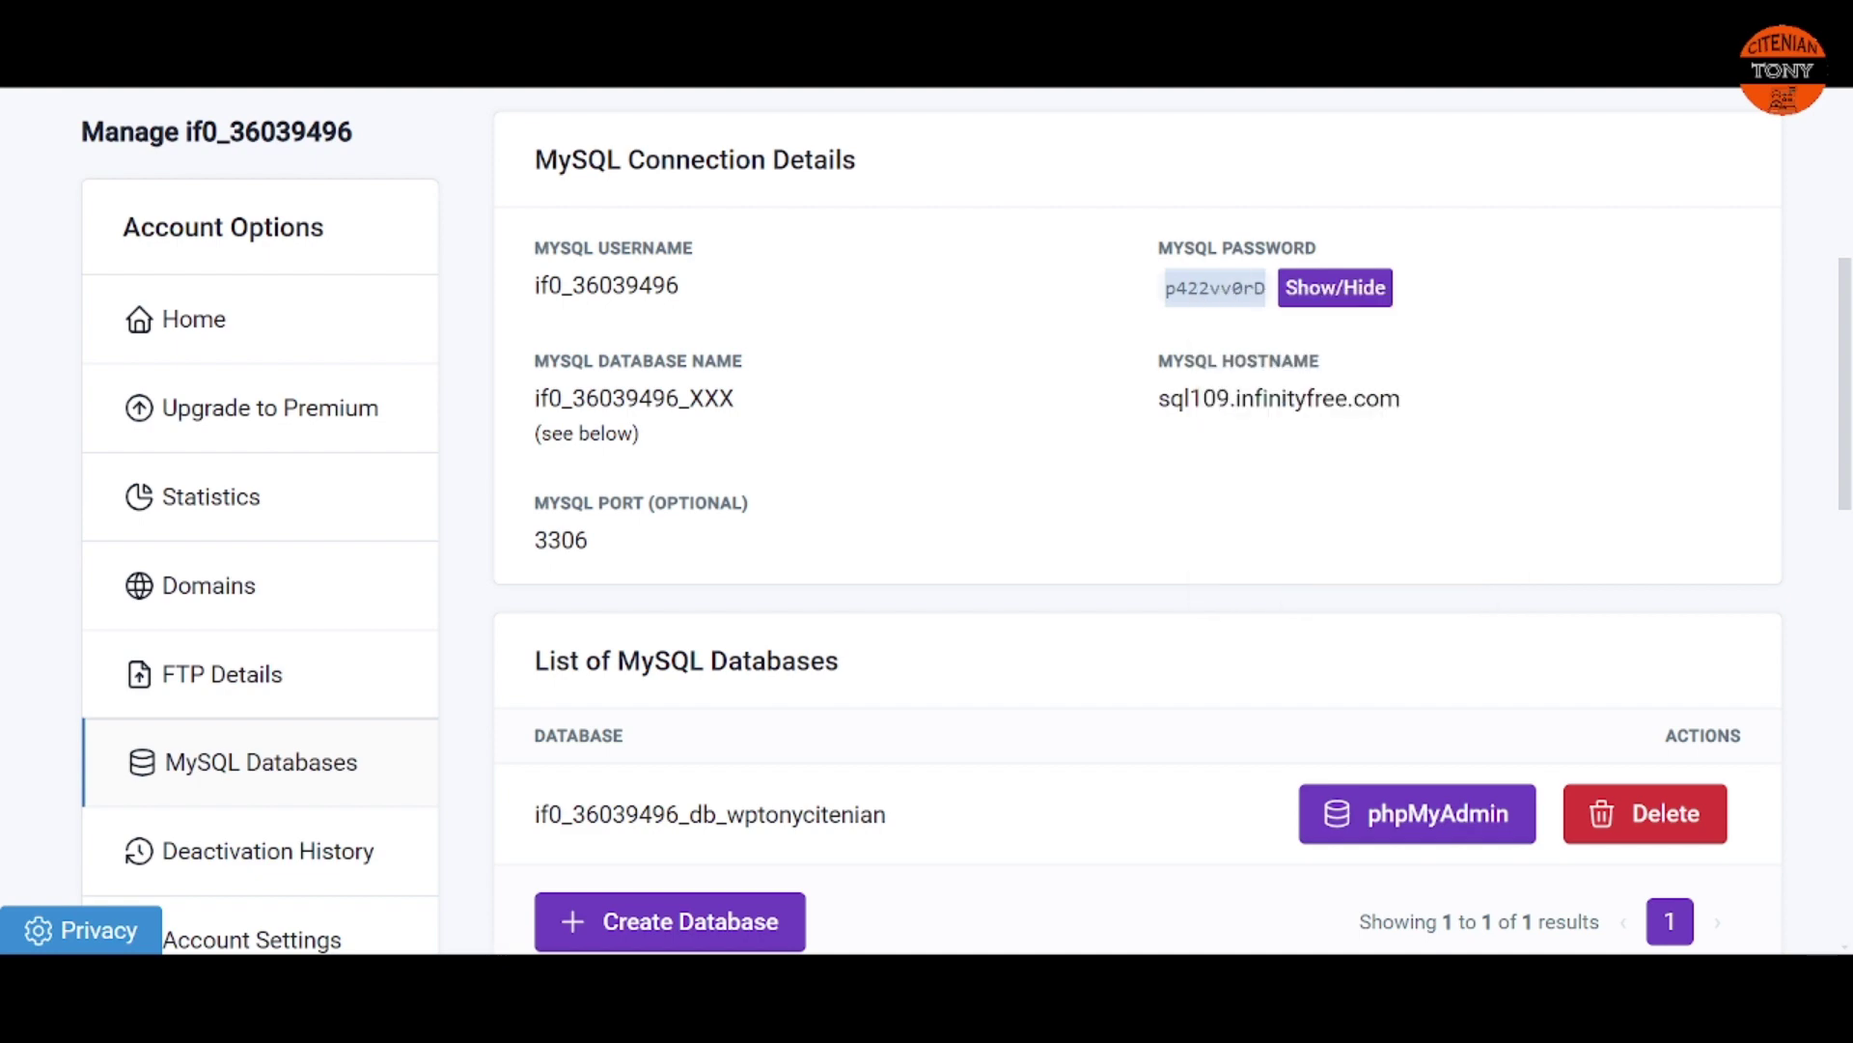
# Step: Replace the DB_PASSWORD placeholder password_here in wp-config-sample.php with the copied MySQL password
pyautogui.hotkey('ctrl', 'Tab')
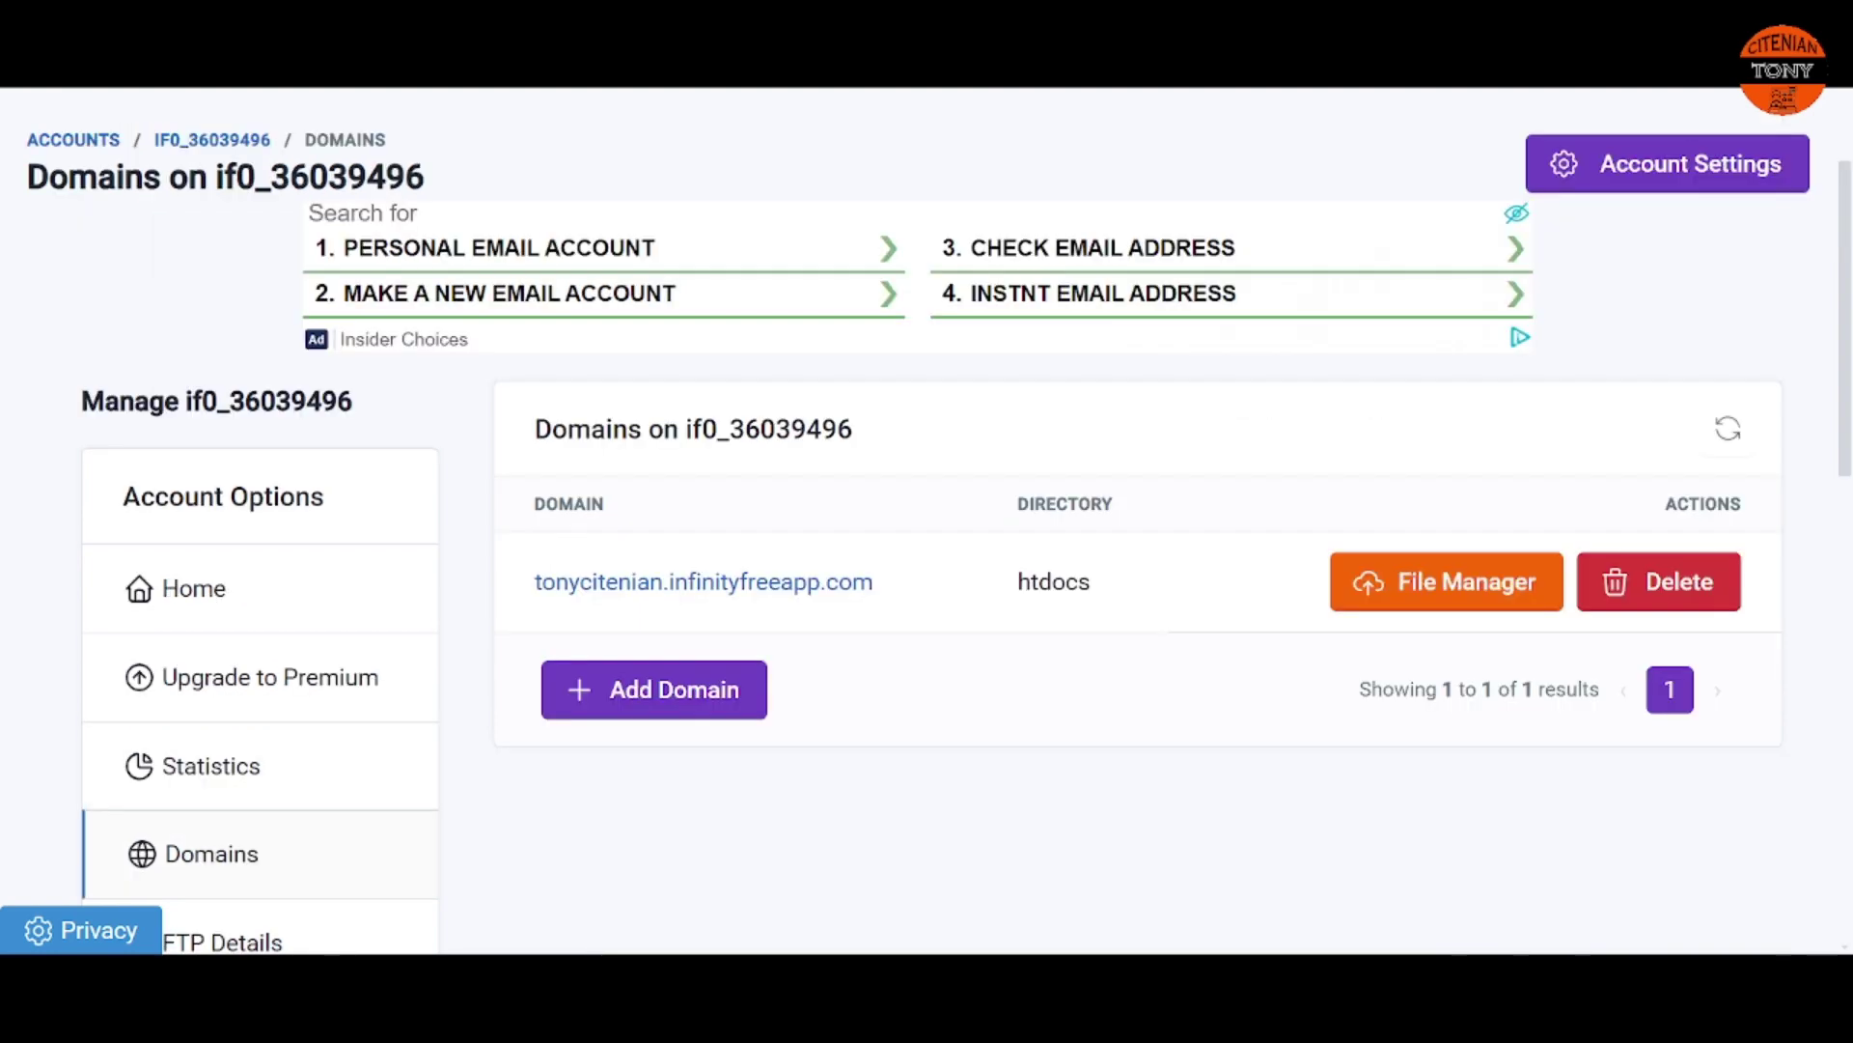
pyautogui.hotkey('ctrl', 'Tab')
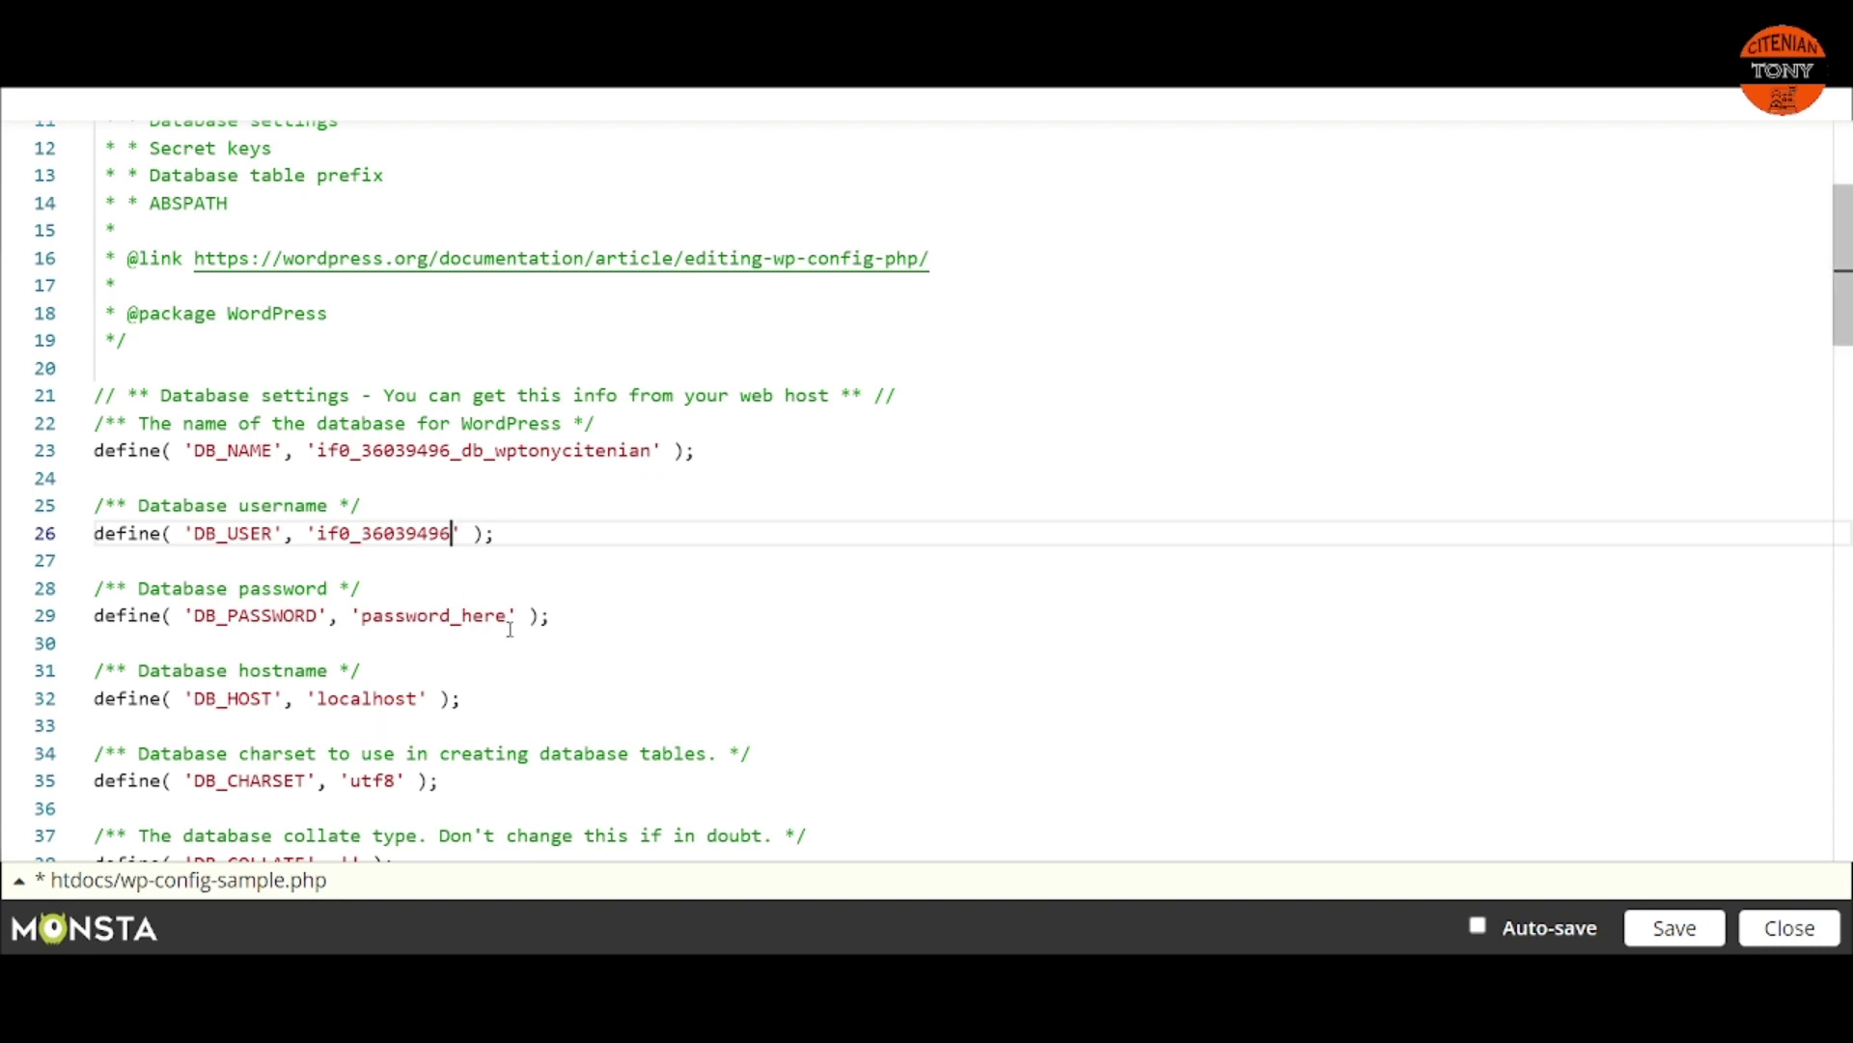
pyautogui.moveTo(506, 615); pyautogui.dragTo(363, 617)
pyautogui.rightClick(388, 617)
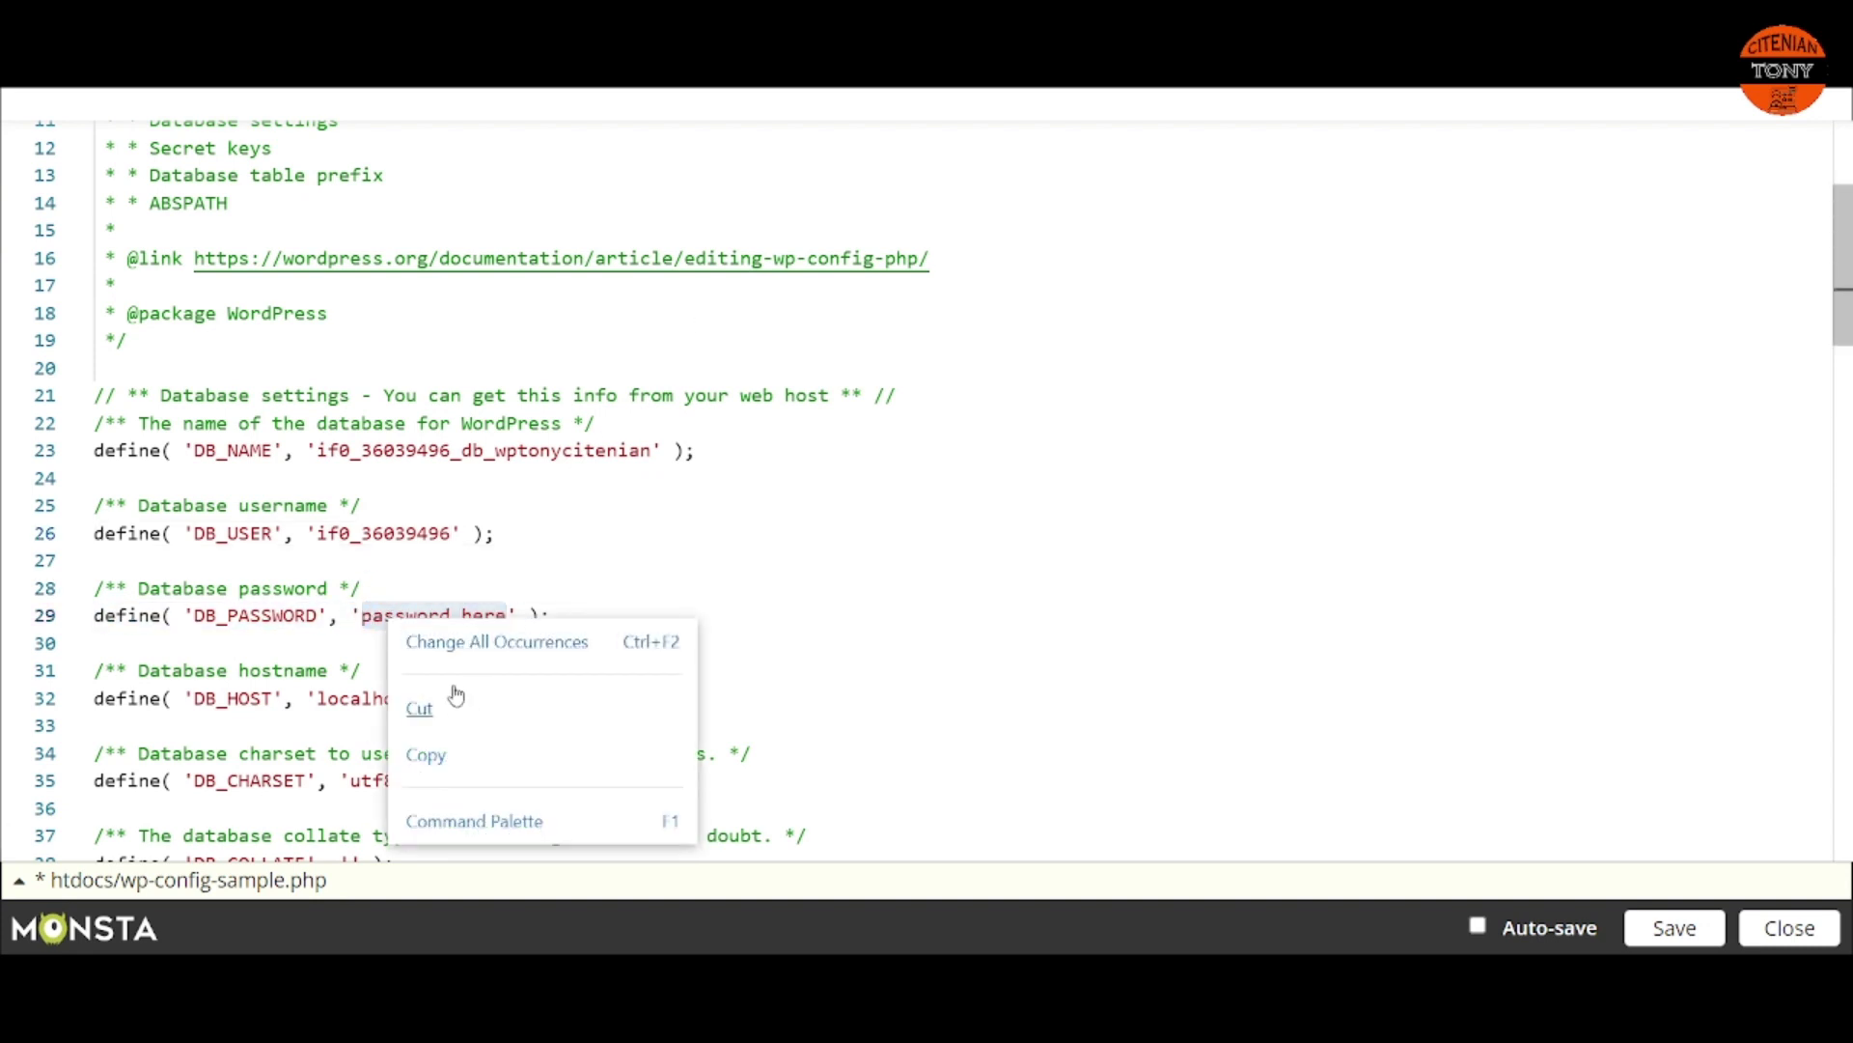
pyautogui.click(526, 553)
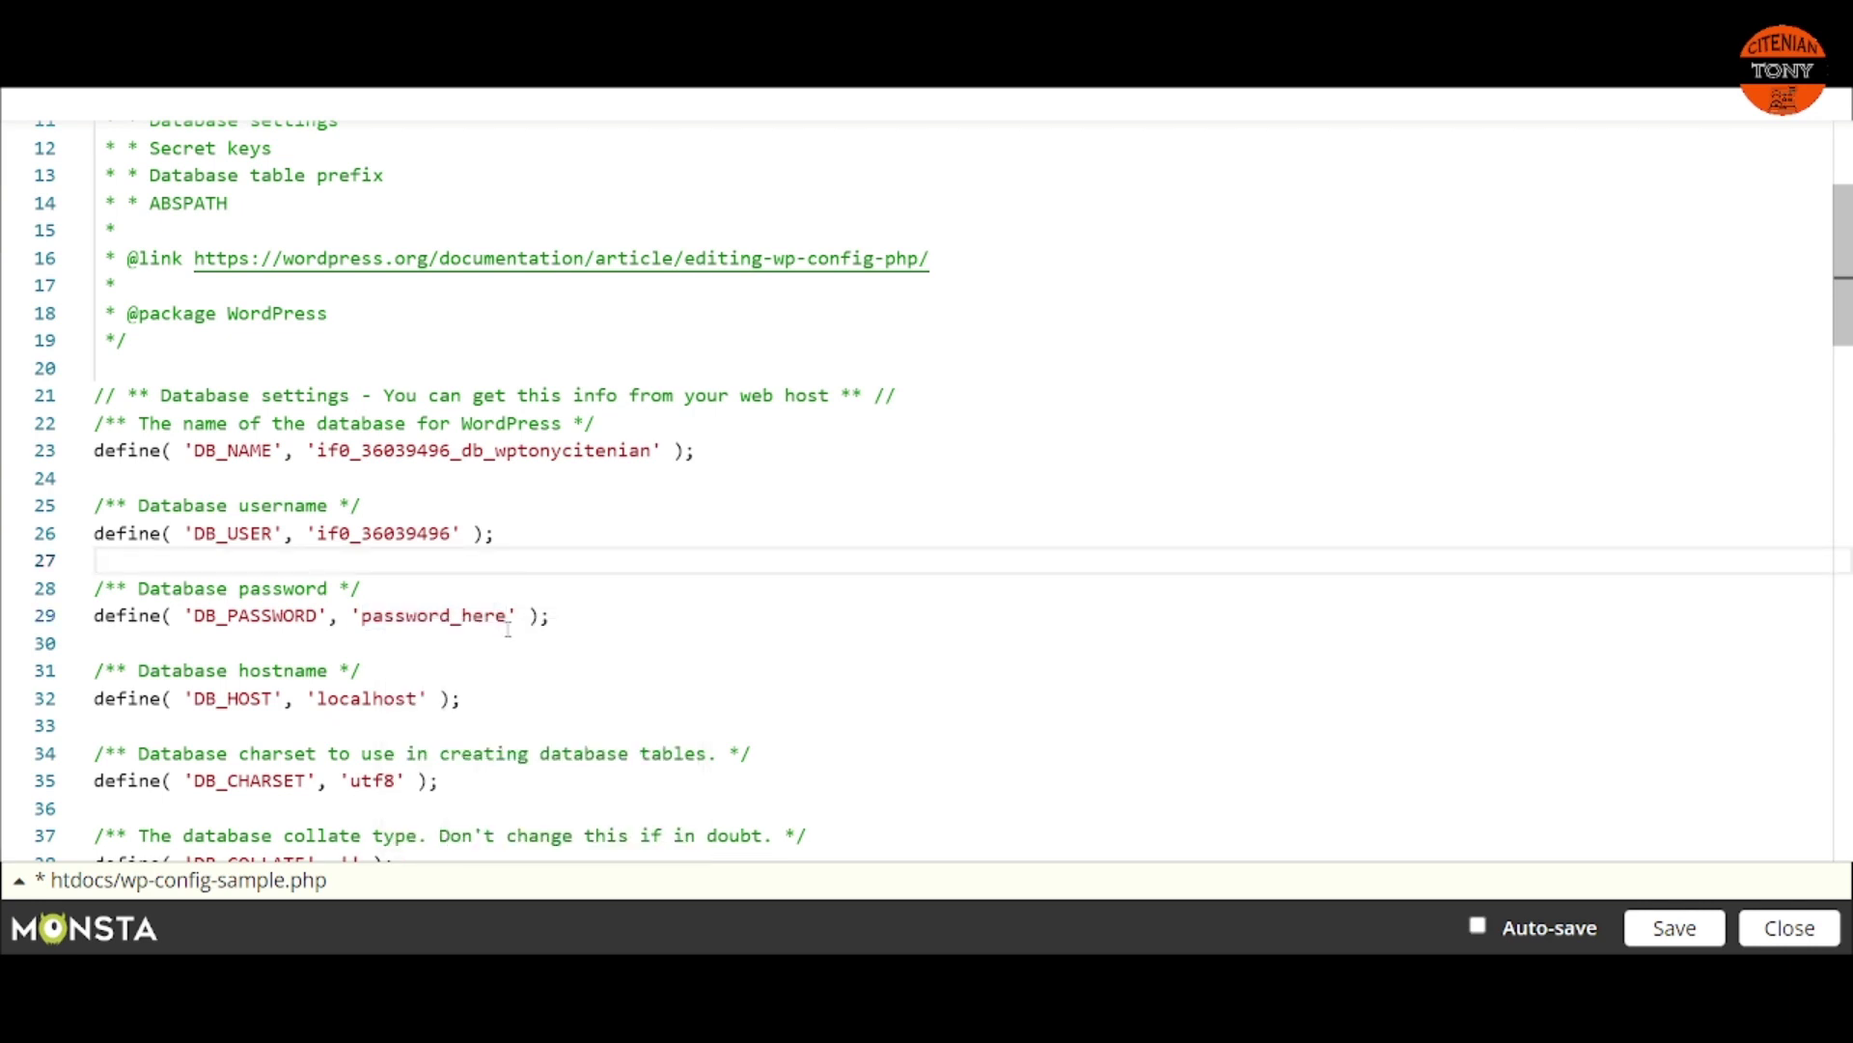
pyautogui.moveTo(507, 618); pyautogui.dragTo(364, 618)
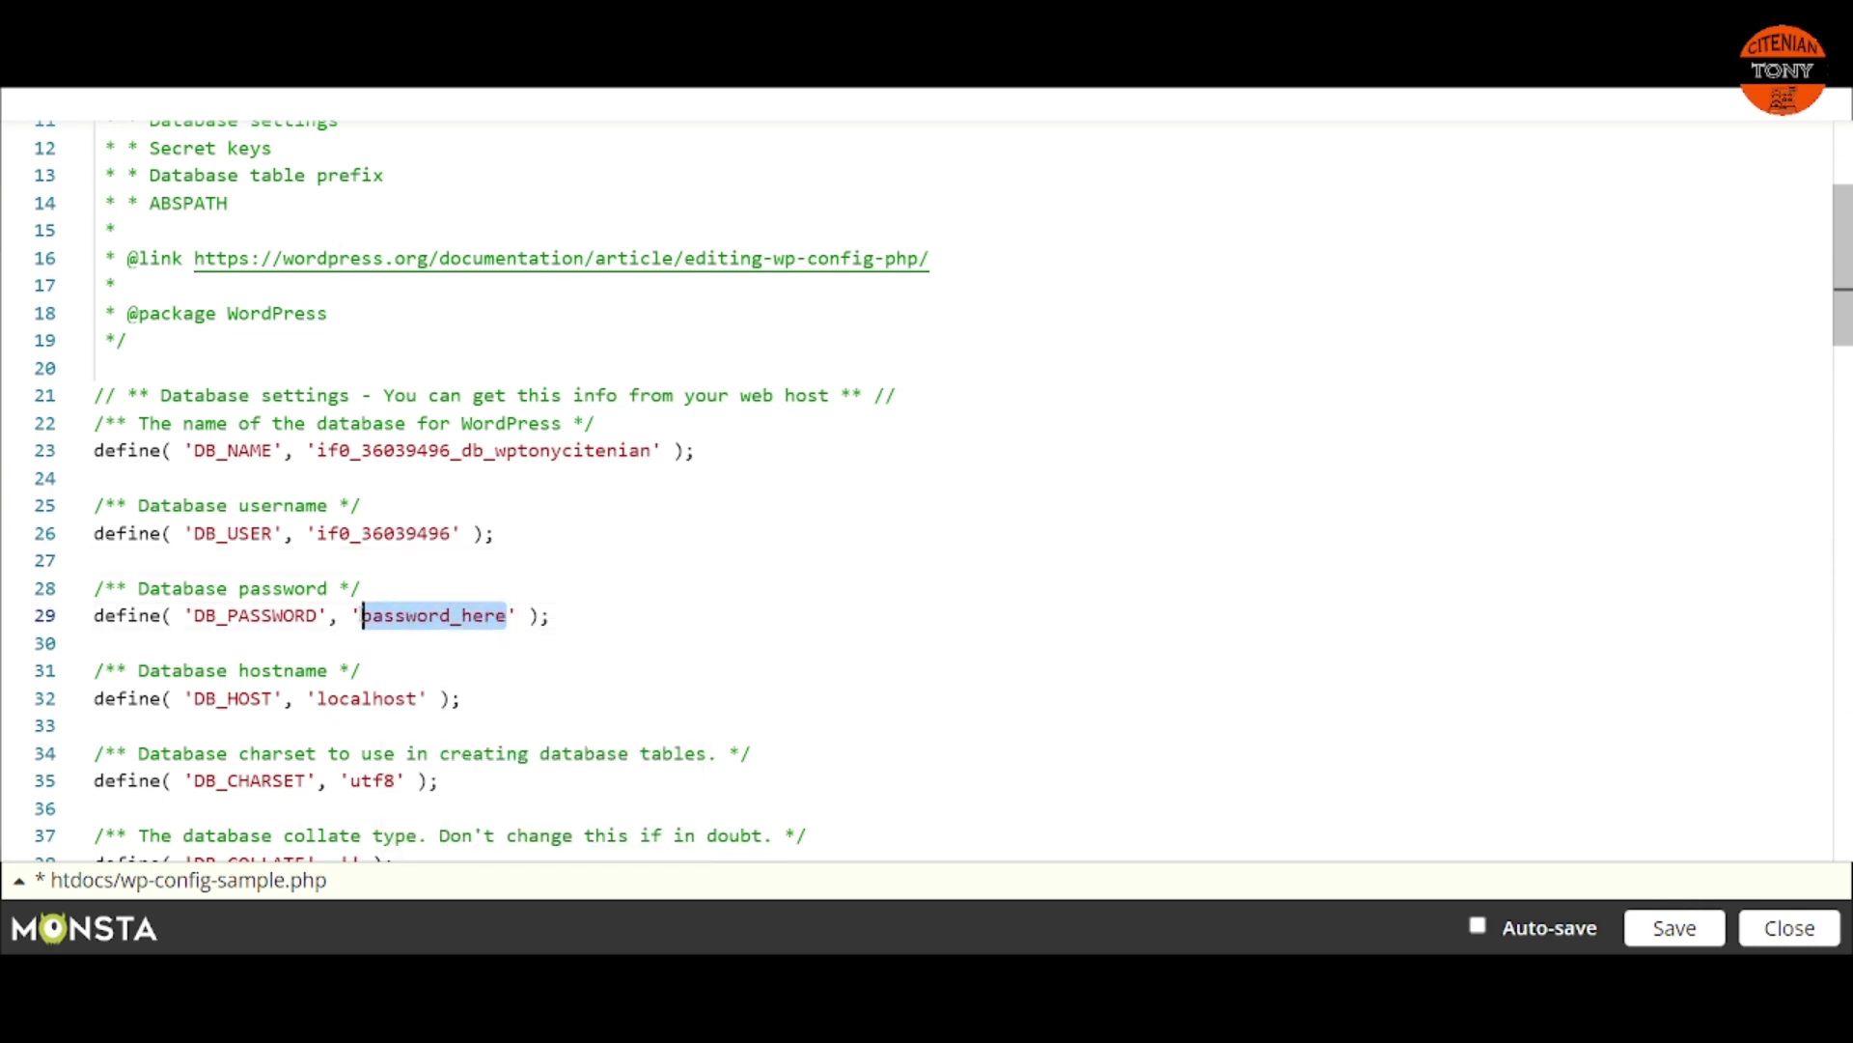
pyautogui.hotkey('ctrl', 'v')
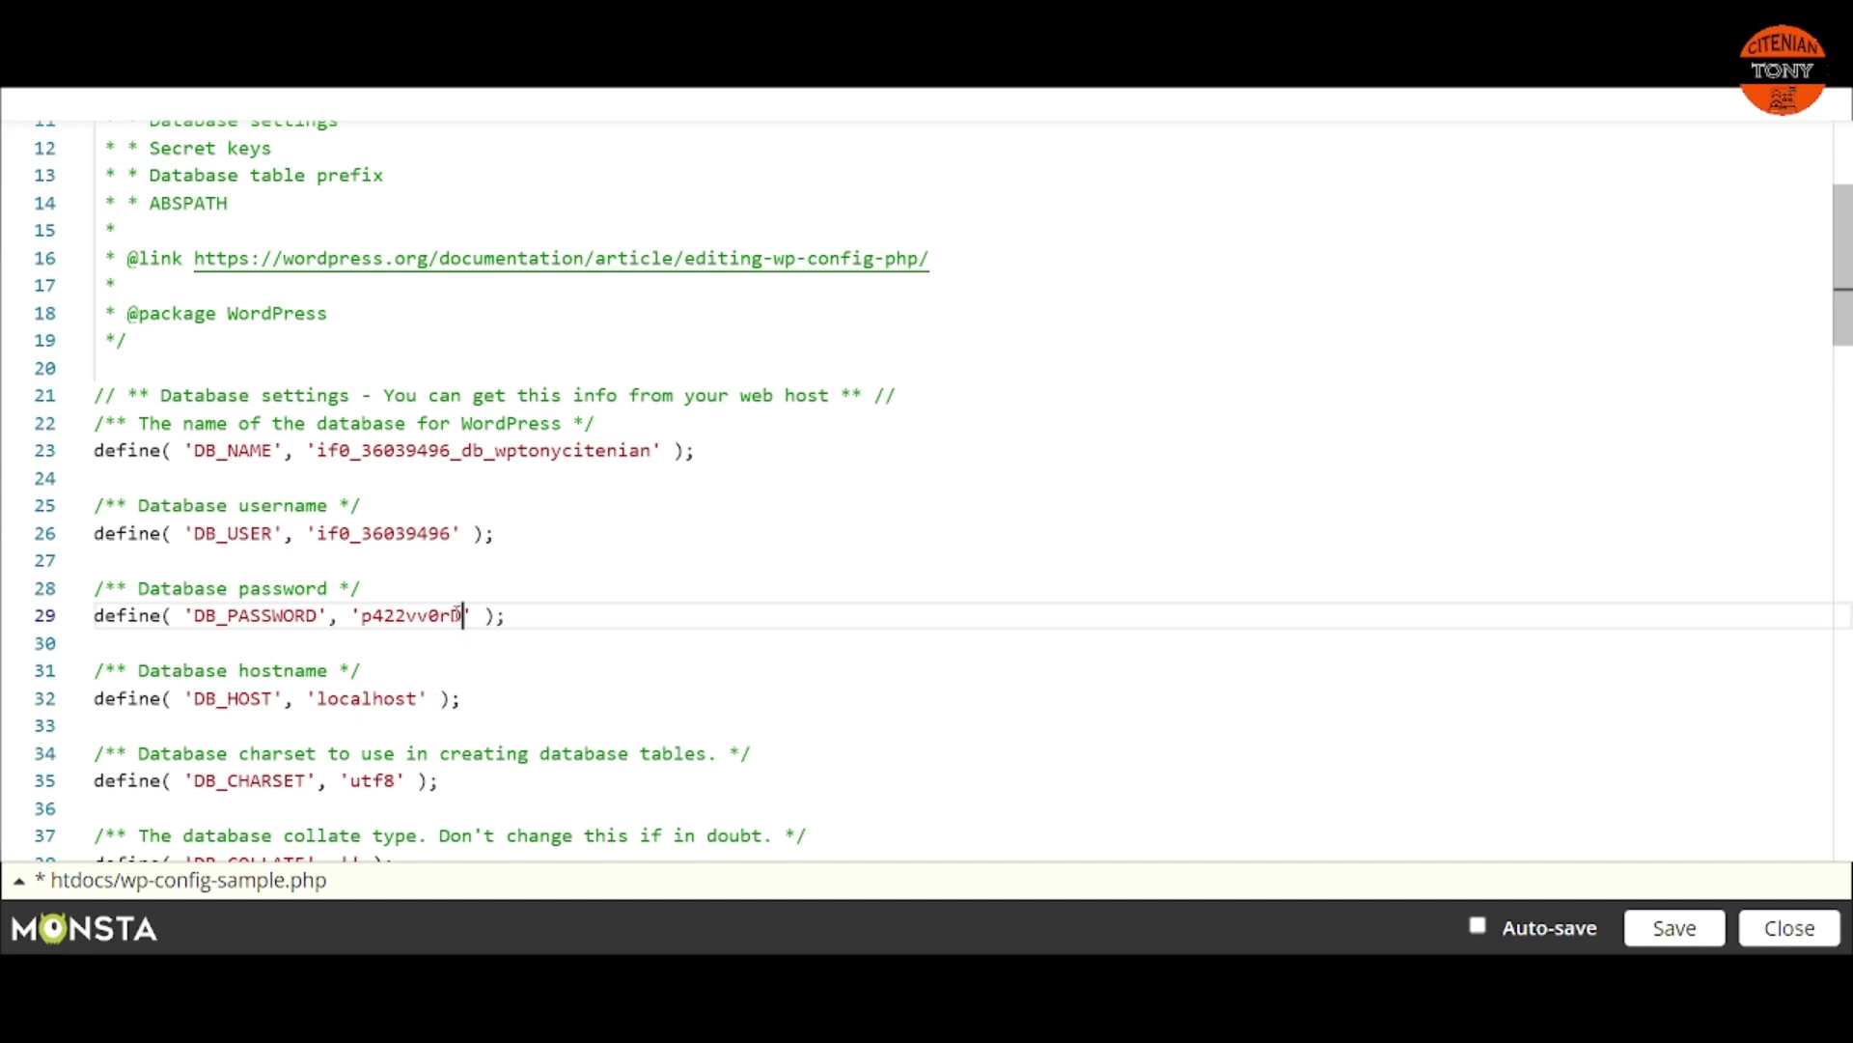
# Step: Copy the MySQL hostname sql109.infinityfree.com from the account's MySQL connection details
pyautogui.click(483, 48)
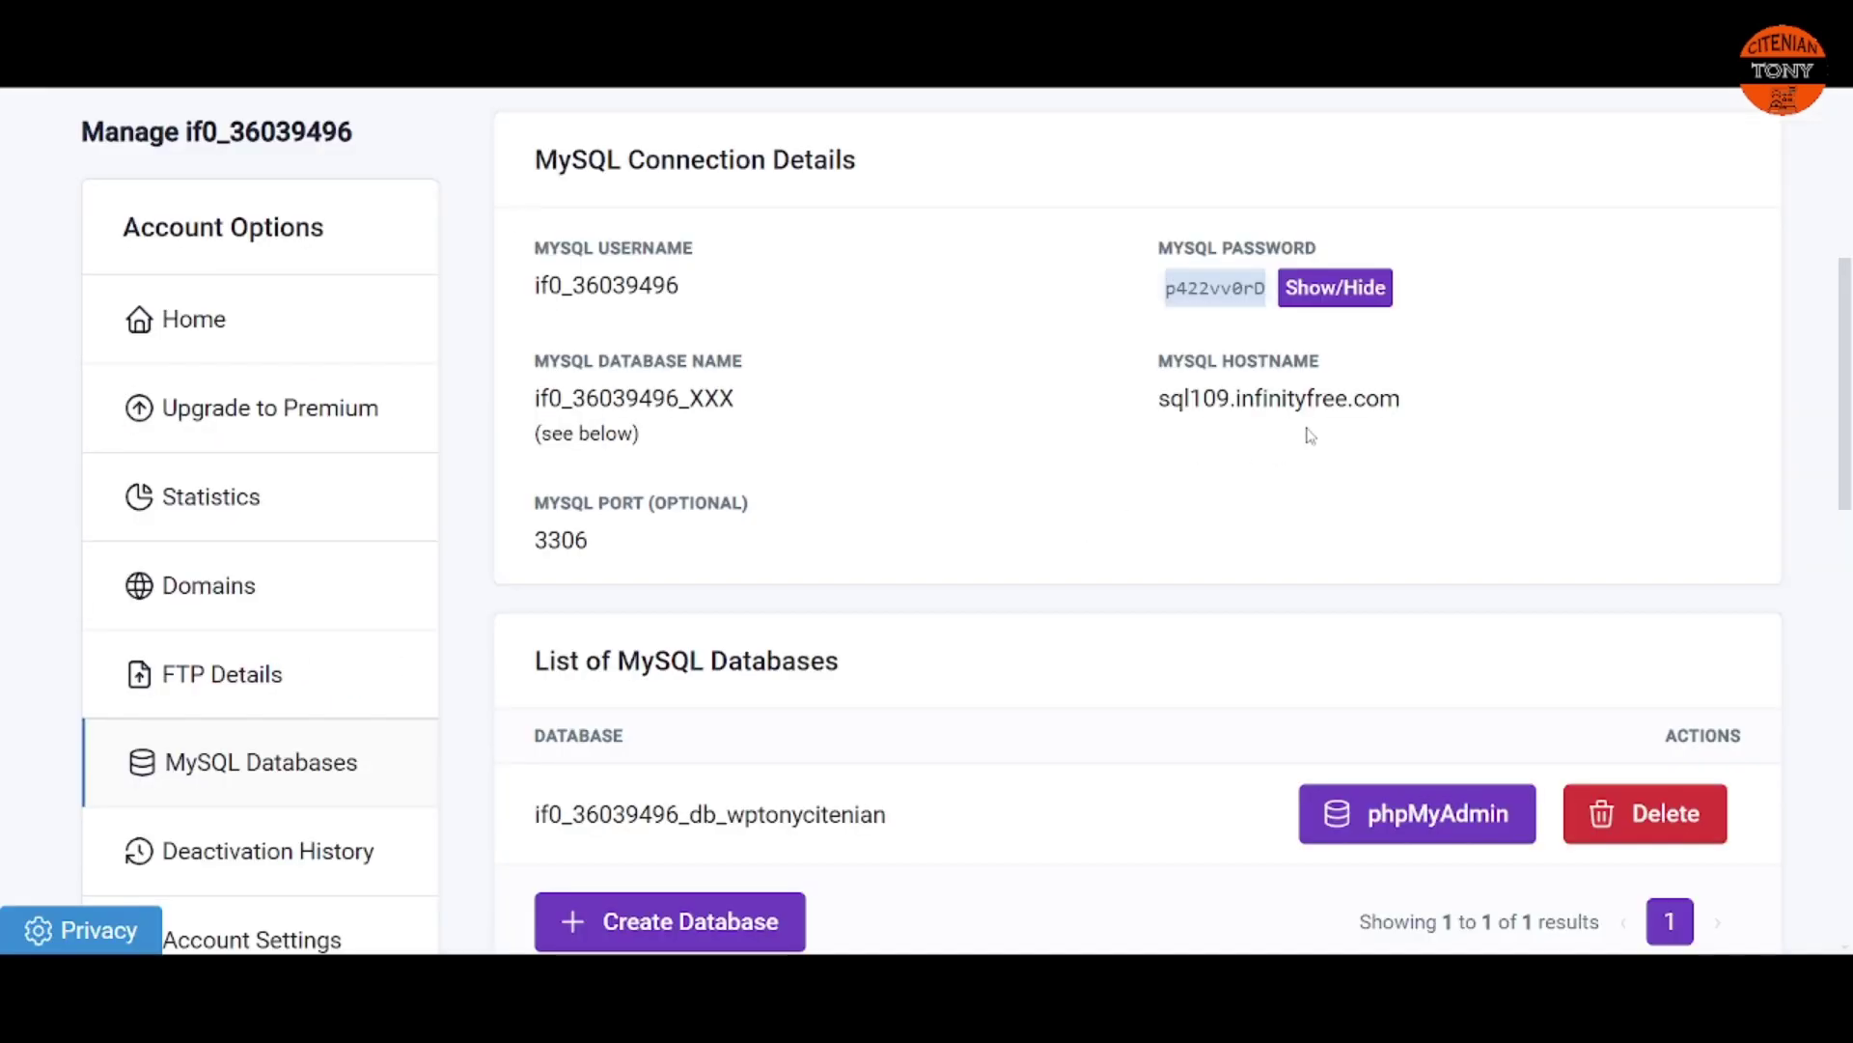
pyautogui.moveTo(1425, 405); pyautogui.dragTo(1170, 394)
pyautogui.rightClick(1218, 395)
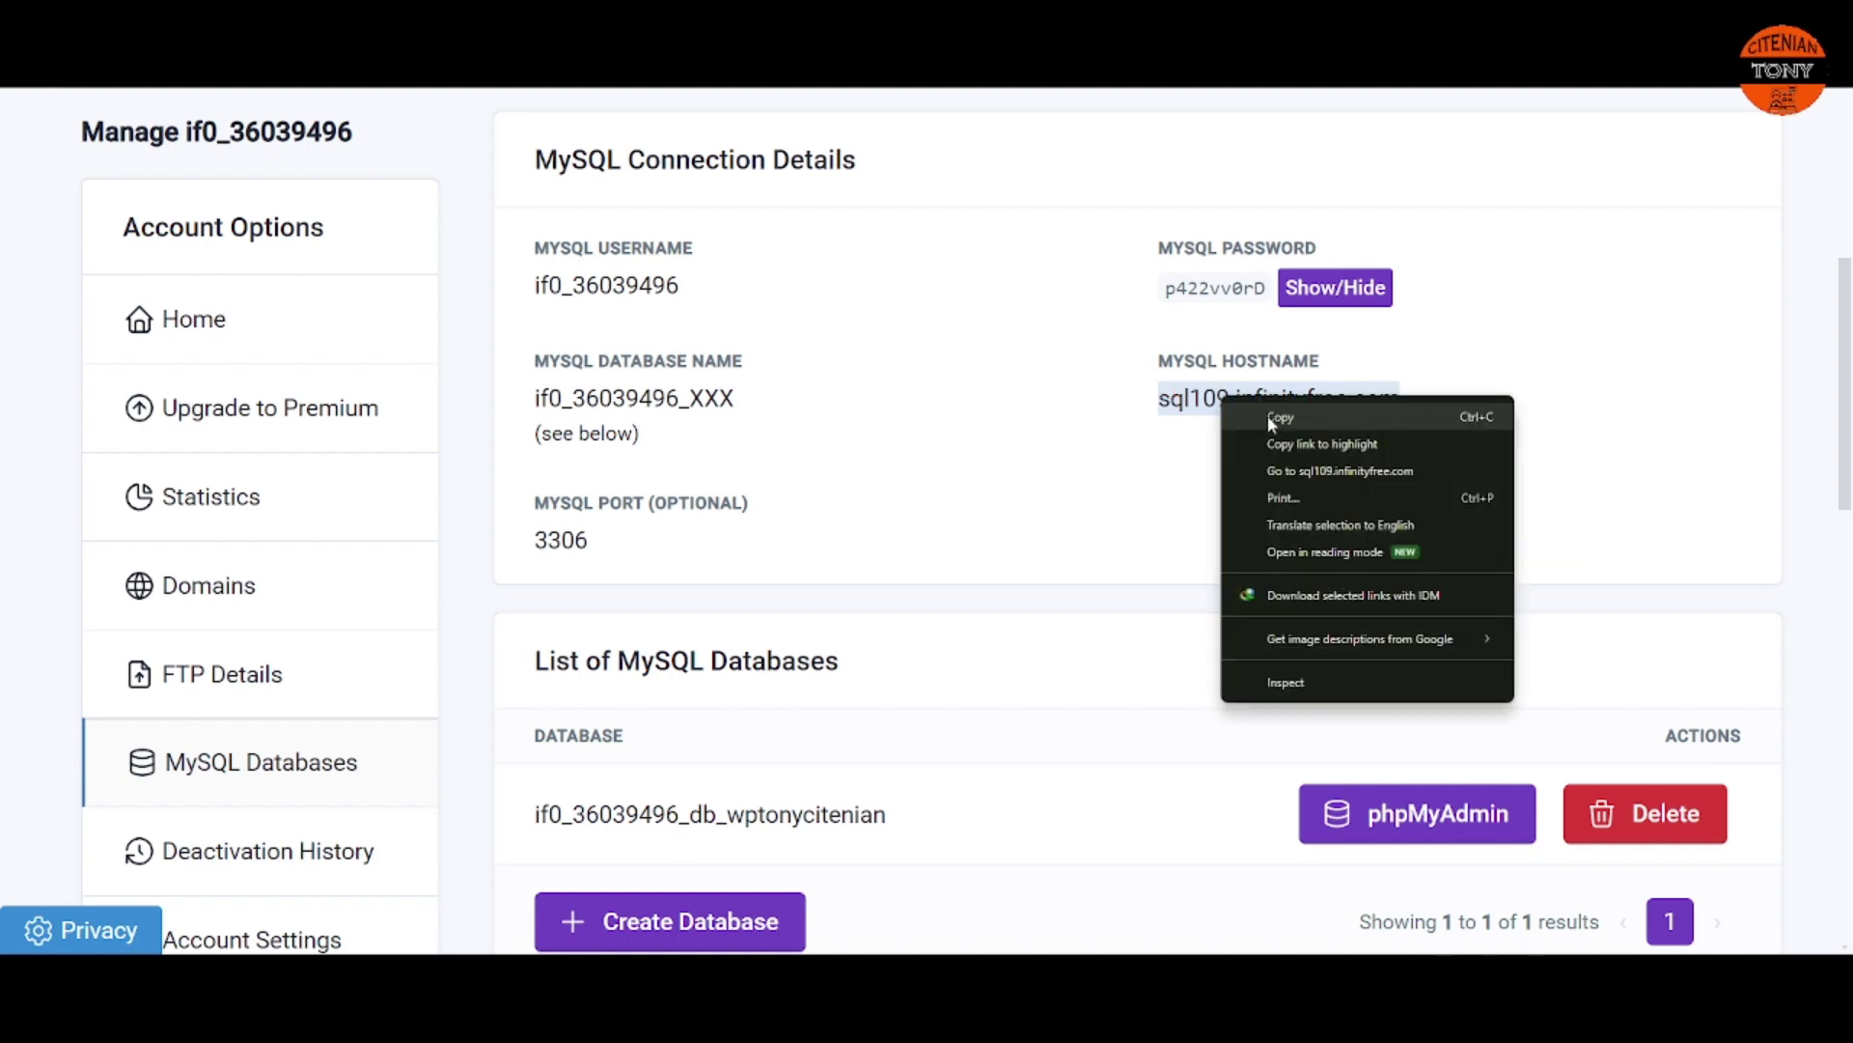
pyautogui.click(1263, 417)
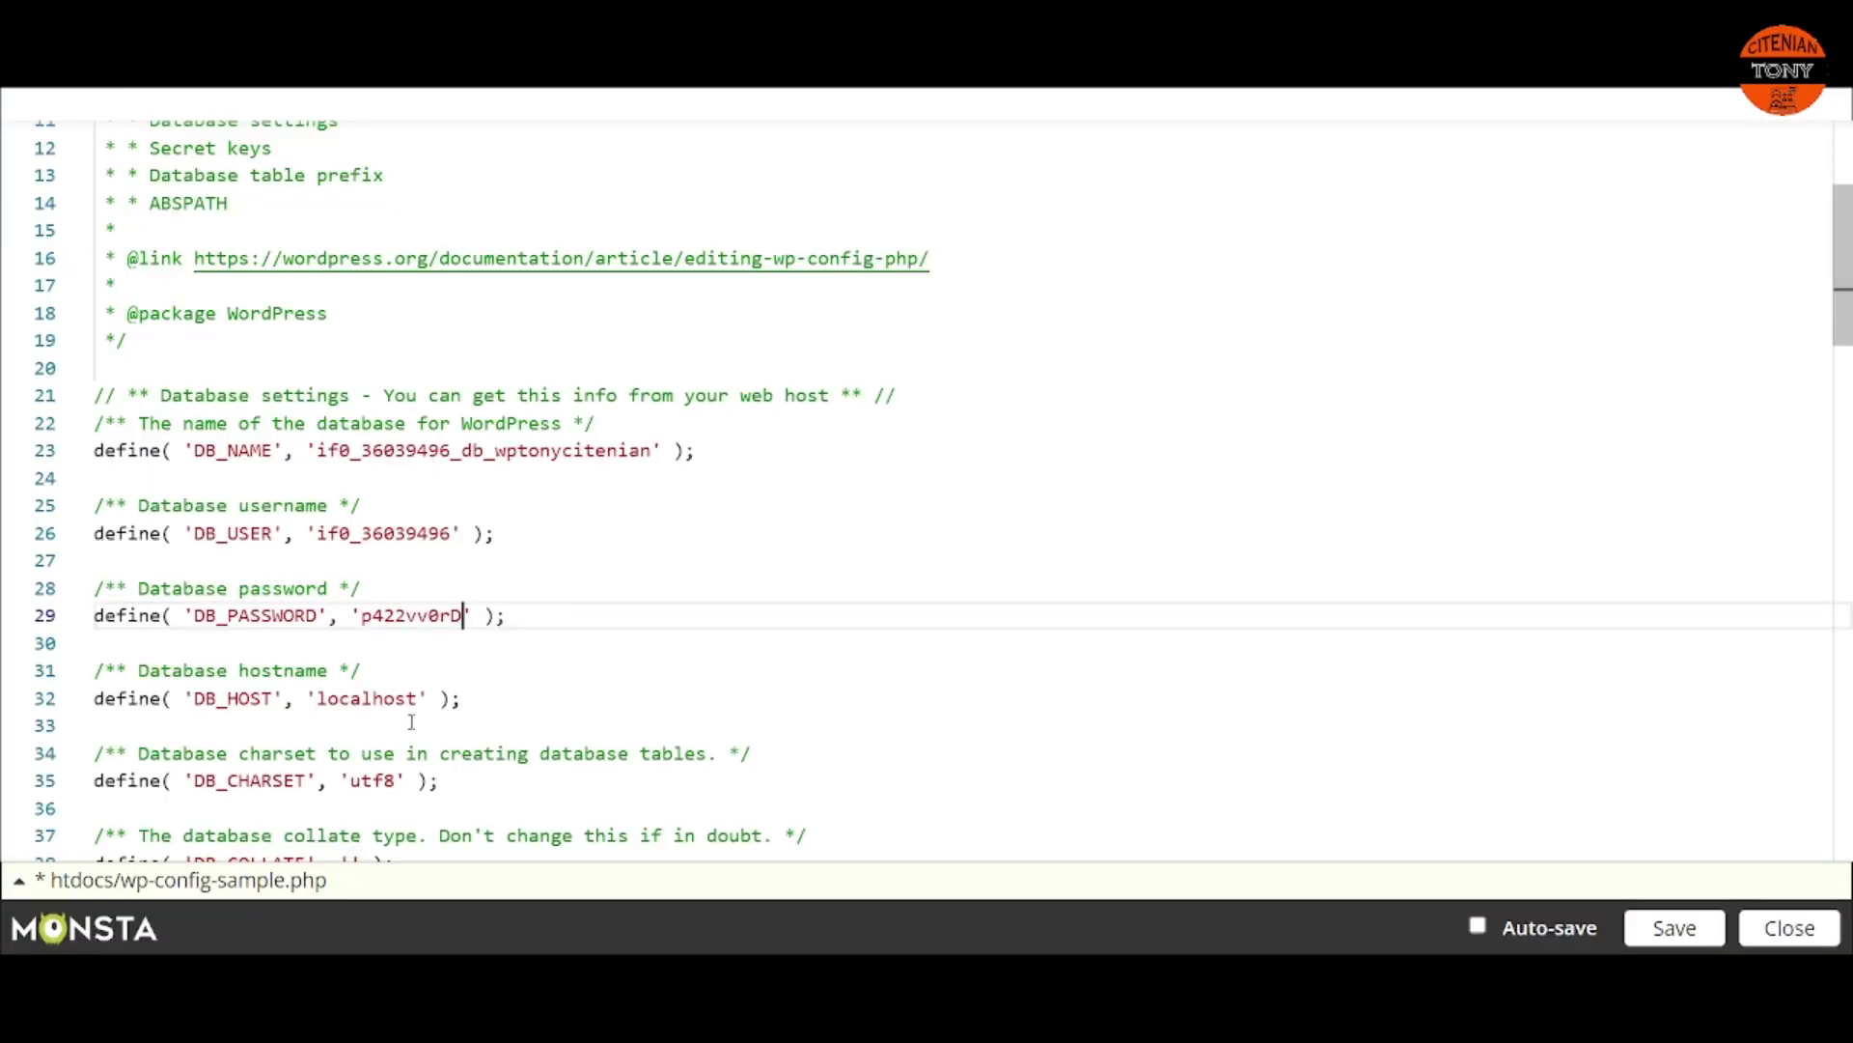
# Step: Replace the DB_HOST value localhost in wp-config-sample.php with the copied hostname sql109.infinityfree.com
pyautogui.moveTo(418, 698); pyautogui.dragTo(320, 696)
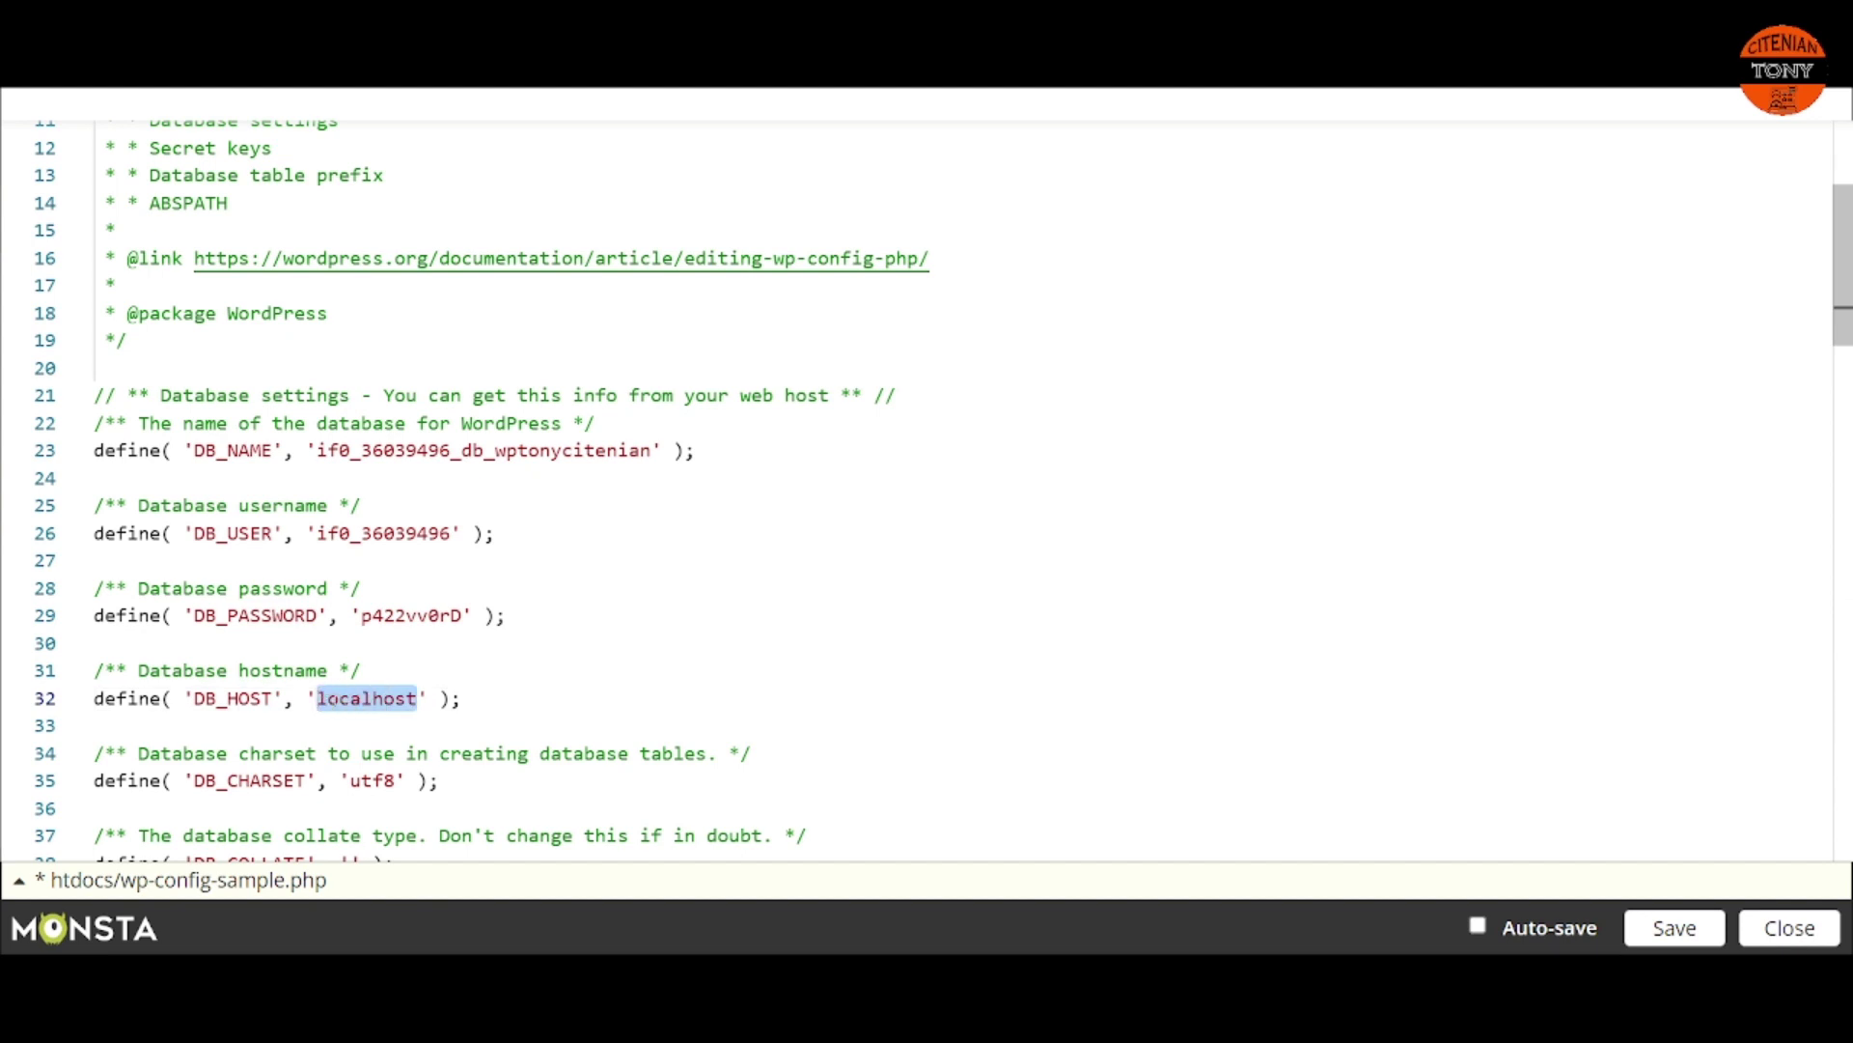
pyautogui.rightClick(330, 698)
pyautogui.click(560, 620)
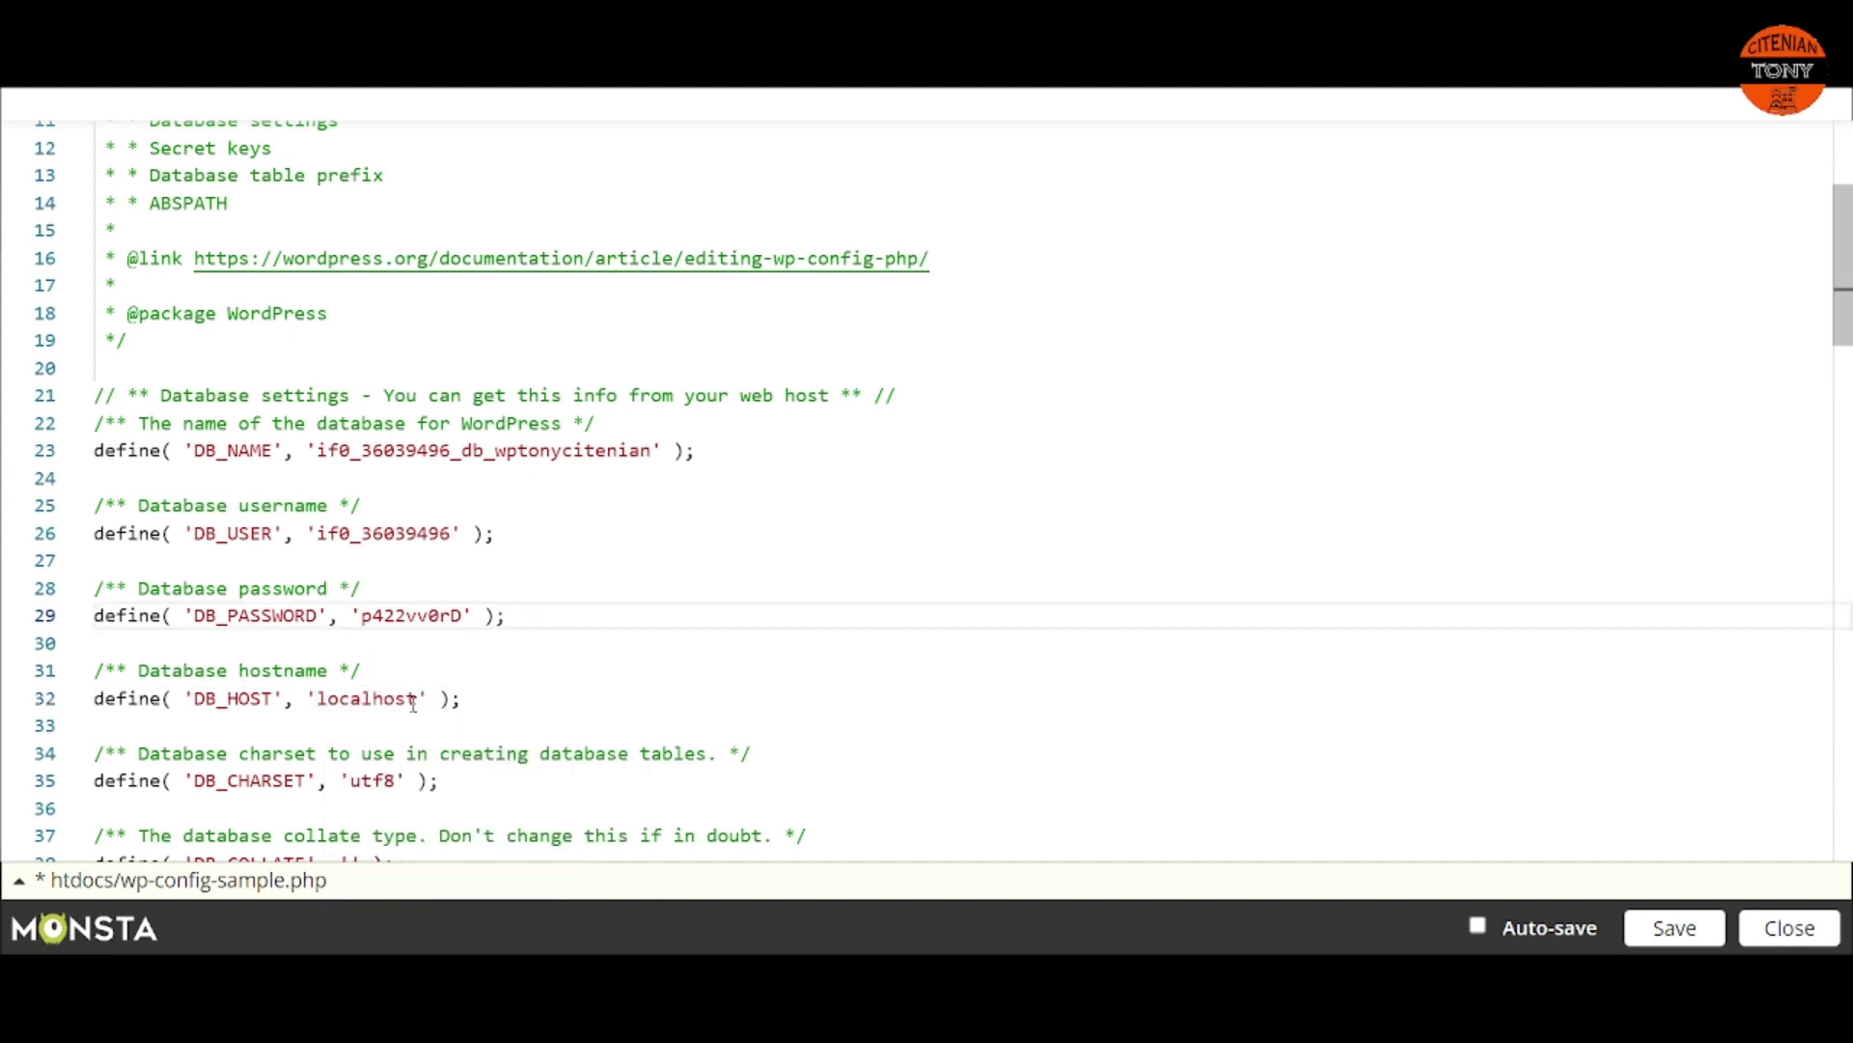
pyautogui.click(426, 698)
pyautogui.press('BackSpace')
pyautogui.press('BackSpace')
pyautogui.press('BackSpace')
pyautogui.press('BackSpace')
pyautogui.press('BackSpace')
pyautogui.press('BackSpace')
pyautogui.press('BackSpace')
pyautogui.press('BackSpace')
pyautogui.press('BackSpace')
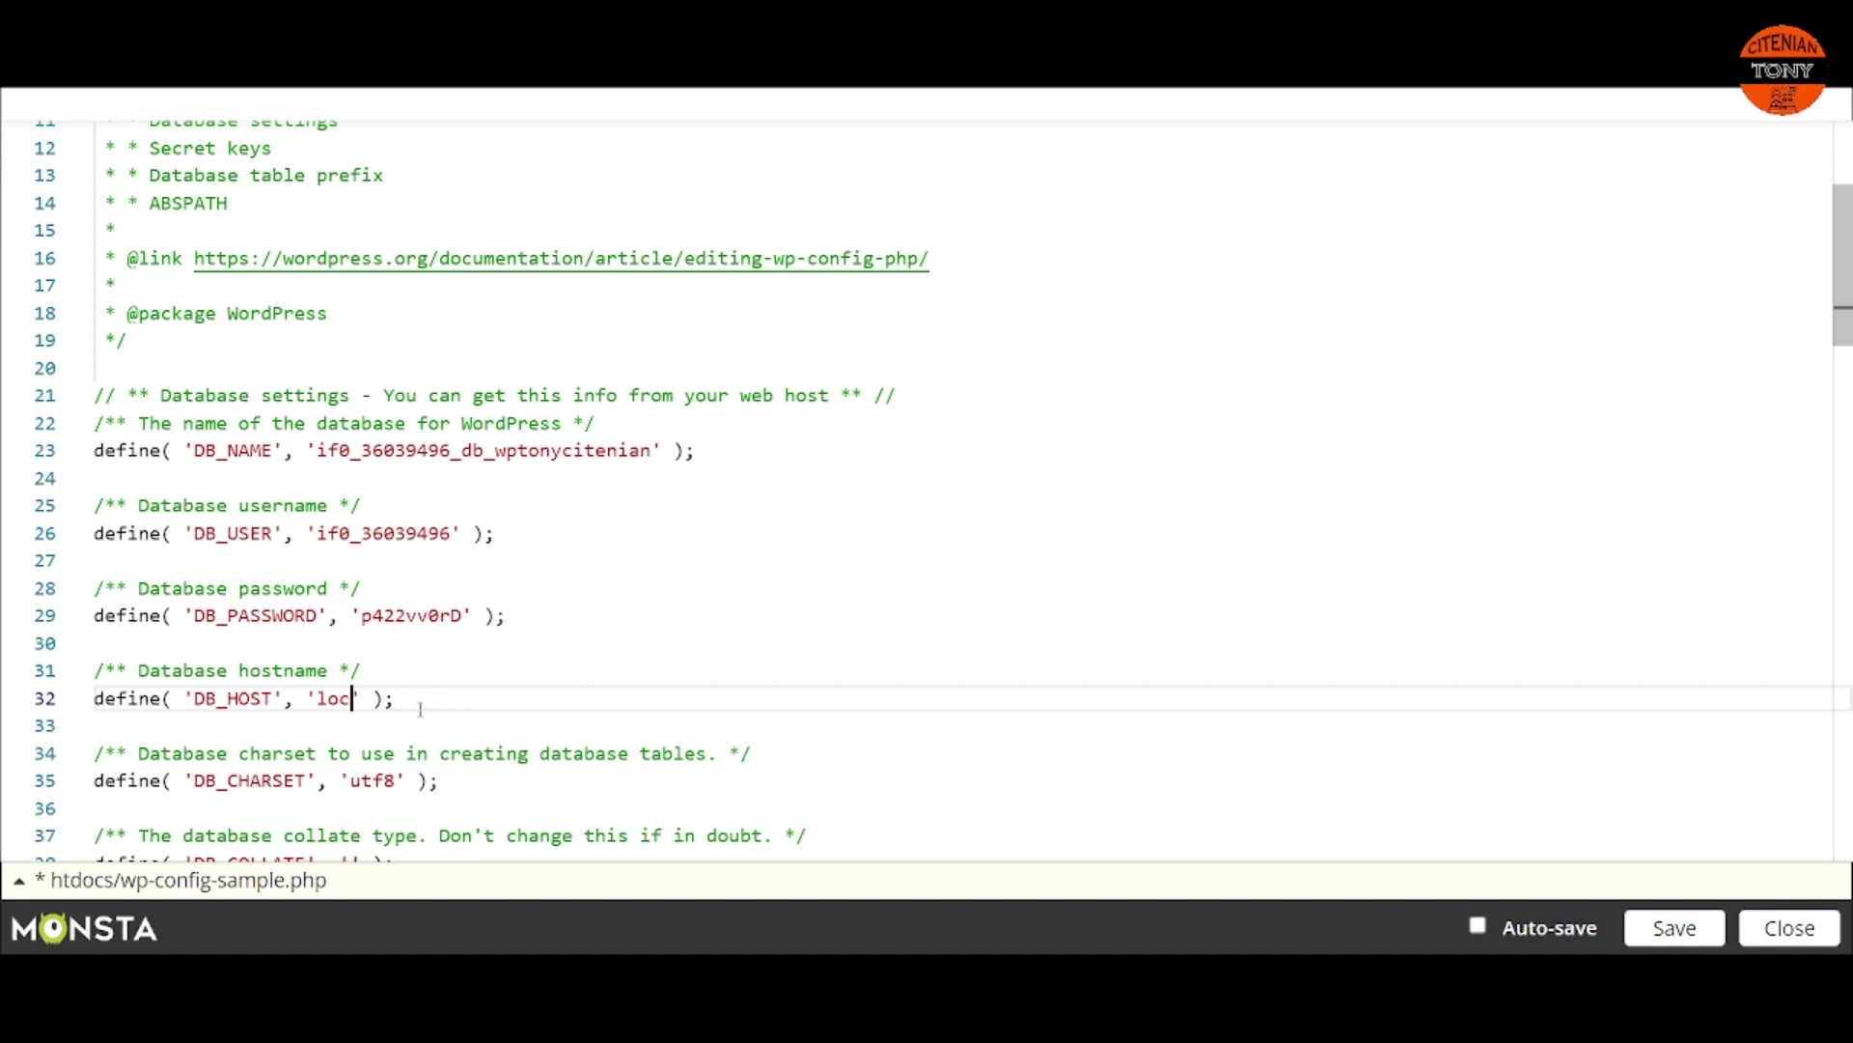
pyautogui.hotkey('ctrl', 'v')
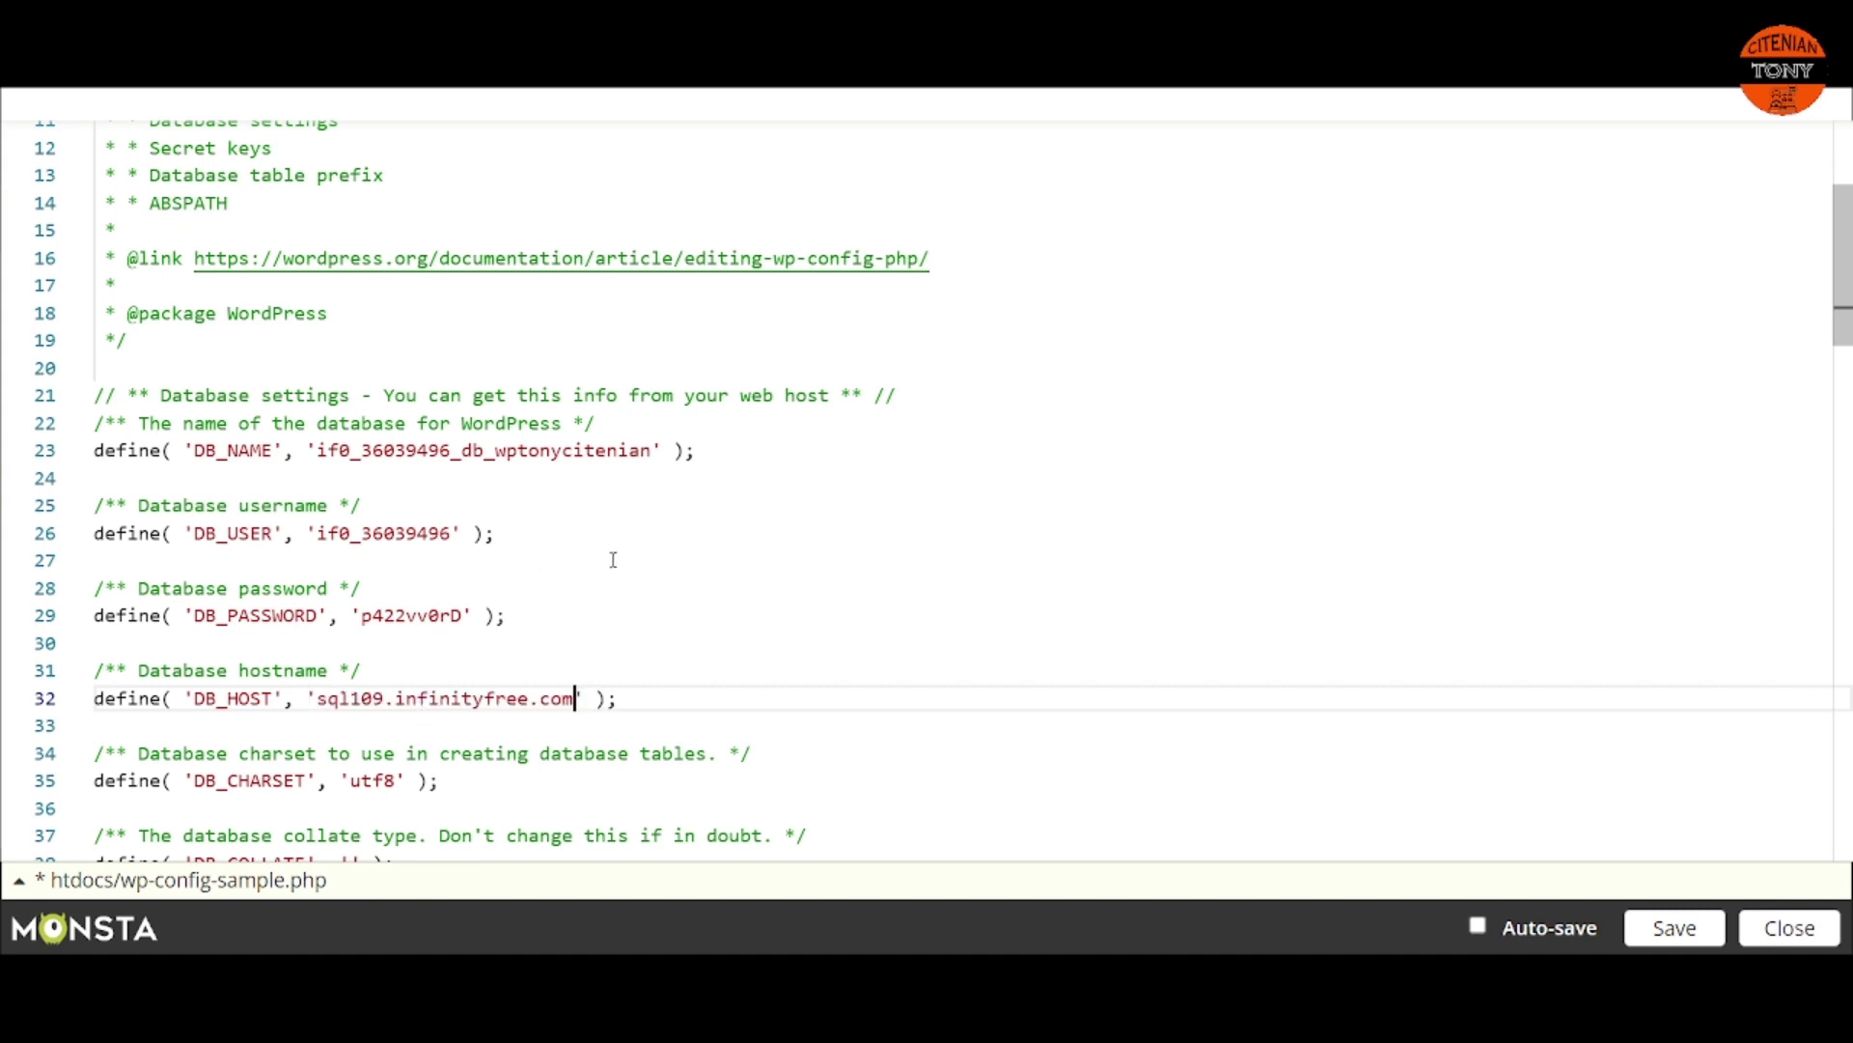
# Step: Save the edited wp-config-sample.php and close the editor
pyautogui.click(903, 629)
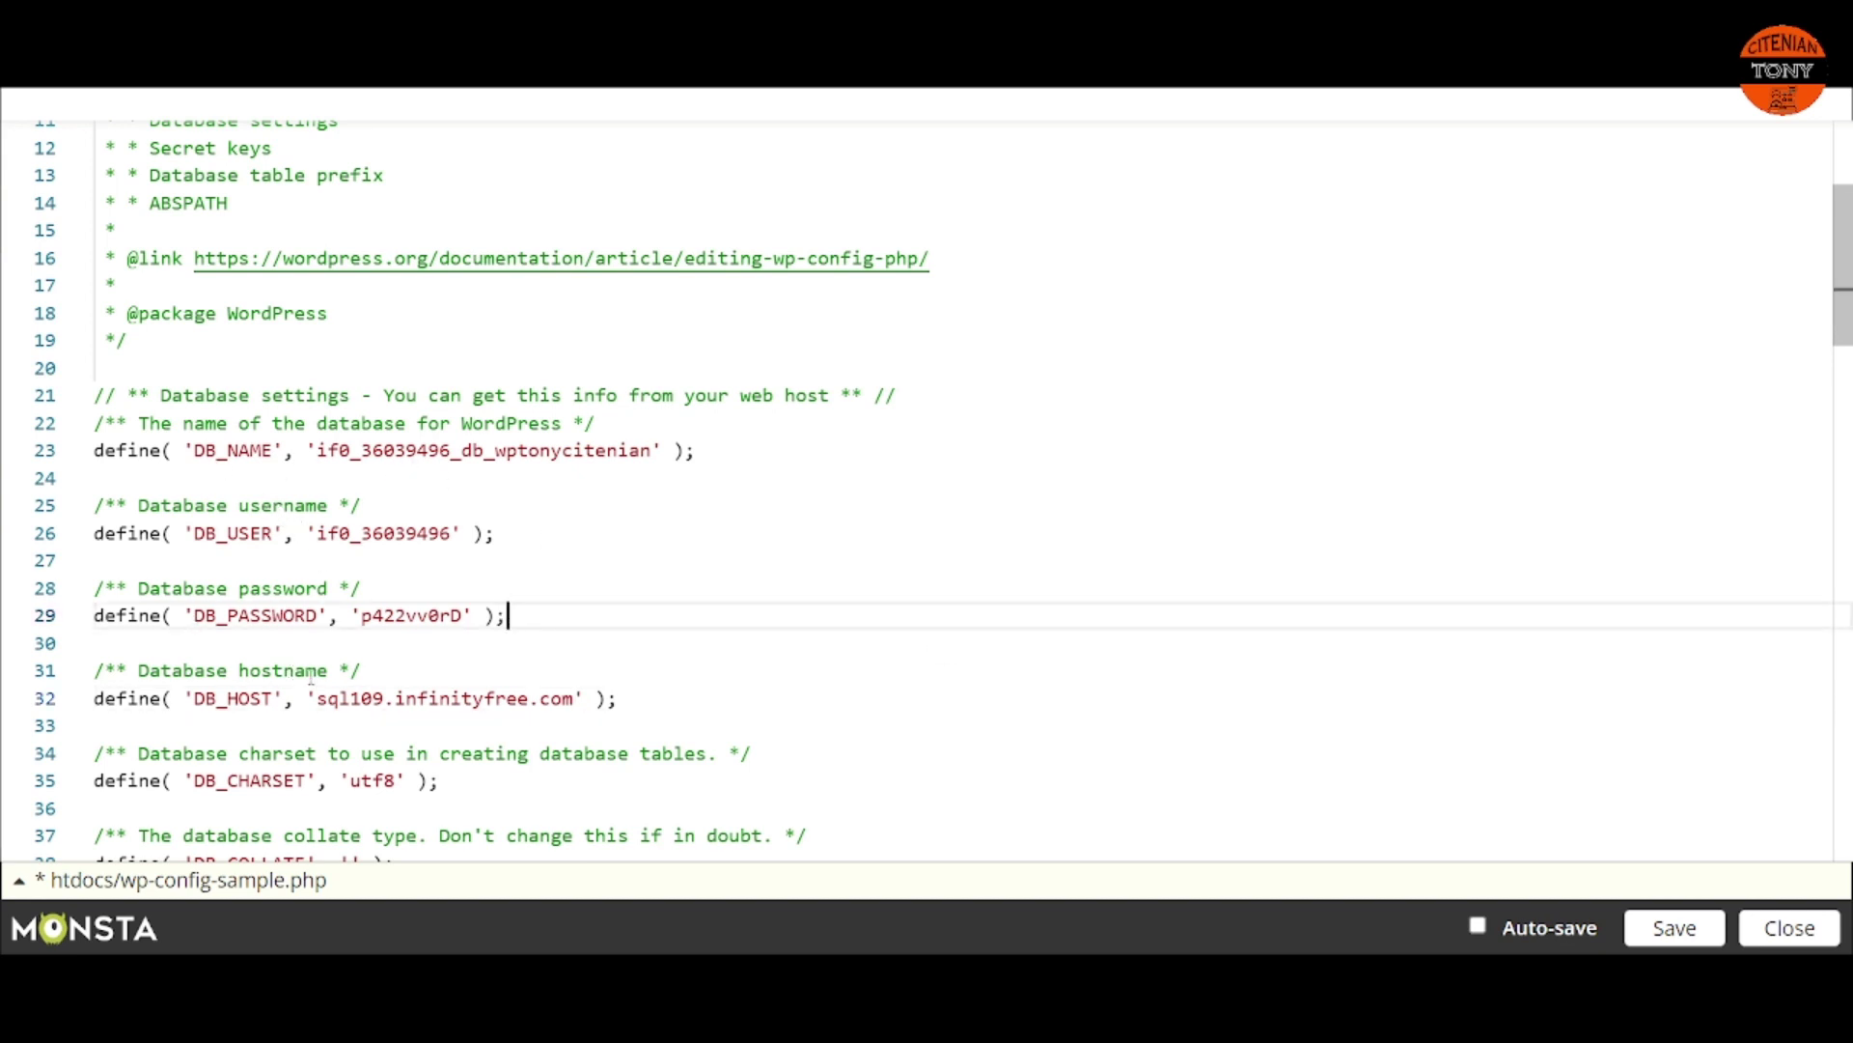
pyautogui.click(1682, 944)
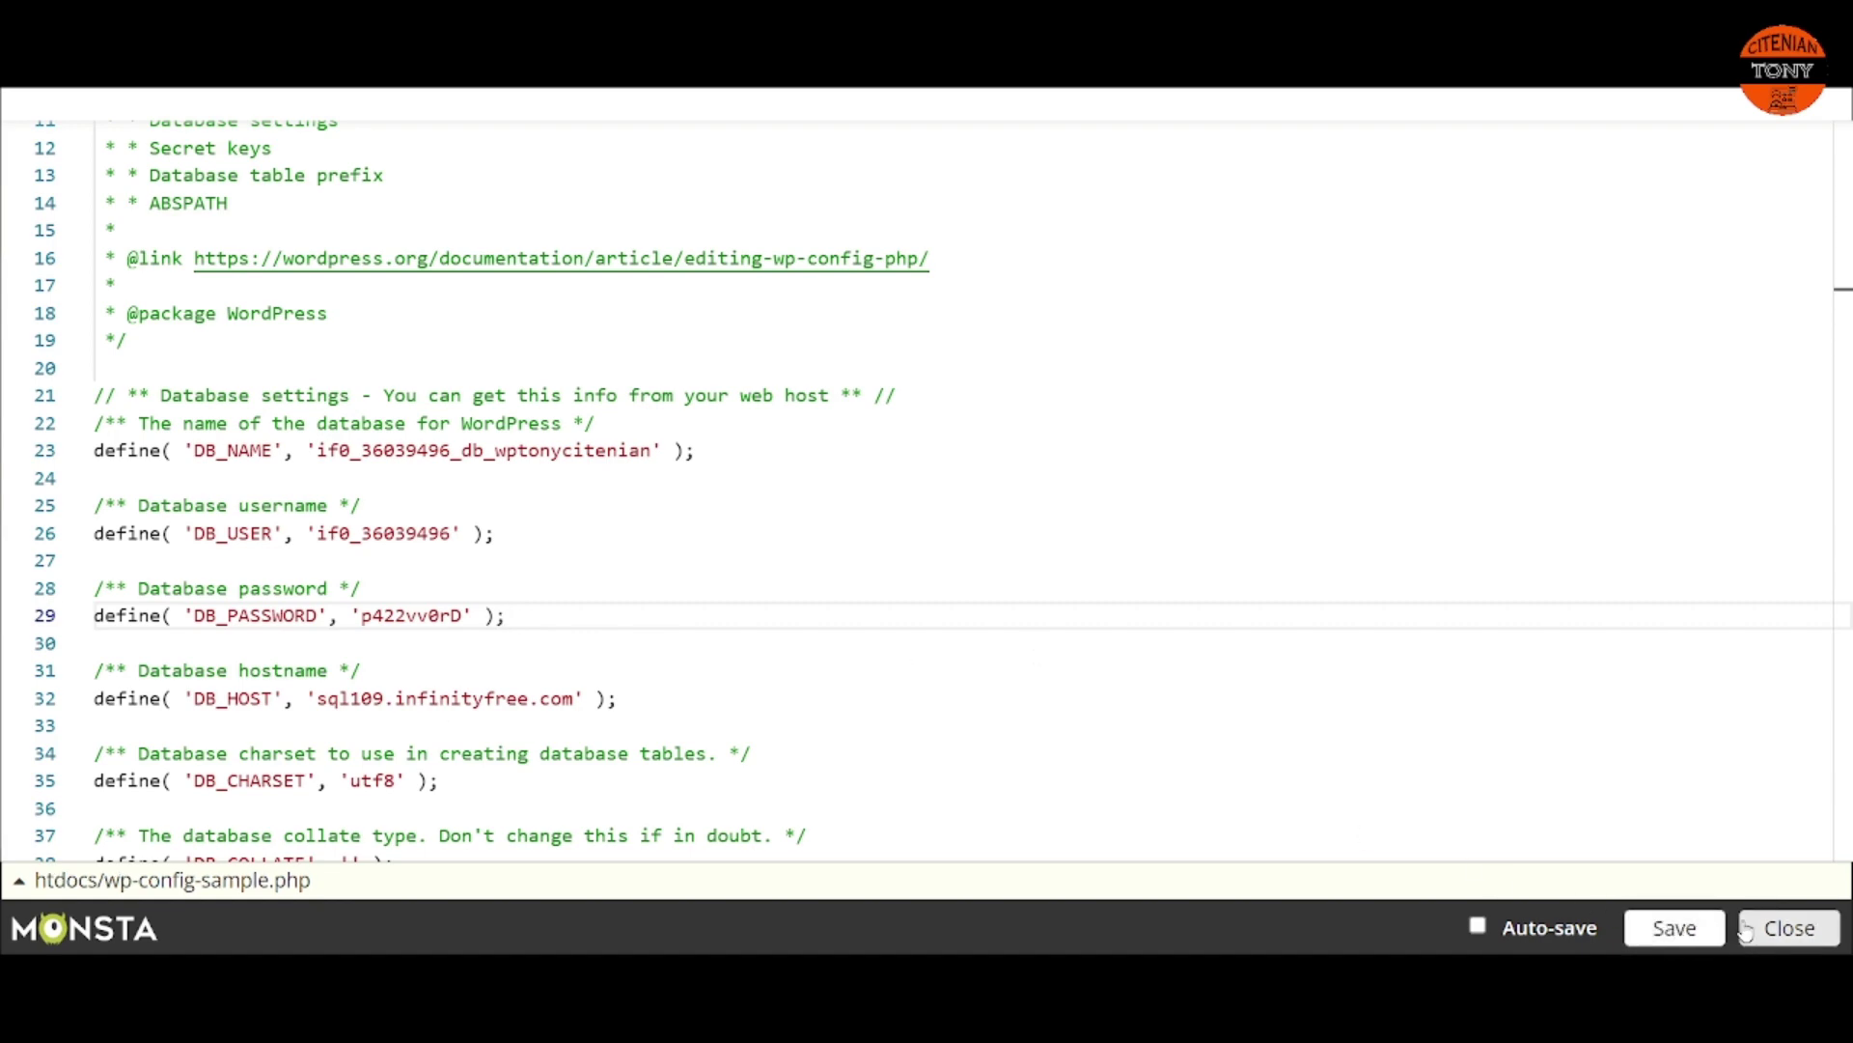
pyautogui.click(1802, 933)
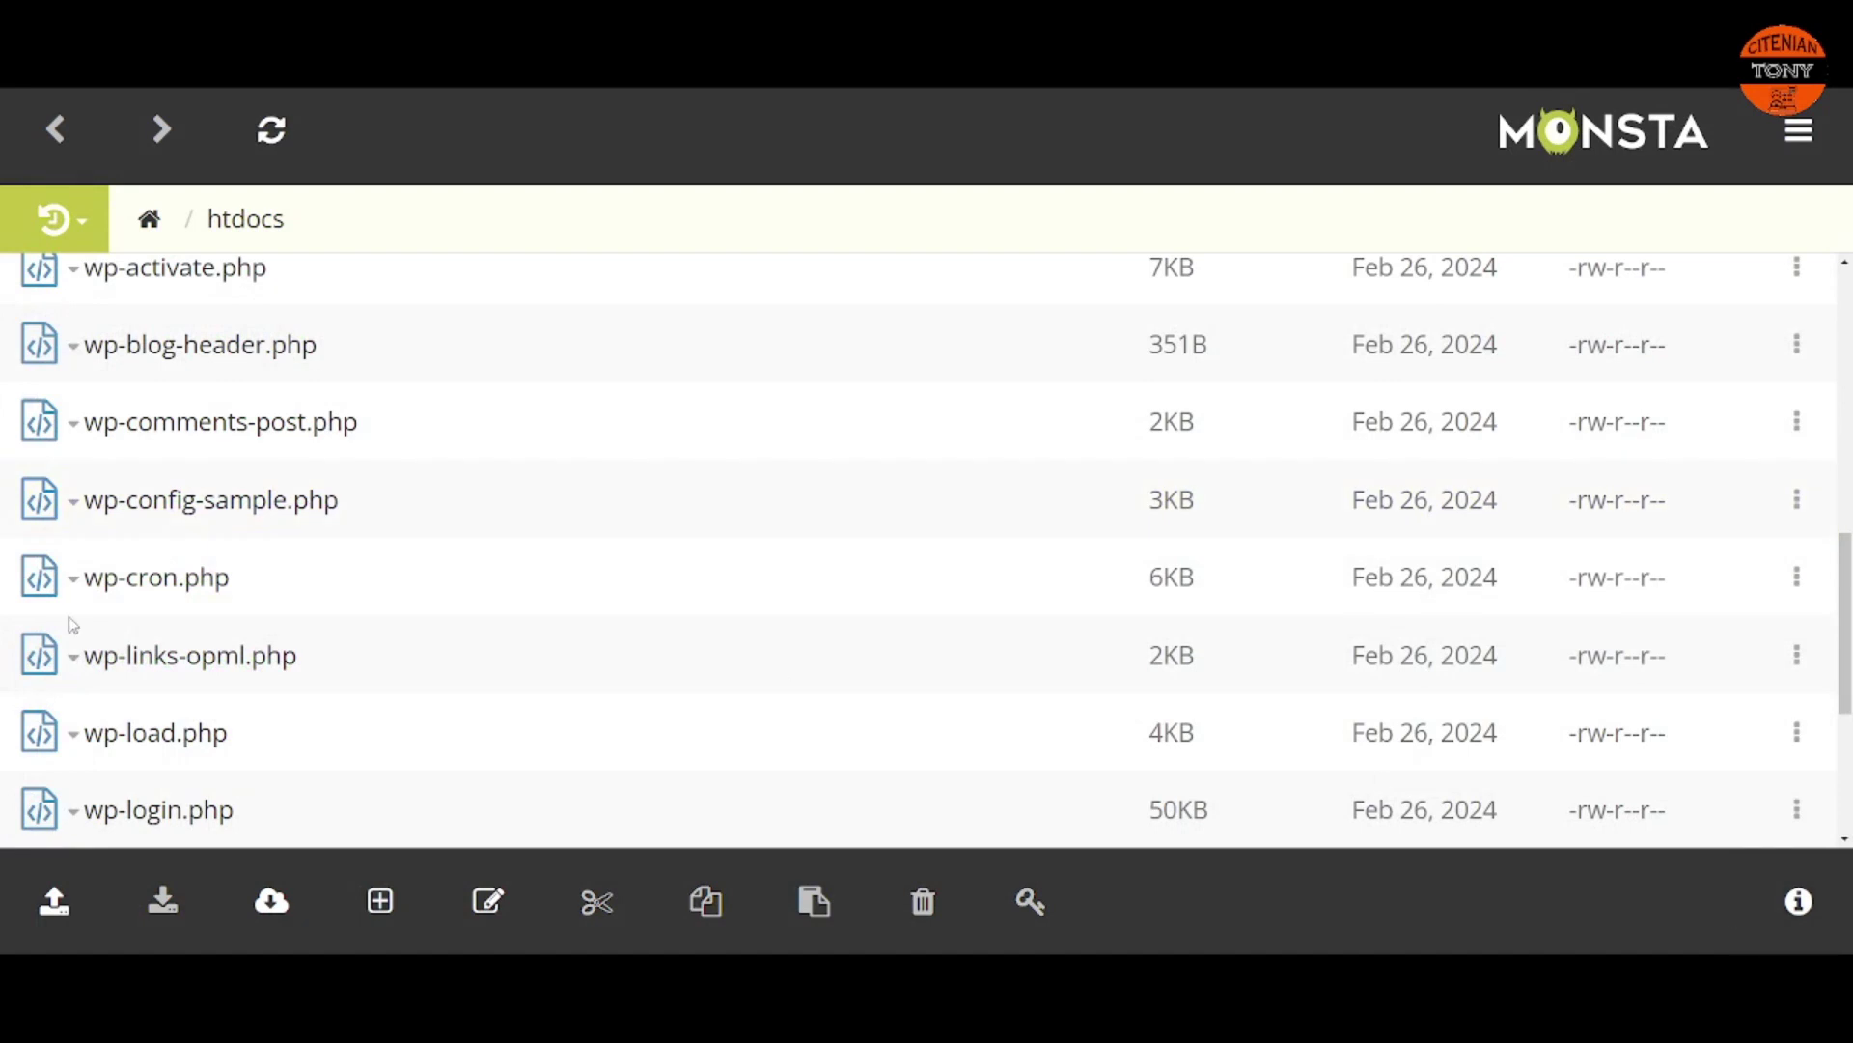
# Step: Rename wp-config-sample.php in the htdocs folder to wp-config.php
pyautogui.rightClick(215, 510)
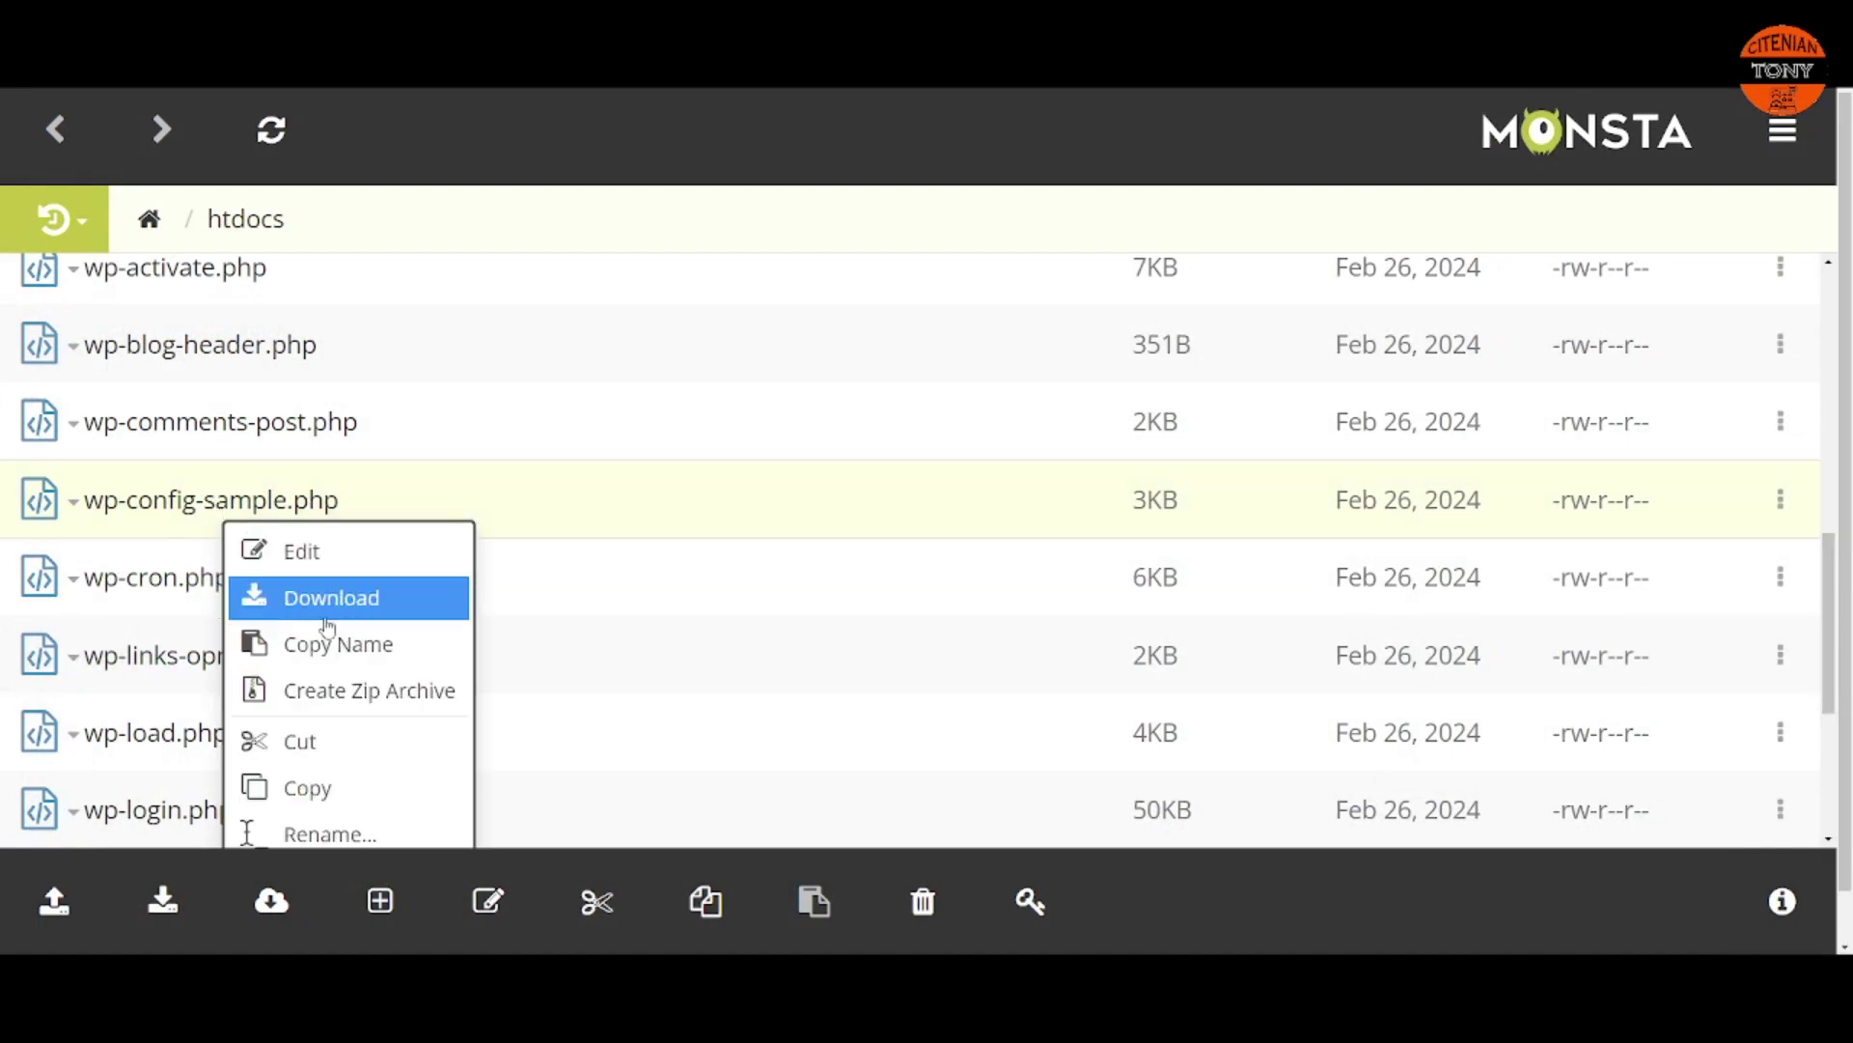
pyautogui.scroll(-1, 351, 803)
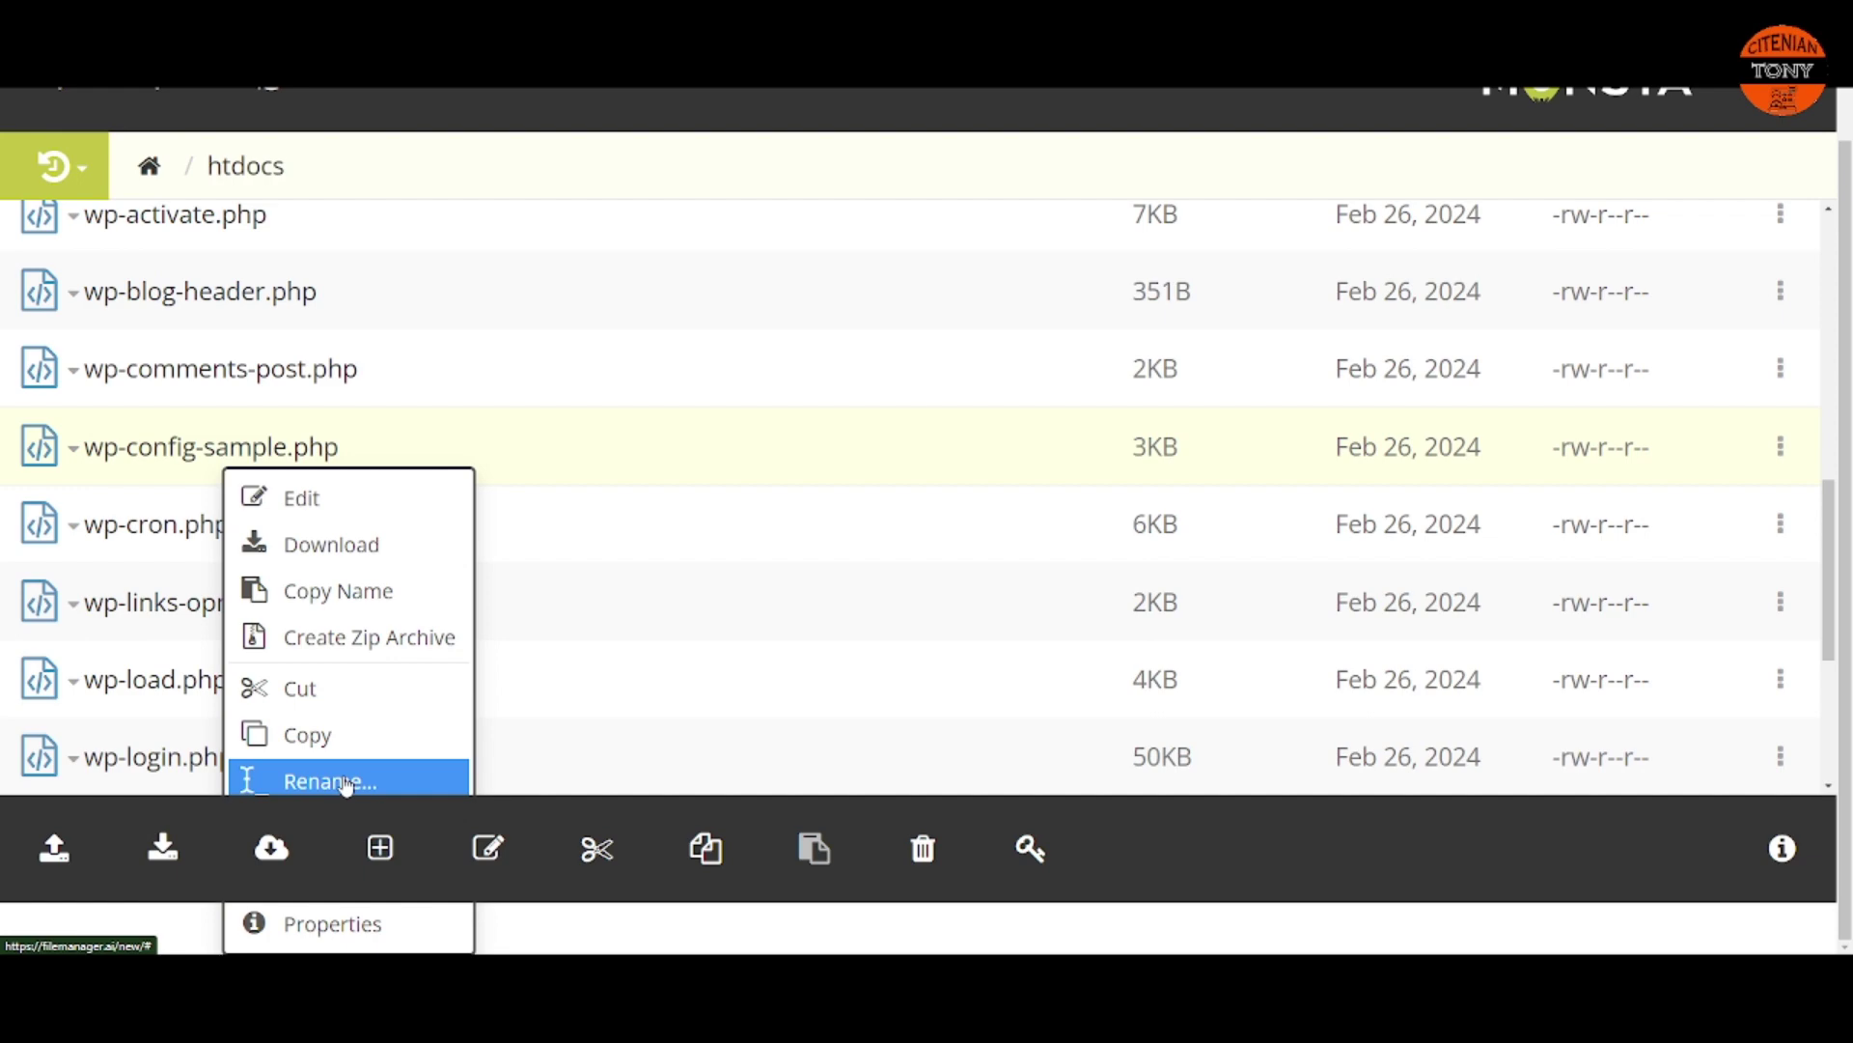
pyautogui.click(345, 782)
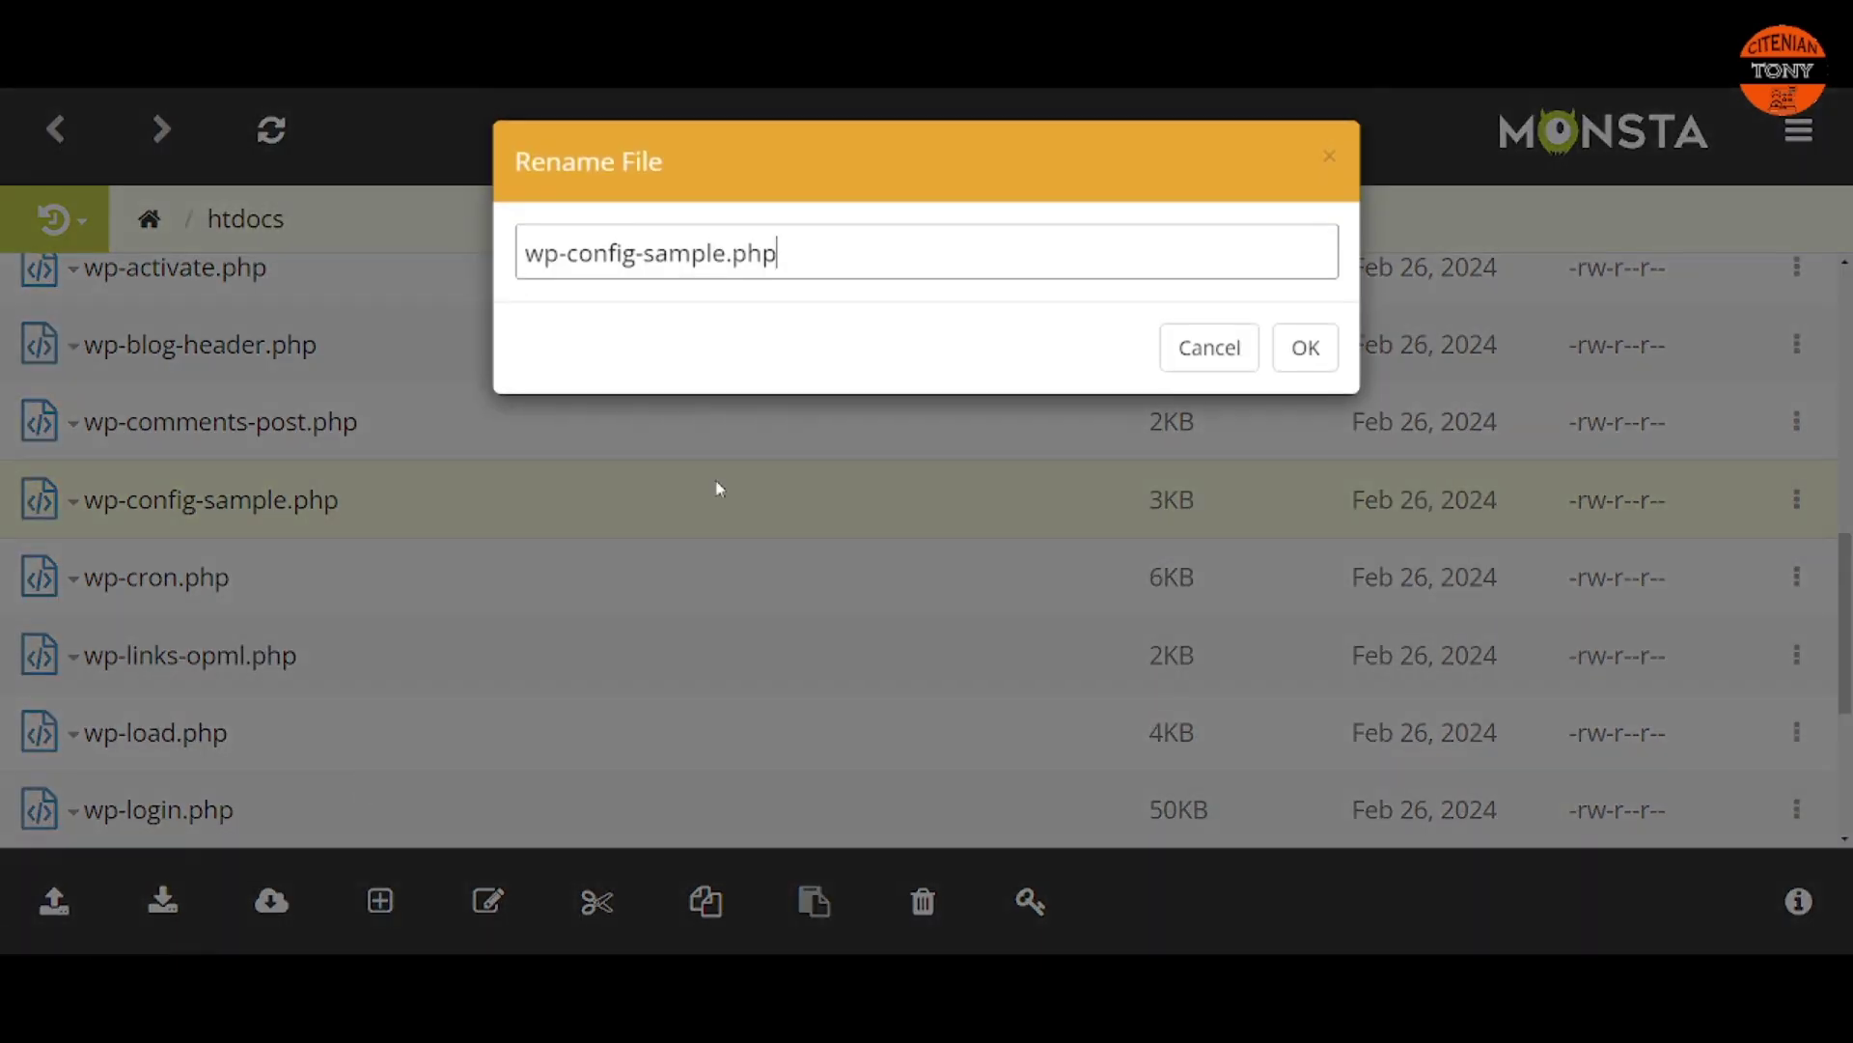
pyautogui.click(727, 256)
pyautogui.press('BackSpace')
pyautogui.press('BackSpace')
pyautogui.press('BackSpace')
pyautogui.press('BackSpace')
pyautogui.press('BackSpace')
pyautogui.press('BackSpace')
pyautogui.press('BackSpace')
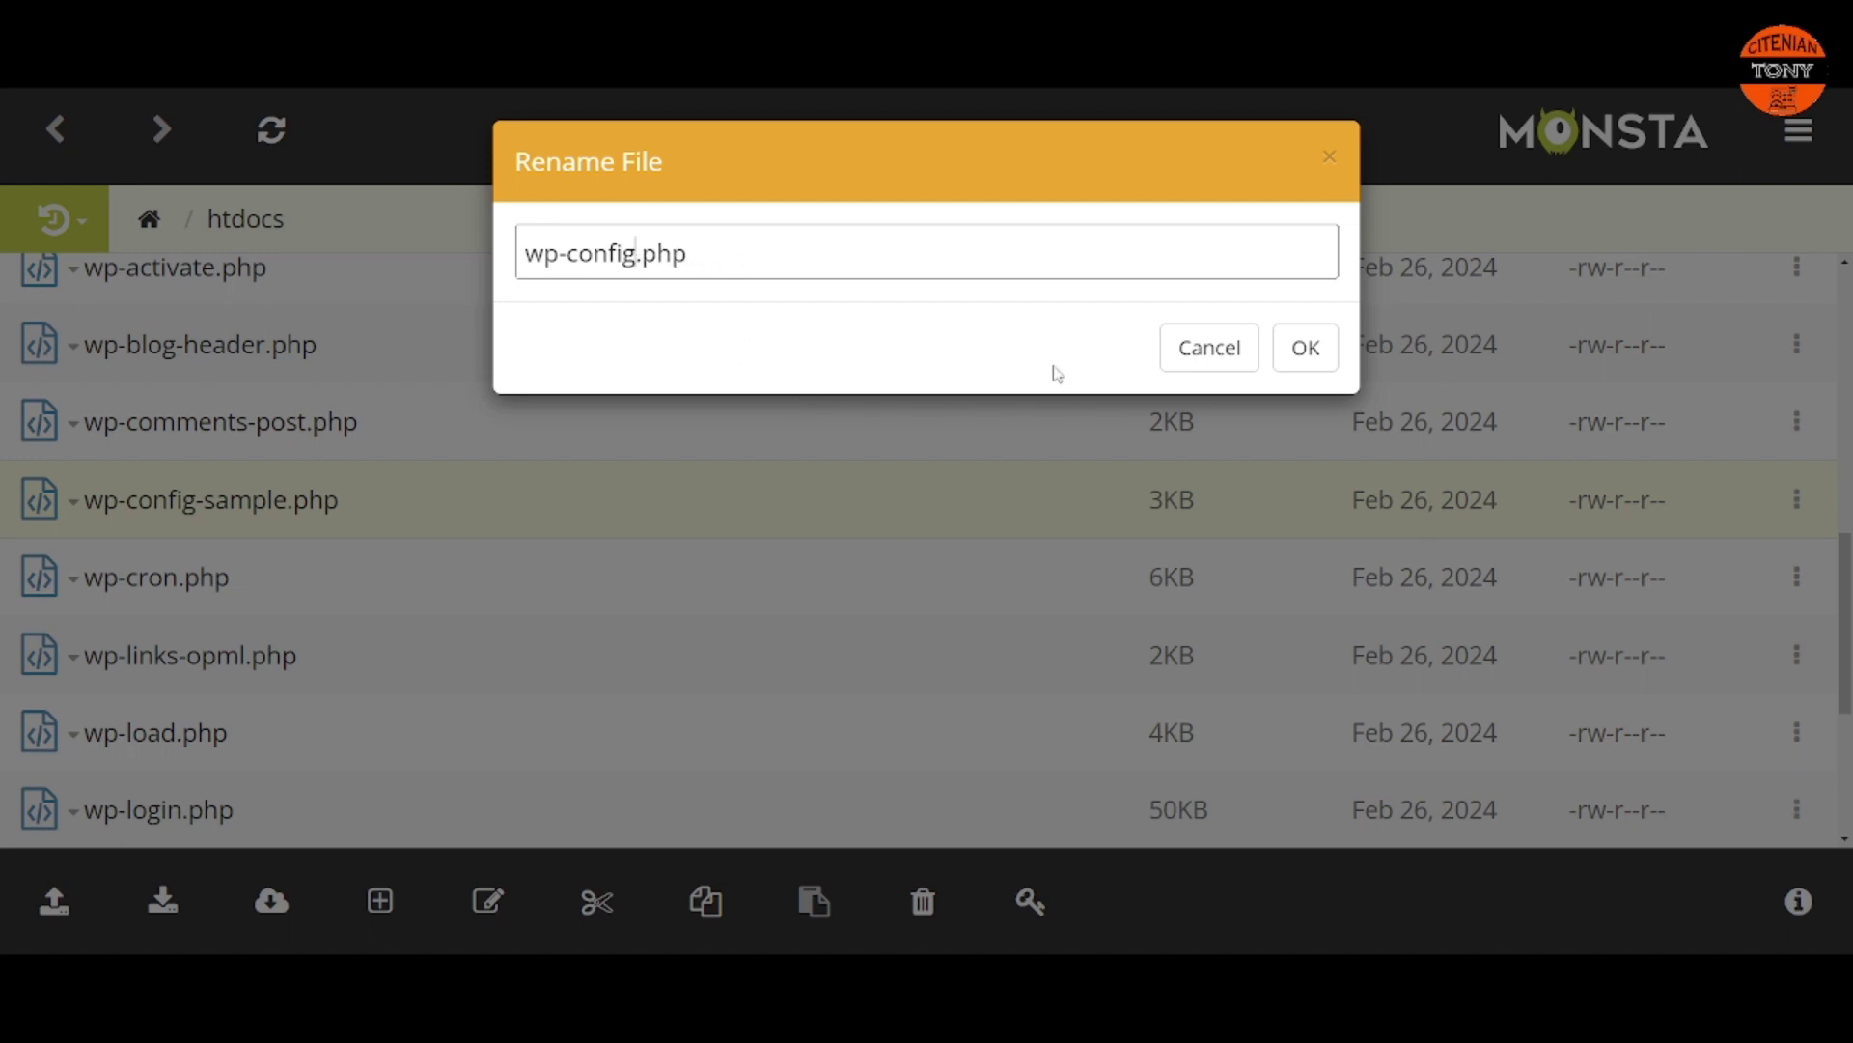
pyautogui.click(1308, 372)
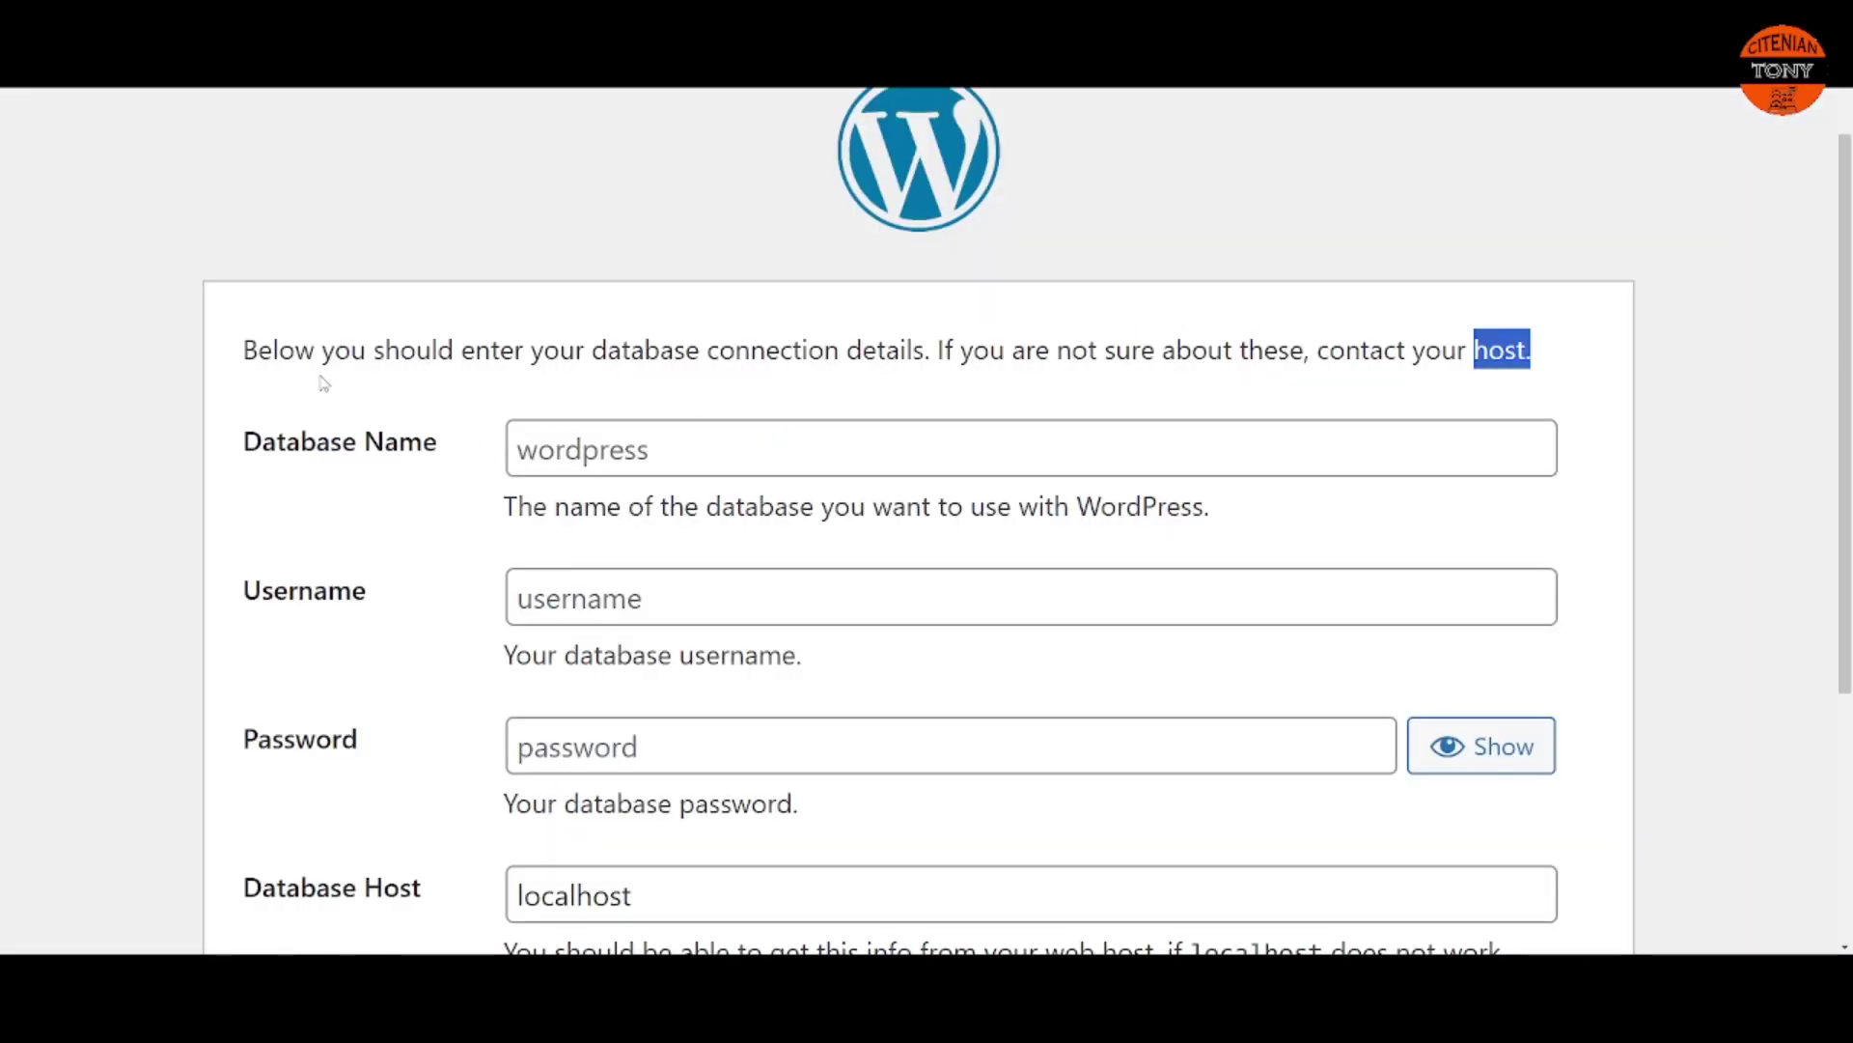
# Step: Fill in the setup form's Database Name with the database name copied from the hosting account's list of MySQL databases
pyautogui.scroll(-4, 476, 621)
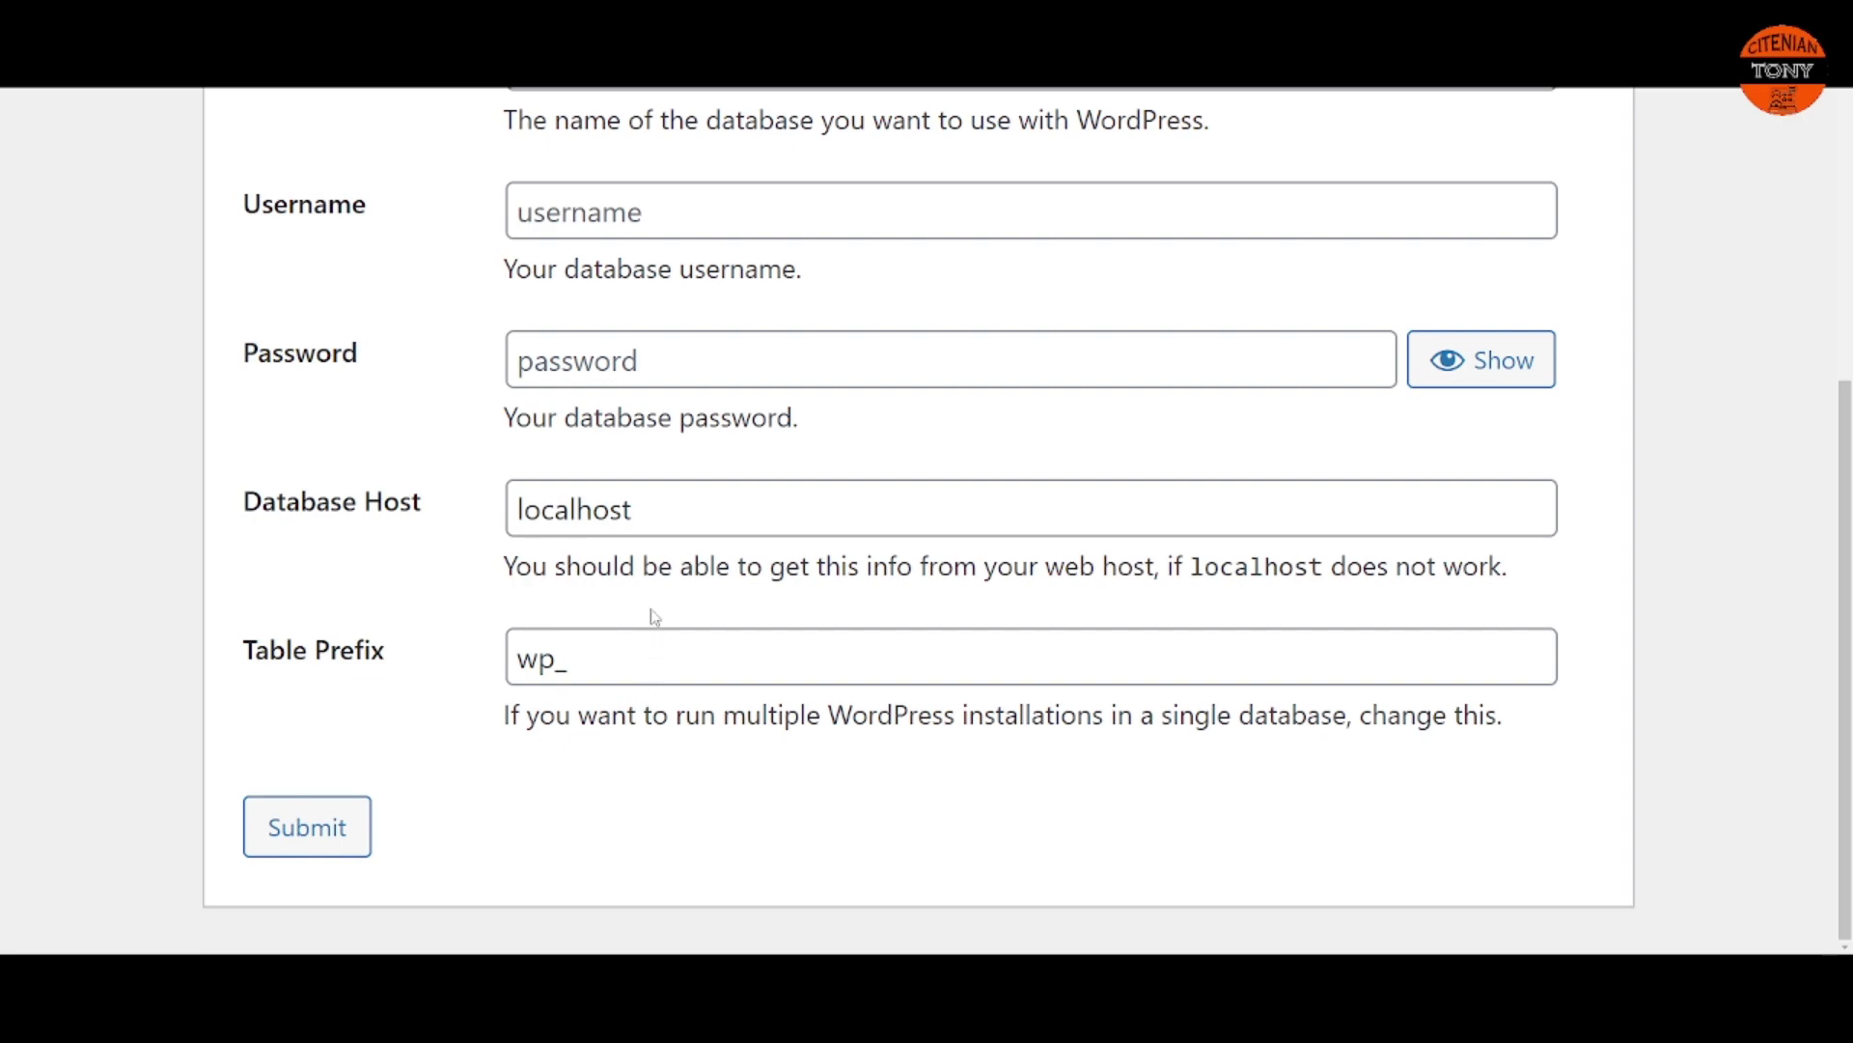
pyautogui.scroll(4, 654, 618)
pyautogui.click(683, 449)
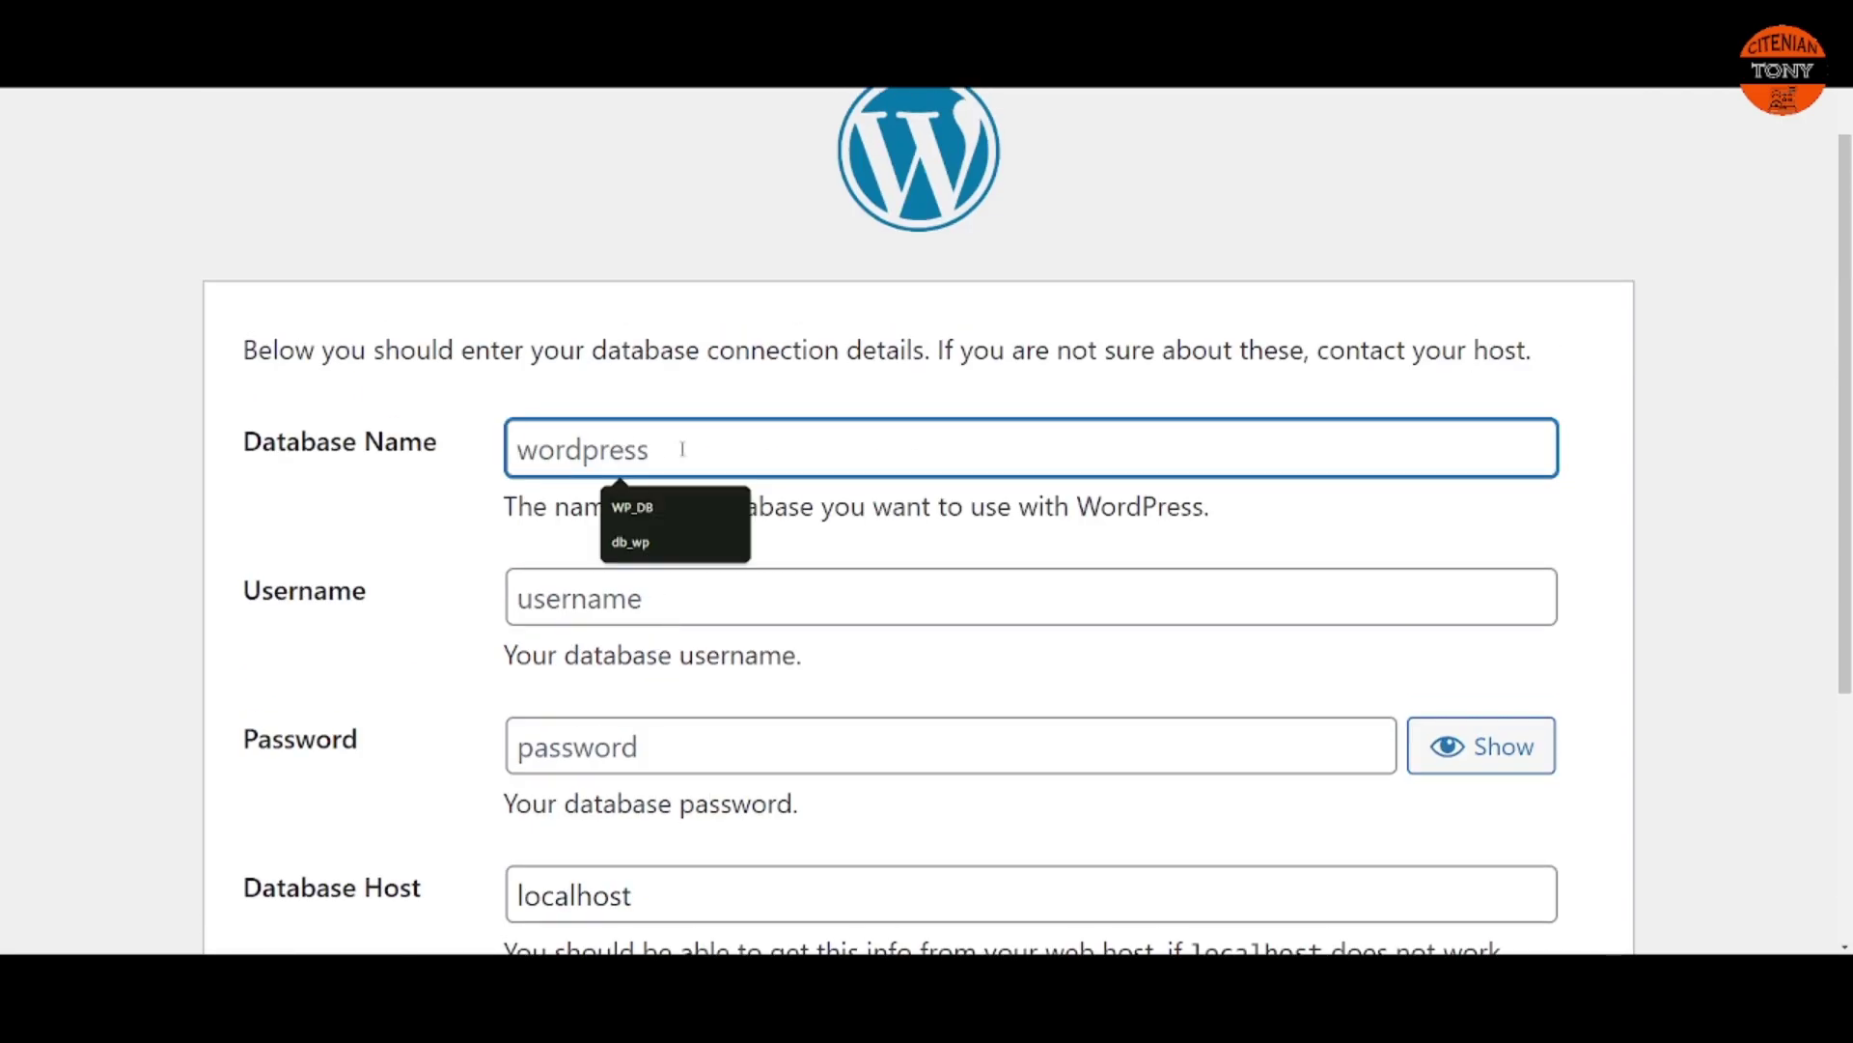
pyautogui.click(305, 546)
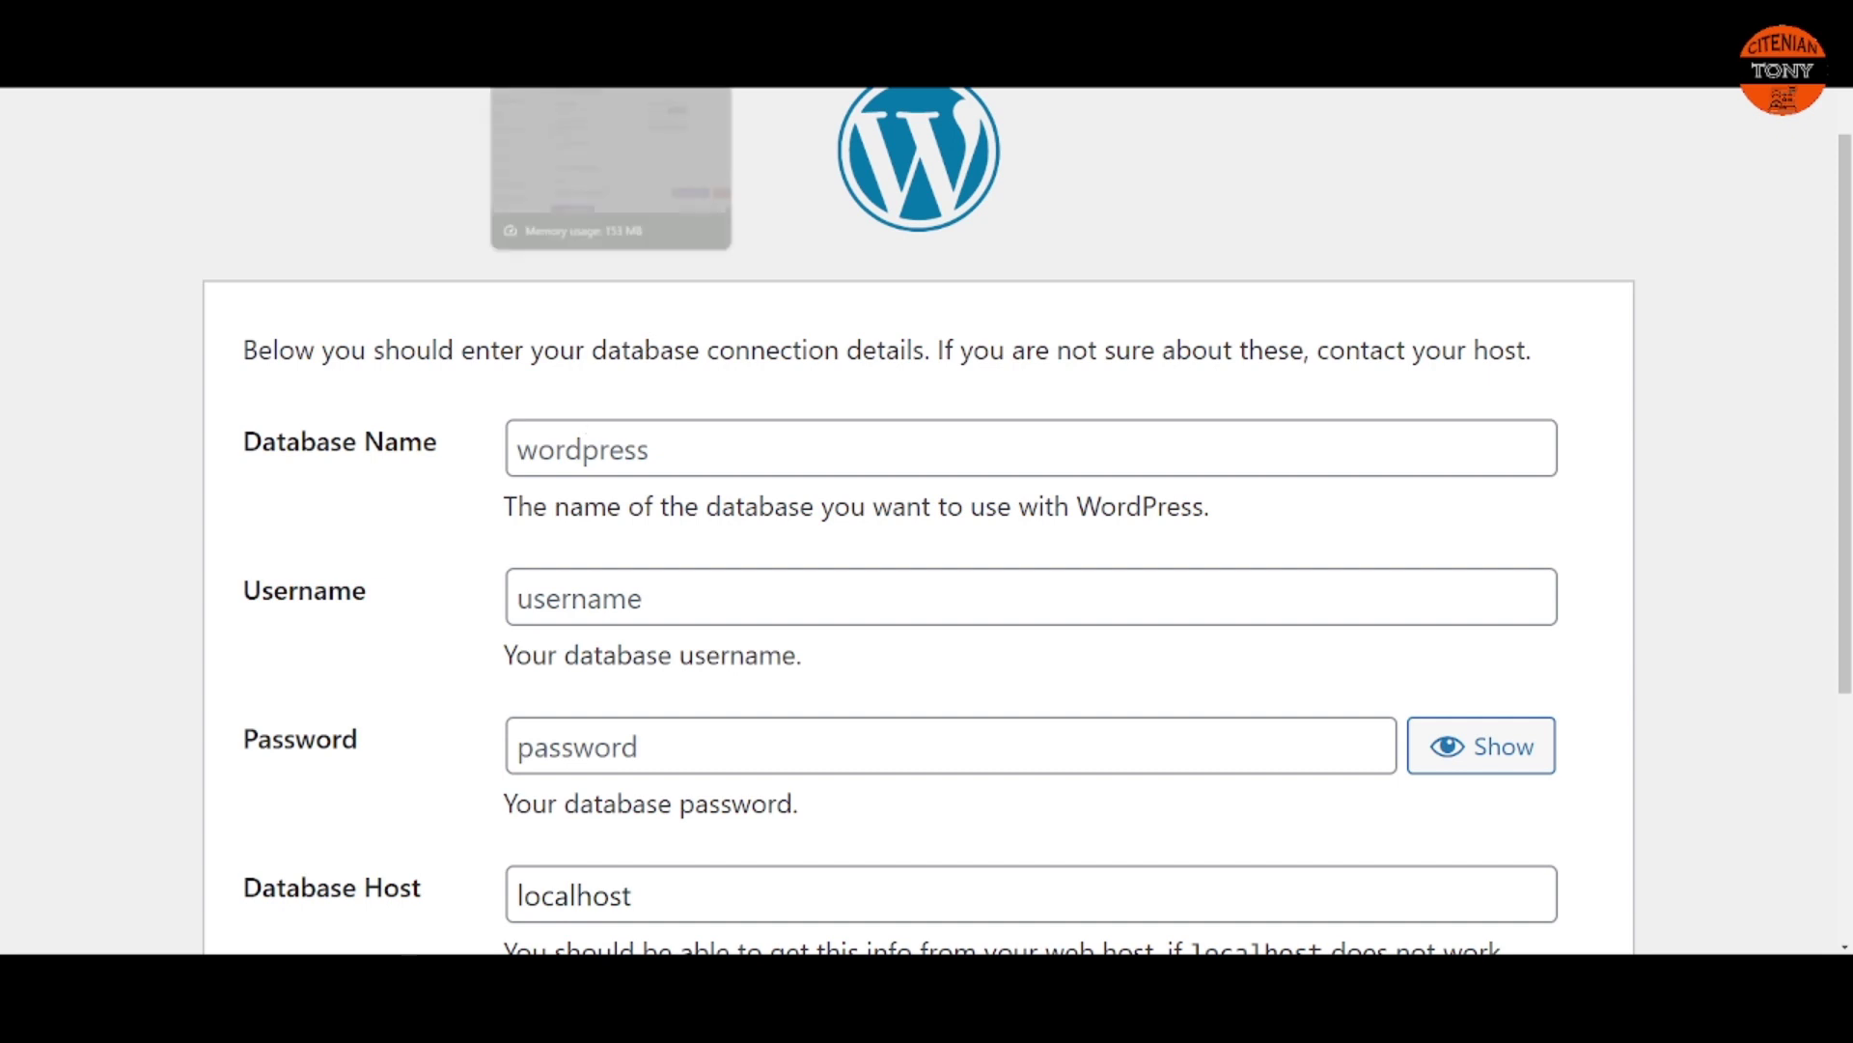
pyautogui.click(588, 18)
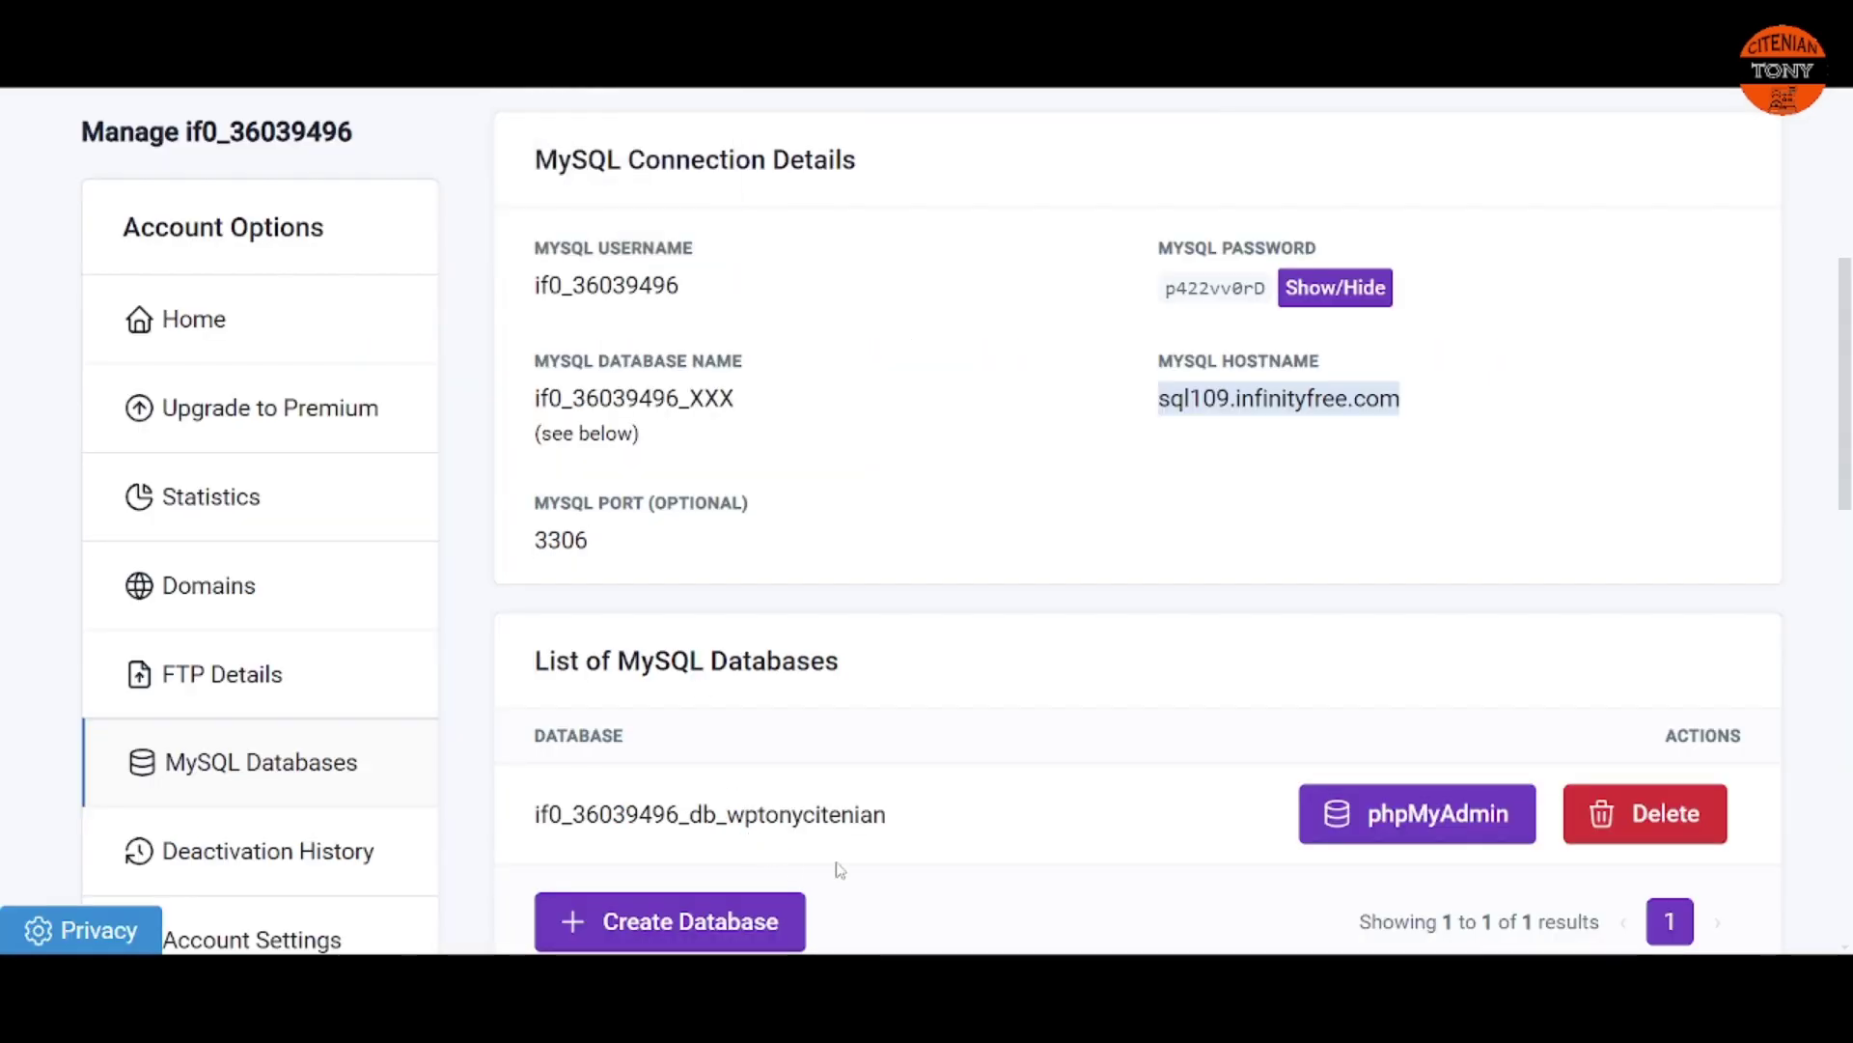
pyautogui.moveTo(917, 836); pyautogui.dragTo(525, 820)
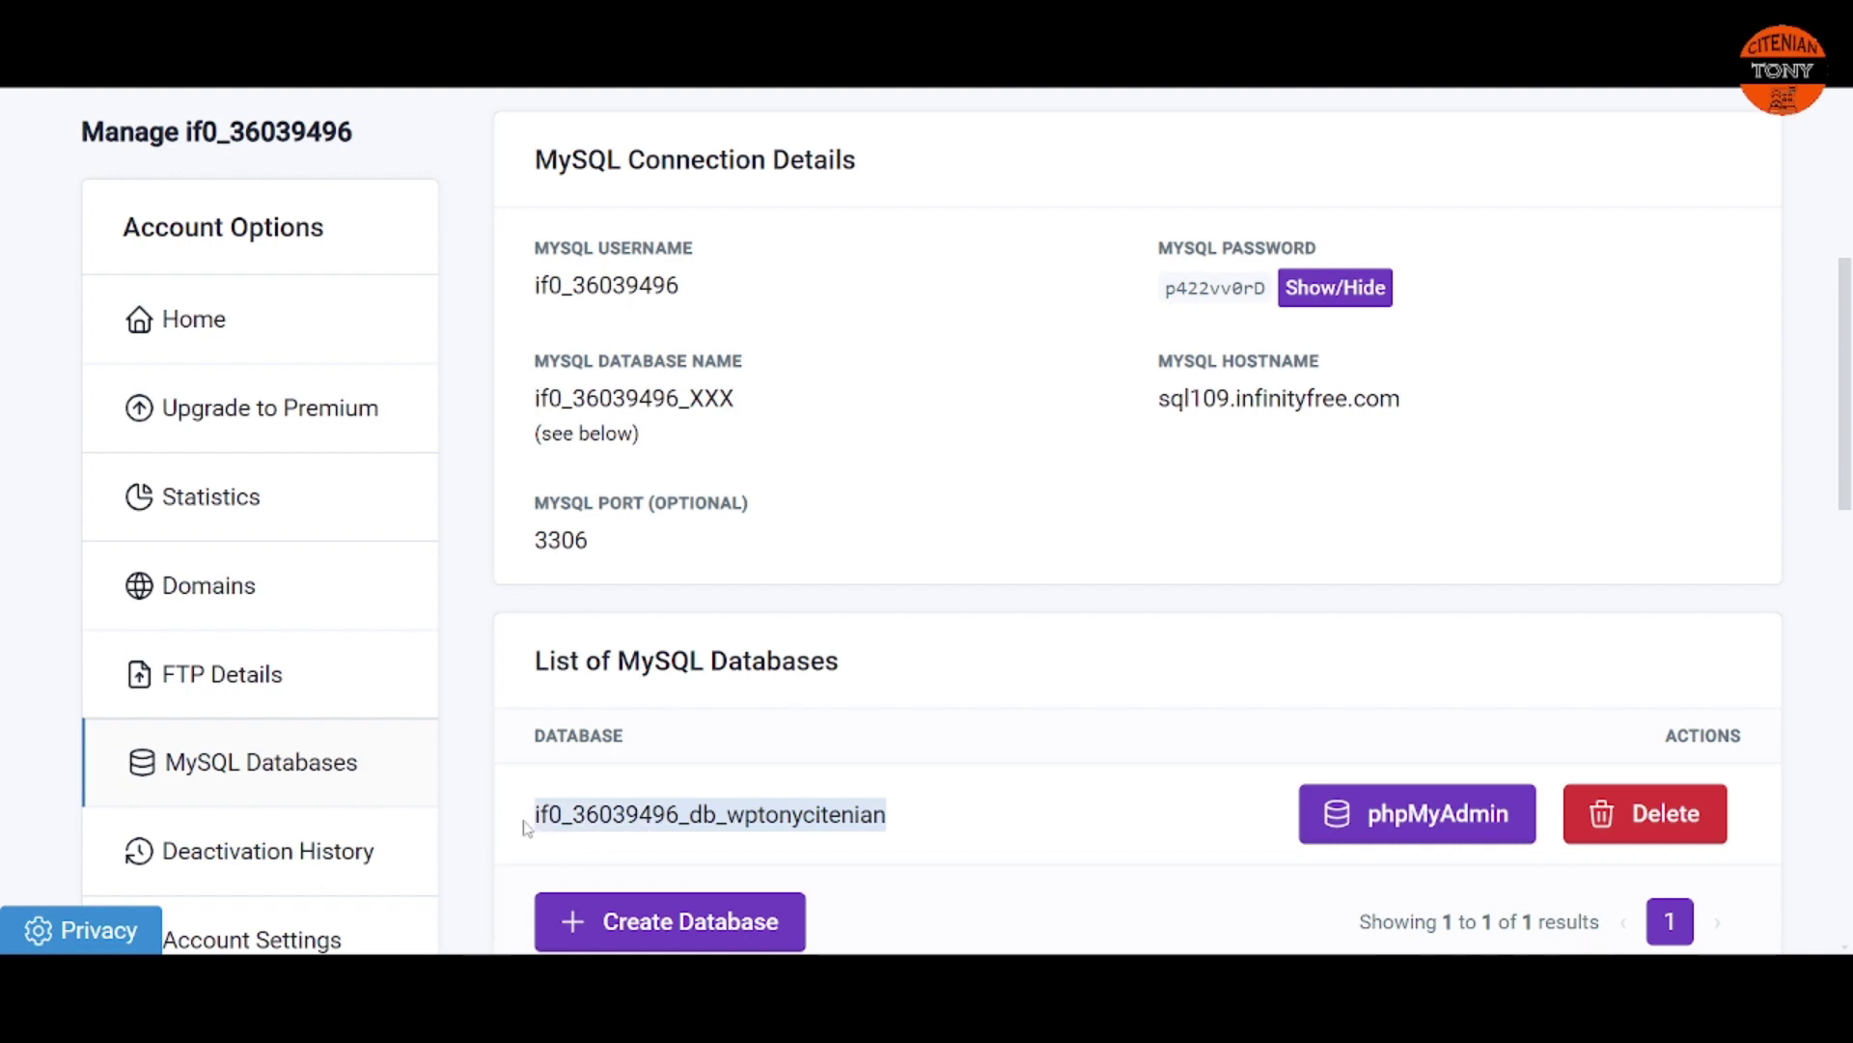
pyautogui.rightClick(579, 832)
pyautogui.click(642, 529)
pyautogui.hotkey('ctrl', 'Tab')
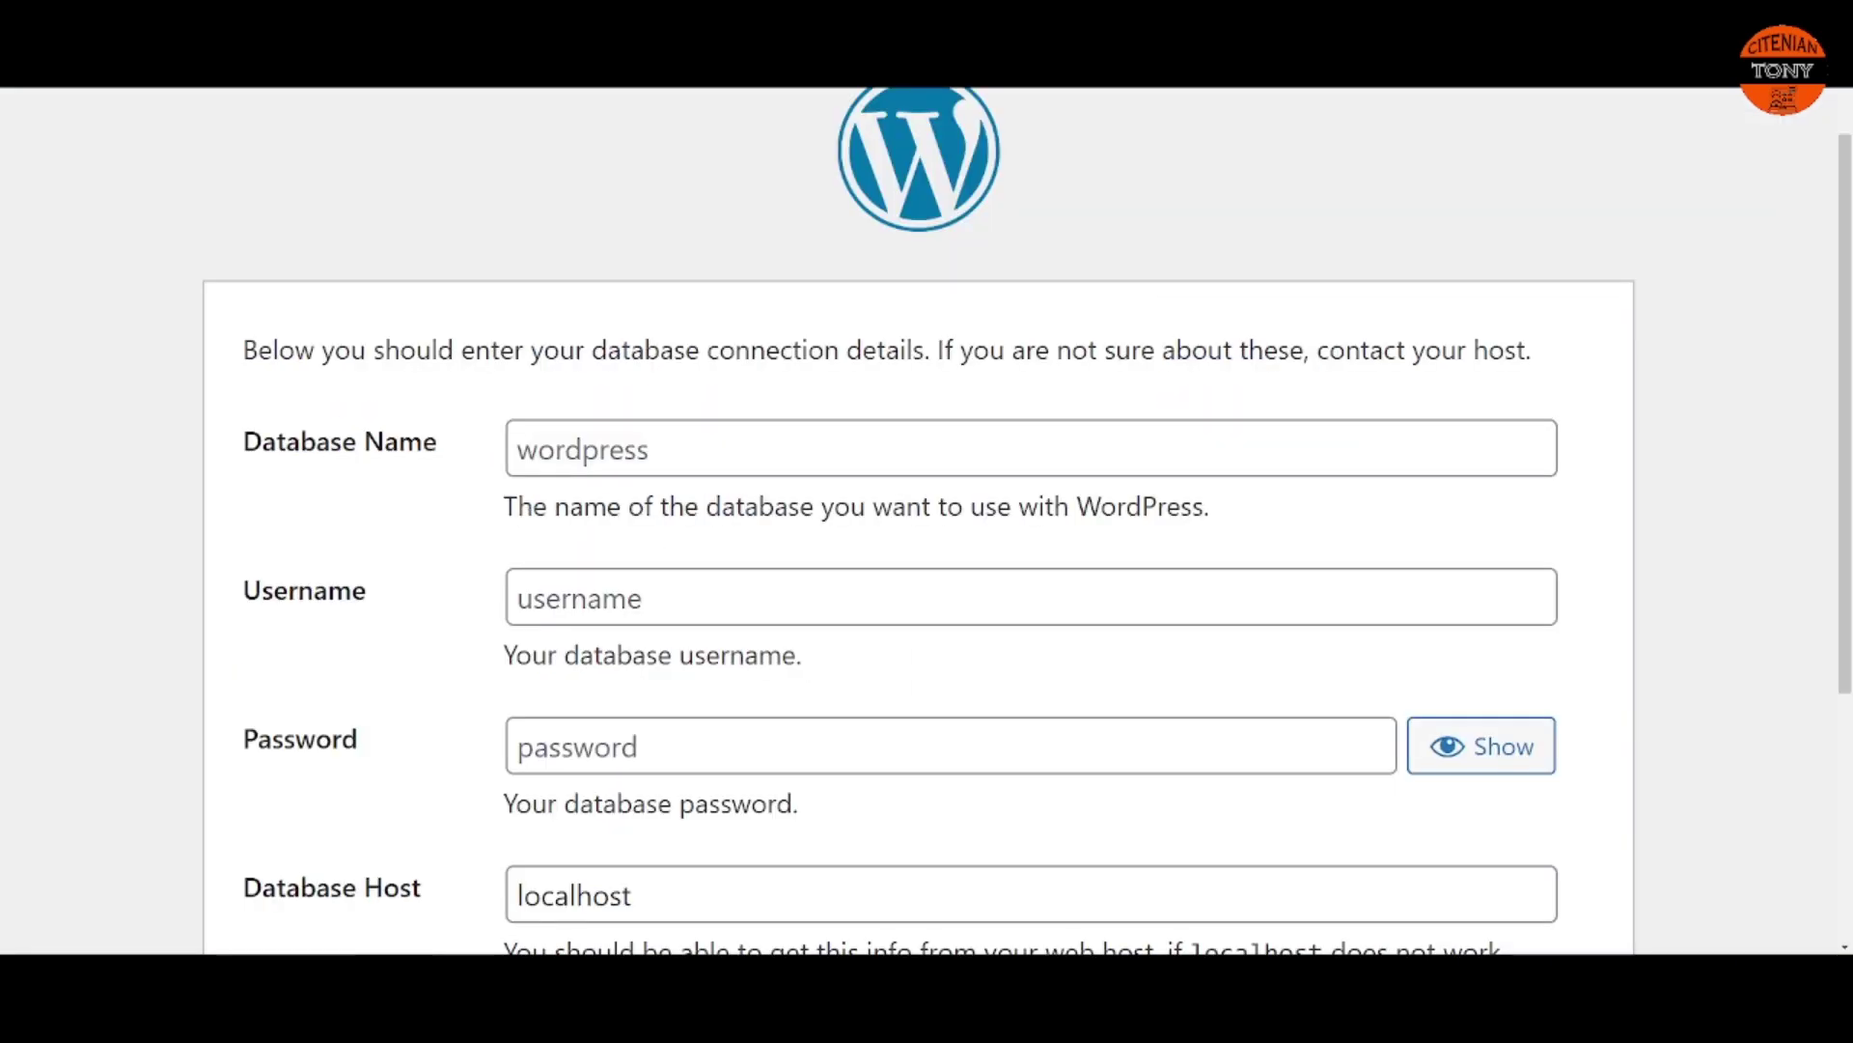
pyautogui.click(749, 439)
pyautogui.rightClick(745, 444)
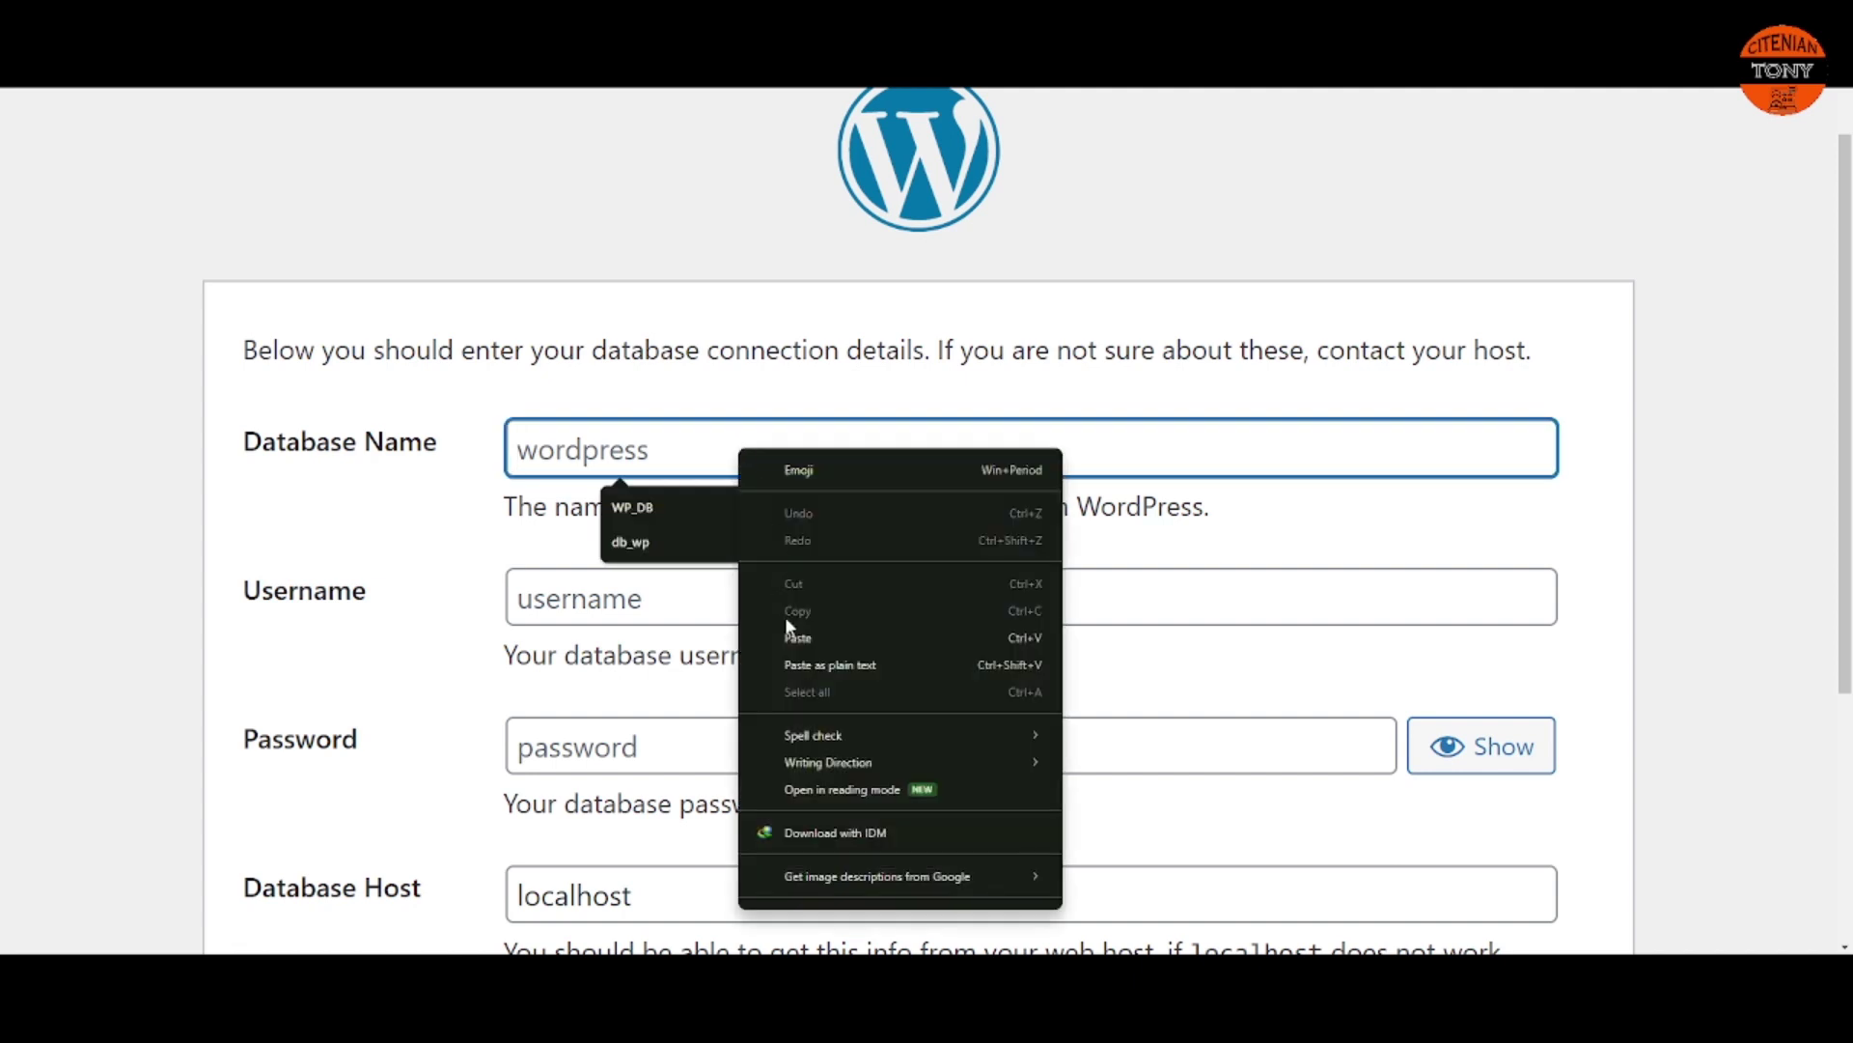
pyautogui.click(830, 664)
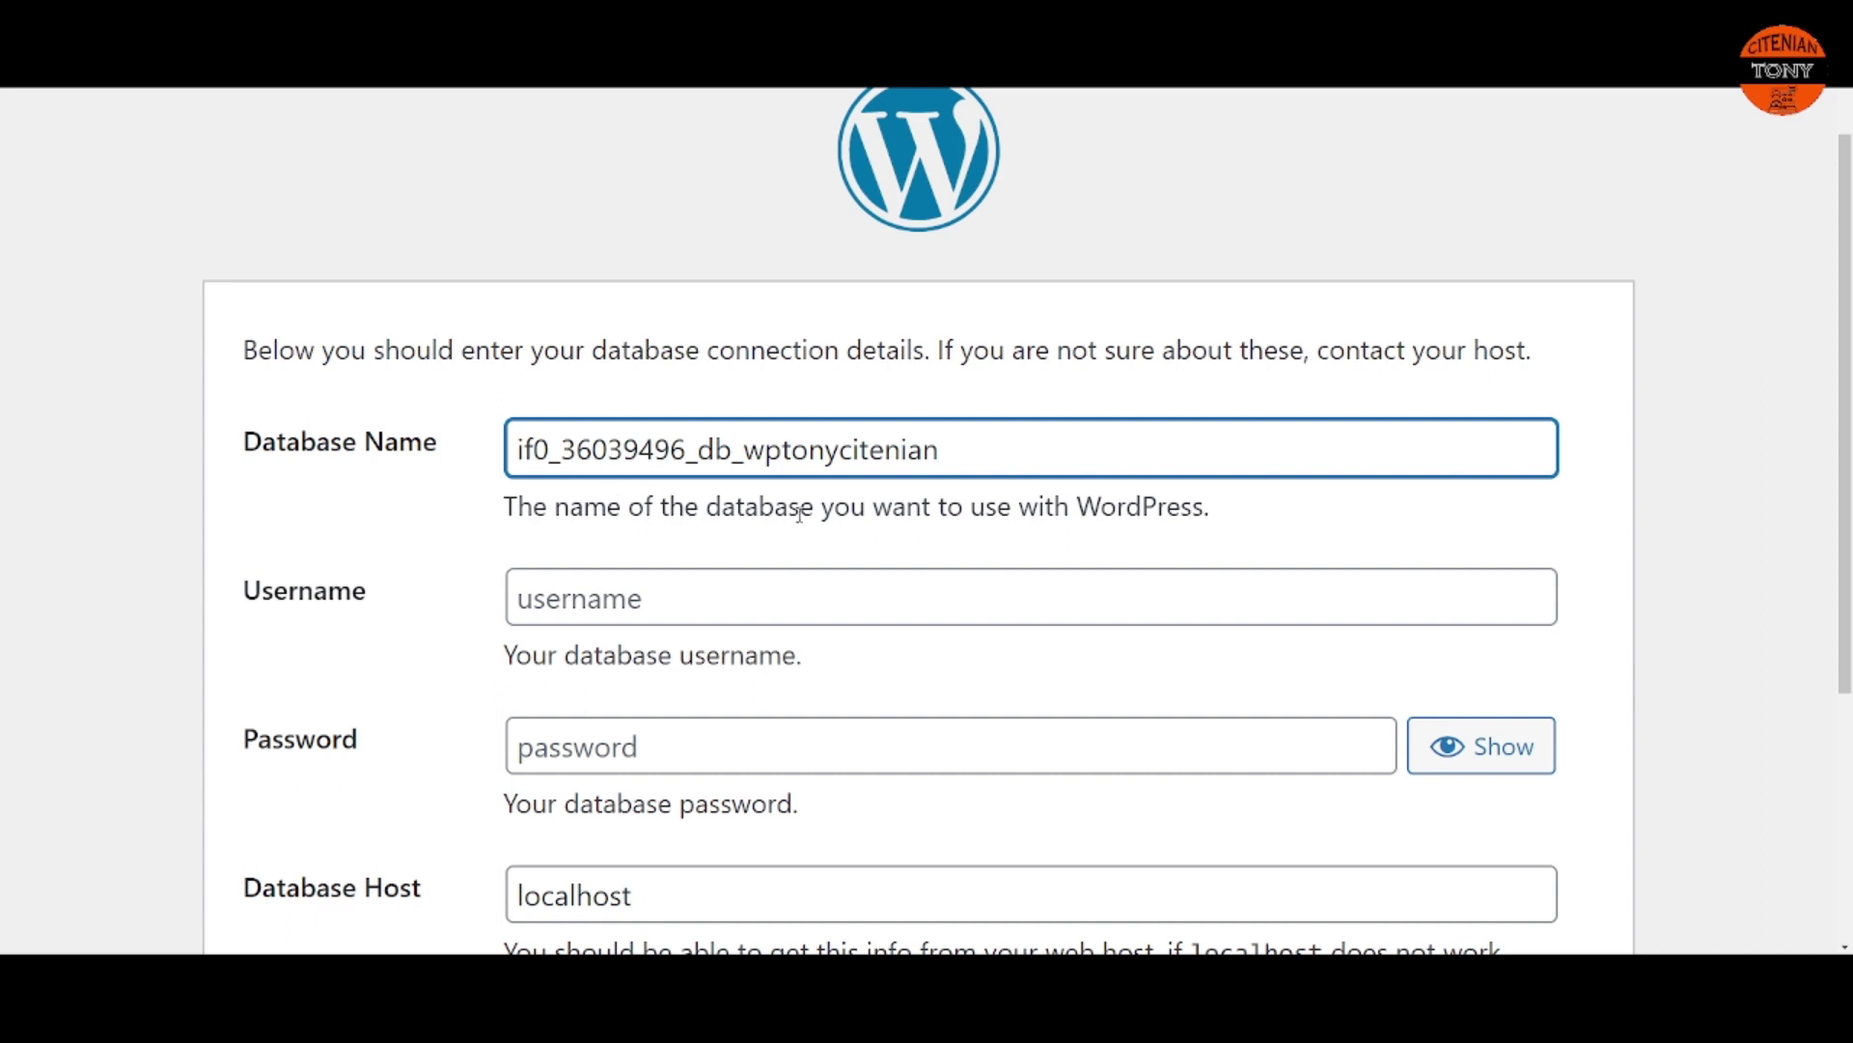
# Step: Copy the MySQL username from the hosting account's connection details into the setup form's Username field
pyautogui.click(386, 21)
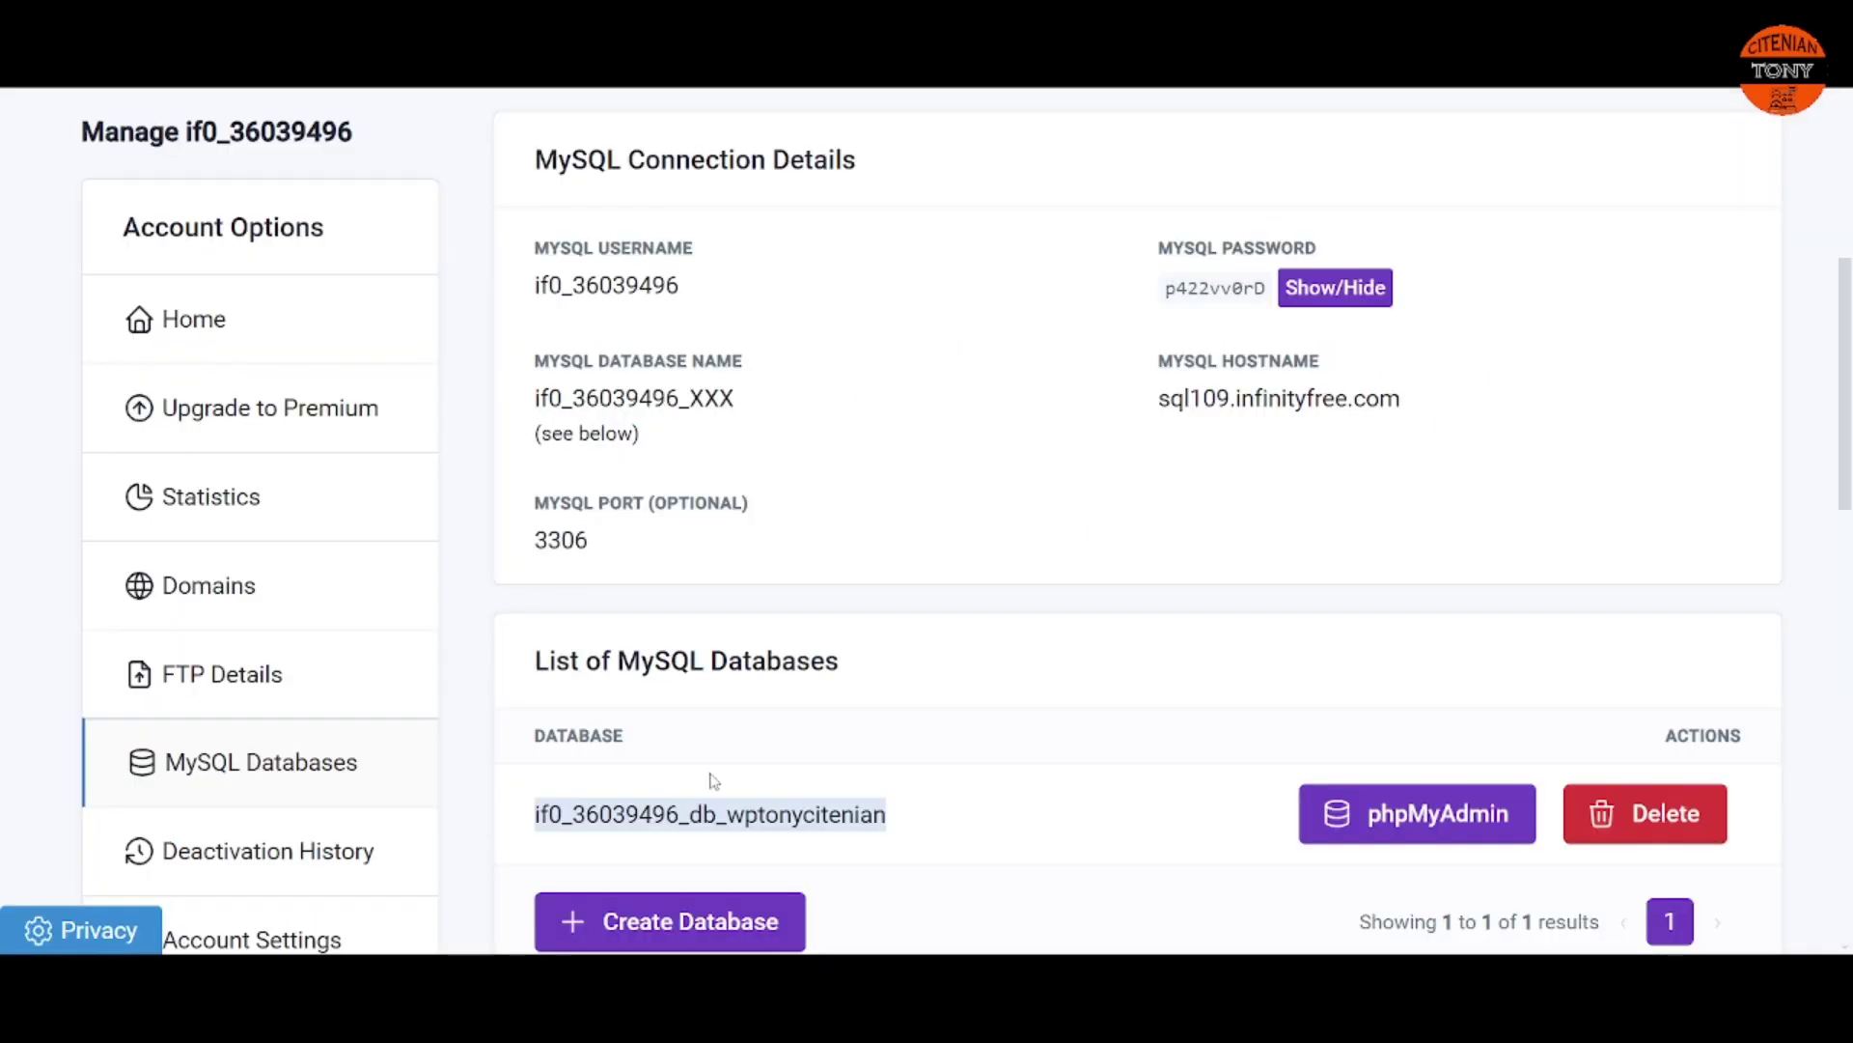
pyautogui.moveTo(700, 285); pyautogui.dragTo(537, 286)
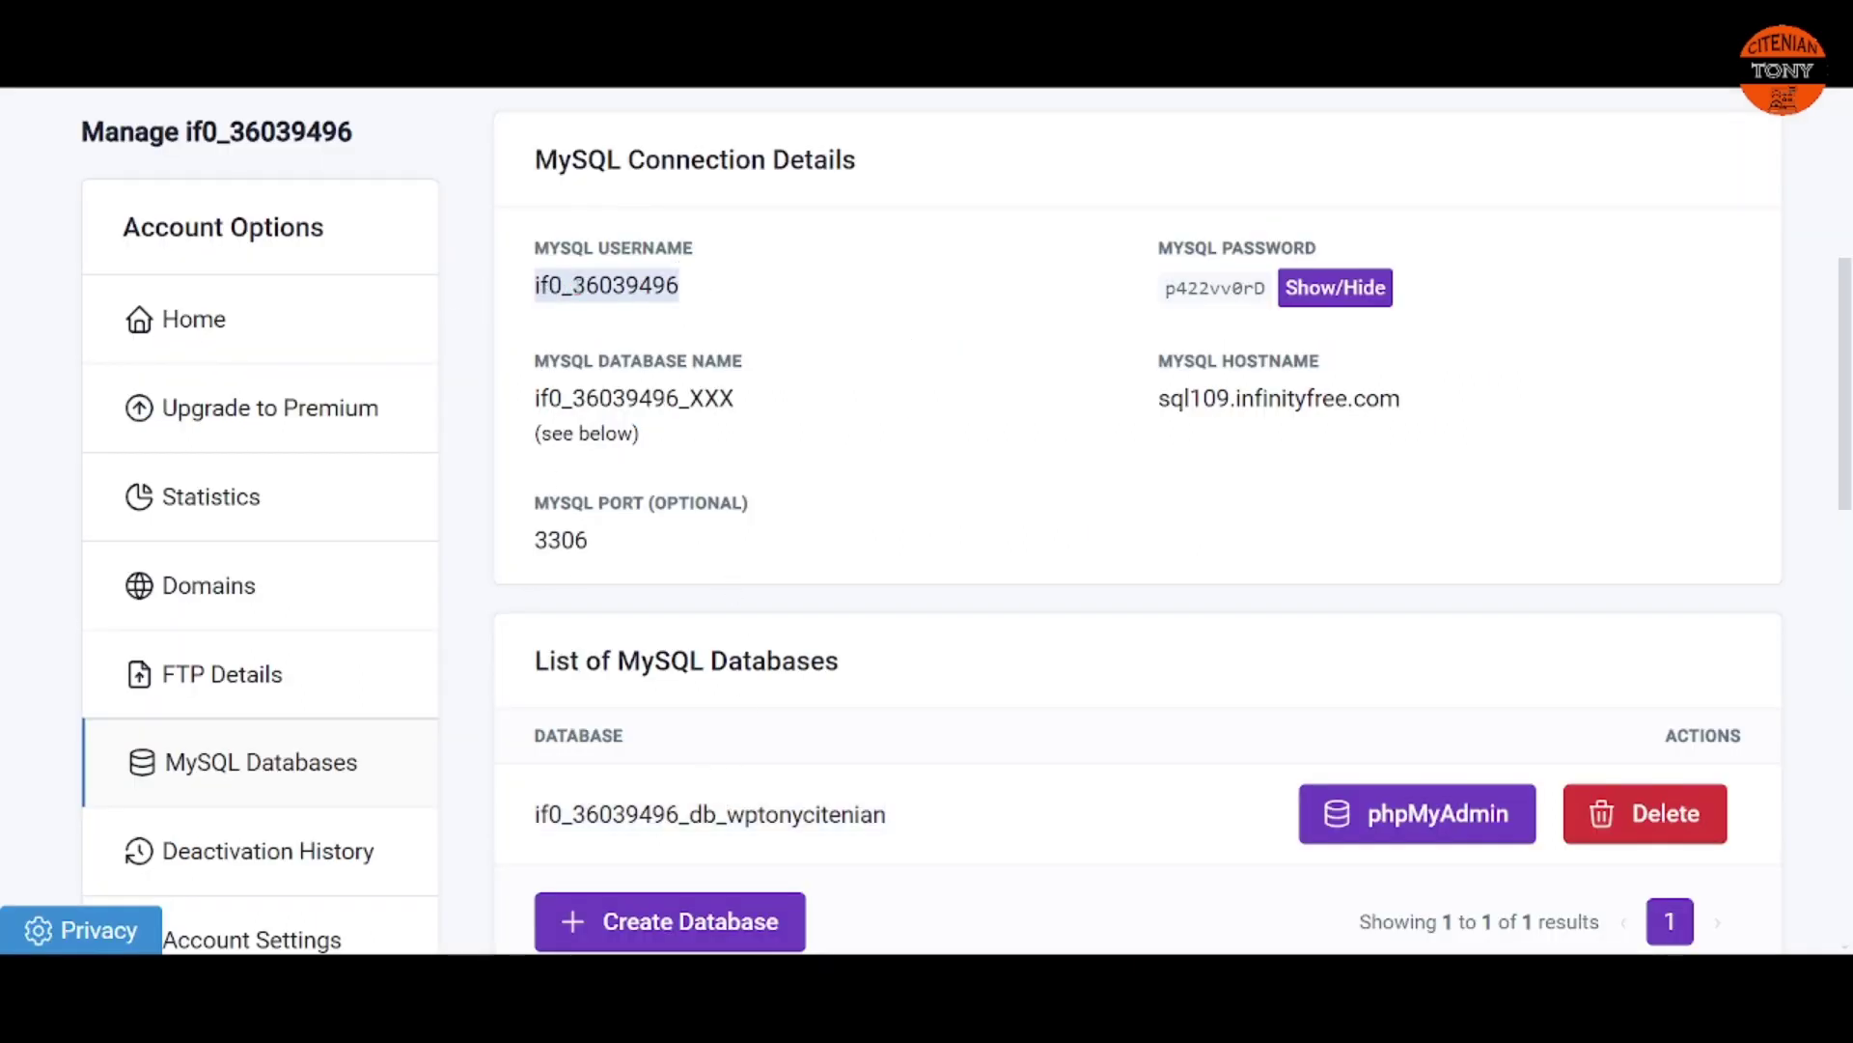
pyautogui.rightClick(599, 290)
pyautogui.click(643, 317)
pyautogui.click(748, 21)
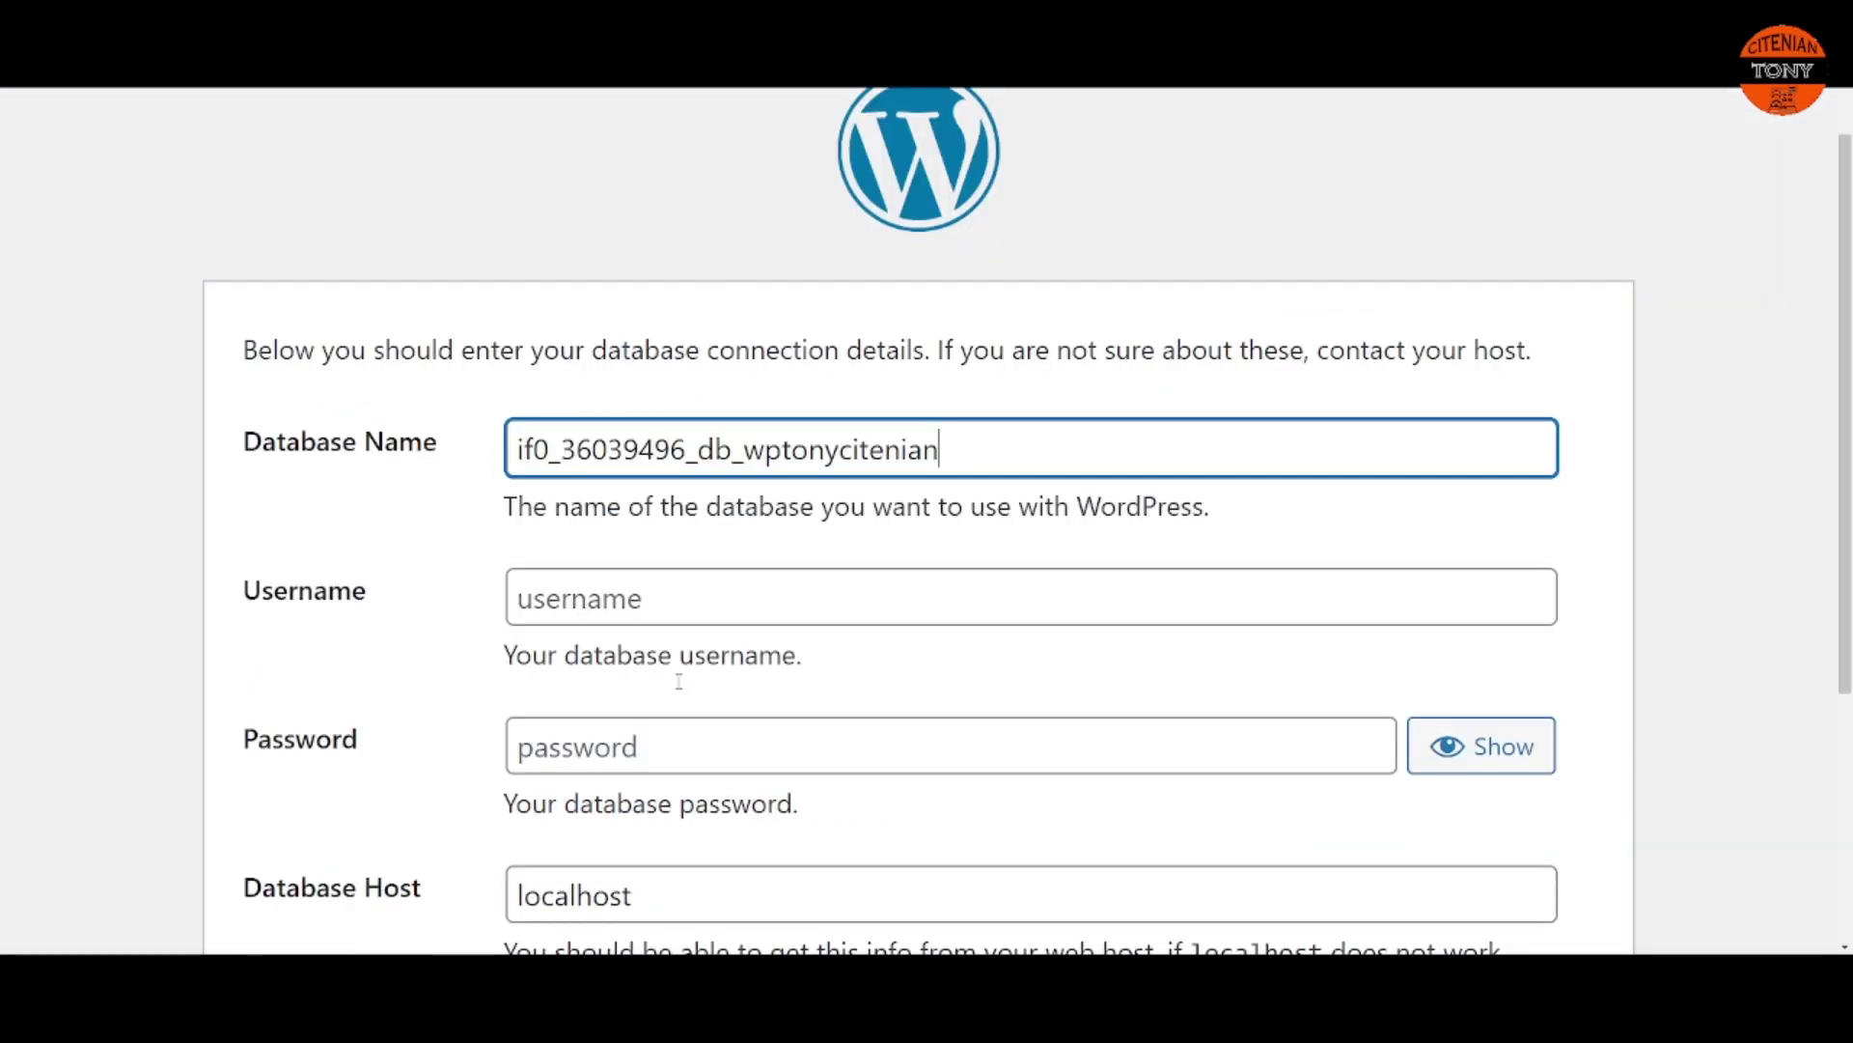
pyautogui.click(545, 603)
pyautogui.rightClick(545, 600)
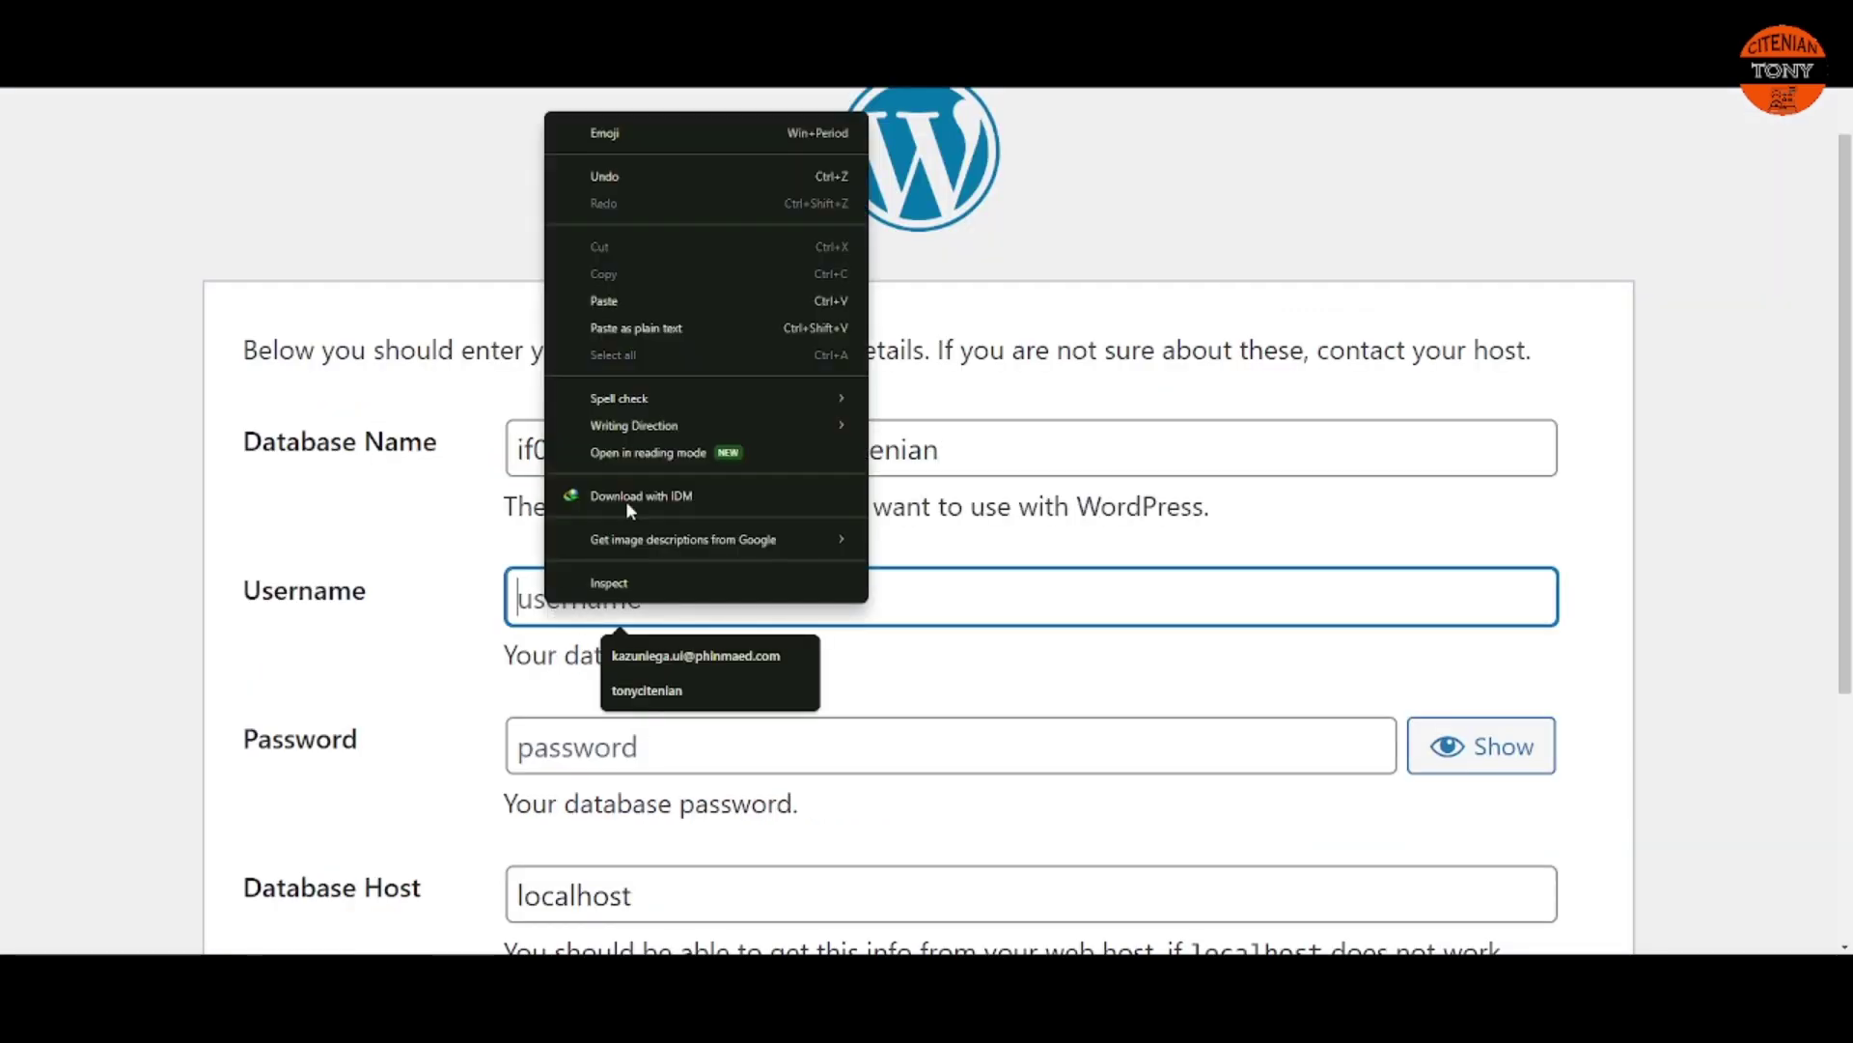
pyautogui.click(673, 303)
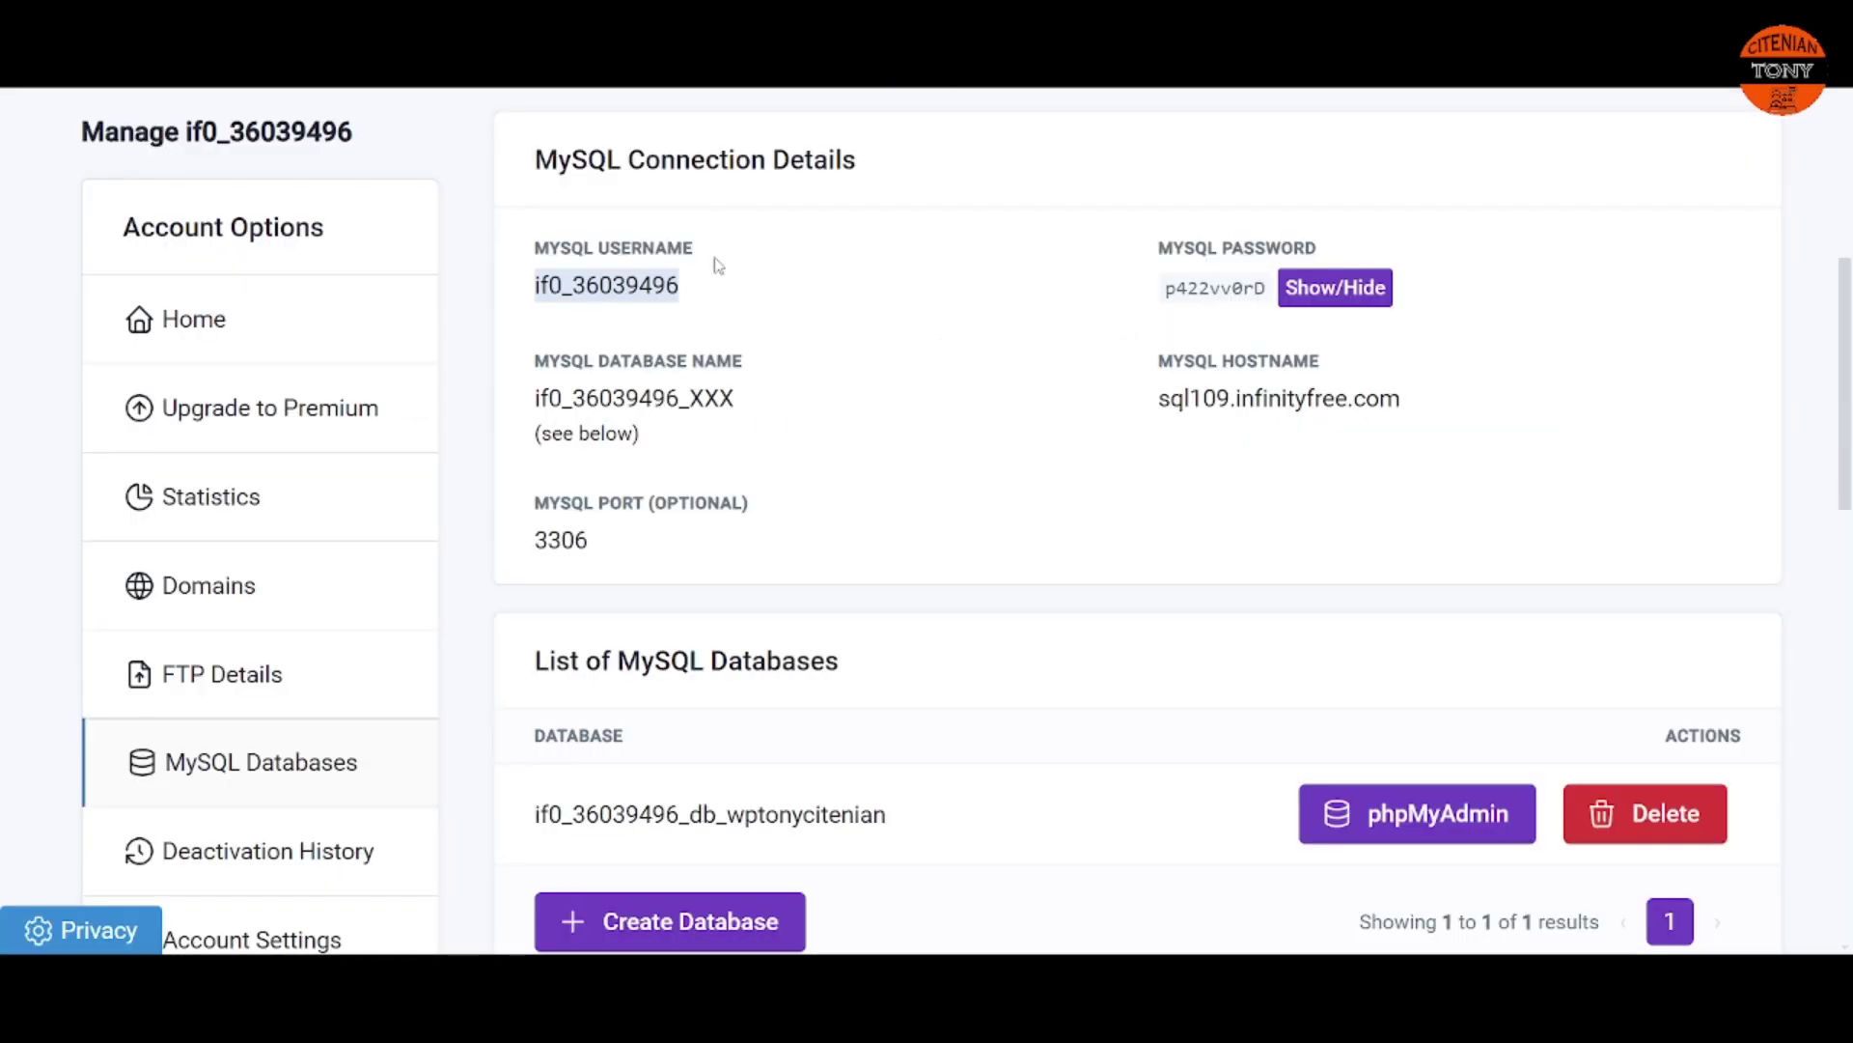
# Step: Copy the MySQL password from the hosting account's connection details into the setup form's Password field
pyautogui.doubleClick(1222, 301)
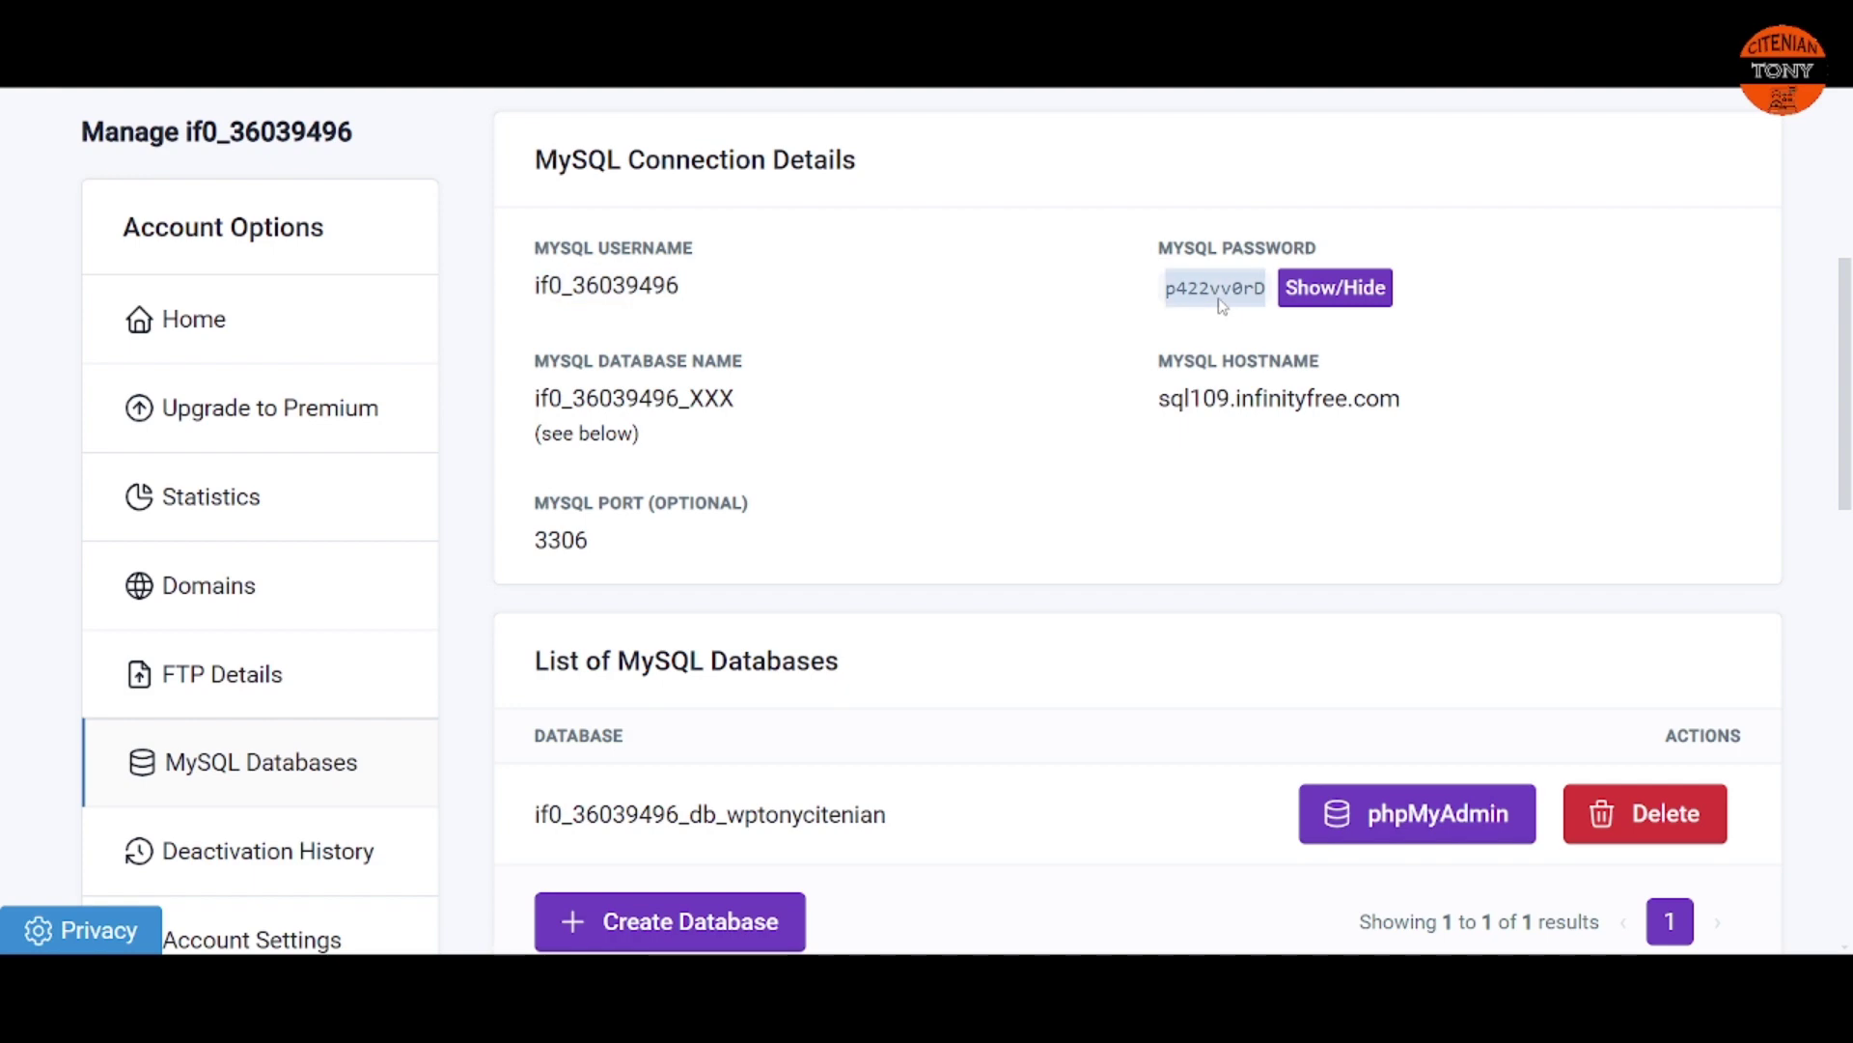
pyautogui.rightClick(1218, 296)
pyautogui.click(1272, 310)
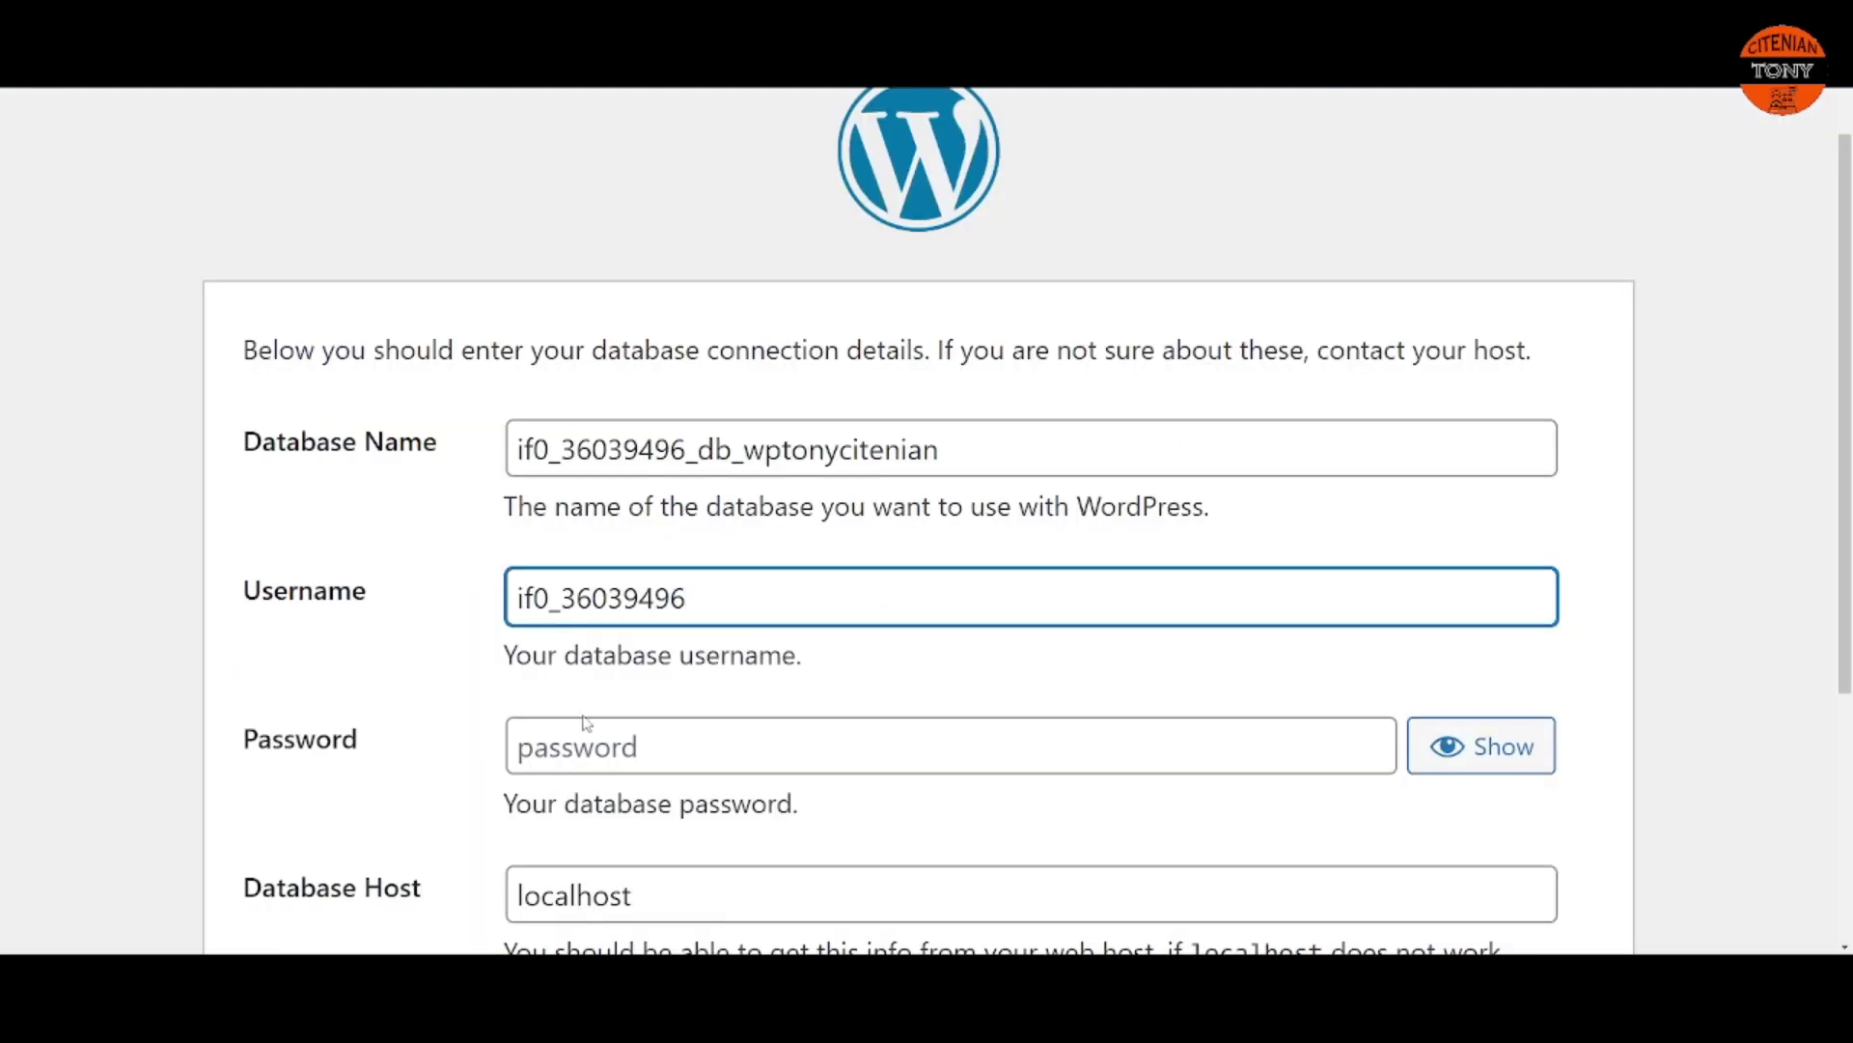
pyautogui.click(589, 729)
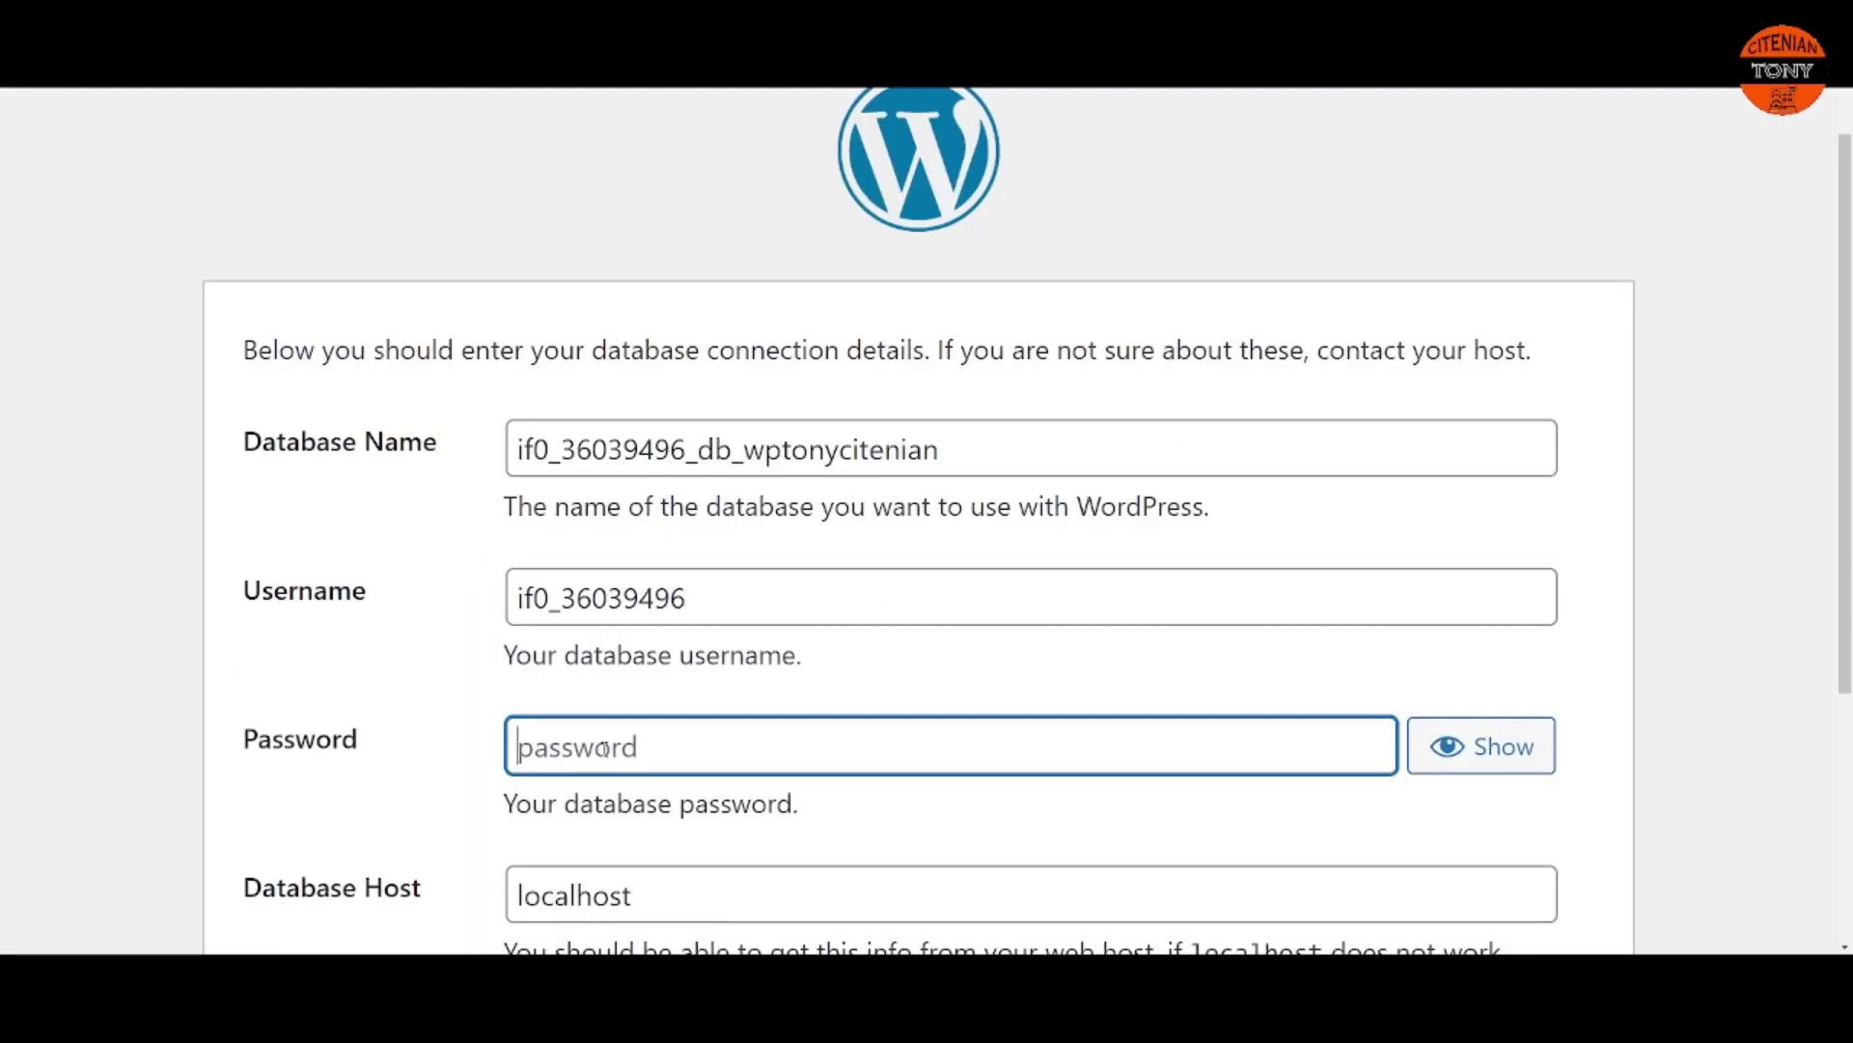
pyautogui.rightClick(601, 744)
pyautogui.click(662, 445)
# Step: Replace the Database Host value localhost with the copied hostname sql109.infinityfree.com and submit the database connection form
pyautogui.scroll(-1, 497, 756)
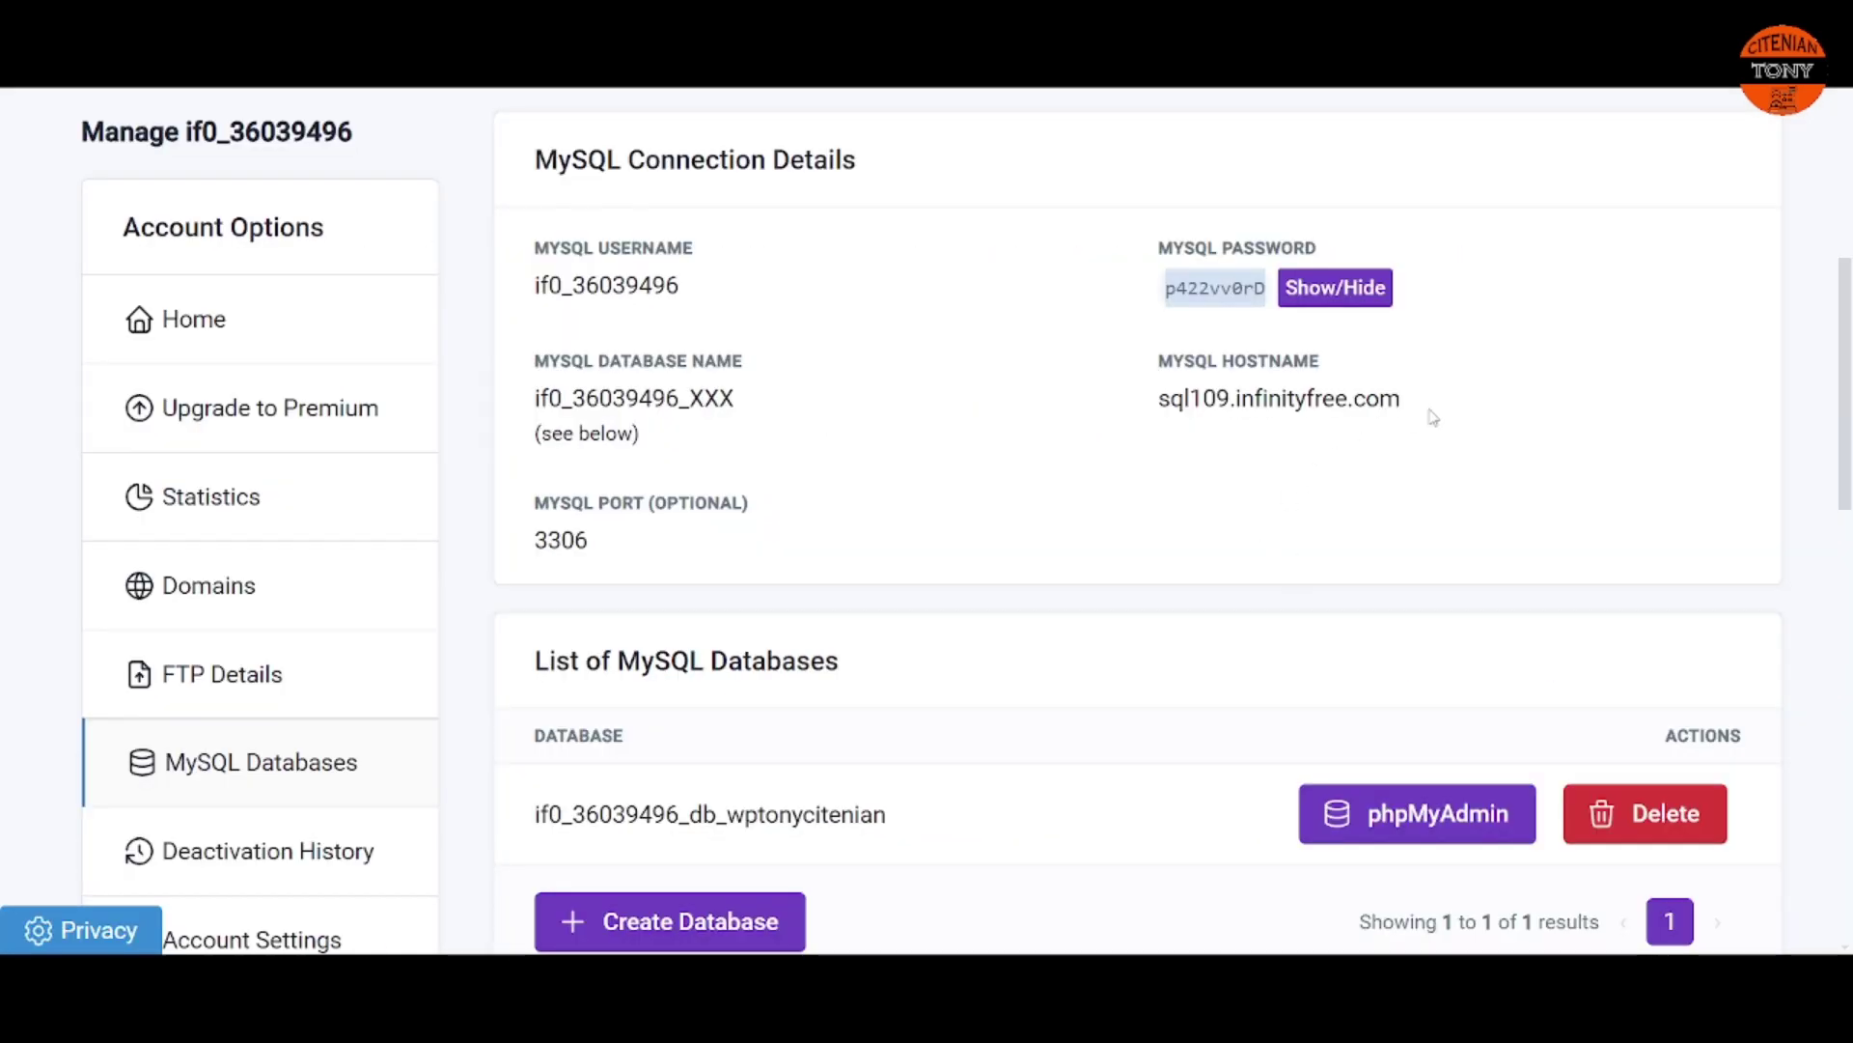
pyautogui.moveTo(1431, 413); pyautogui.dragTo(1168, 422)
pyautogui.rightClick(1209, 396)
pyautogui.click(1244, 429)
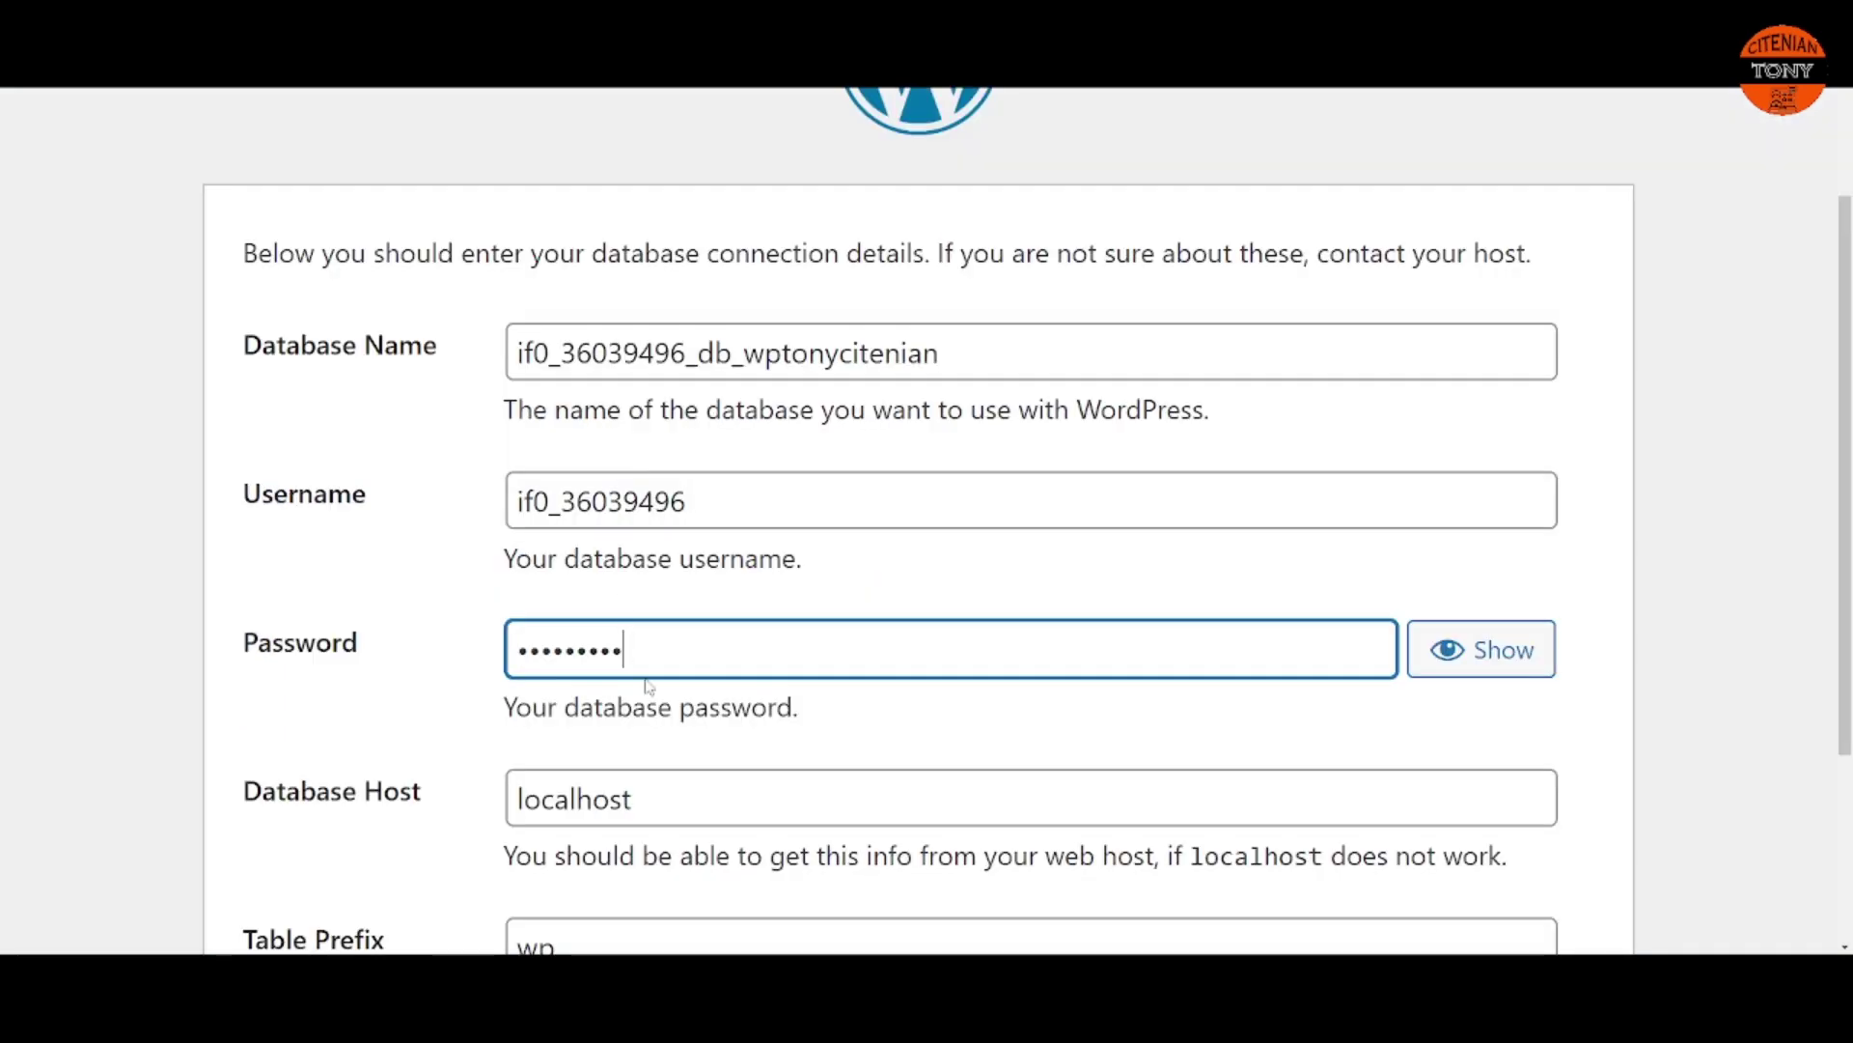
pyautogui.scroll(-1, 667, 804)
pyautogui.doubleClick(647, 608)
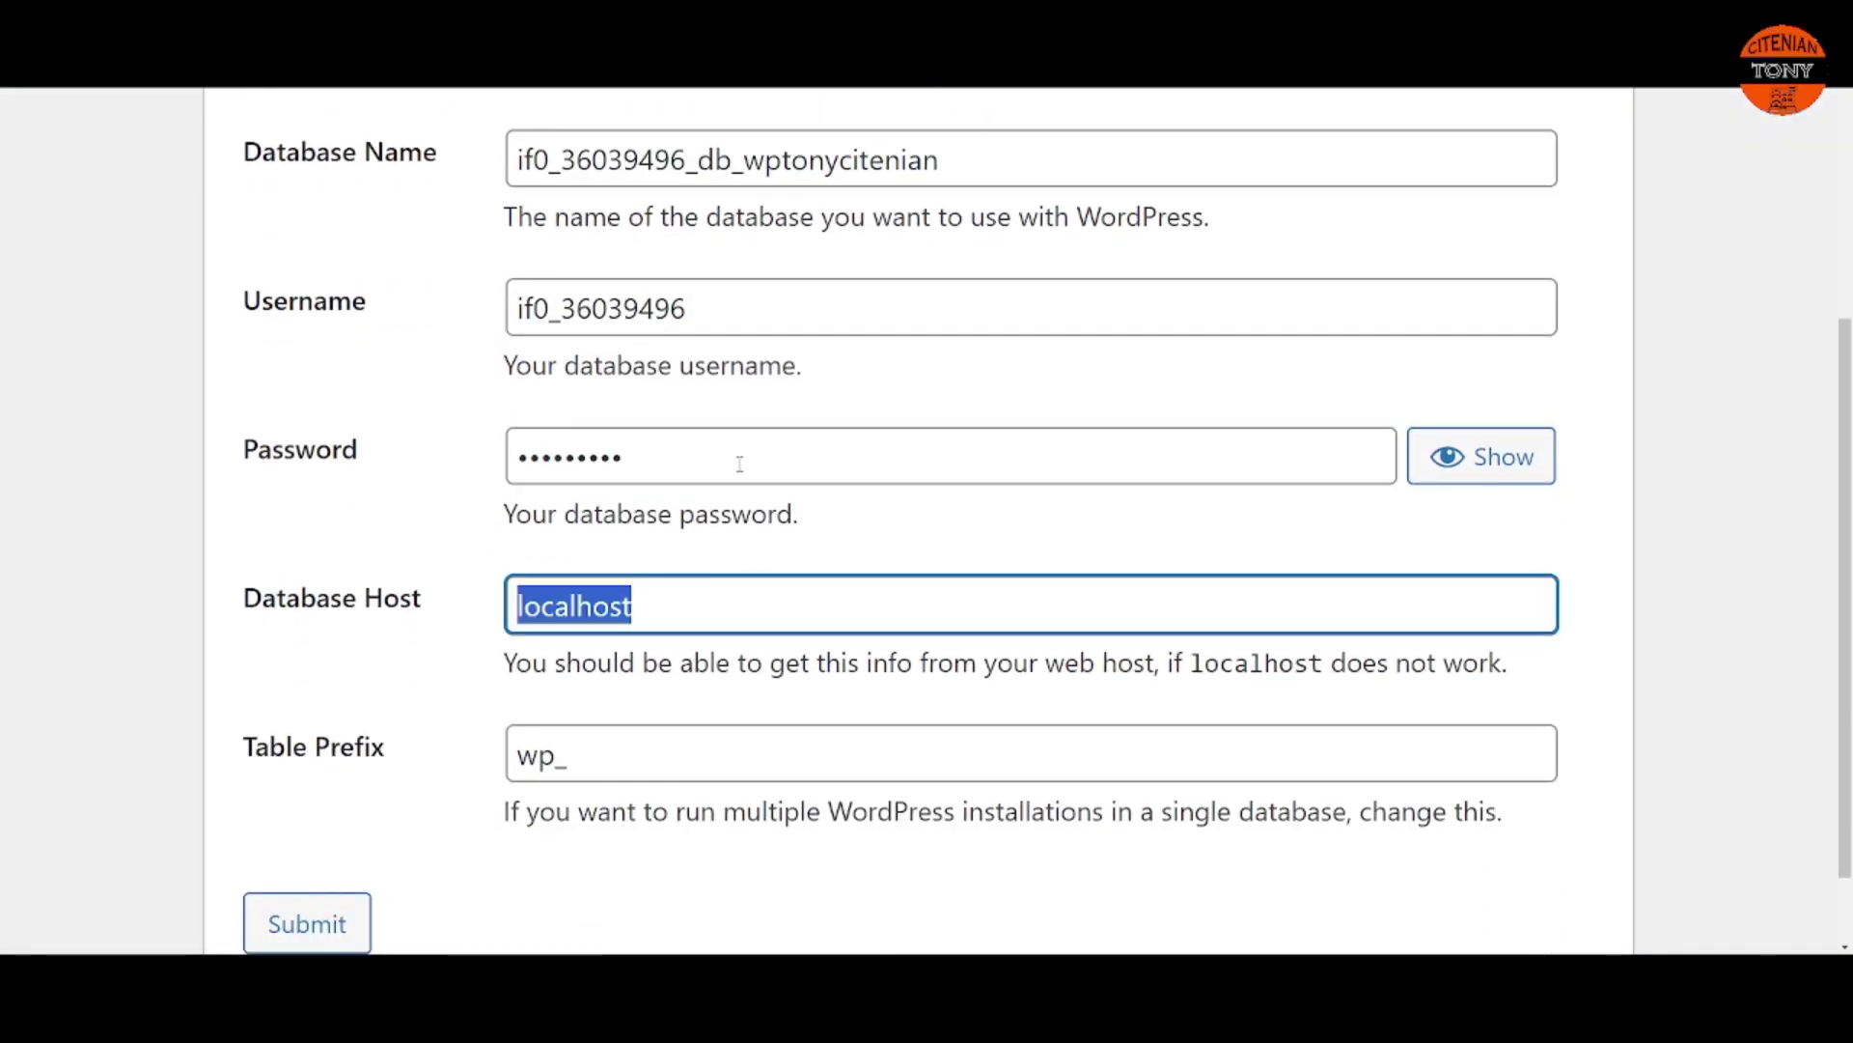
pyautogui.rightClick(619, 628)
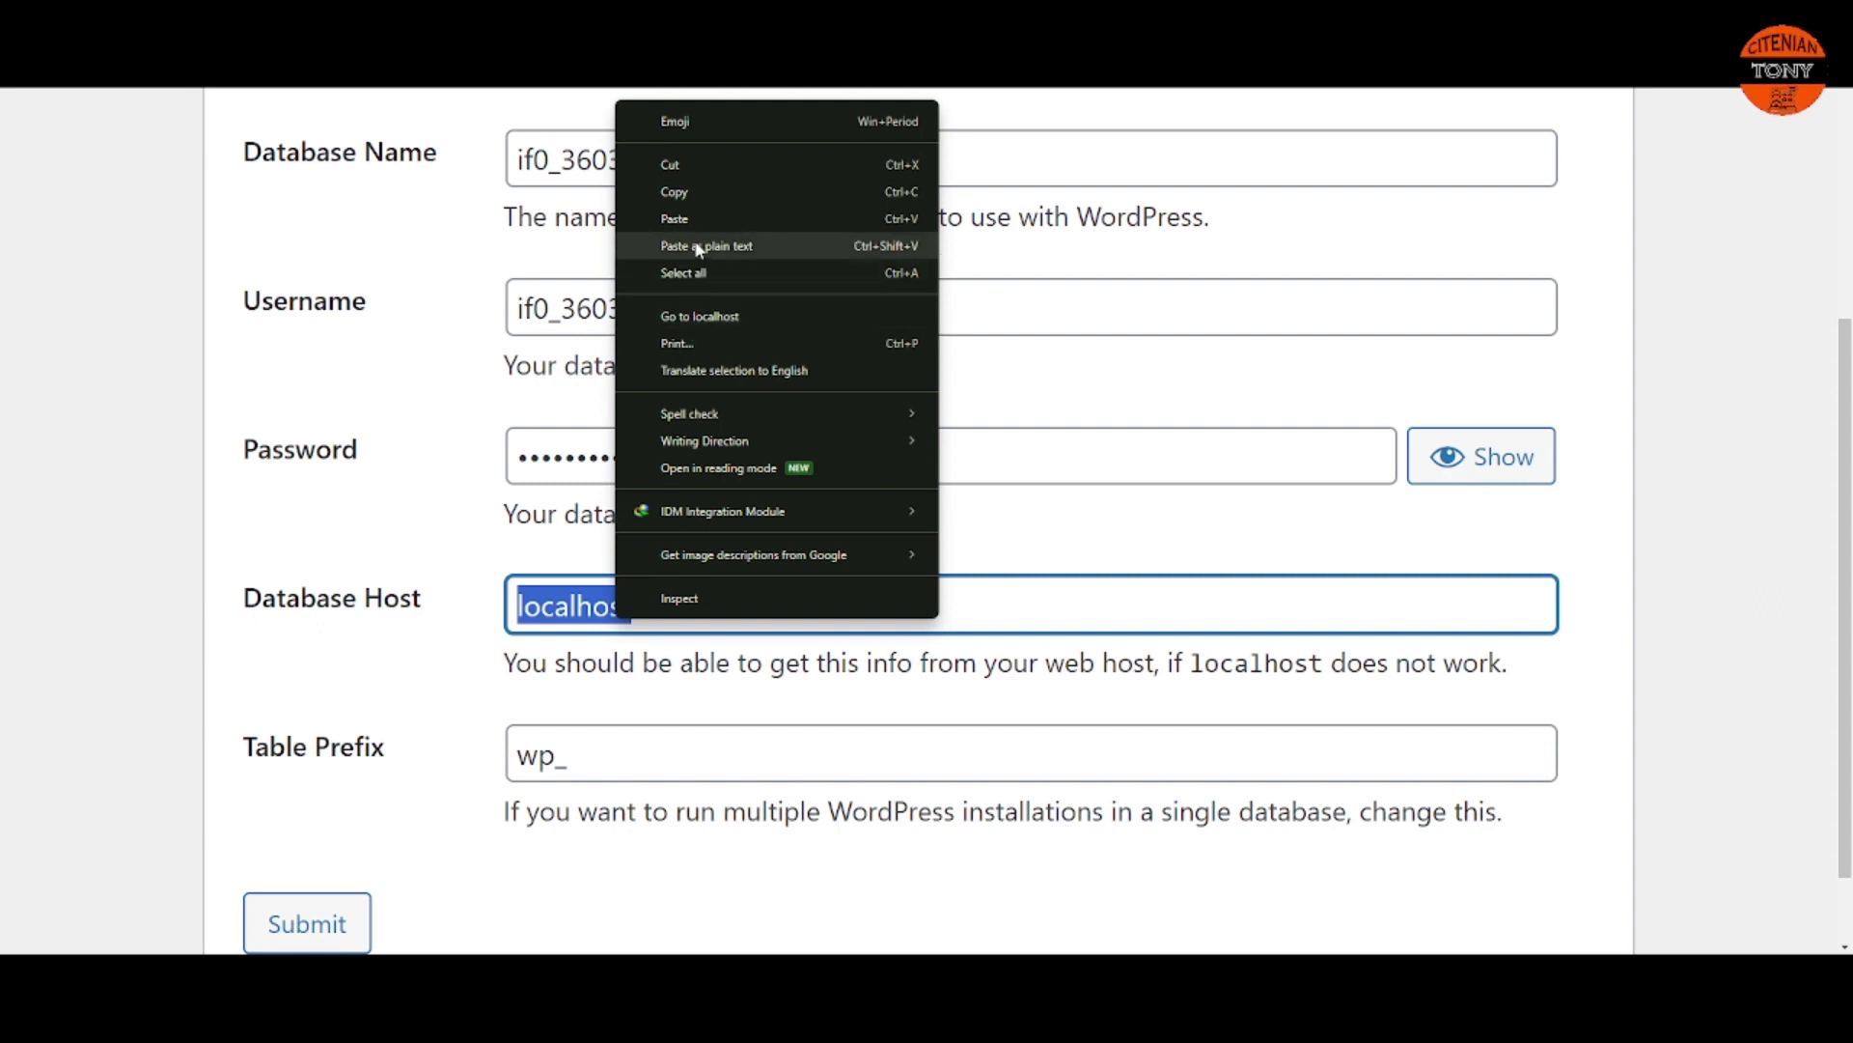
pyautogui.click(628, 220)
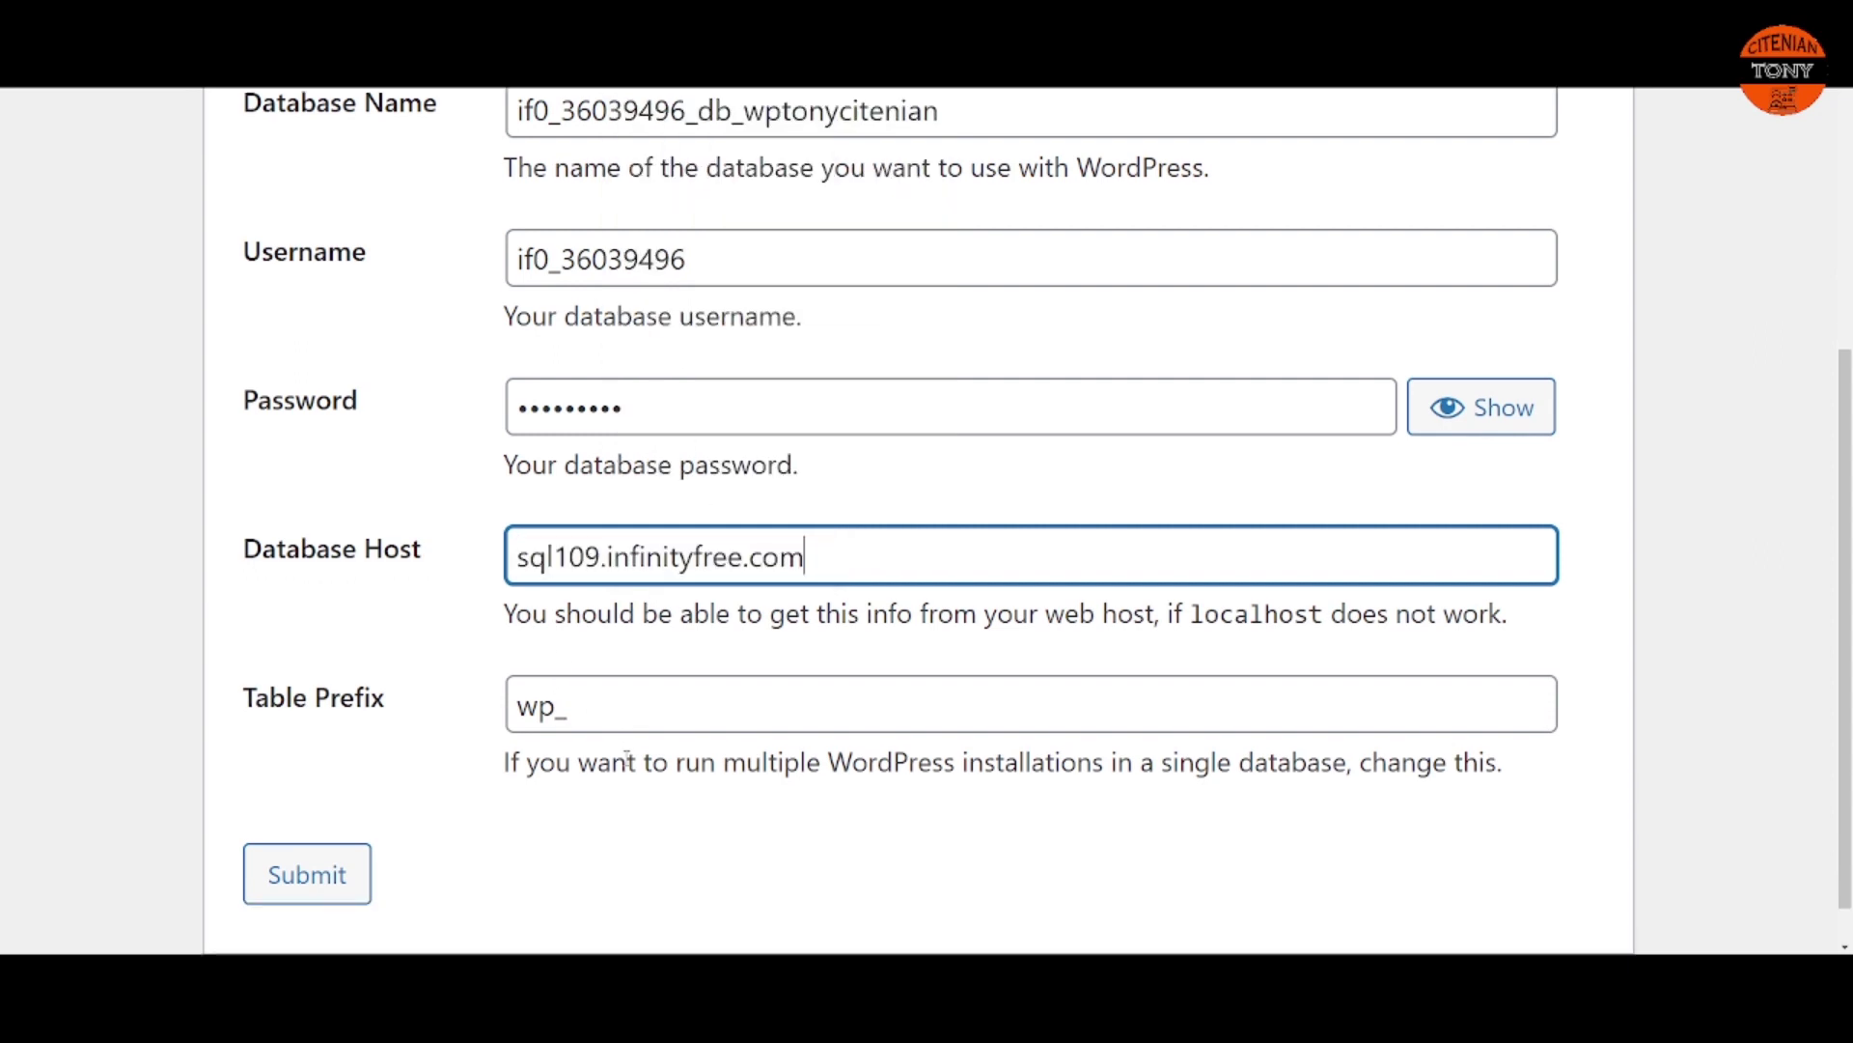
pyautogui.scroll(-1, 628, 758)
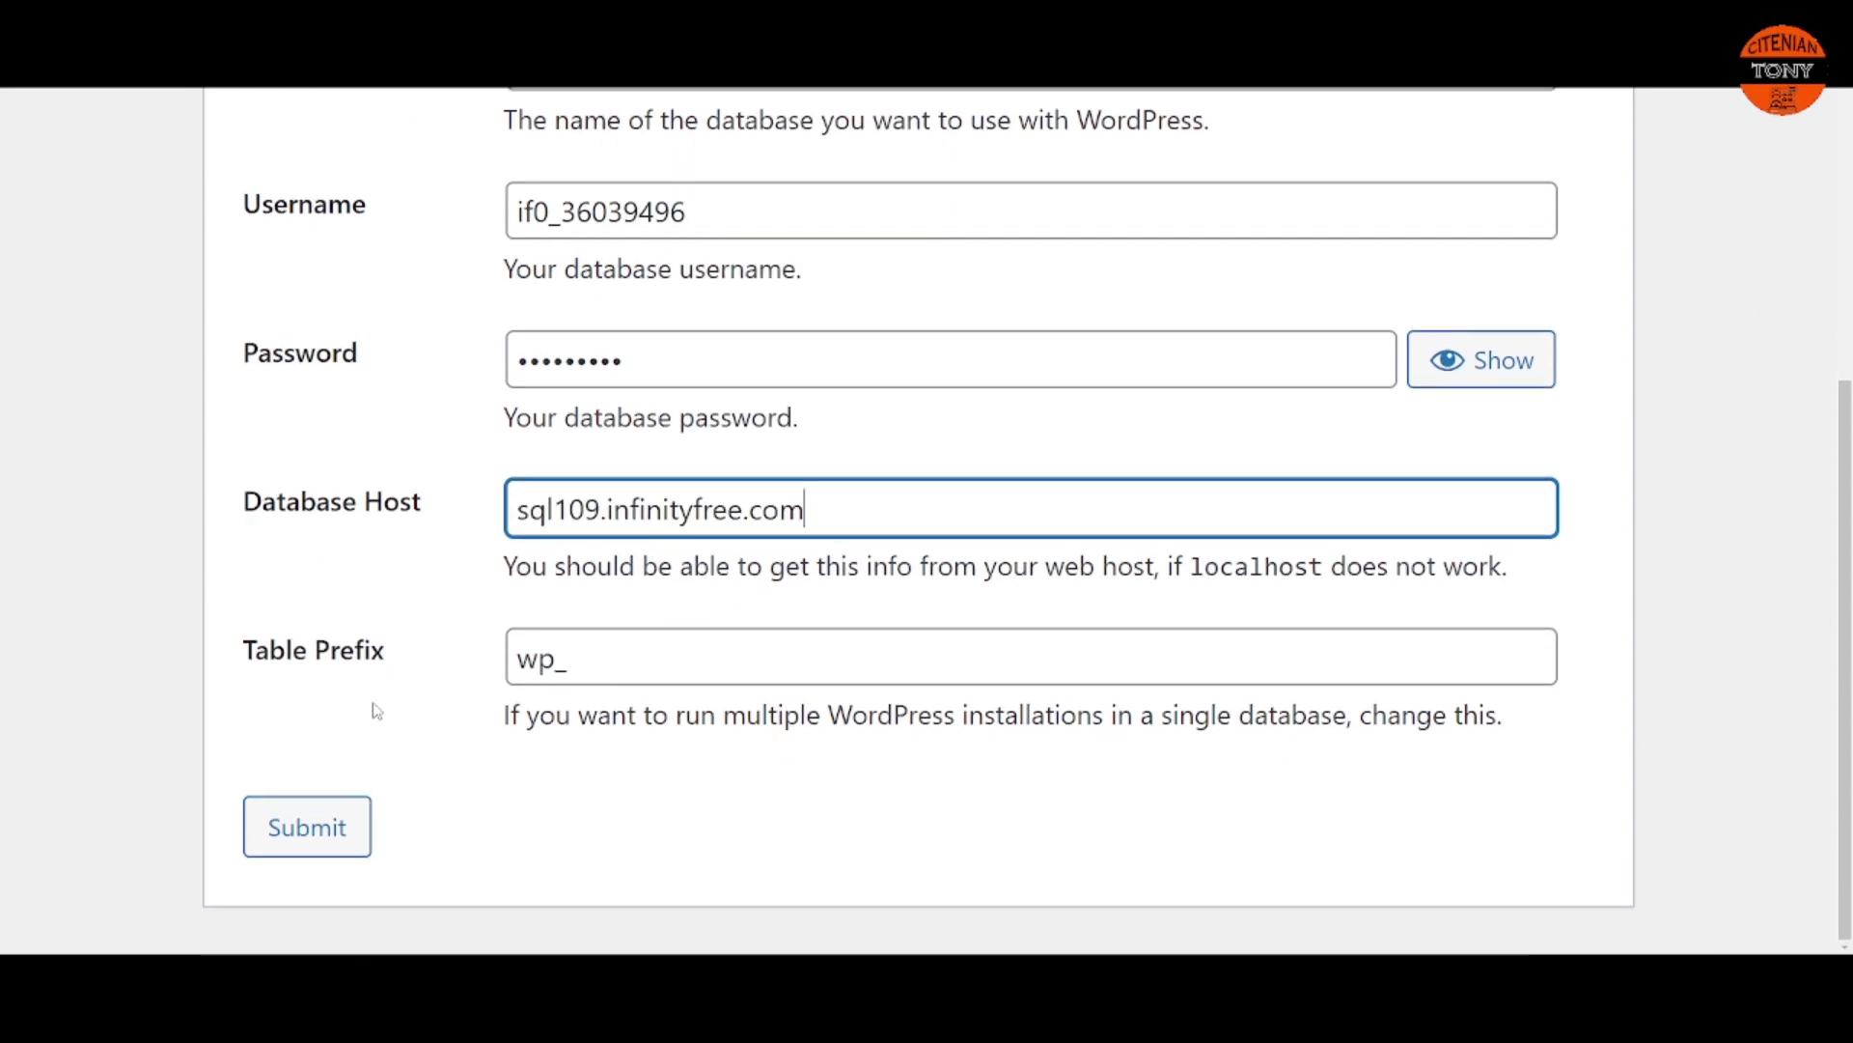
pyautogui.click(329, 843)
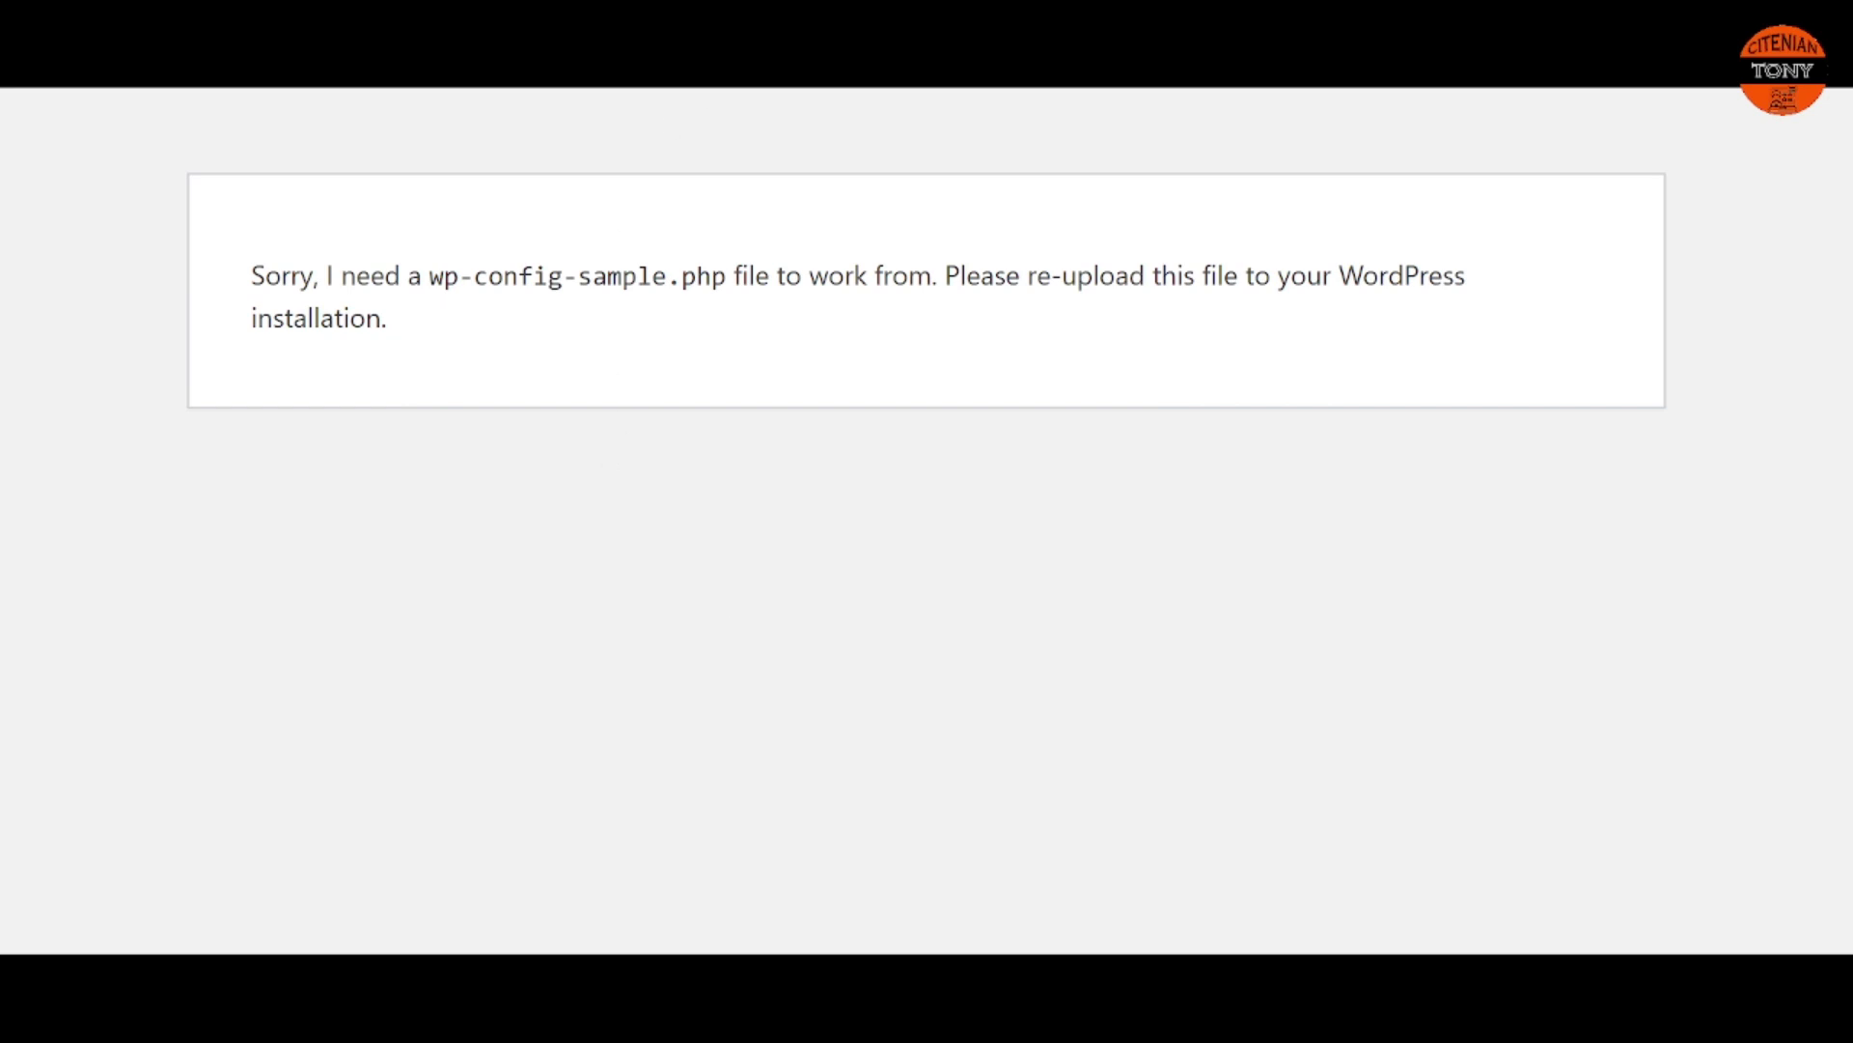
# Step: Open the hosted site from the hosting account's domain list and continue the WordPress setup with the preselected language
pyautogui.click(579, 19)
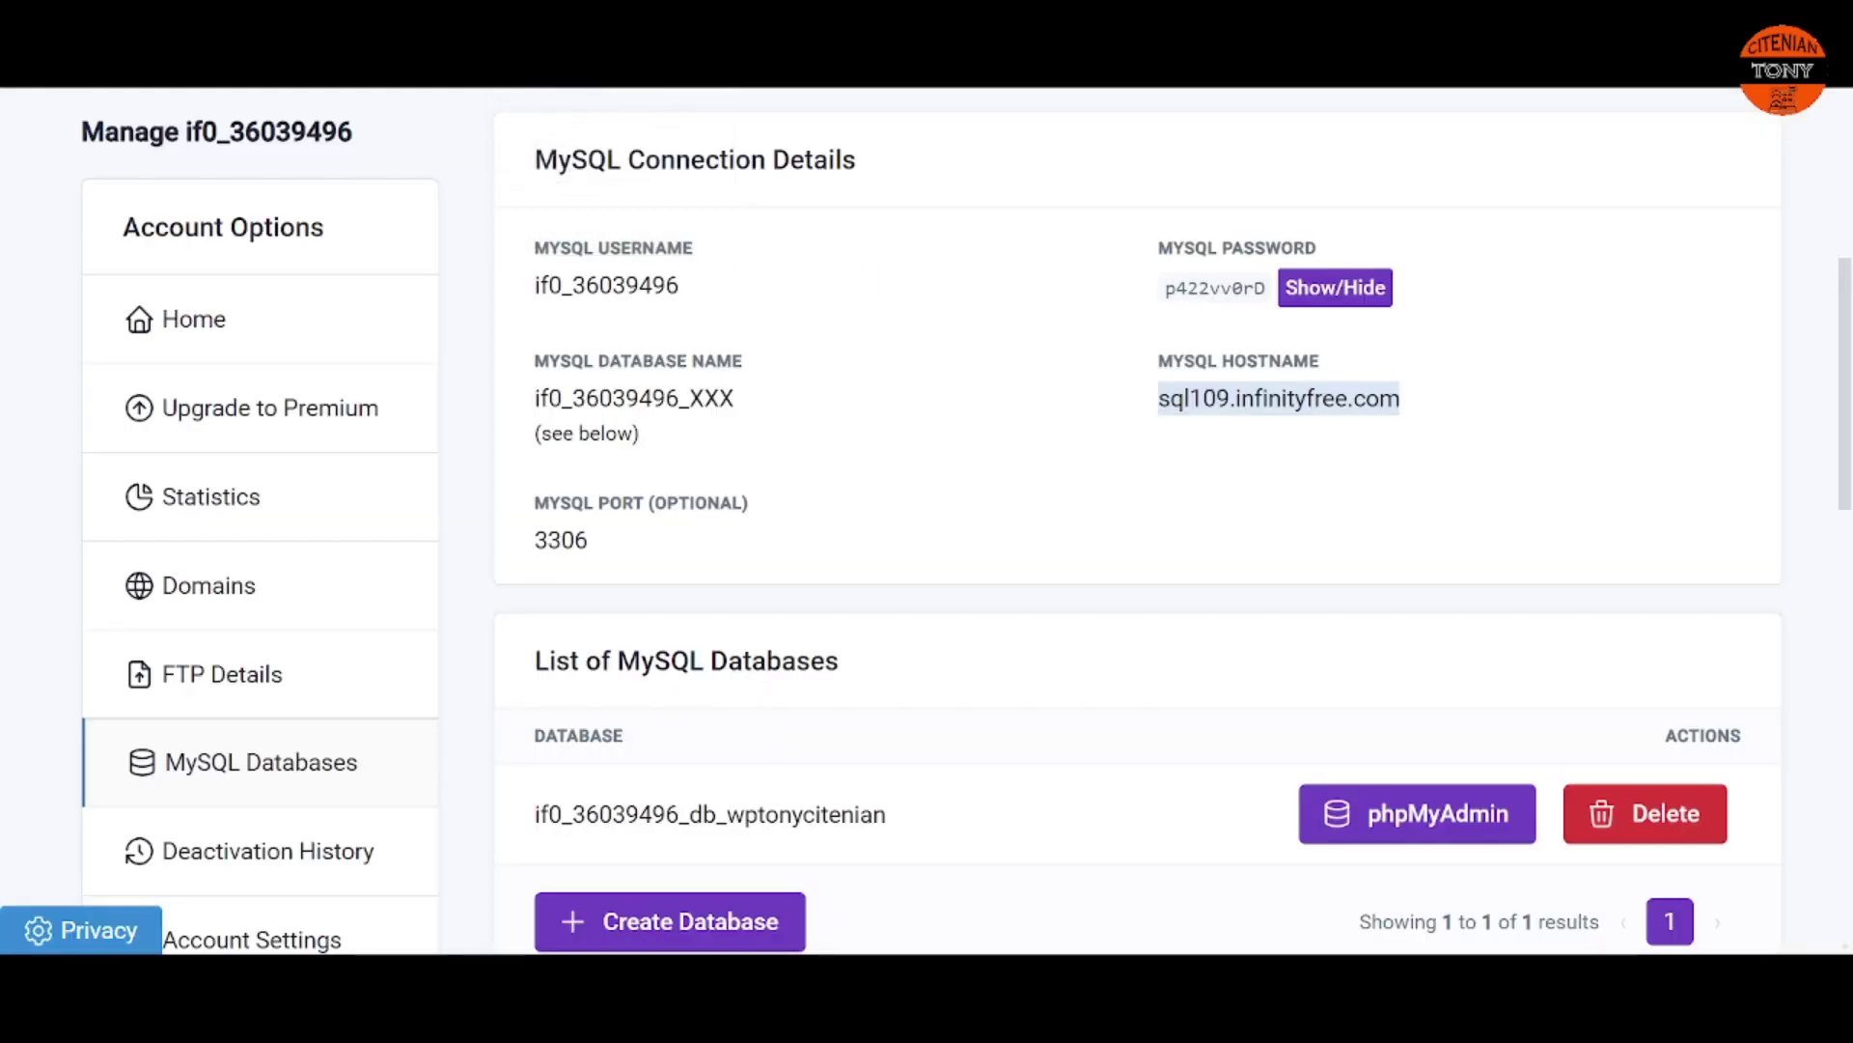
pyautogui.click(791, 20)
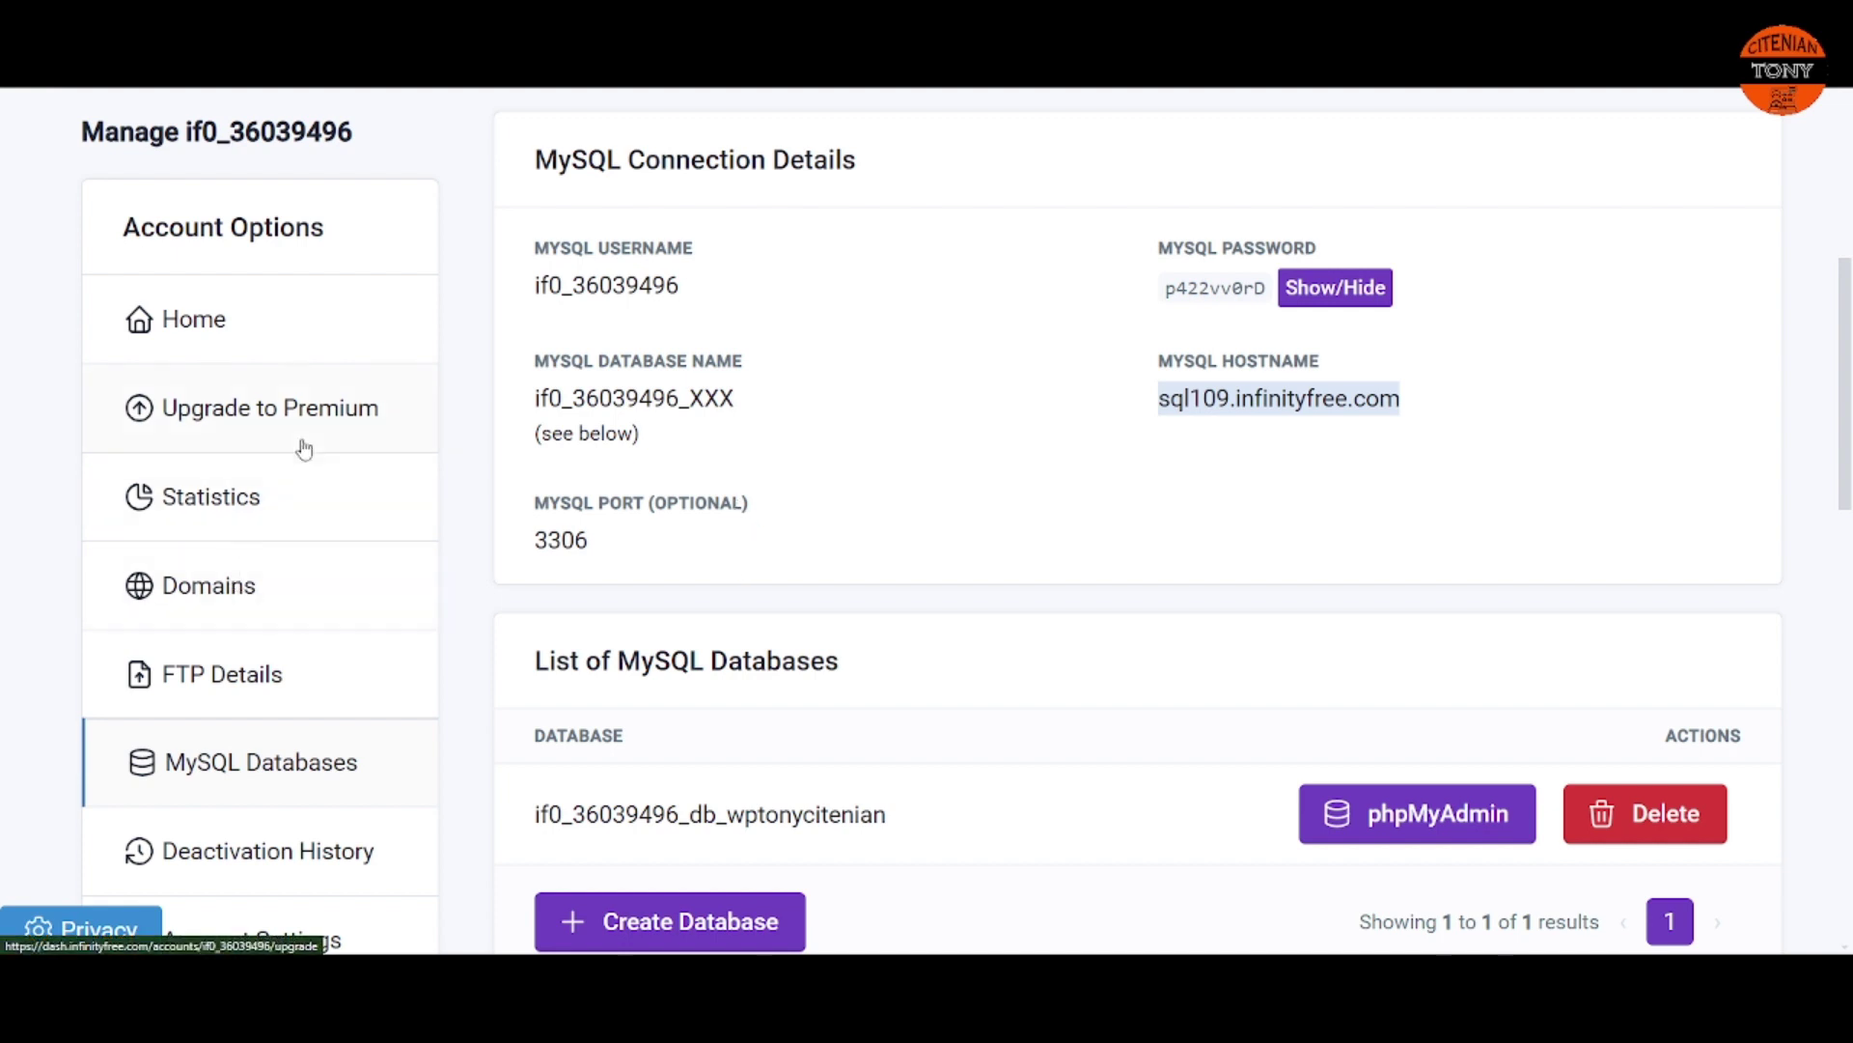
pyautogui.click(208, 586)
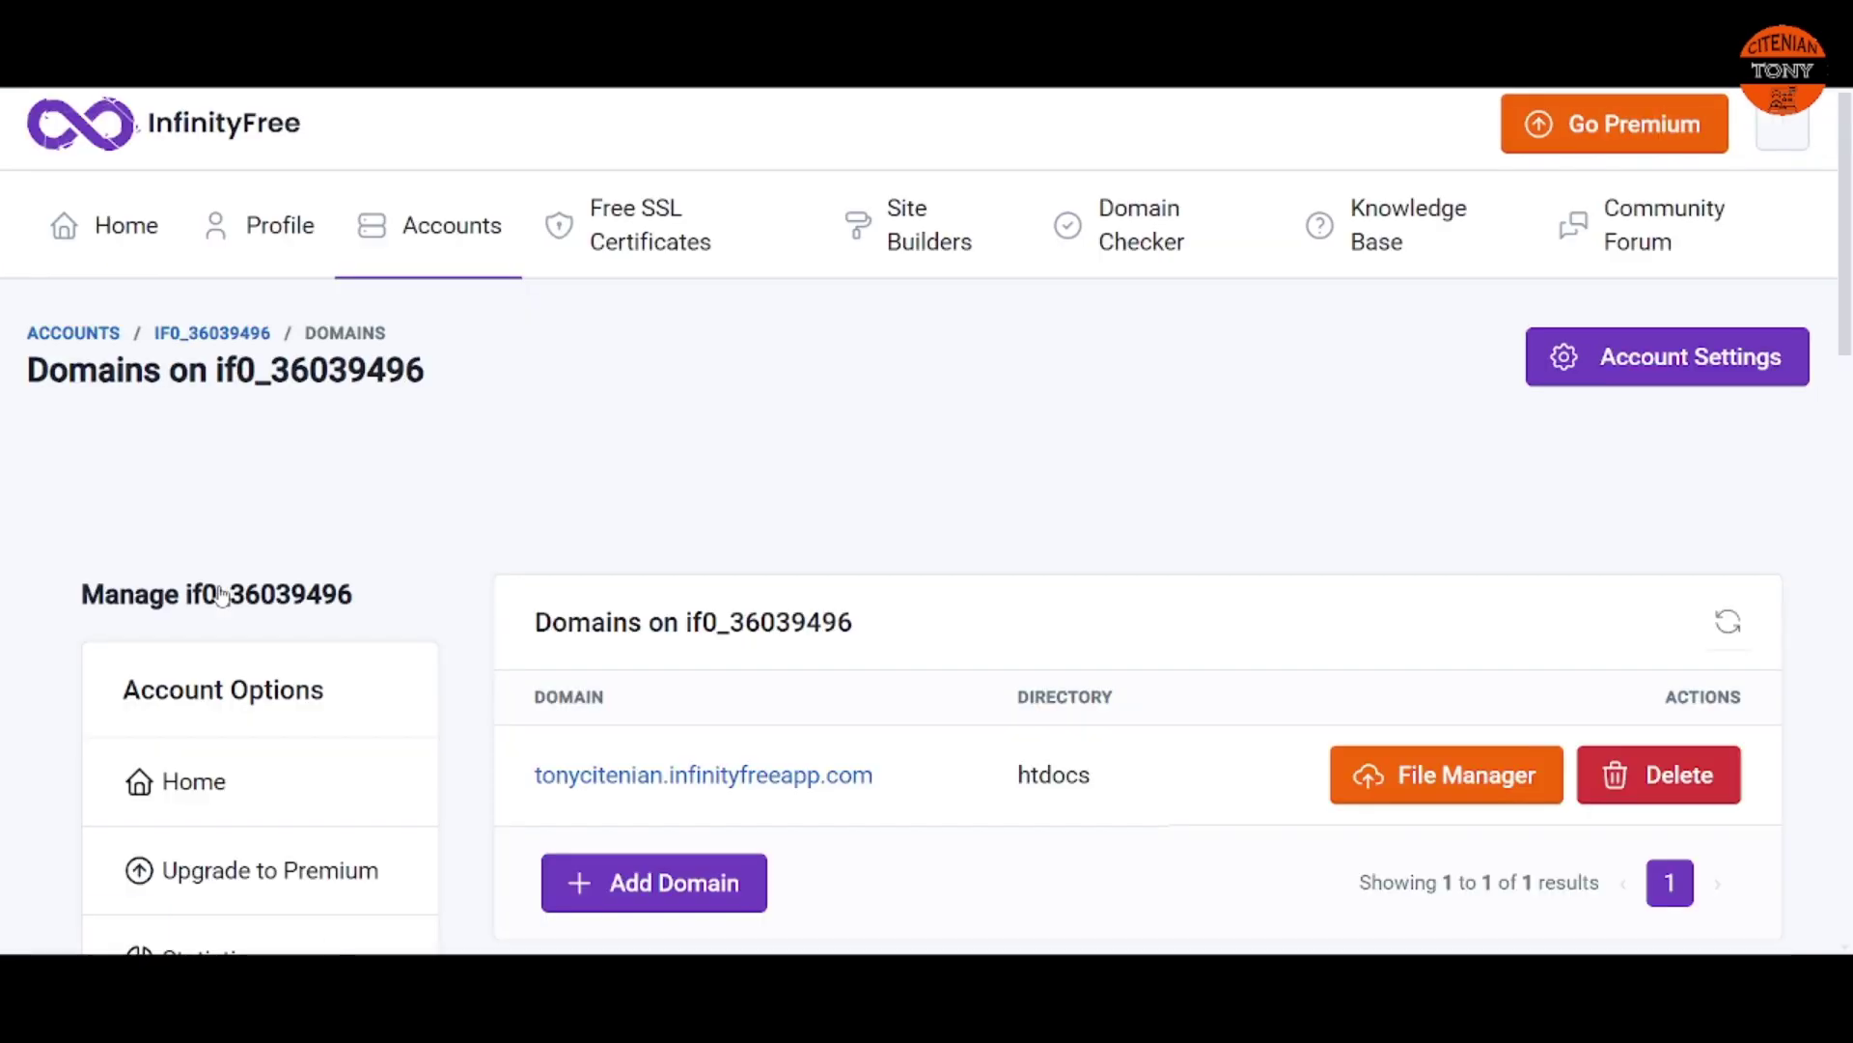
pyautogui.click(827, 793)
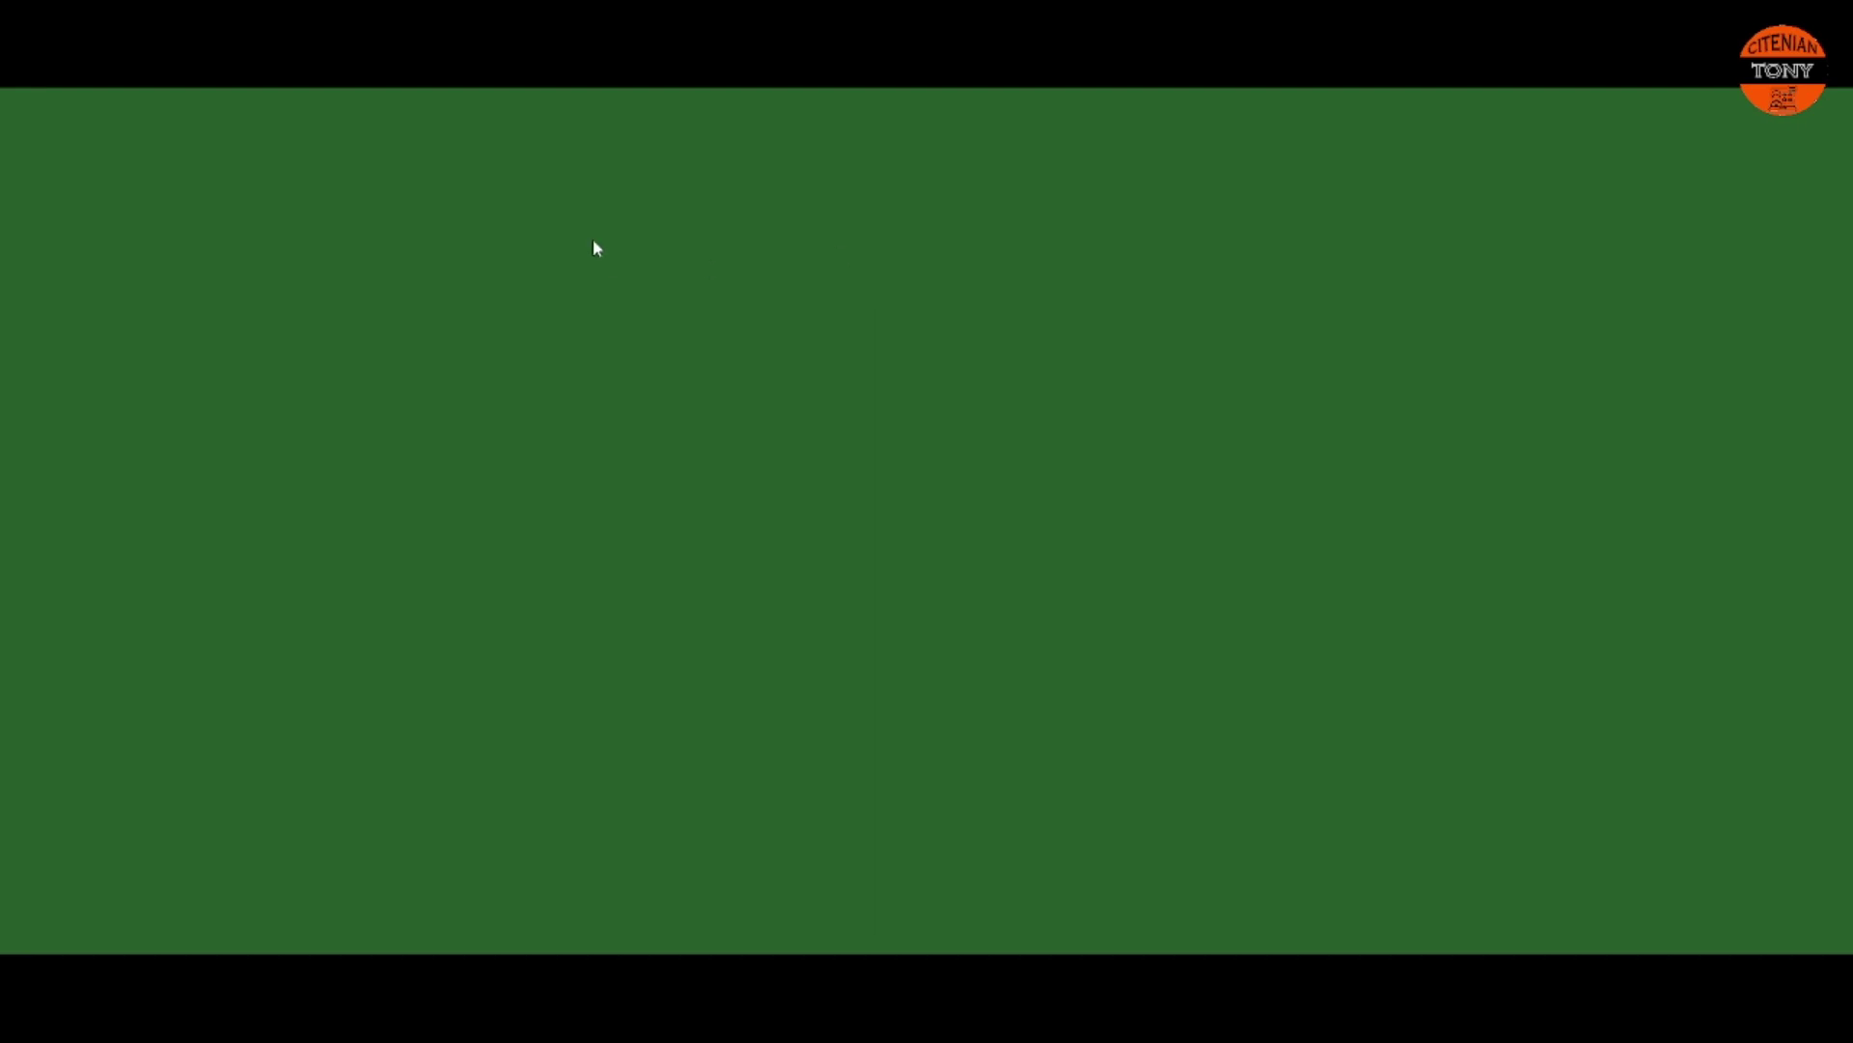
pyautogui.scroll(-2, 1225, 714)
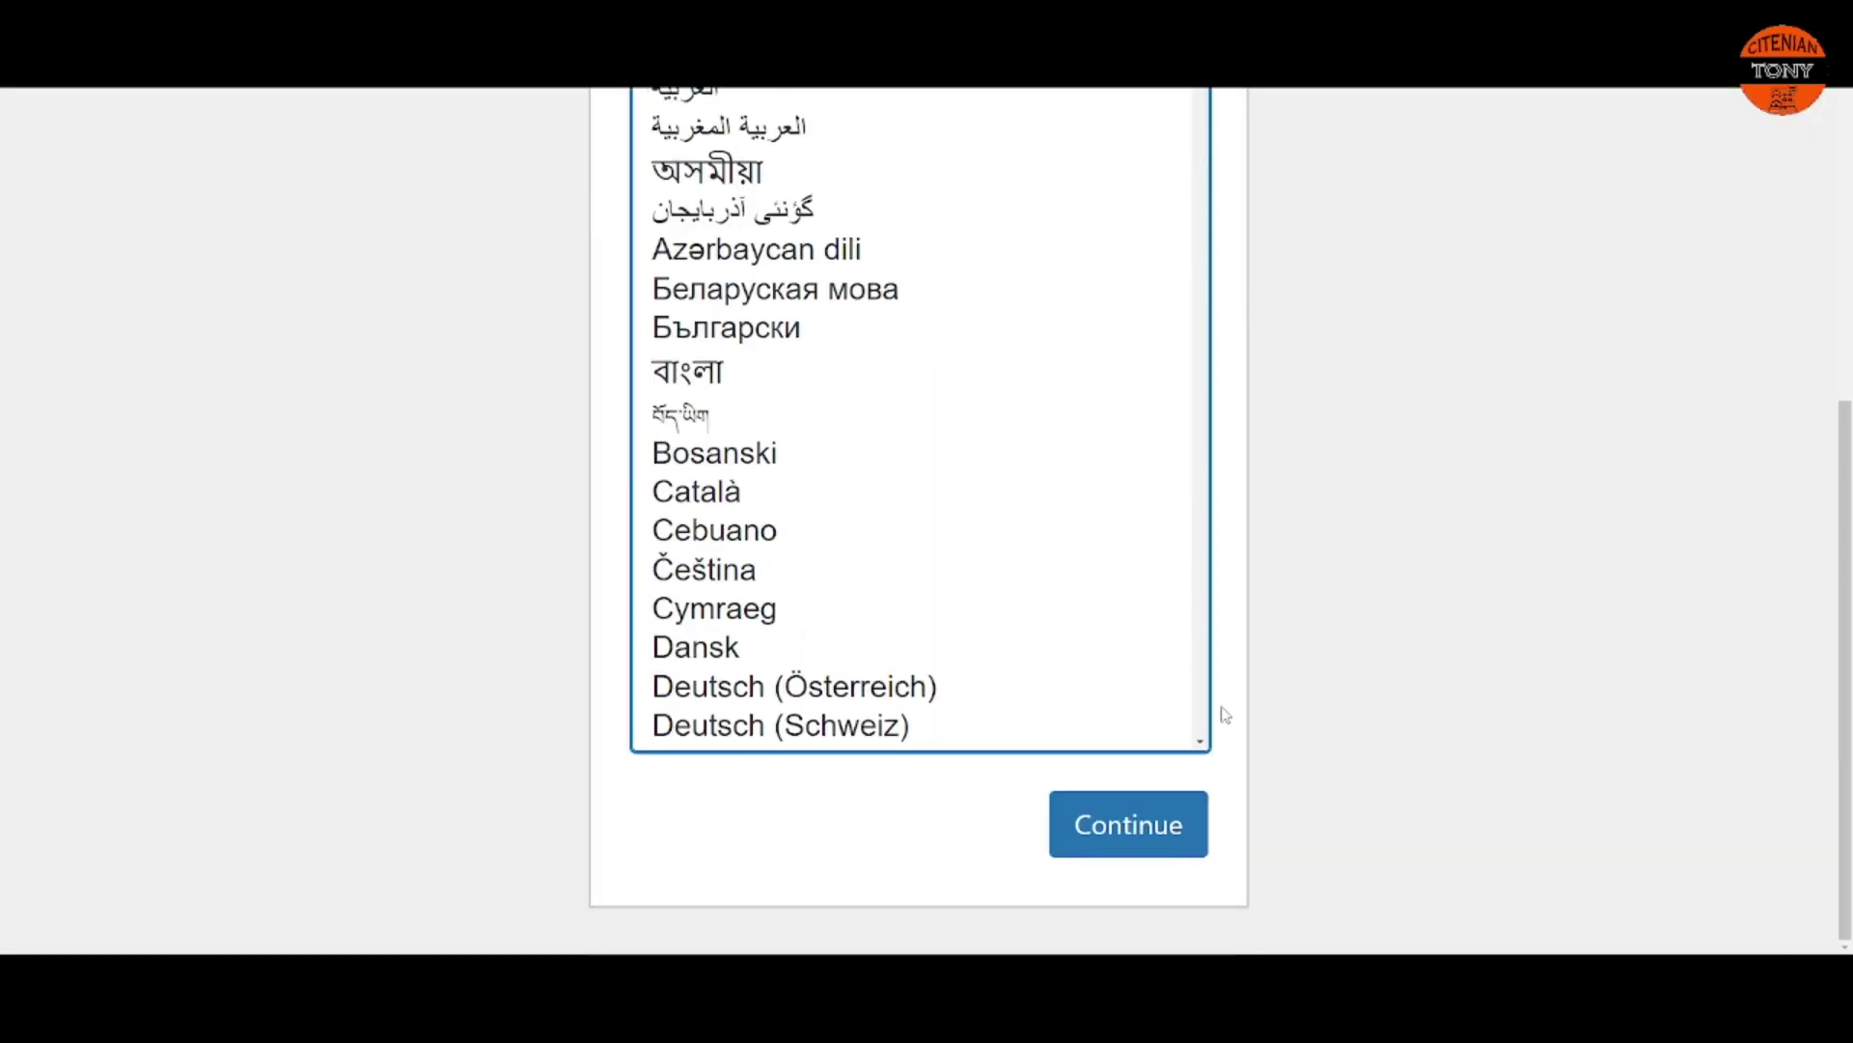
pyautogui.click(1178, 836)
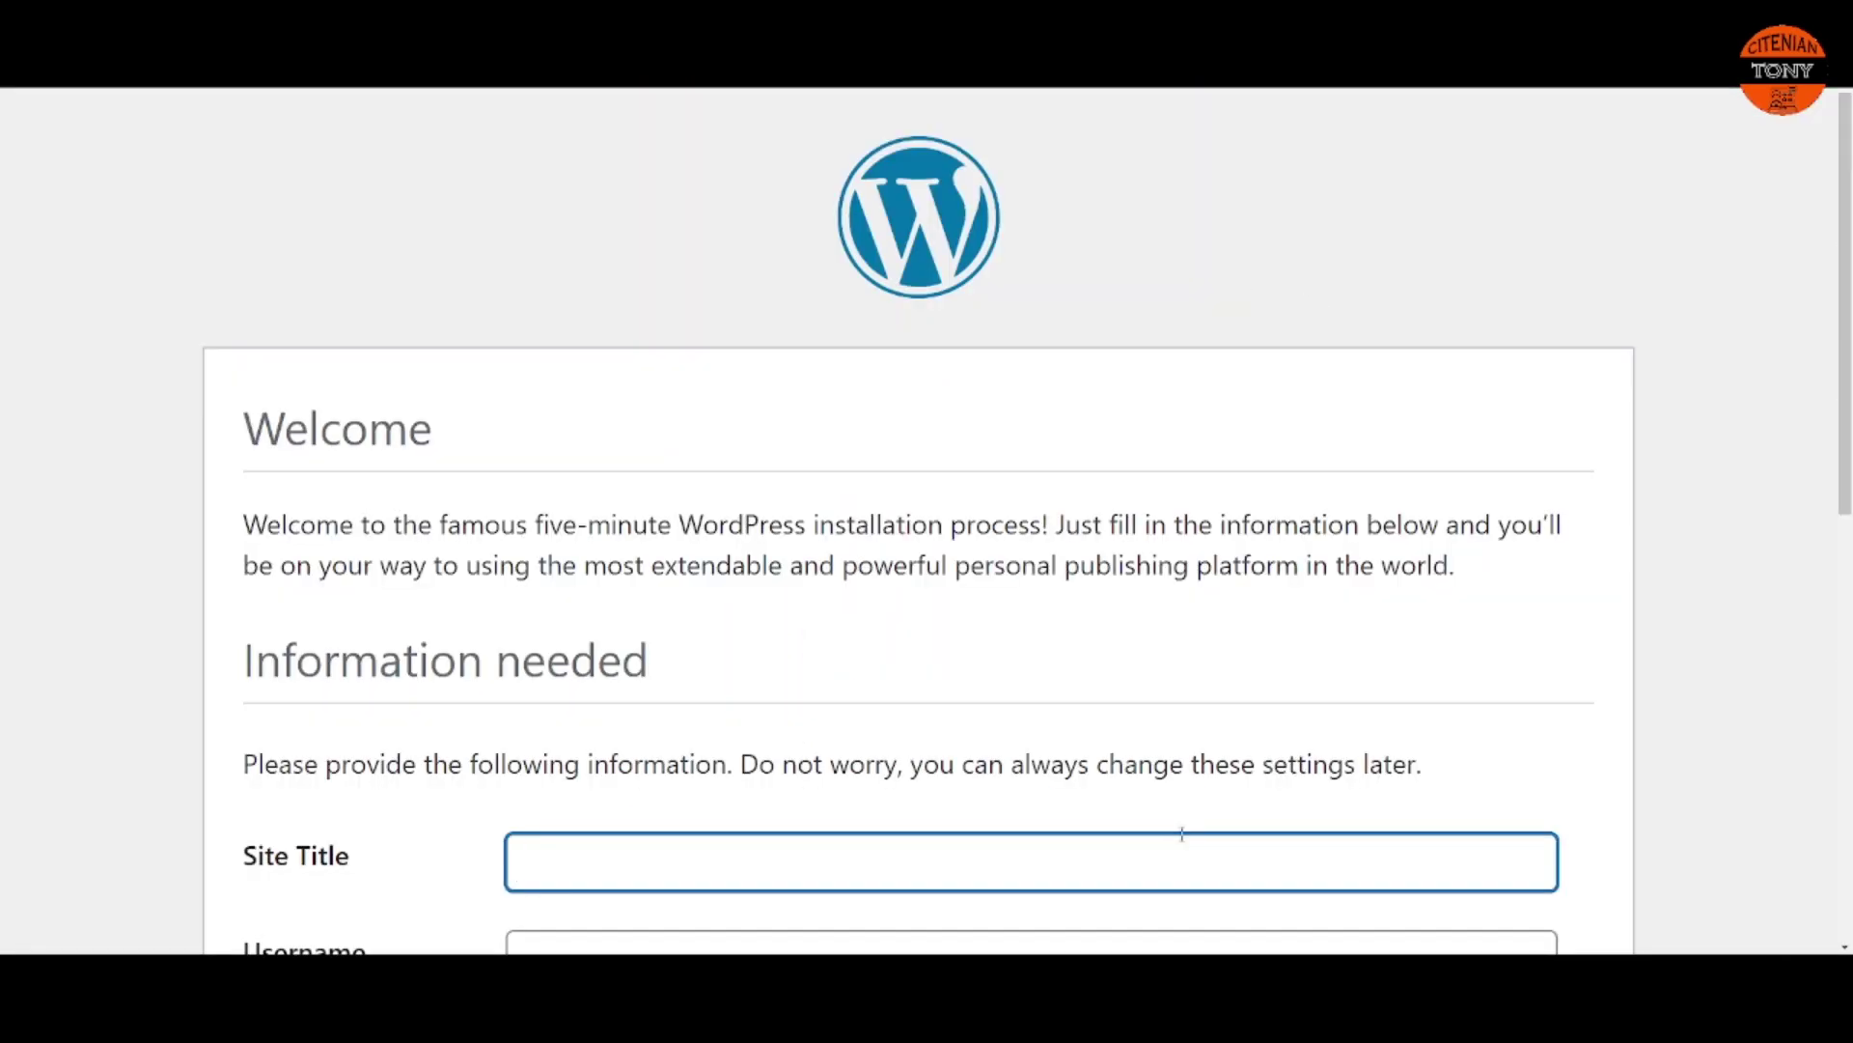
# Step: Examine the WordPress installation form's site title, username, password, email and search engine visibility fields
pyautogui.scroll(-3, 627, 650)
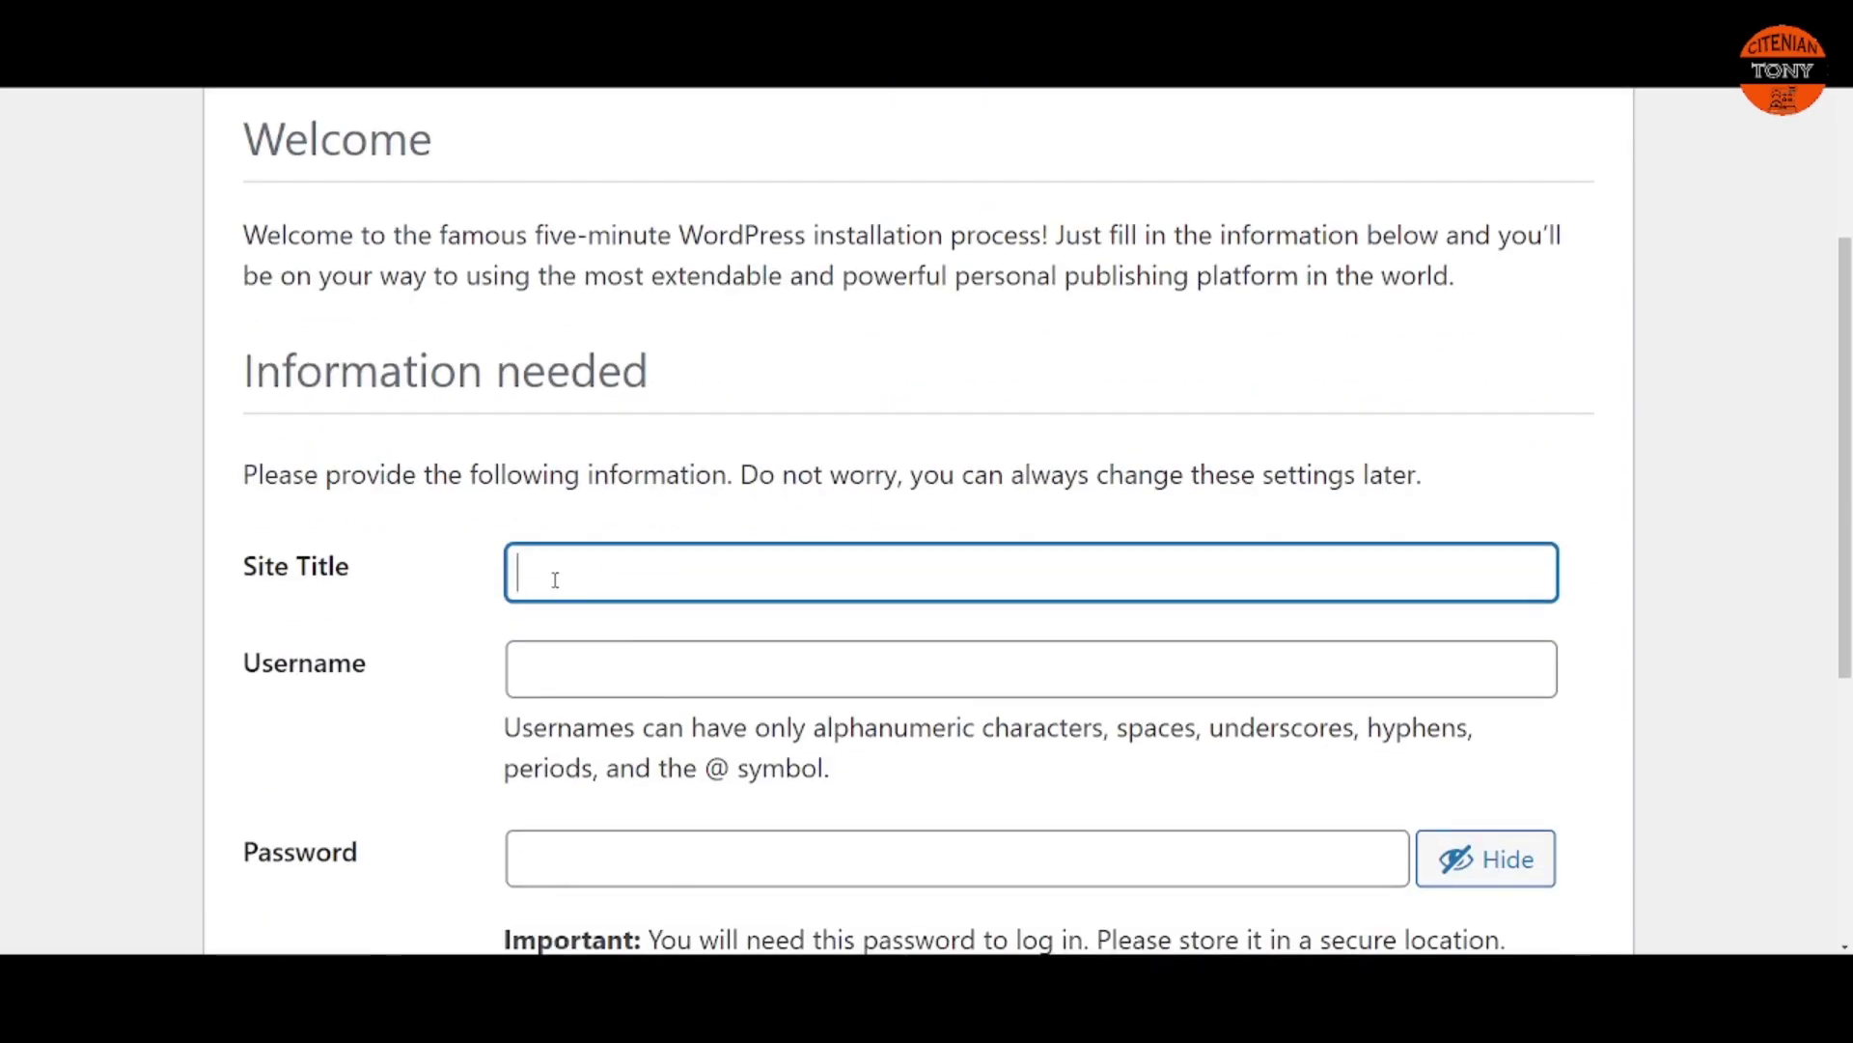
pyautogui.scroll(-5, 555, 580)
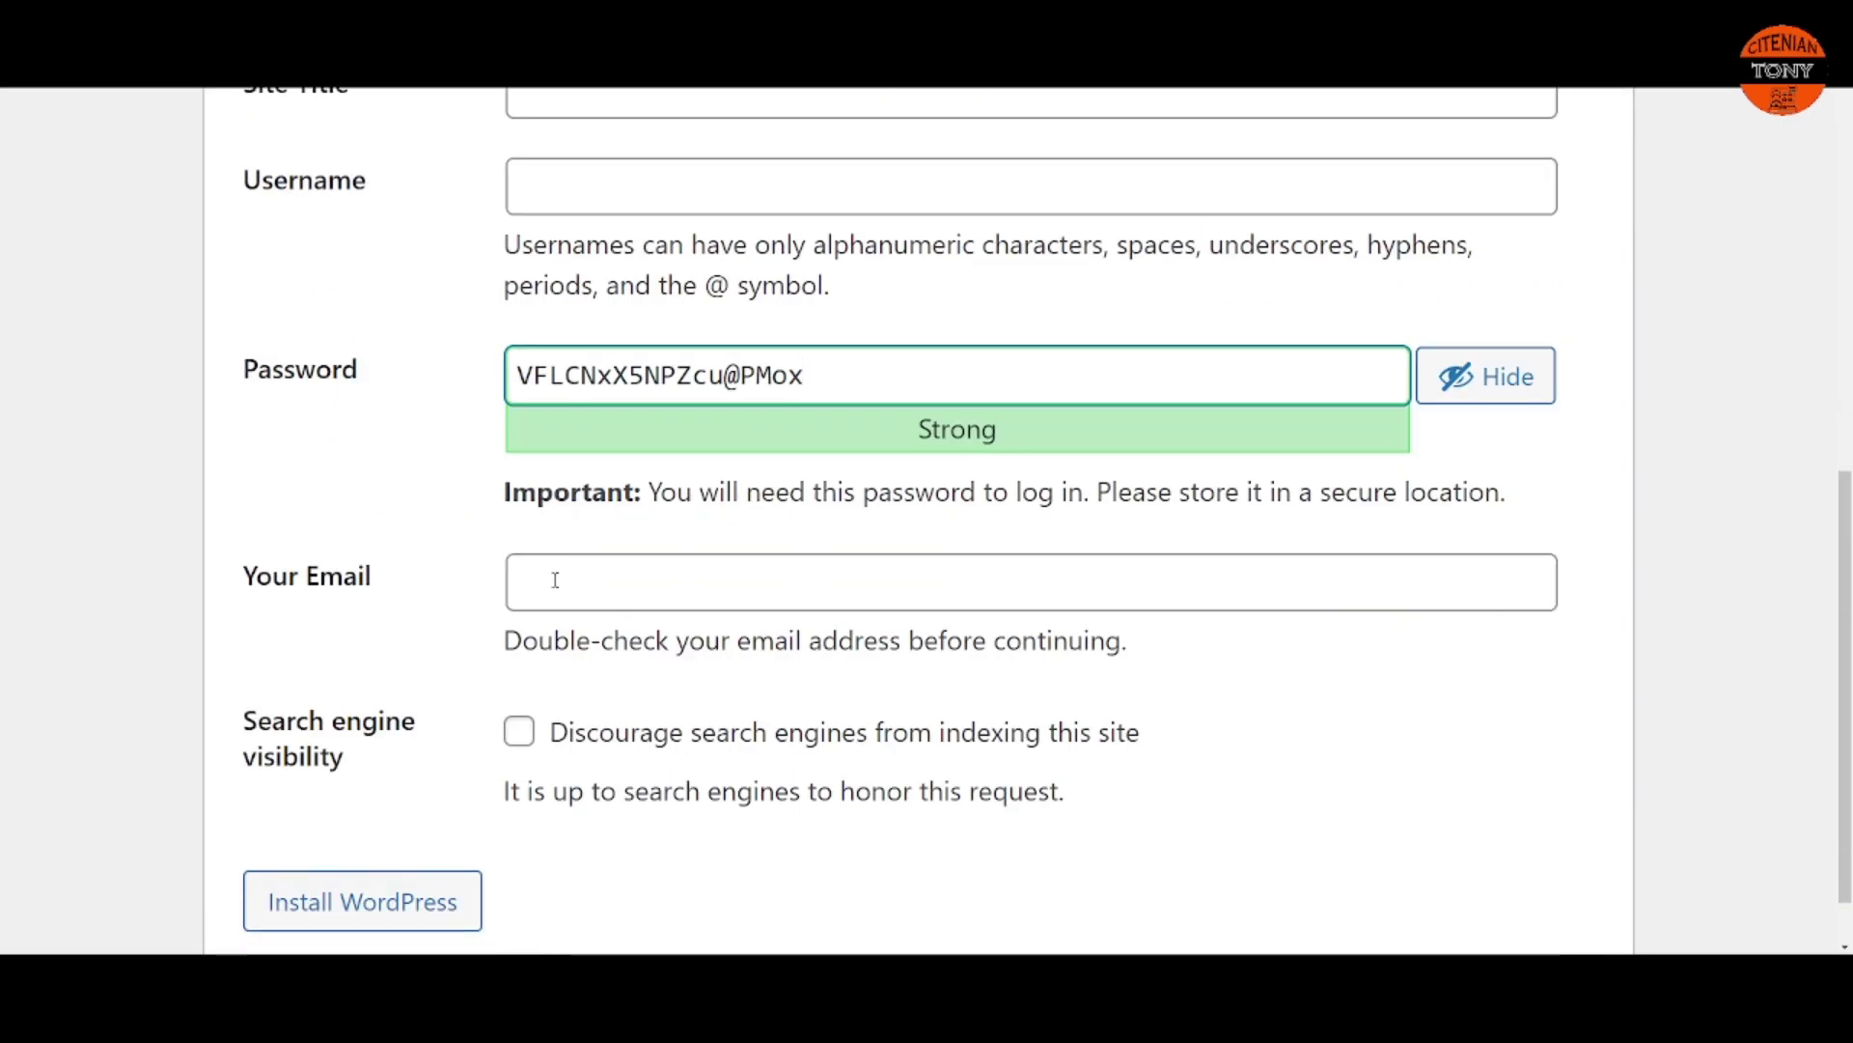
pyautogui.scroll(-1, 555, 579)
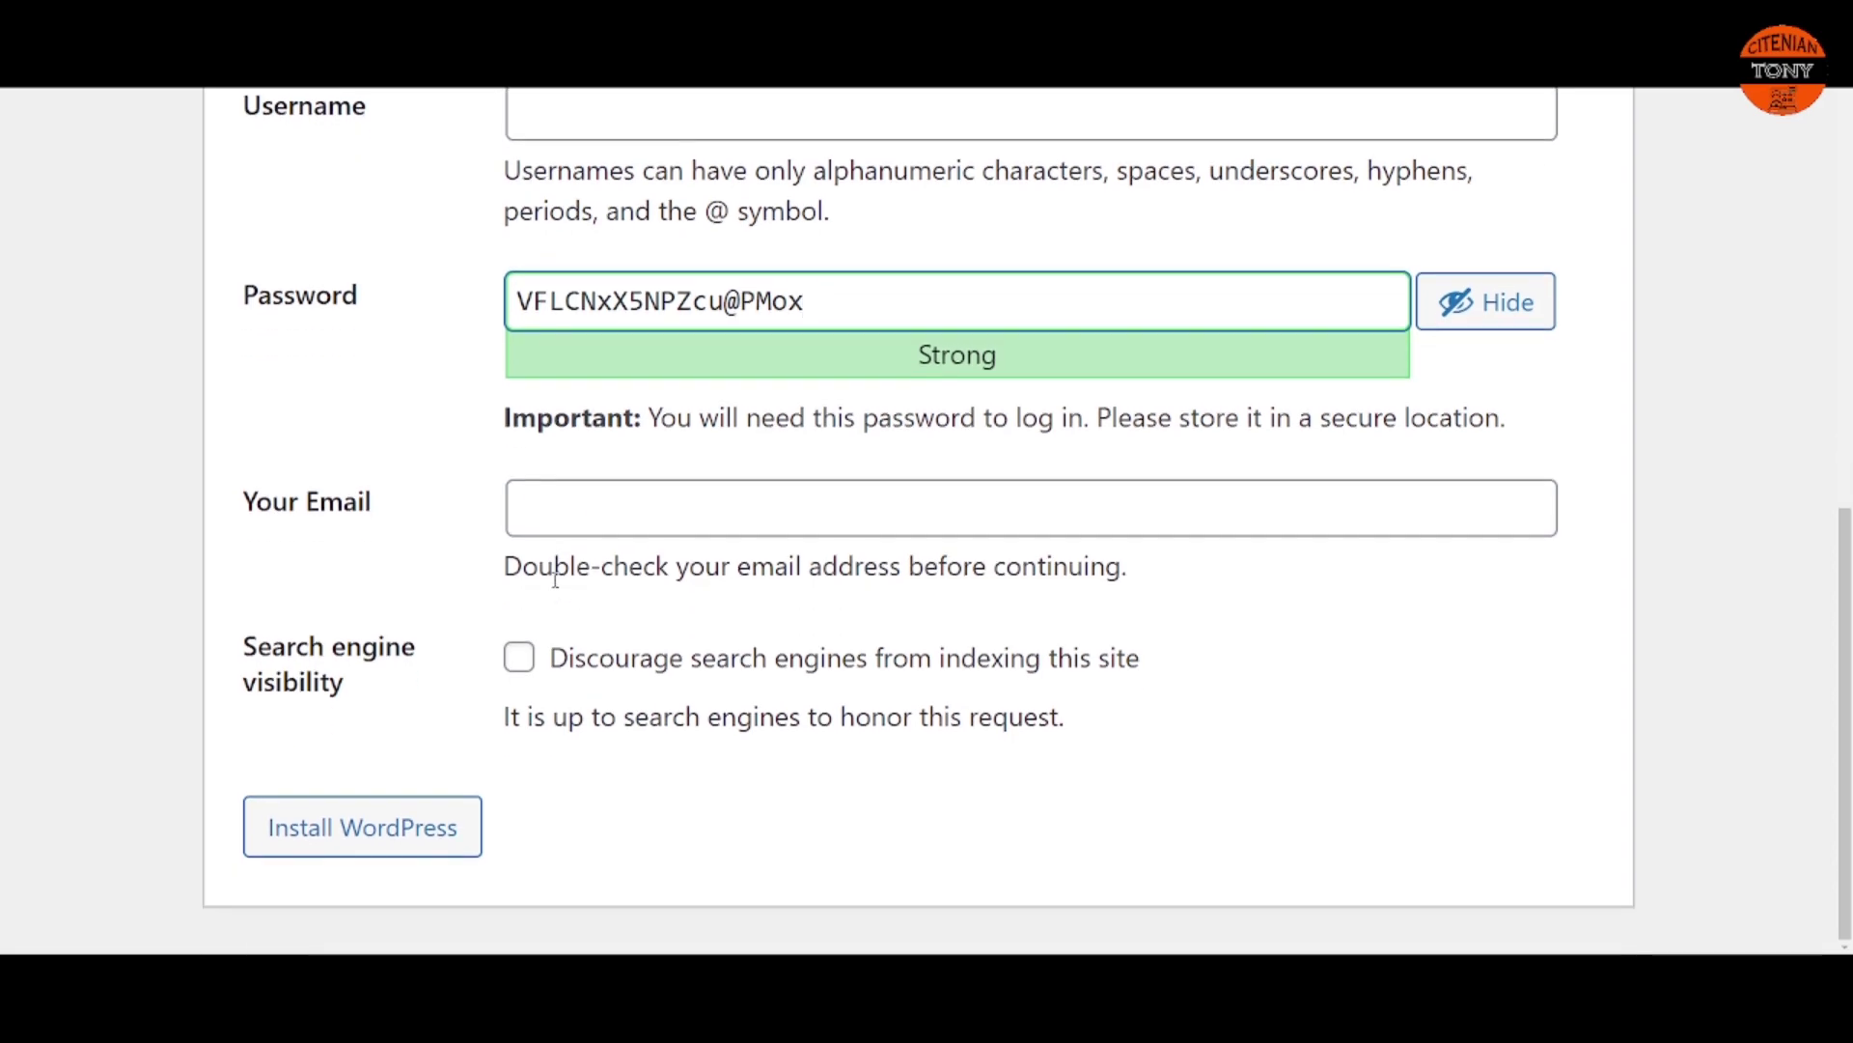
pyautogui.scroll(5, 555, 579)
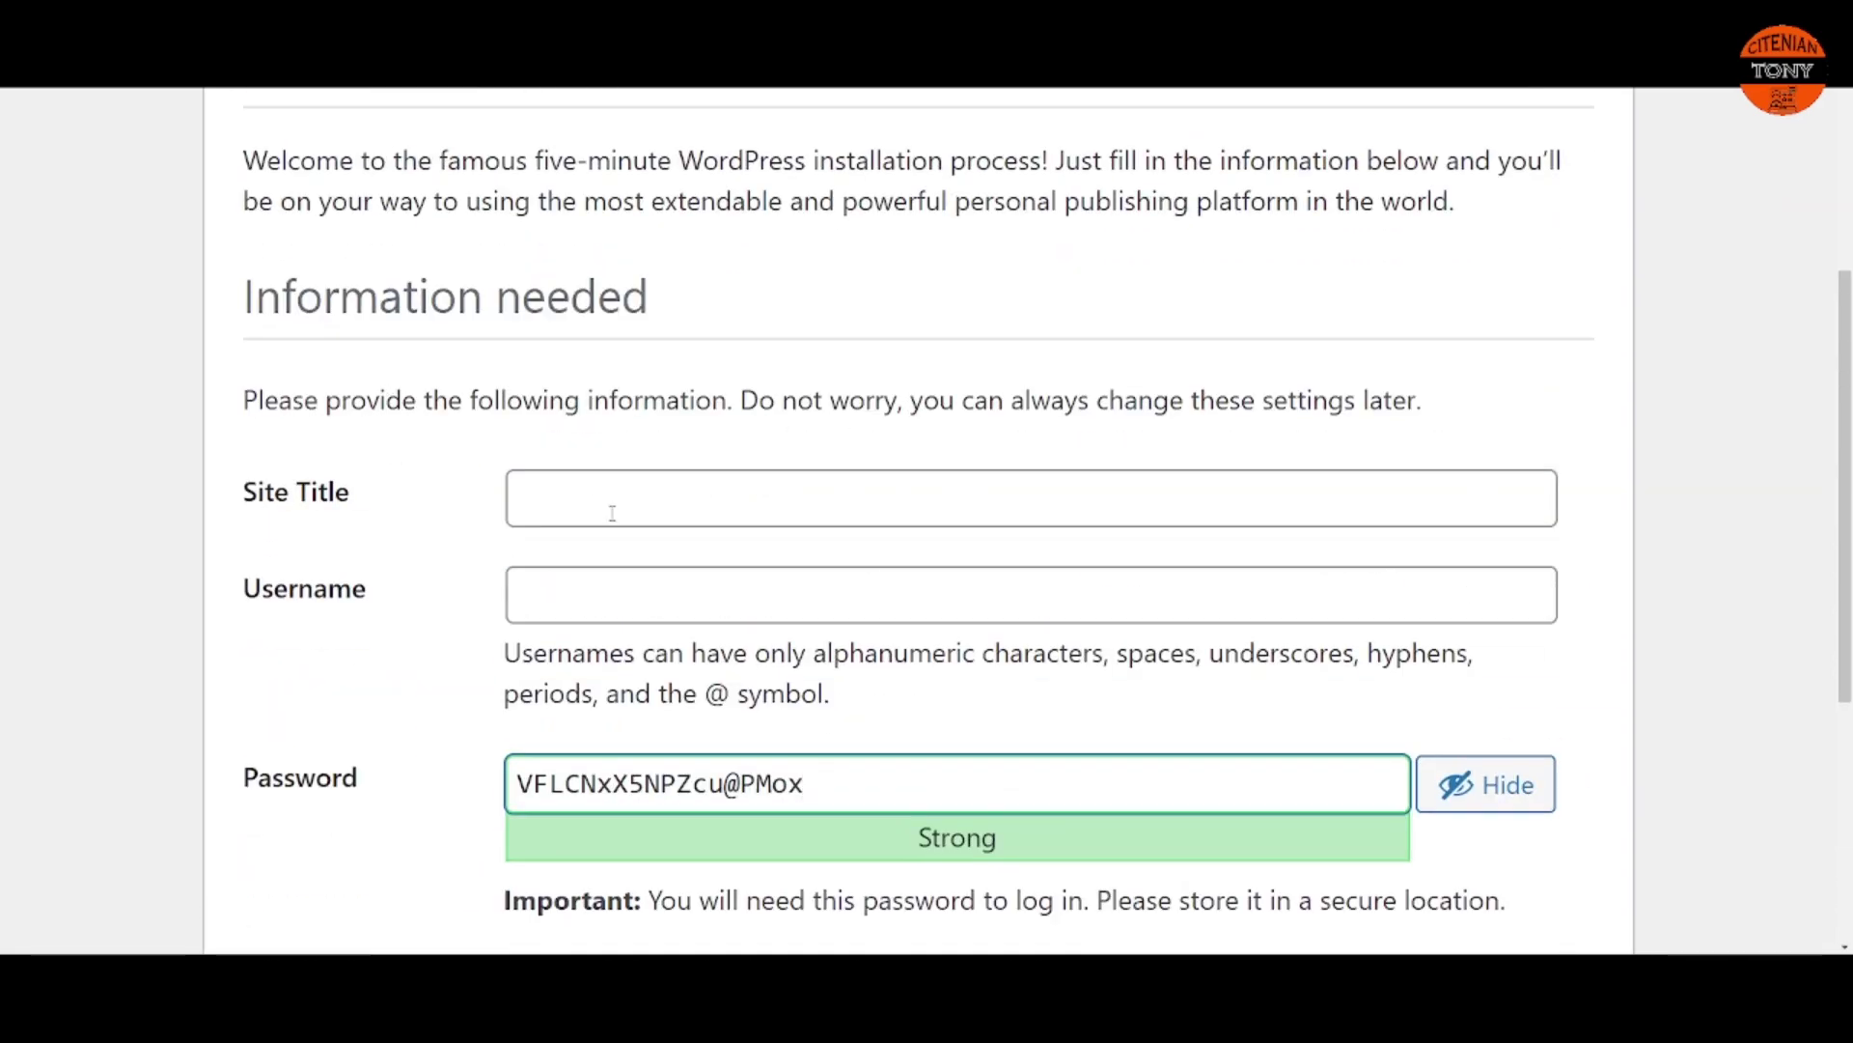
pyautogui.scroll(2, 612, 513)
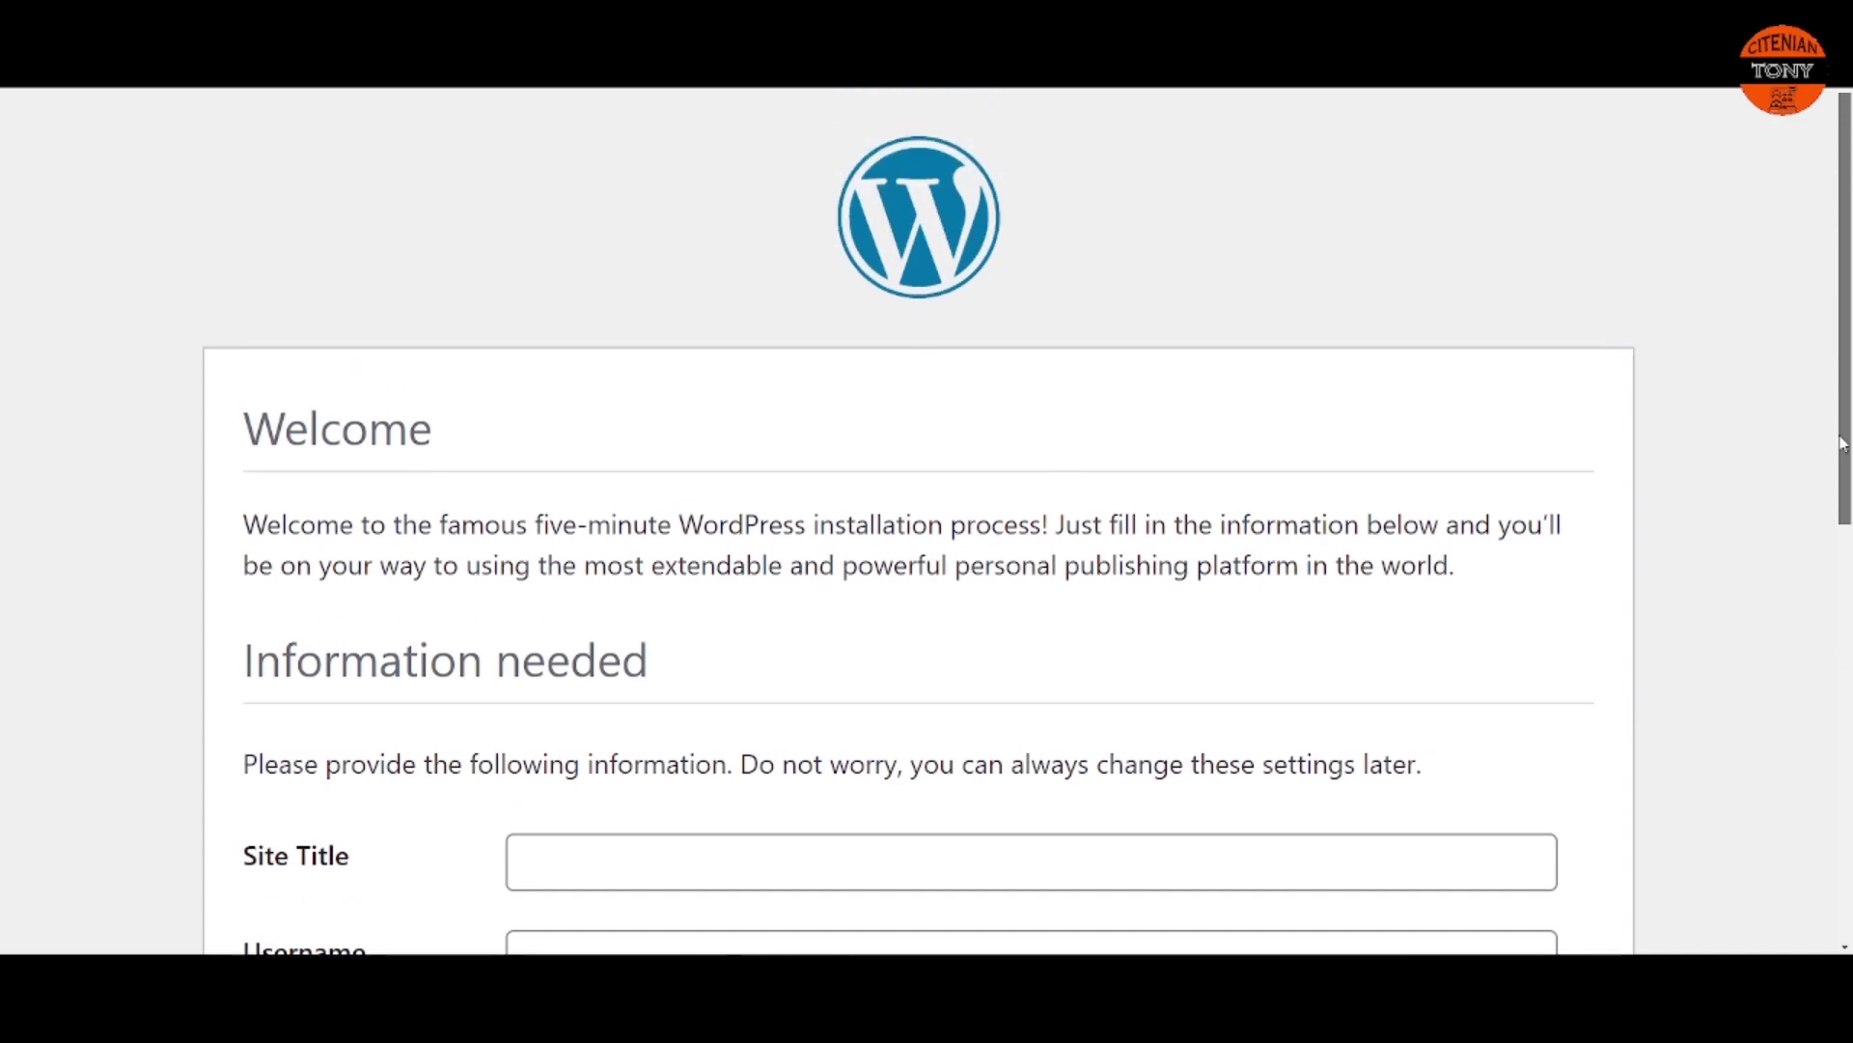
pyautogui.scroll(2, 1839, 560)
pyautogui.scroll(-7, 1844, 374)
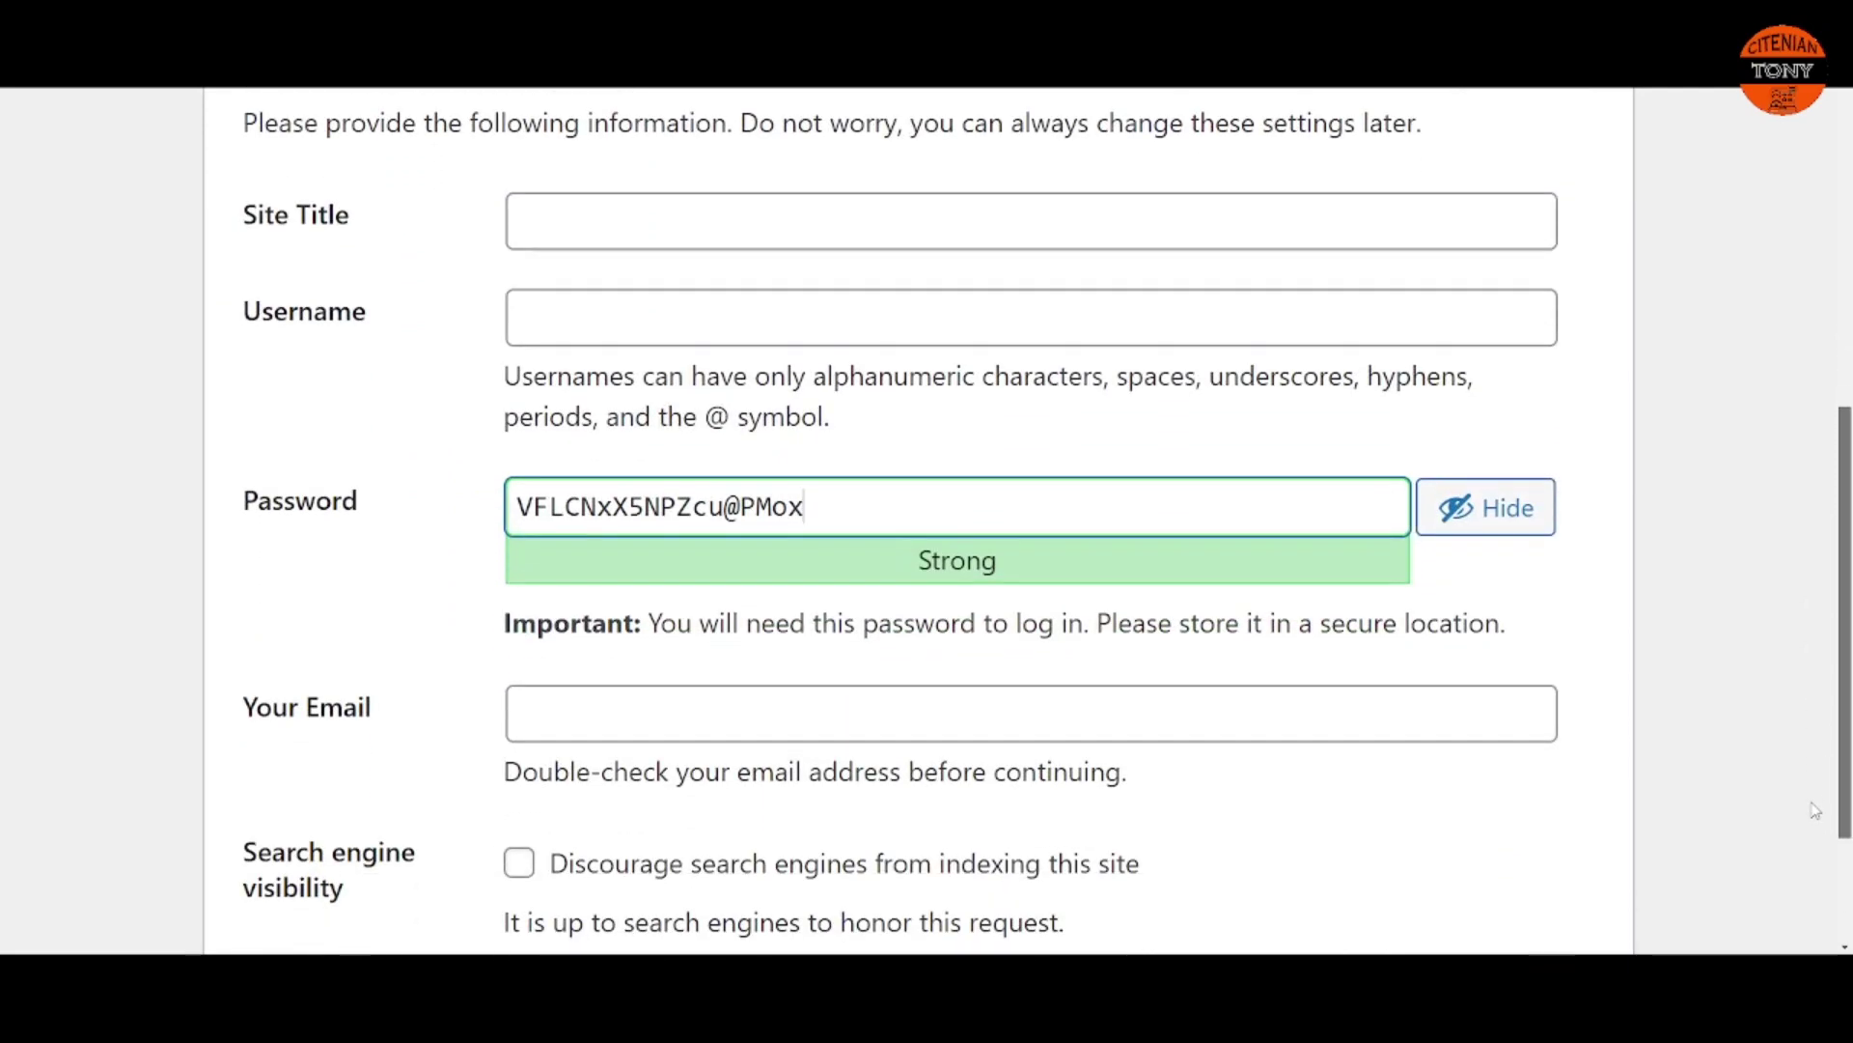
# Step: Fill in the site title and the administrator's username in the WordPress installation form
pyautogui.scroll(3, 1811, 649)
pyautogui.scroll(5, 1812, 649)
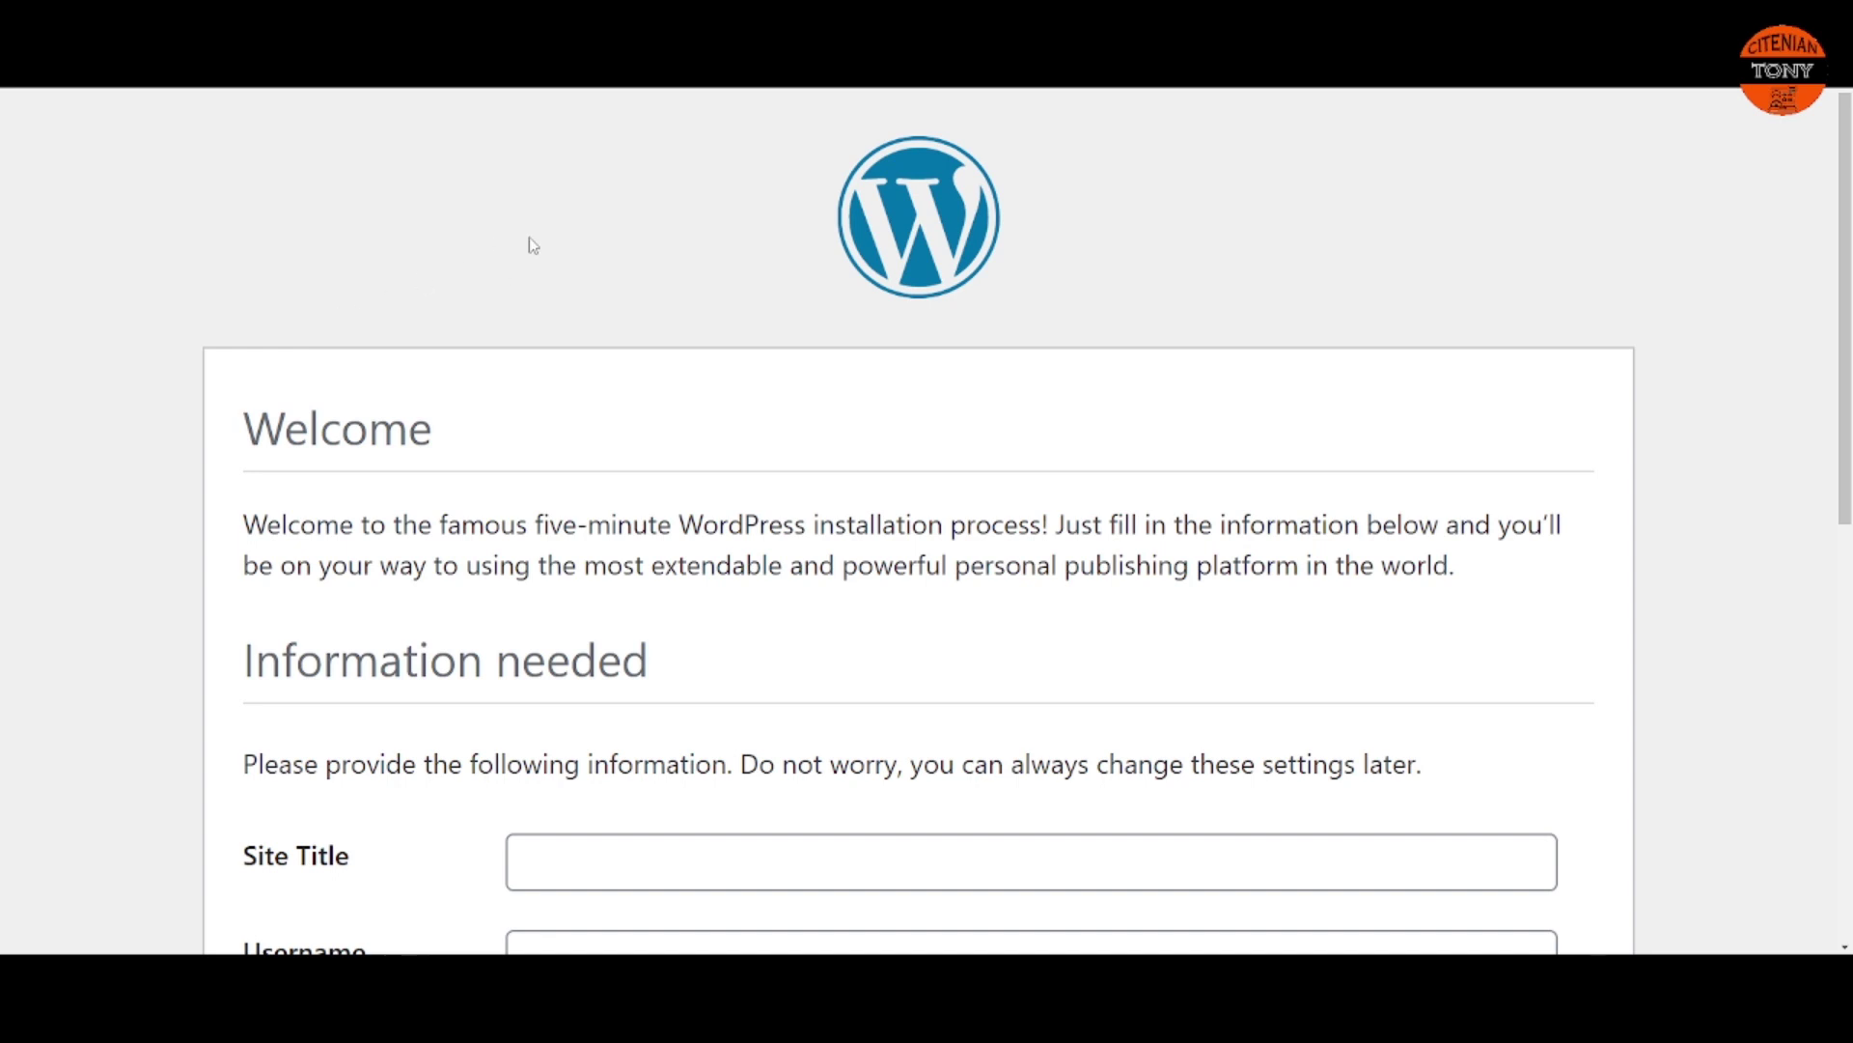
pyautogui.scroll(-2, 330, 406)
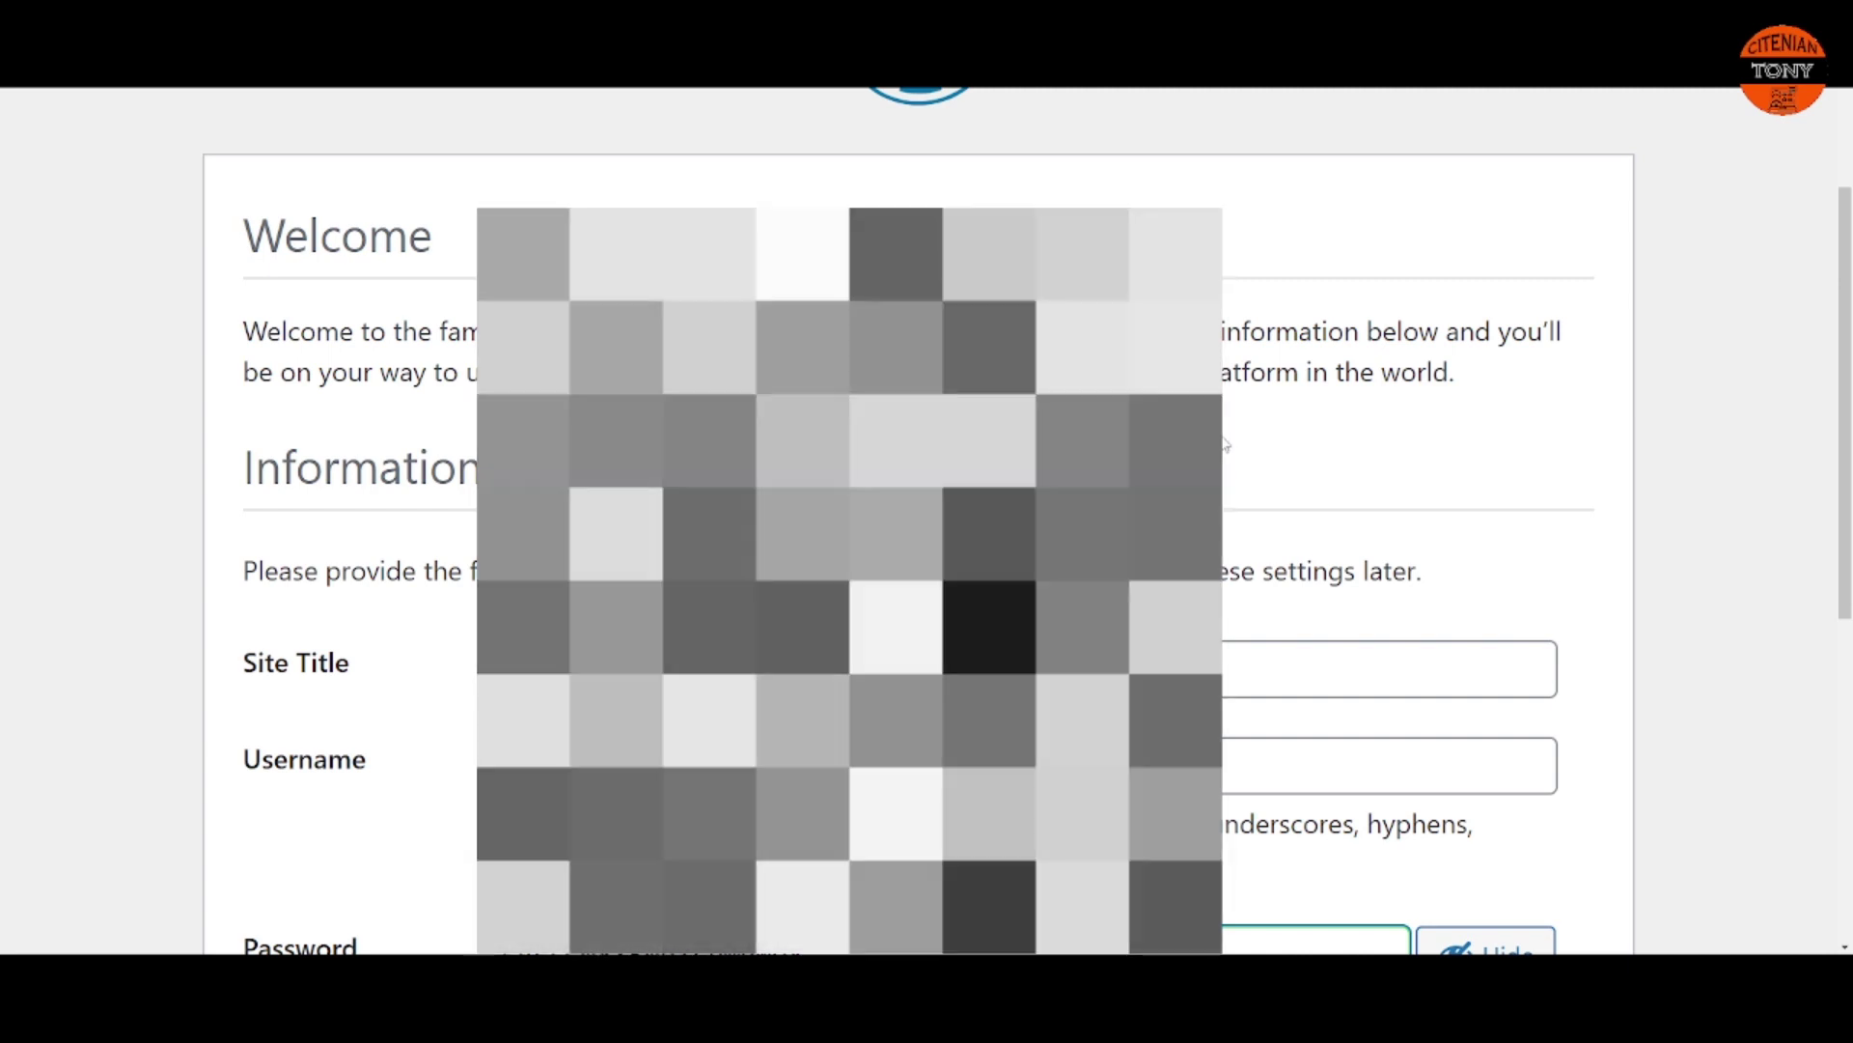
pyautogui.scroll(-2, 1460, 397)
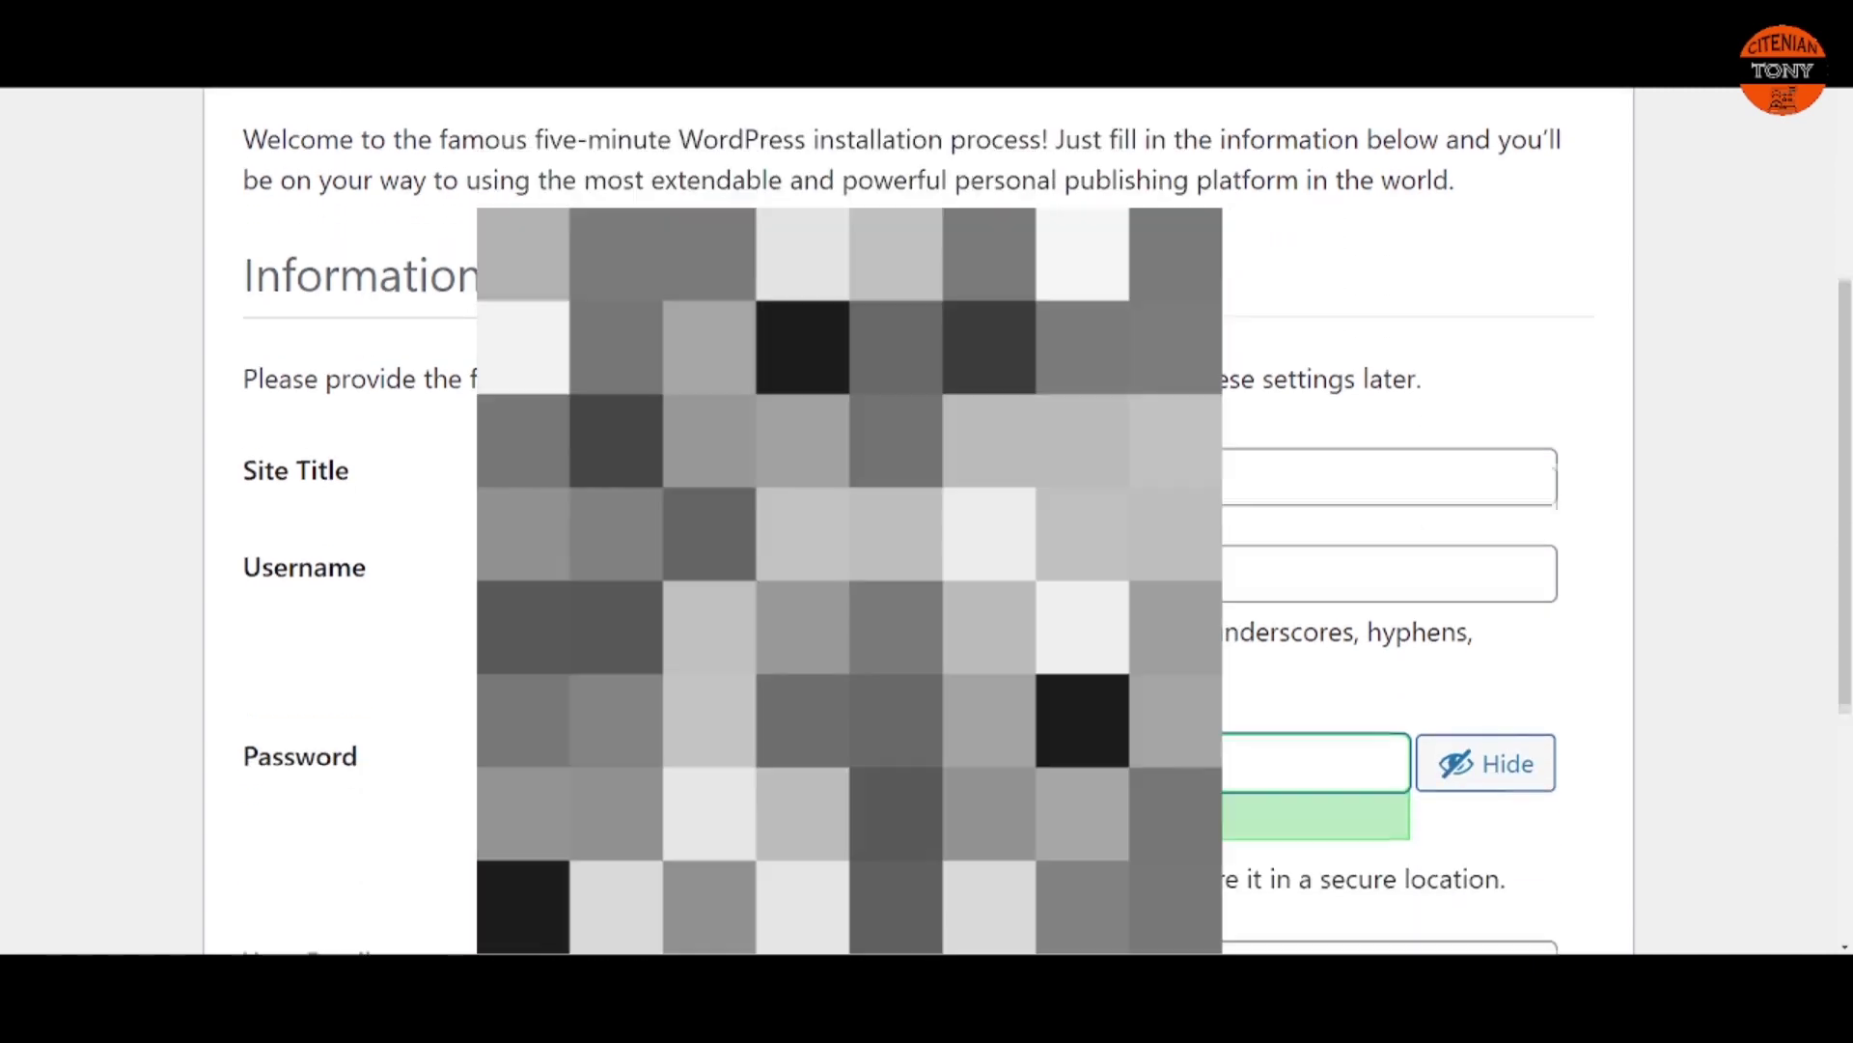
pyautogui.click(907, 476)
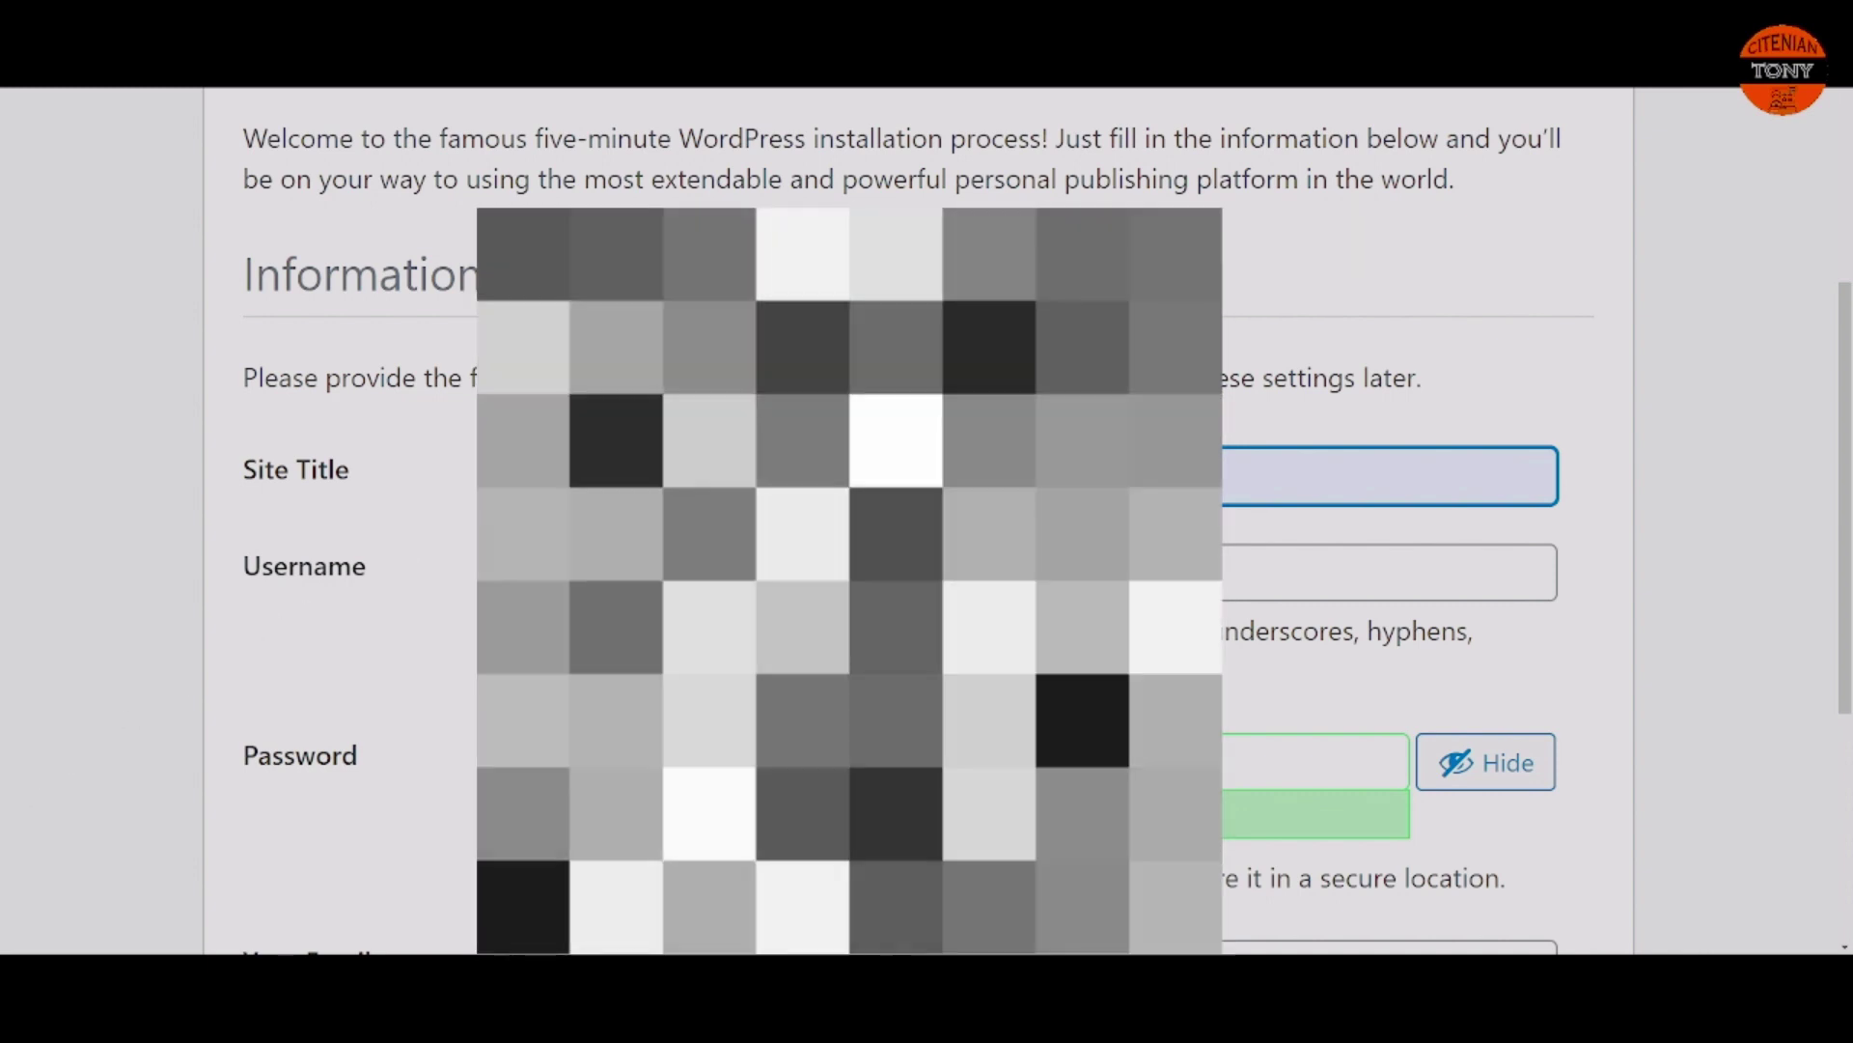
pyautogui.click(869, 573)
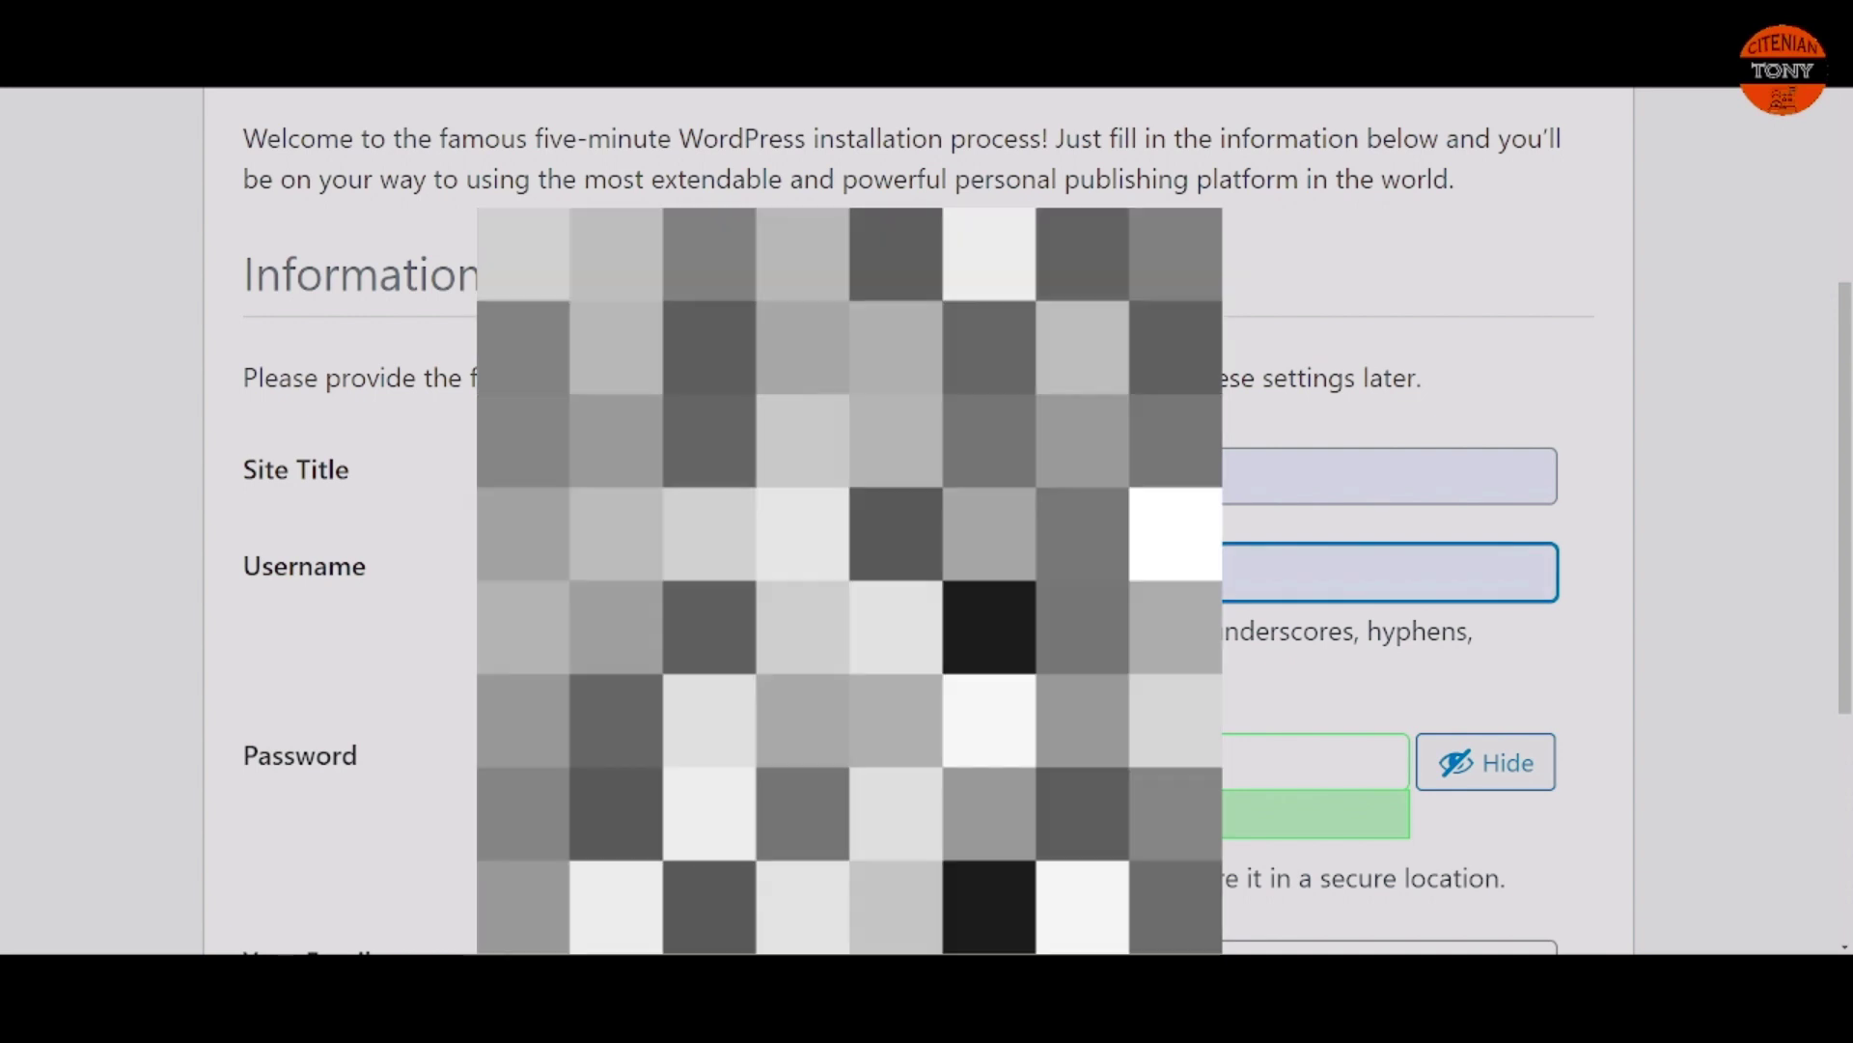
pyautogui.scroll(-3, 1390, 522)
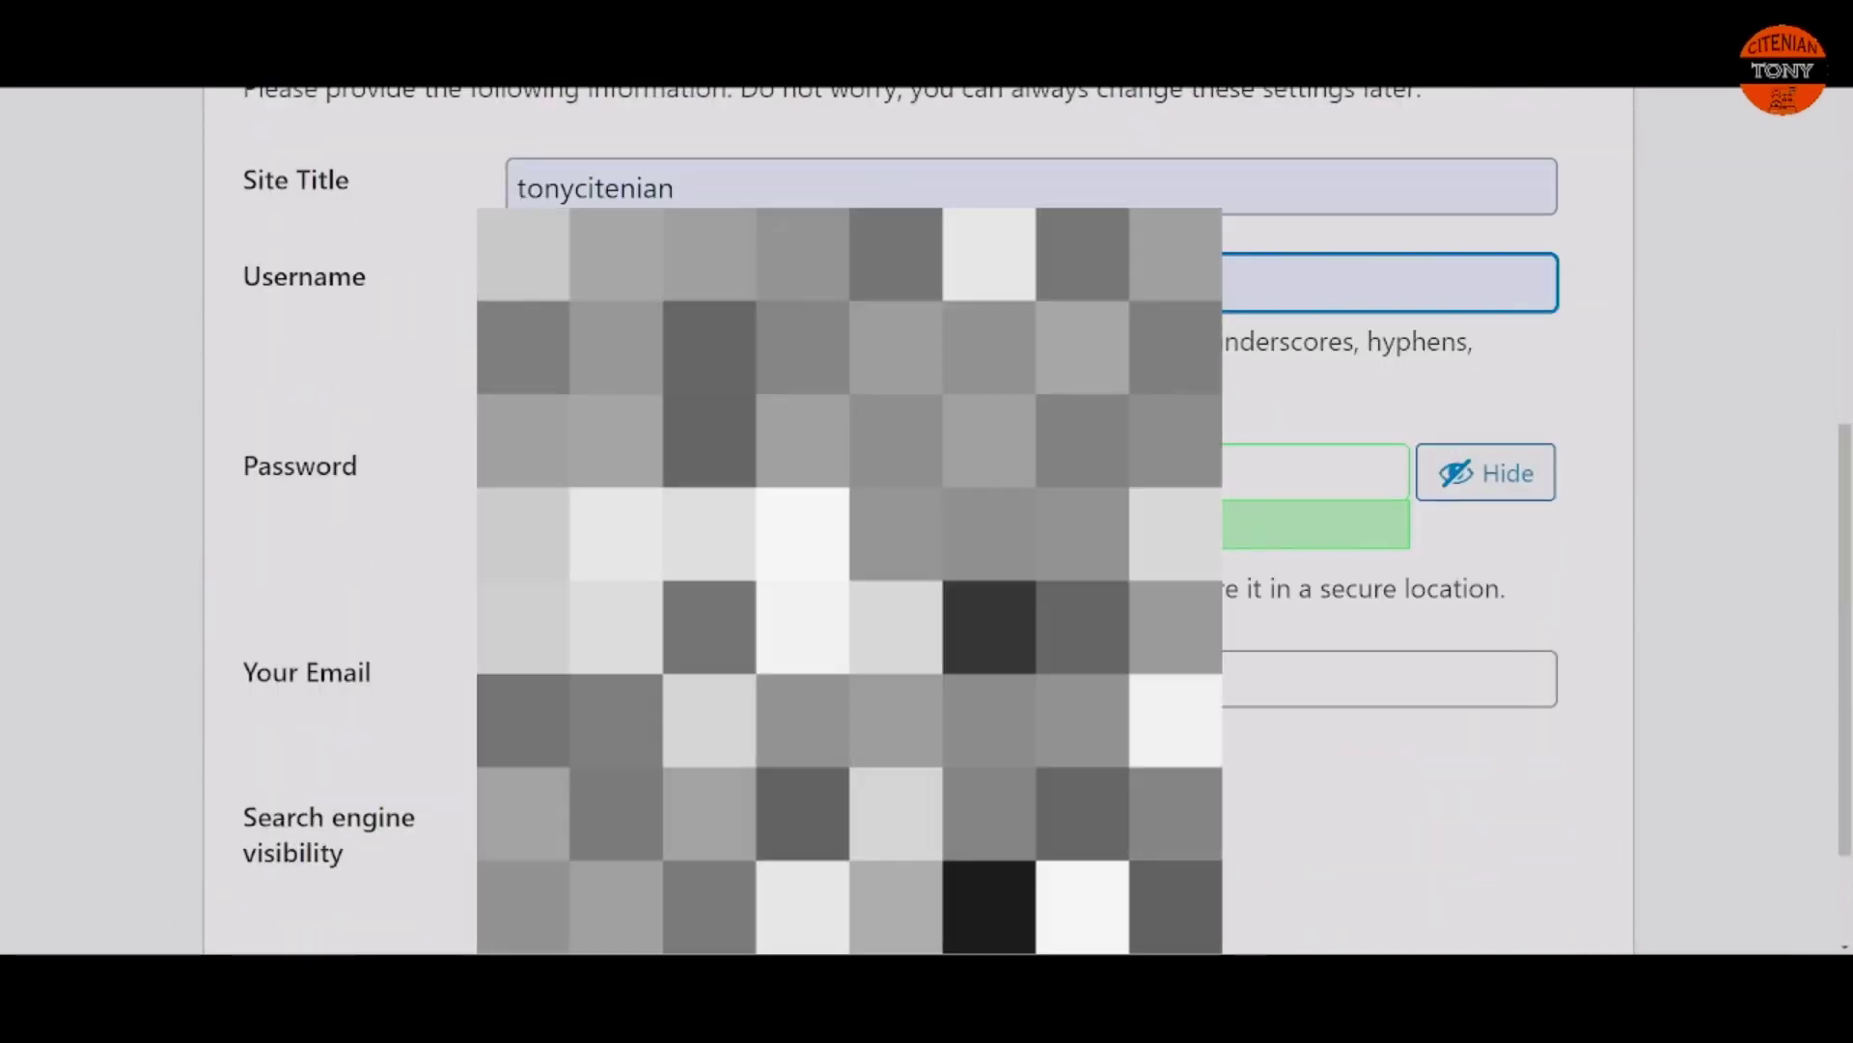
# Step: Replace the generated administrator password with the copied account password in the Password field and hide it from view
pyautogui.click(849, 580)
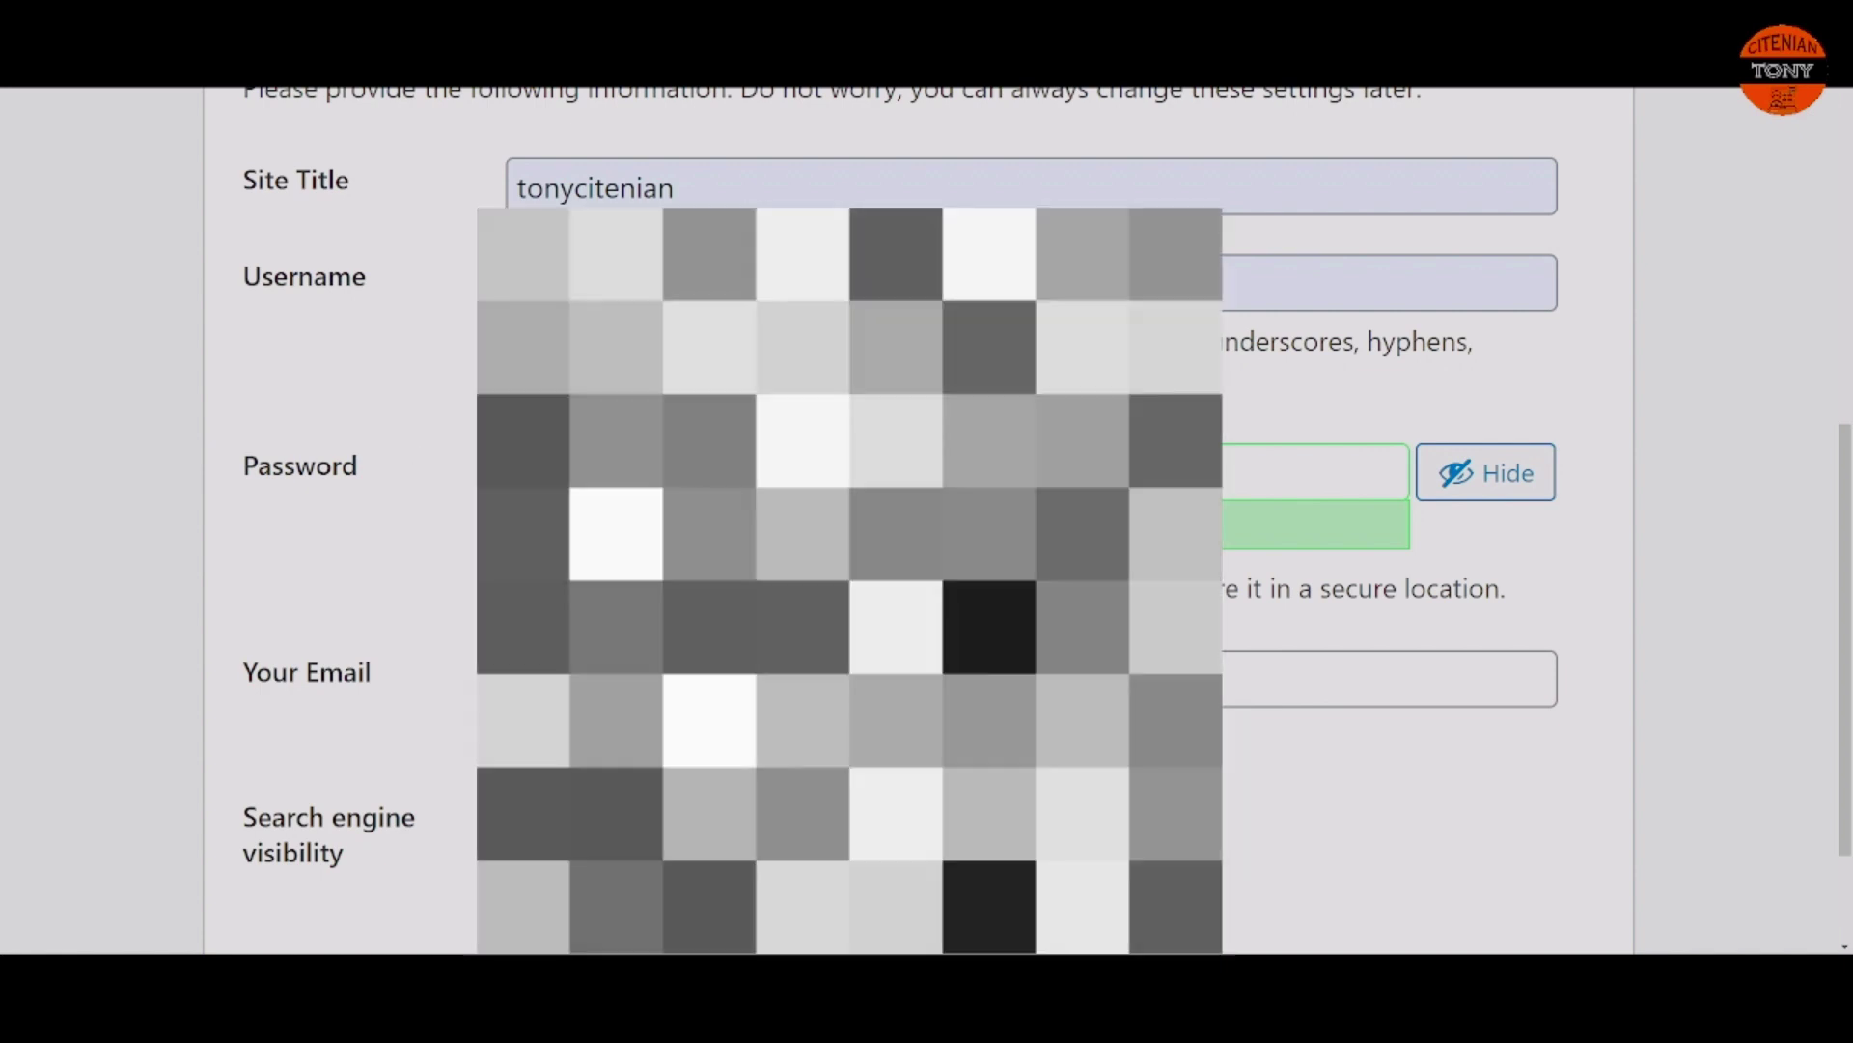
pyautogui.click(850, 472)
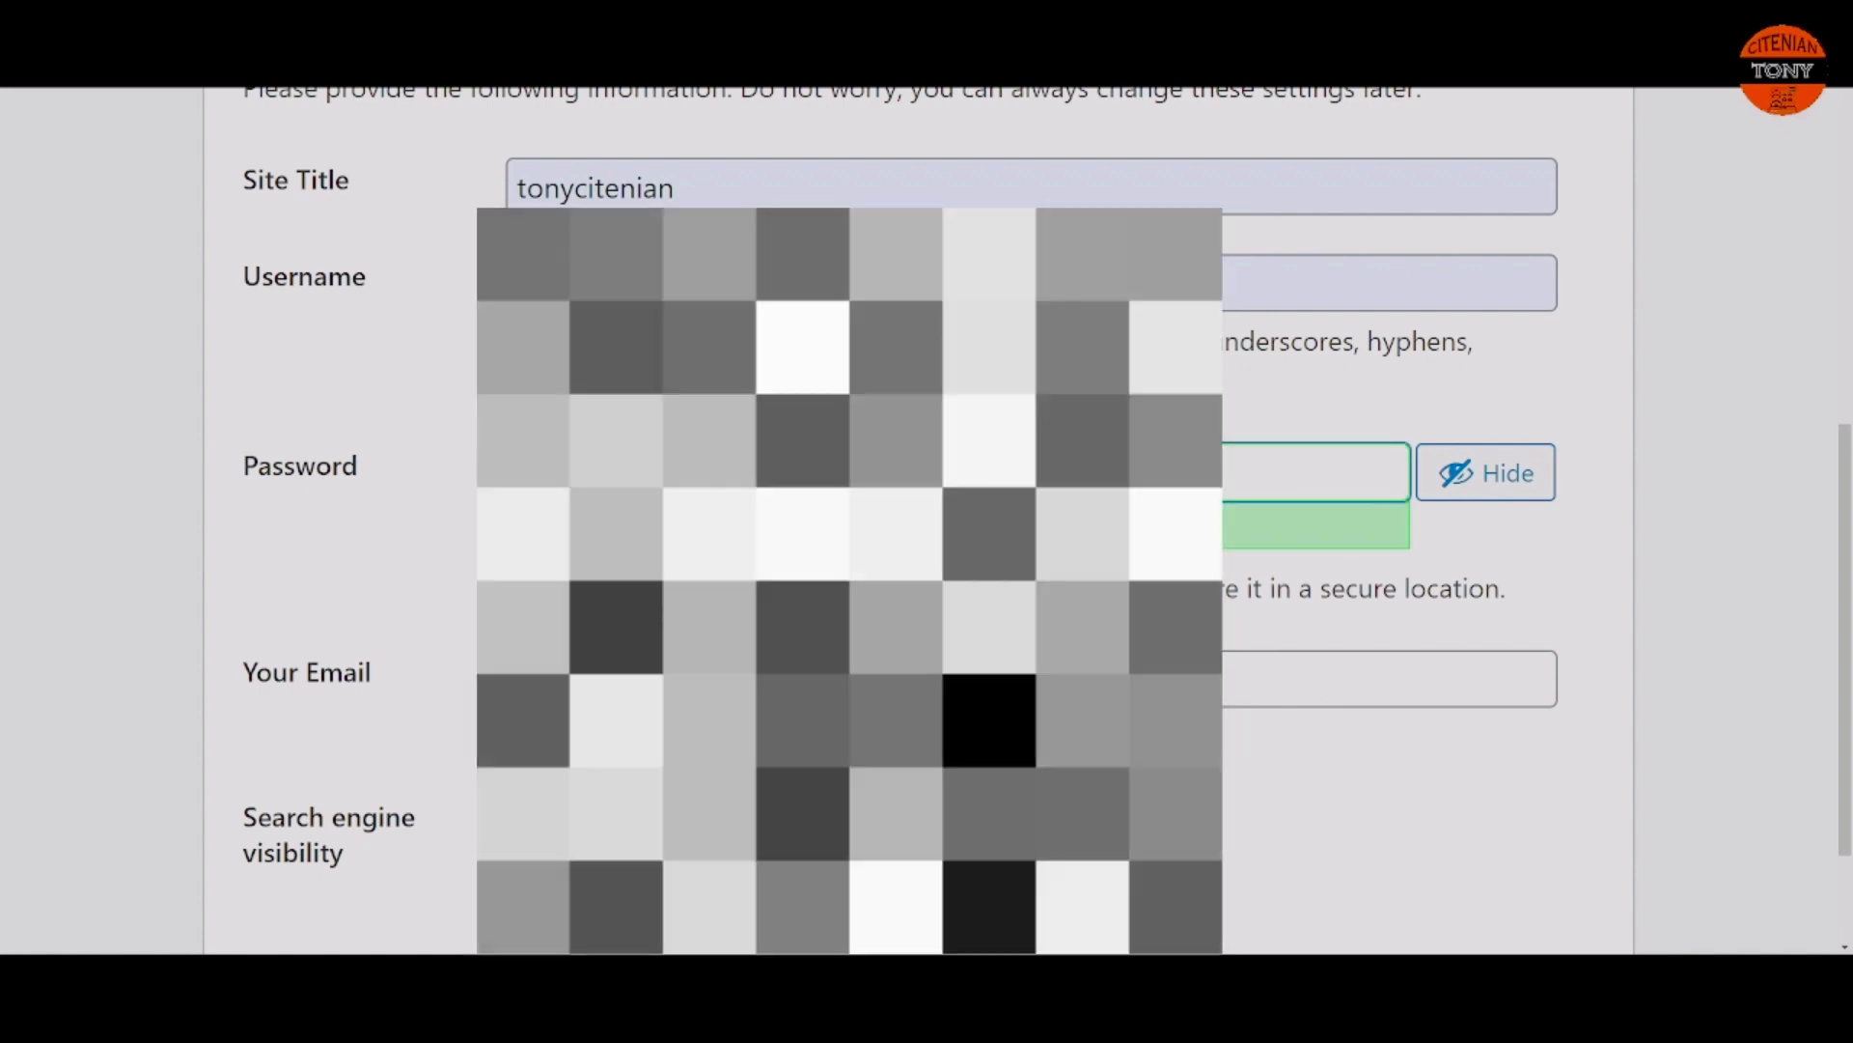
pyautogui.rightClick(674, 472)
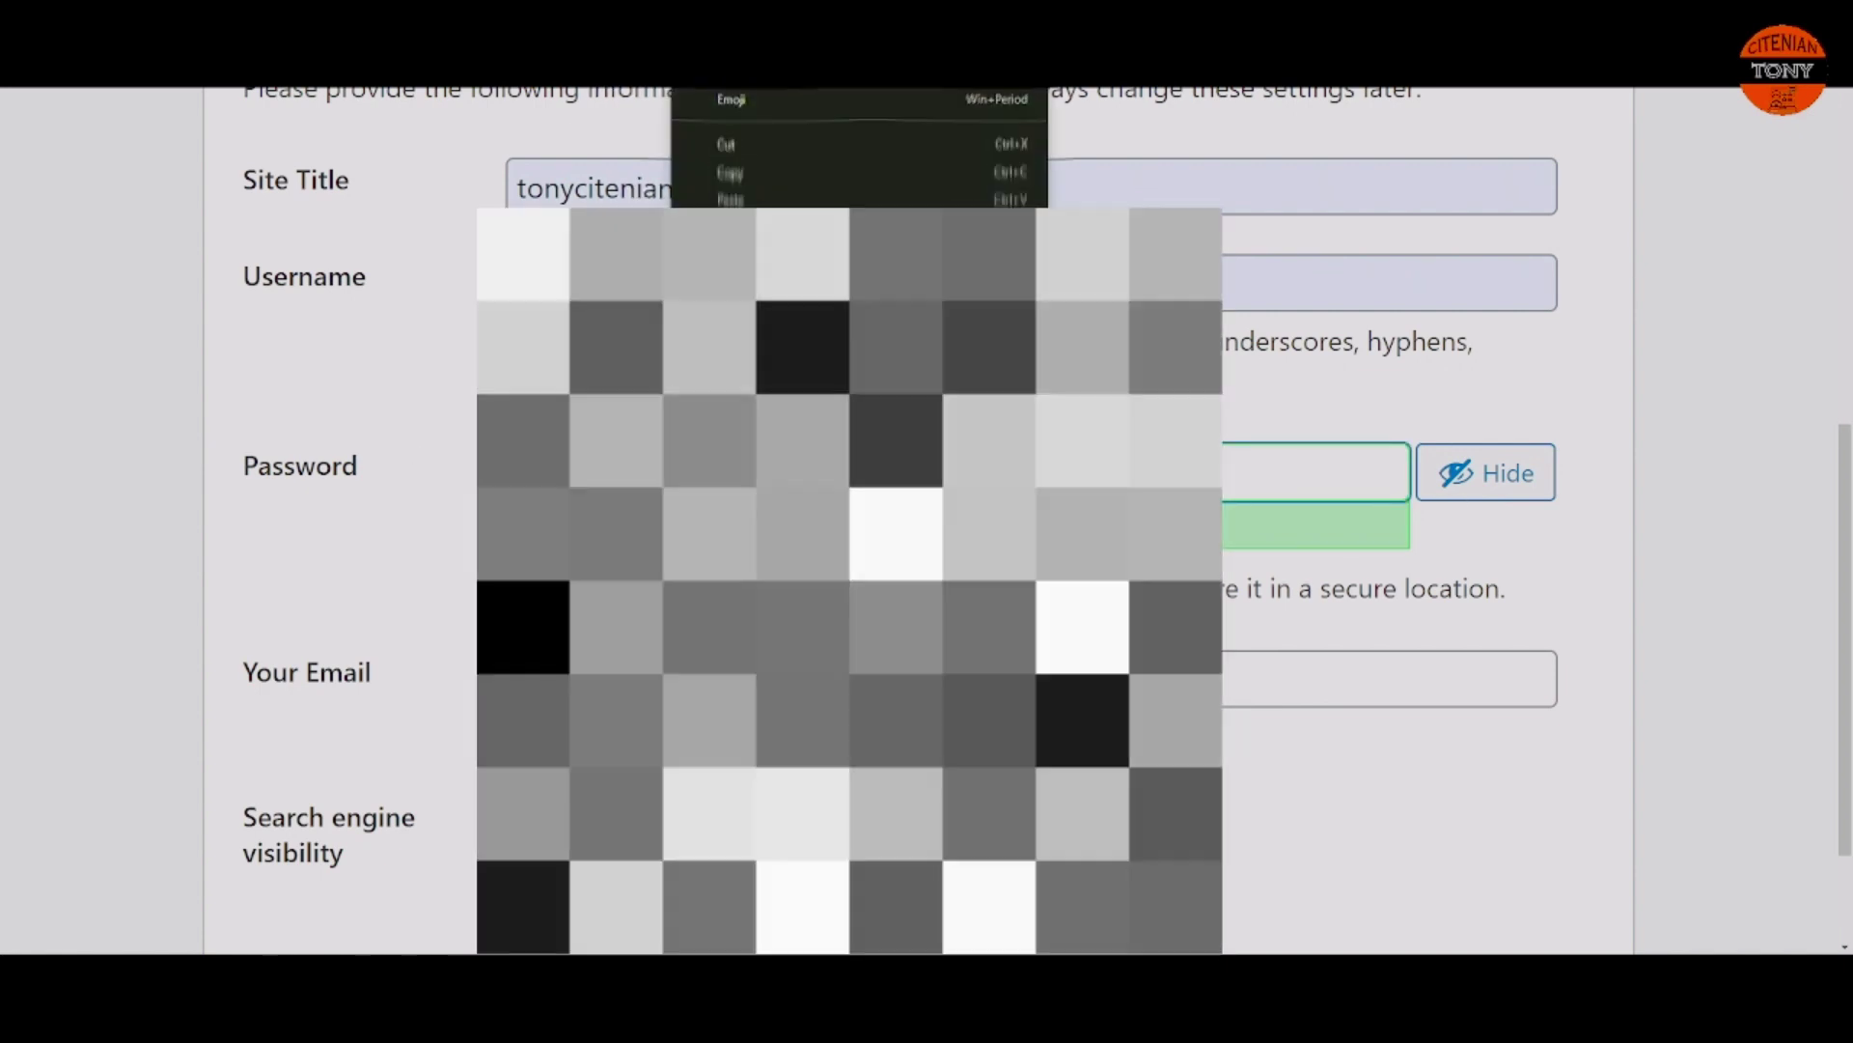
pyautogui.click(733, 201)
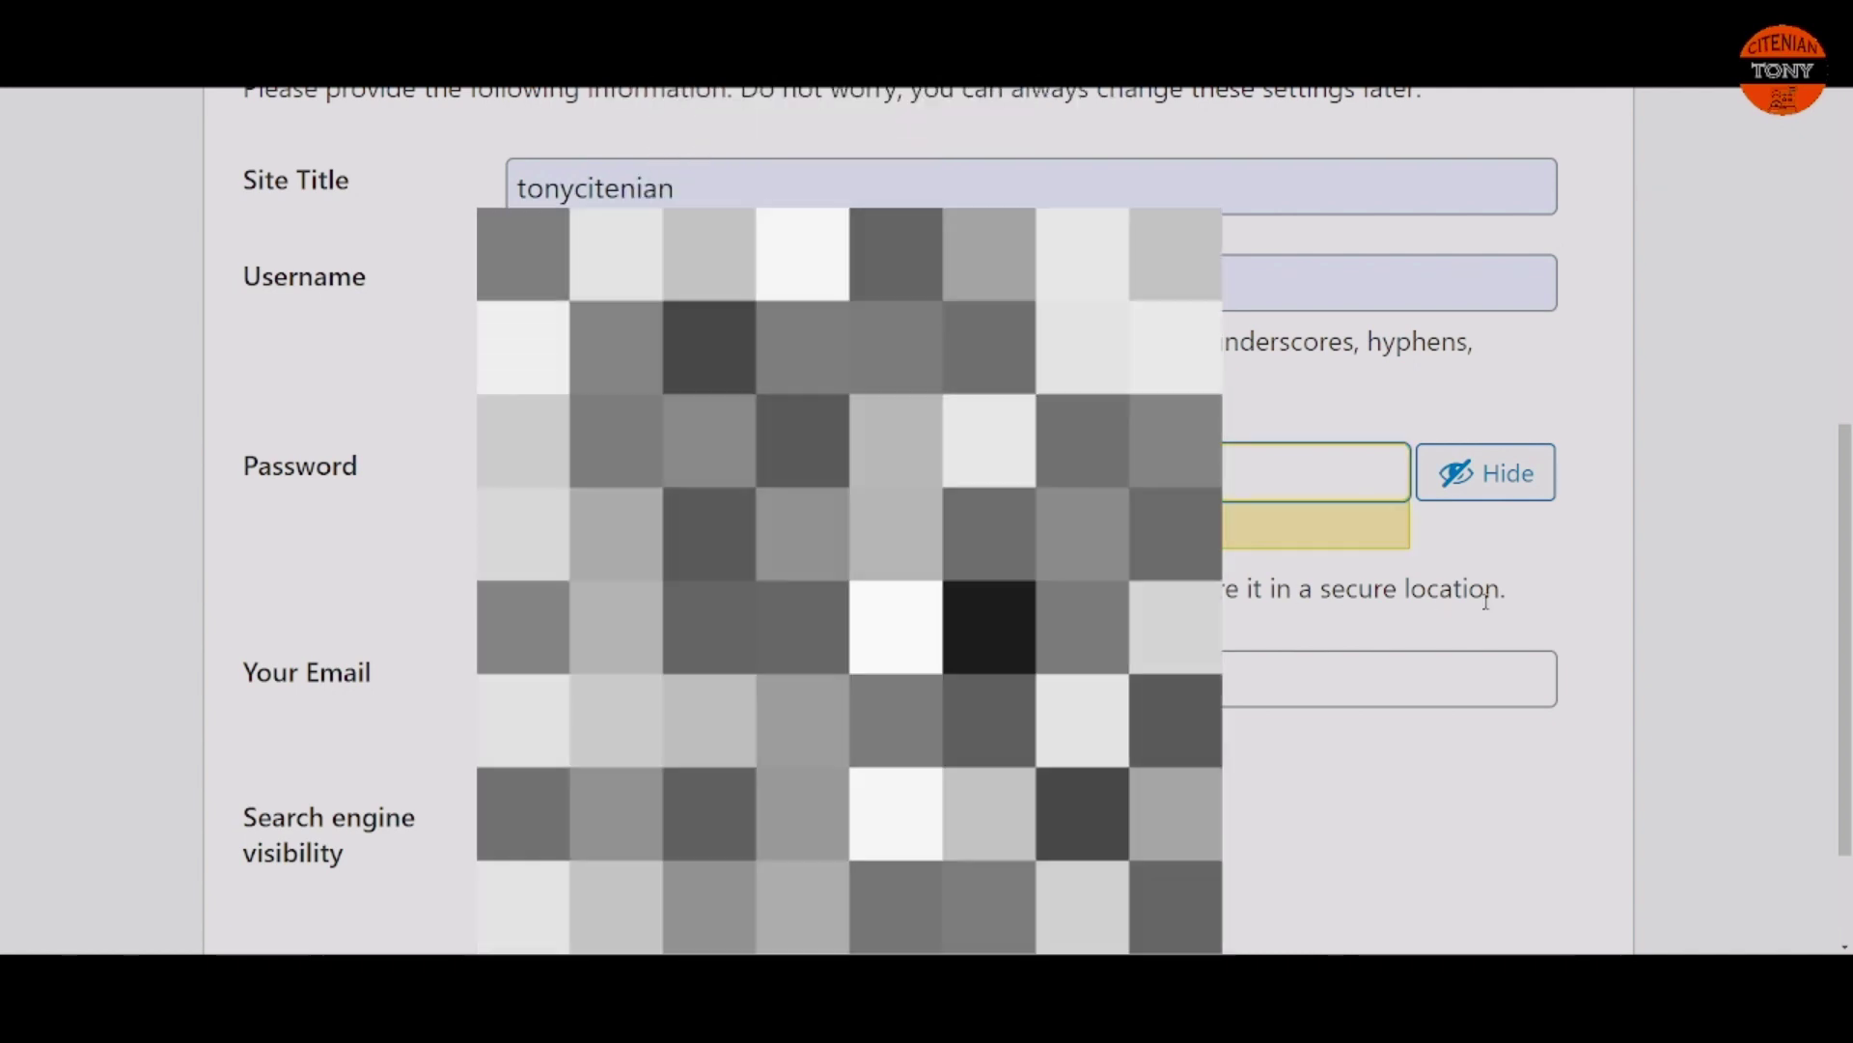
pyautogui.scroll(-2, 1262, 609)
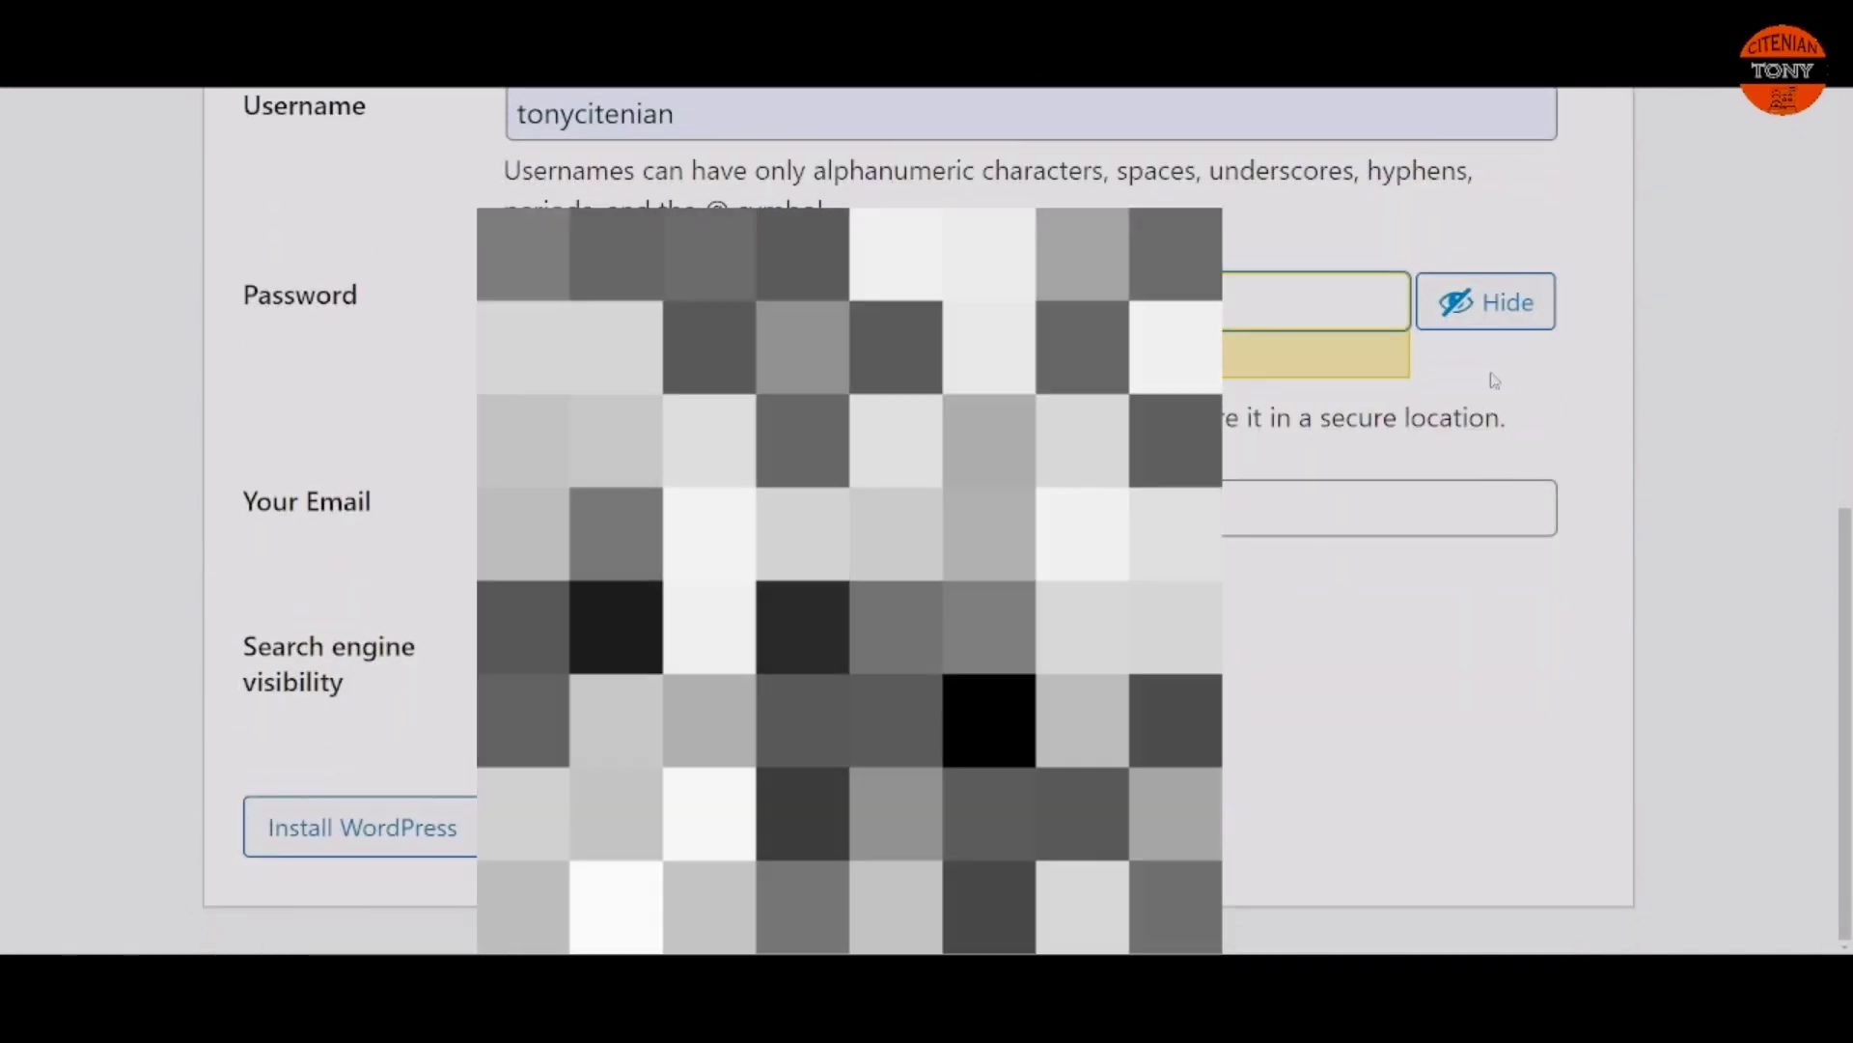
pyautogui.click(1482, 301)
pyautogui.click(368, 398)
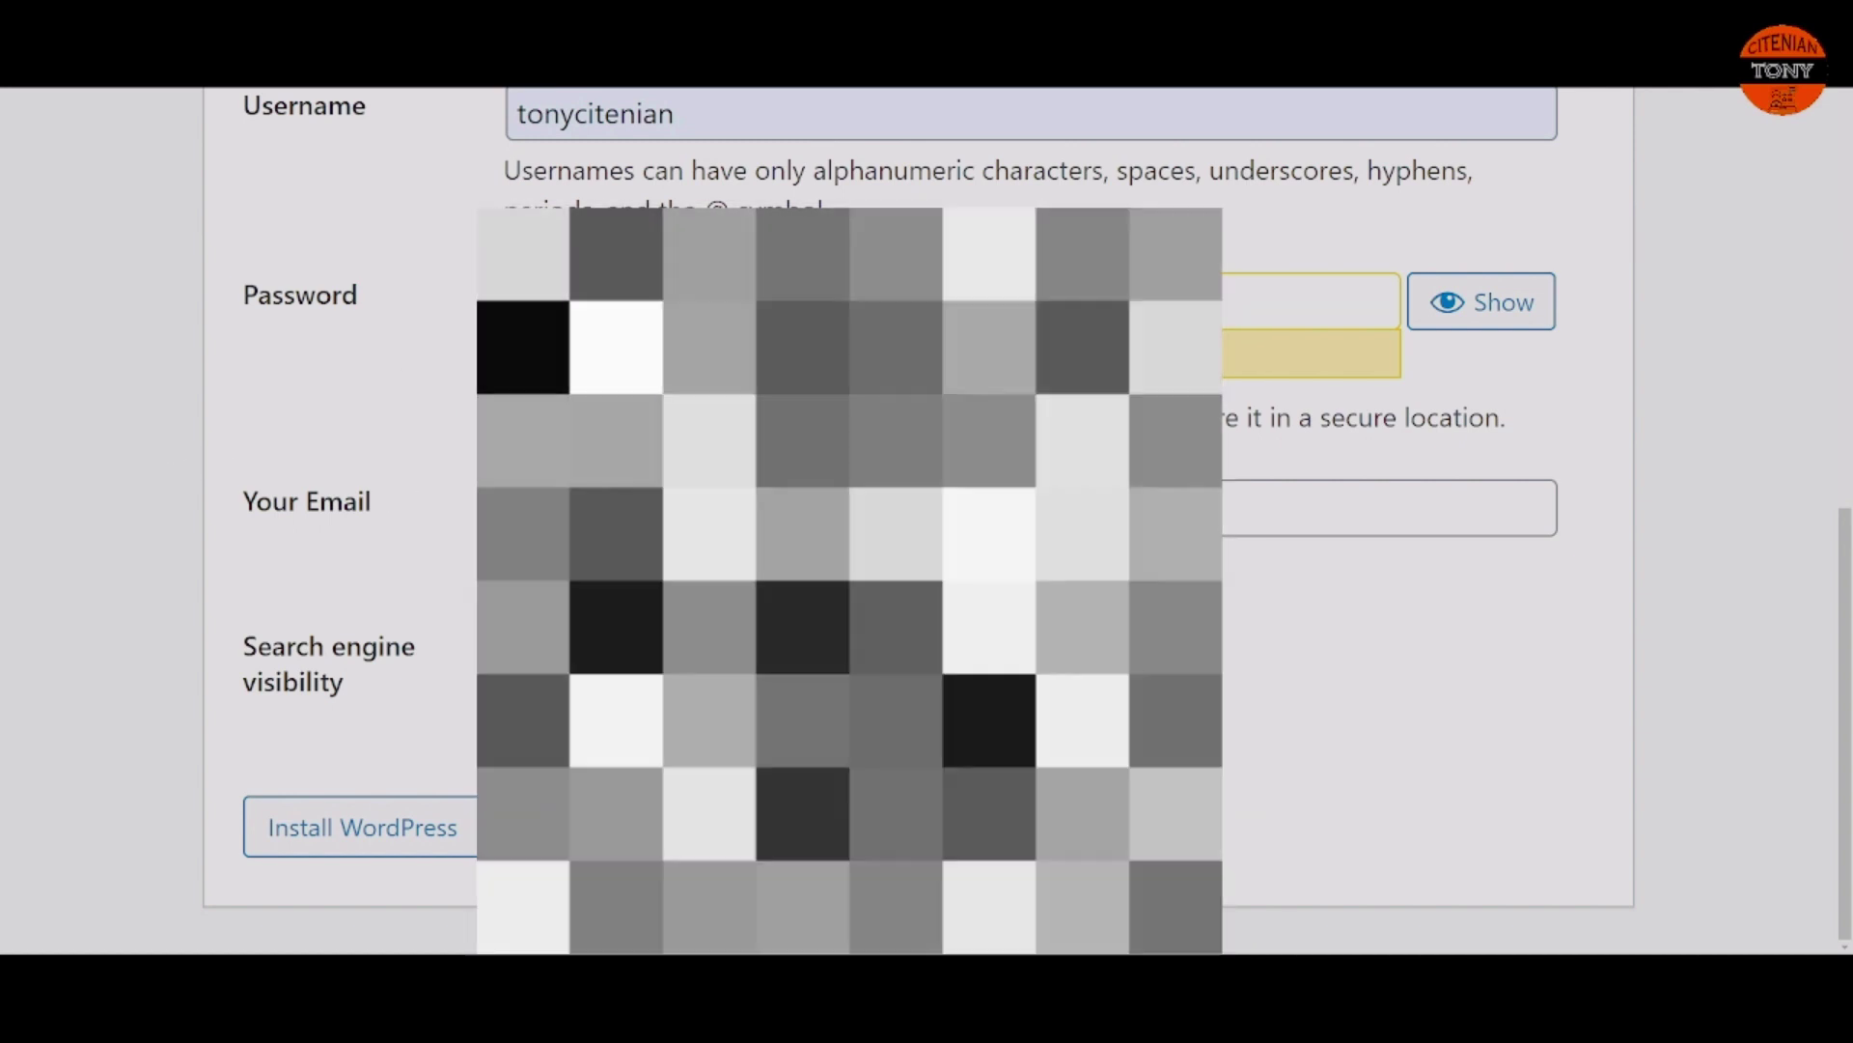
# Step: Enter the administrator's email address in the Your Email field and submit the form to install WordPress
pyautogui.click(637, 507)
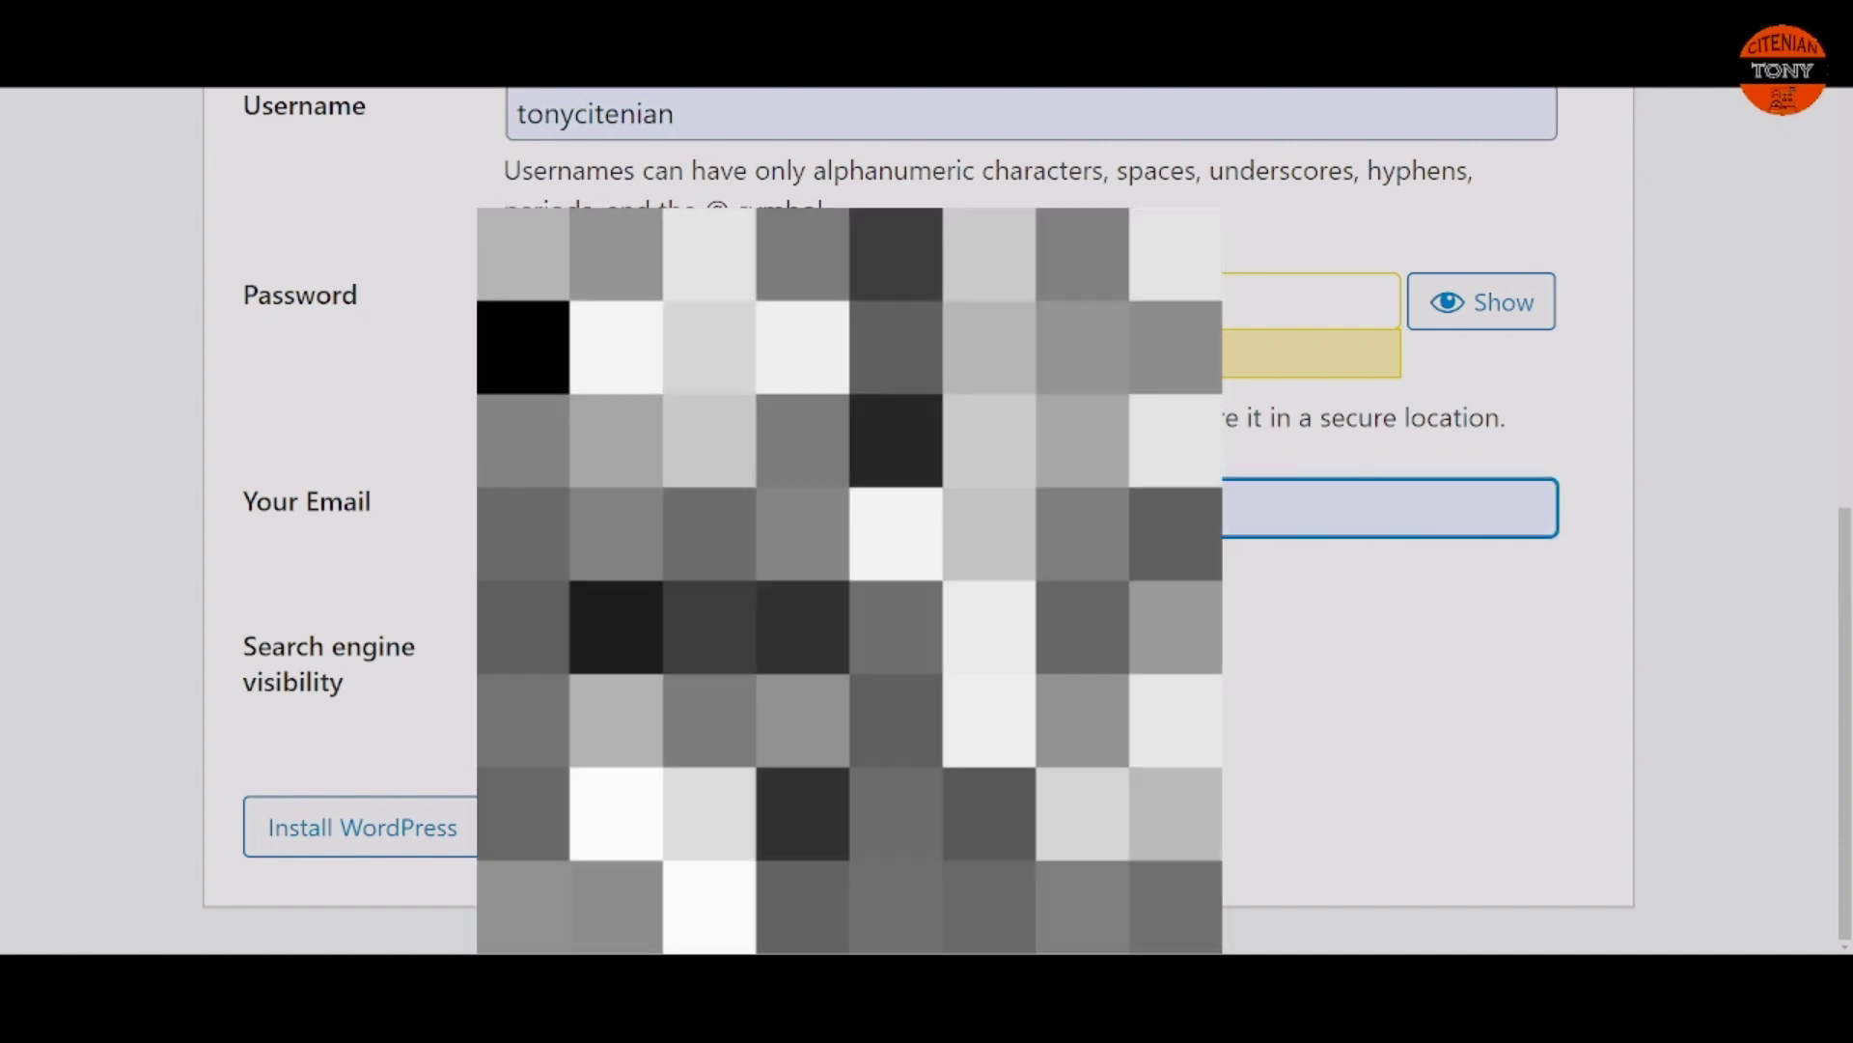
pyautogui.click(637, 572)
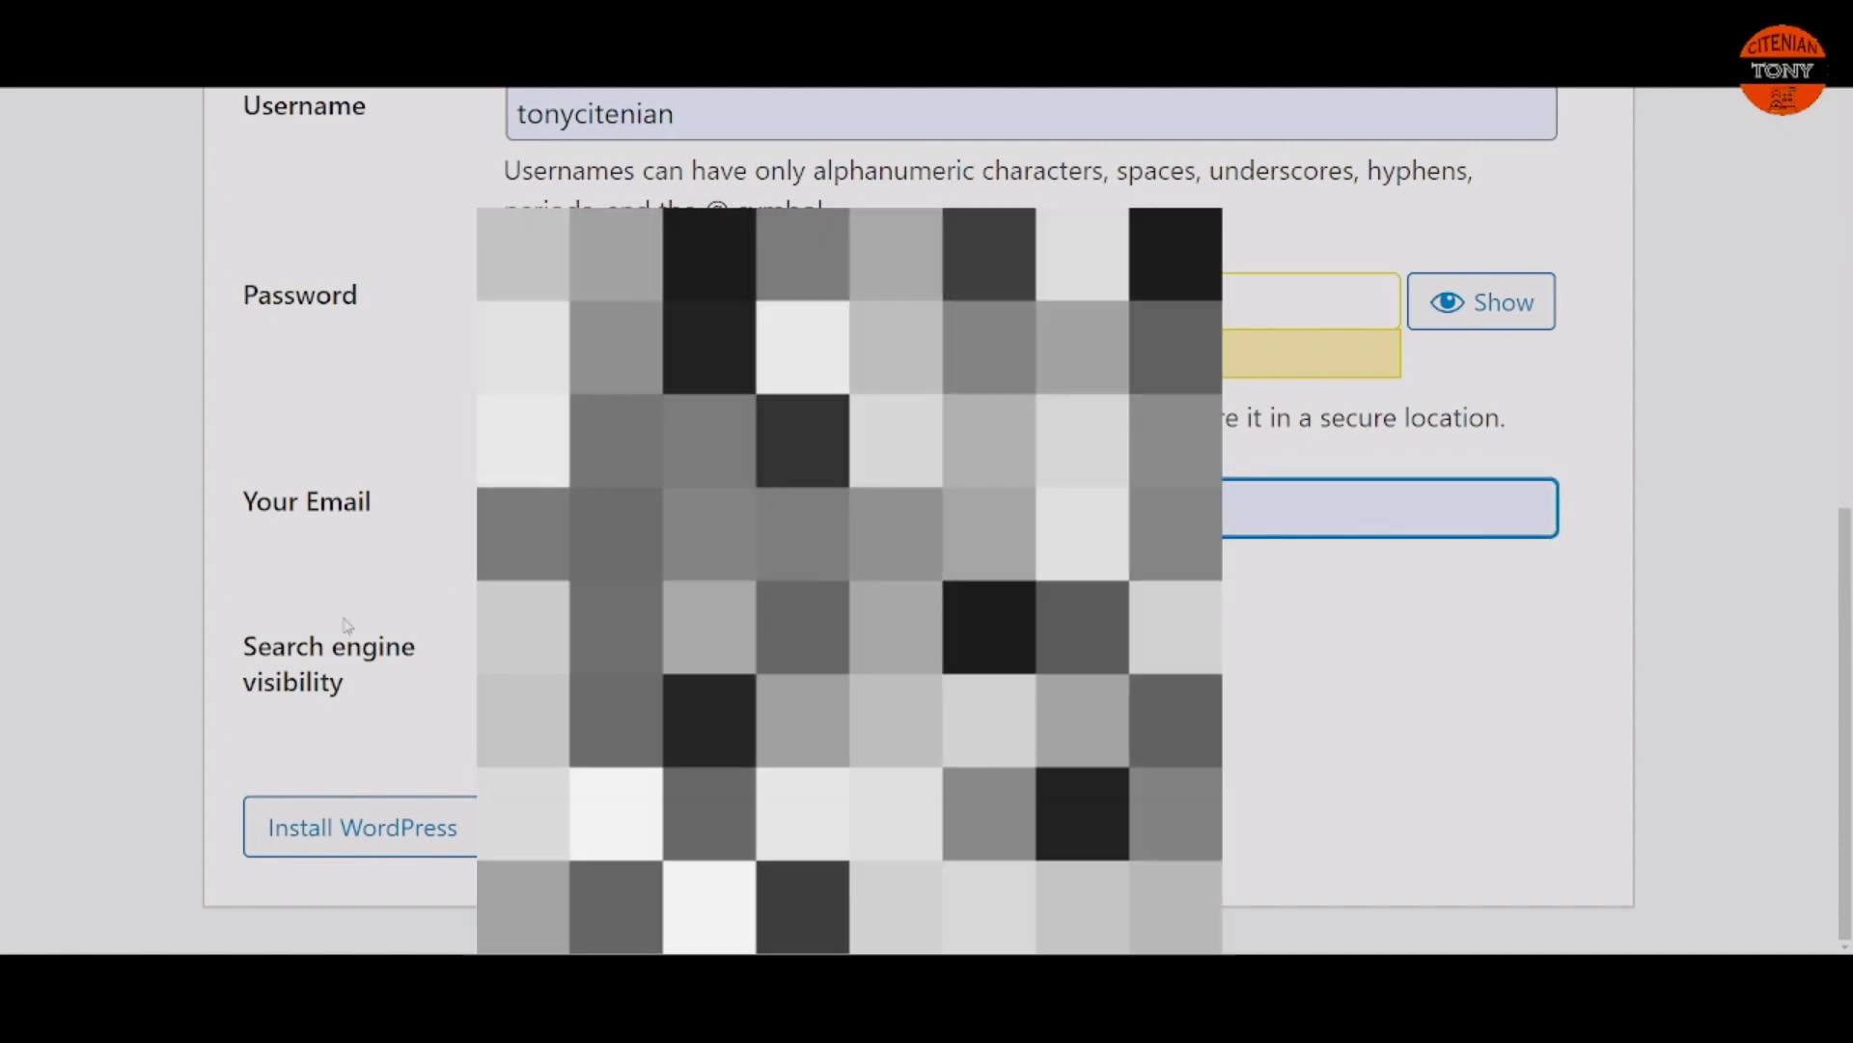
pyautogui.click(386, 858)
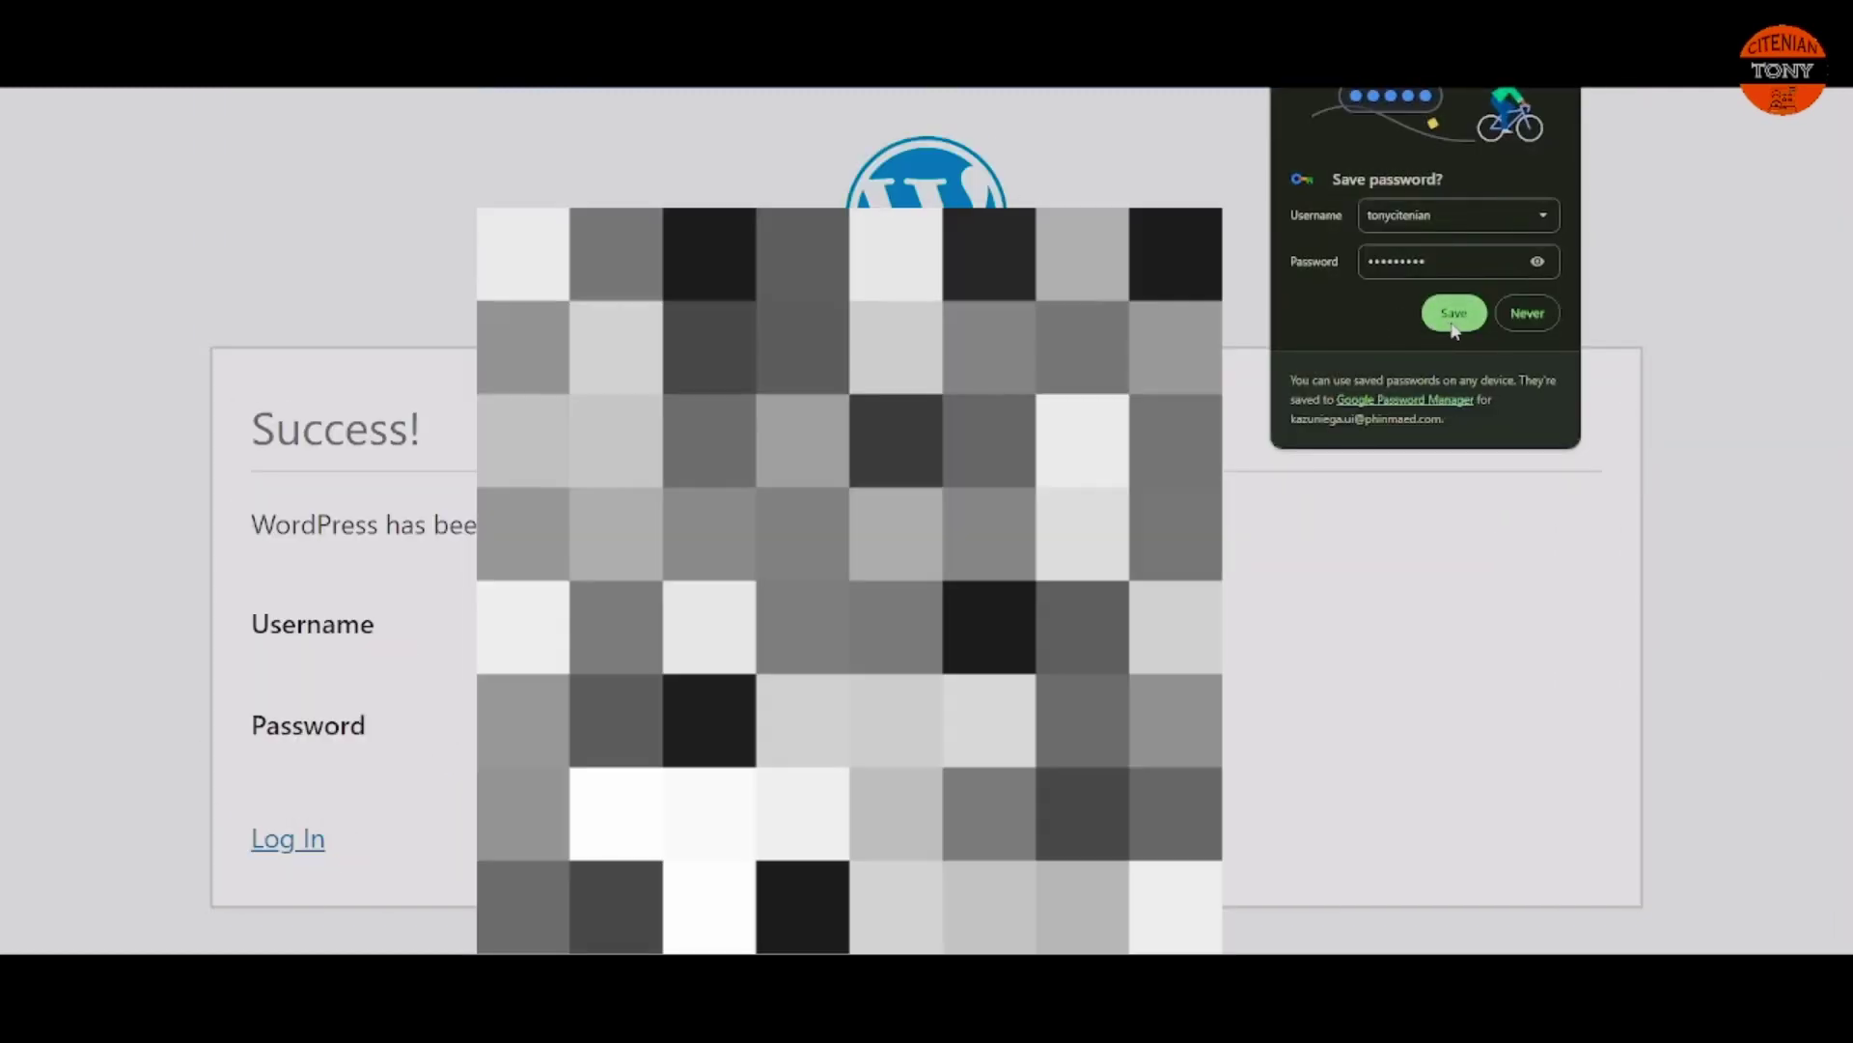
# Step: Save the new WordPress login in the browser and use it to log in to the site's dashboard
pyautogui.click(1455, 314)
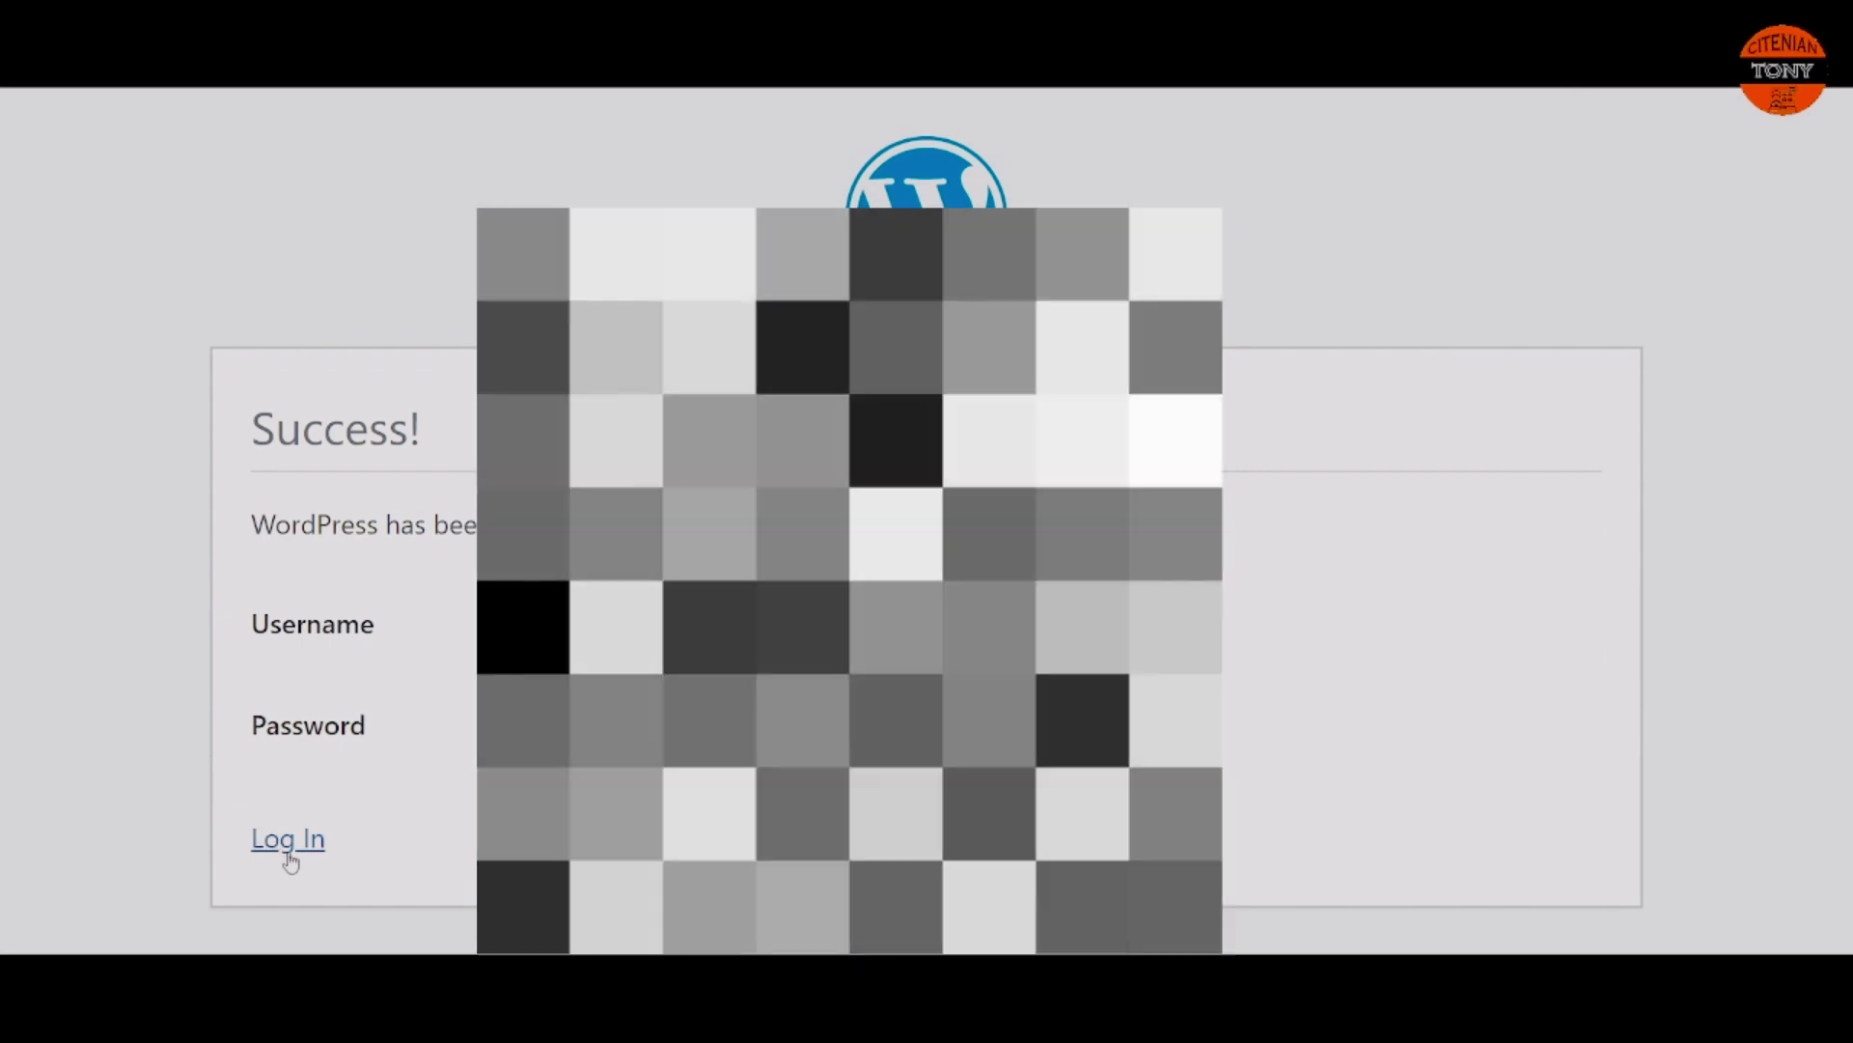
pyautogui.click(290, 859)
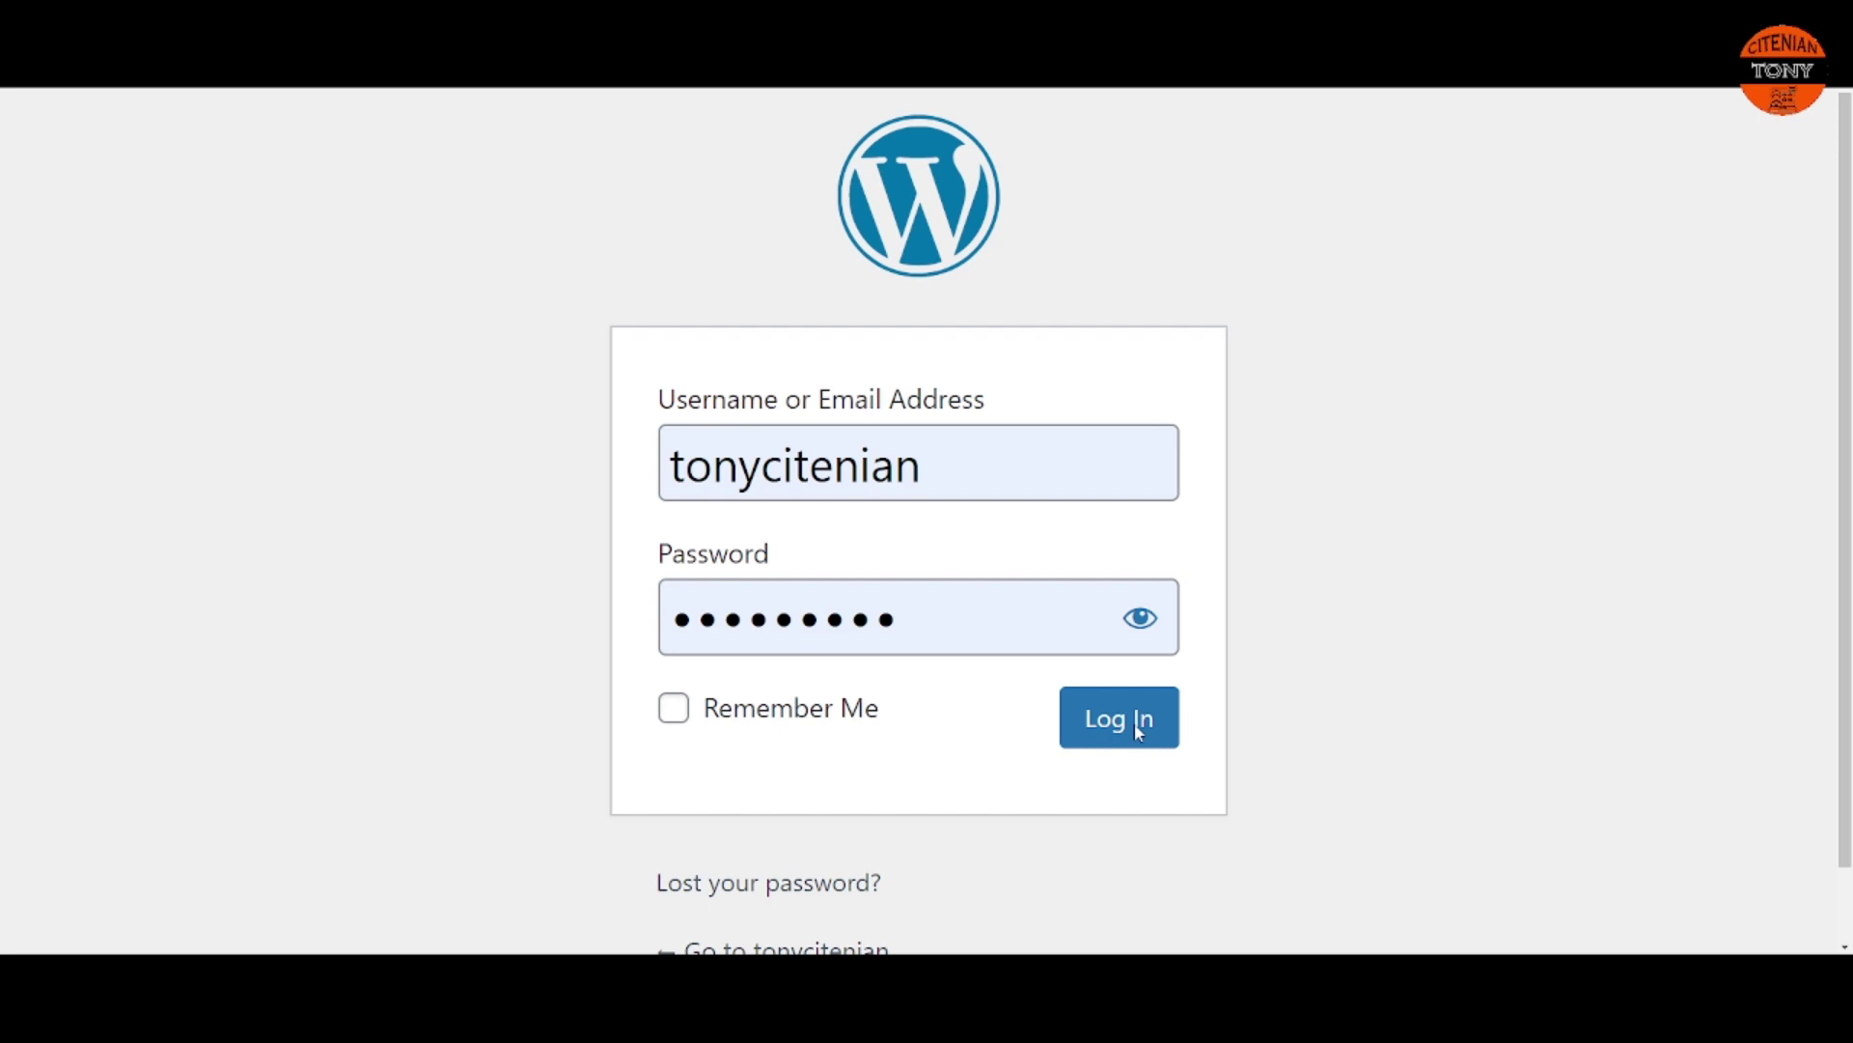
pyautogui.click(1136, 730)
# Step: Look over the WordPress dashboard, including the welcome area, Site Health Status, At a Glance, Activity and Quick Draft
pyautogui.scroll(-2, 1117, 382)
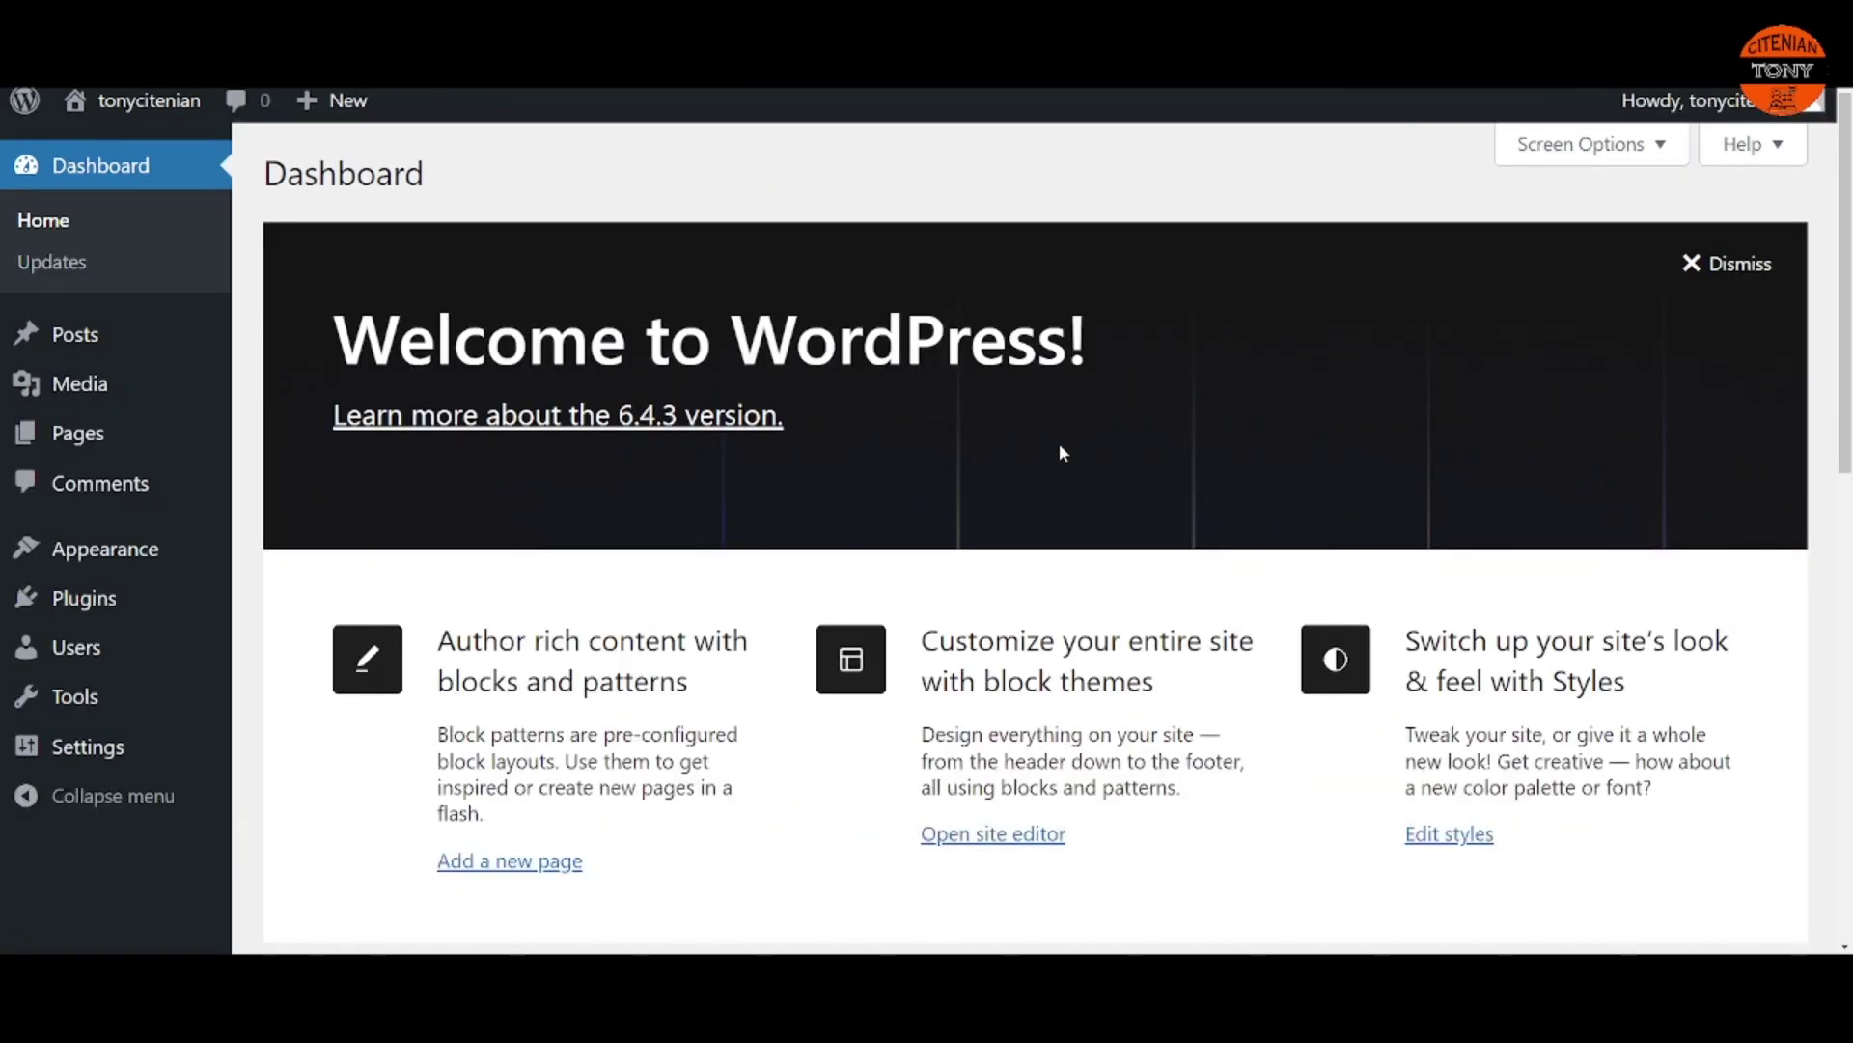
pyautogui.scroll(-2, 989, 498)
pyautogui.scroll(2, 989, 498)
pyautogui.scroll(-10, 1846, 258)
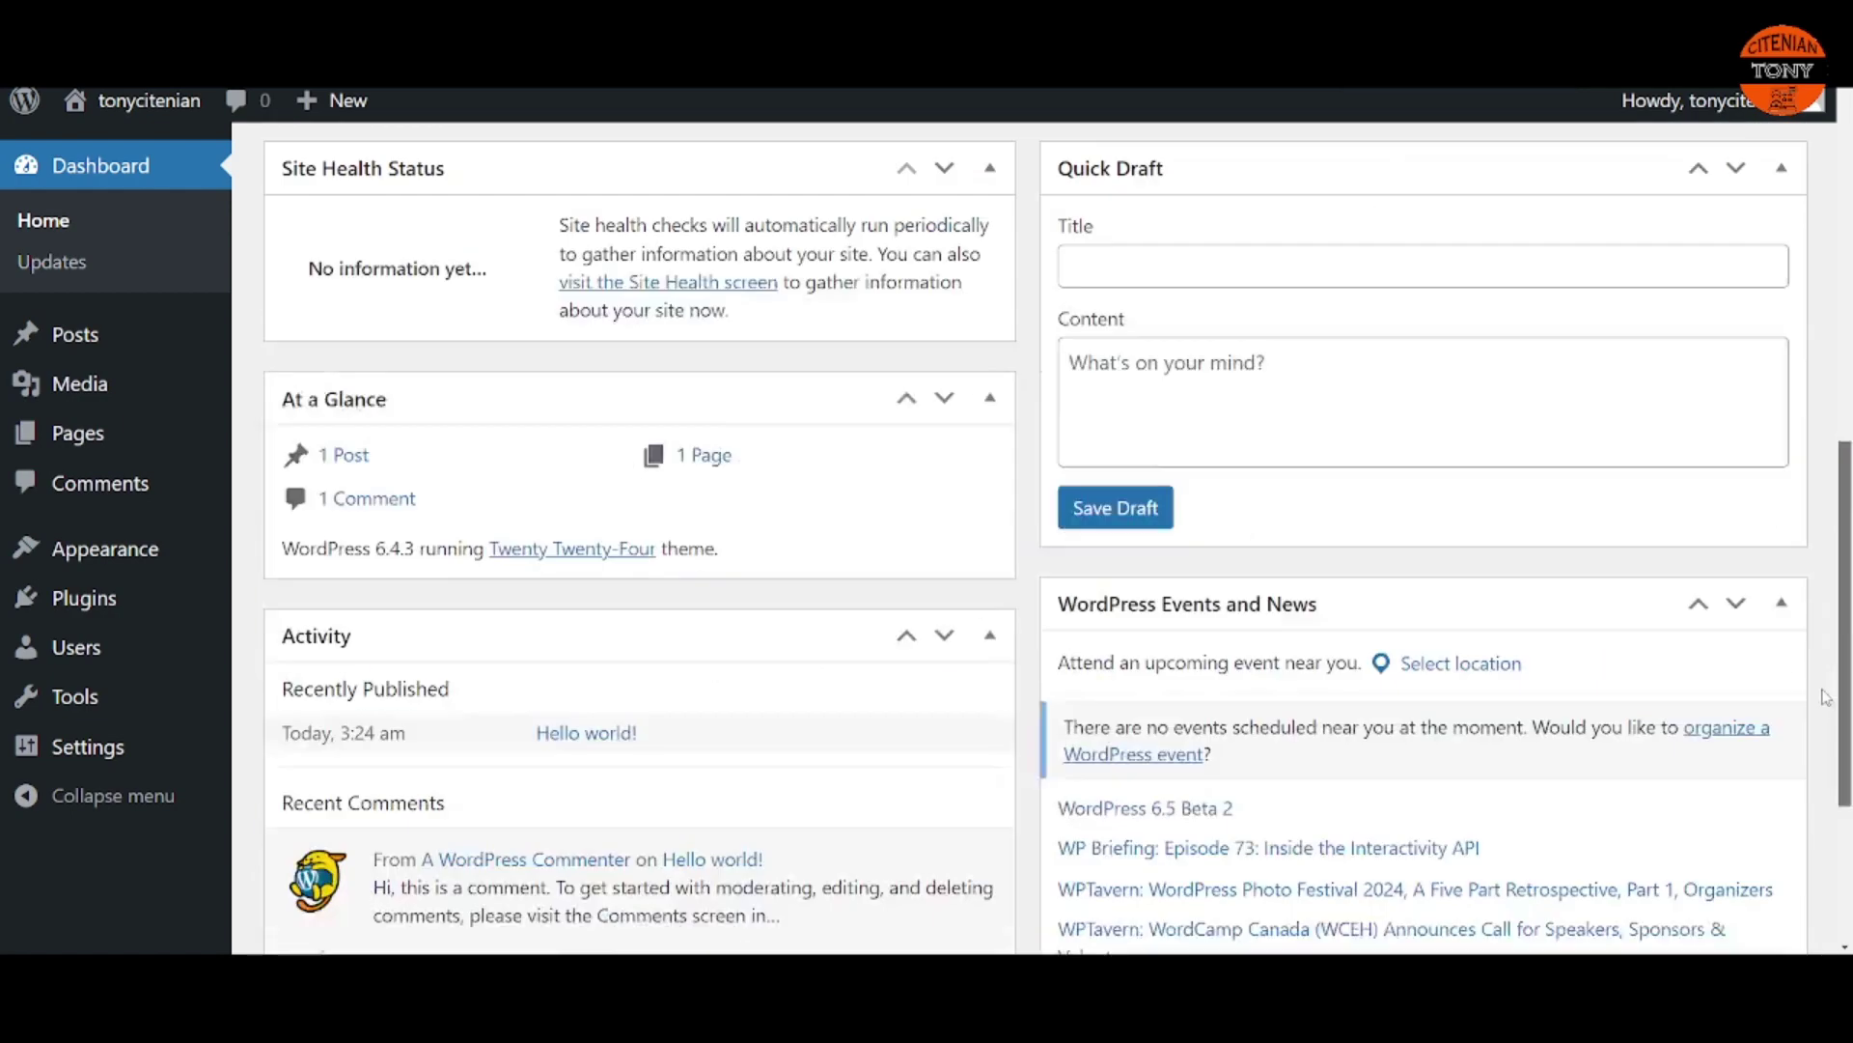
pyautogui.scroll(10, 1846, 258)
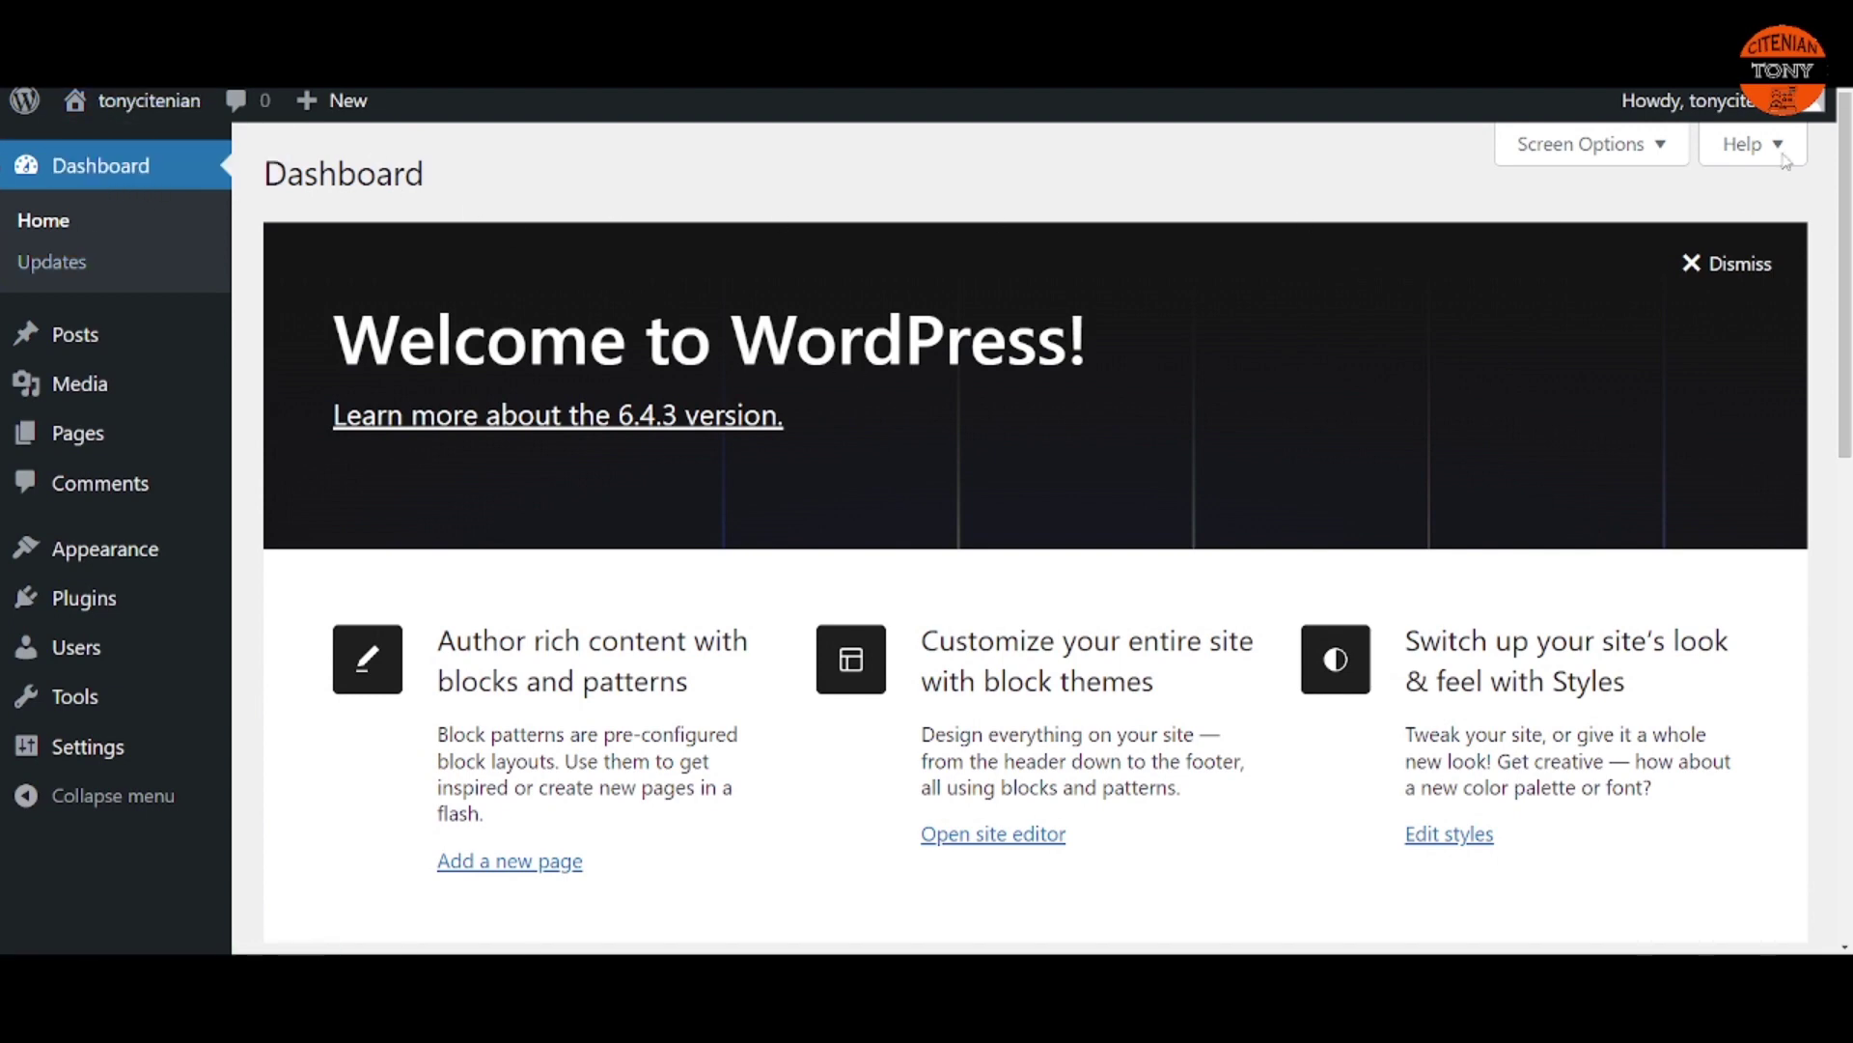
# Step: Visit the live site in a separate browser tab and look through its default front page
pyautogui.moveTo(1783, 119)
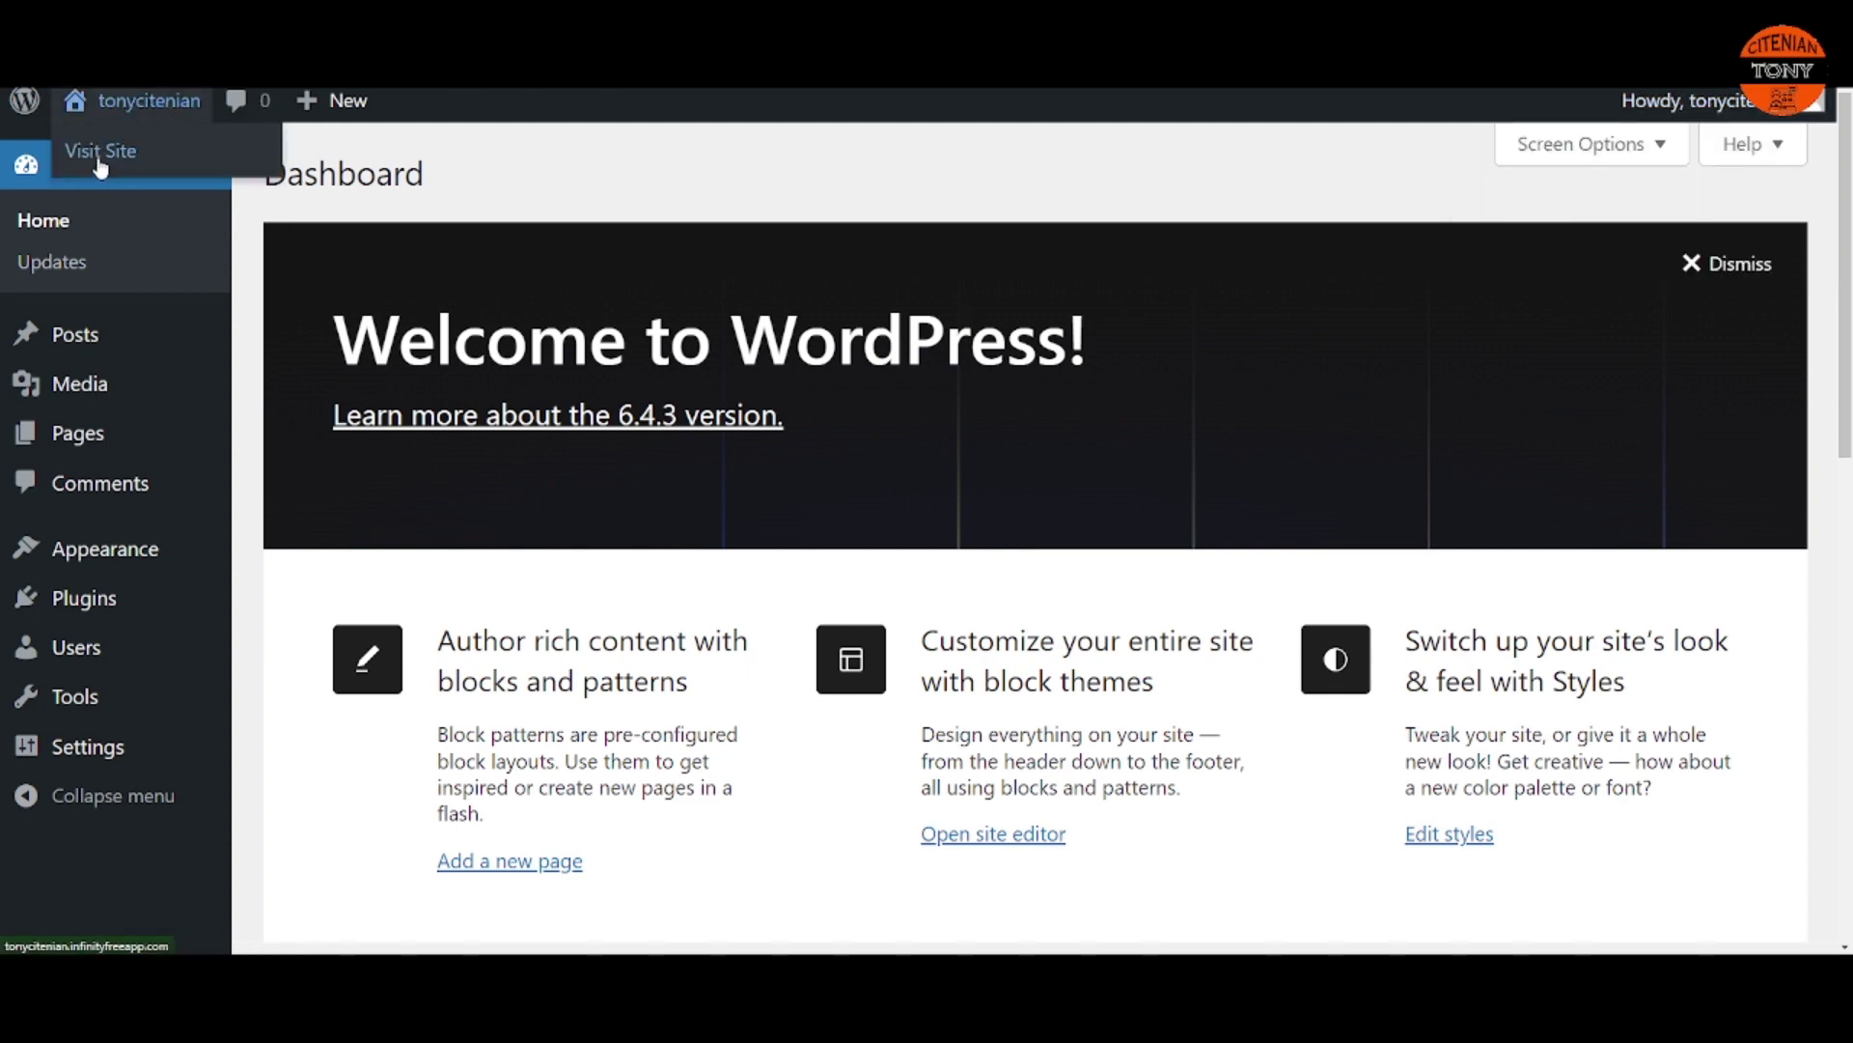
pyautogui.rightClick(101, 166)
pyautogui.click(129, 174)
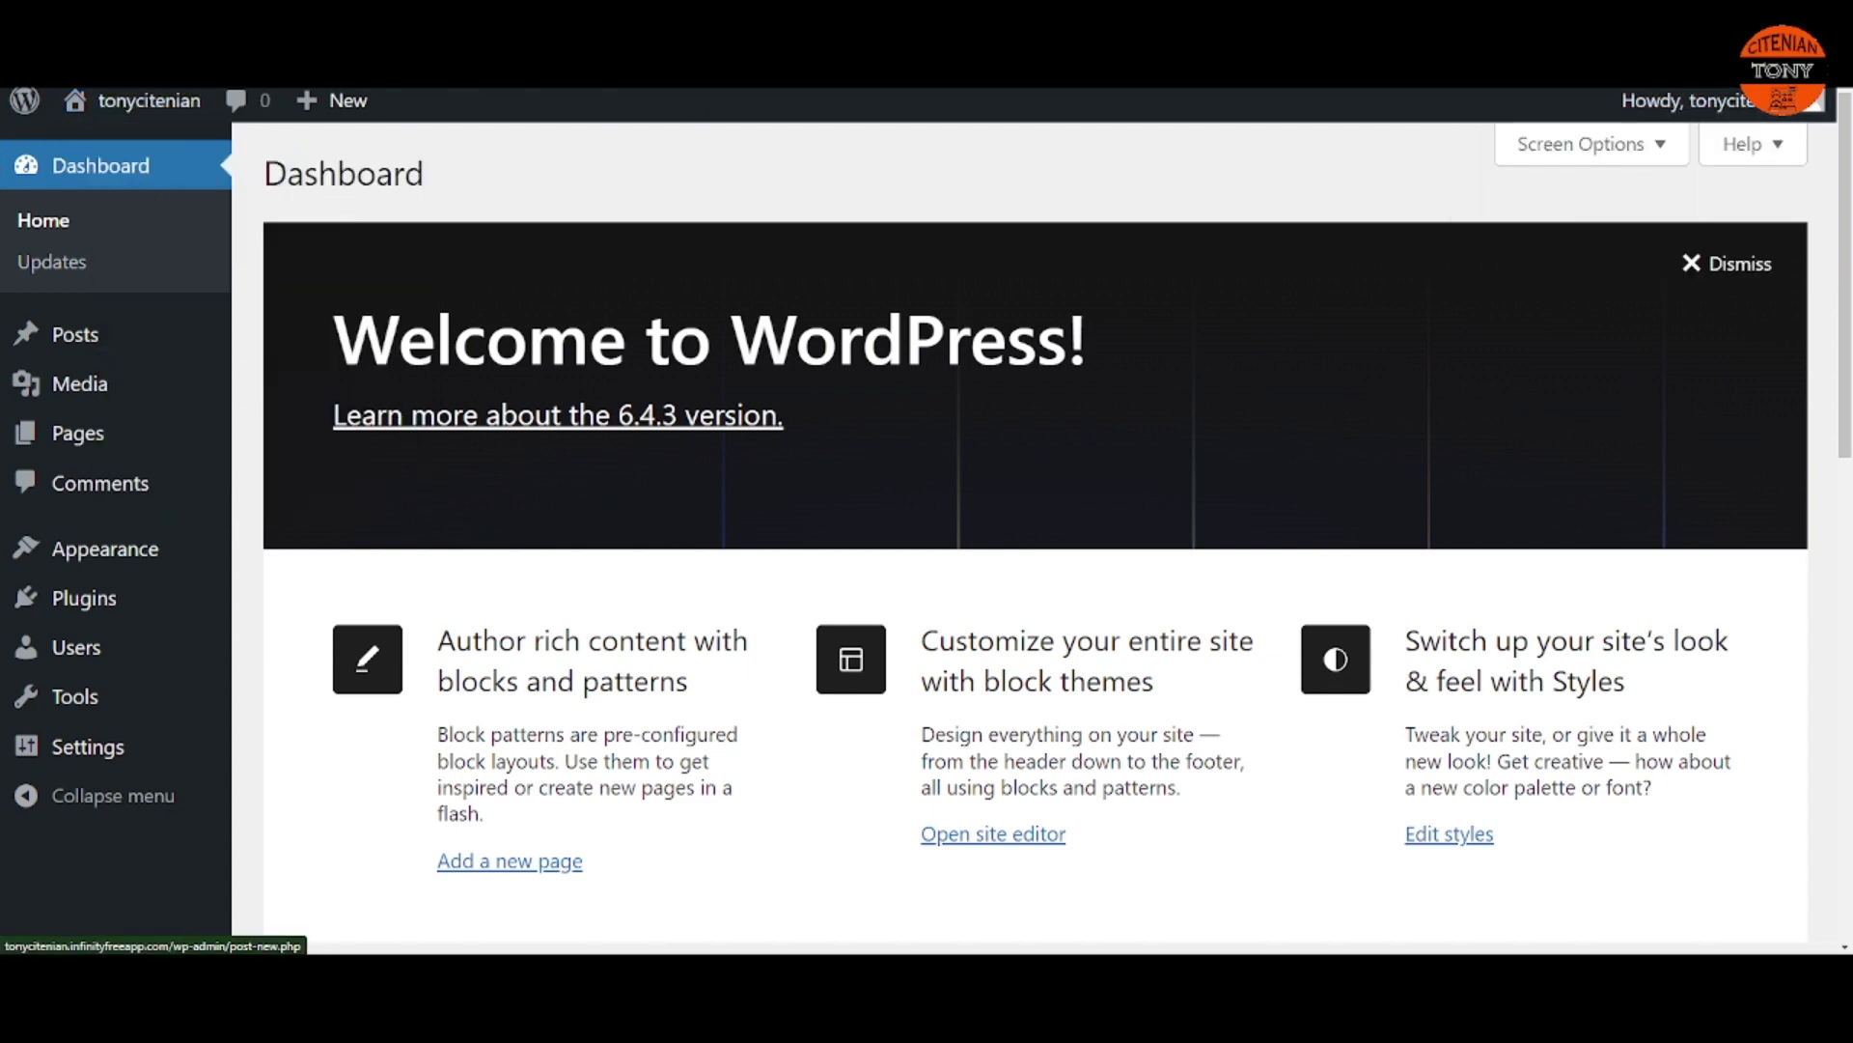
pyautogui.click(366, 19)
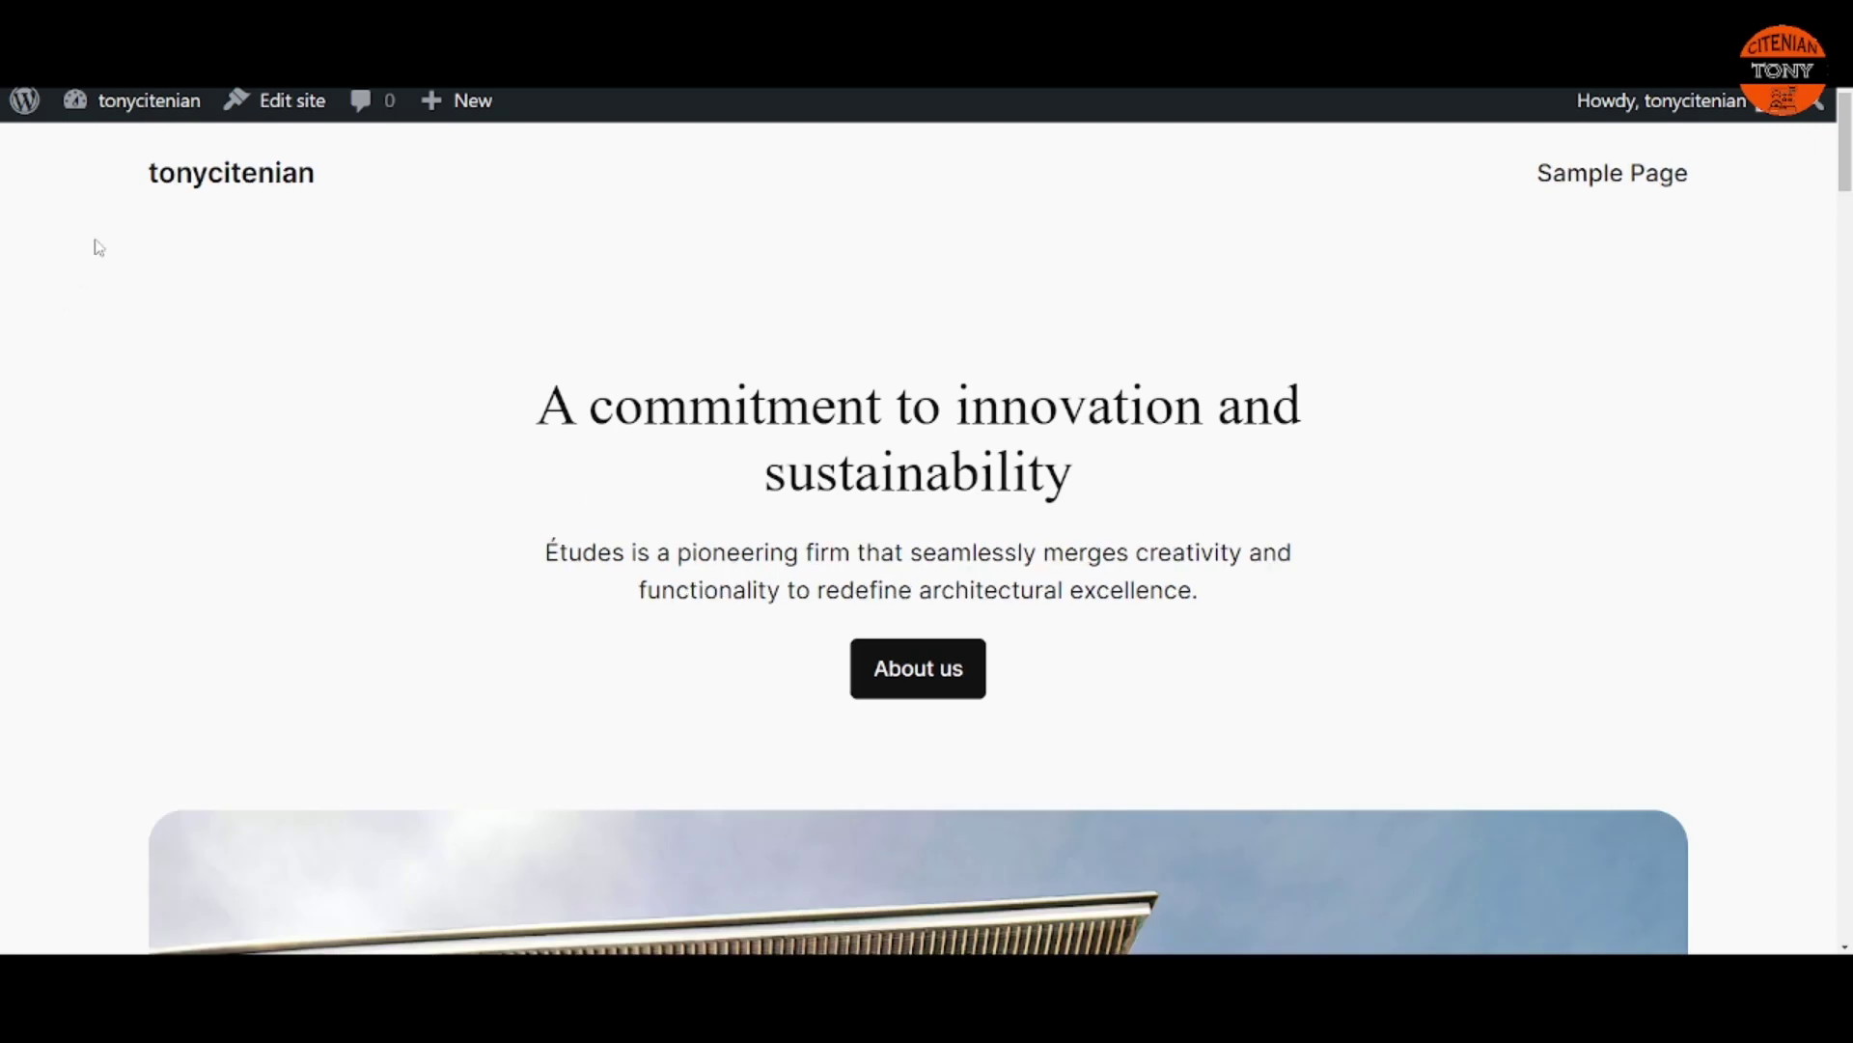
pyautogui.scroll(-13, 1086, 470)
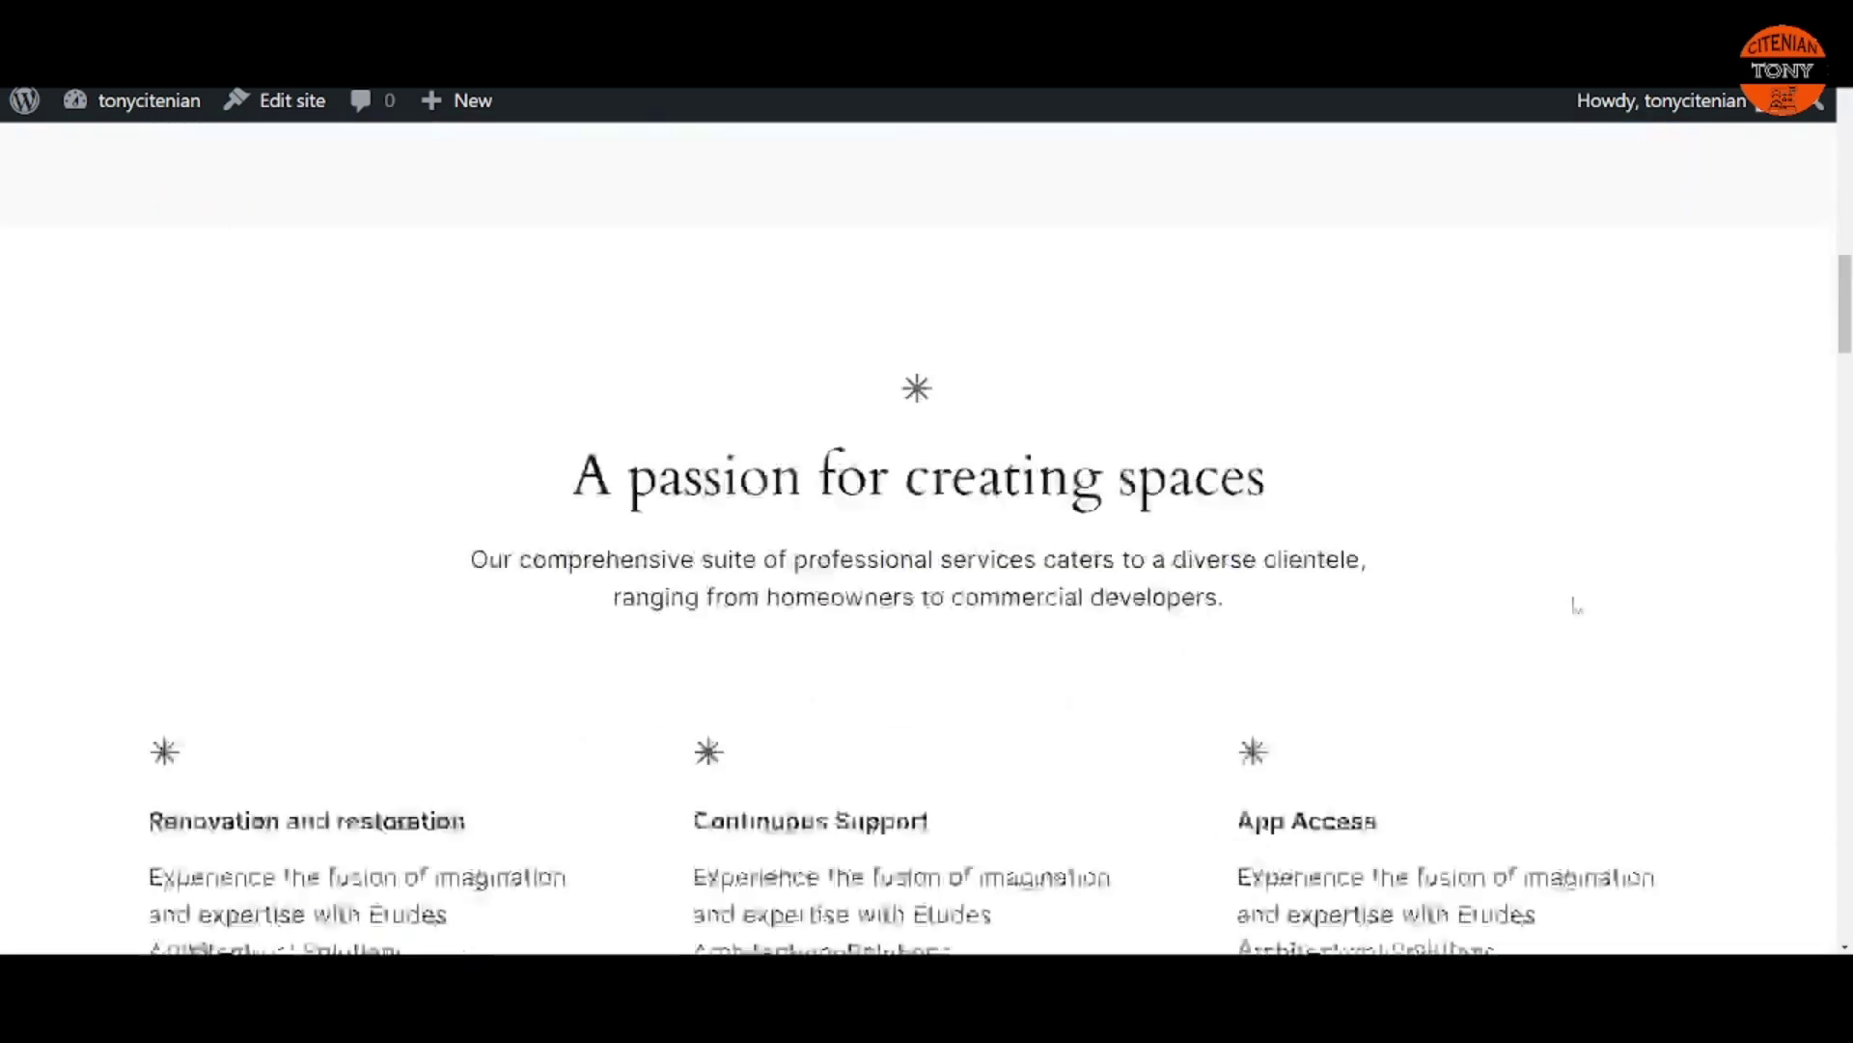
pyautogui.moveTo(1845, 388); pyautogui.dragTo(1845, 200)
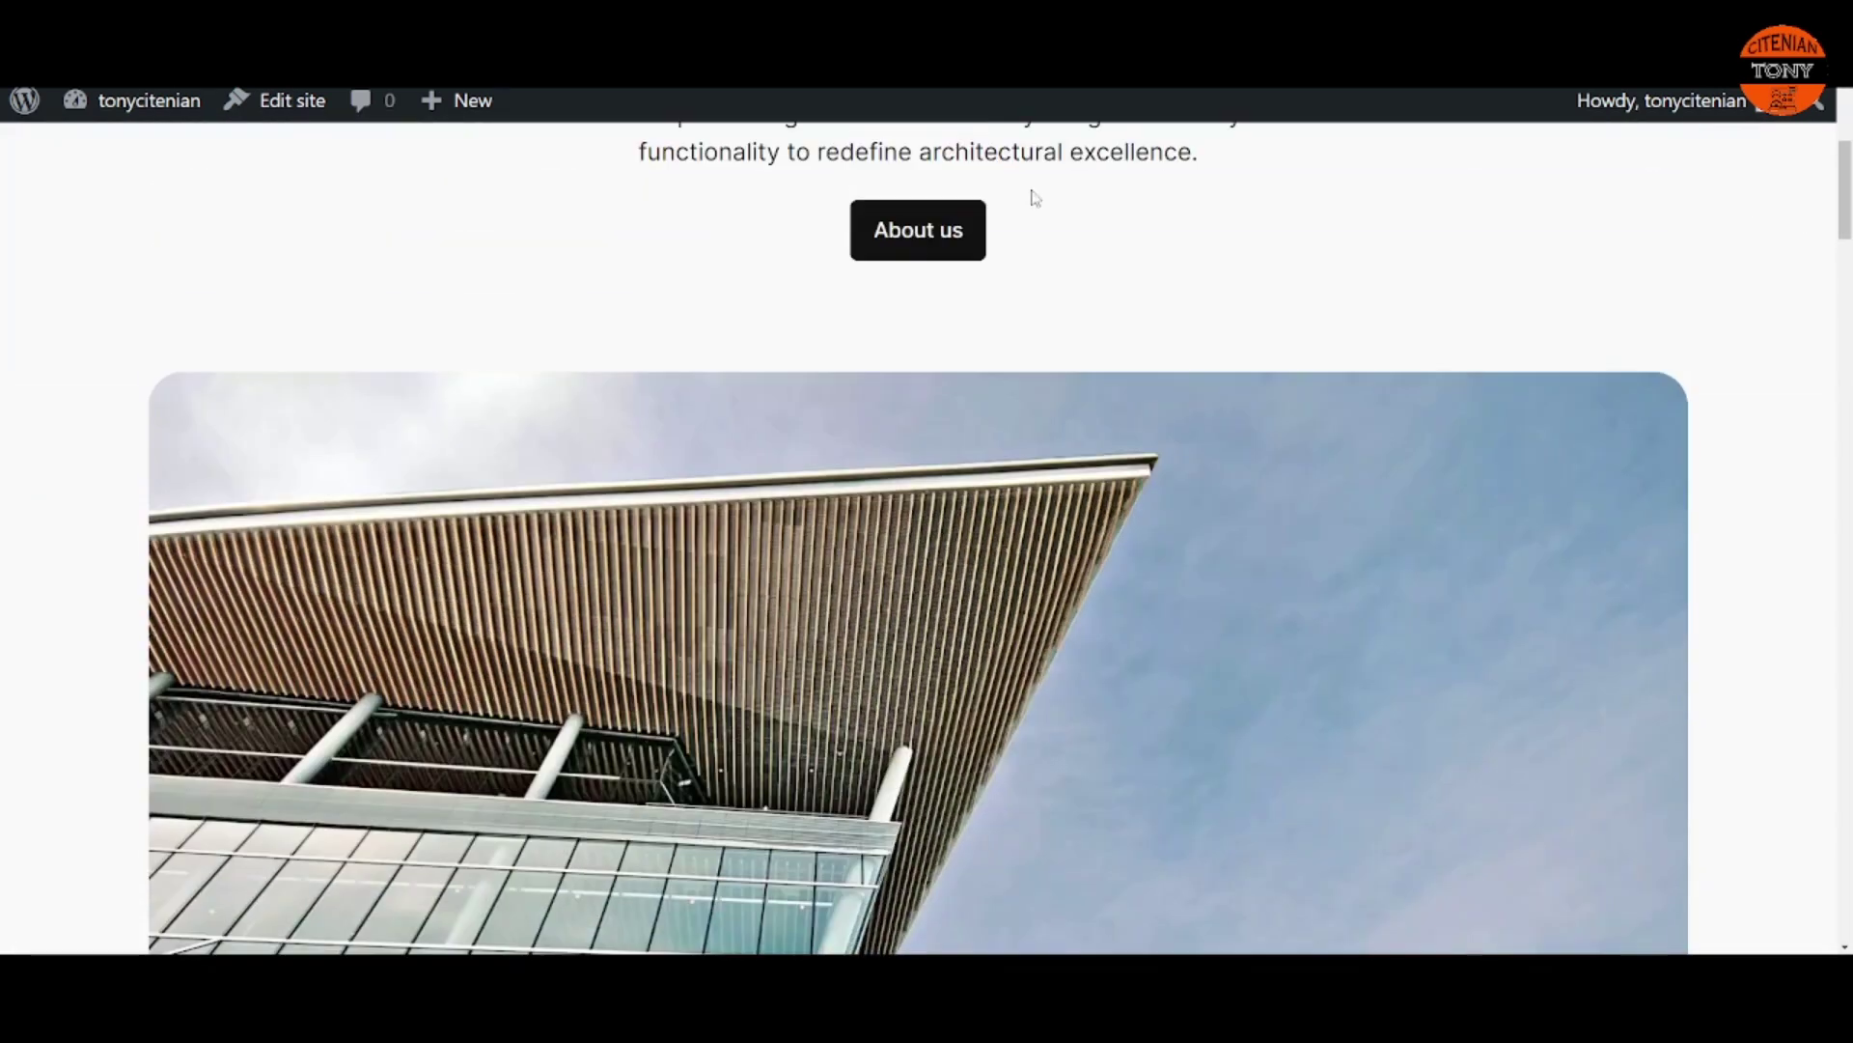
# Step: Return to the WordPress dashboard, open the Themes page and search the installed themes for "blog"
pyautogui.click(145, 19)
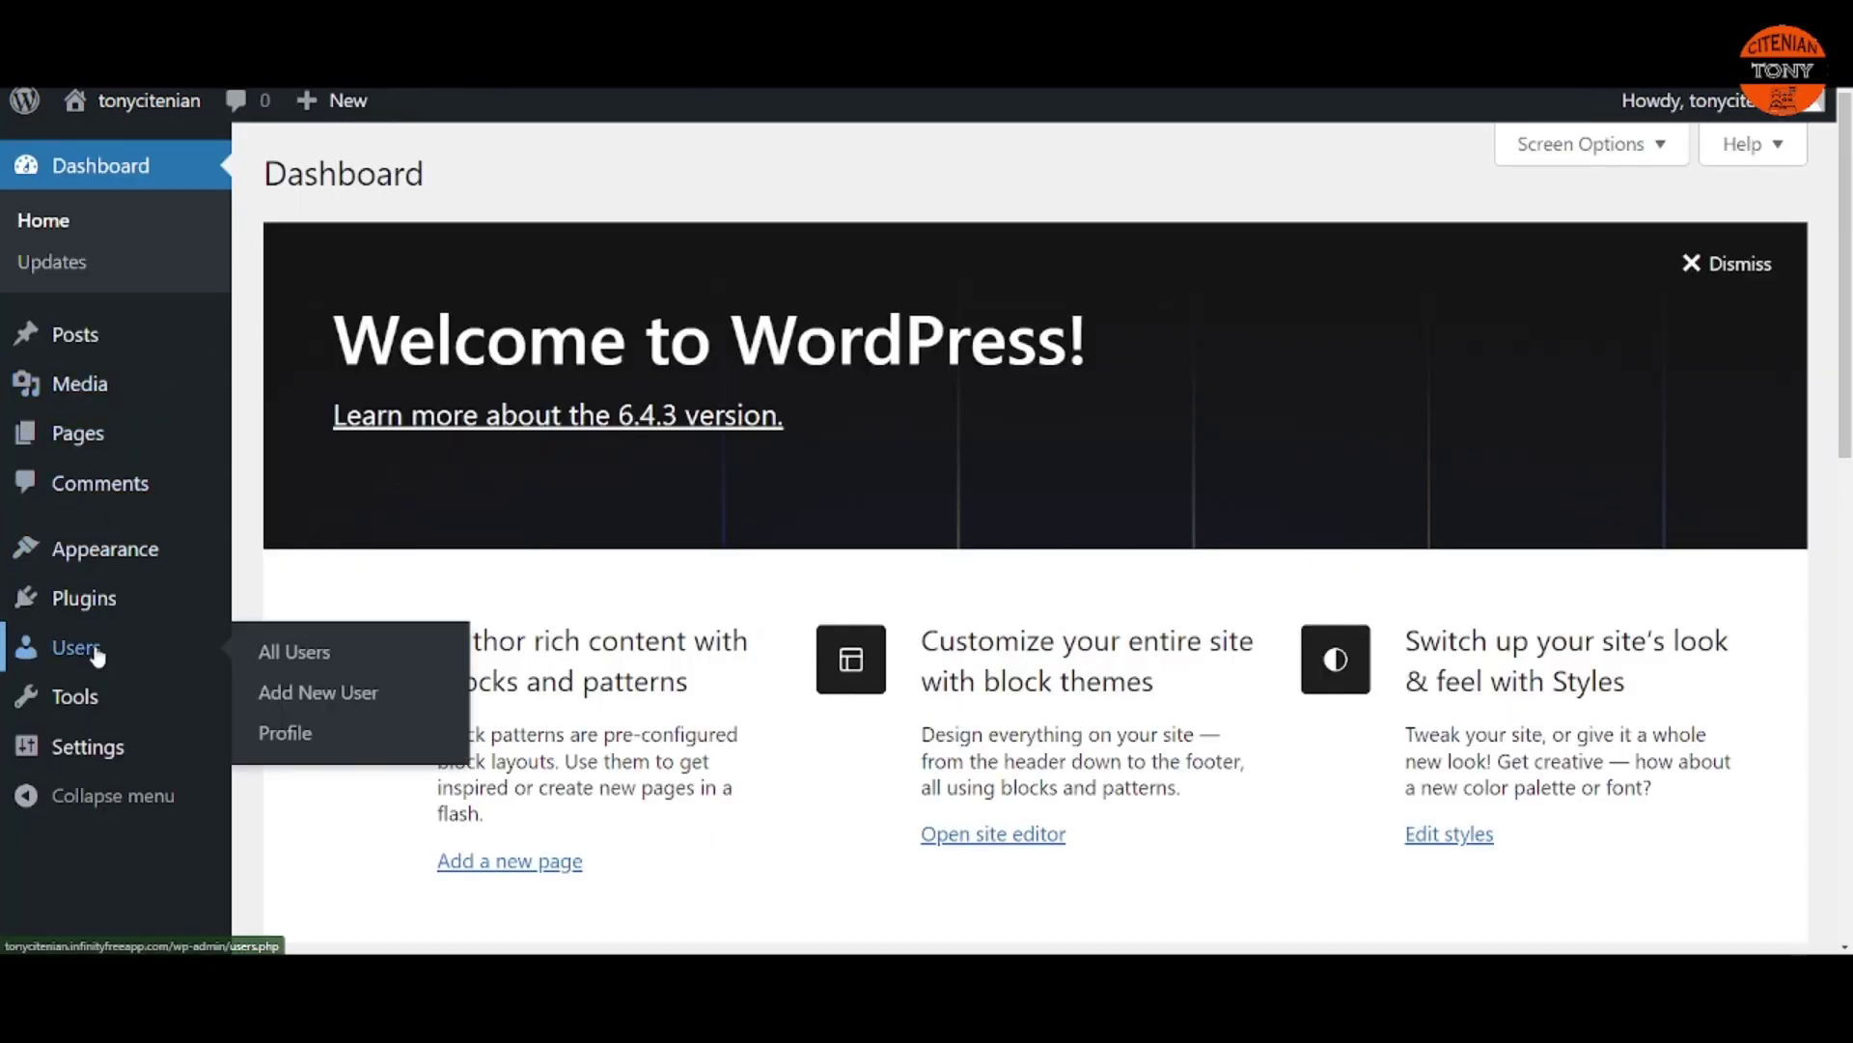
pyautogui.moveTo(86, 570)
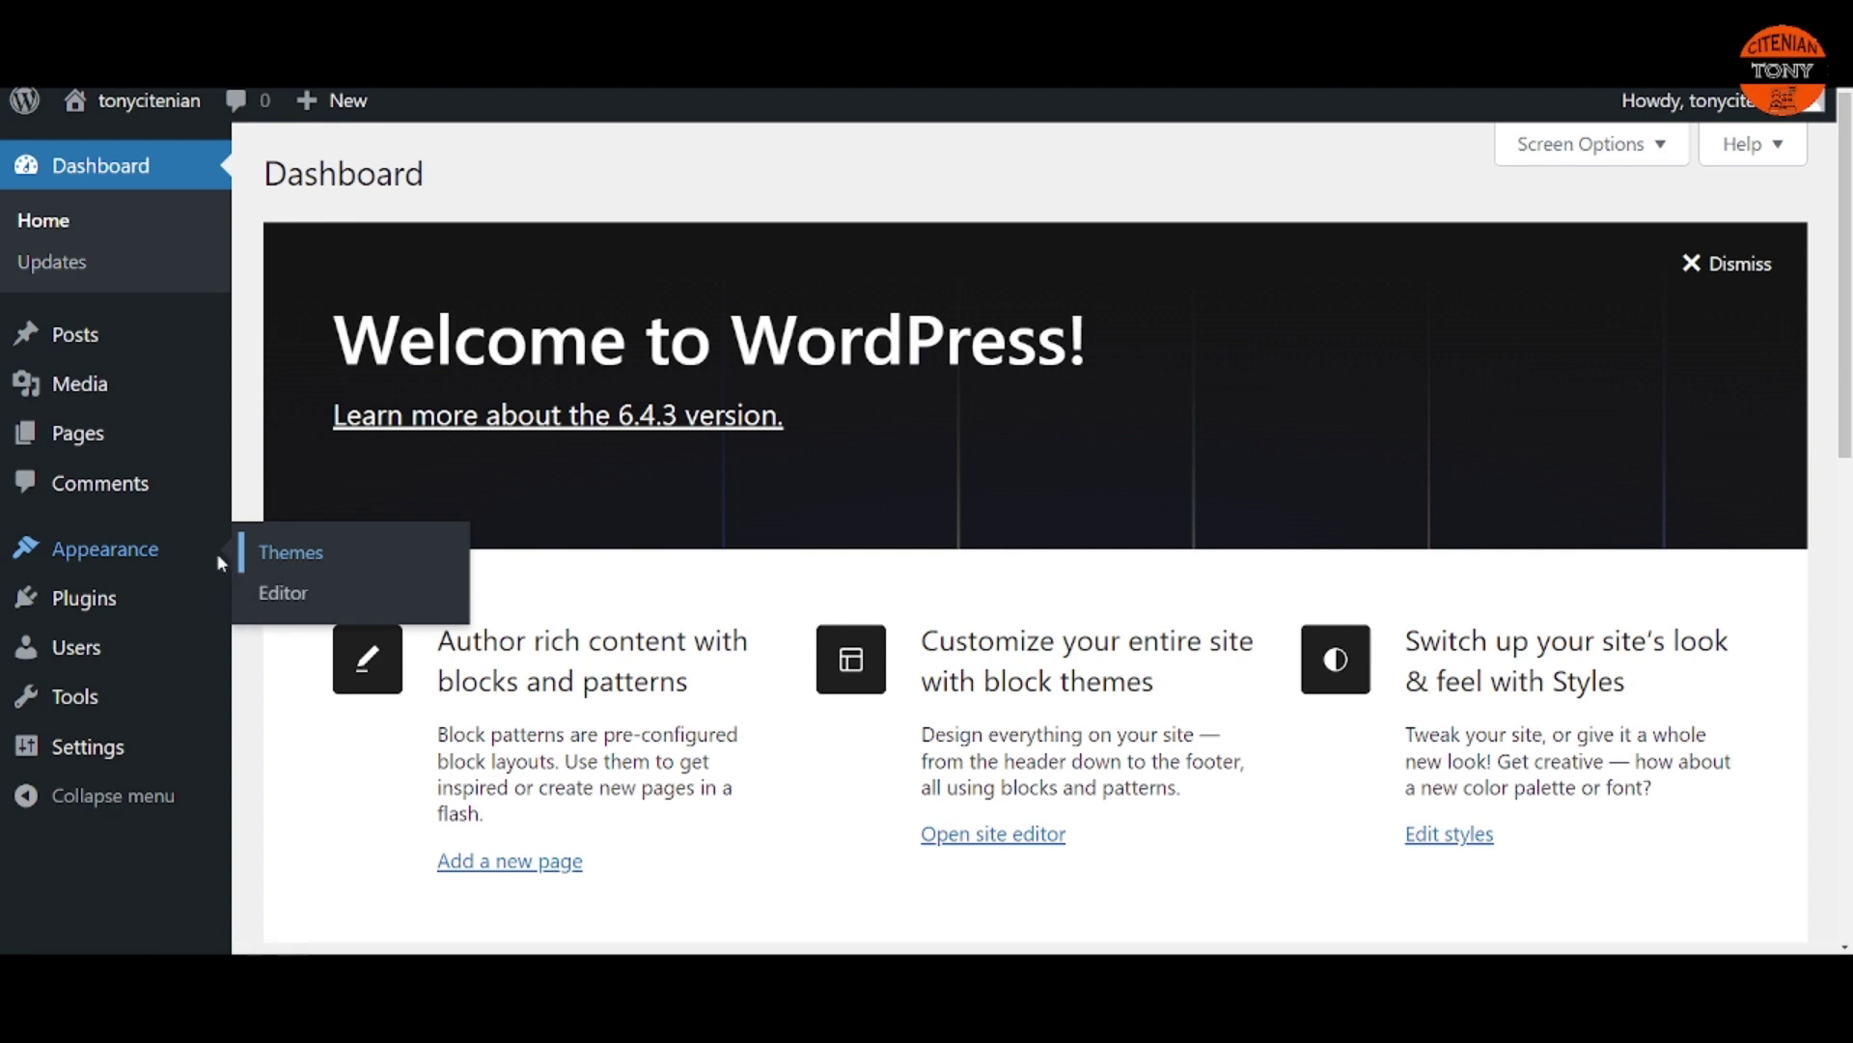
pyautogui.click(291, 551)
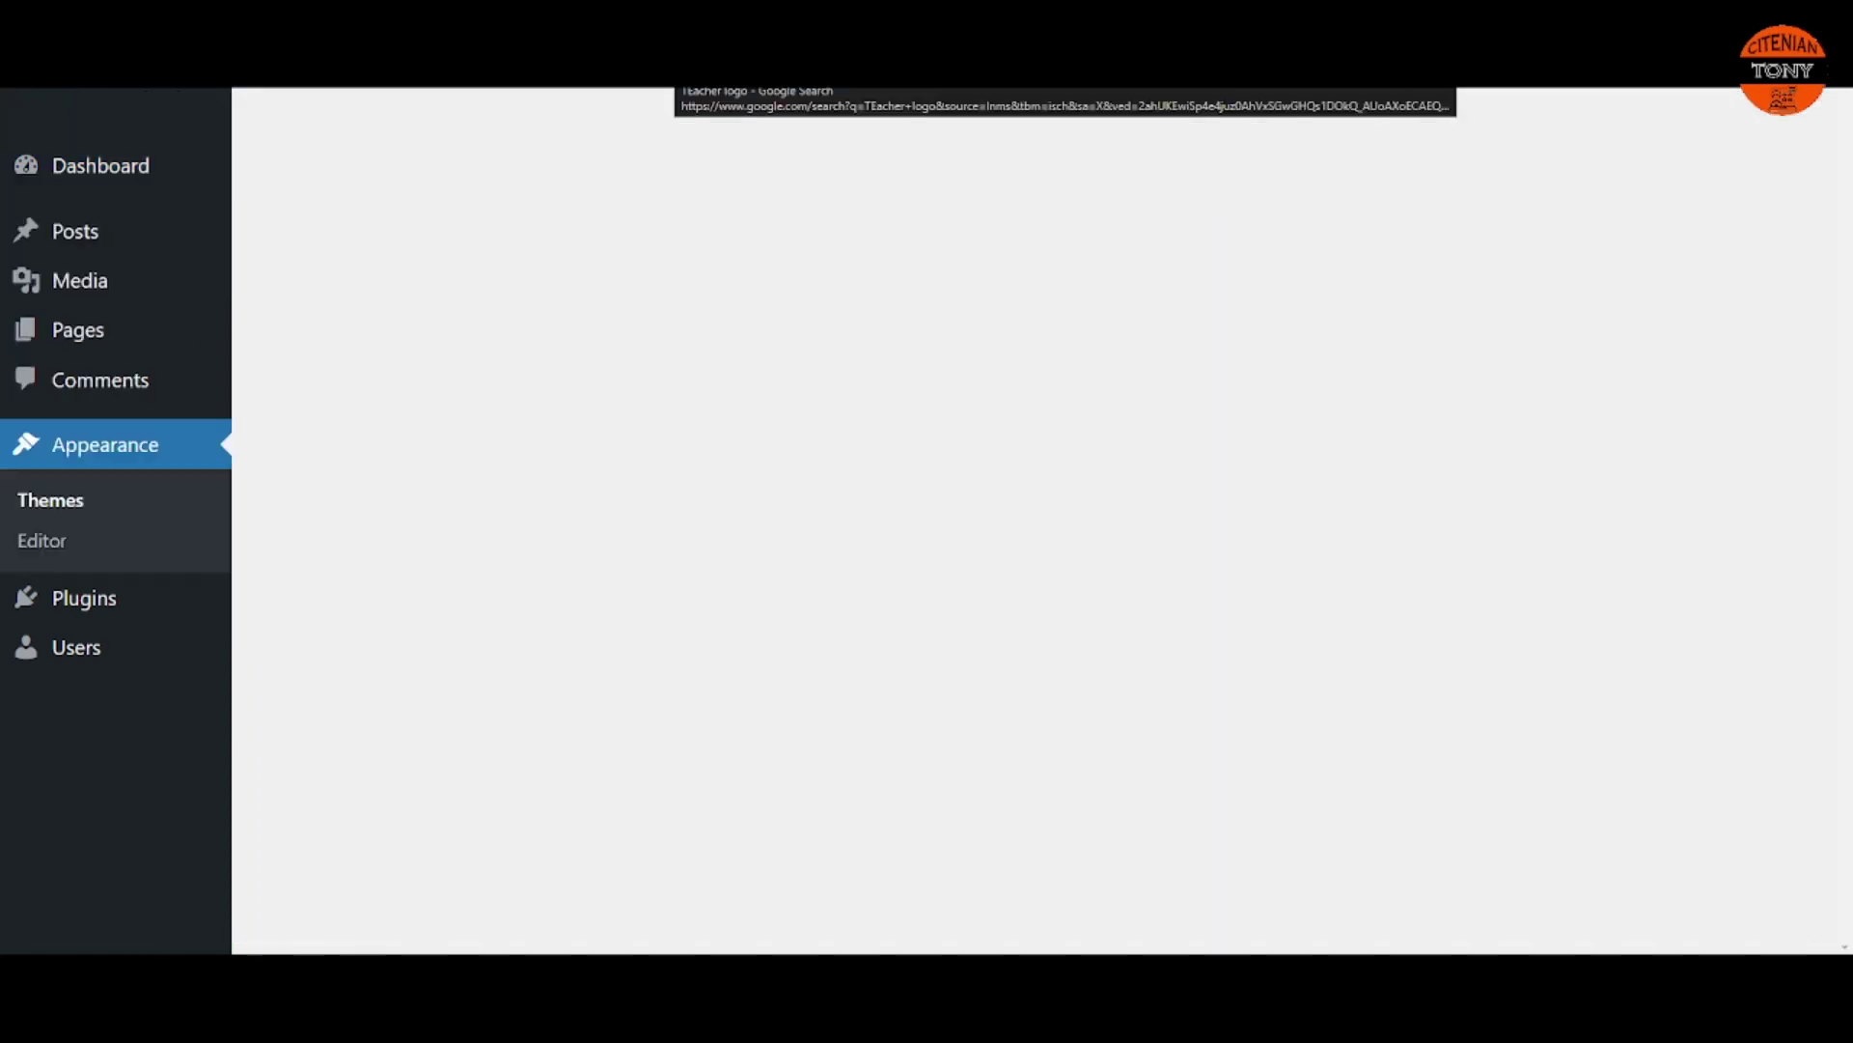
pyautogui.scroll(-3, 679, 701)
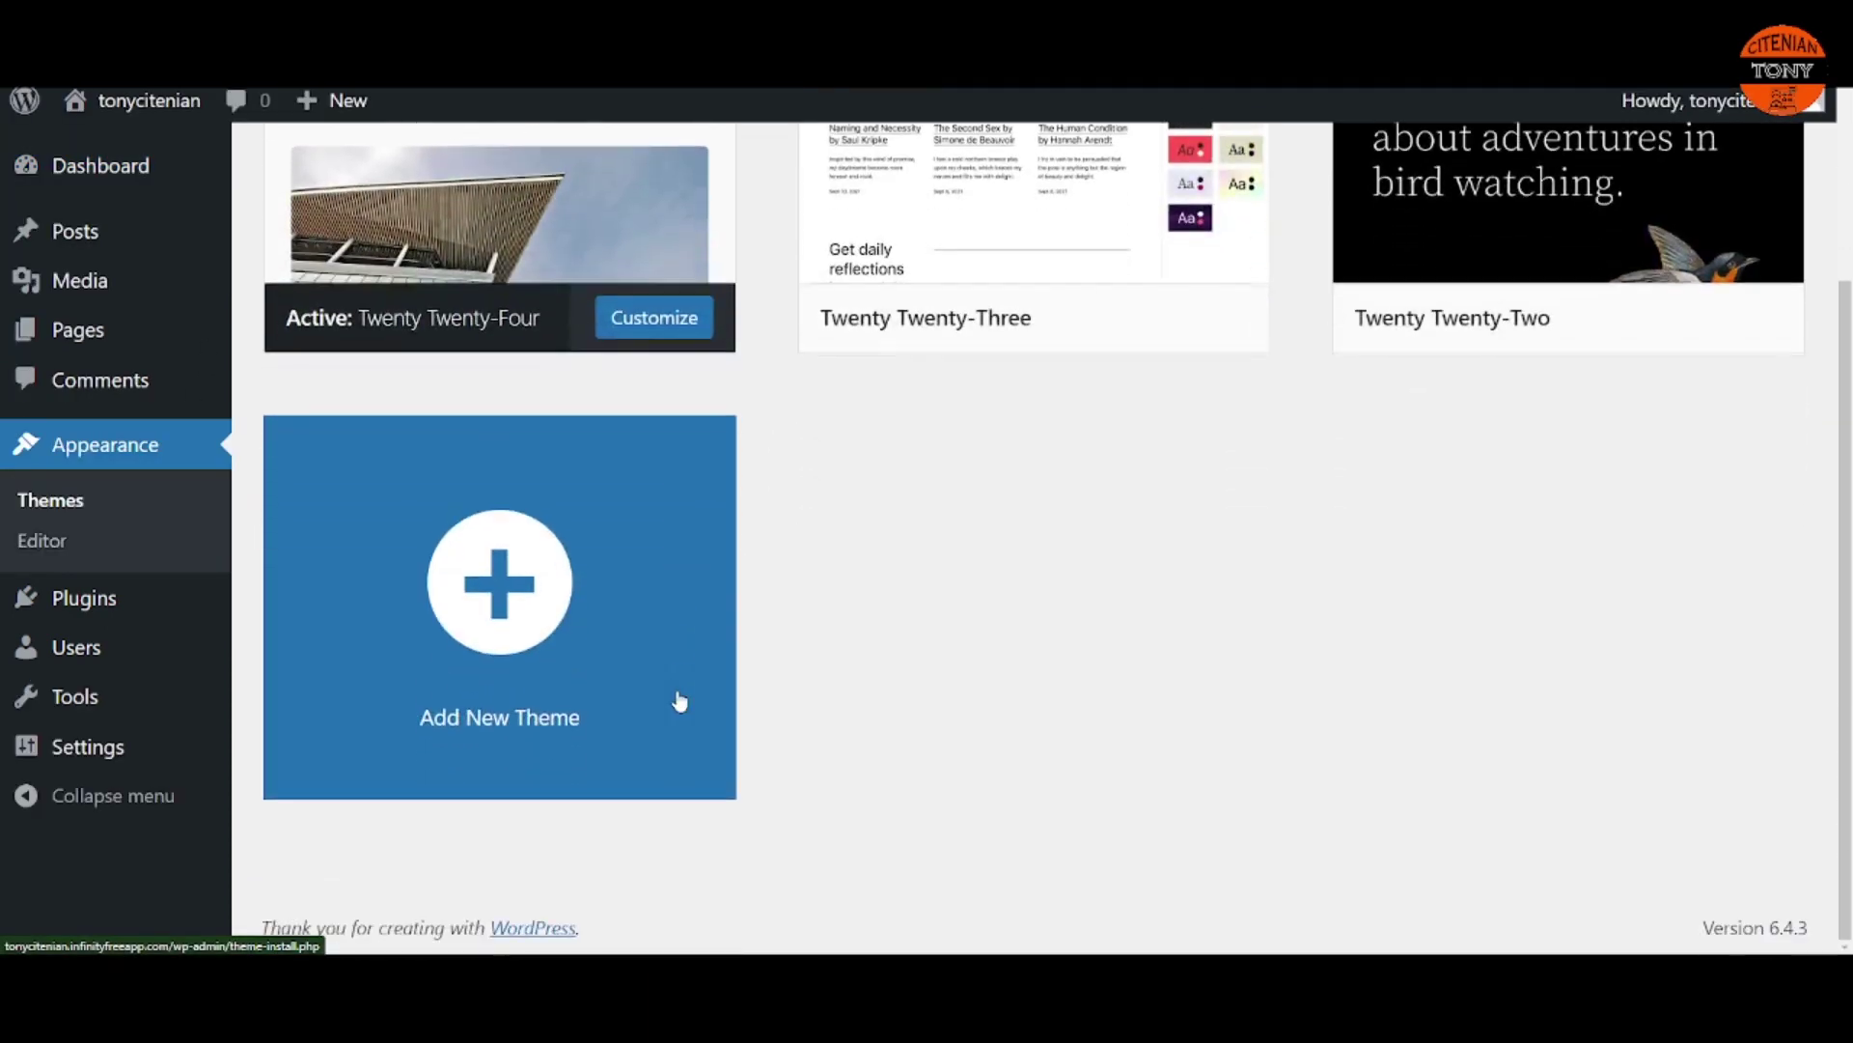
pyautogui.scroll(3, 840, 674)
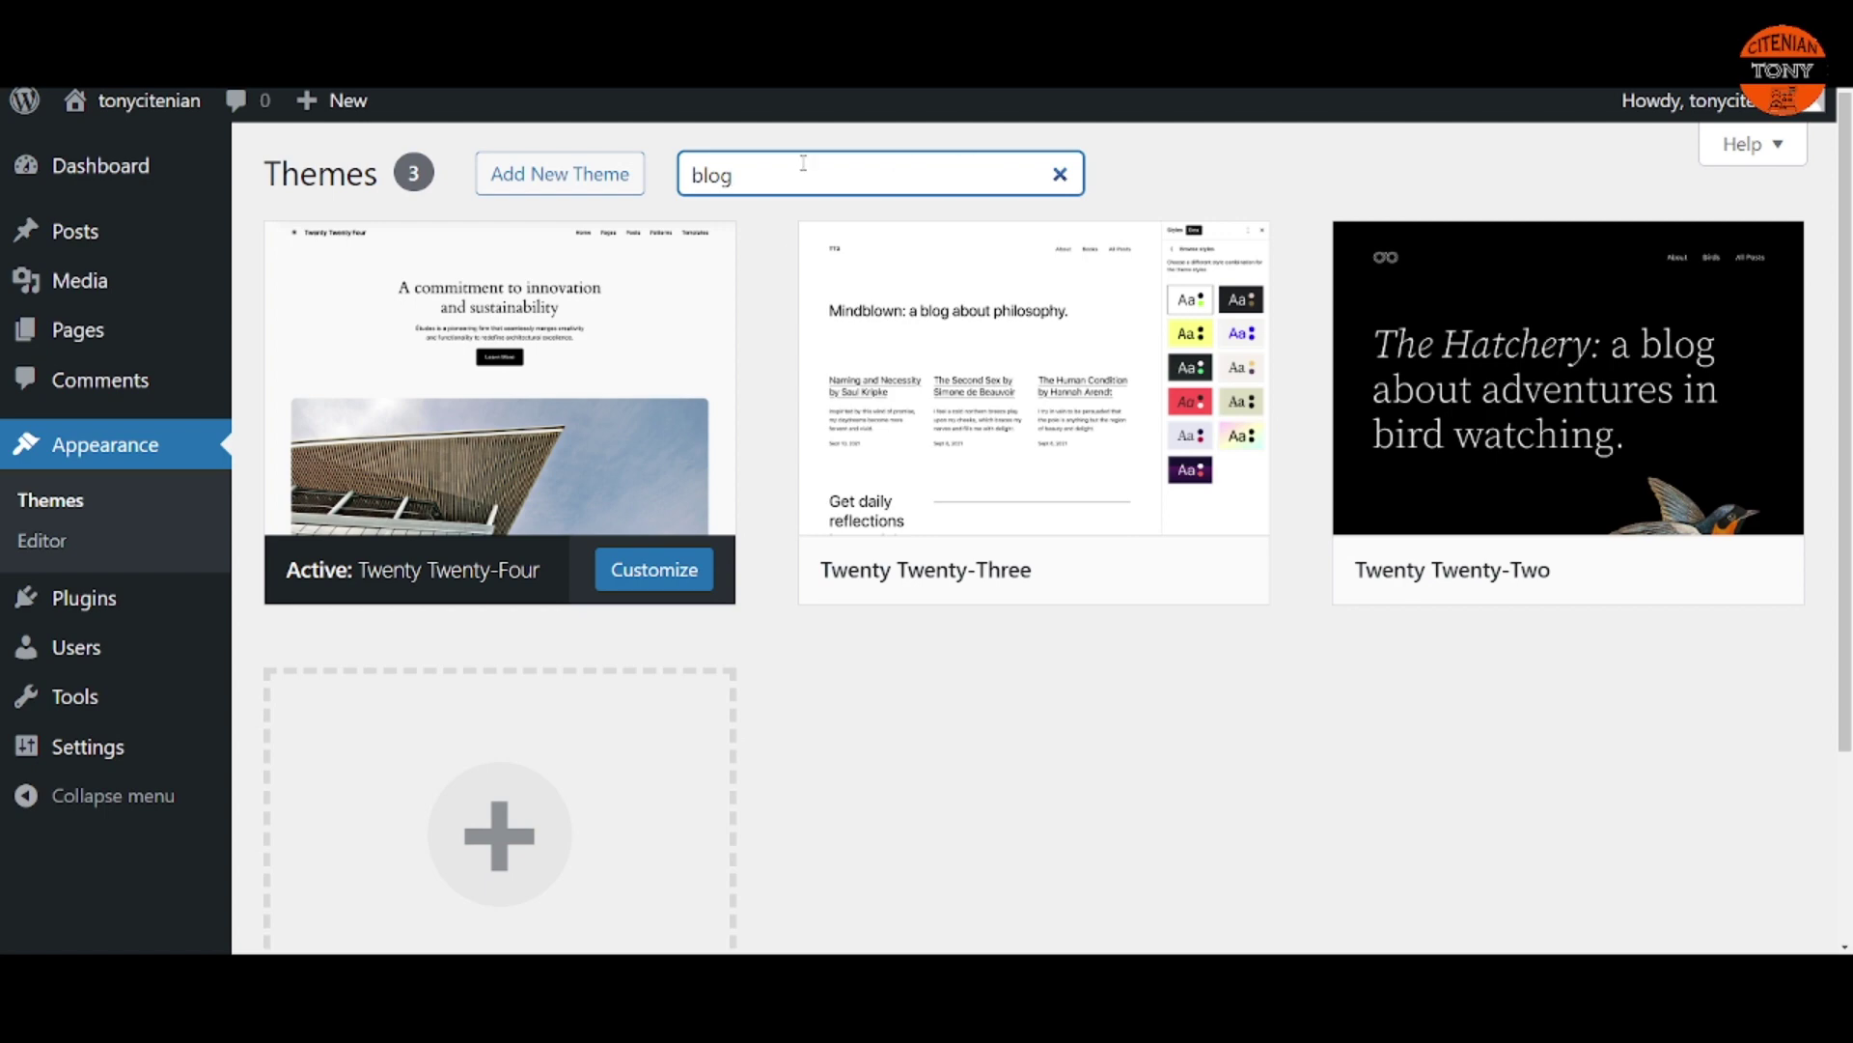
pyautogui.scroll(-3, 753, 708)
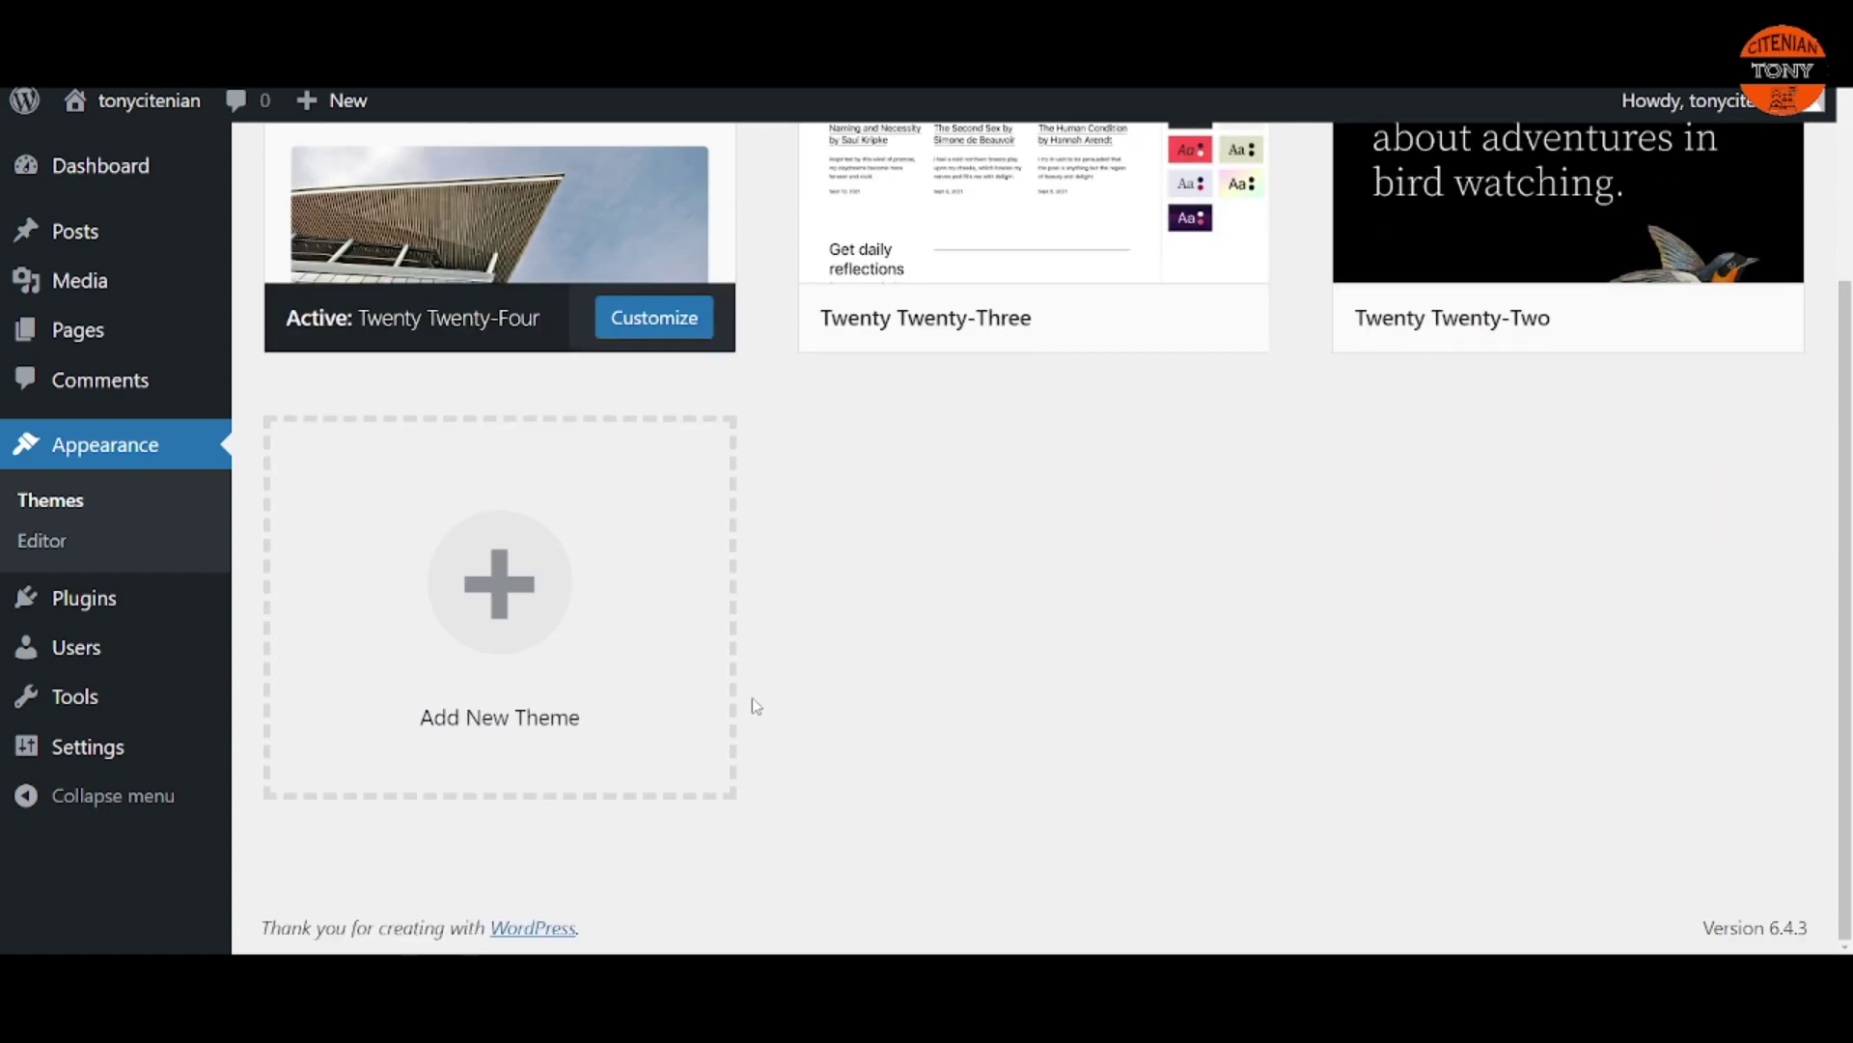
pyautogui.scroll(3, 756, 705)
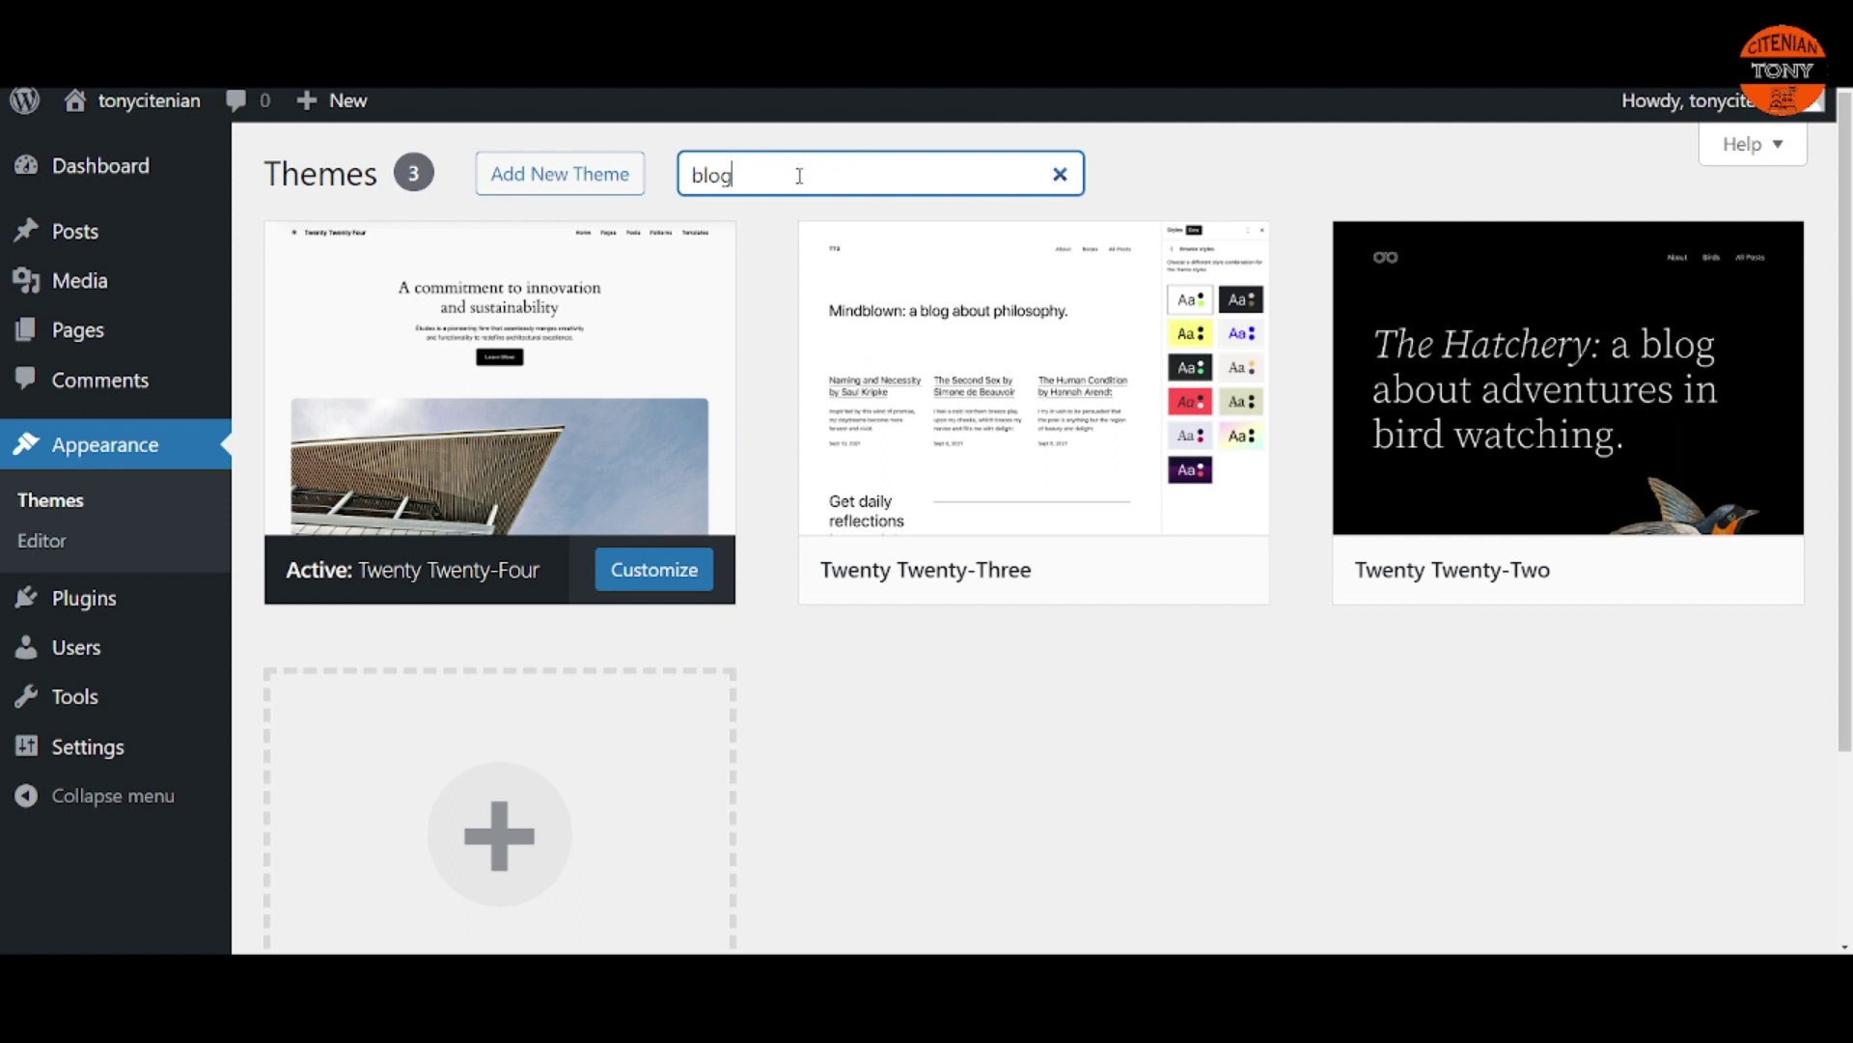
# Step: Clear the installed themes search and open the Add Themes page to find a new theme
pyautogui.moveTo(820, 268)
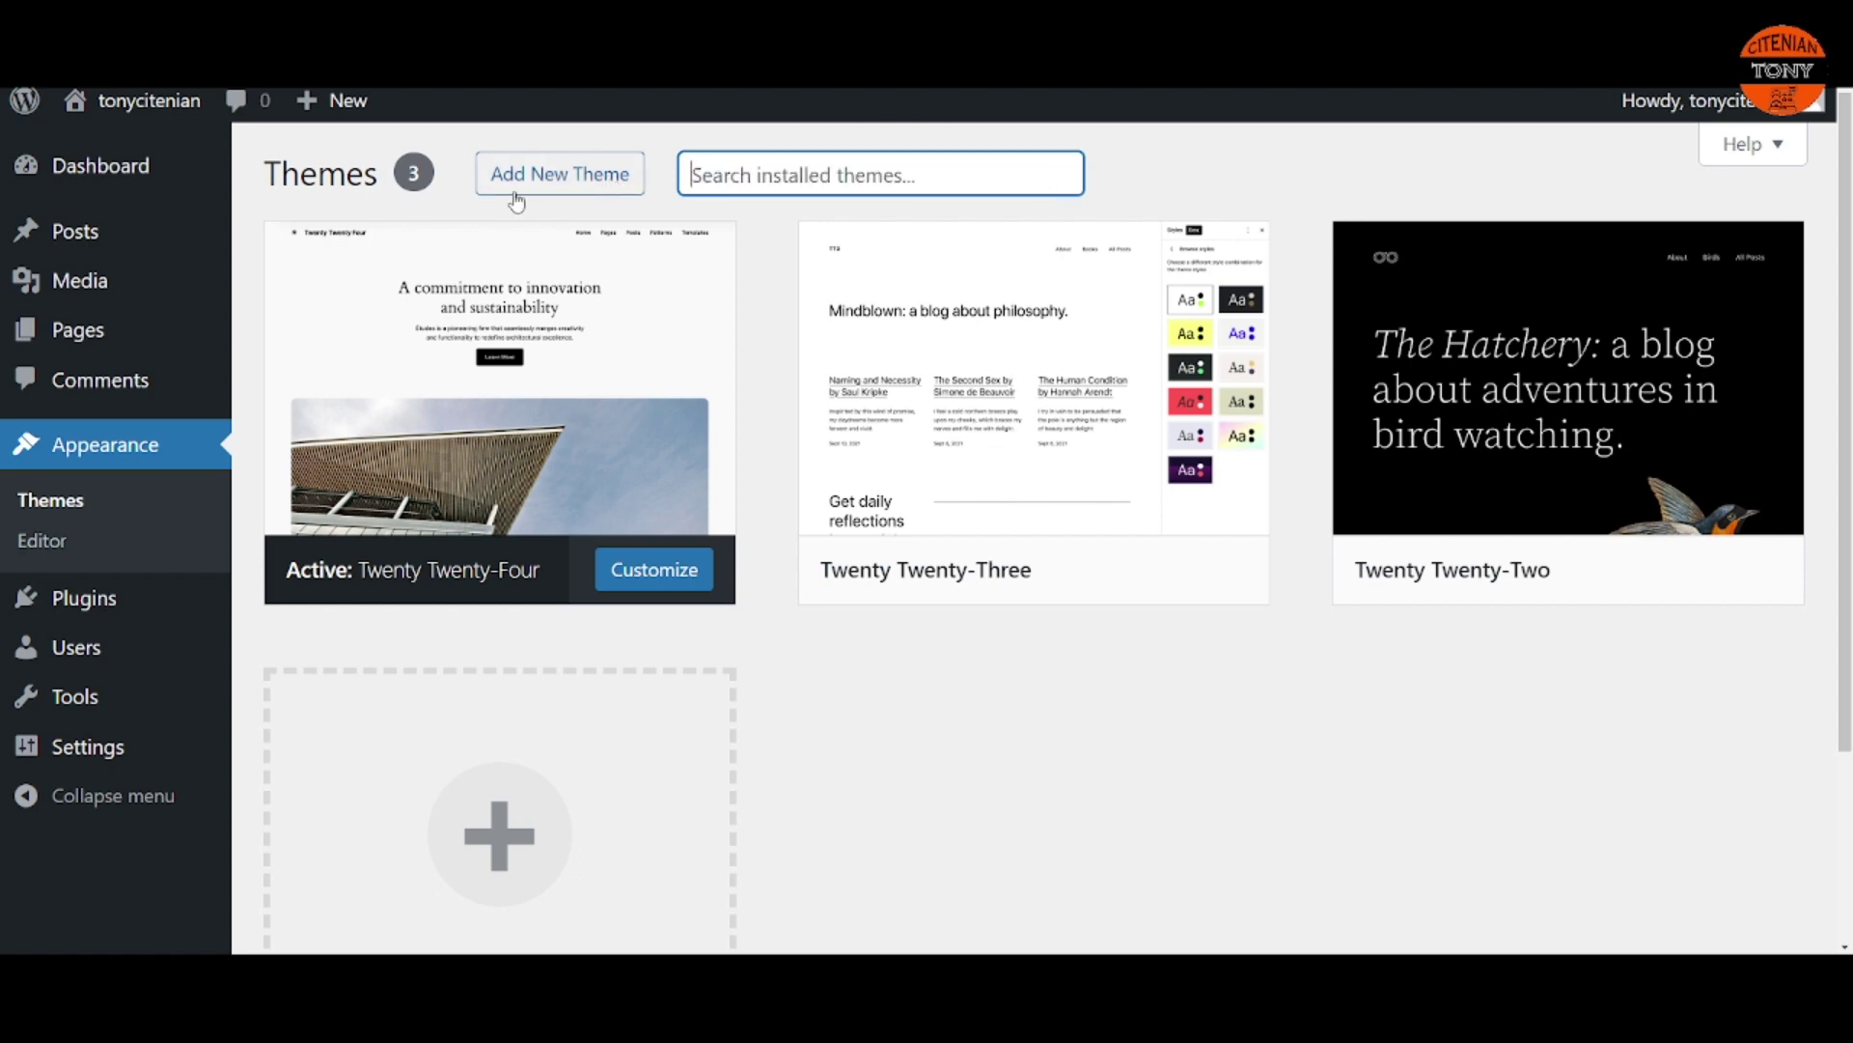
pyautogui.scroll(-3, 547, 202)
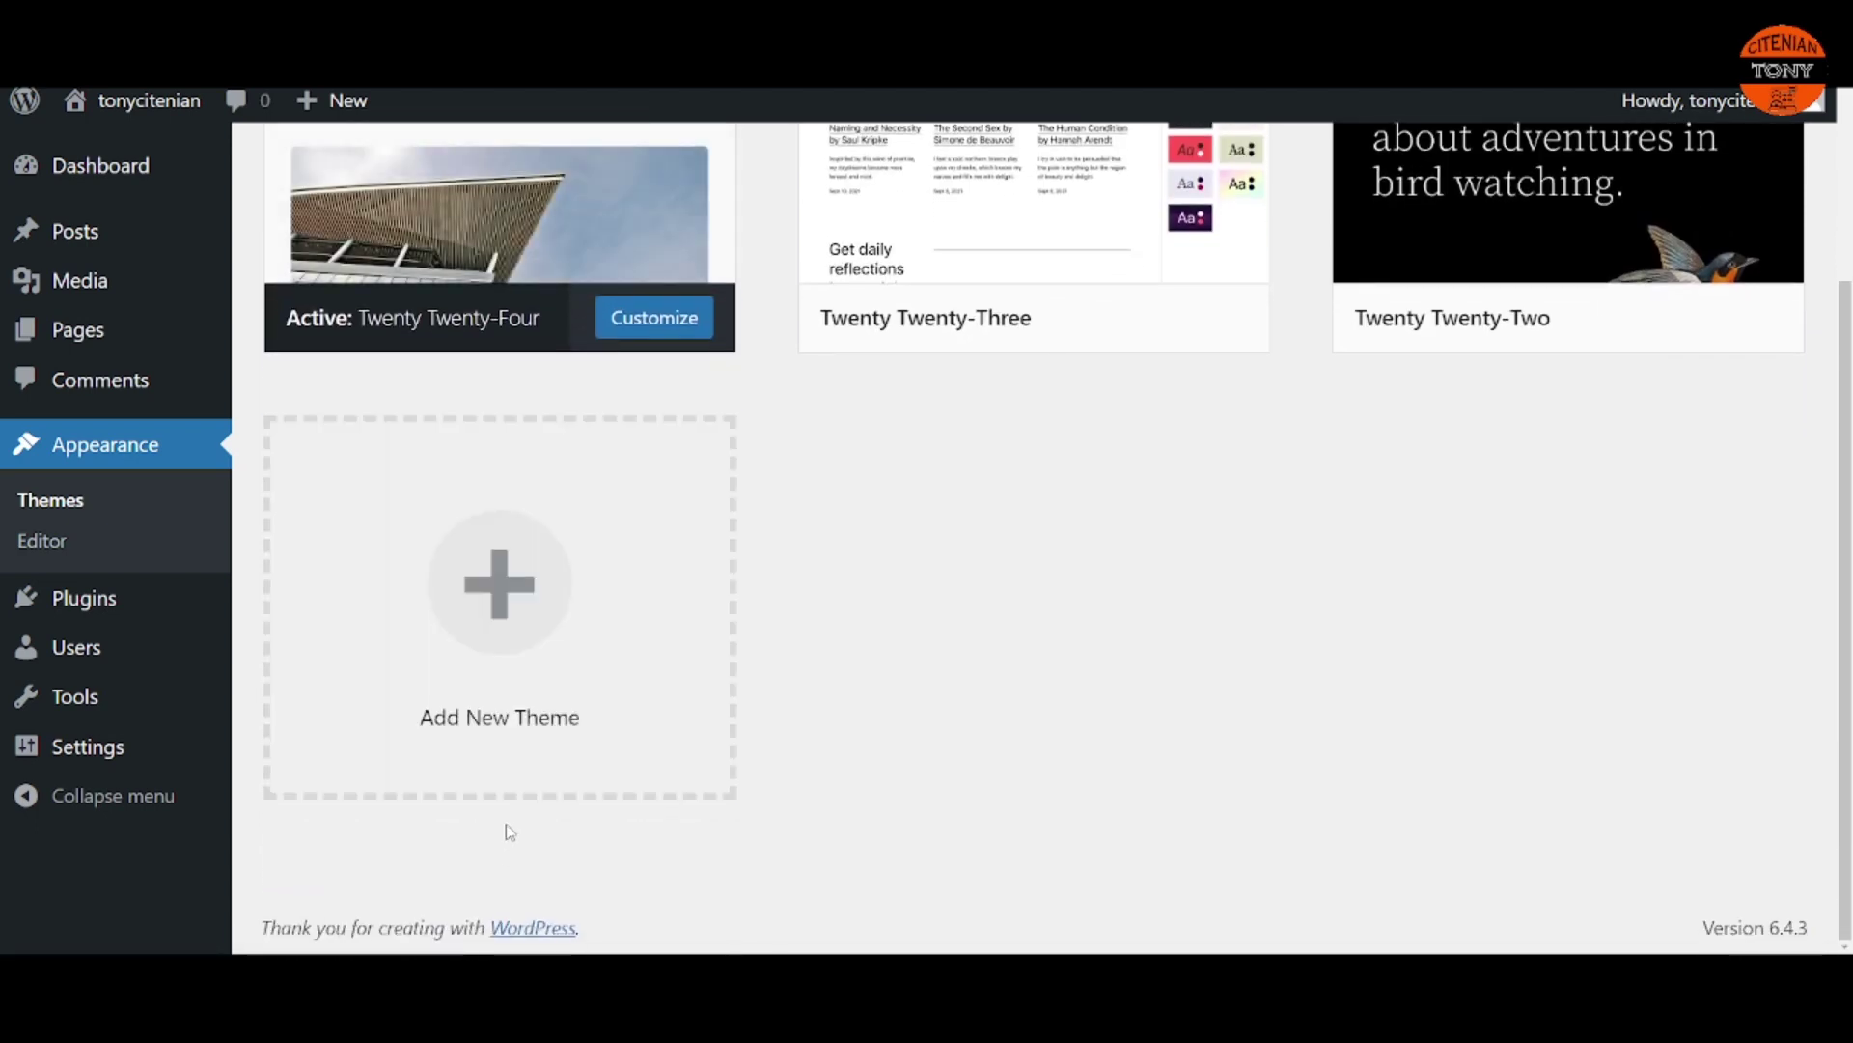
pyautogui.scroll(3, 505, 831)
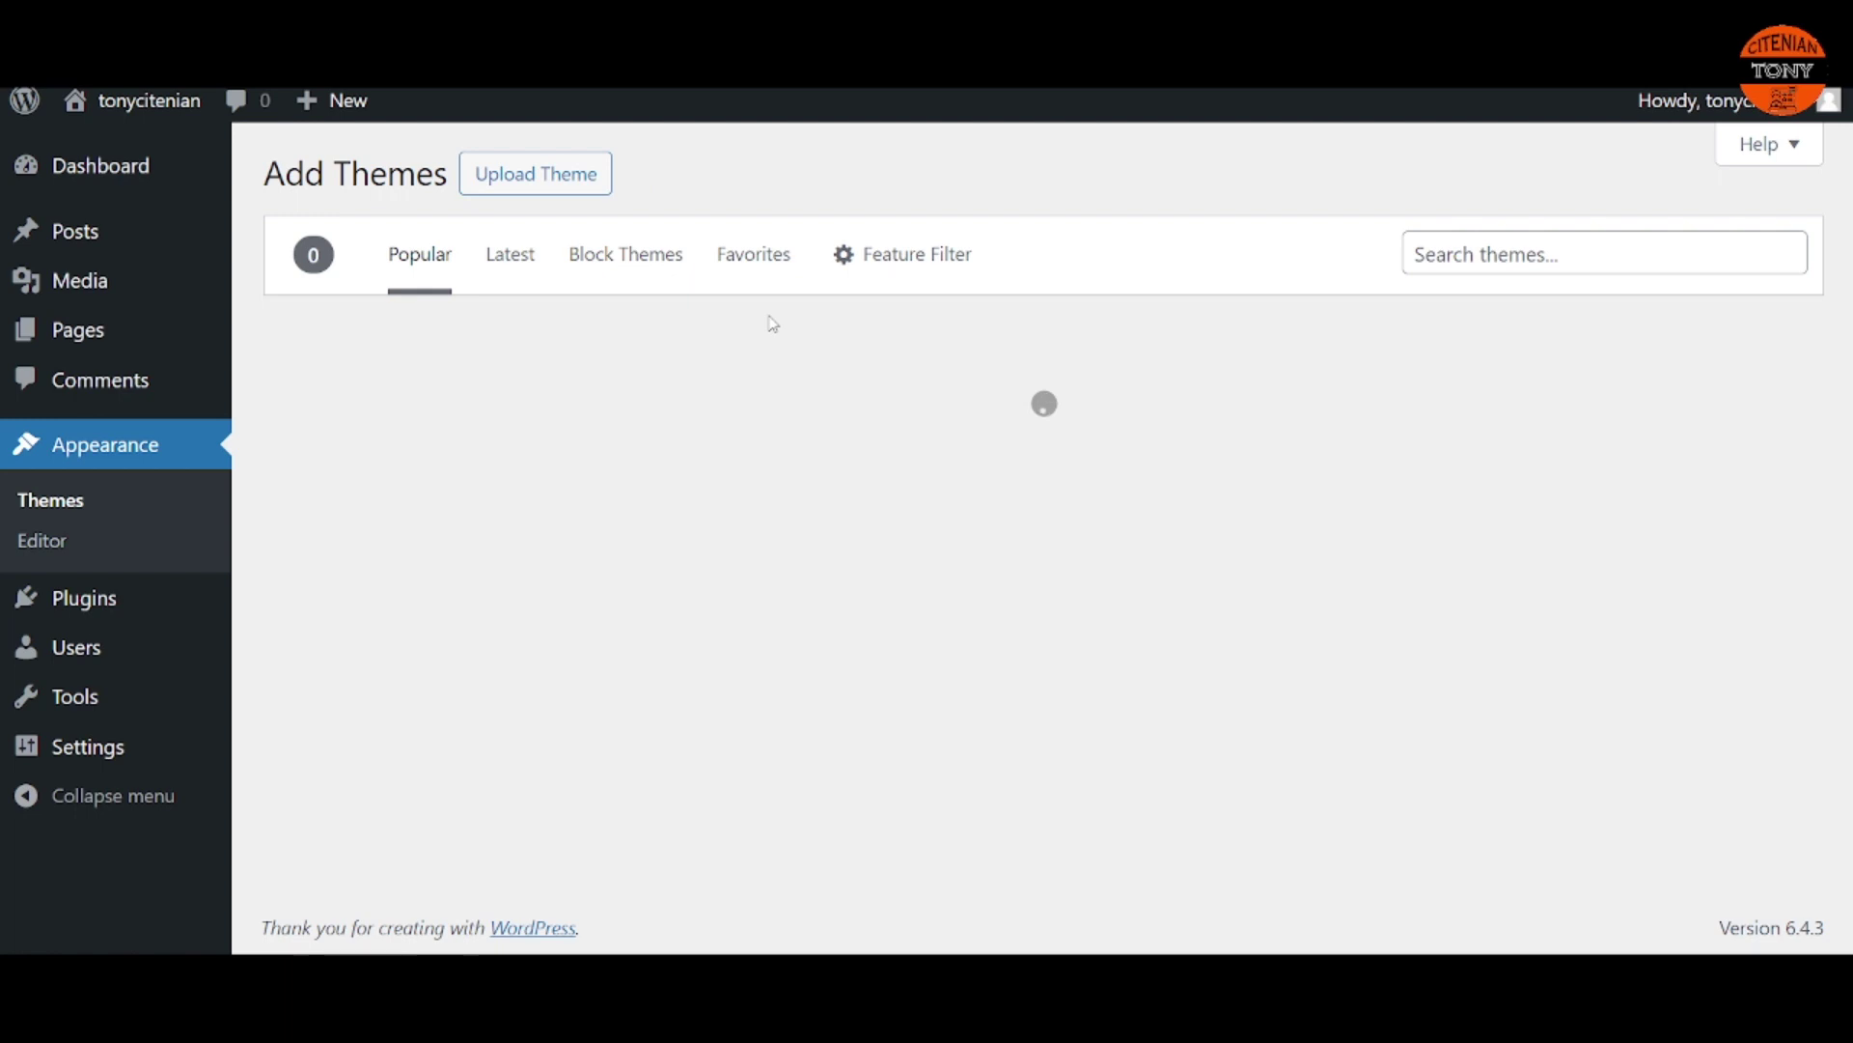
# Step: Search the WordPress theme directory for "blog" on the Add Themes page
pyautogui.click(1444, 260)
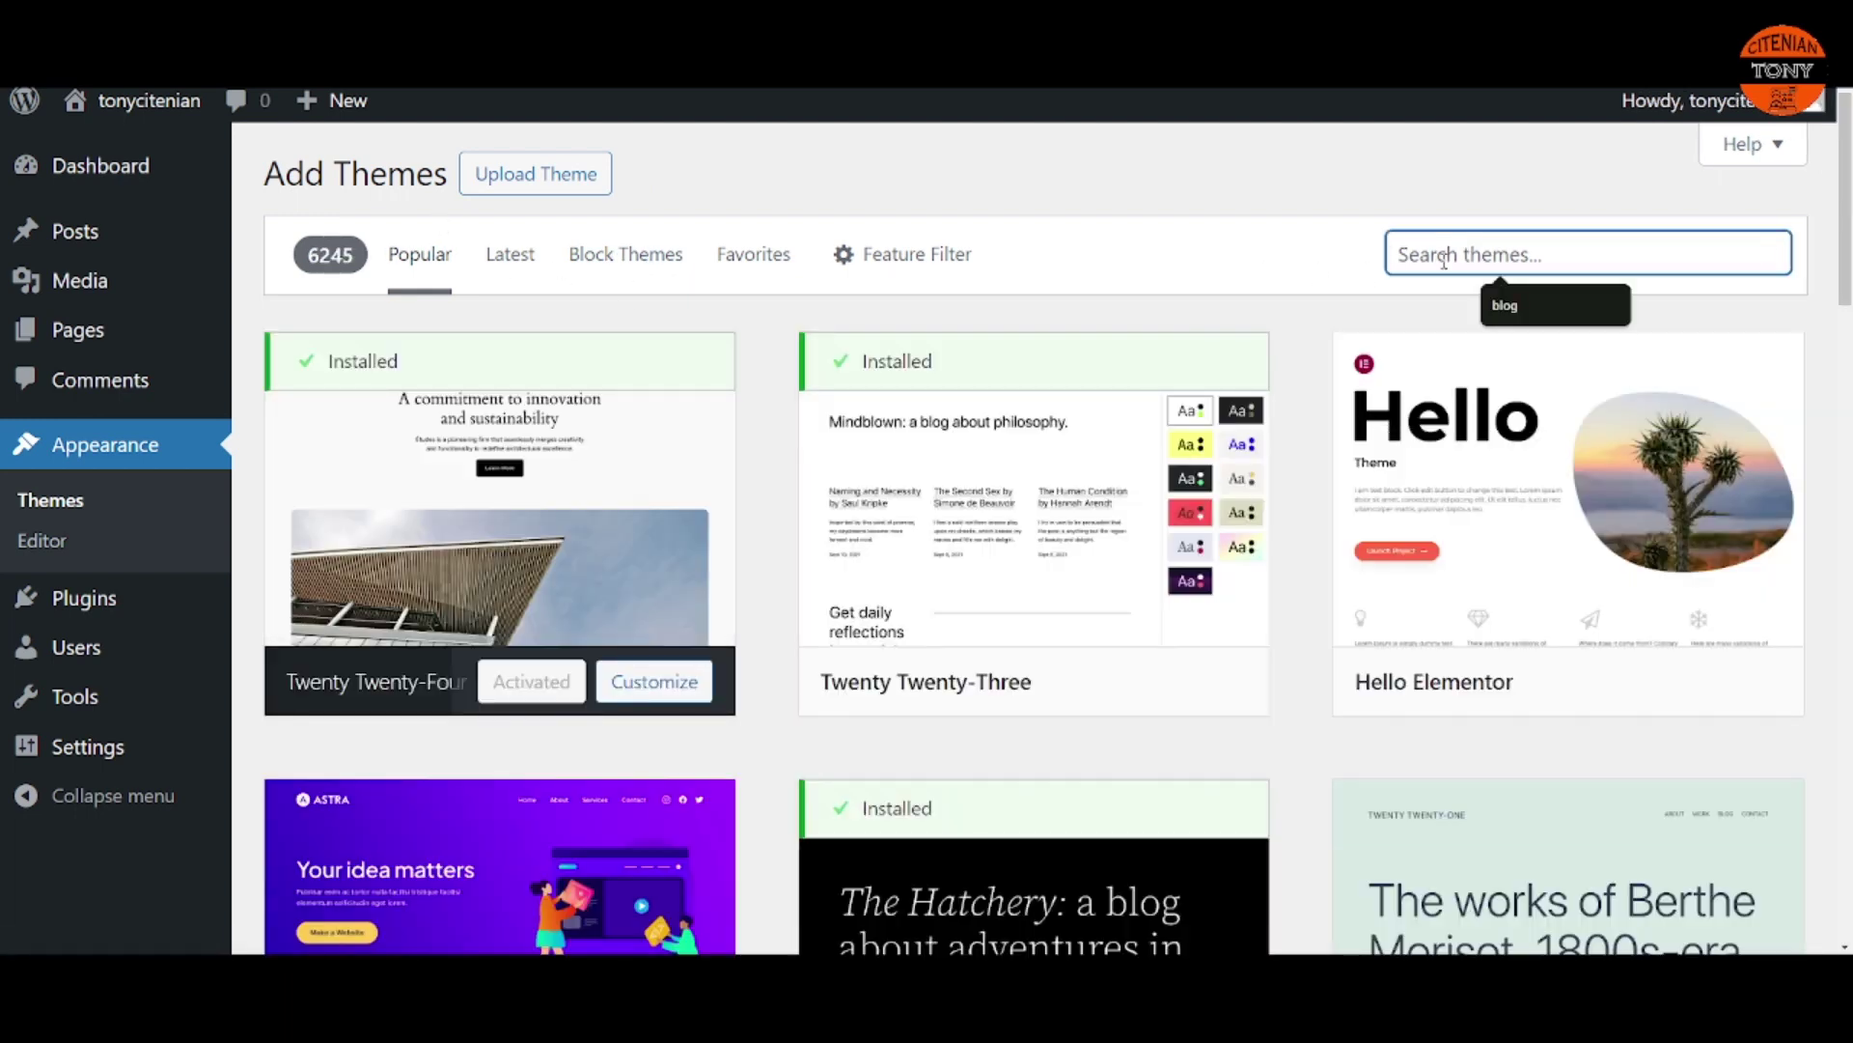
pyautogui.write('blog')
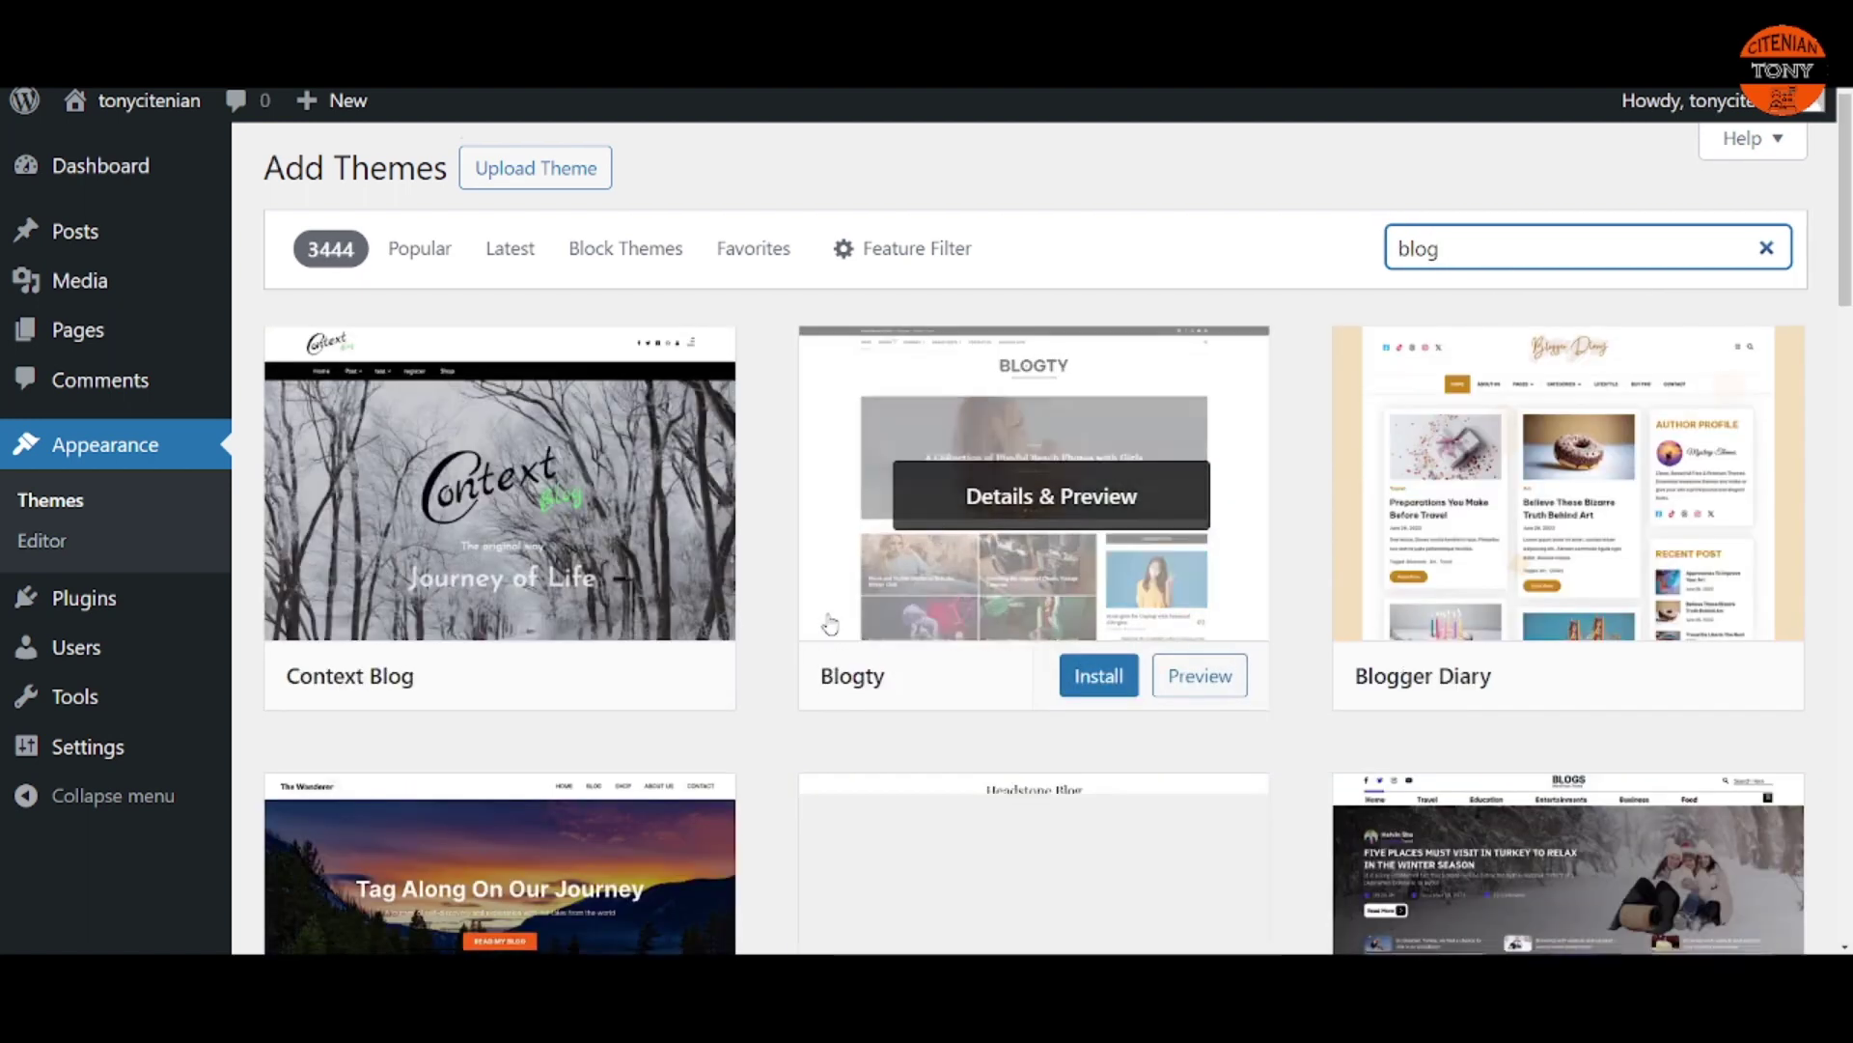
# Step: Browse the blog theme search results and compare the thumbnails to find a suitable design for the site
pyautogui.scroll(-4, 830, 623)
pyautogui.scroll(-20, 1062, 598)
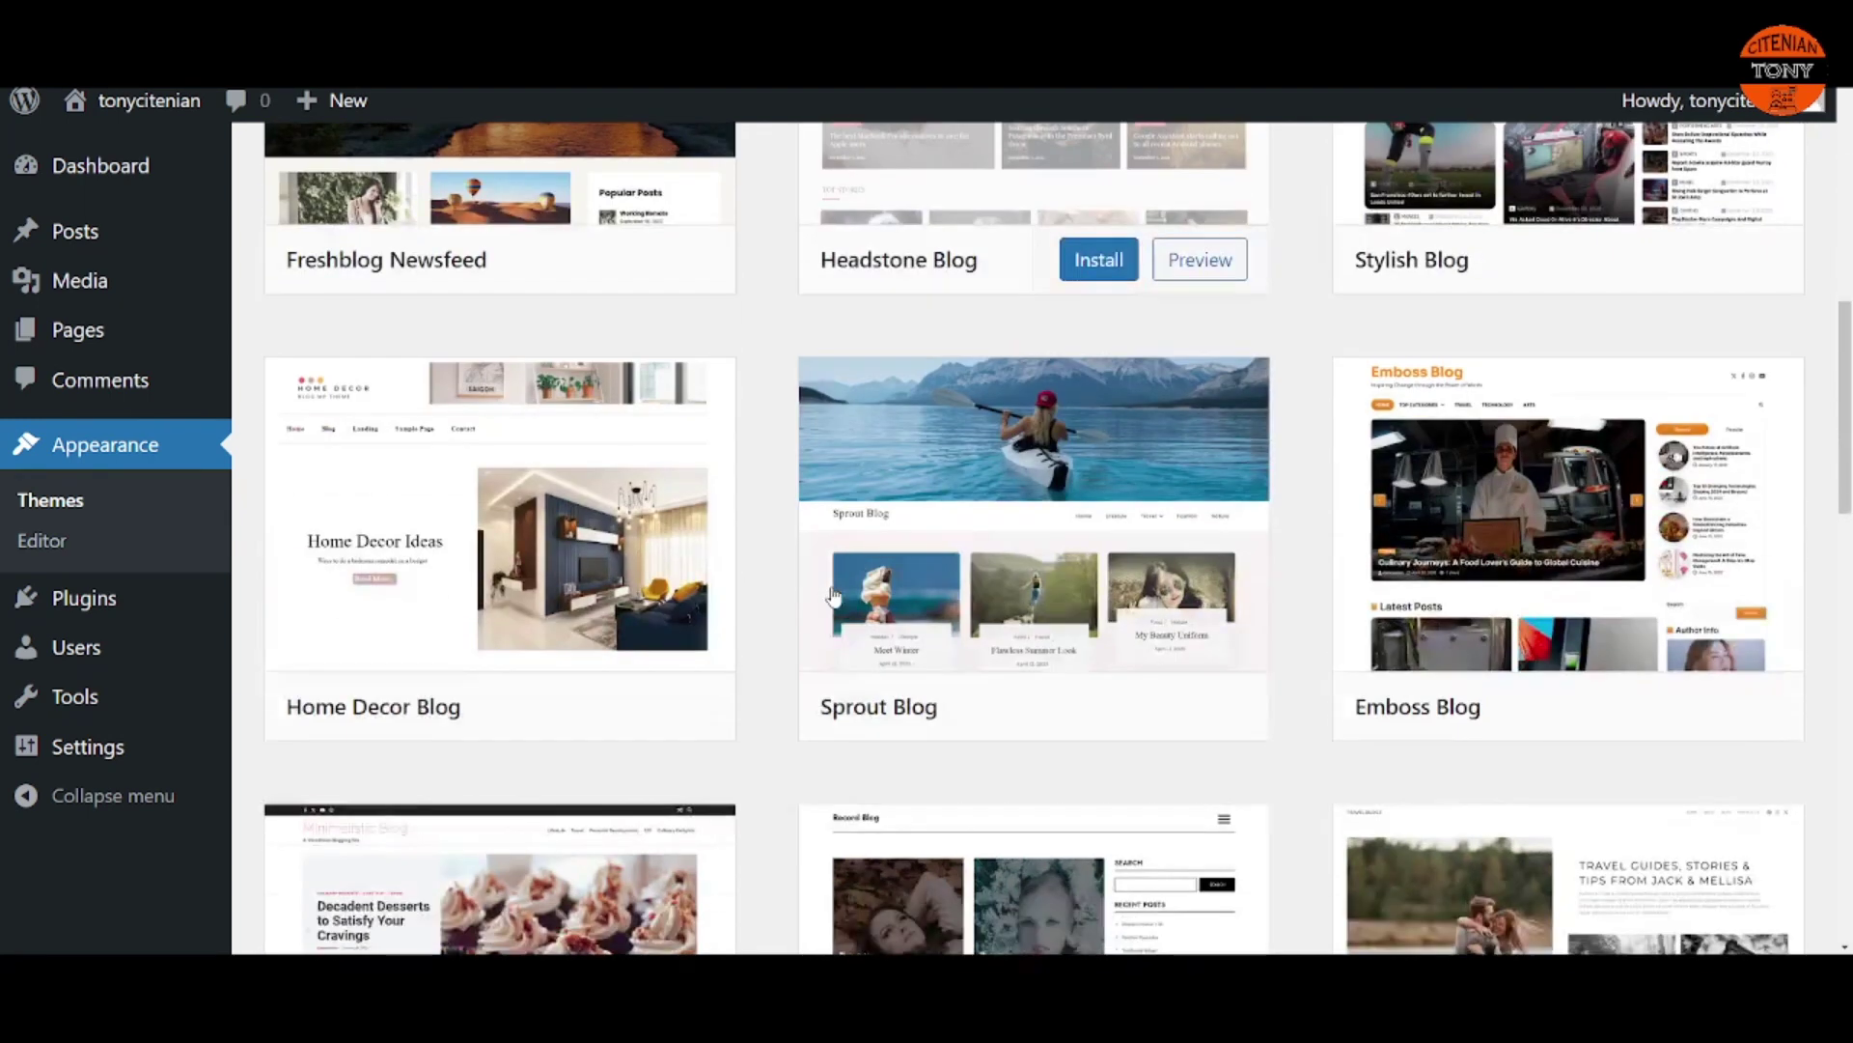
pyautogui.scroll(-20, 1296, 605)
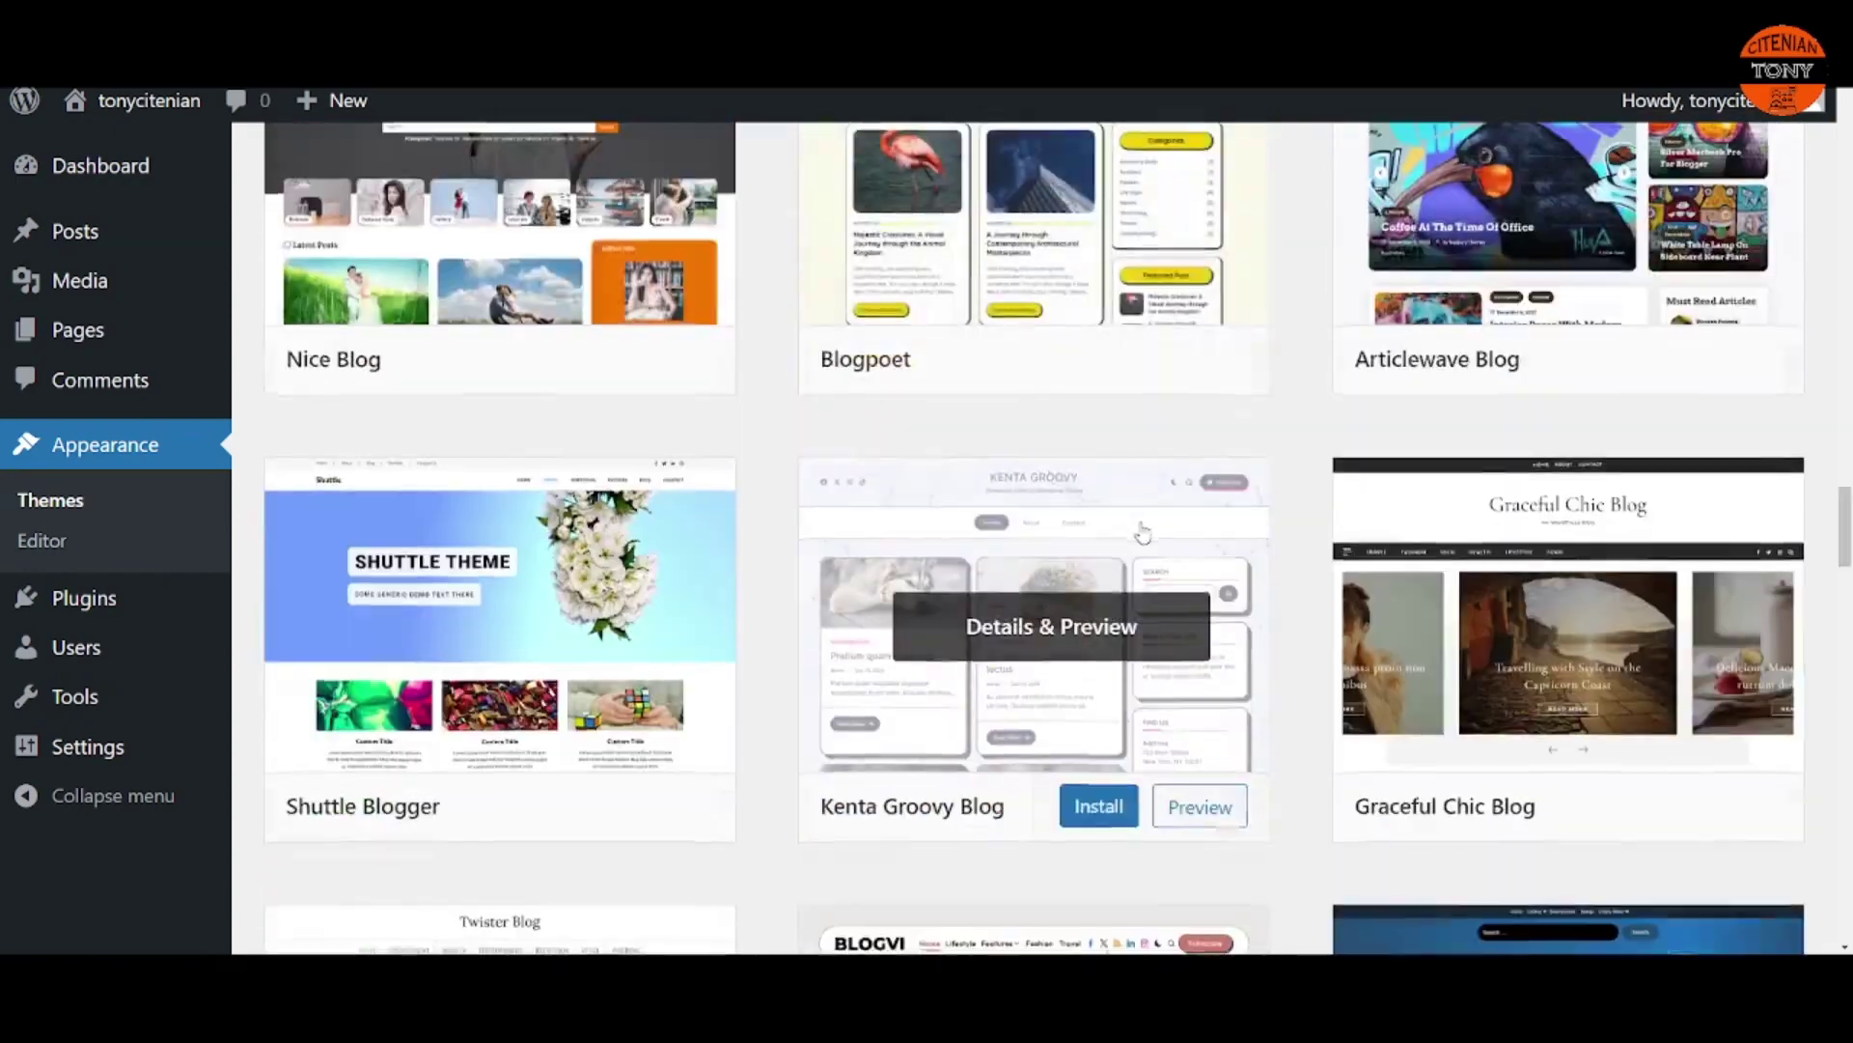
pyautogui.scroll(-20, 1154, 543)
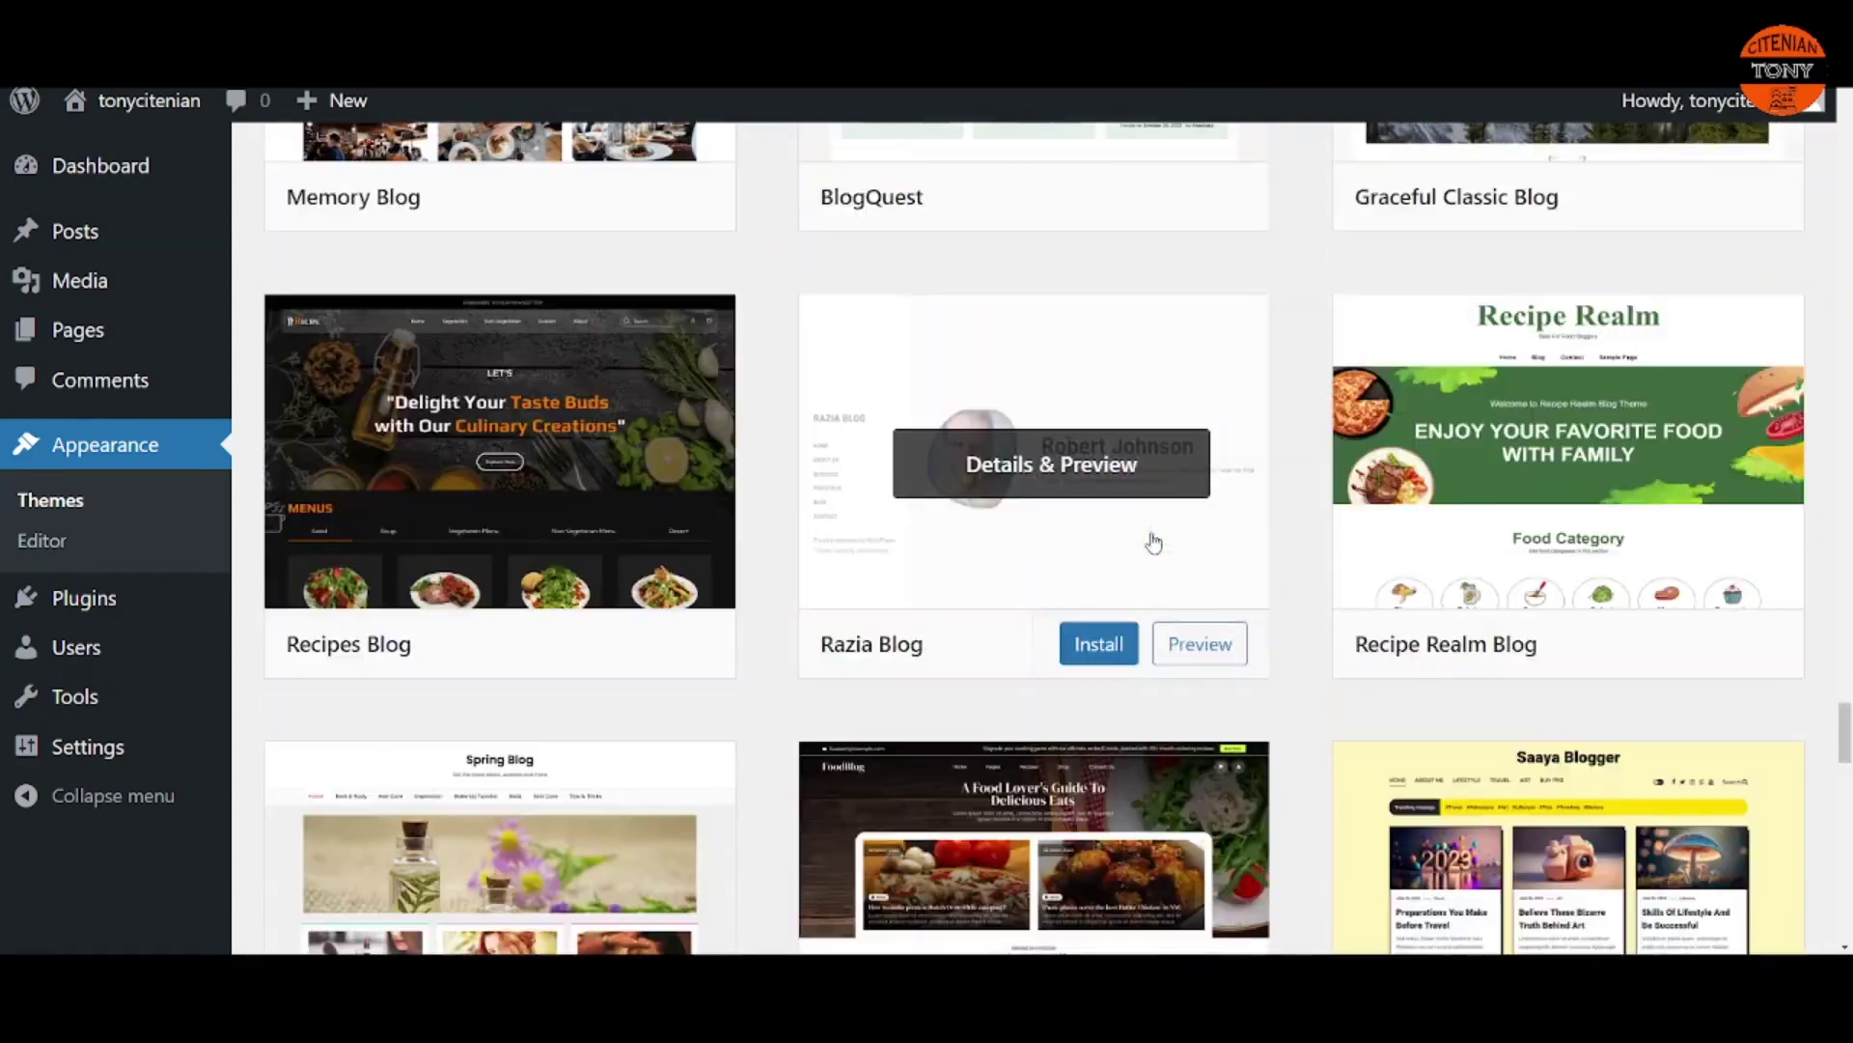
pyautogui.scroll(-20, 1153, 542)
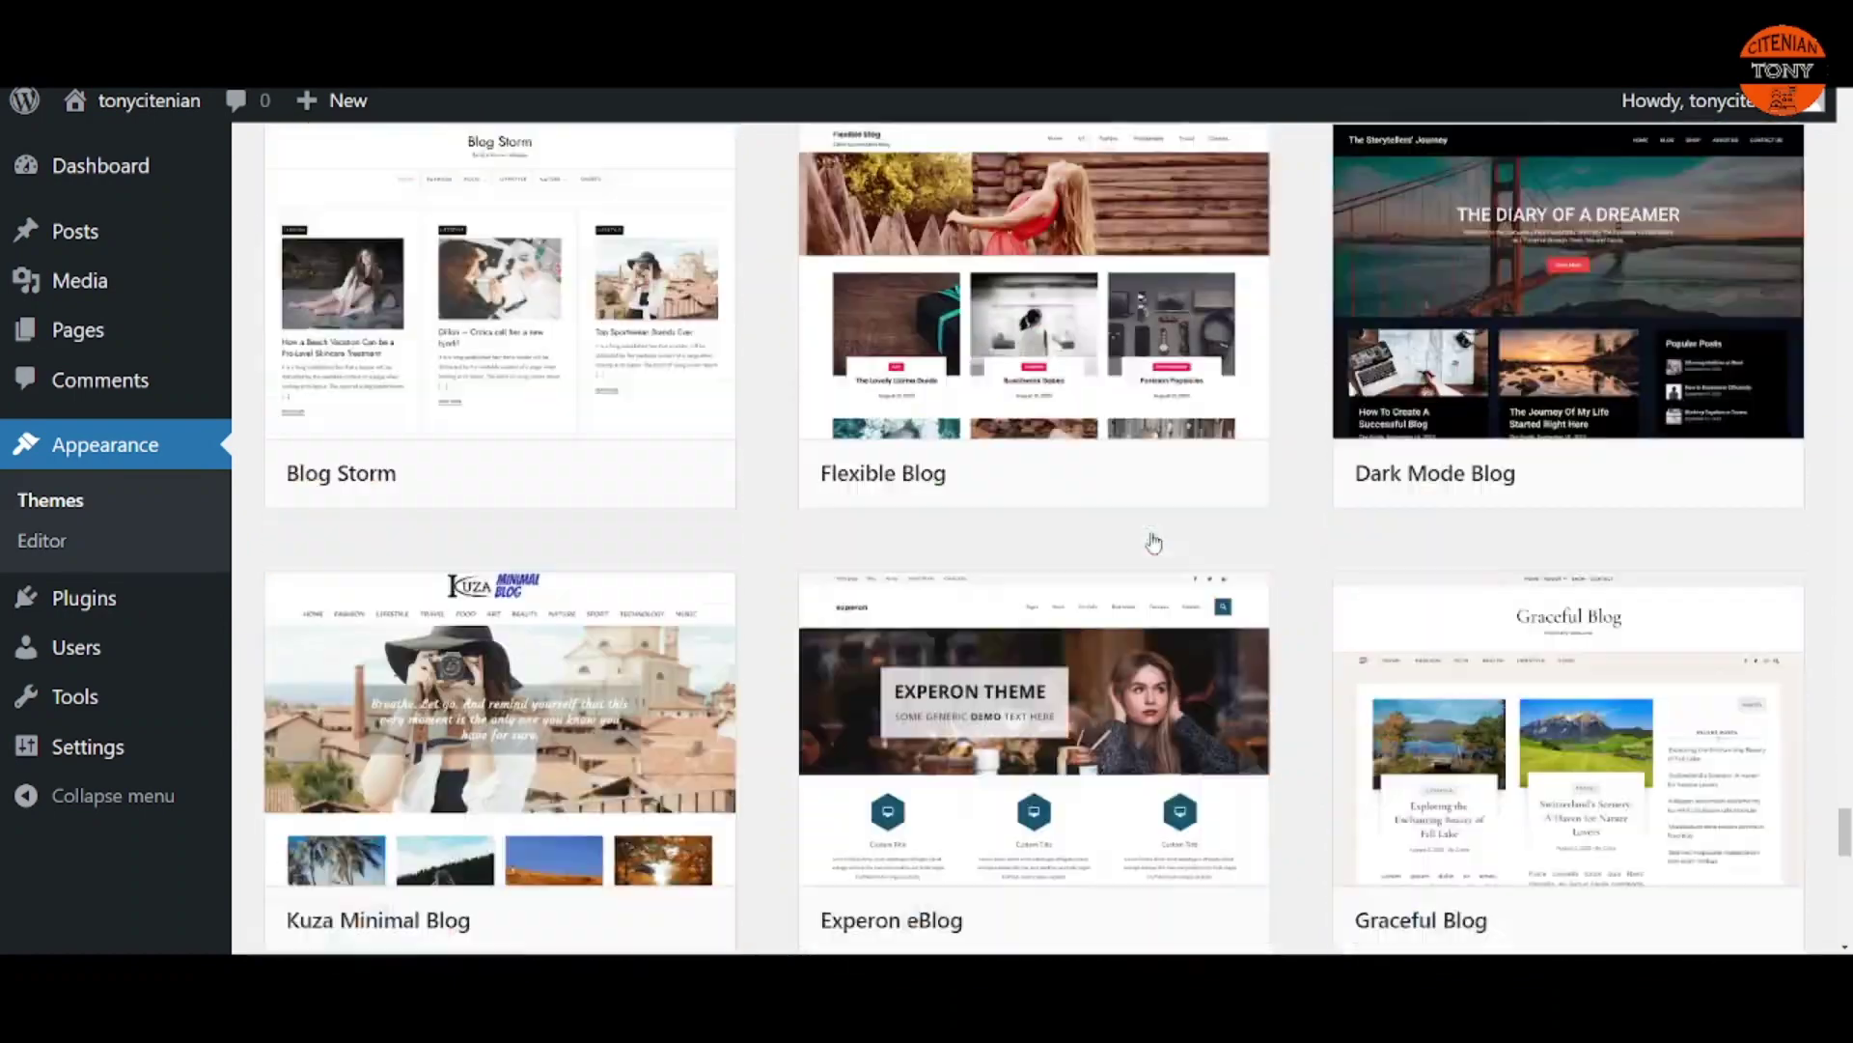
pyautogui.scroll(-20, 1153, 560)
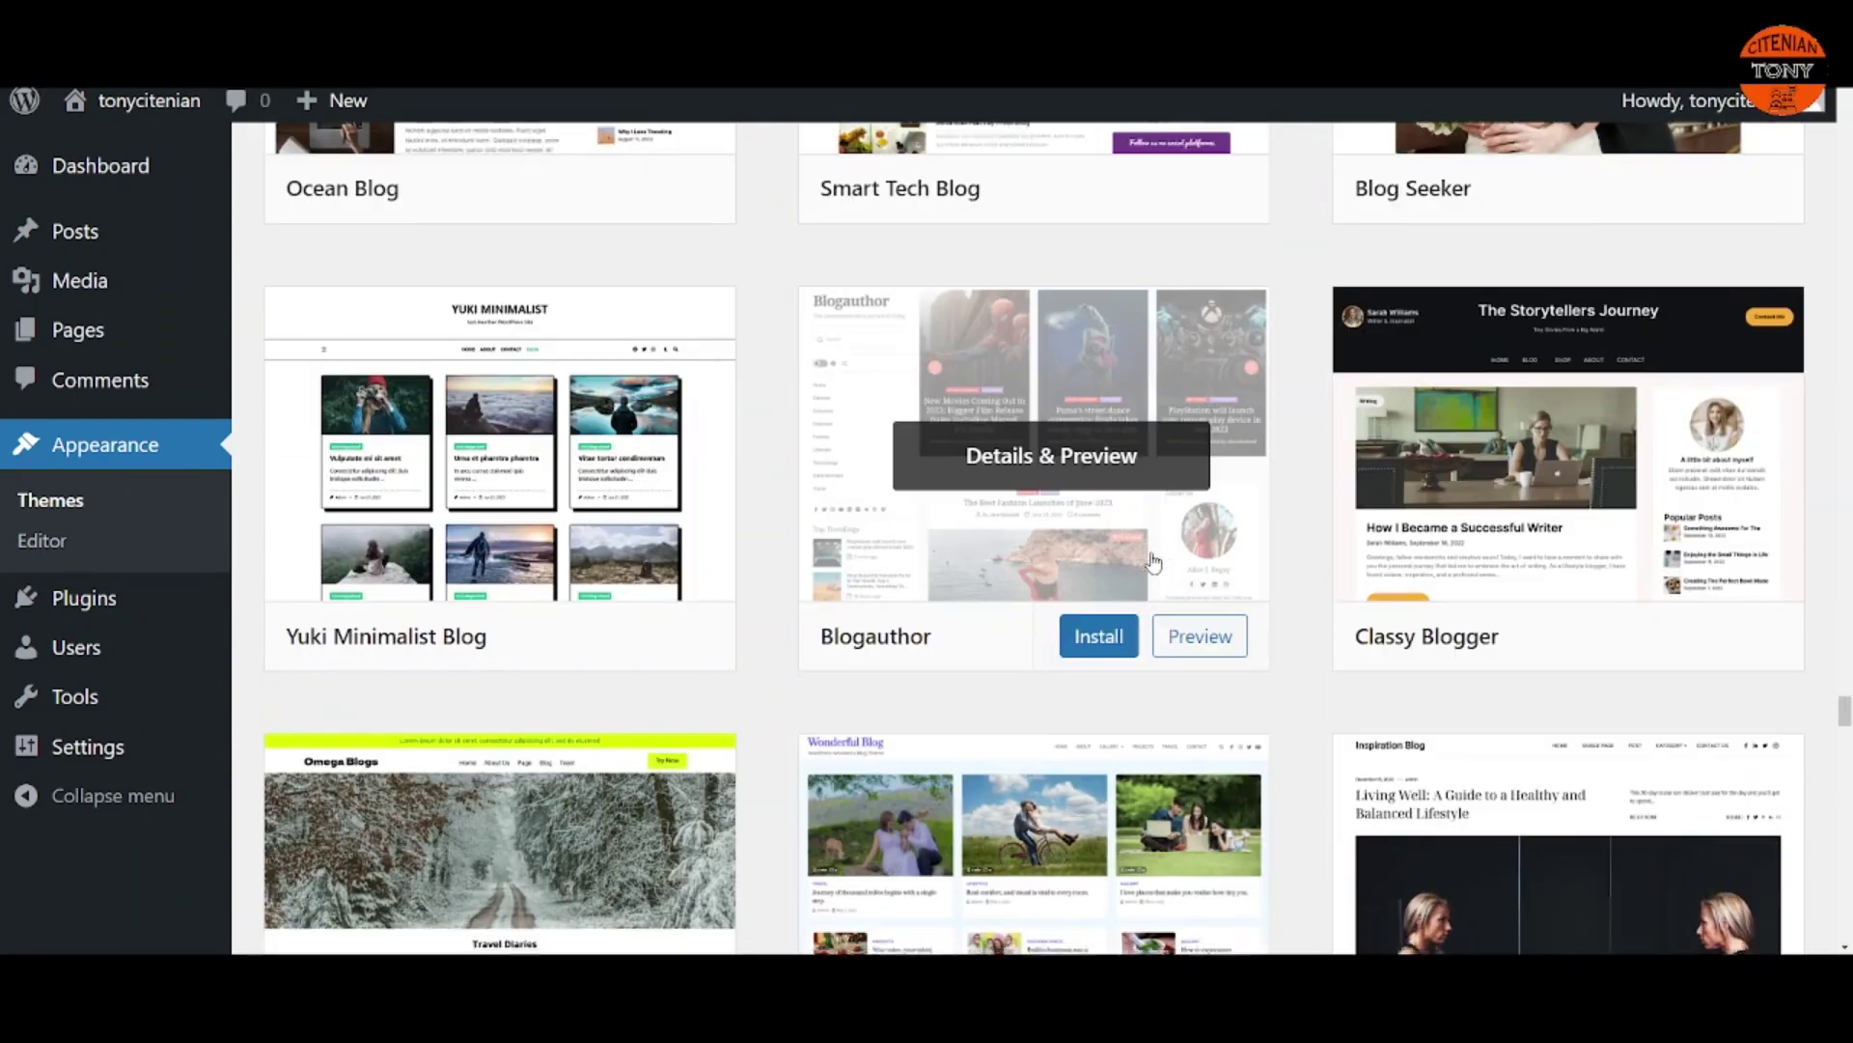
pyautogui.scroll(-20, 1153, 560)
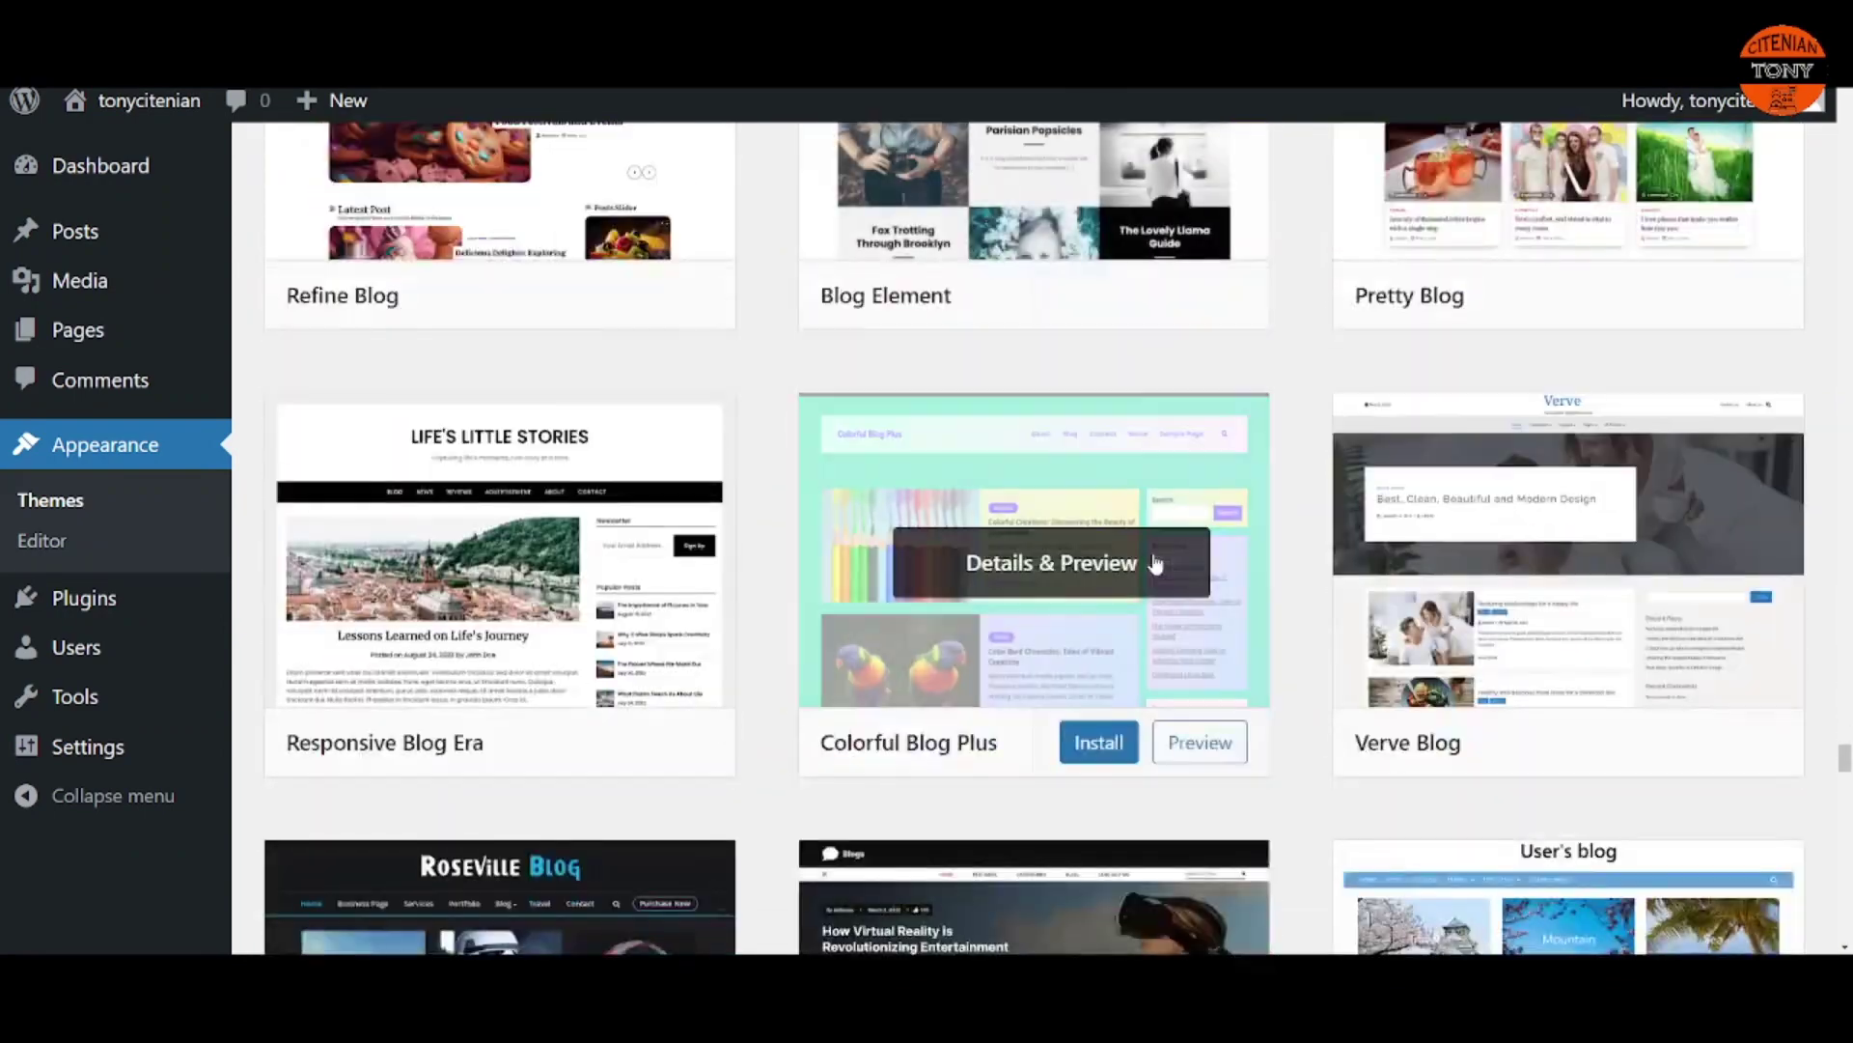
pyautogui.scroll(-20, 1153, 560)
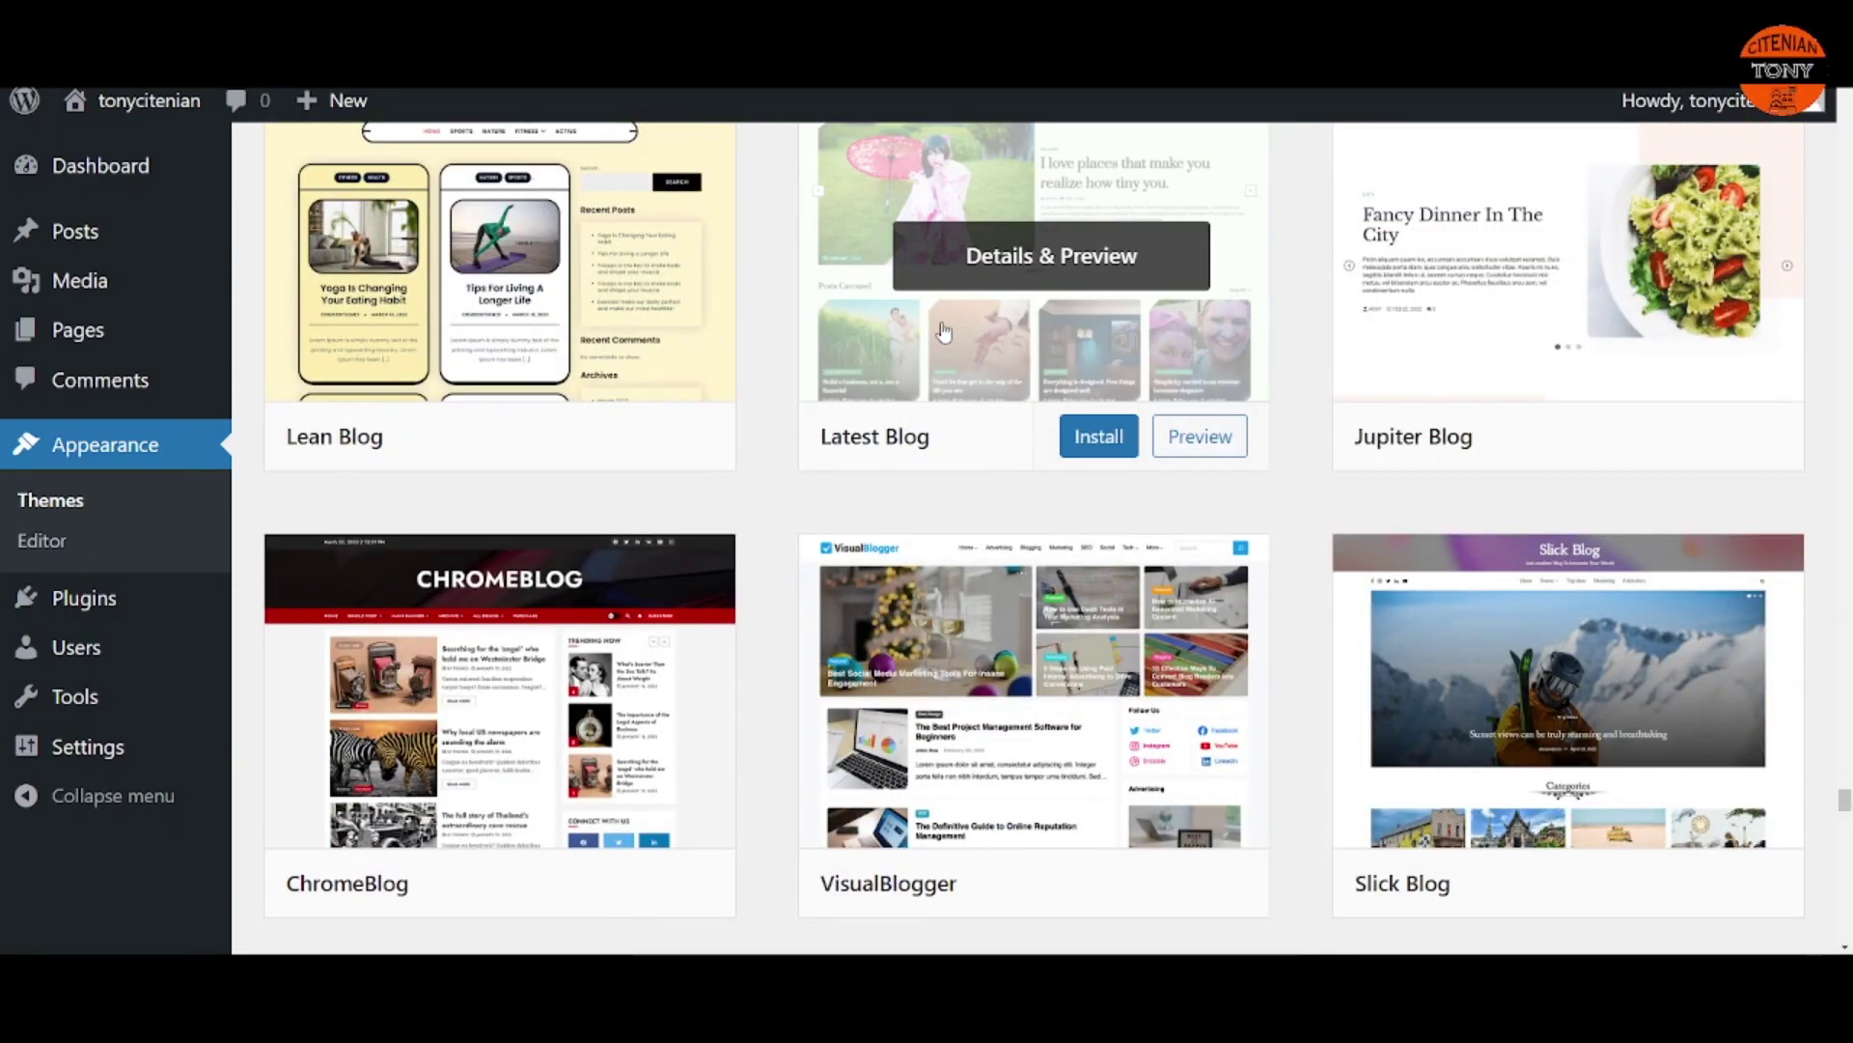
pyautogui.scroll(-20, 944, 332)
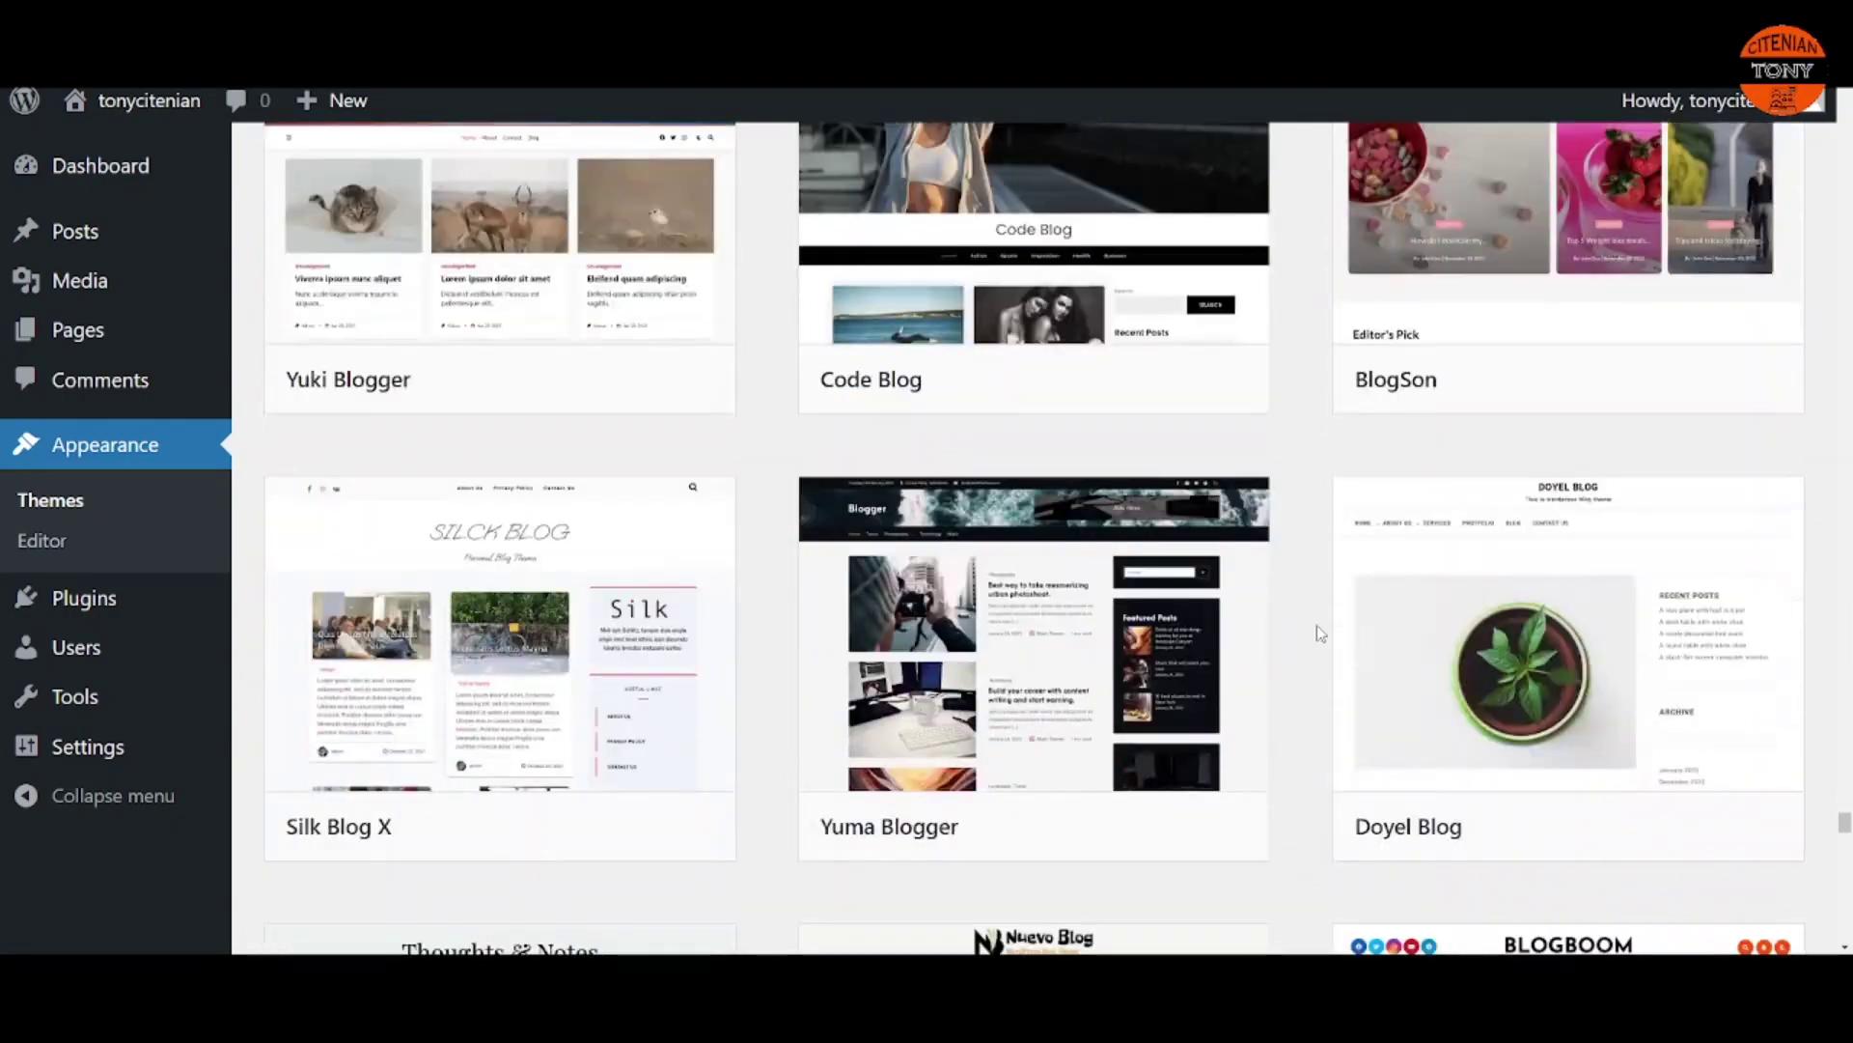
pyautogui.scroll(-20, 1317, 625)
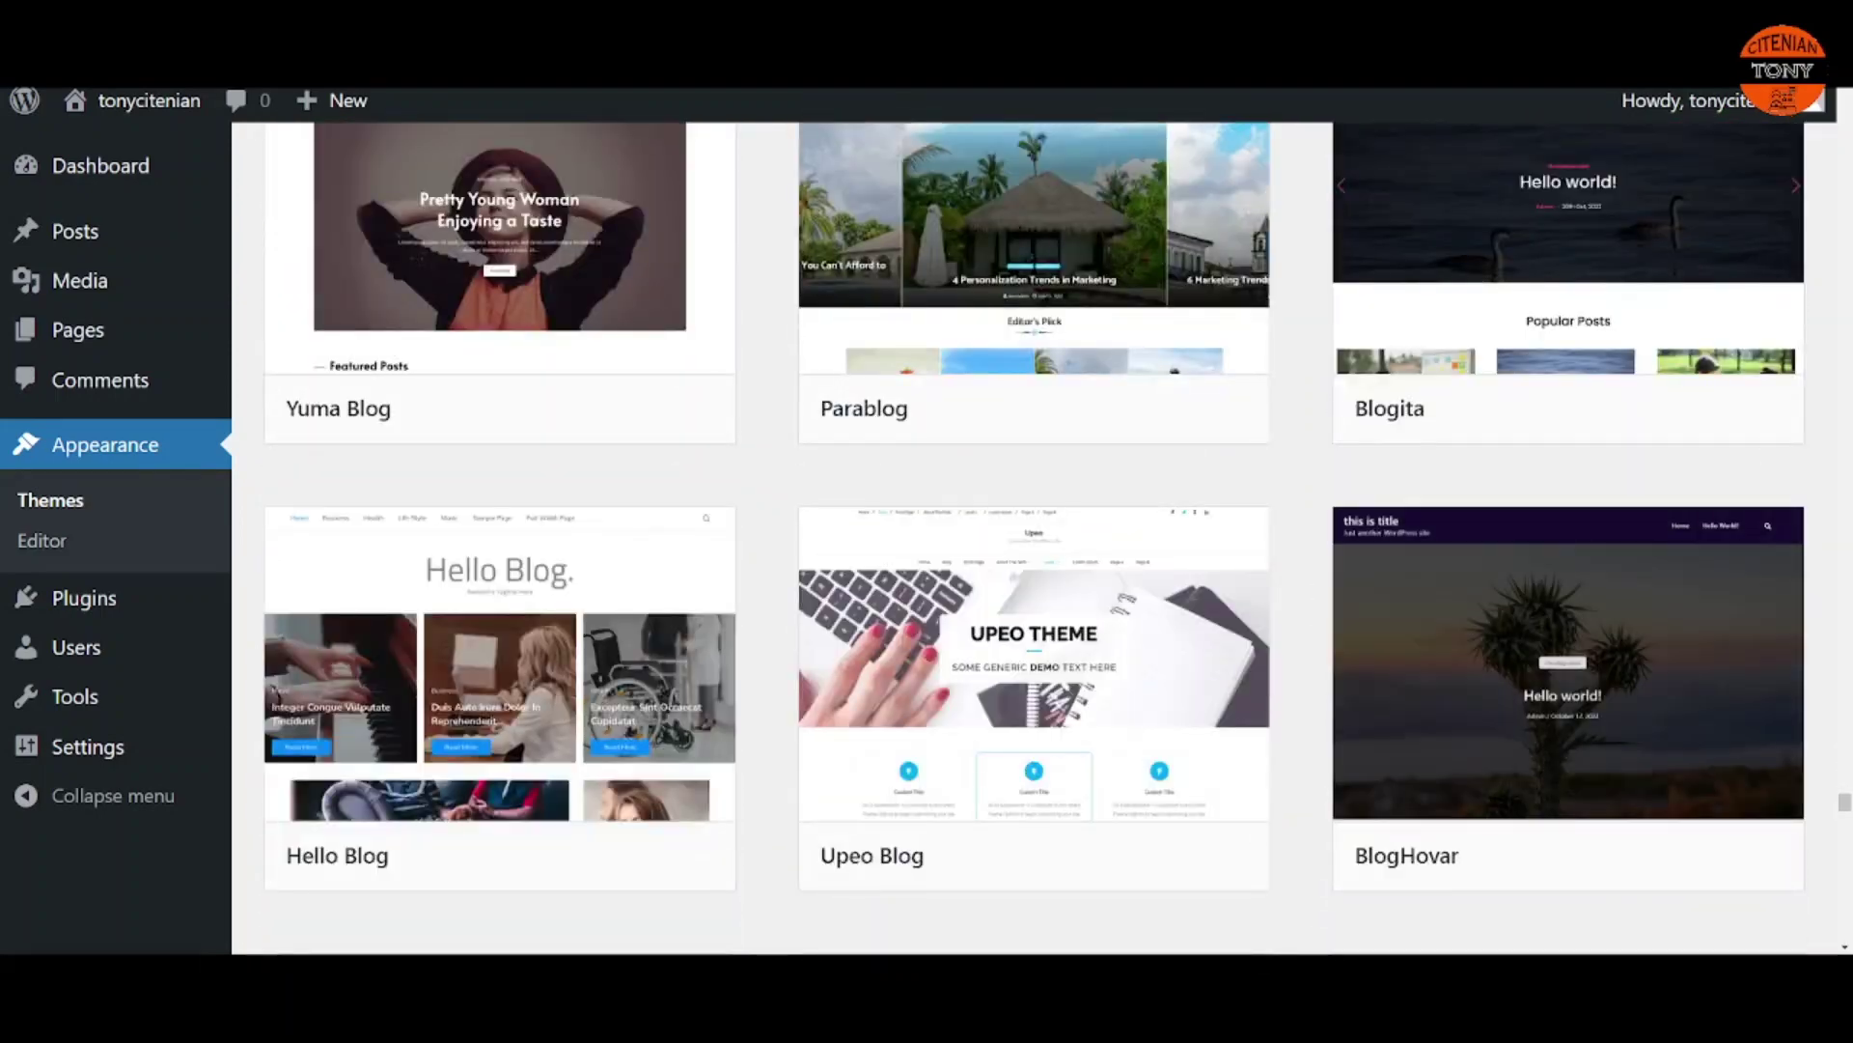
pyautogui.scroll(-20, 1317, 624)
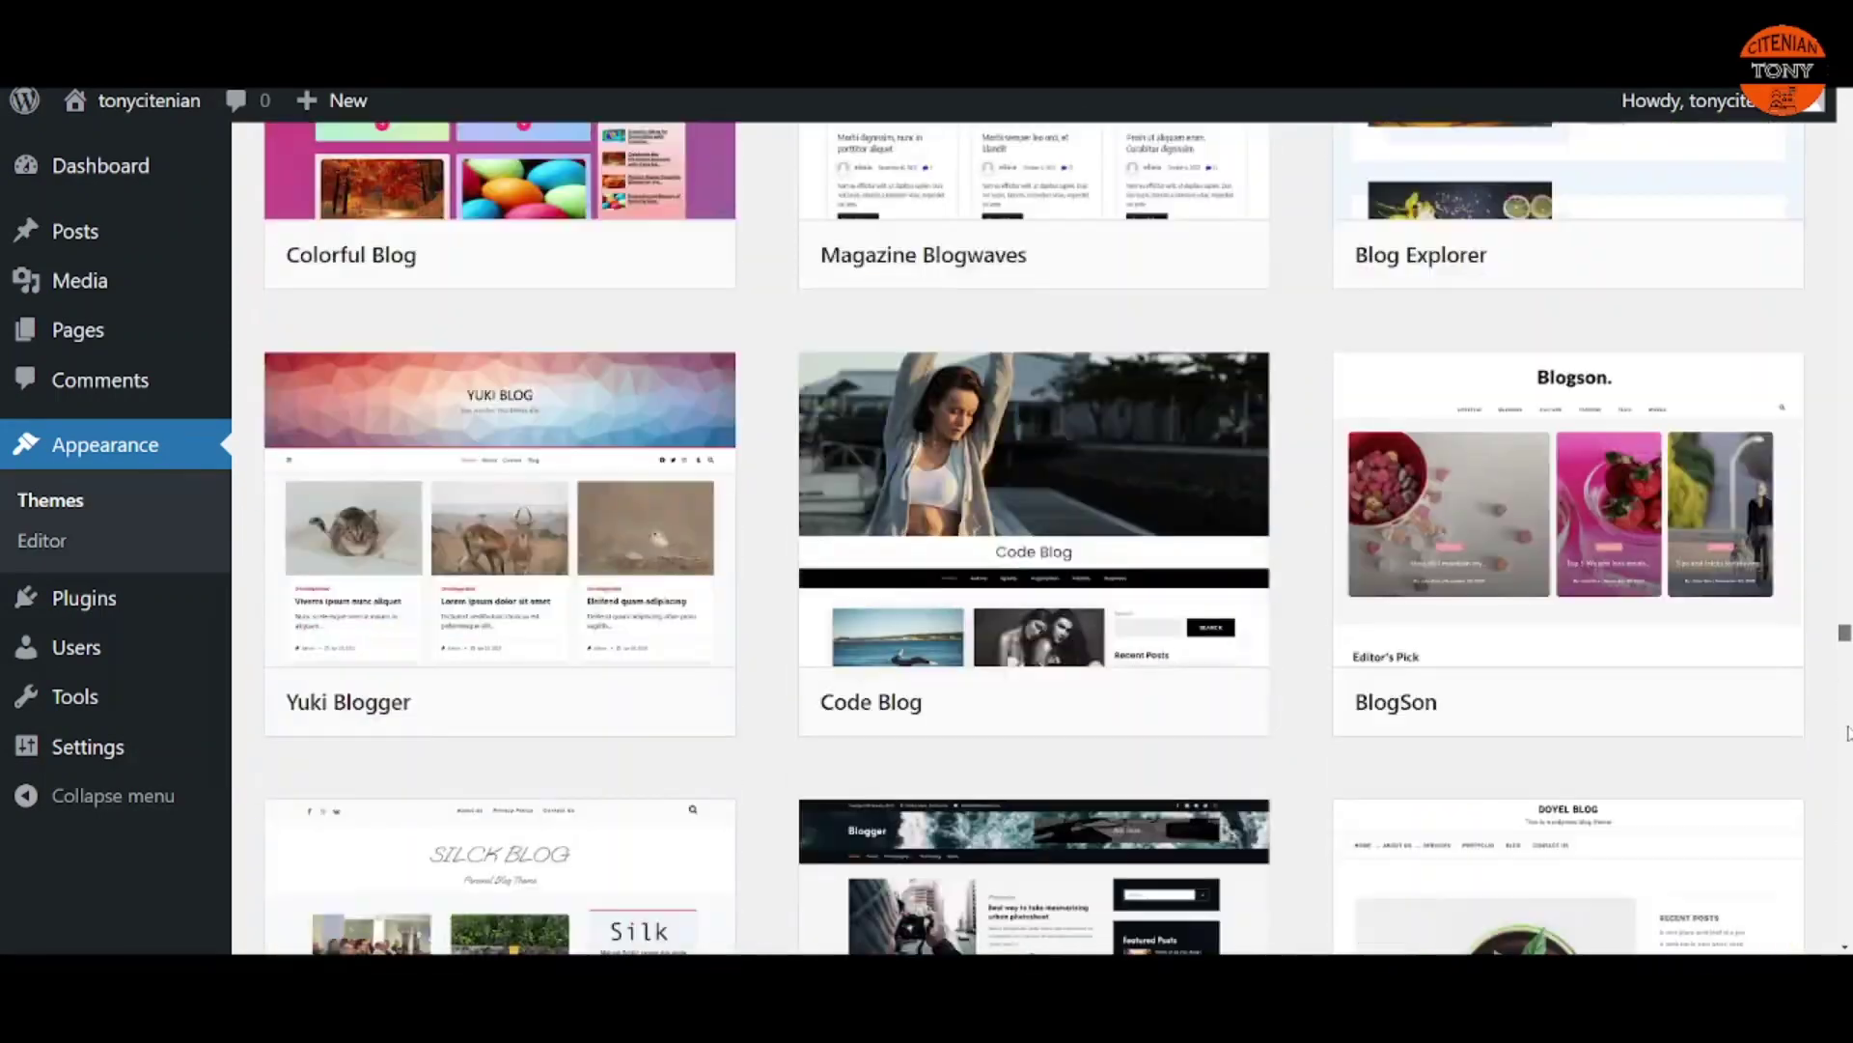
pyautogui.scroll(-20, 1847, 734)
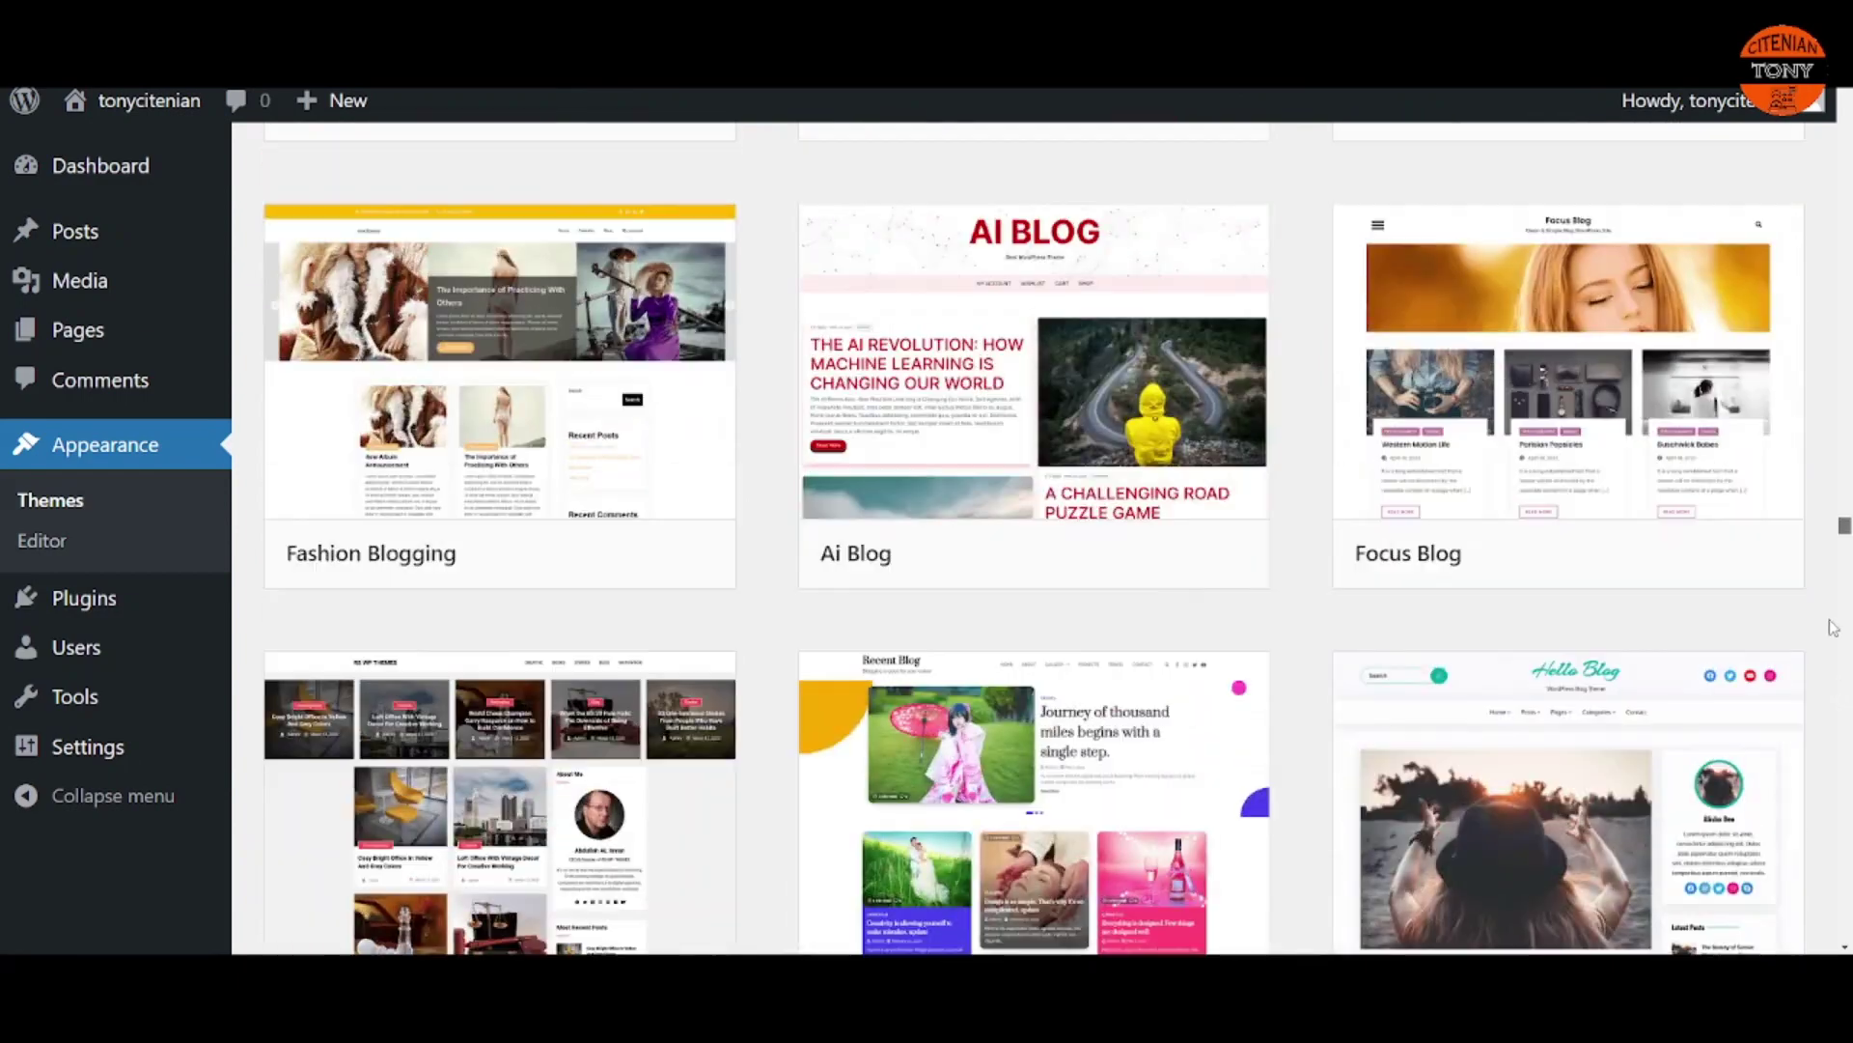
pyautogui.scroll(20, 1834, 627)
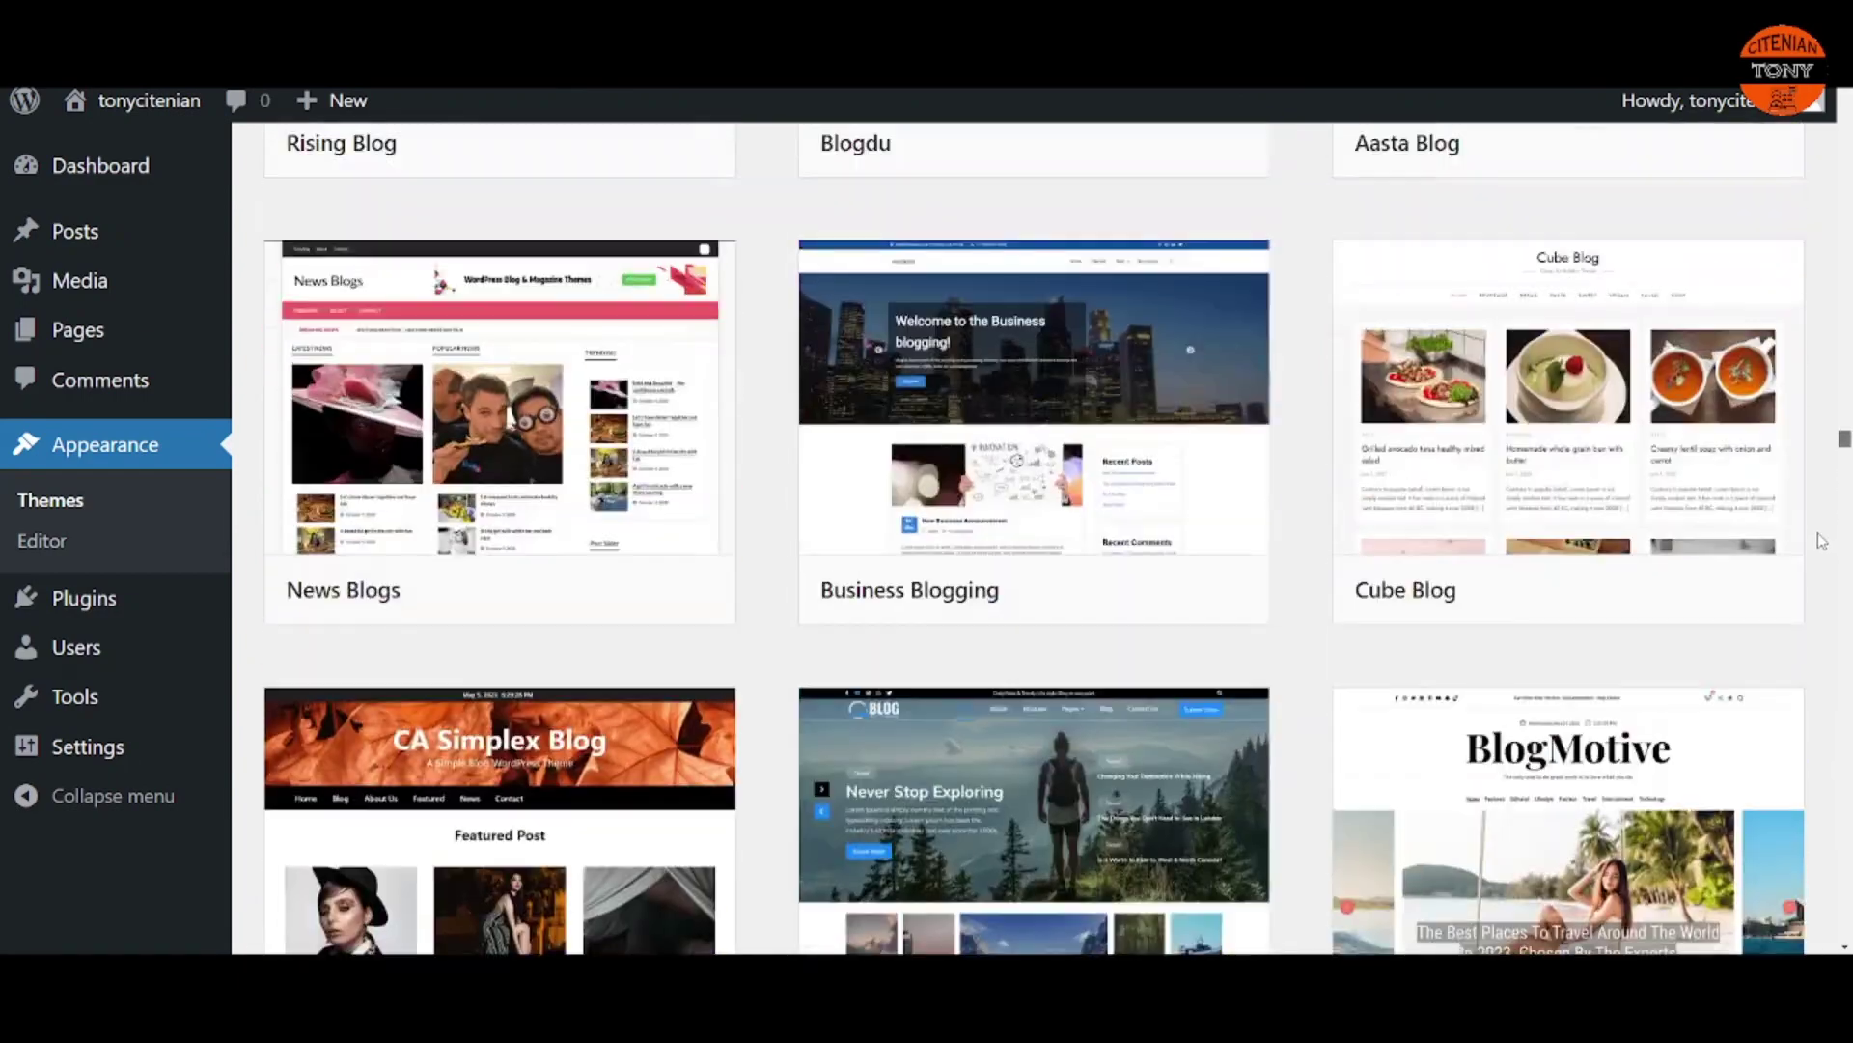
pyautogui.scroll(-20, 1821, 541)
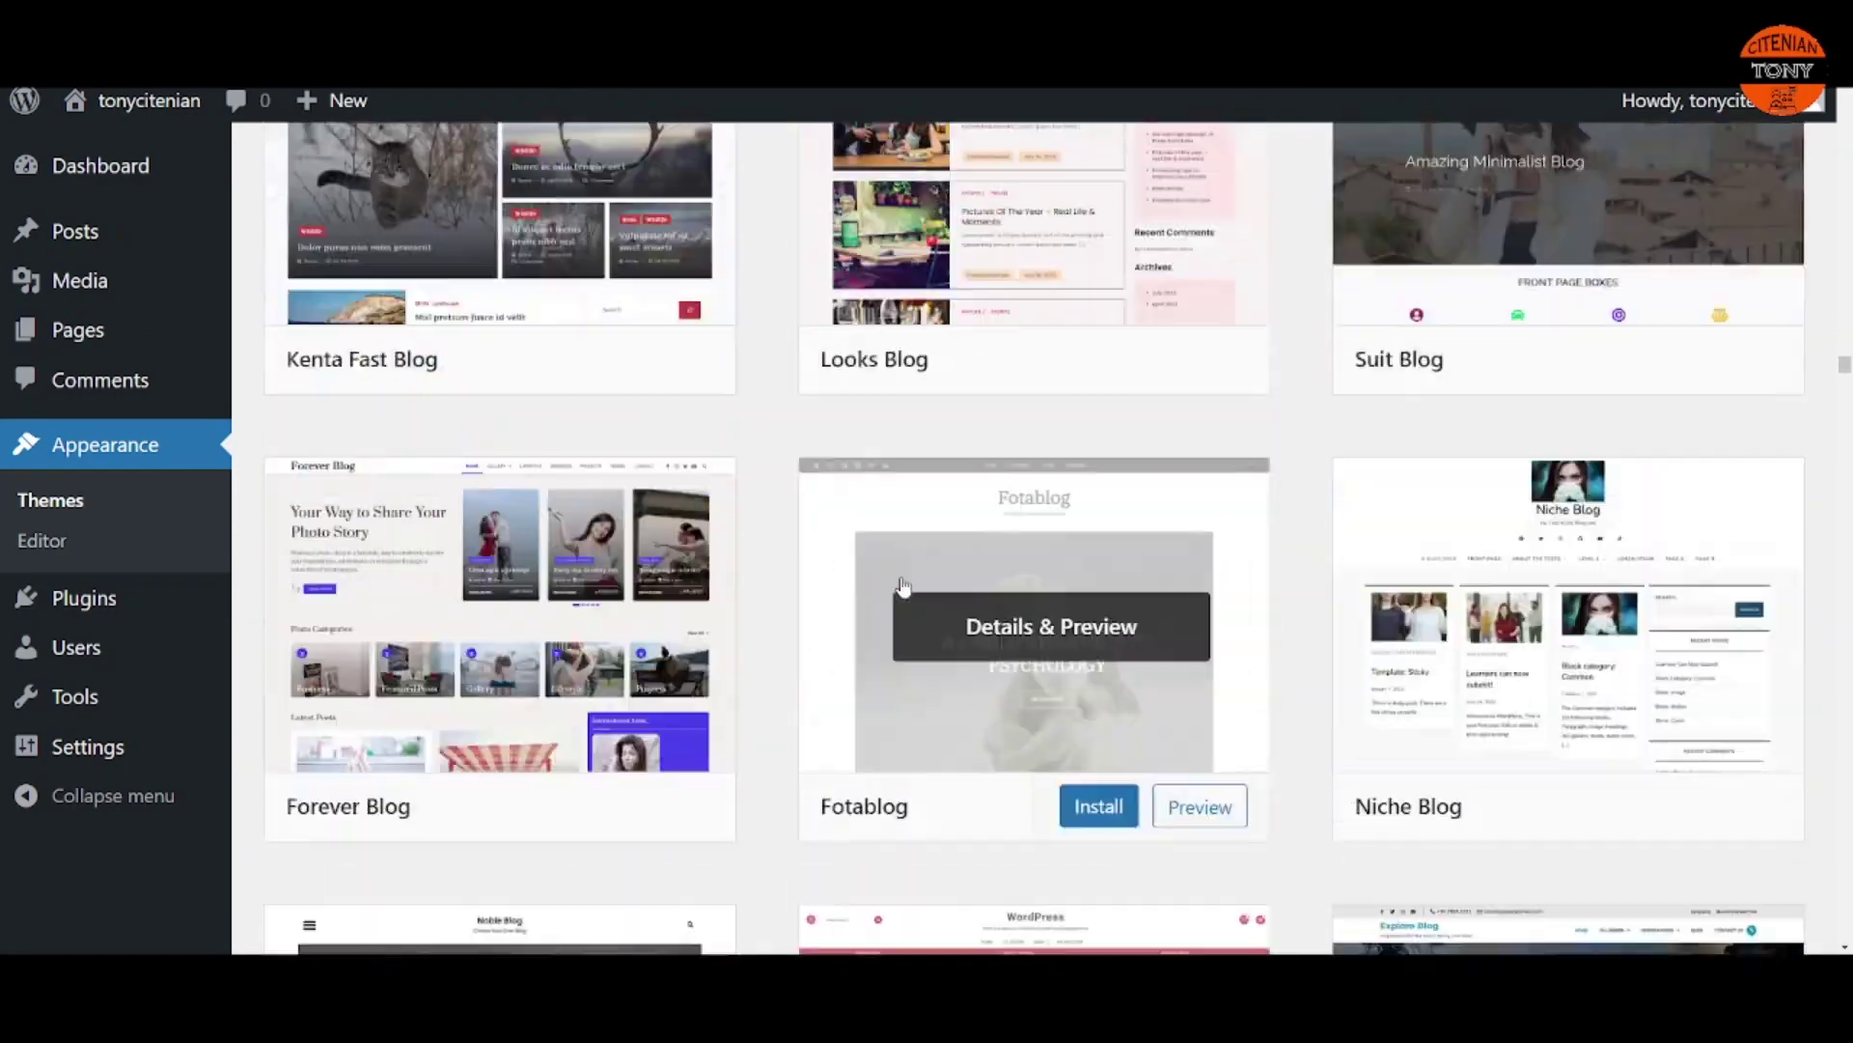
pyautogui.scroll(20, 917, 560)
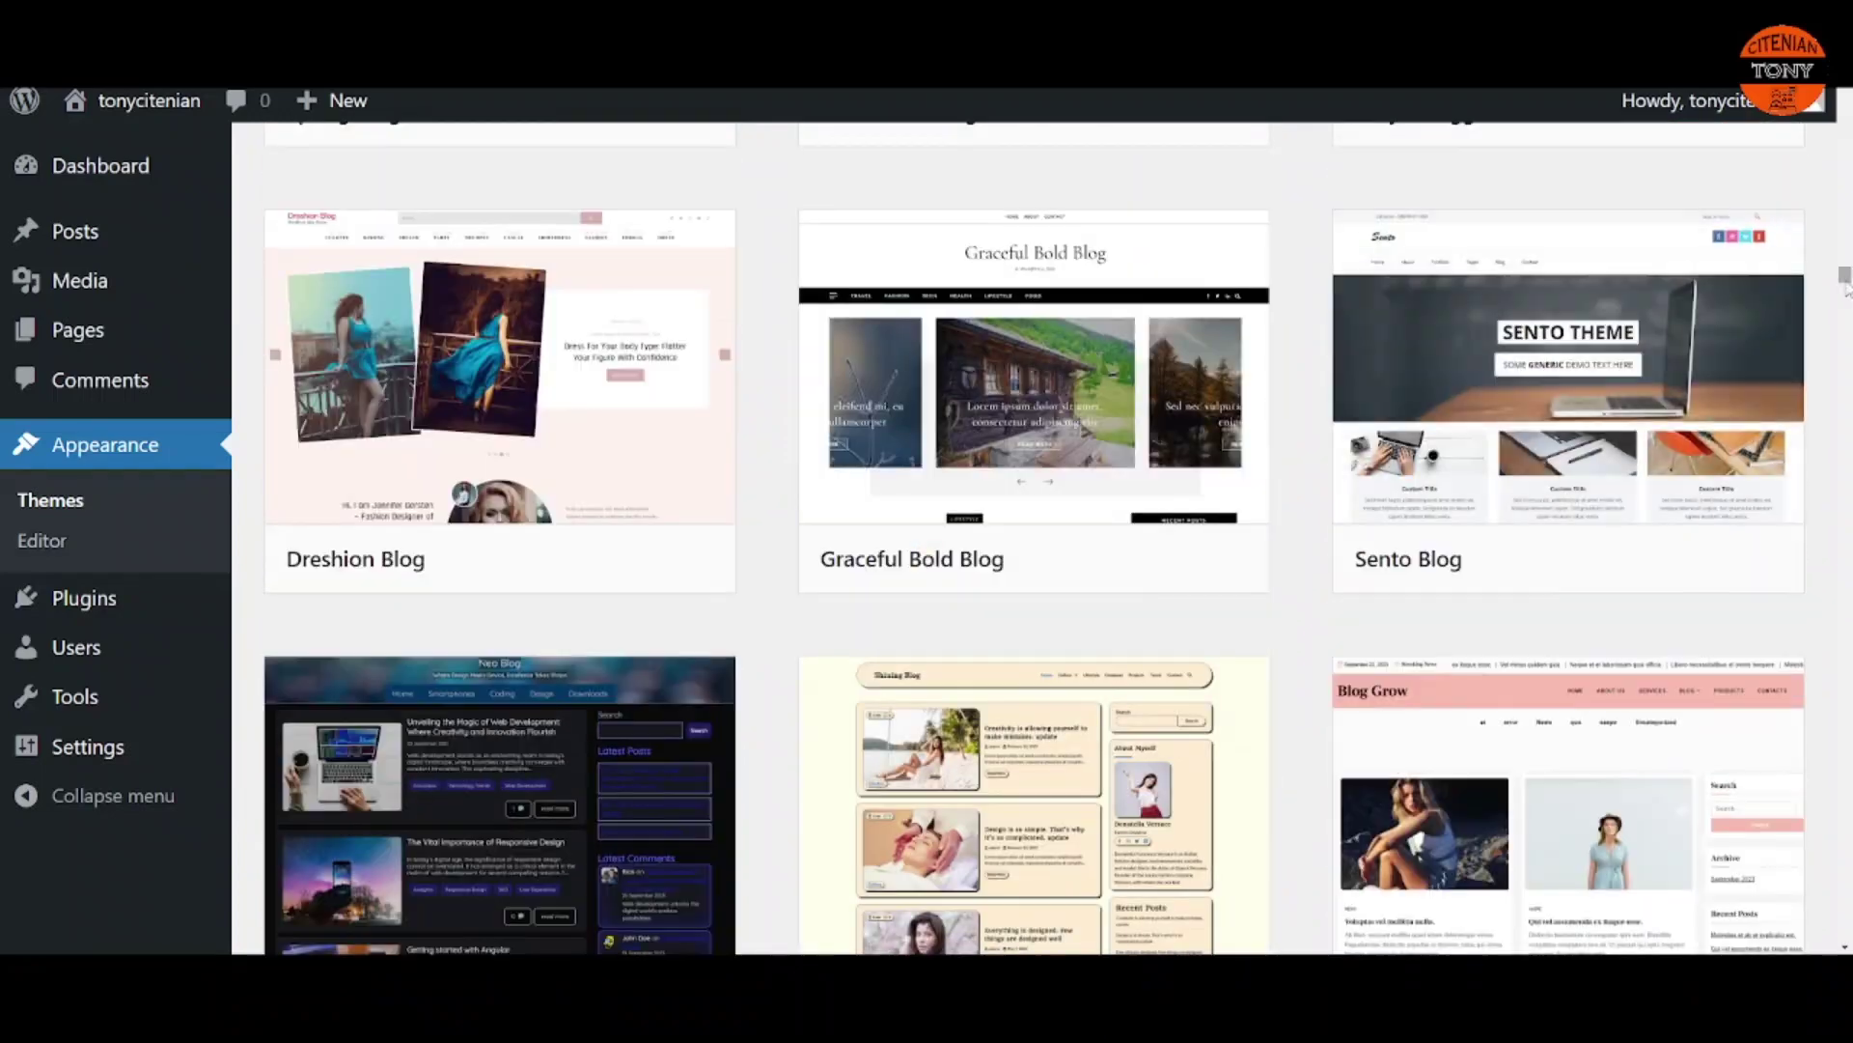
pyautogui.scroll(-20, 1207, 772)
pyautogui.scroll(10, 1207, 772)
pyautogui.scroll(-15, 1206, 772)
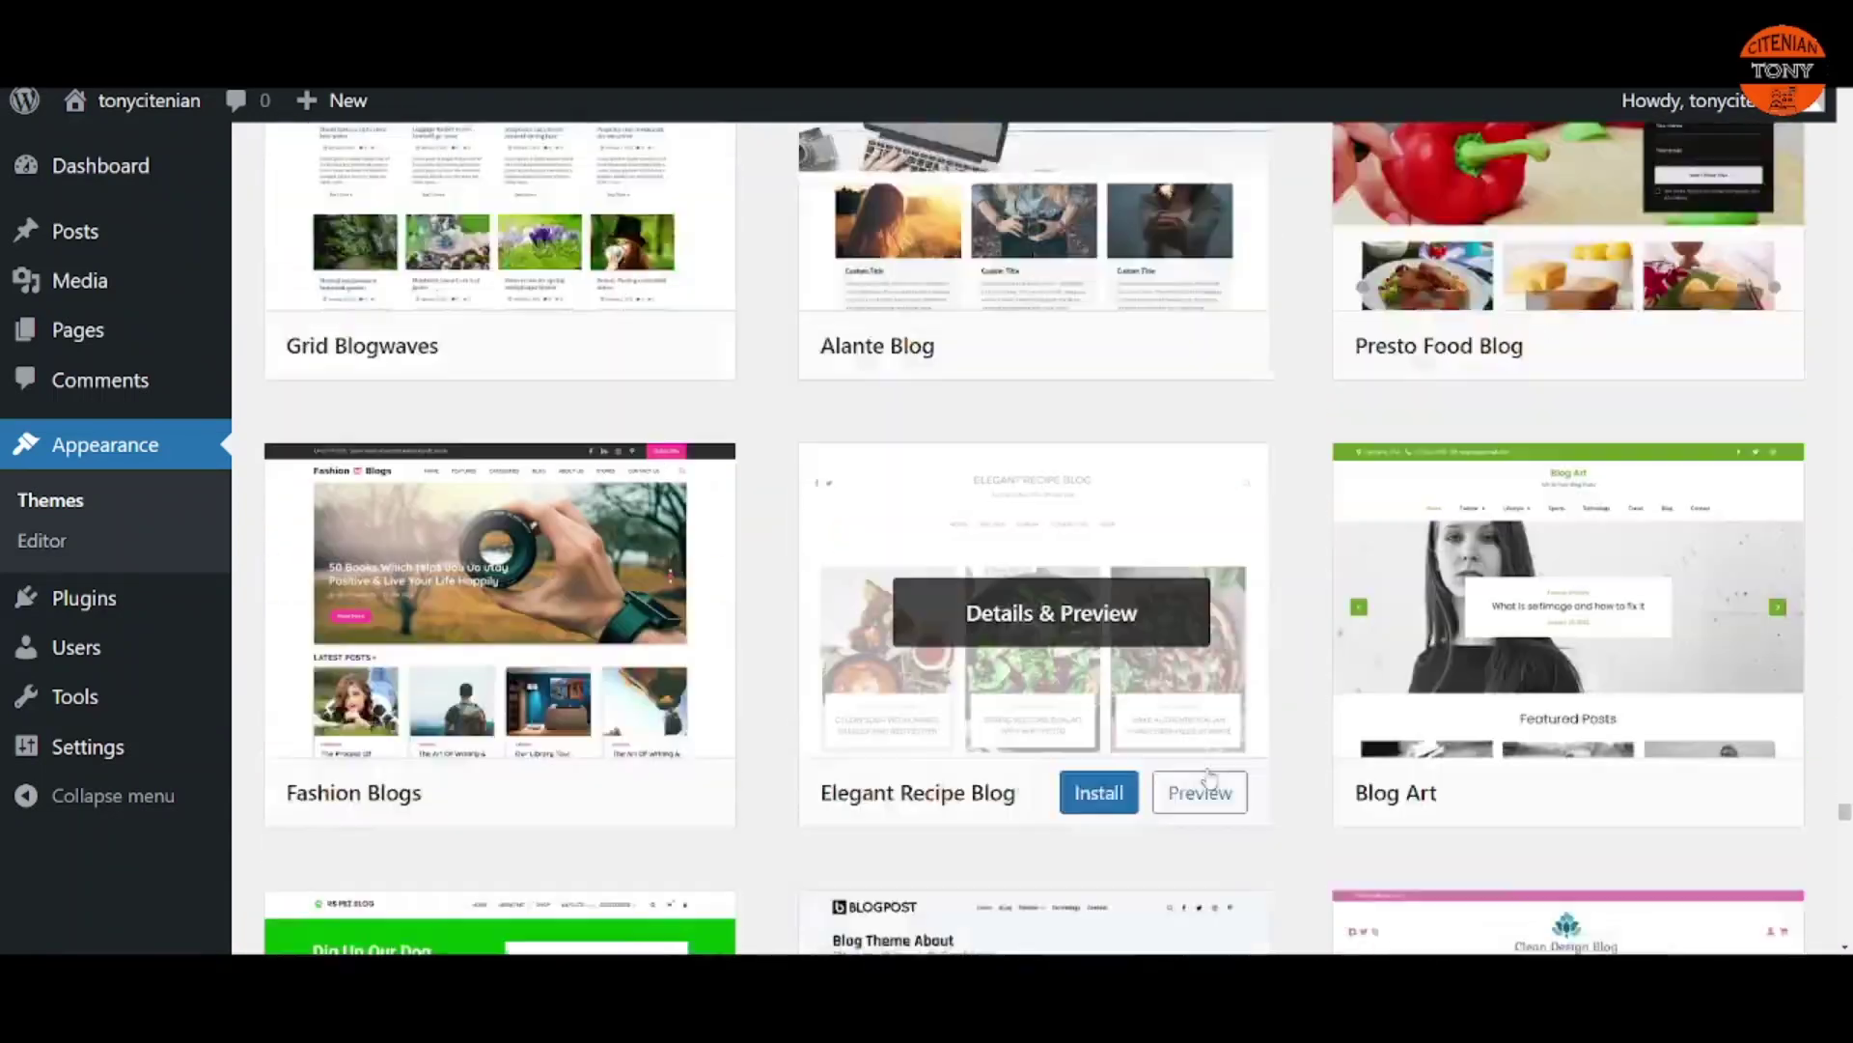
pyautogui.scroll(-20, 1208, 772)
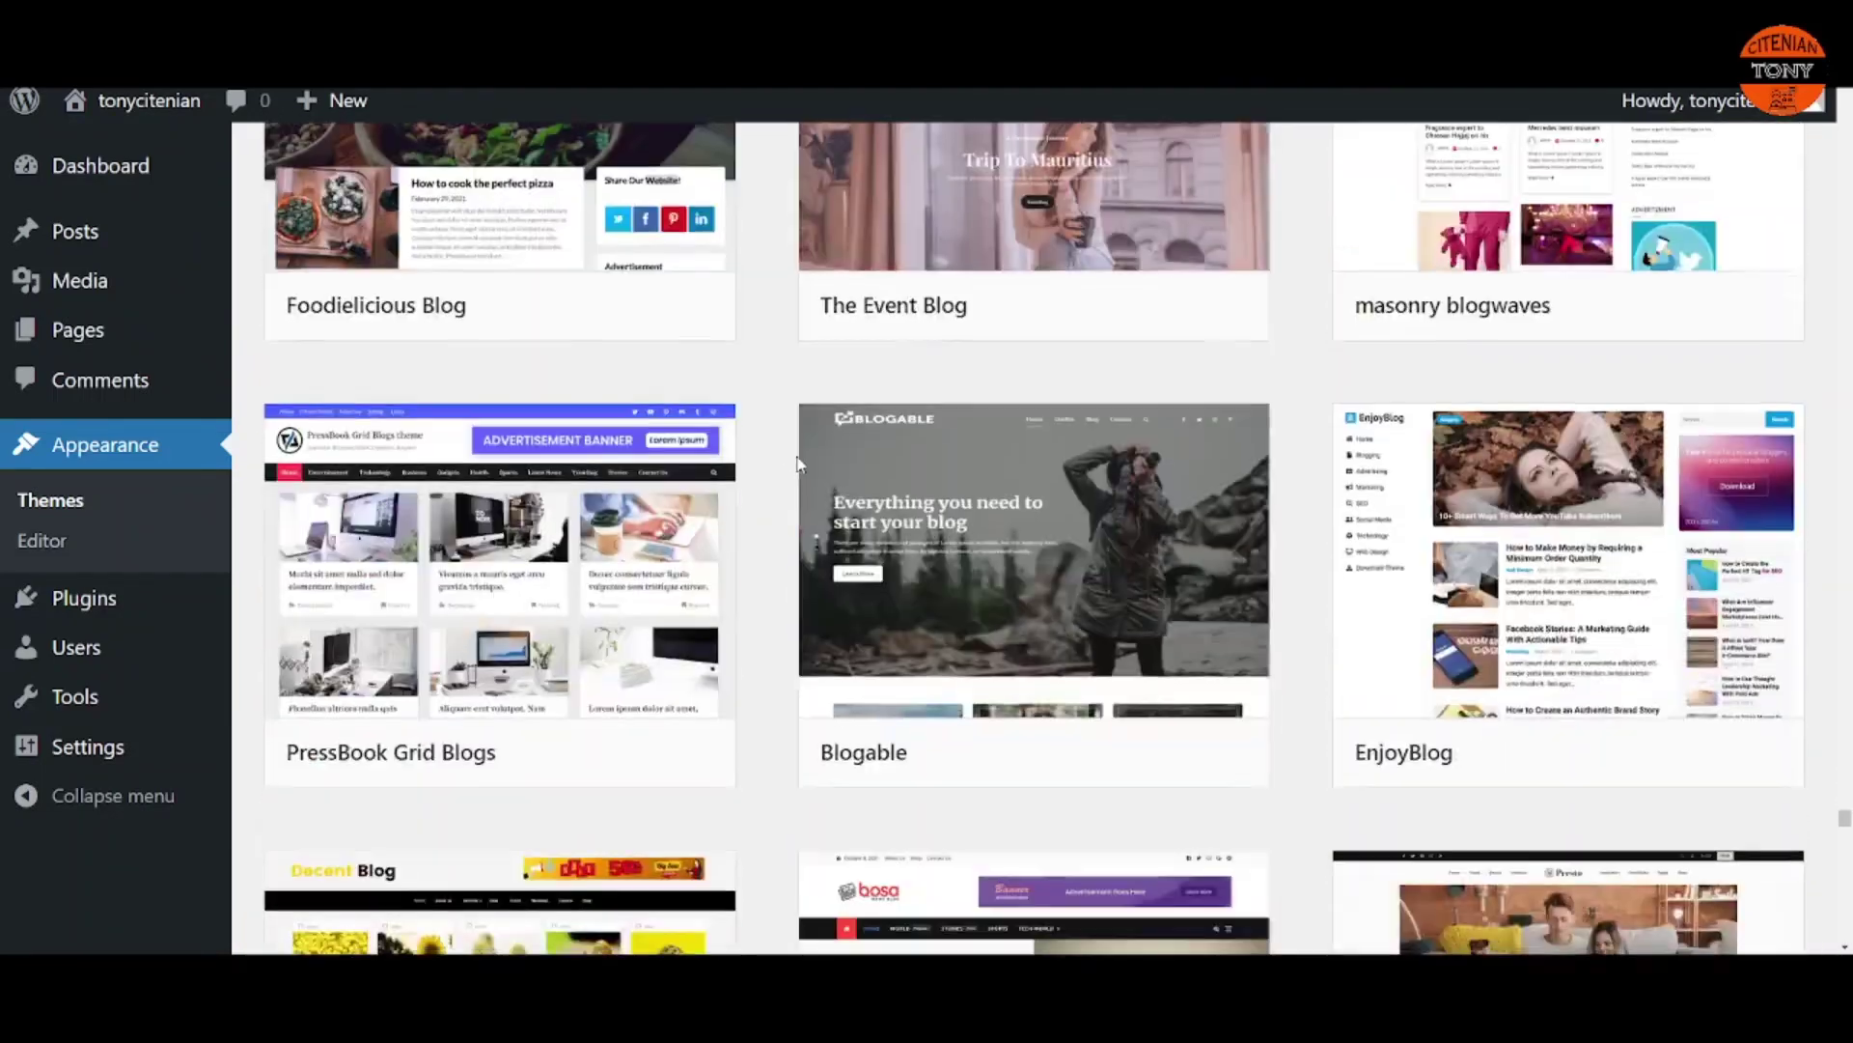
pyautogui.scroll(-20, 797, 465)
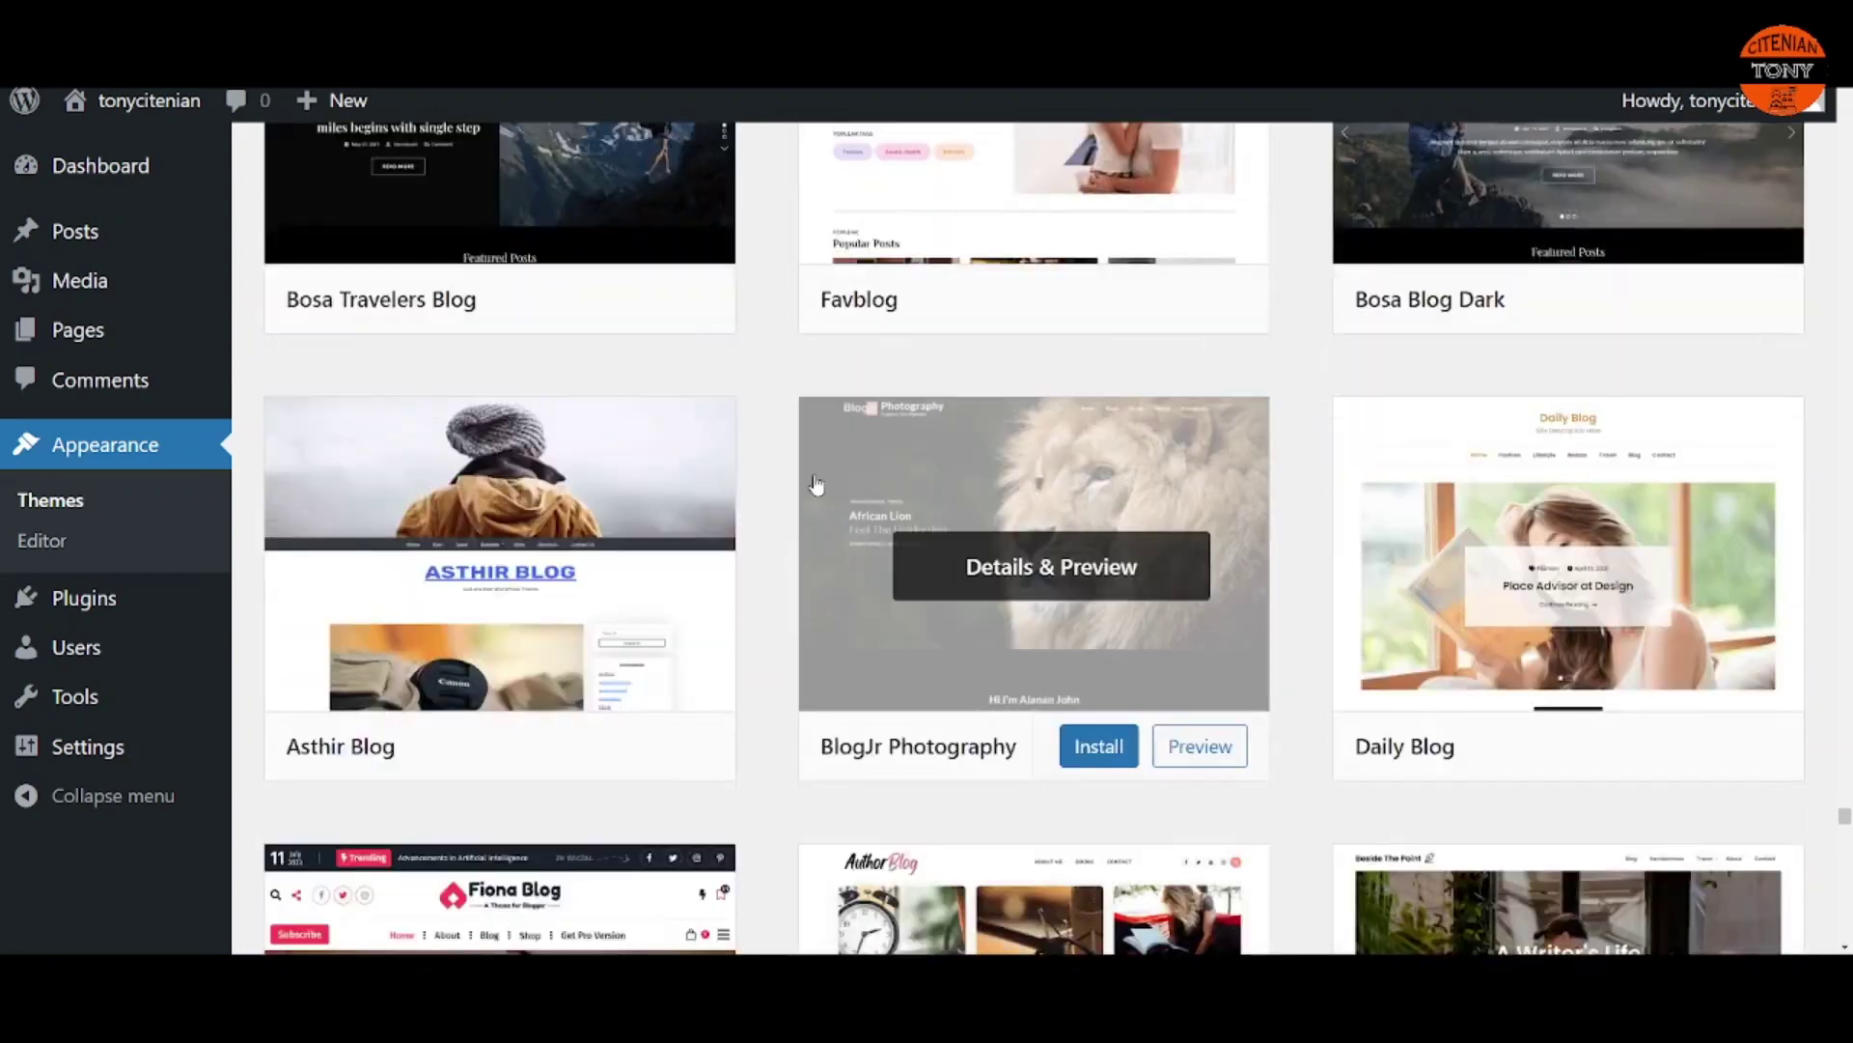
pyautogui.scroll(-20, 816, 484)
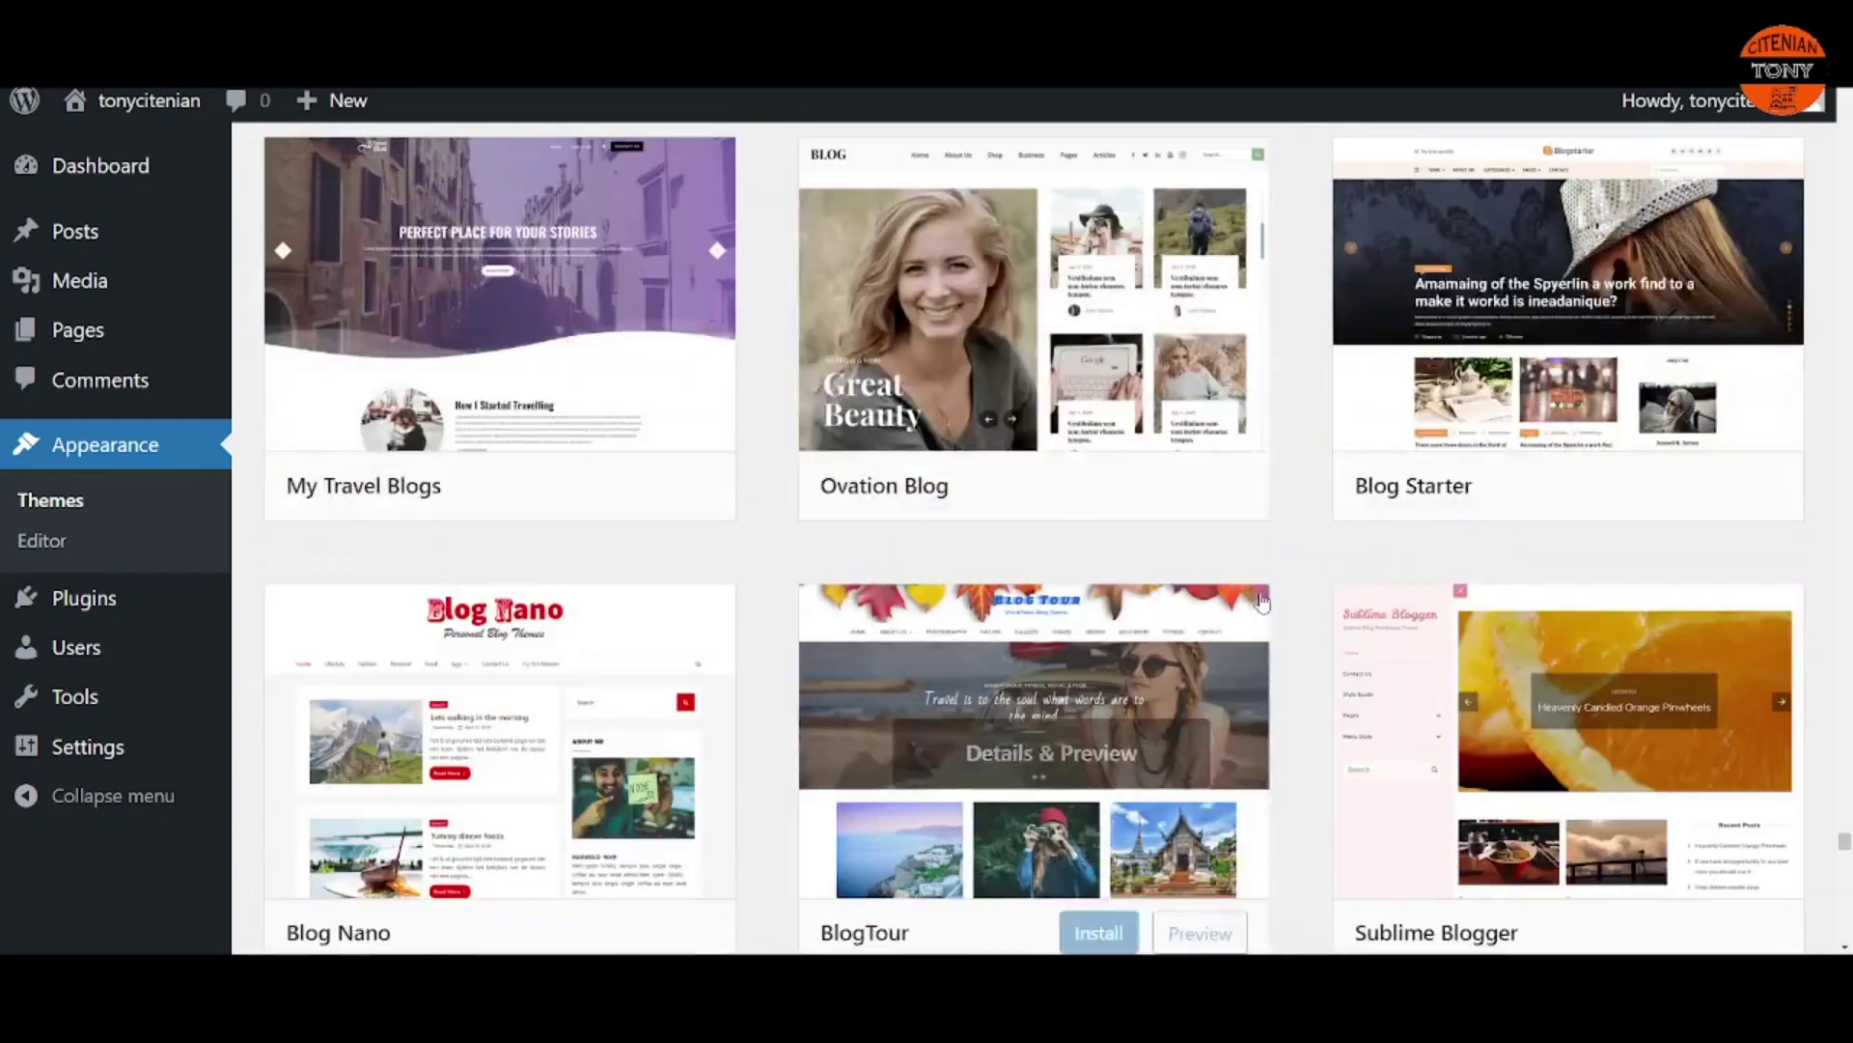
pyautogui.scroll(-20, 1262, 601)
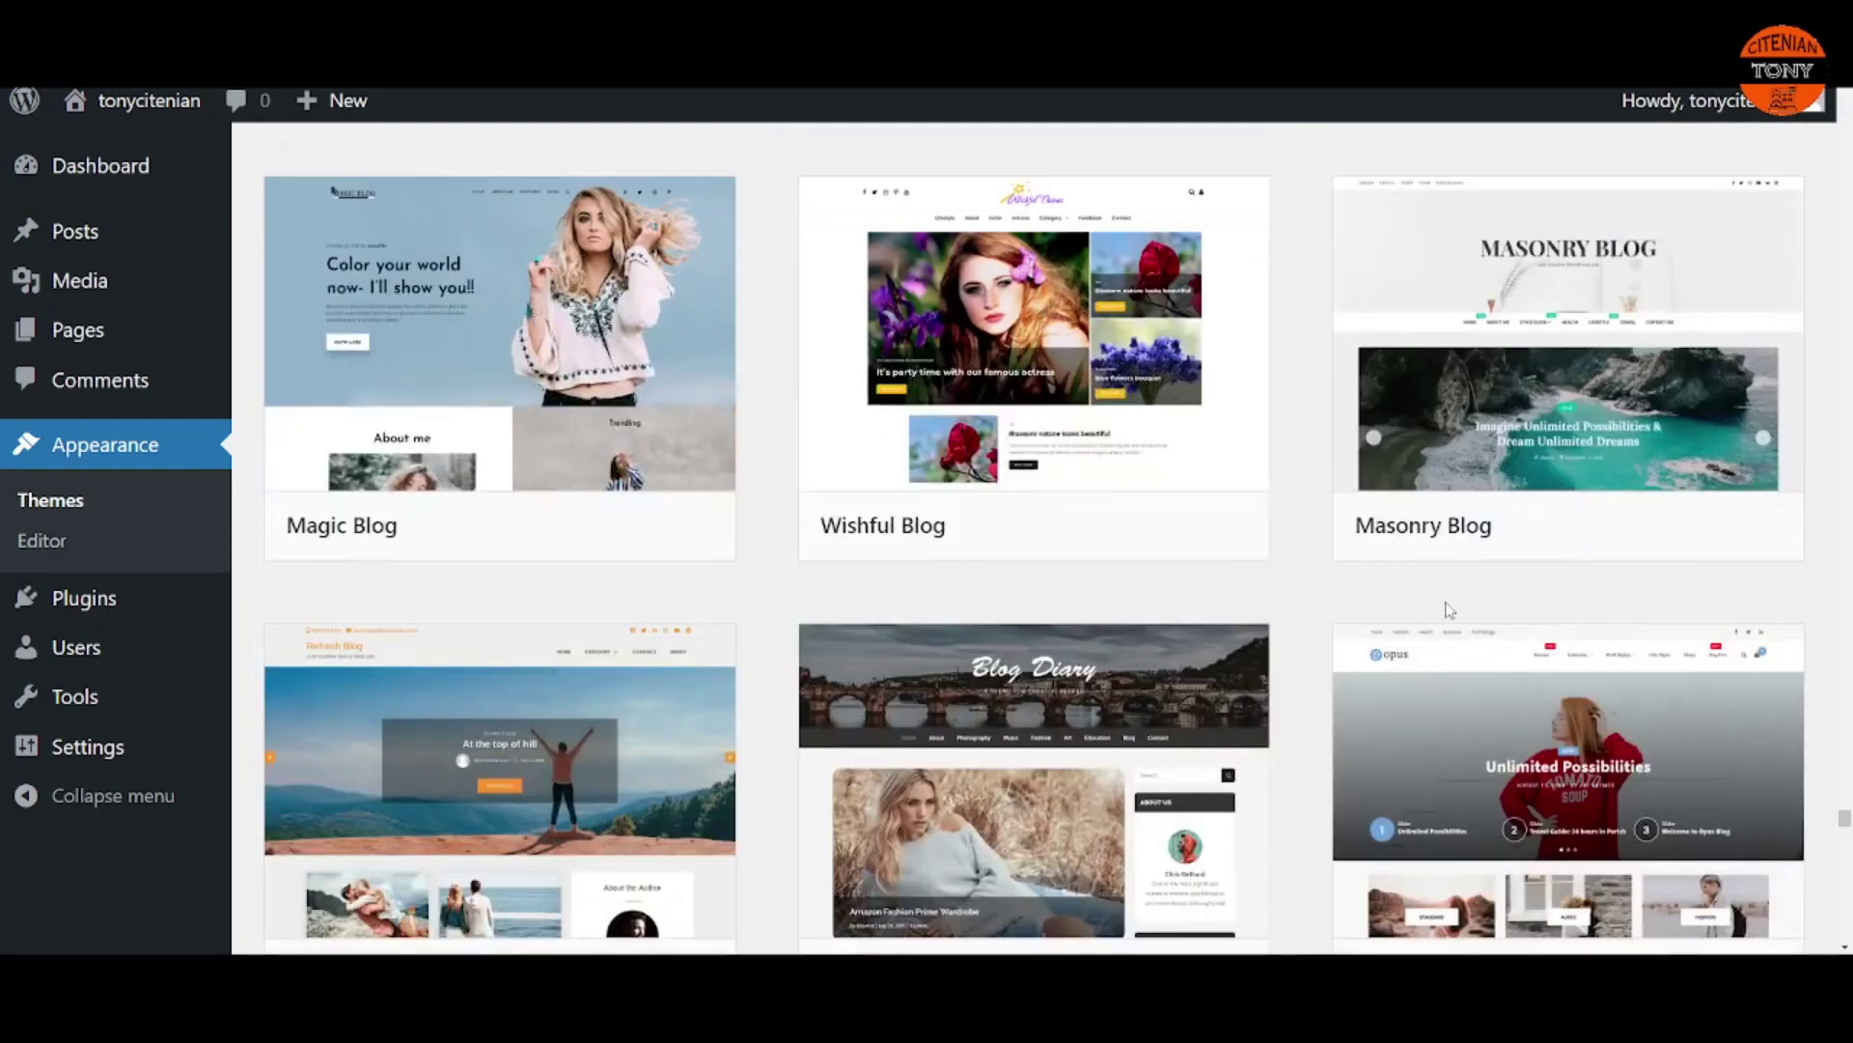
pyautogui.scroll(-5, 1506, 675)
pyautogui.scroll(-20, 1847, 889)
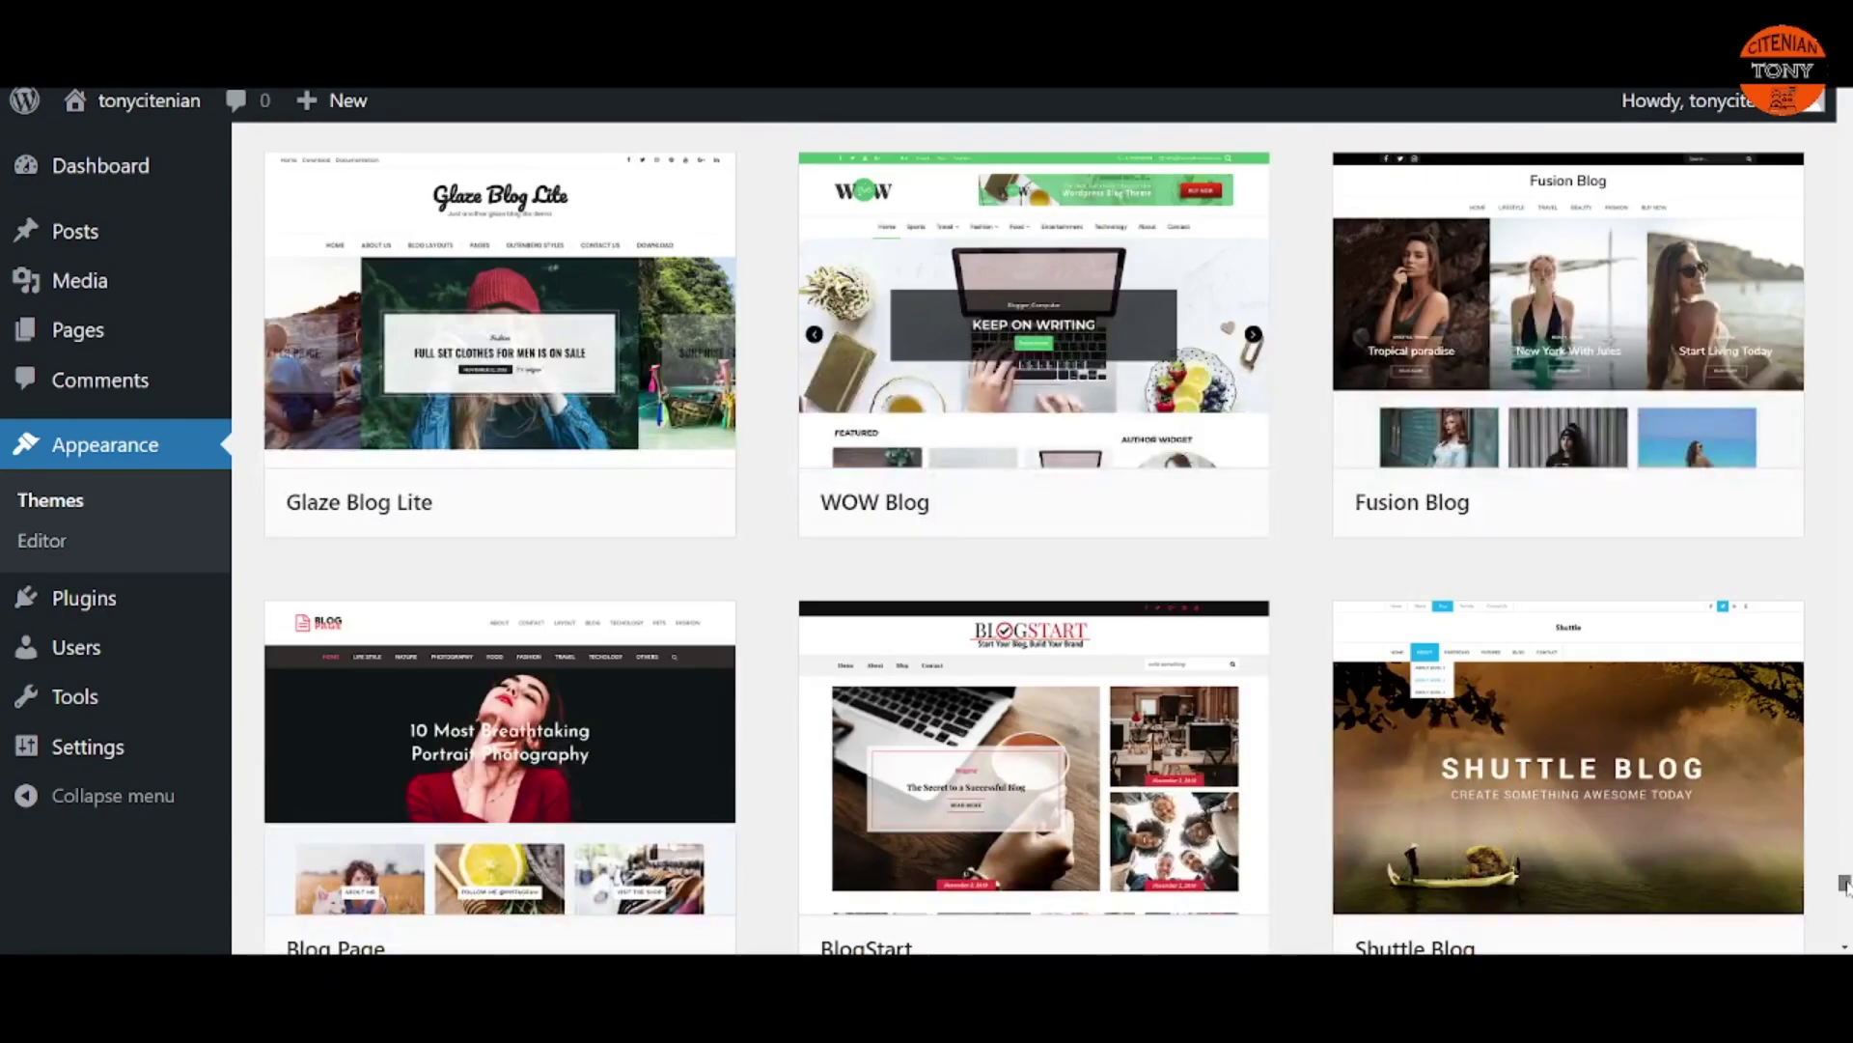
pyautogui.scroll(-20, 1033, 531)
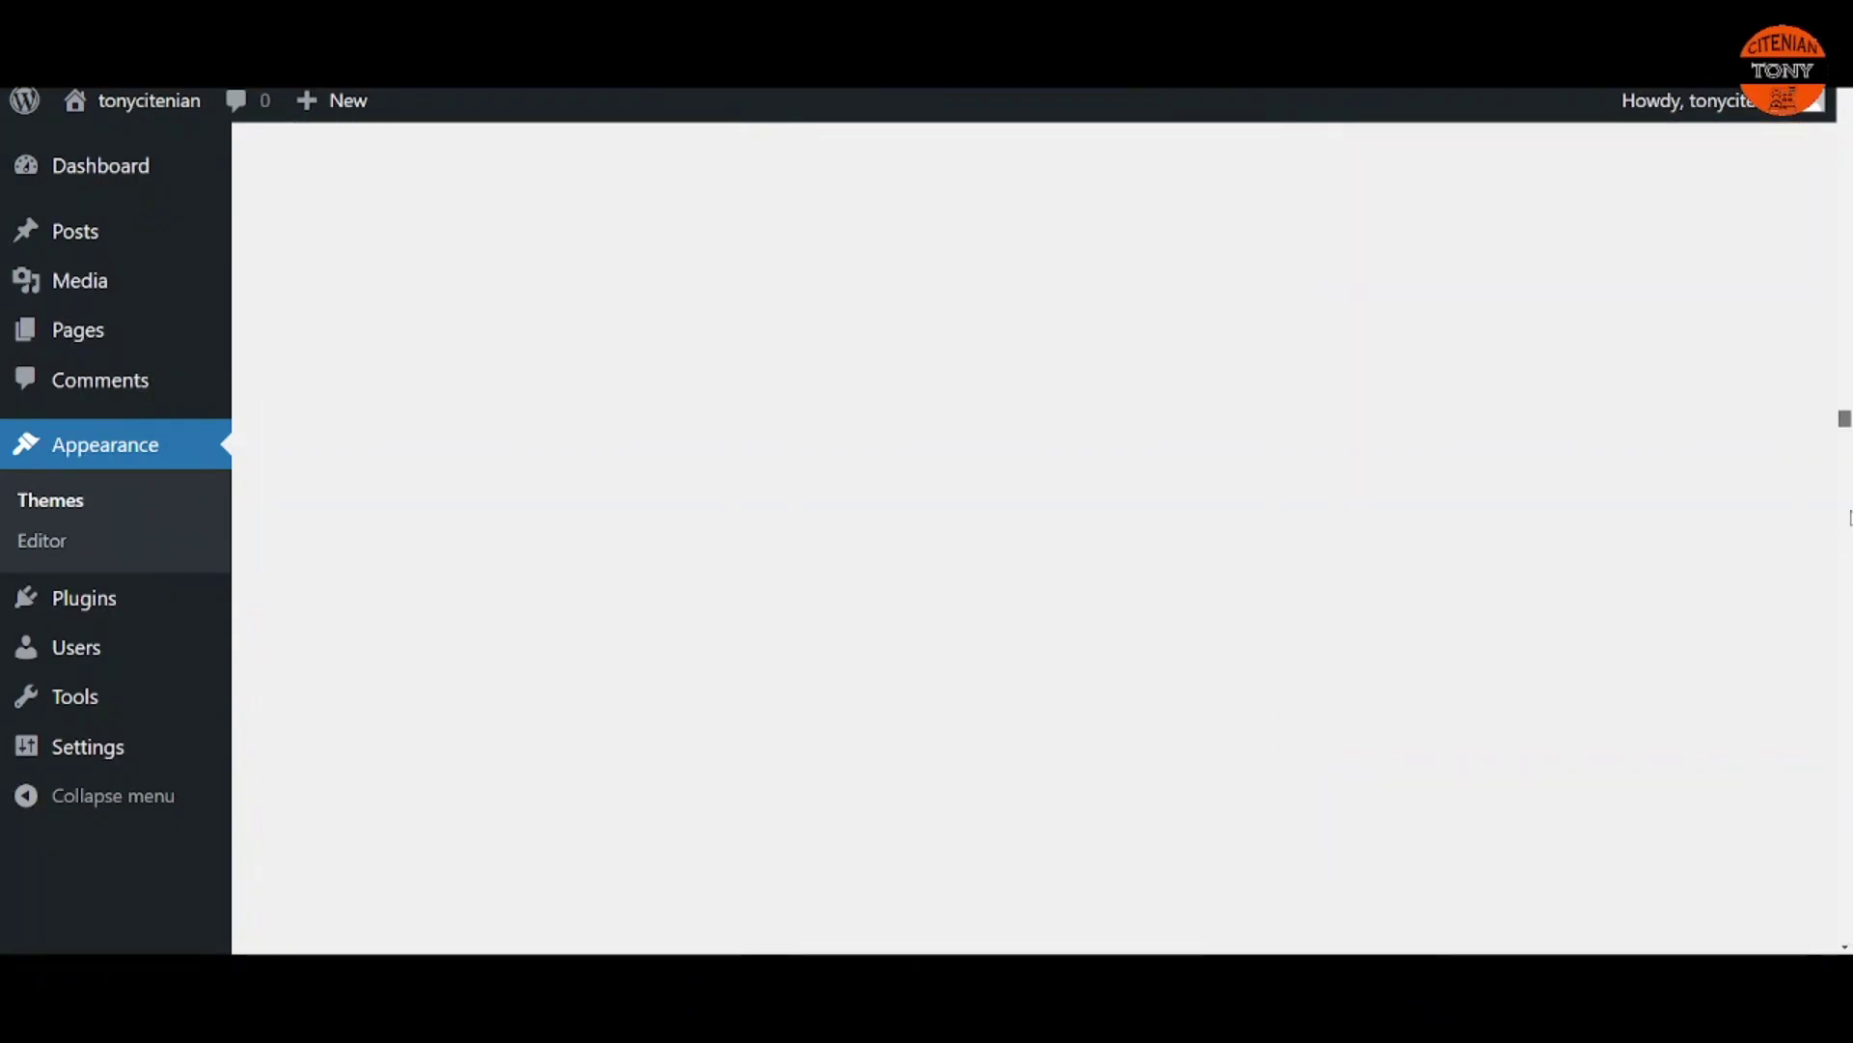
pyautogui.scroll(-10, 1033, 531)
pyautogui.scroll(5, 1033, 531)
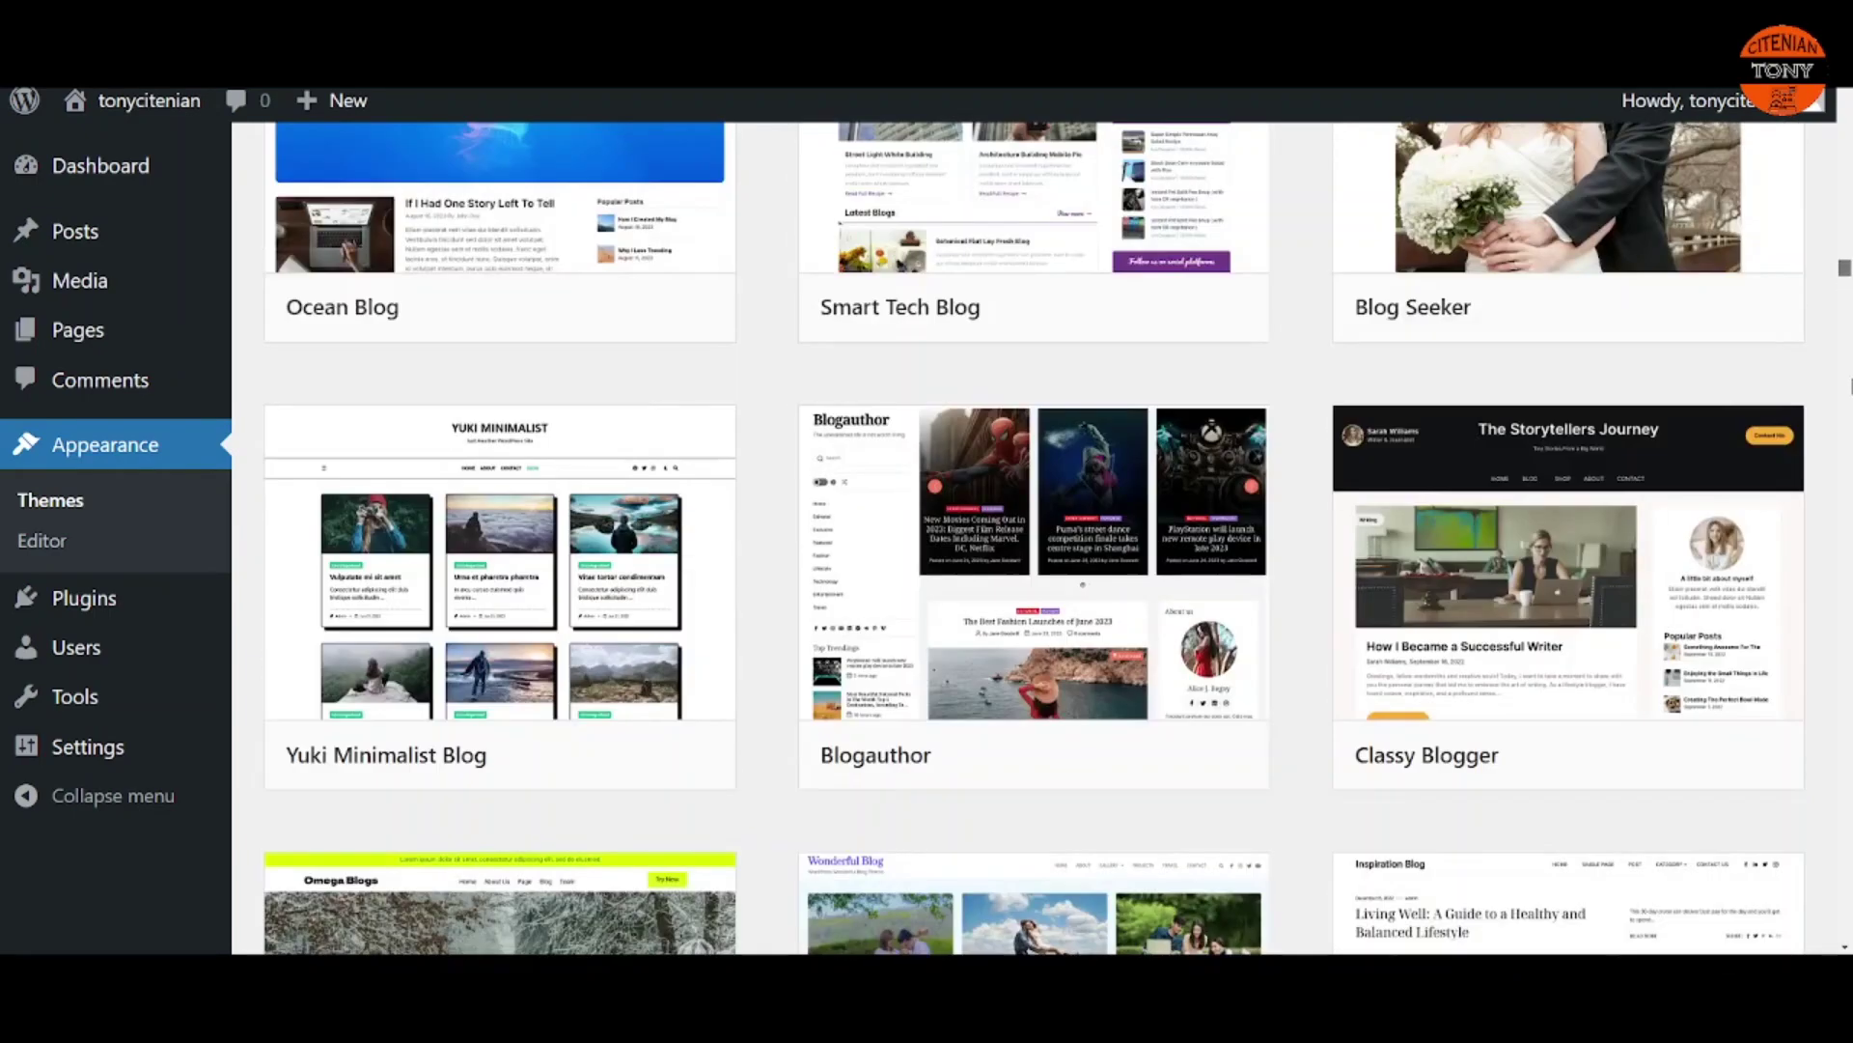
pyautogui.scroll(-20, 1033, 531)
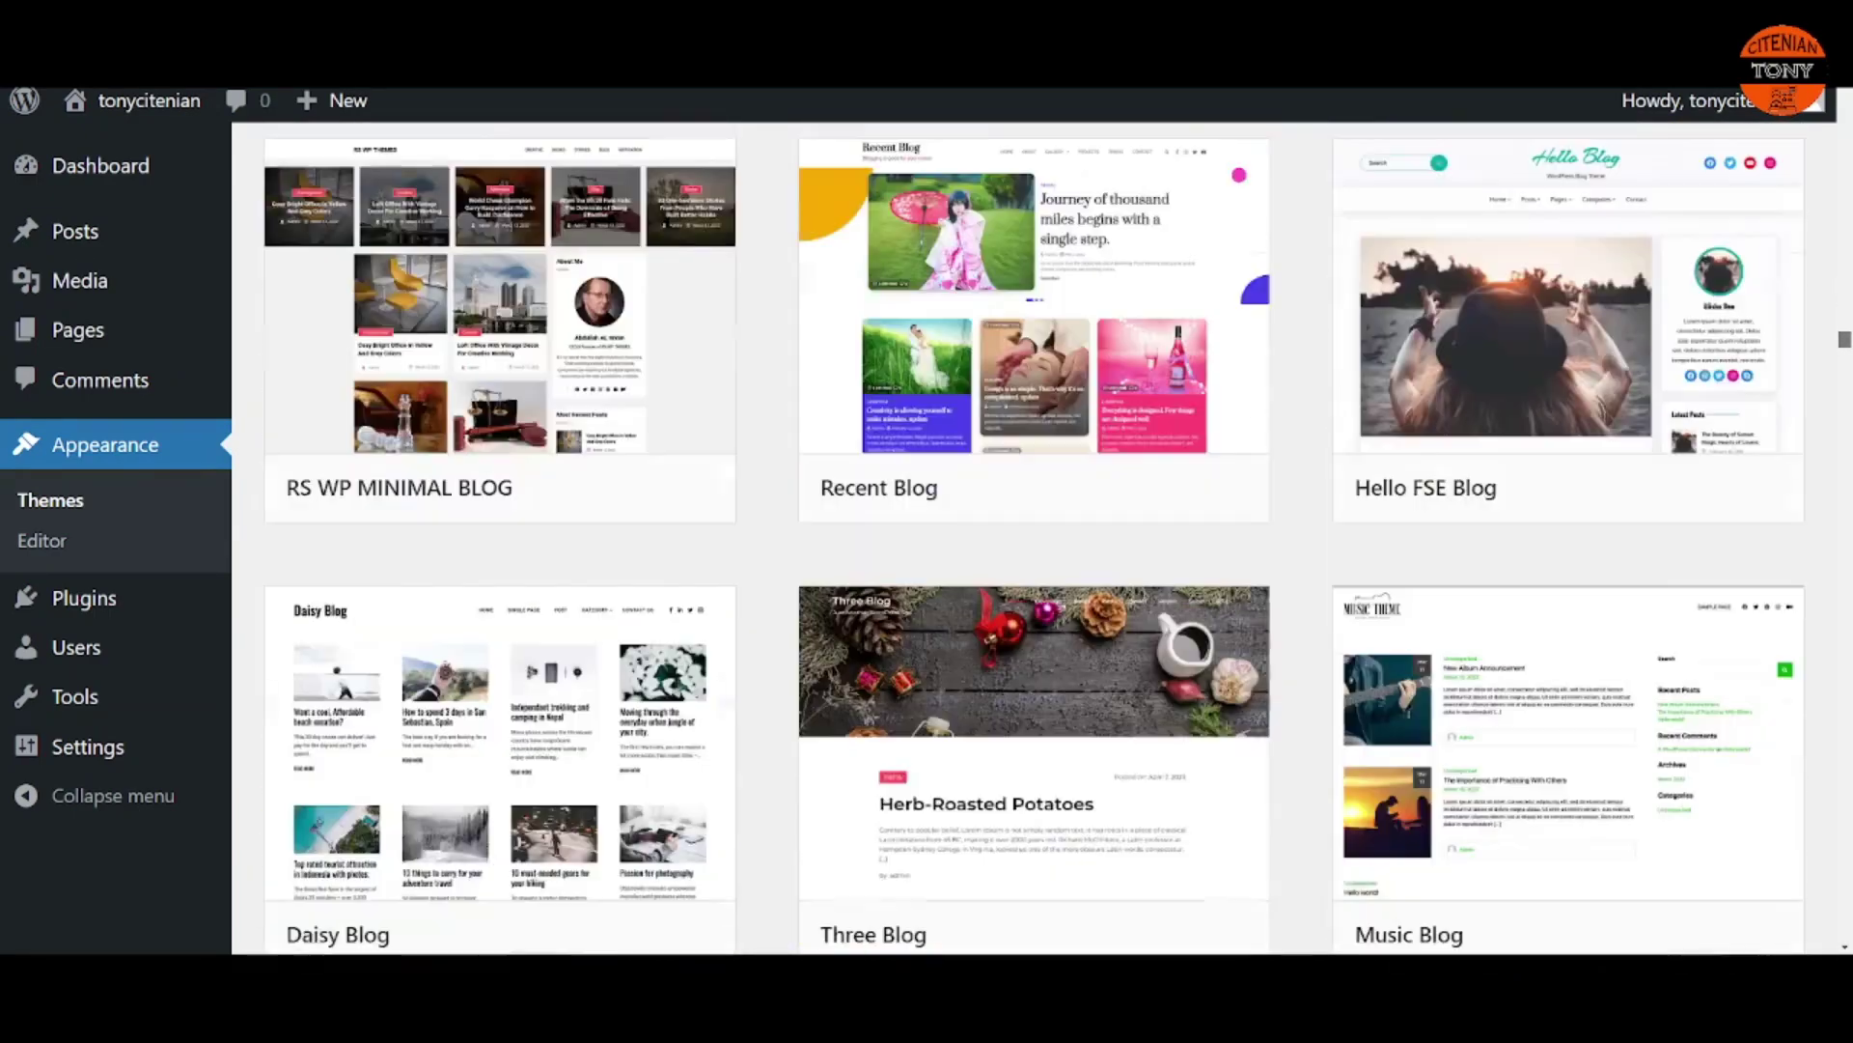
pyautogui.scroll(-20, 1033, 531)
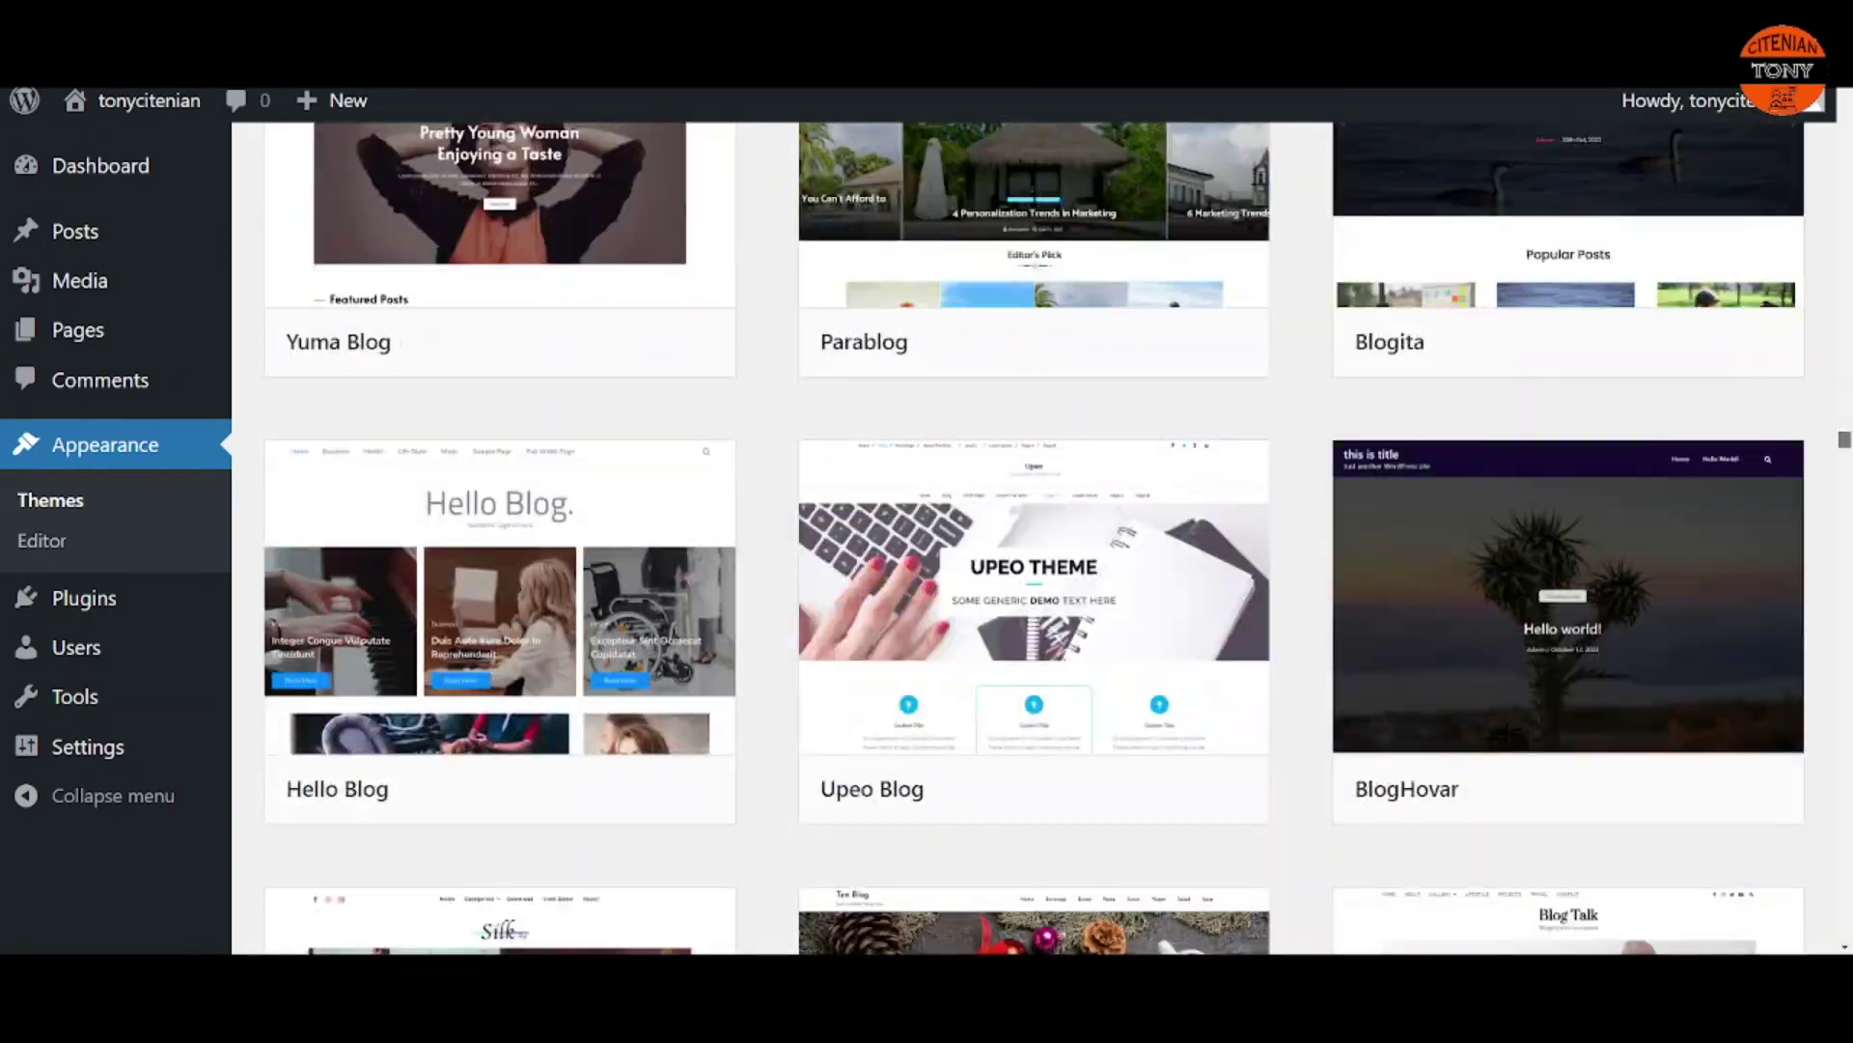
pyautogui.scroll(-20, 1217, 634)
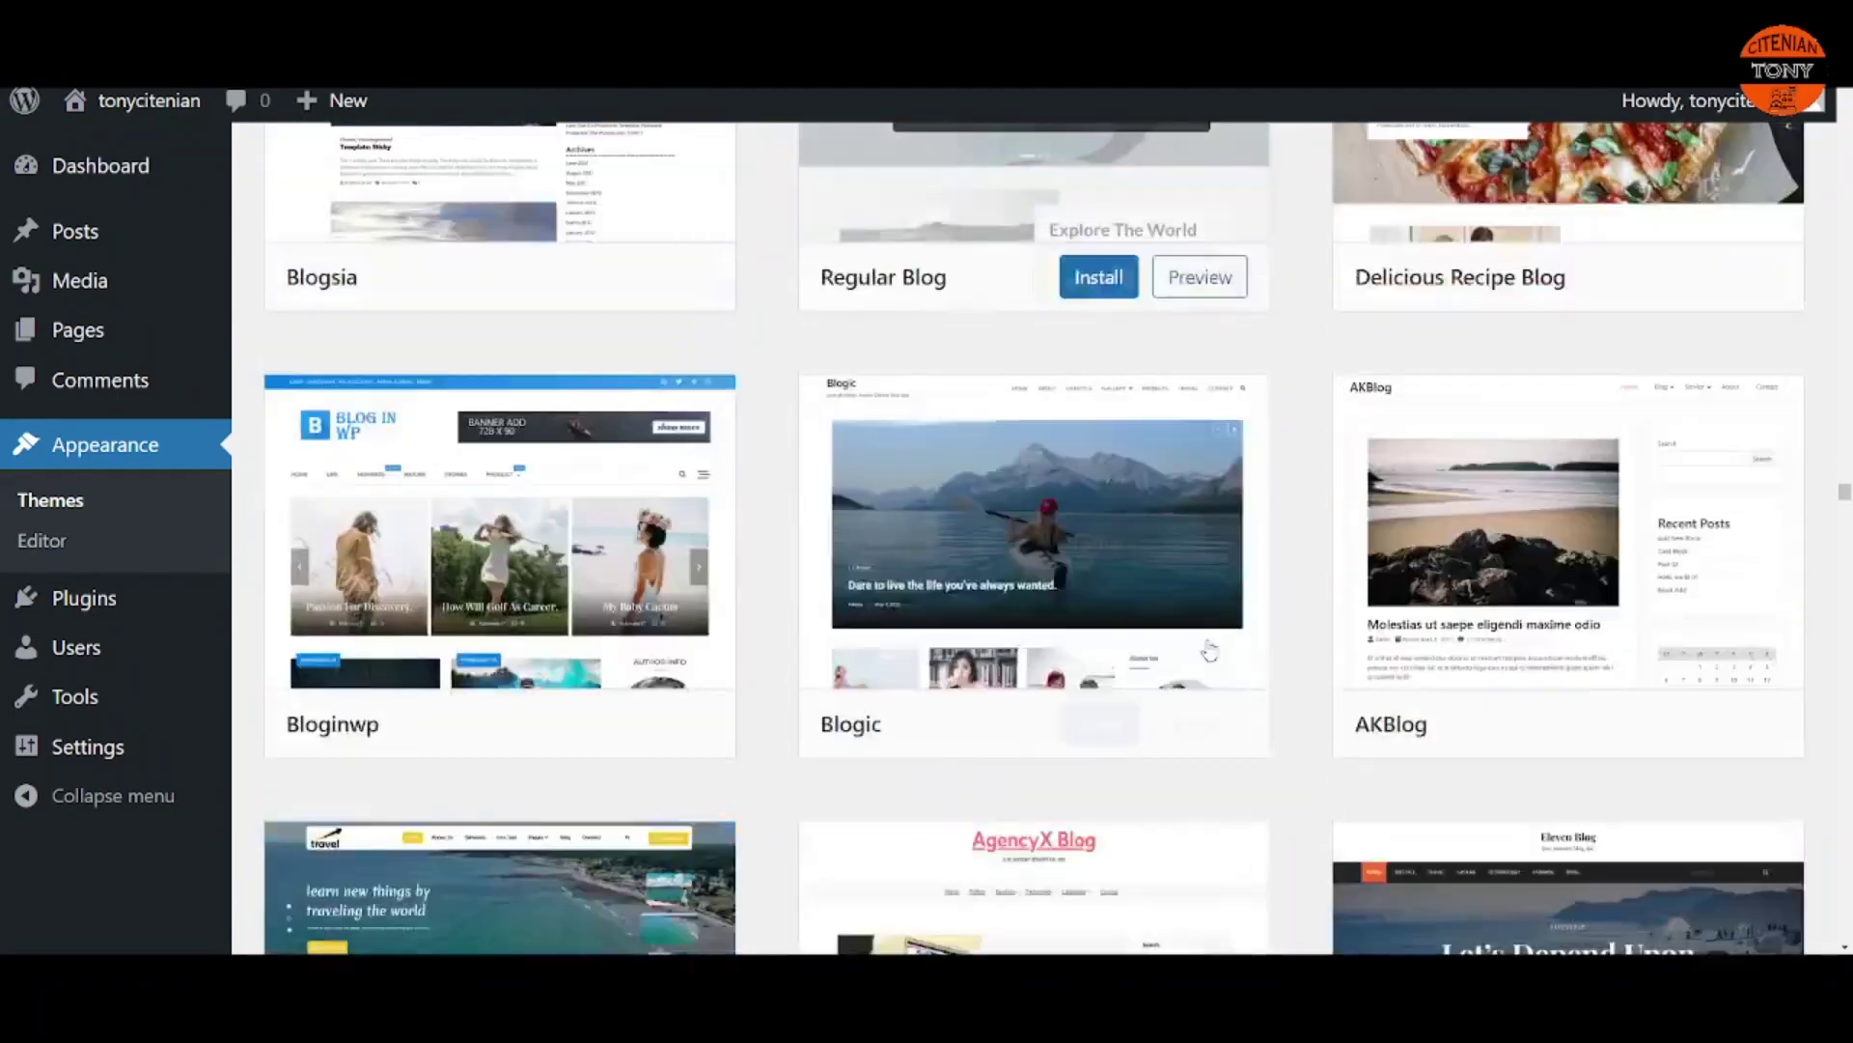
pyautogui.scroll(-20, 1217, 634)
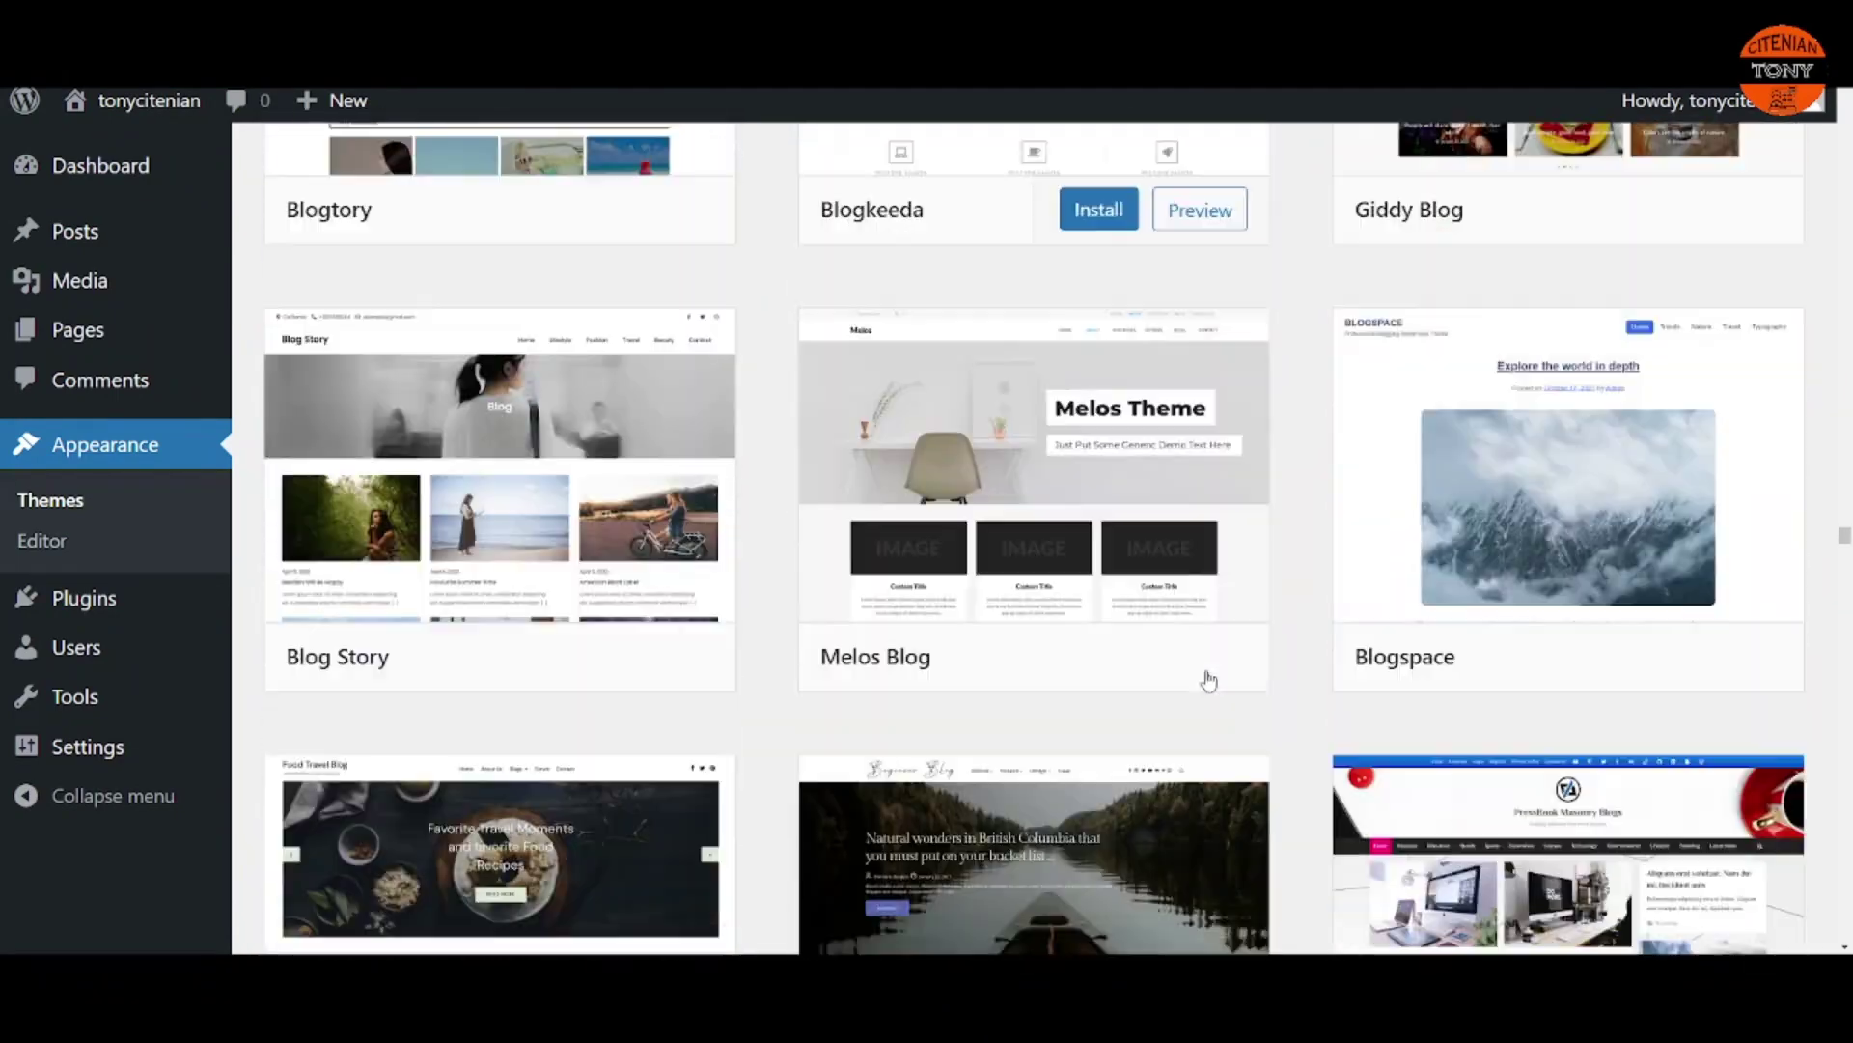
pyautogui.scroll(-20, 1210, 653)
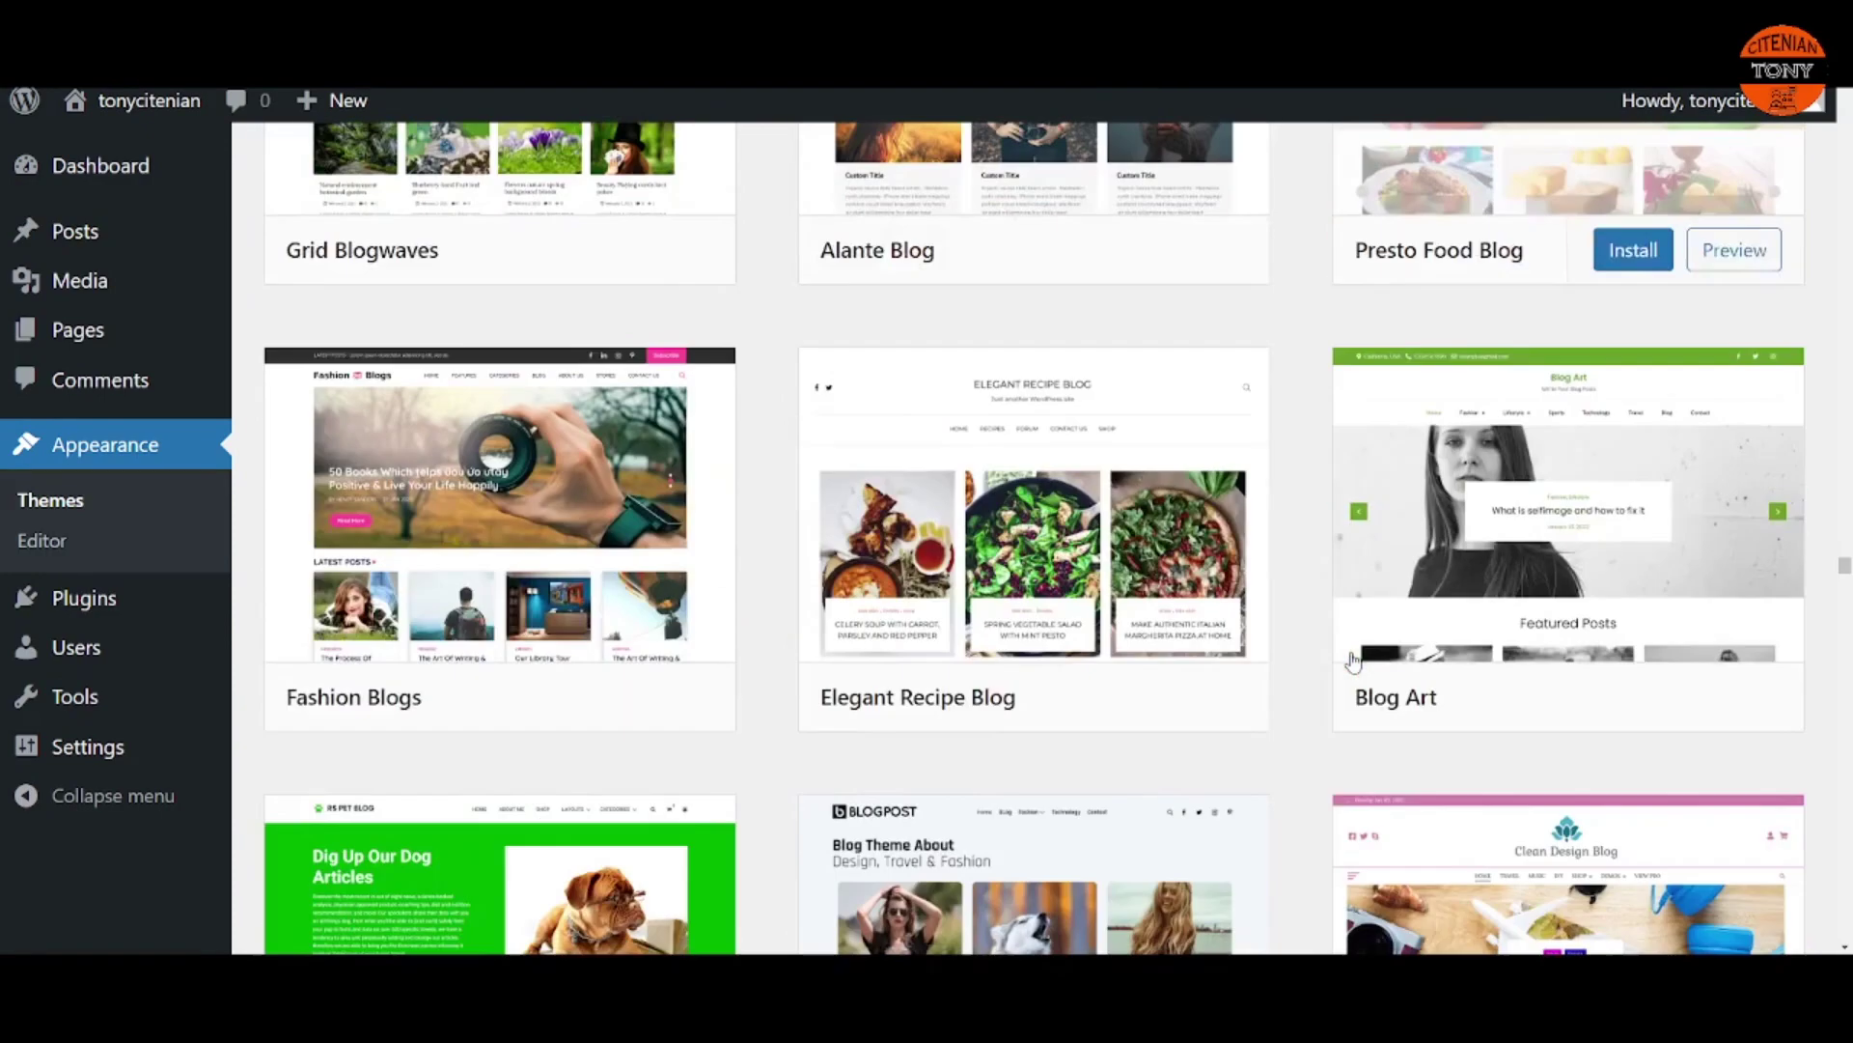
pyautogui.scroll(-5, 1355, 660)
pyautogui.scroll(-15, 1178, 683)
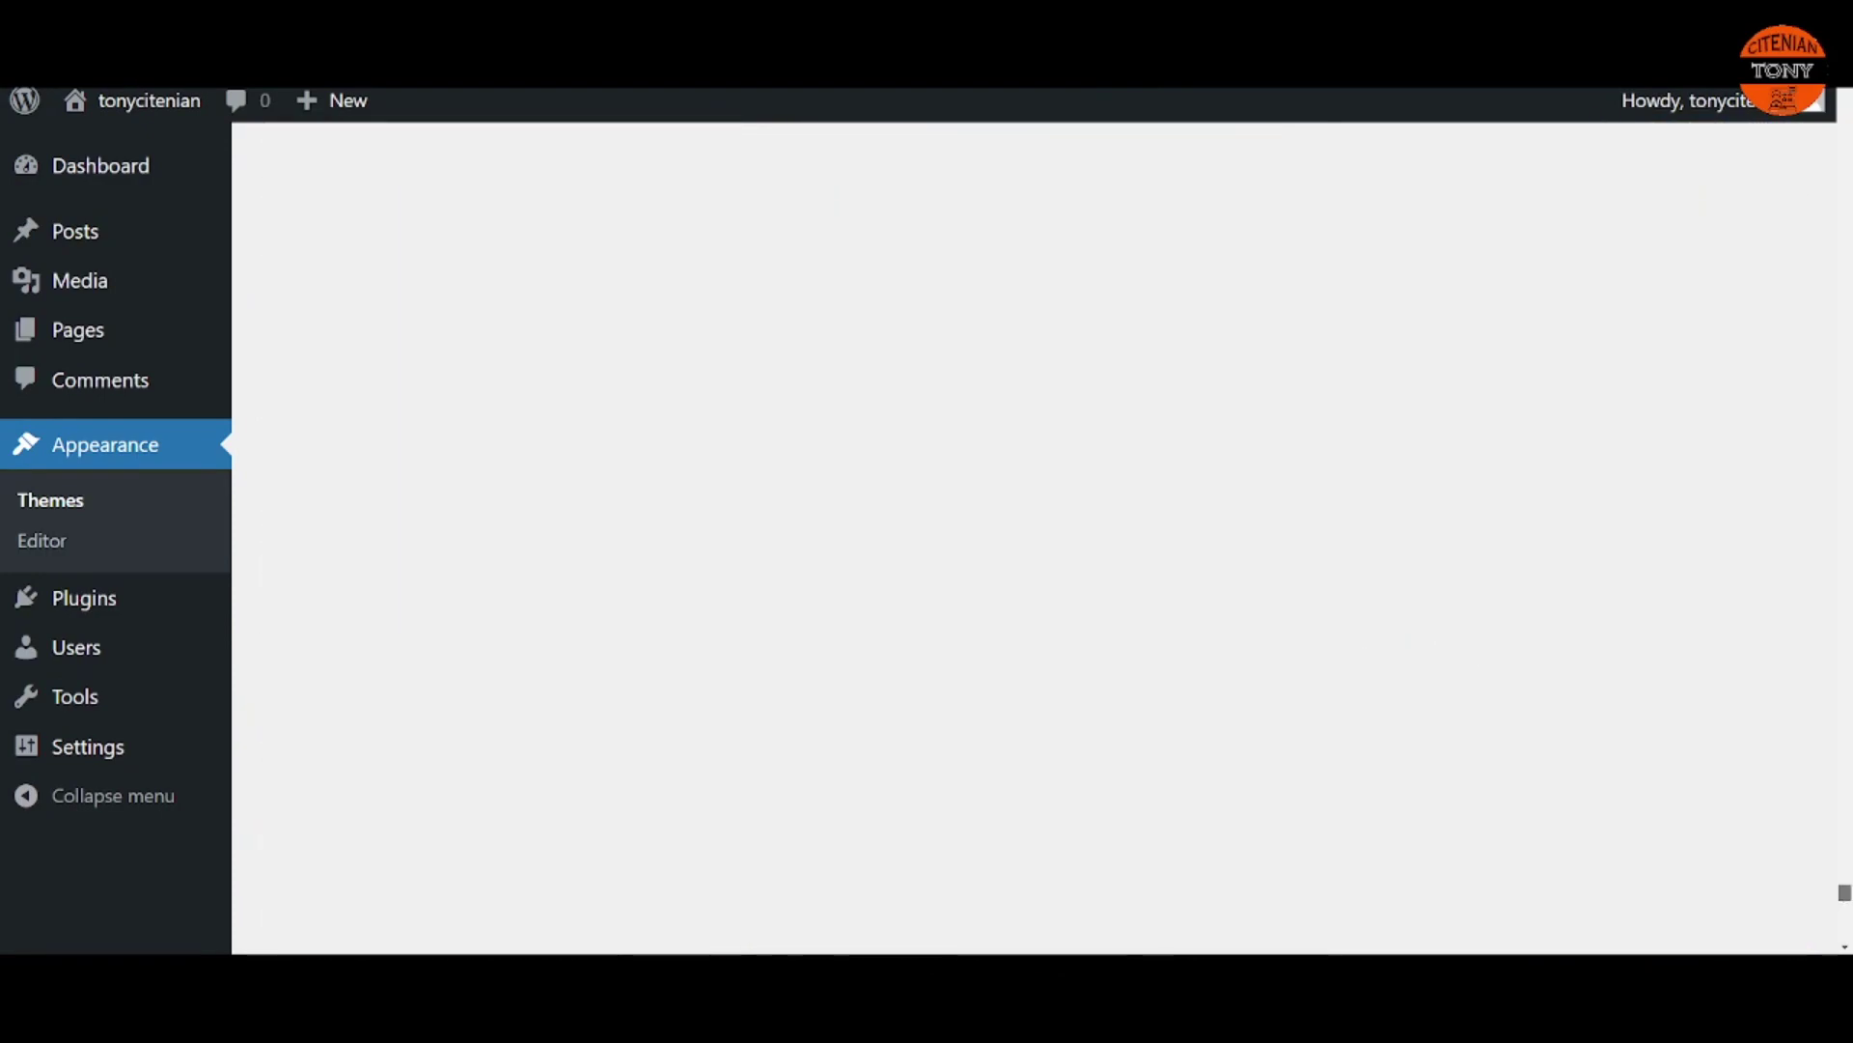
pyautogui.scroll(-20, 1178, 683)
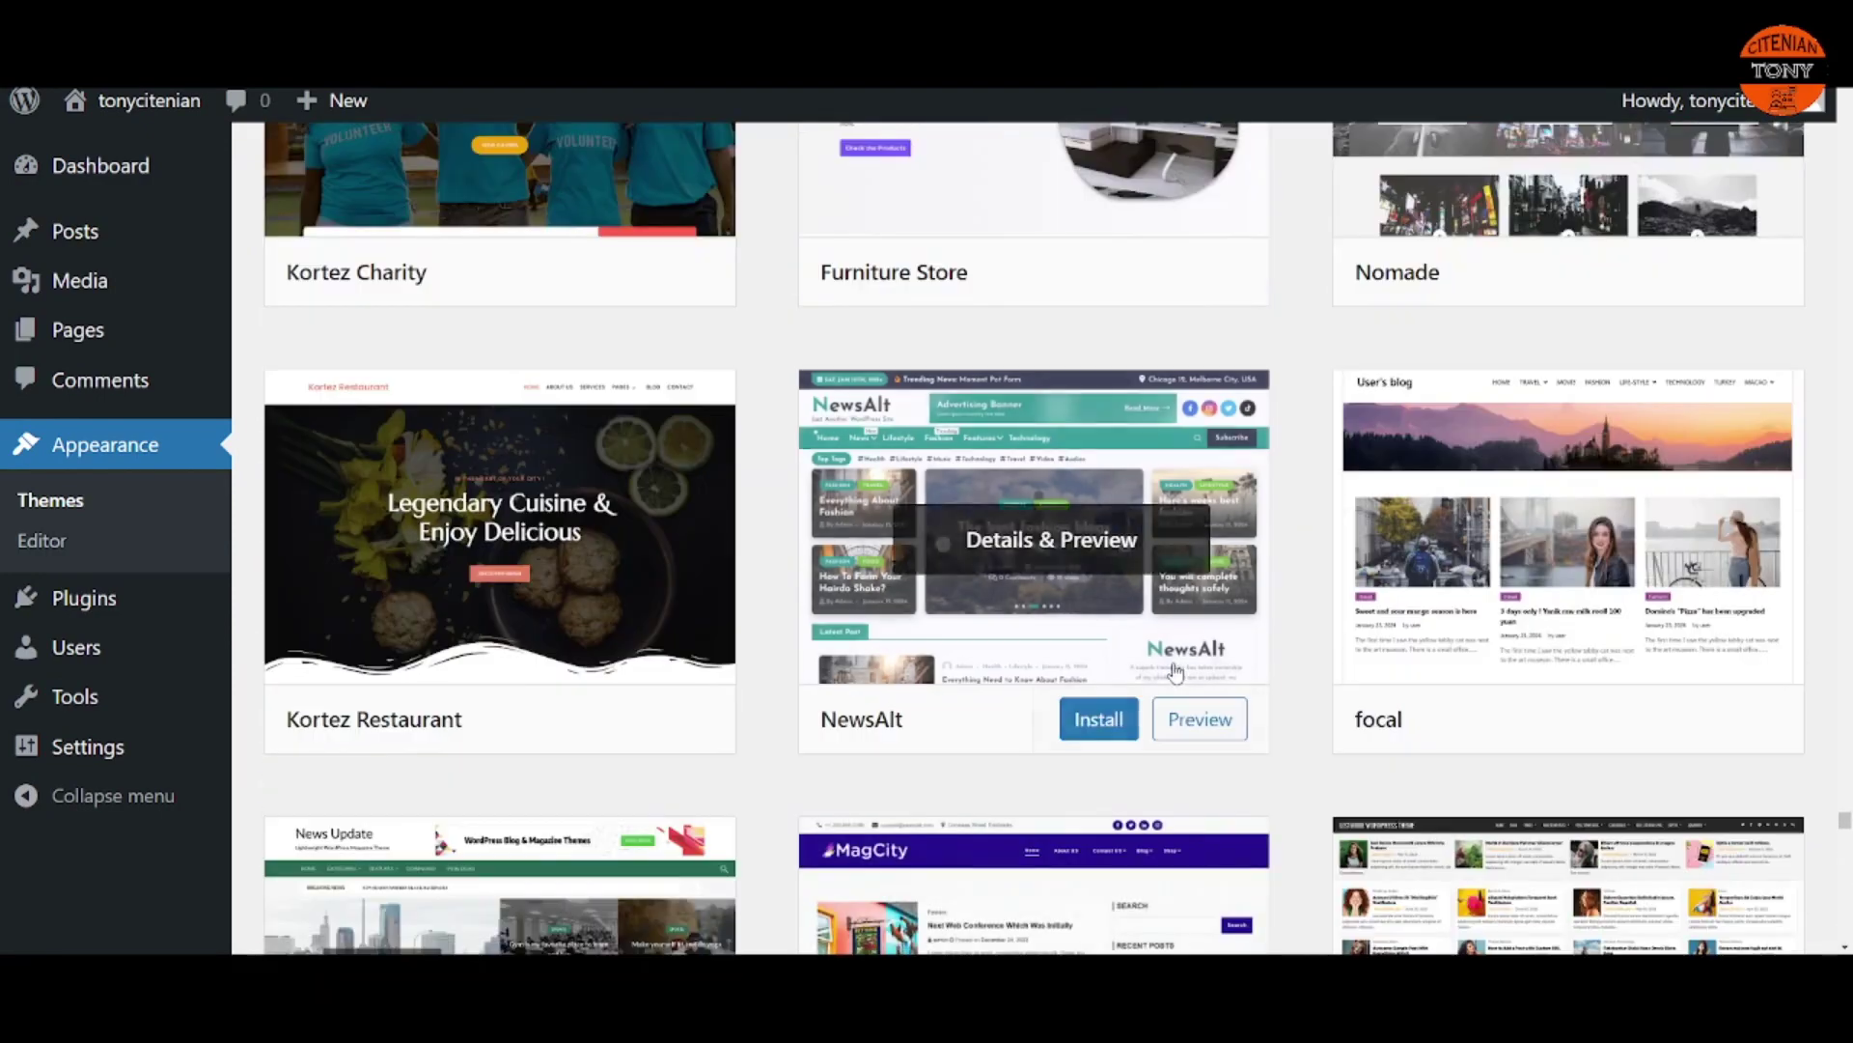
pyautogui.scroll(-20, 1609, 618)
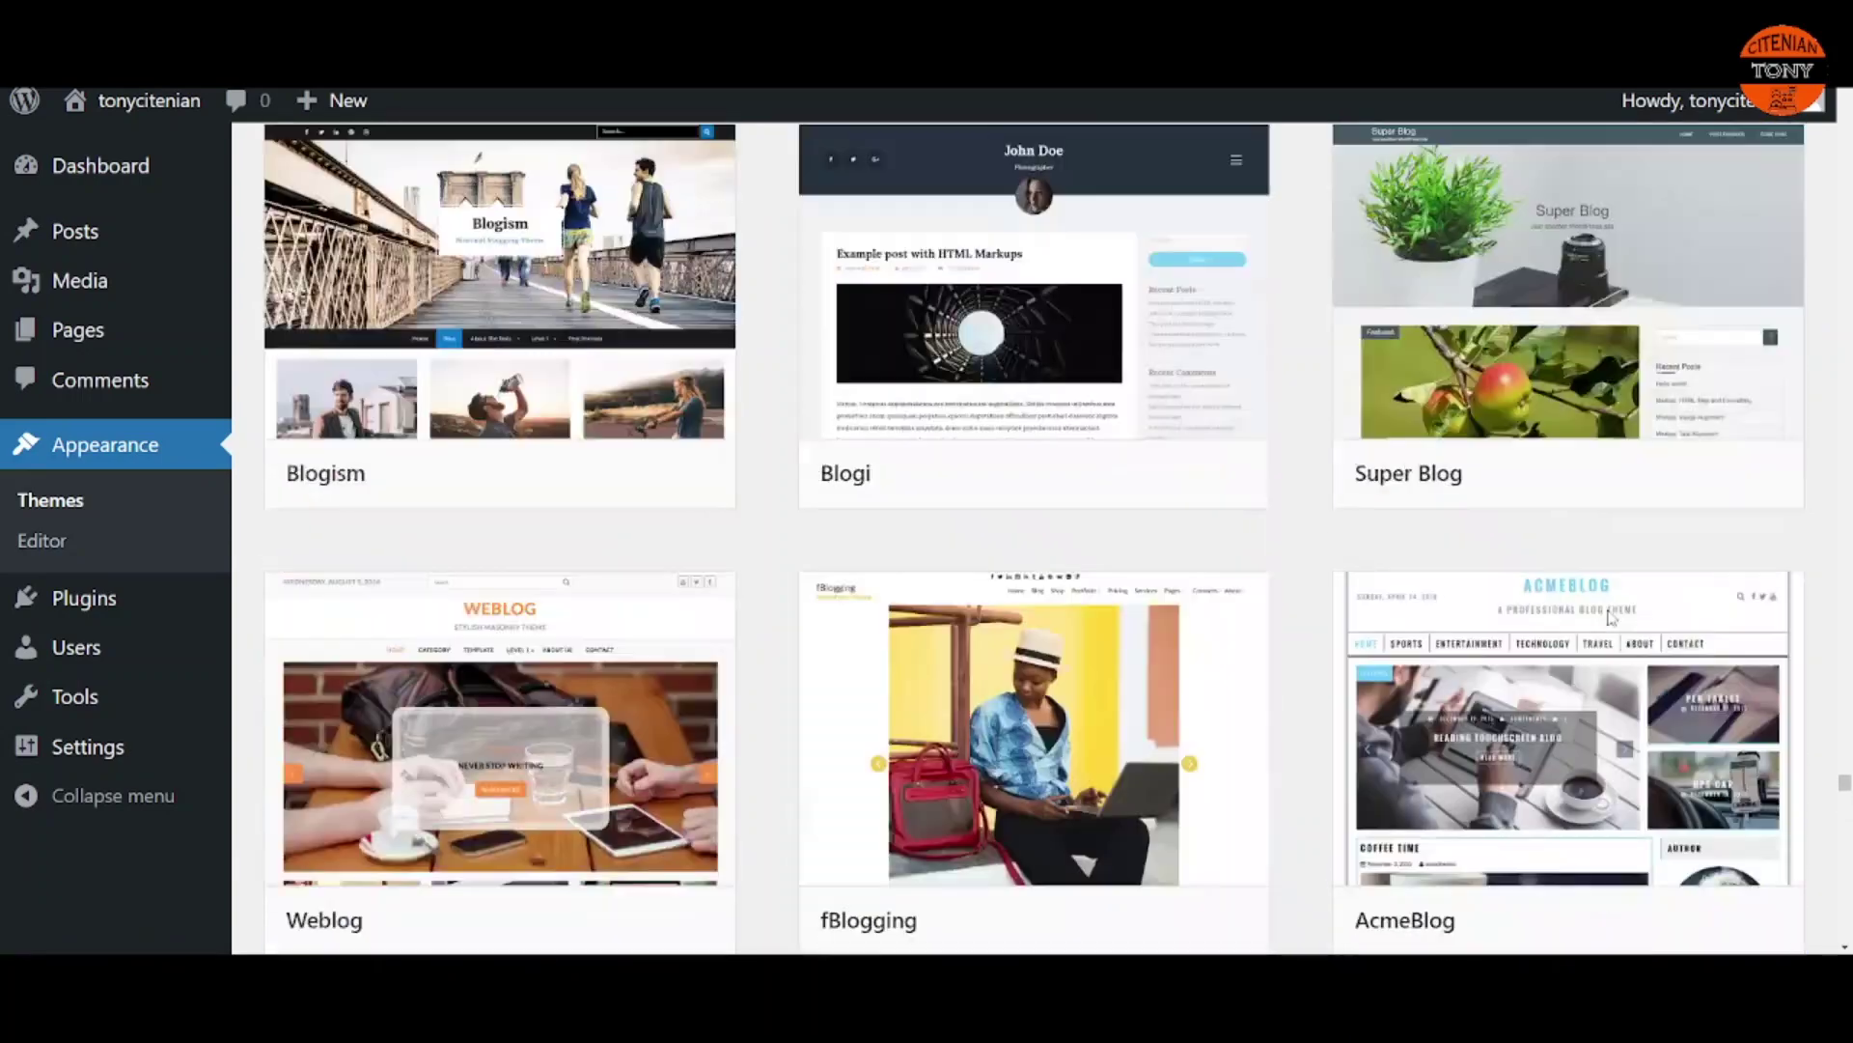
pyautogui.scroll(20, 1609, 615)
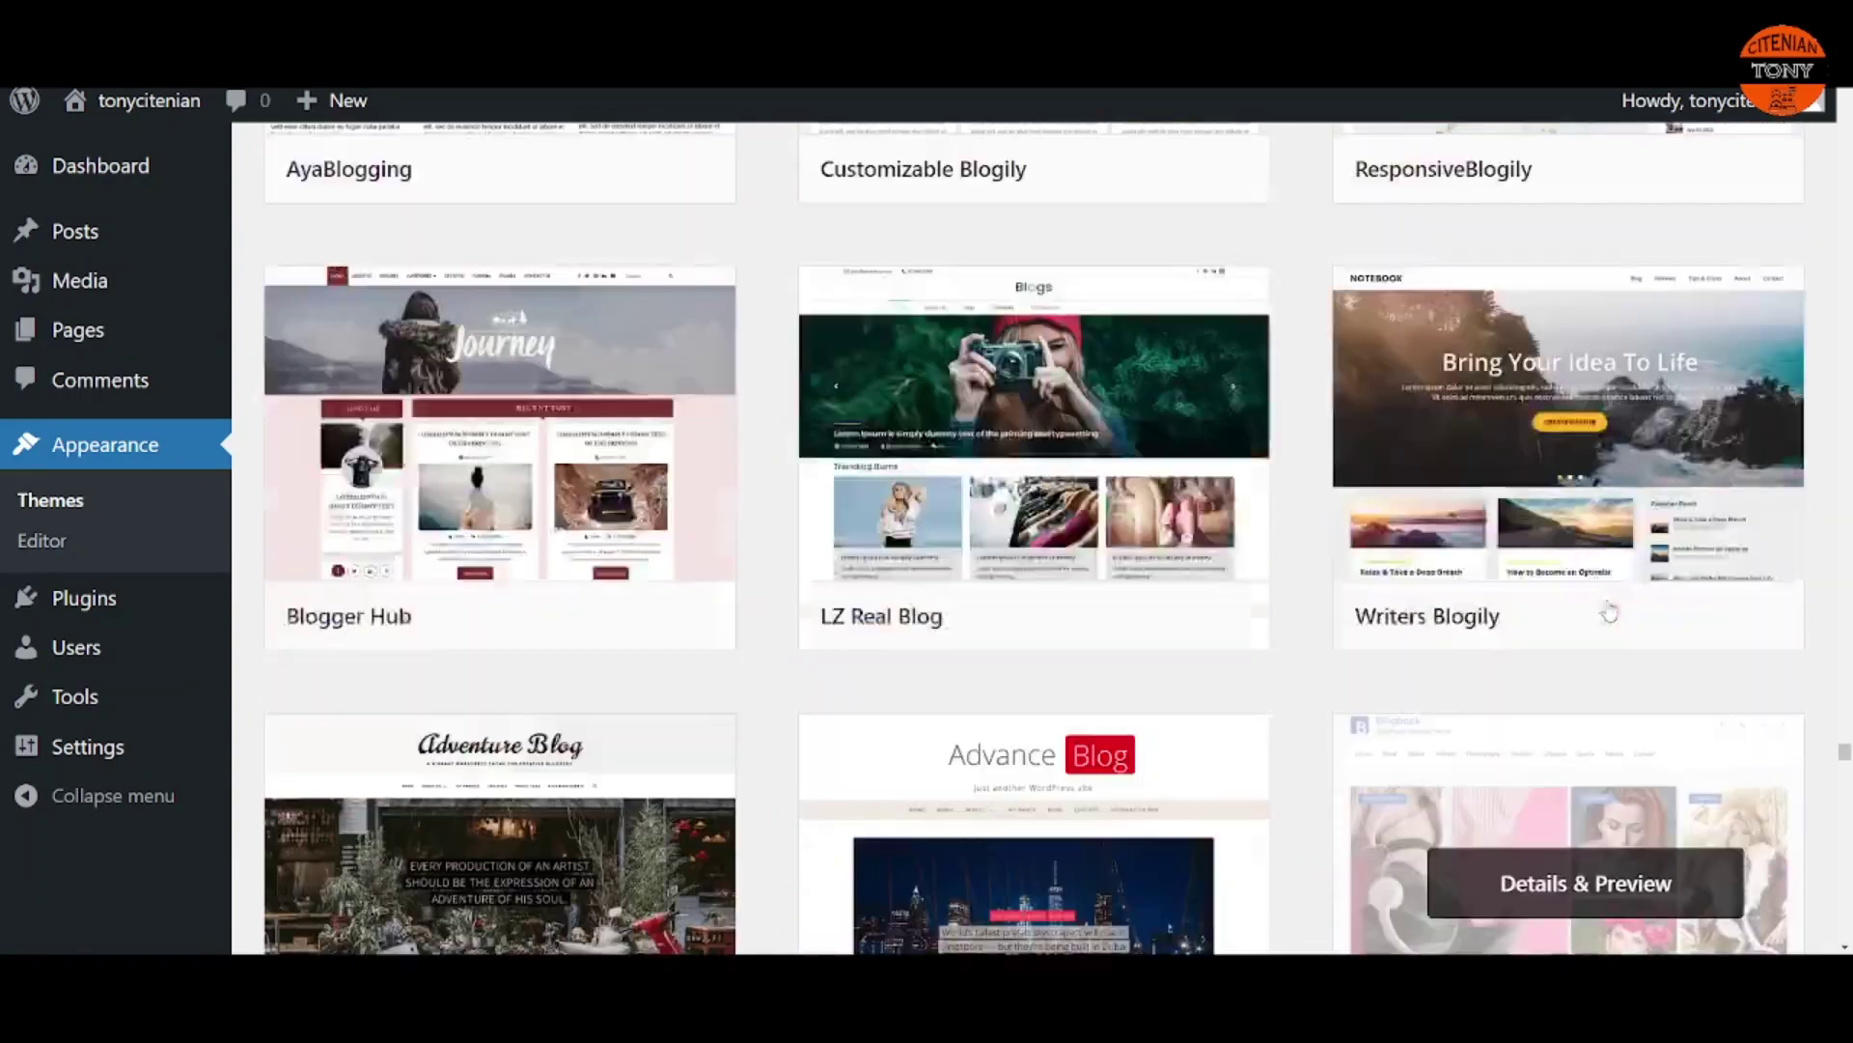
pyautogui.scroll(20, 1599, 593)
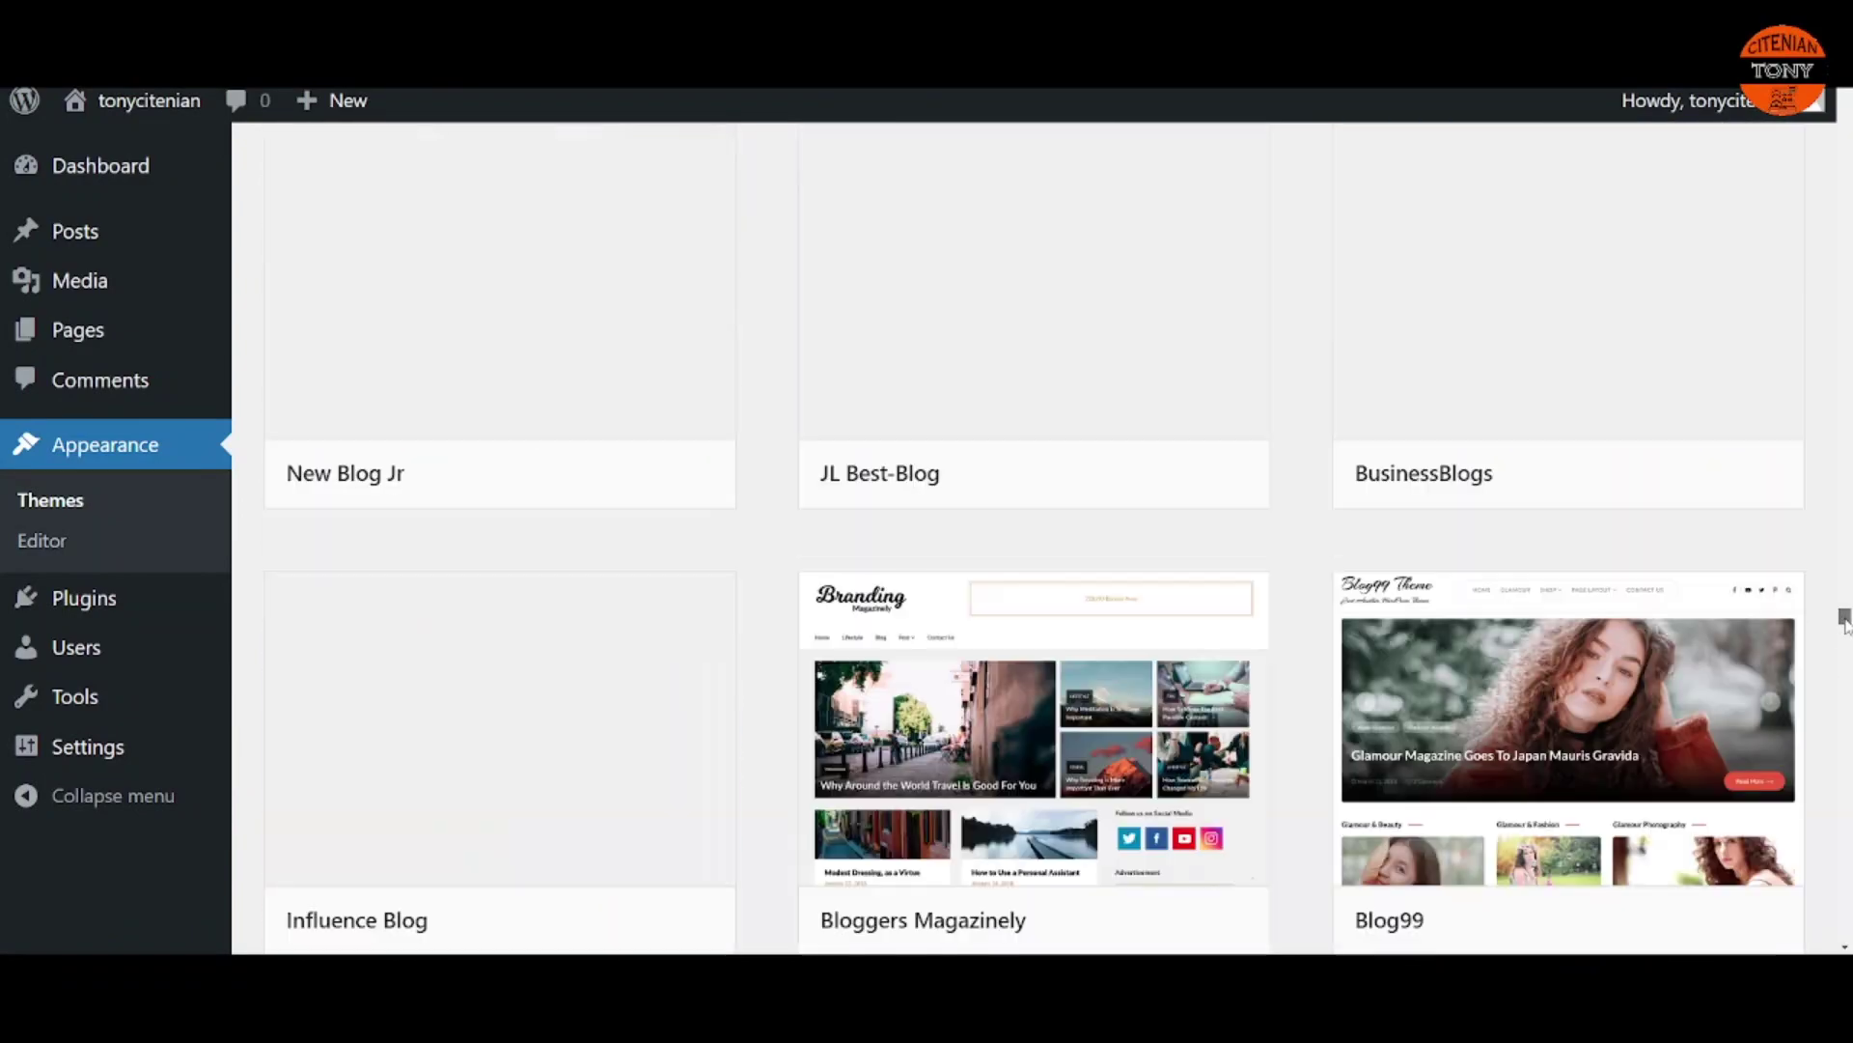
pyautogui.moveTo(1845, 619); pyautogui.dragTo(1845, 409)
pyautogui.scroll(10, 1134, 503)
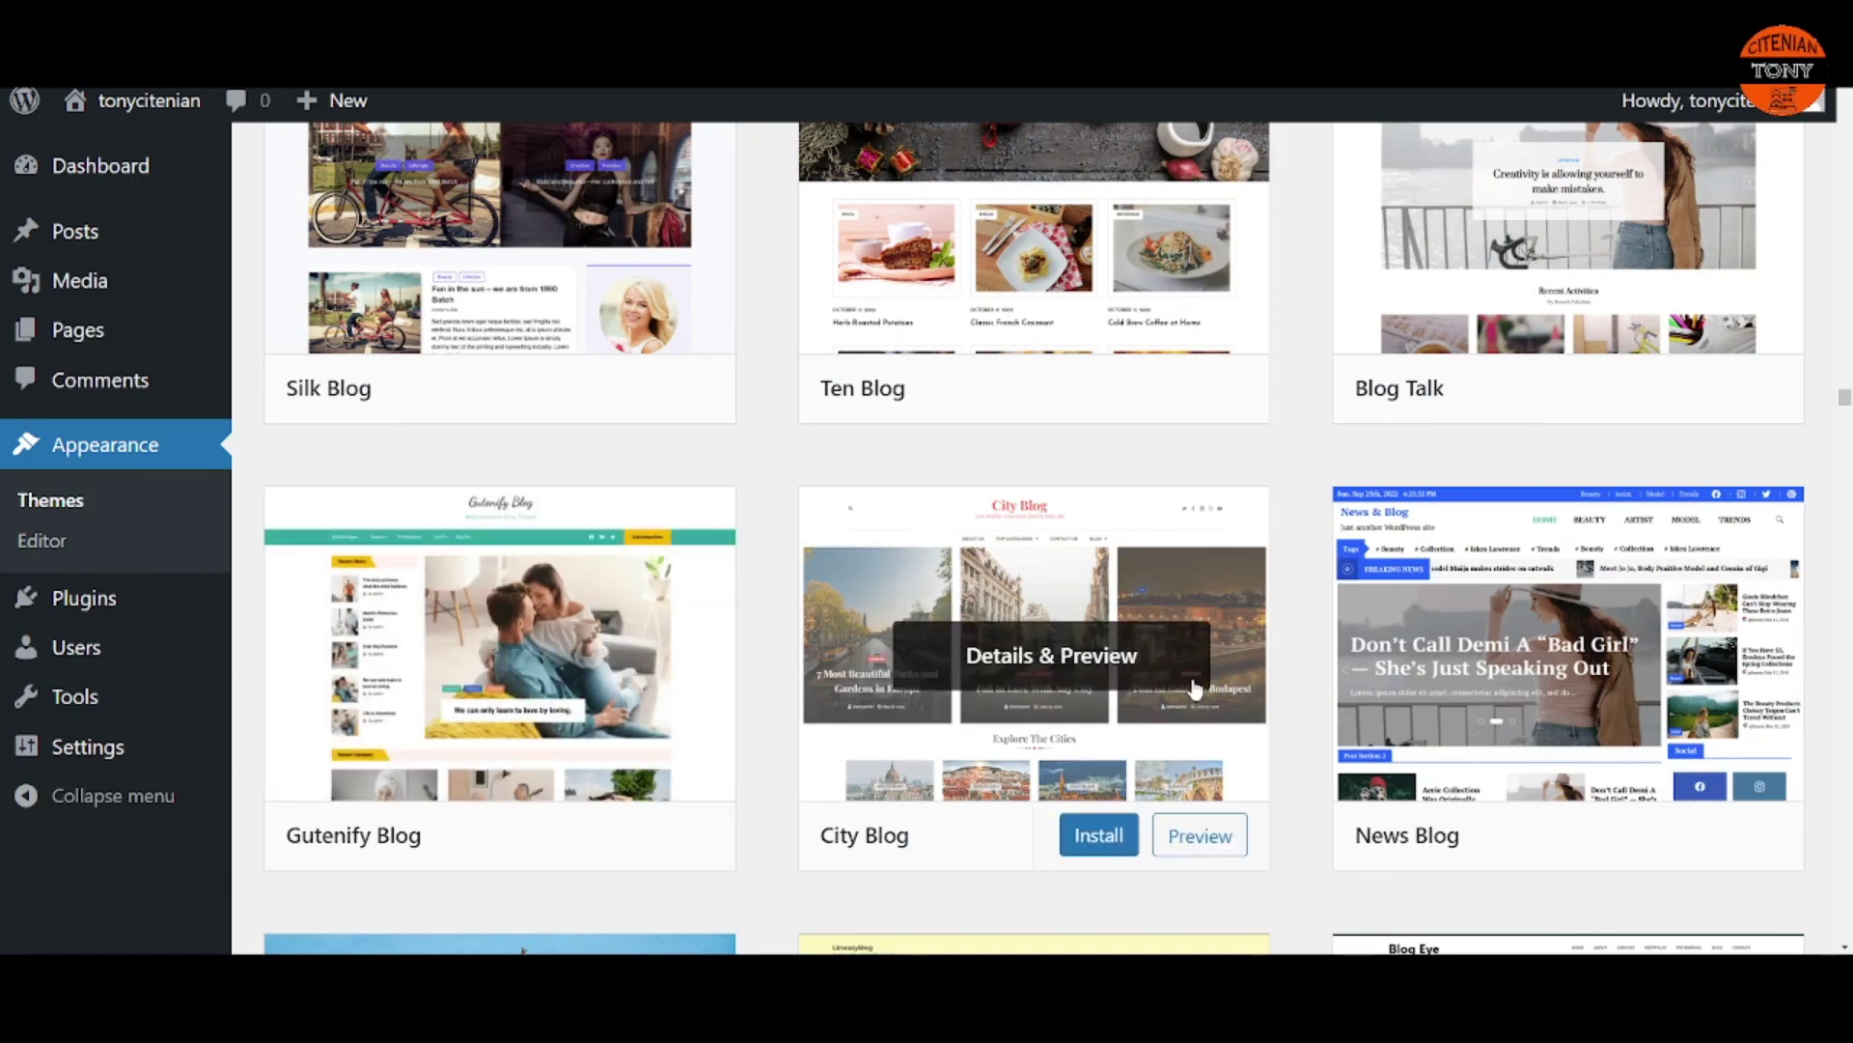
# Step: Go back through the blog theme results and install the ChromeBlog theme
pyautogui.scroll(15, 1195, 687)
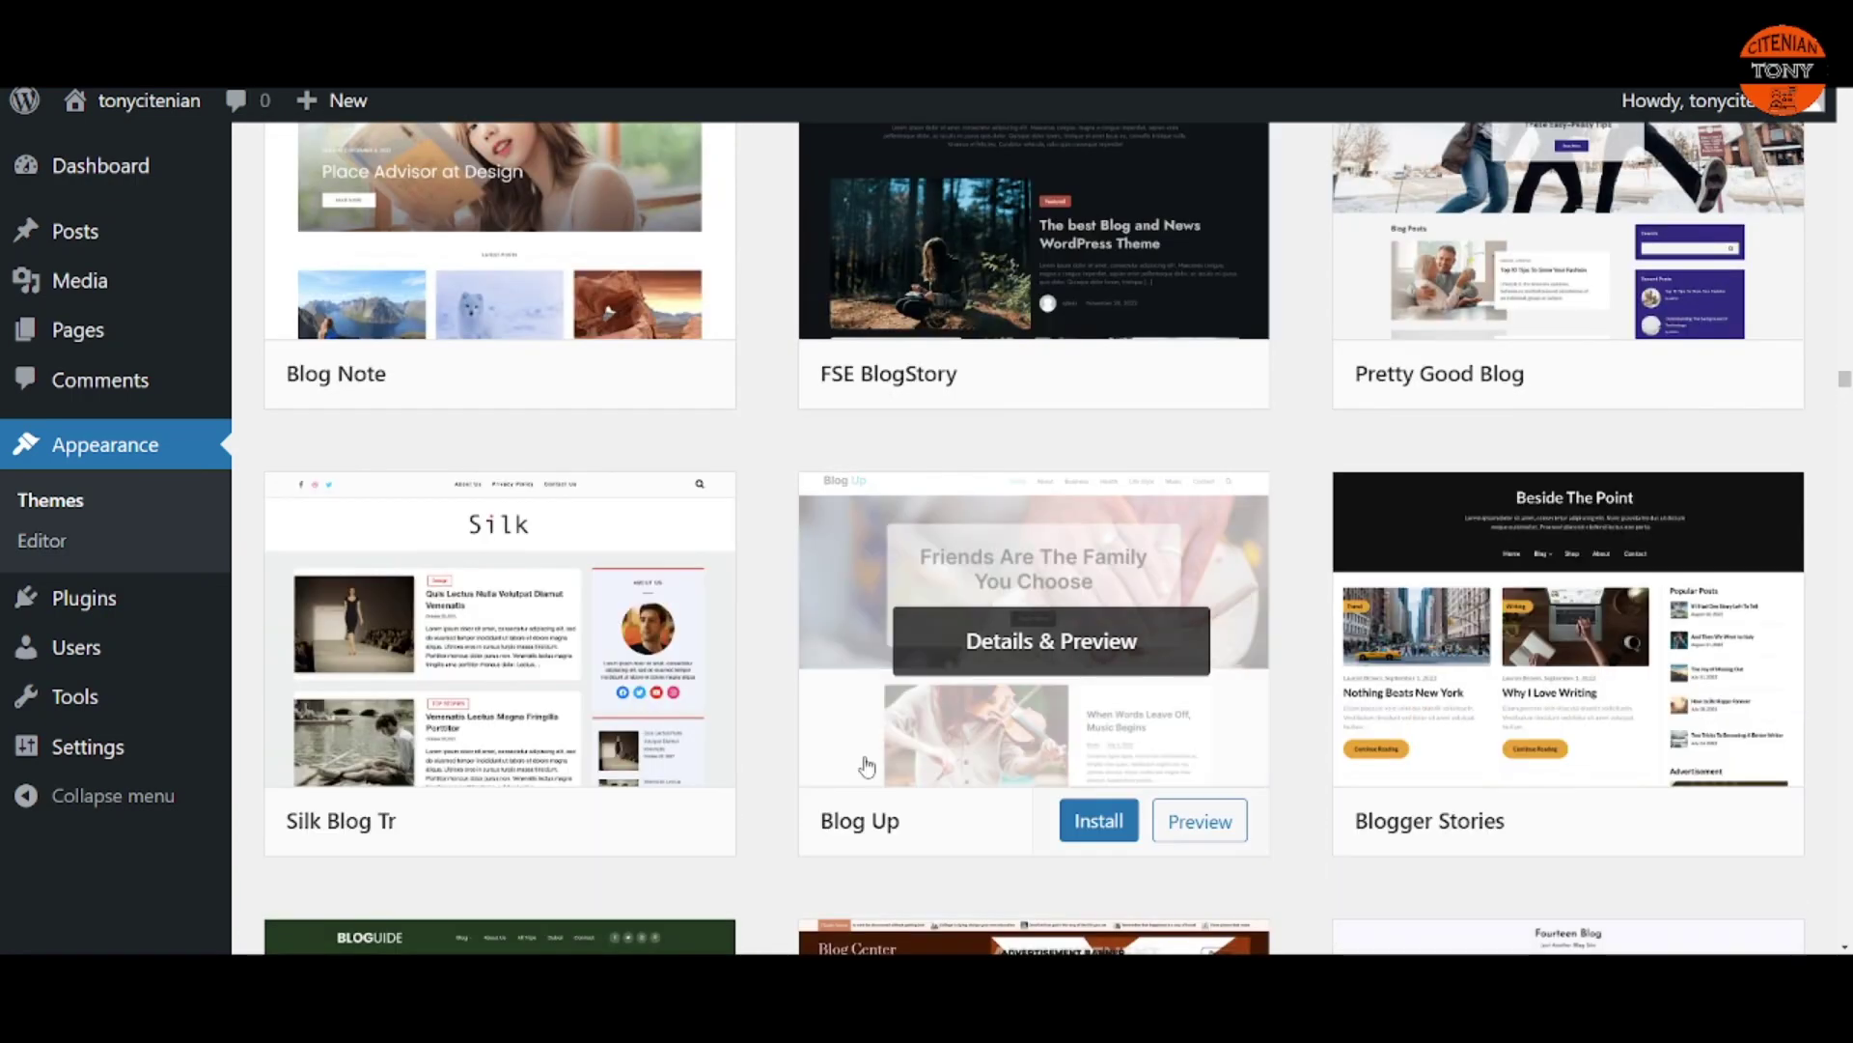
pyautogui.scroll(15, 866, 766)
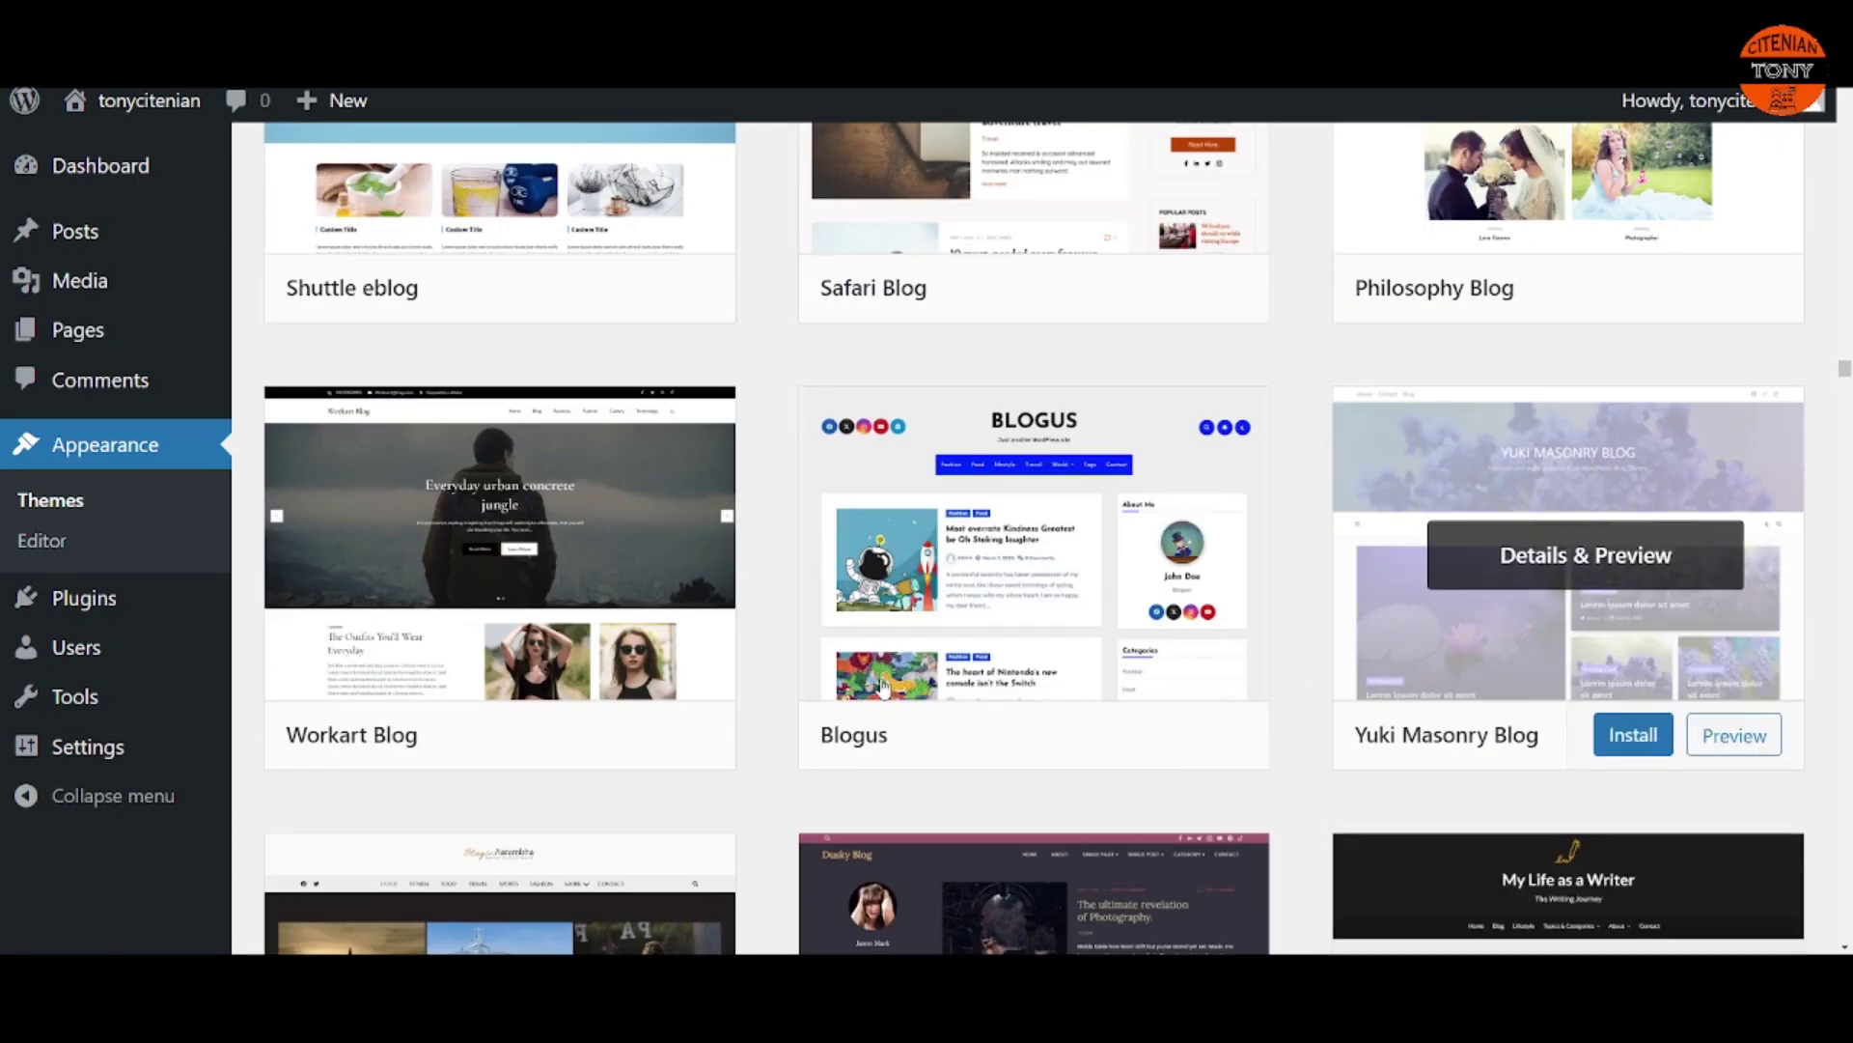
pyautogui.scroll(20, 883, 685)
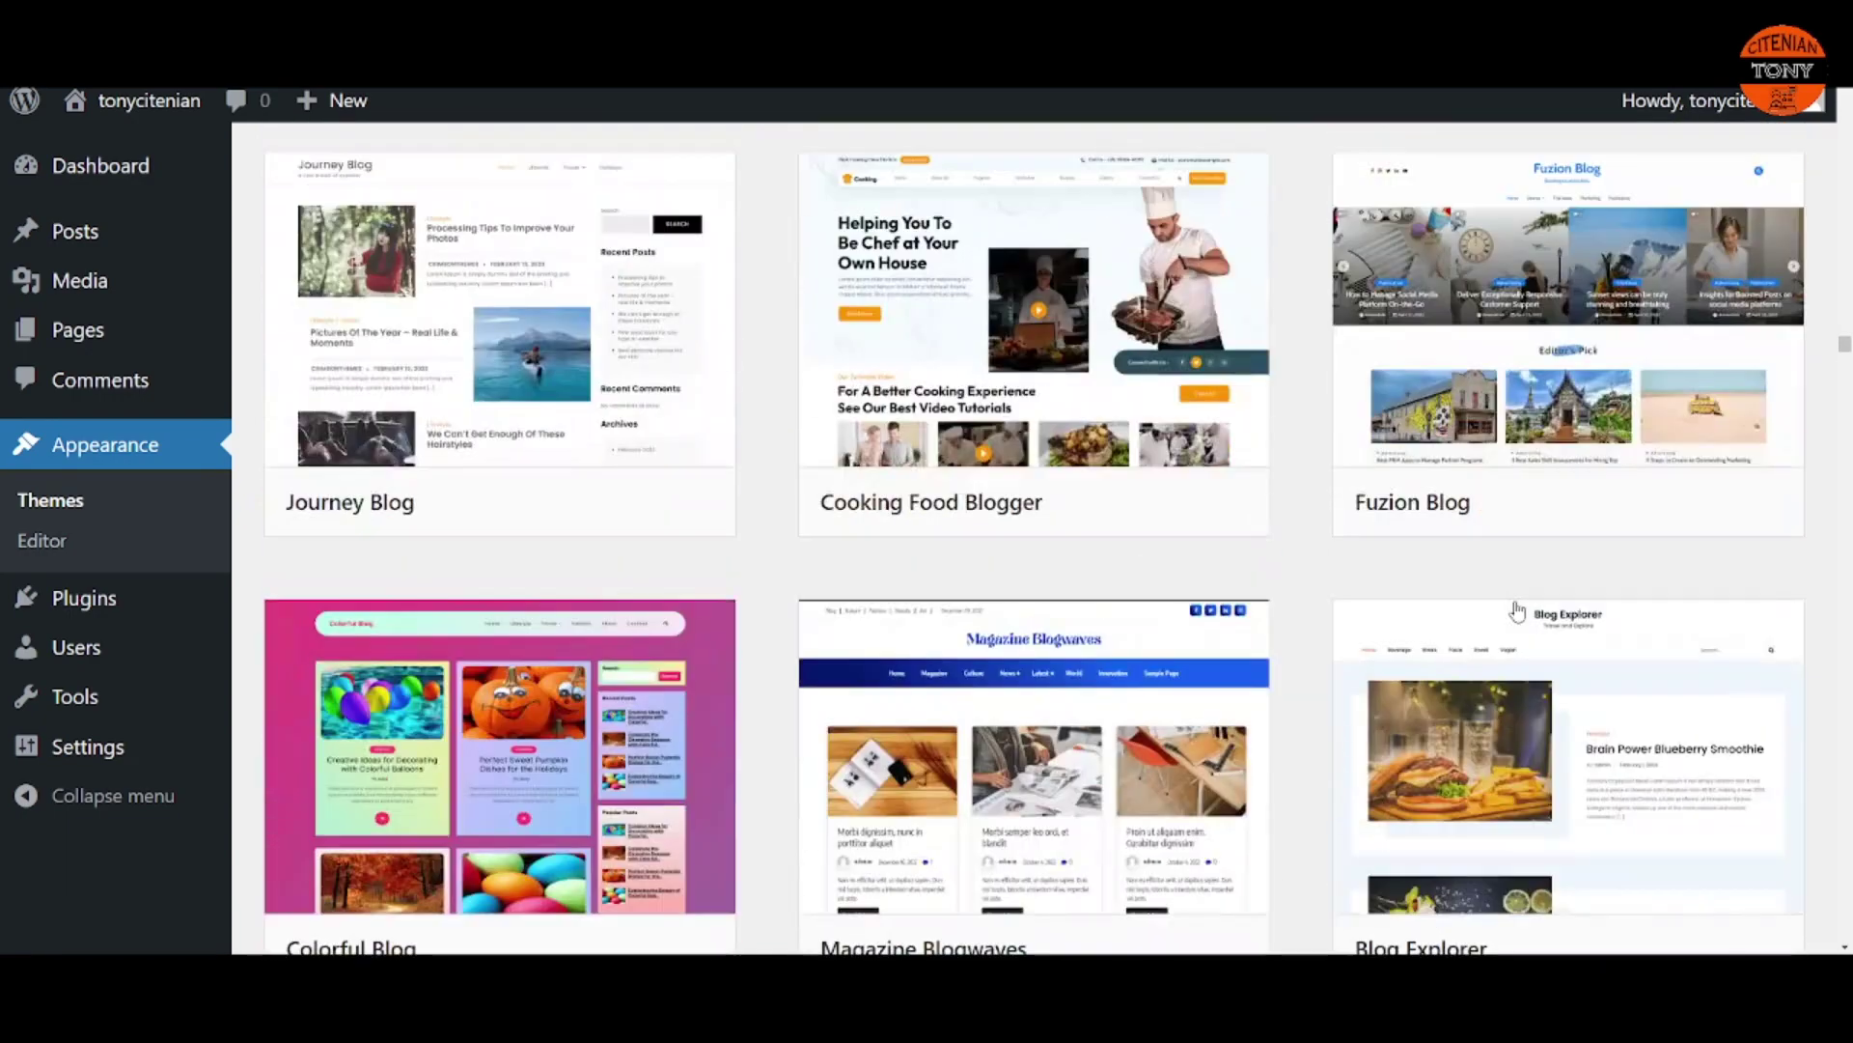
pyautogui.scroll(20, 1517, 610)
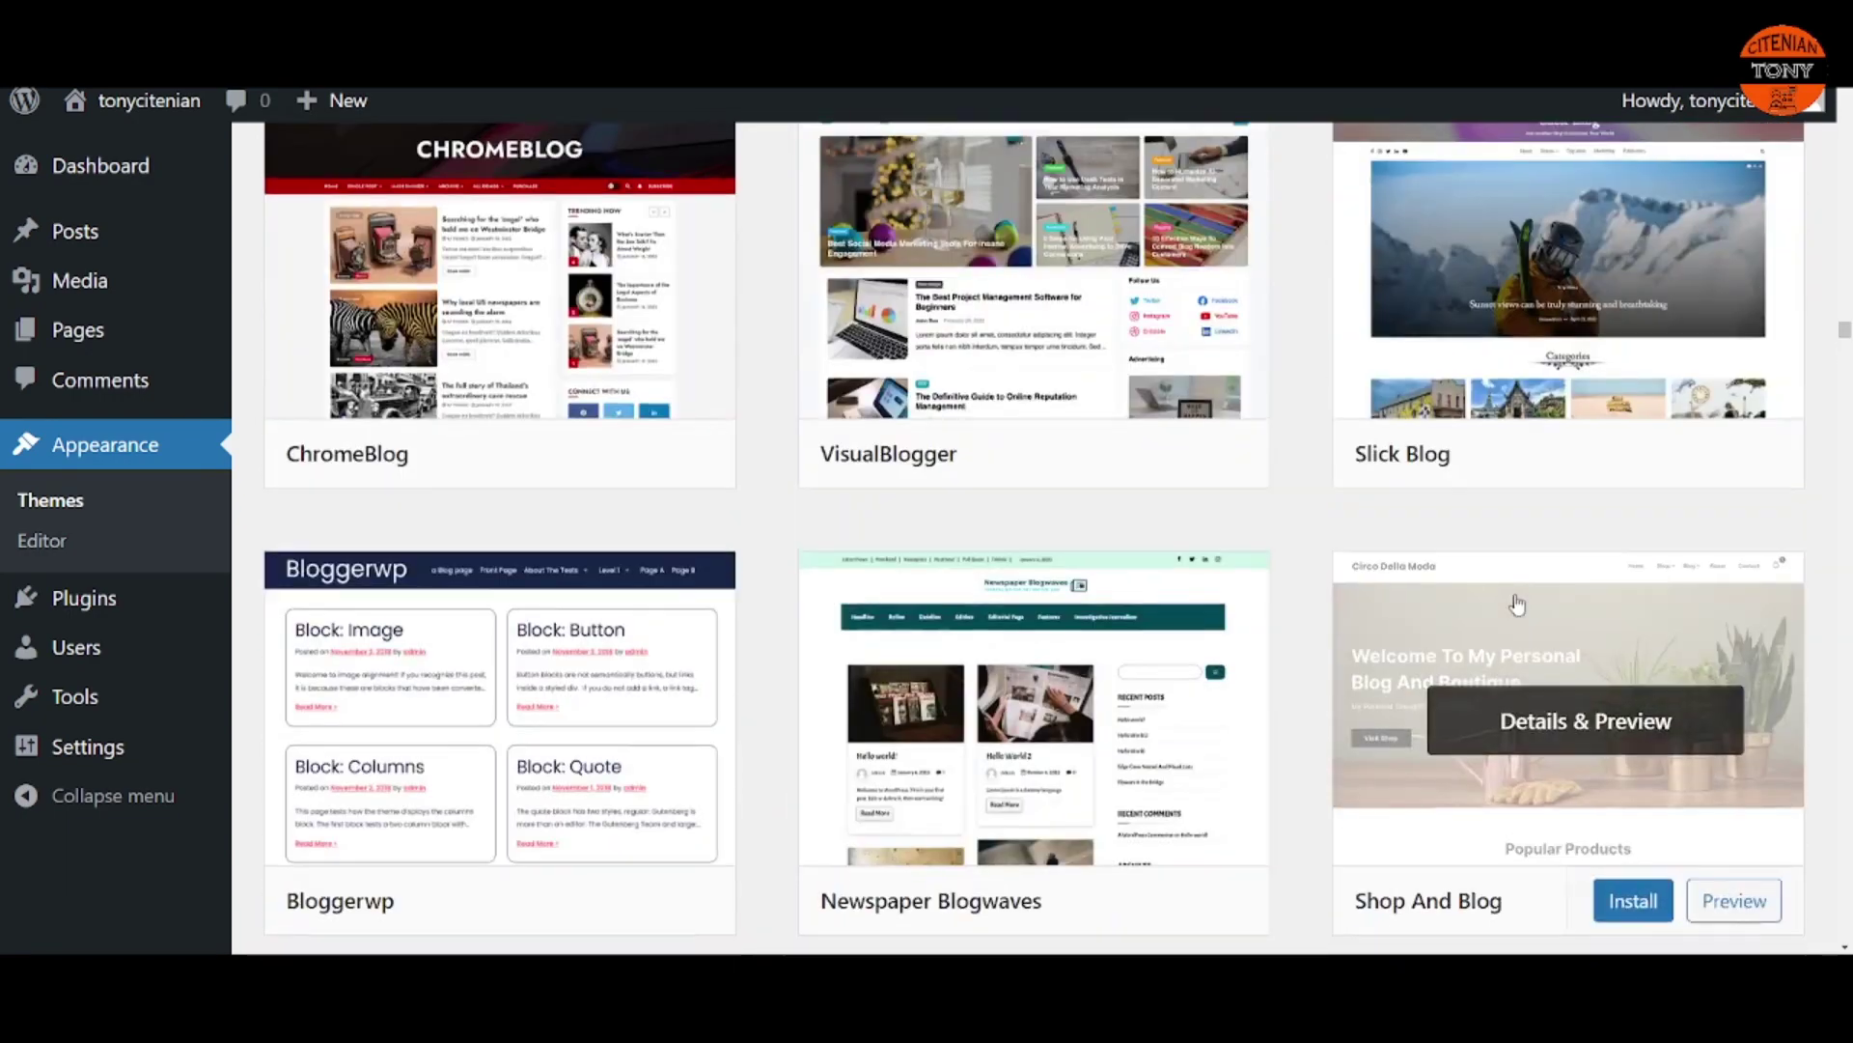
pyautogui.scroll(10, 1517, 605)
pyautogui.scroll(-5, 1517, 605)
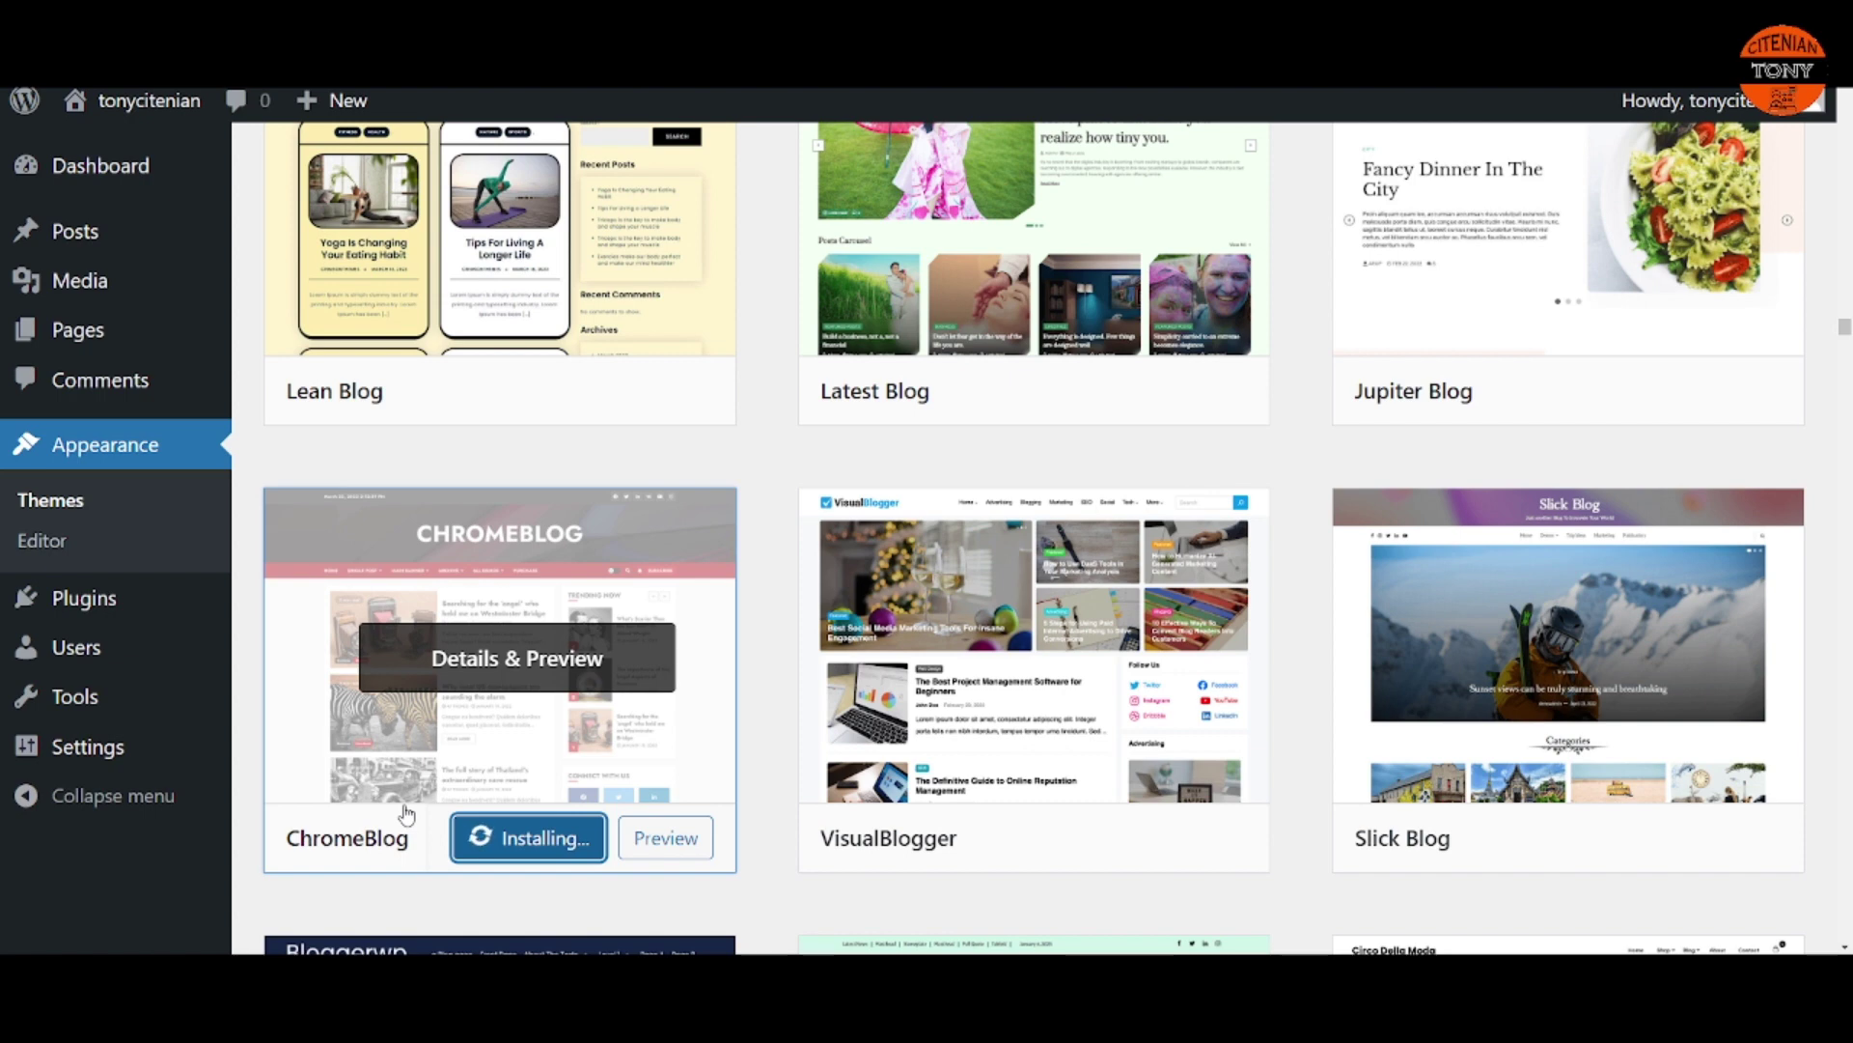
pyautogui.moveTo(836, 867)
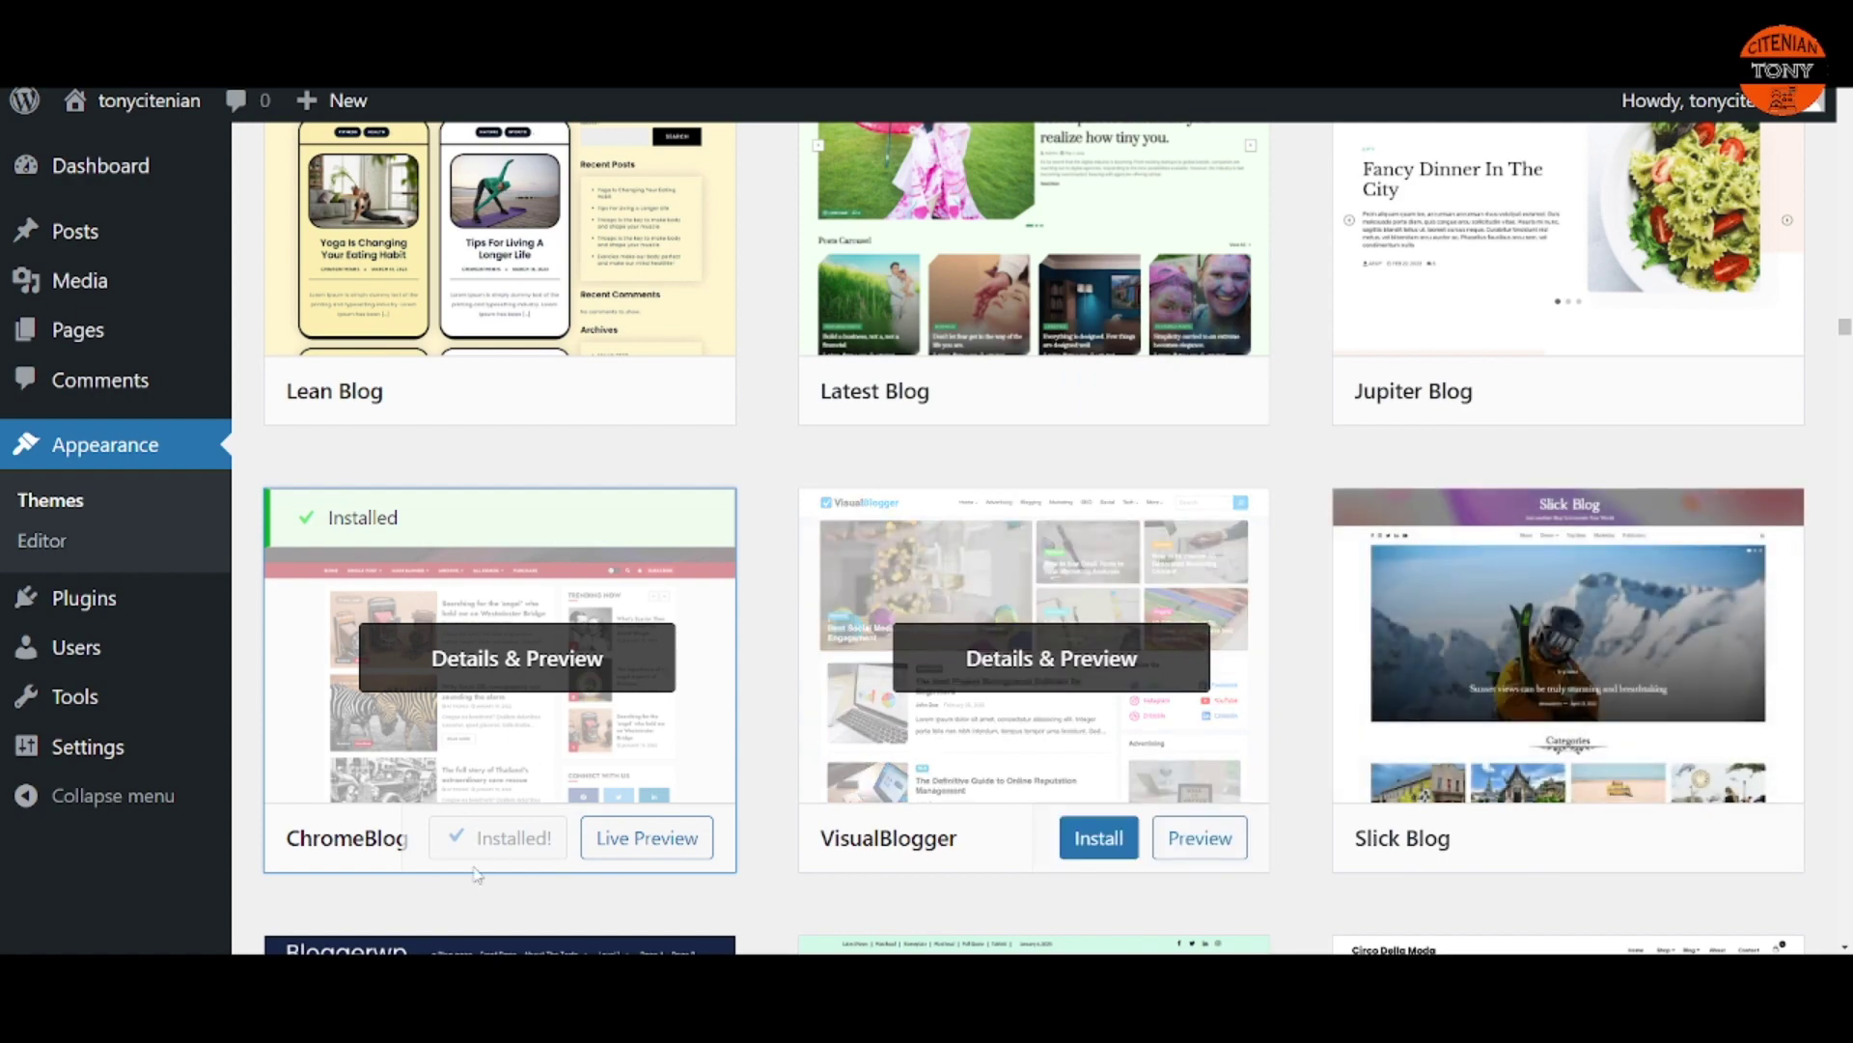
# Step: Return to the installed Themes page and activate the ChromeBlog theme
pyautogui.scroll(3, 792, 567)
pyautogui.scroll(8, 792, 566)
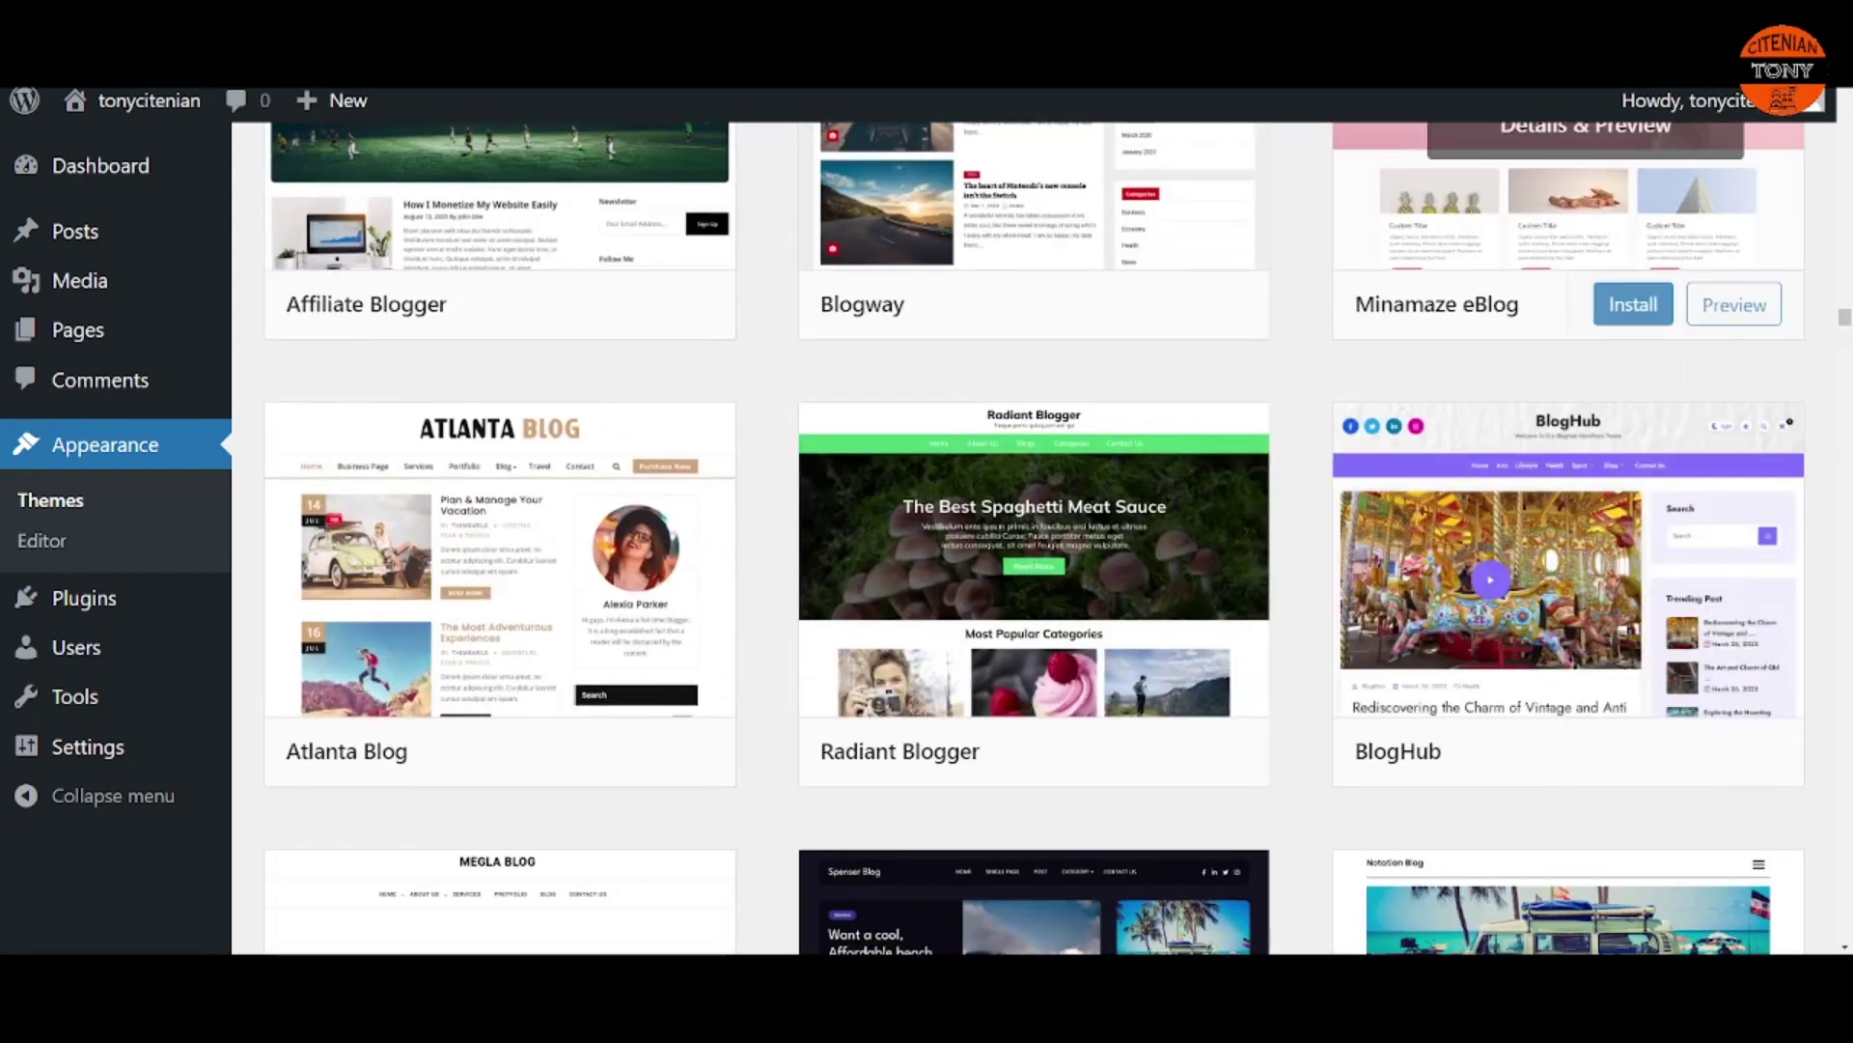
pyautogui.moveTo(1845, 323); pyautogui.dragTo(1845, 100)
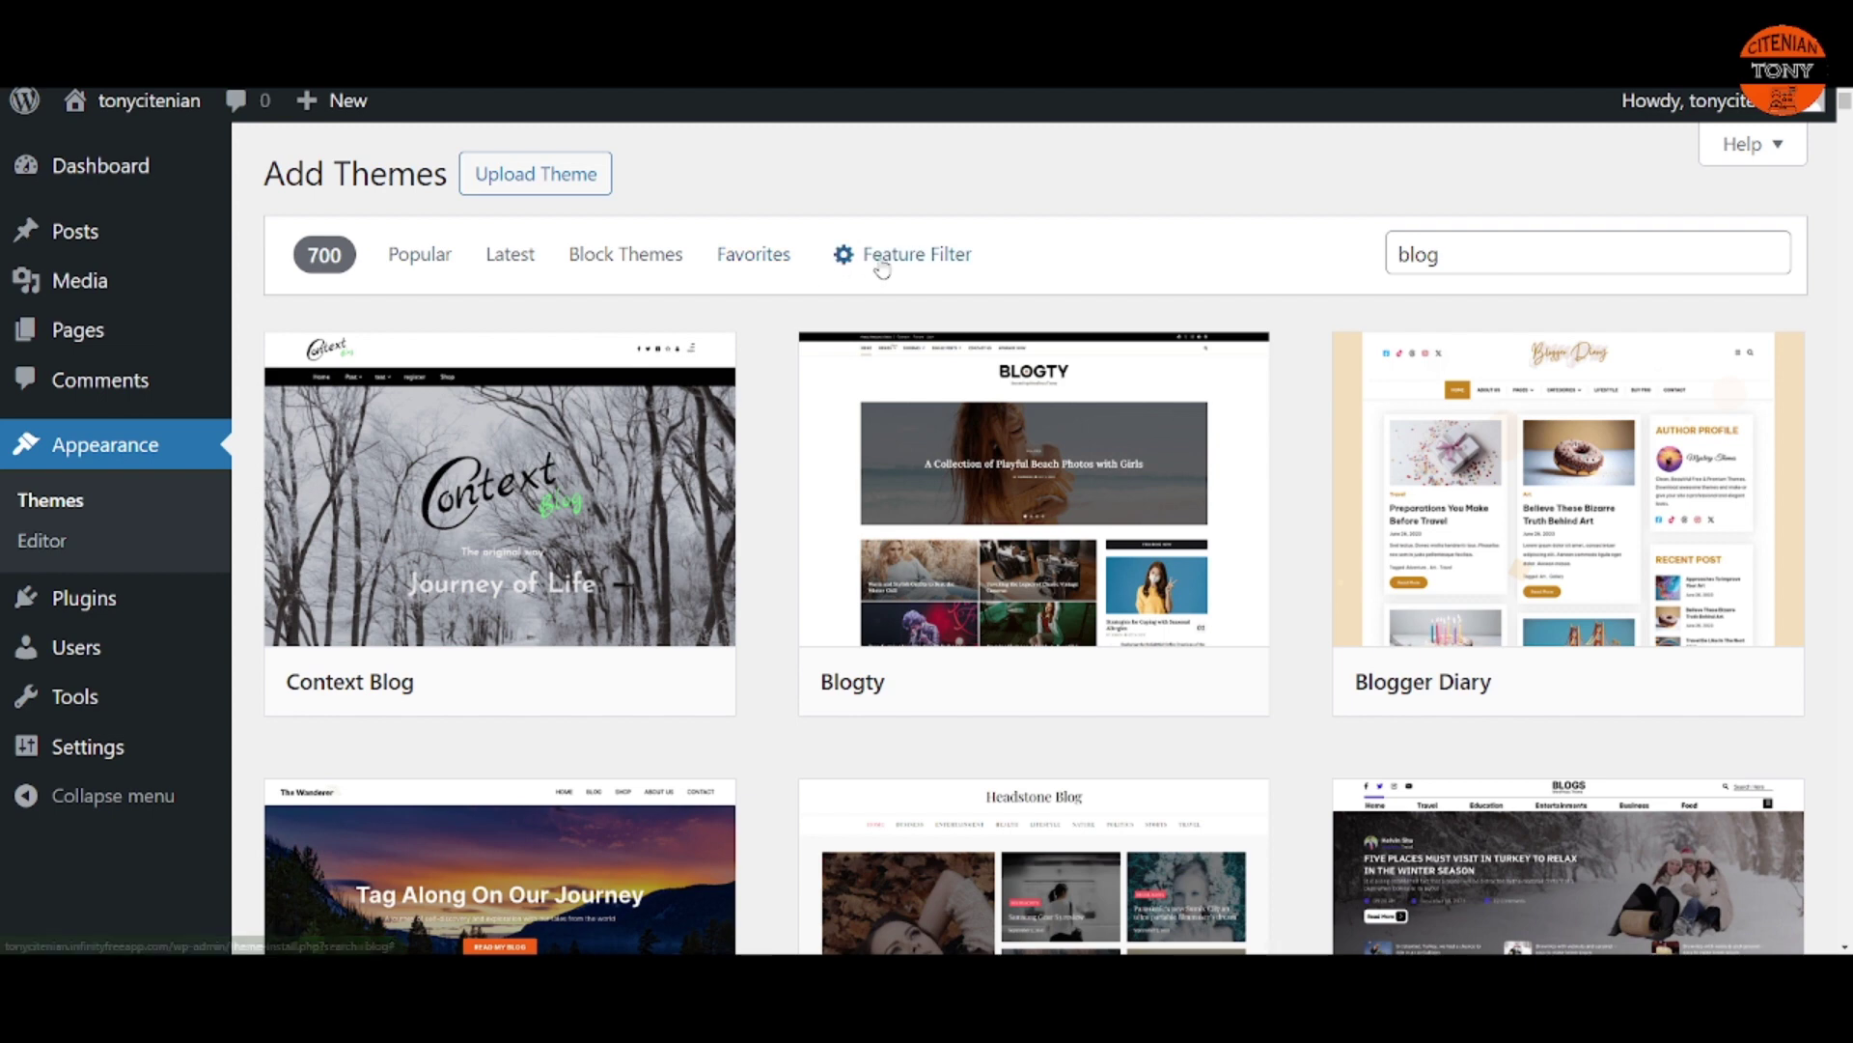
pyautogui.click(79, 507)
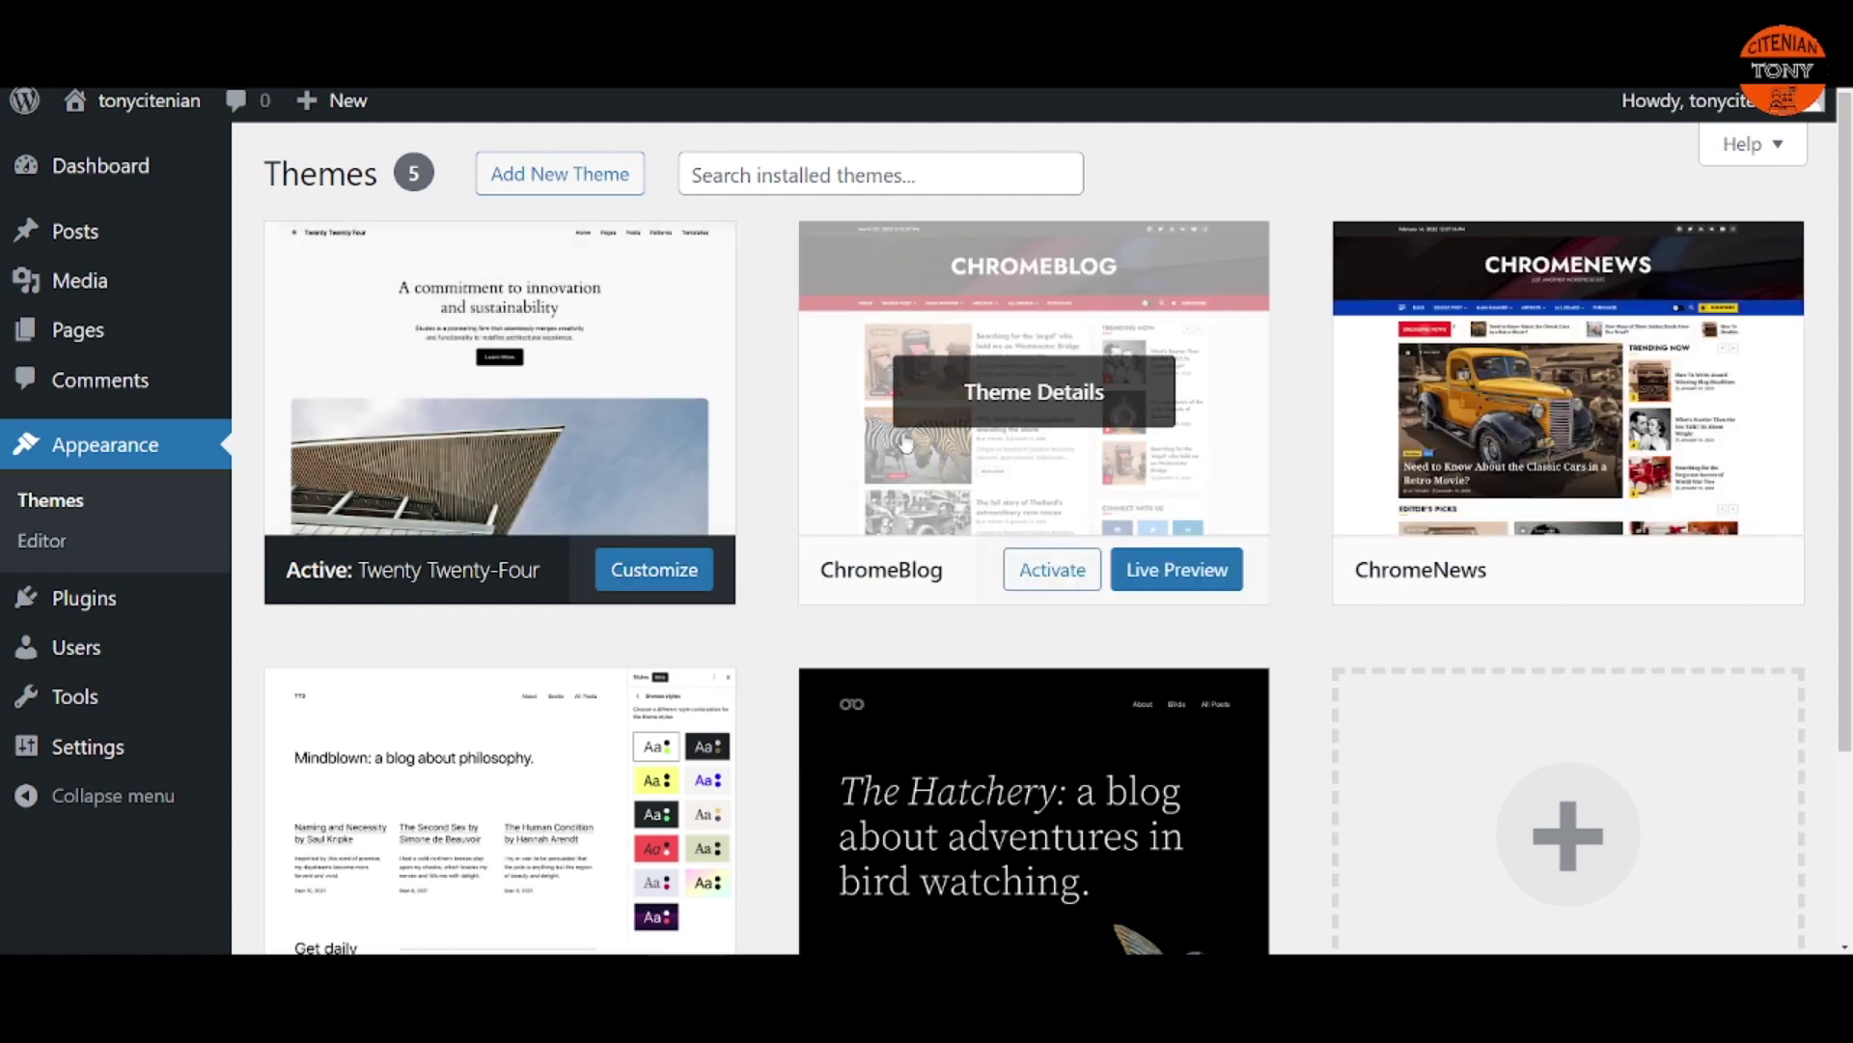
pyautogui.scroll(-2, 1066, 417)
pyautogui.scroll(2, 1066, 417)
pyautogui.click(1053, 571)
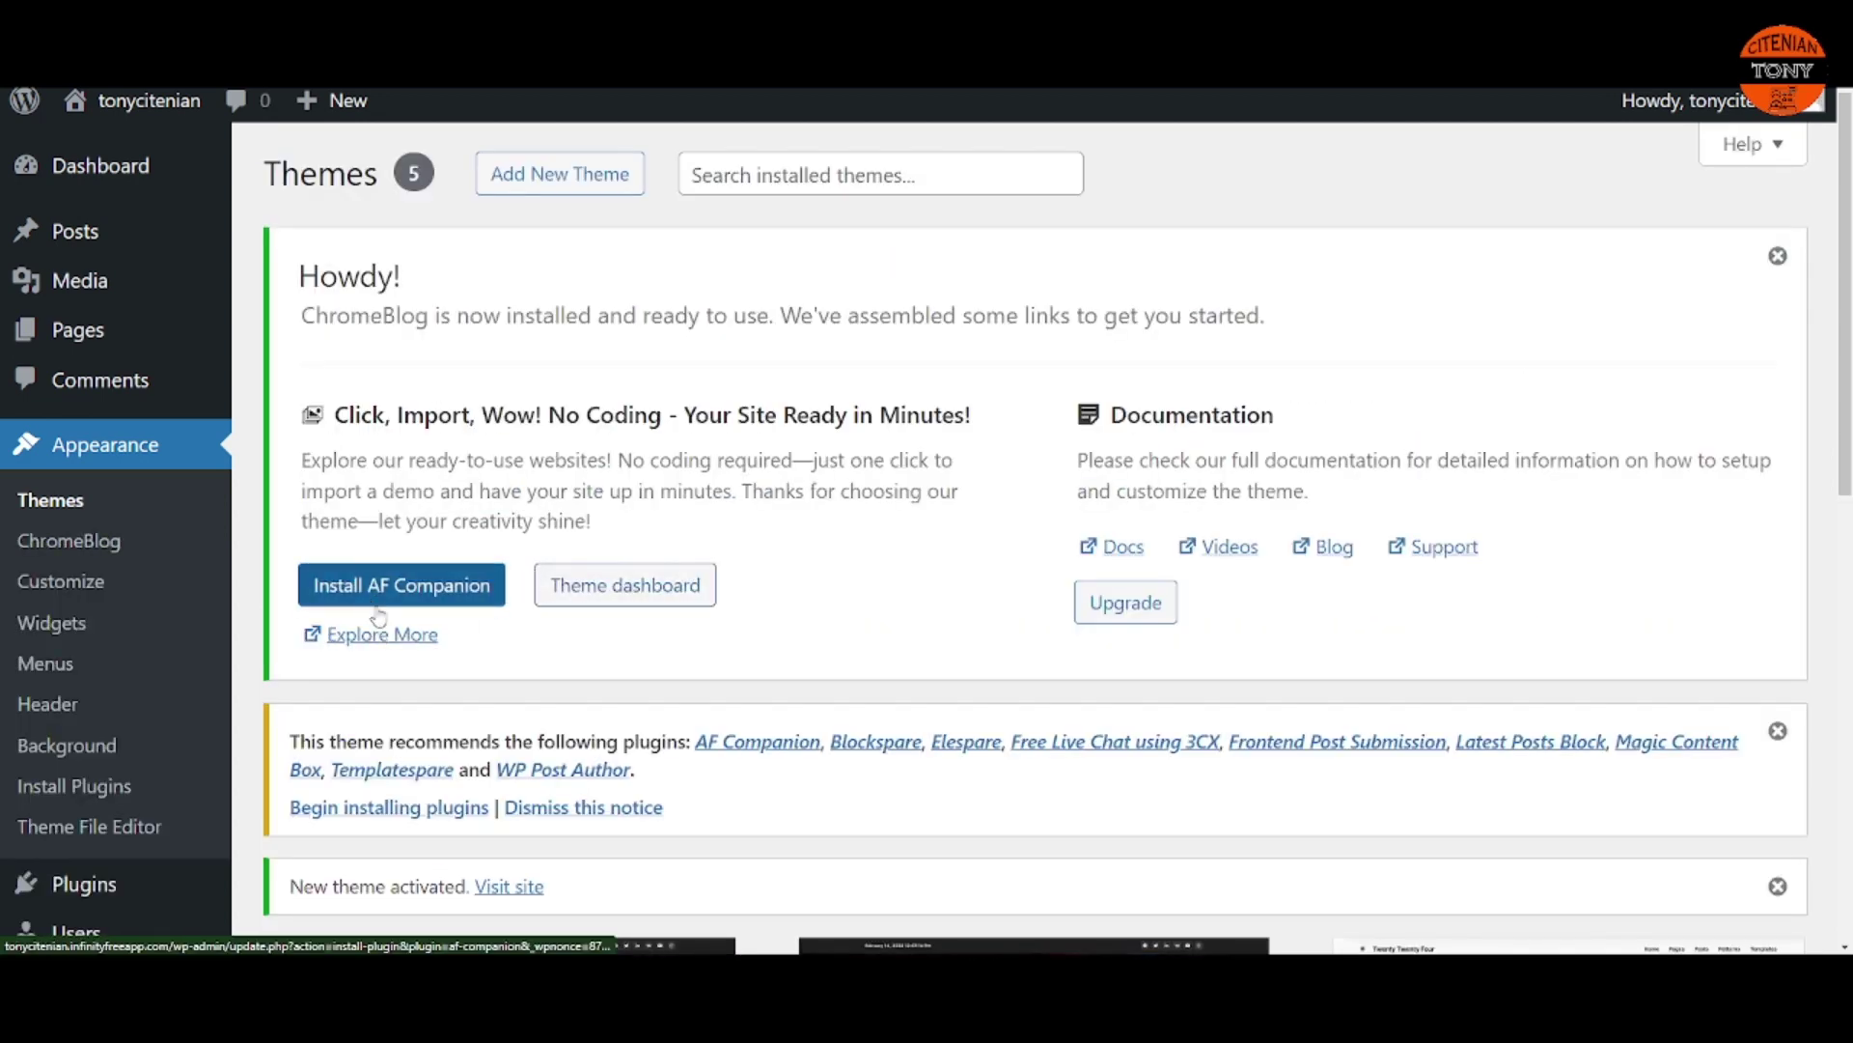
# Step: Open the ChromeBlog theme for customizing and review the site's new look and the available customization options
pyautogui.scroll(-6, 528, 649)
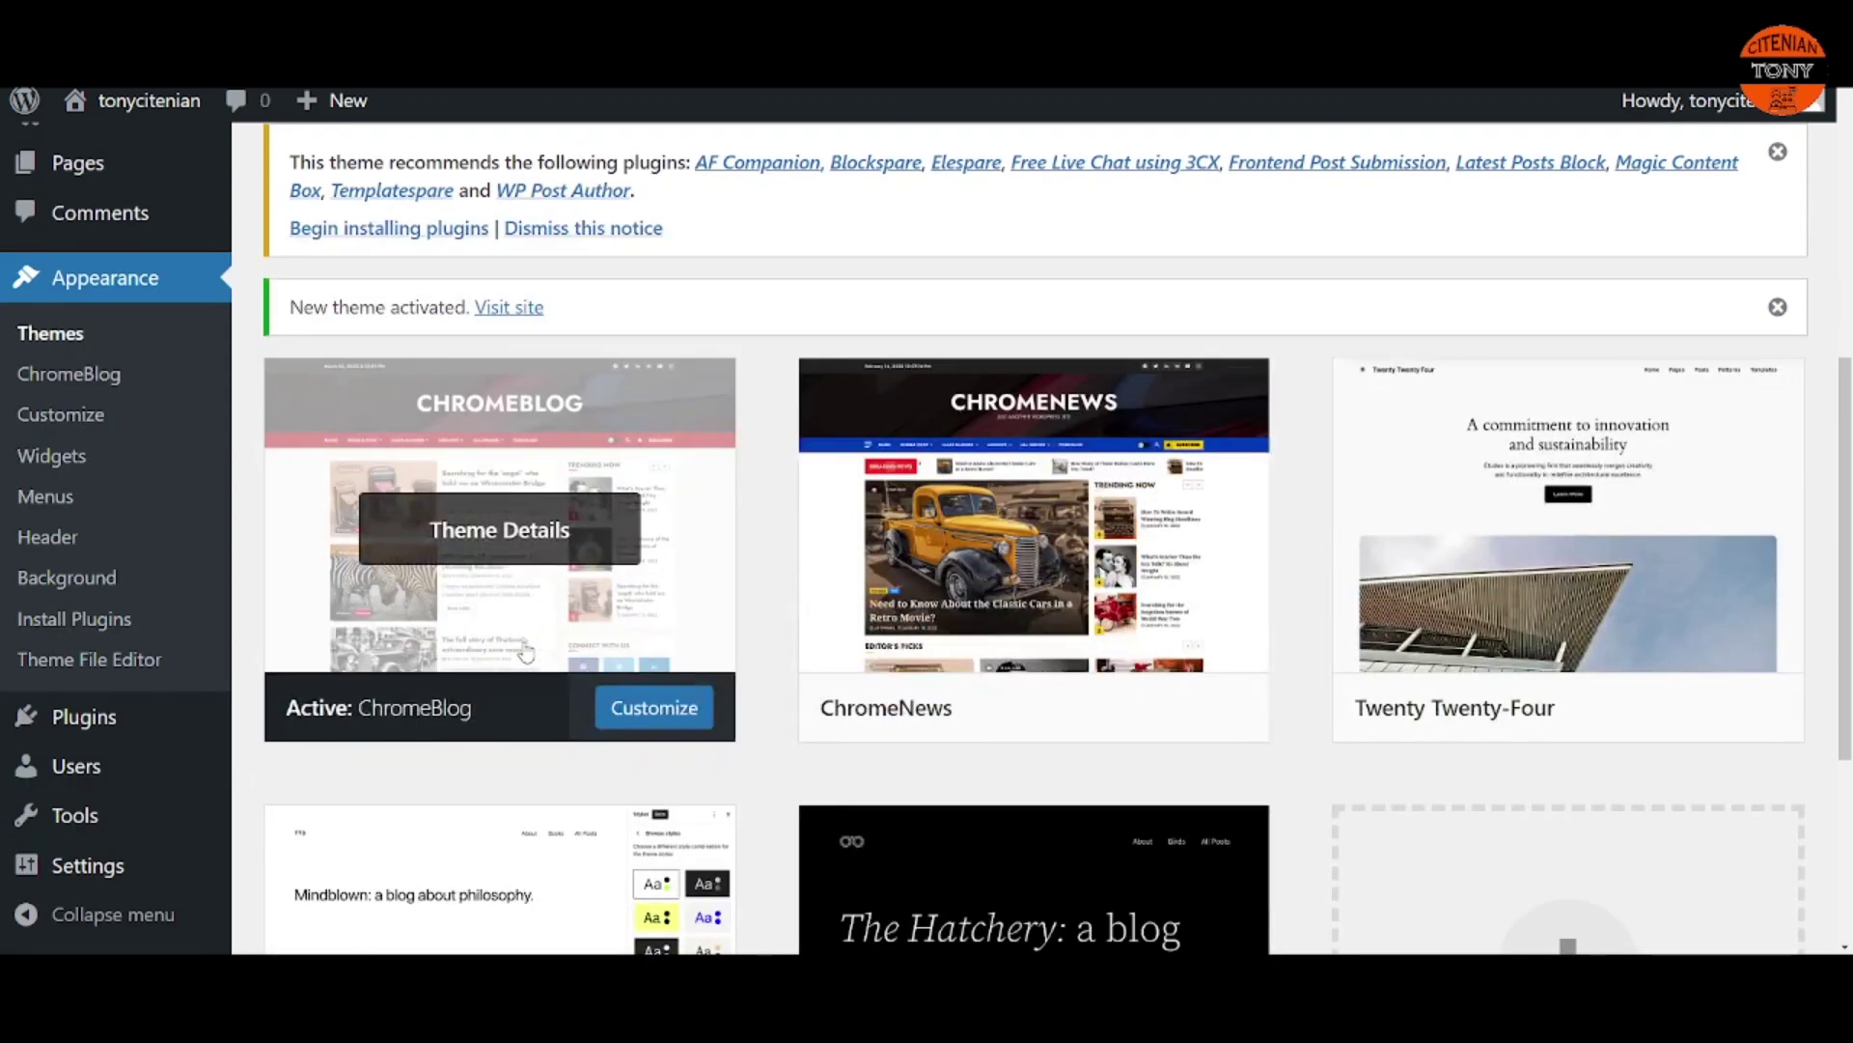
pyautogui.click(673, 719)
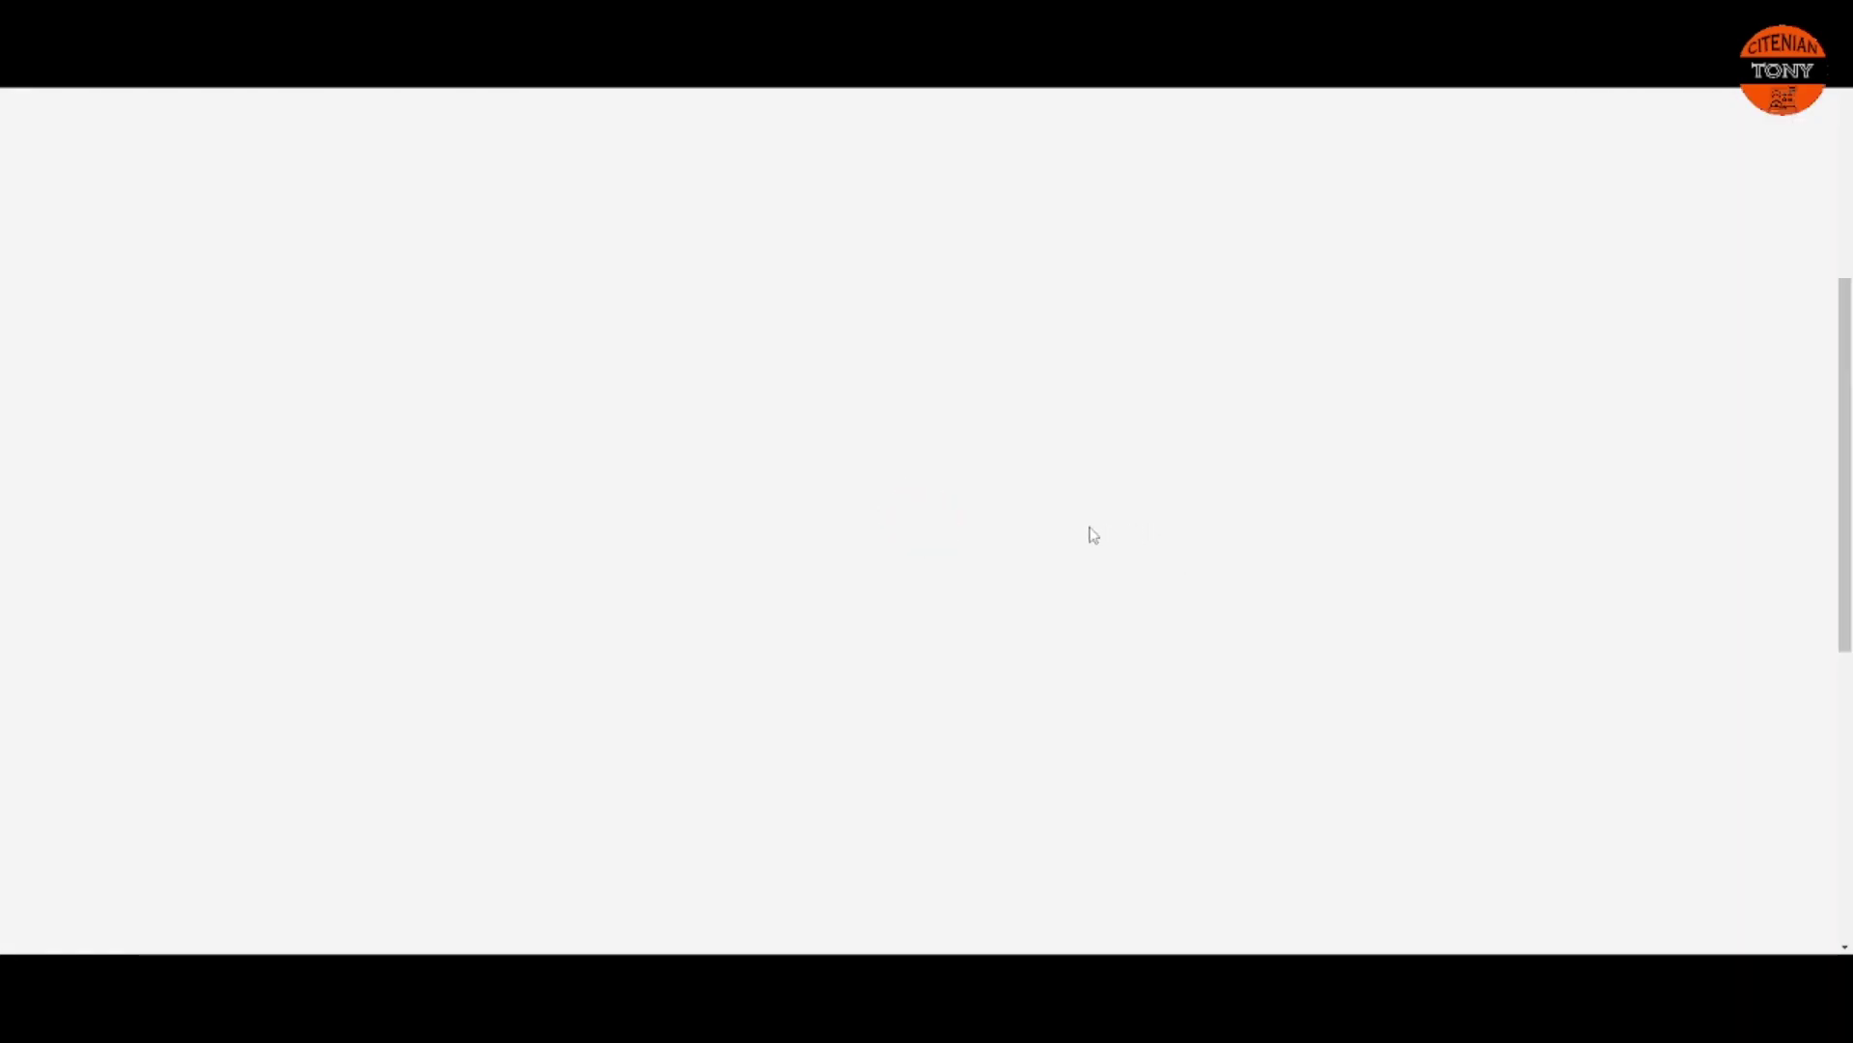
pyautogui.scroll(4, 919, 685)
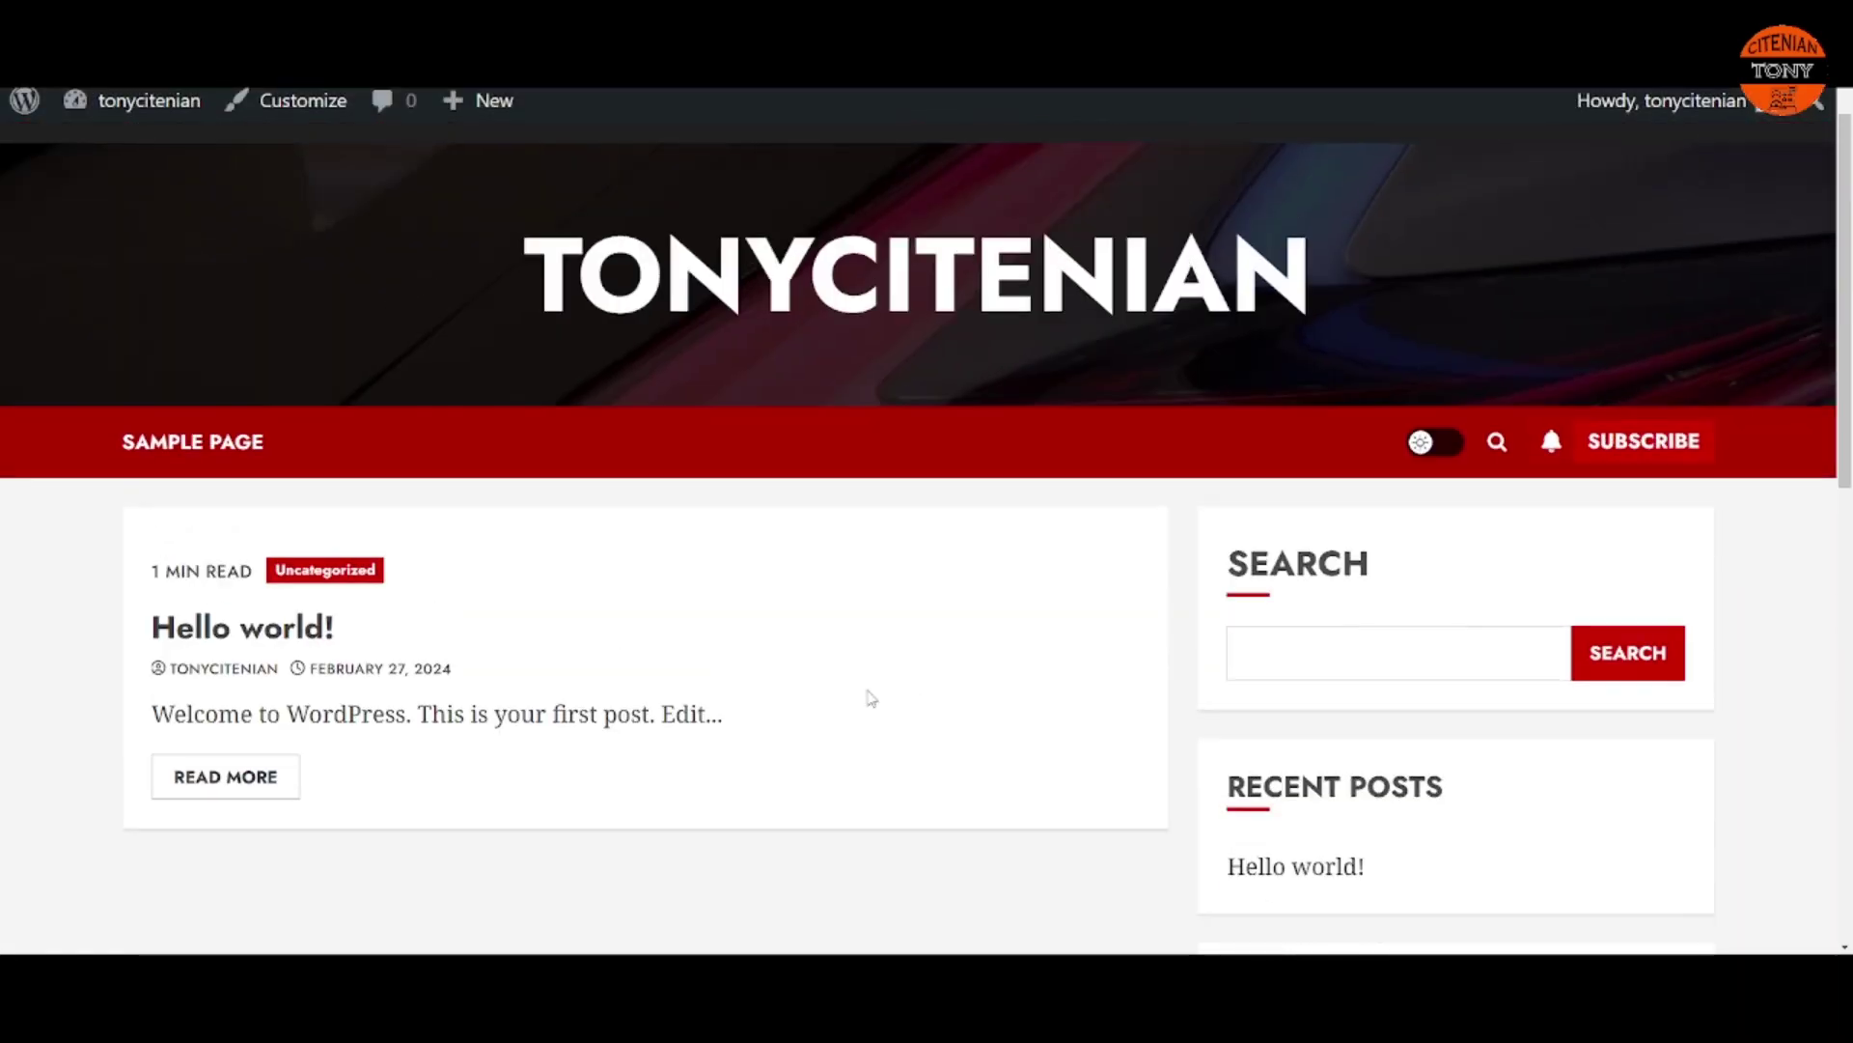
pyautogui.scroll(1, 790, 678)
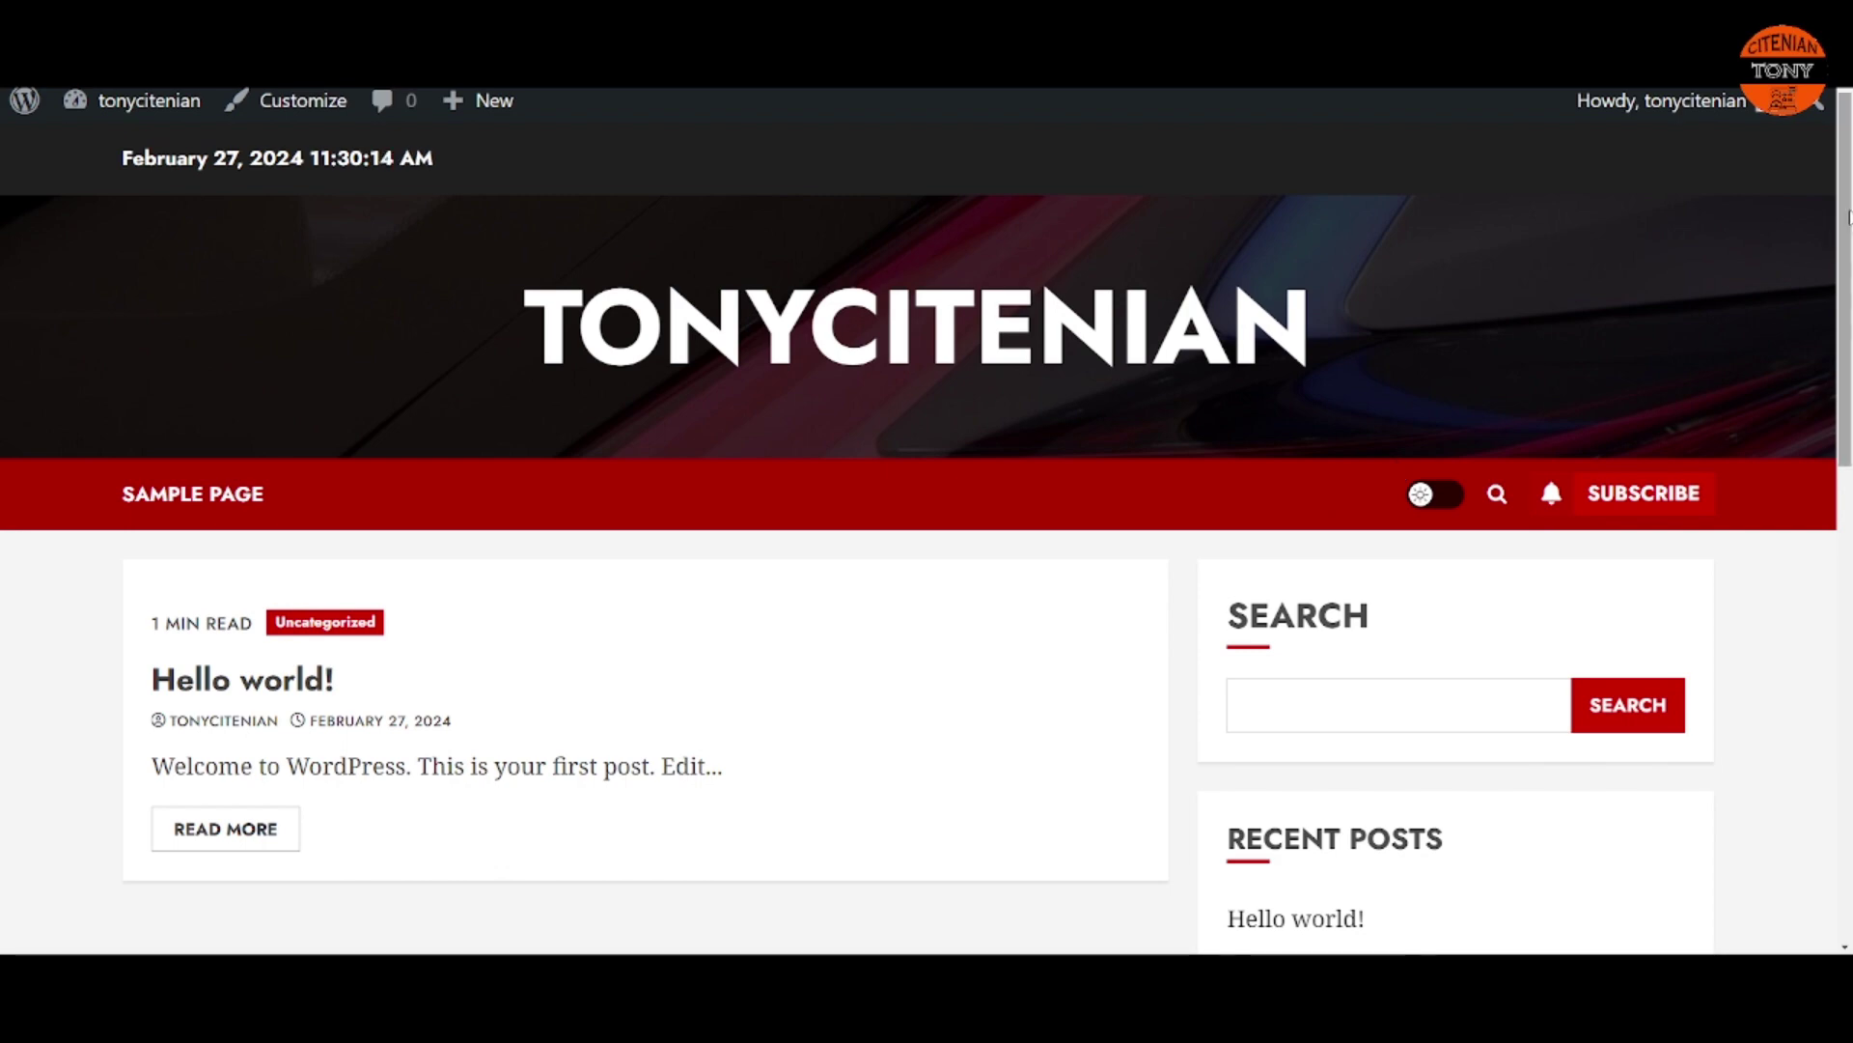
pyautogui.moveTo(1849, 266); pyautogui.dragTo(1782, 180)
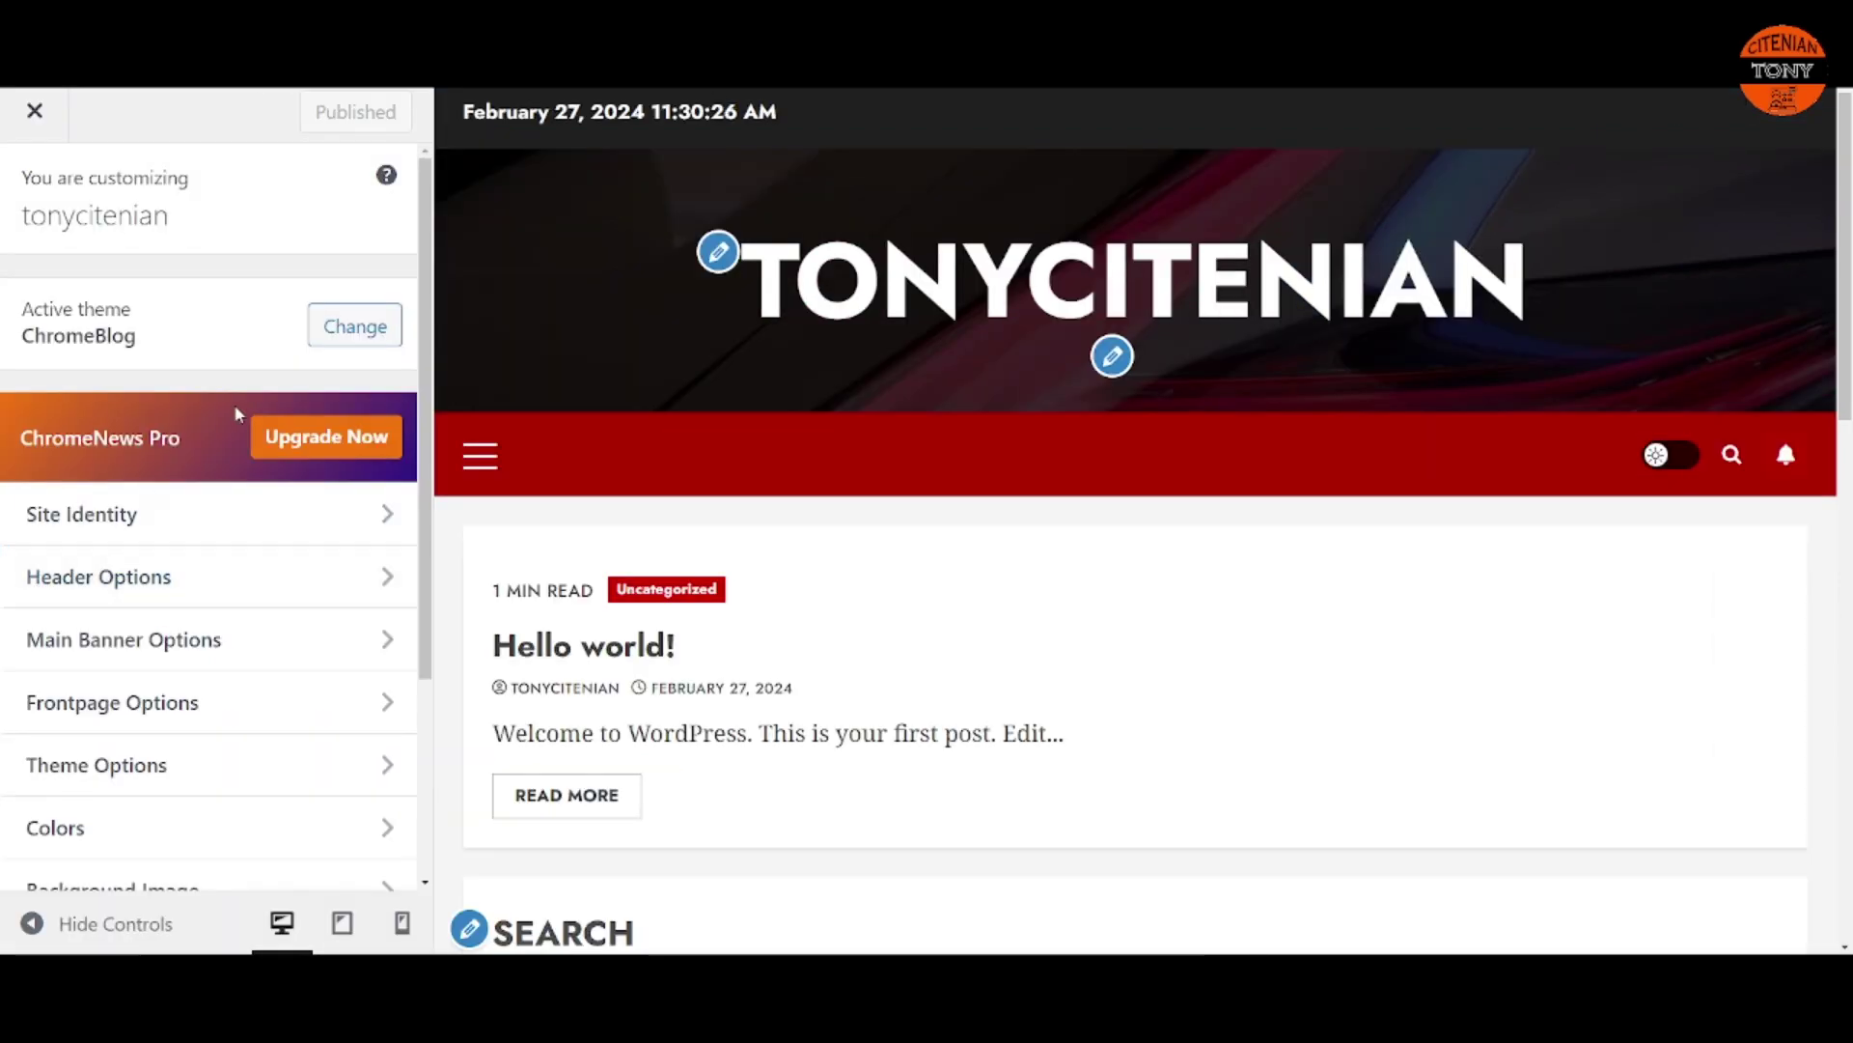
pyautogui.scroll(-3, 290, 662)
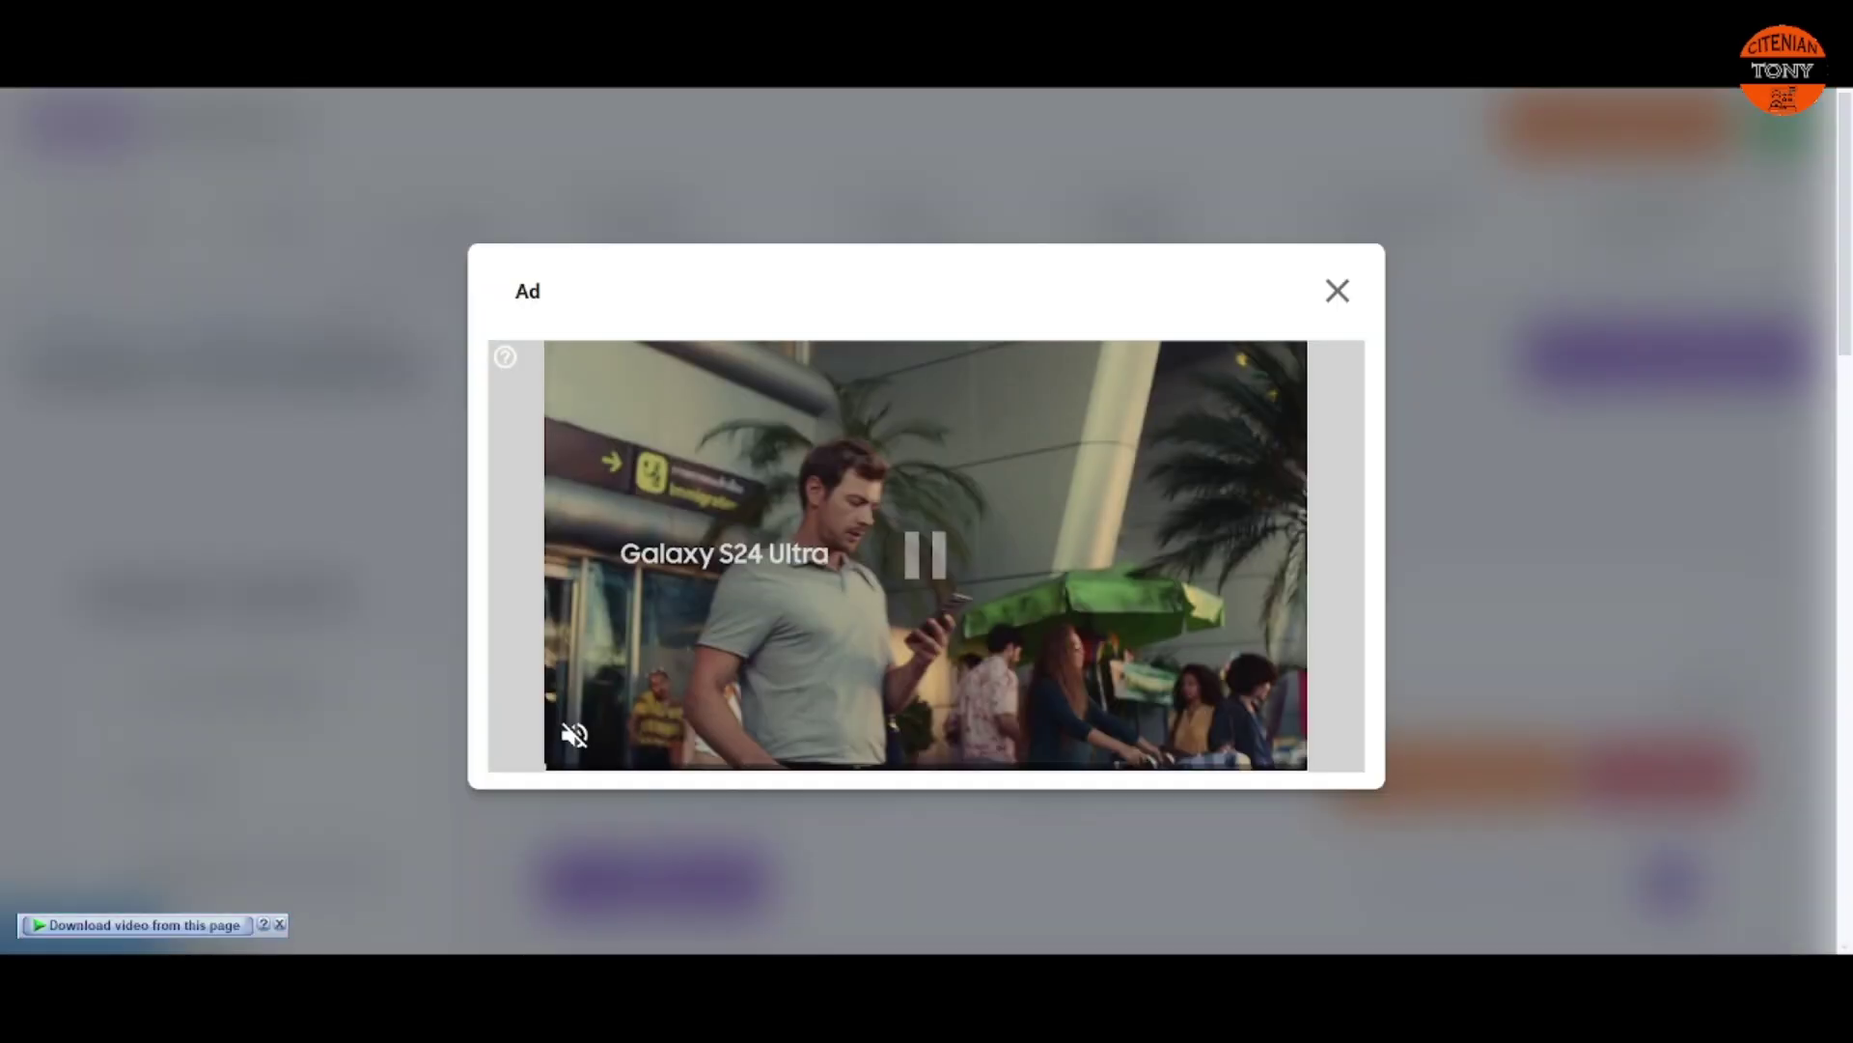
# Step: Close the ad on the hosting page, open the About WordPress page from the live site and look over the admin sections
pyautogui.click(1337, 291)
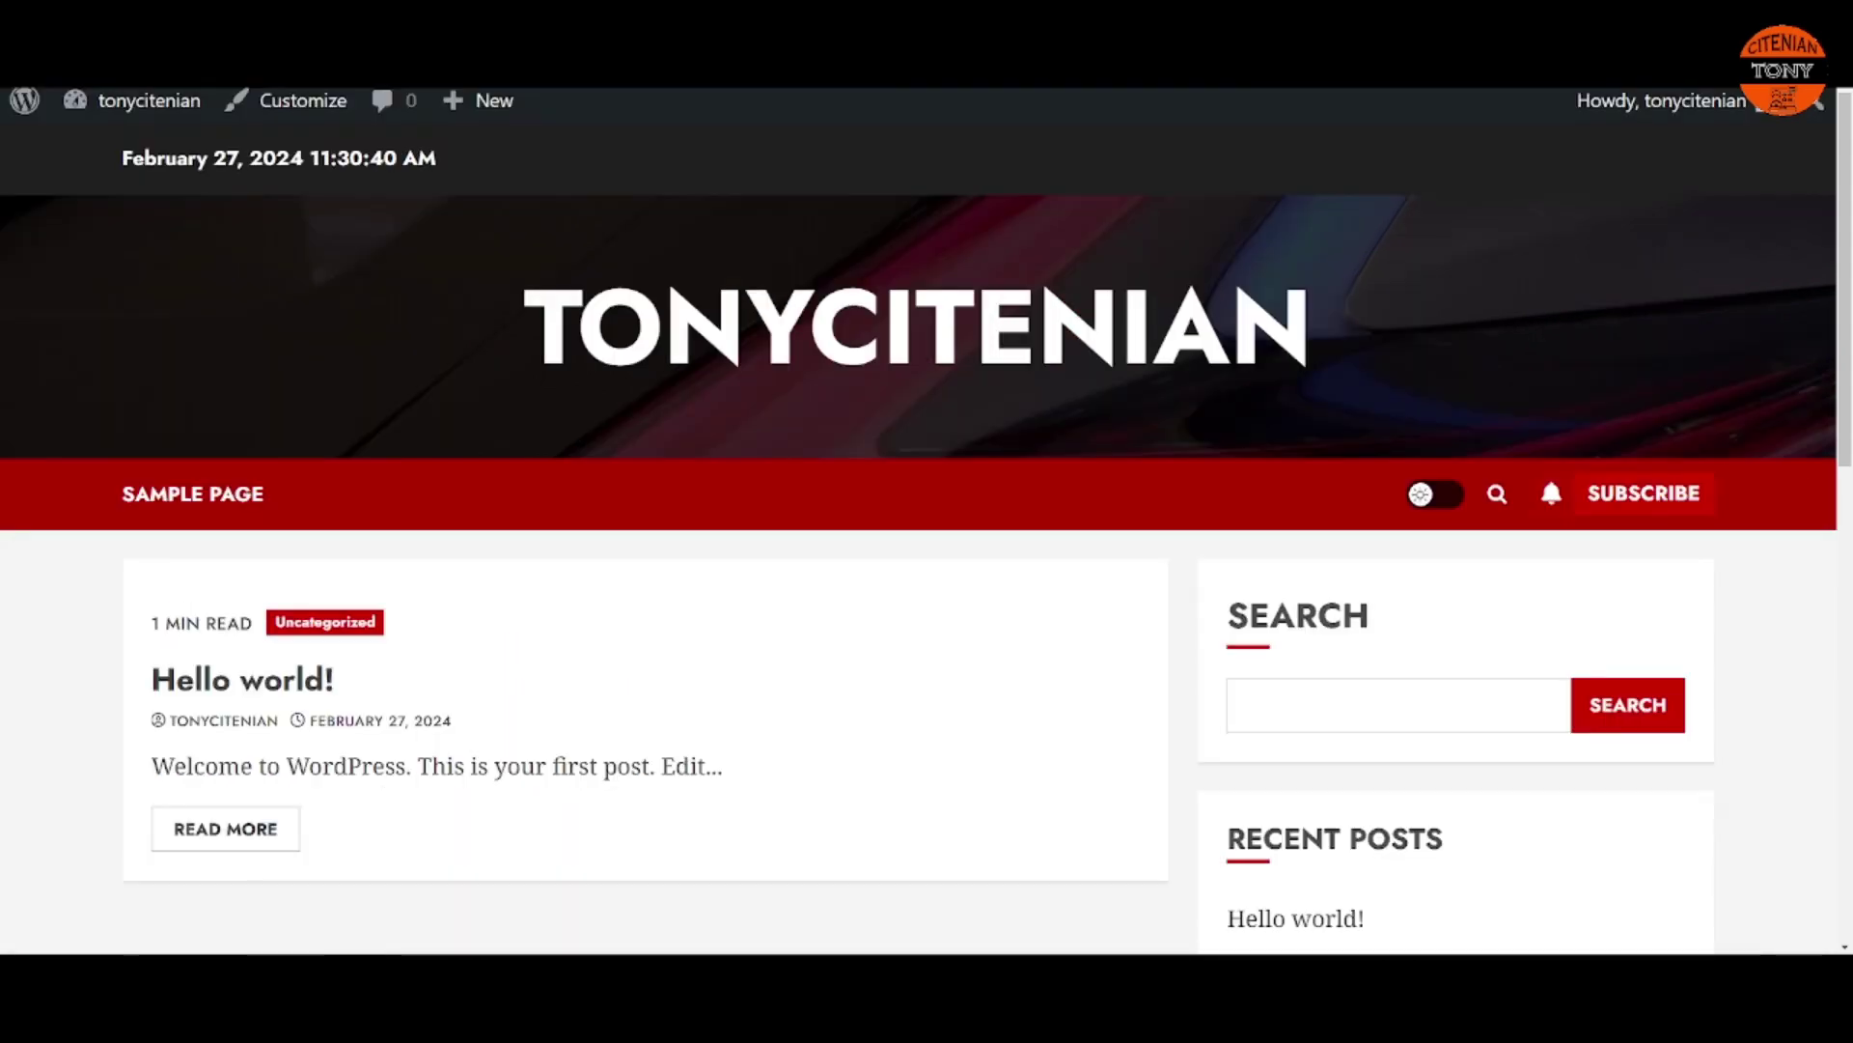
pyautogui.moveTo(22, 109)
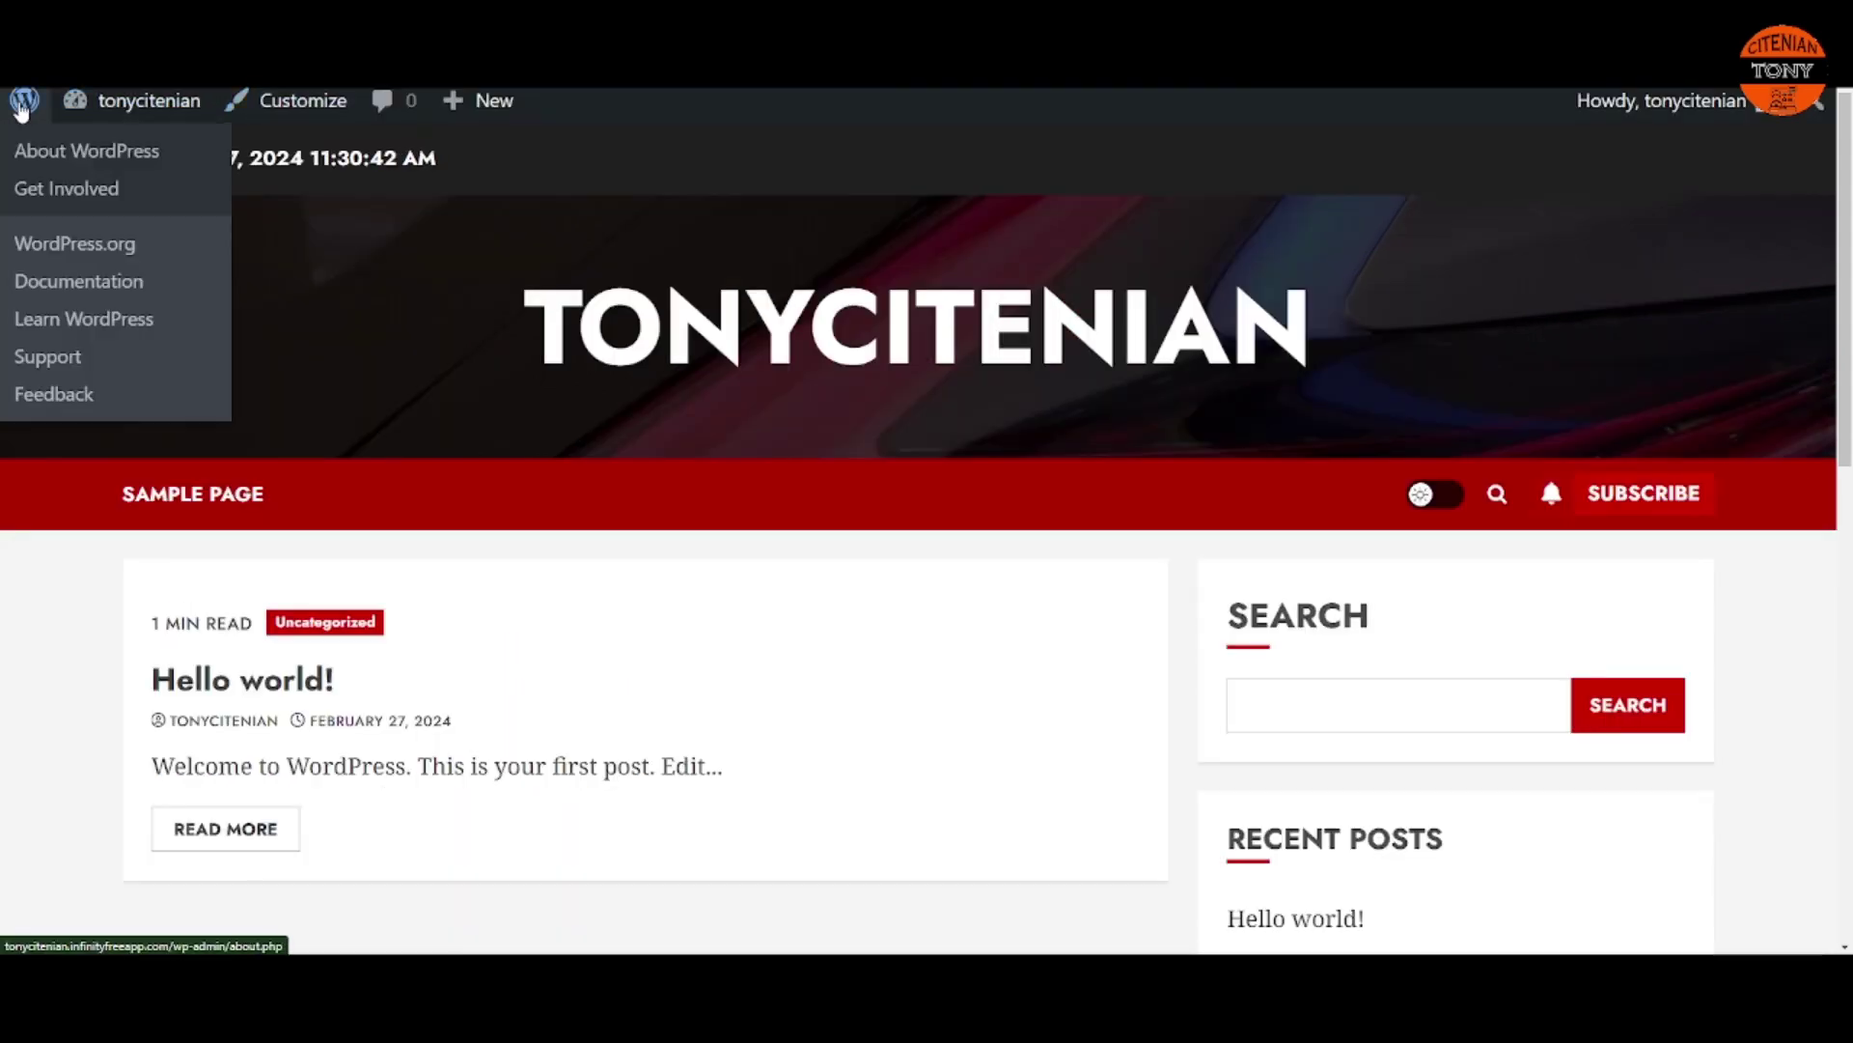
pyautogui.click(58, 150)
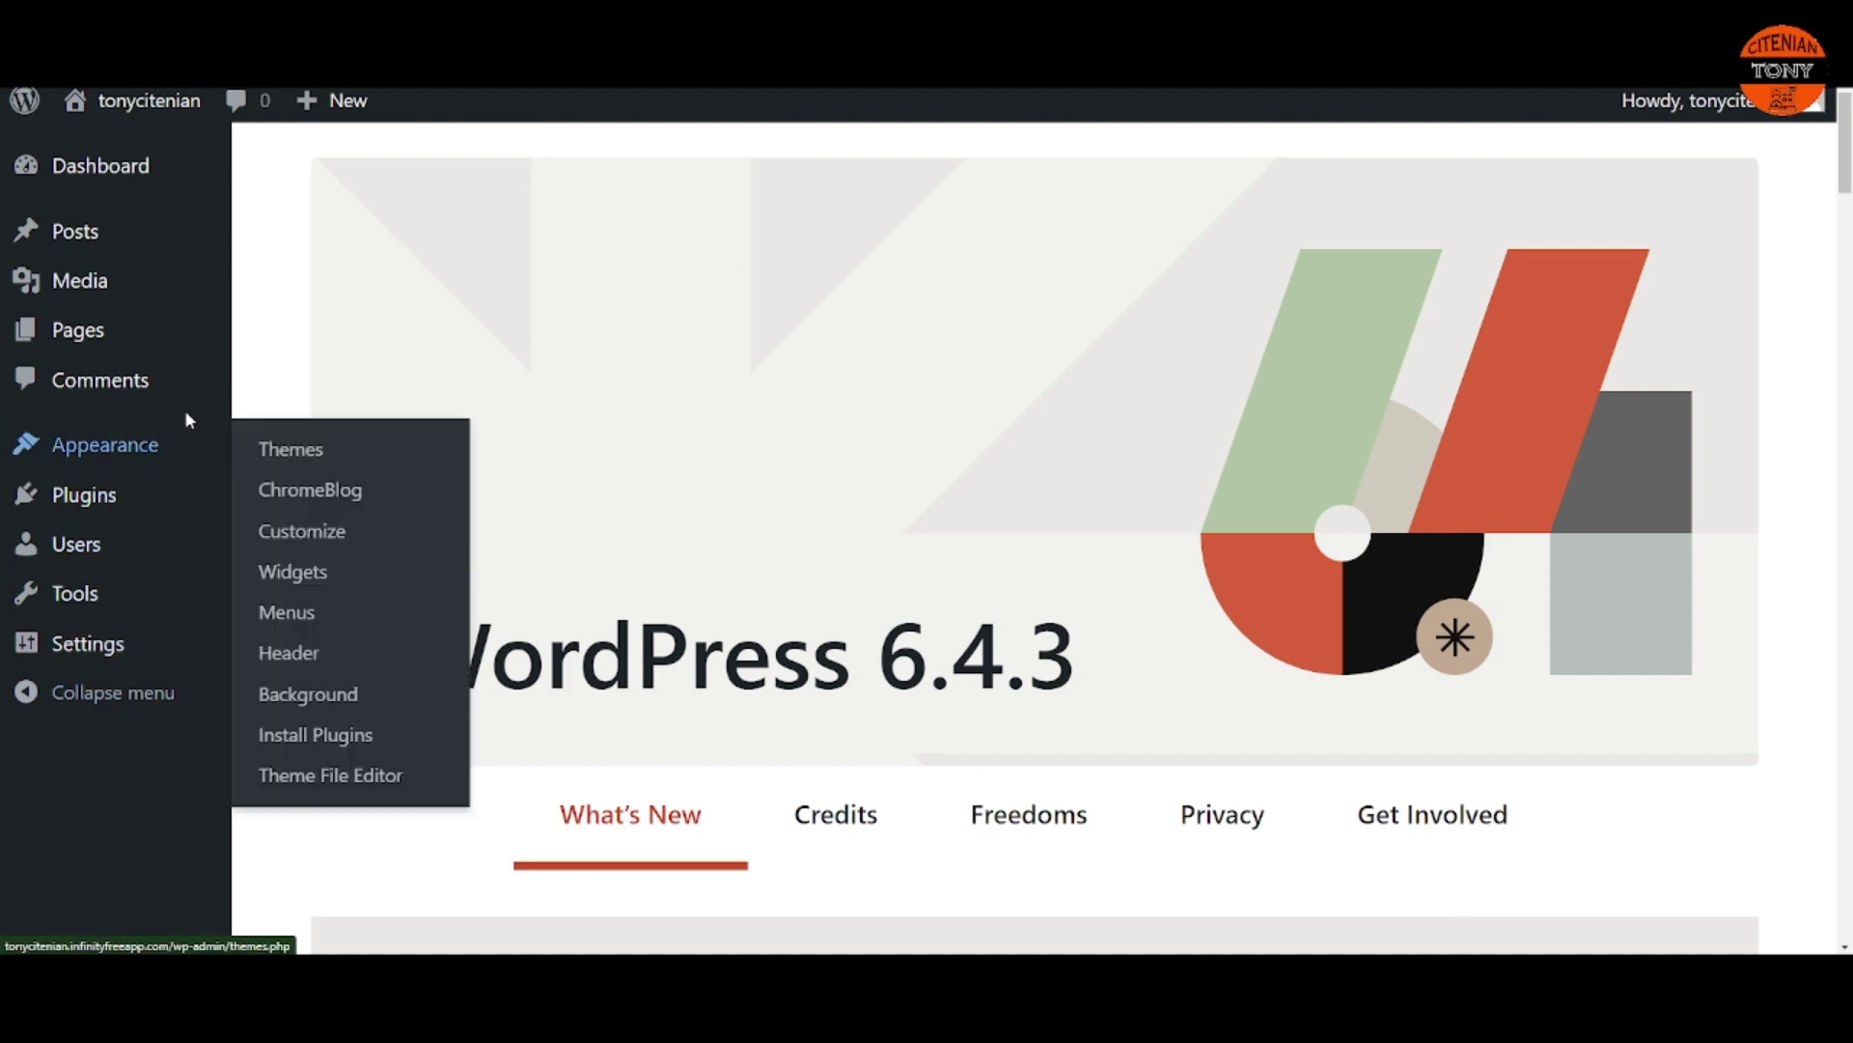
pyautogui.moveTo(130, 514)
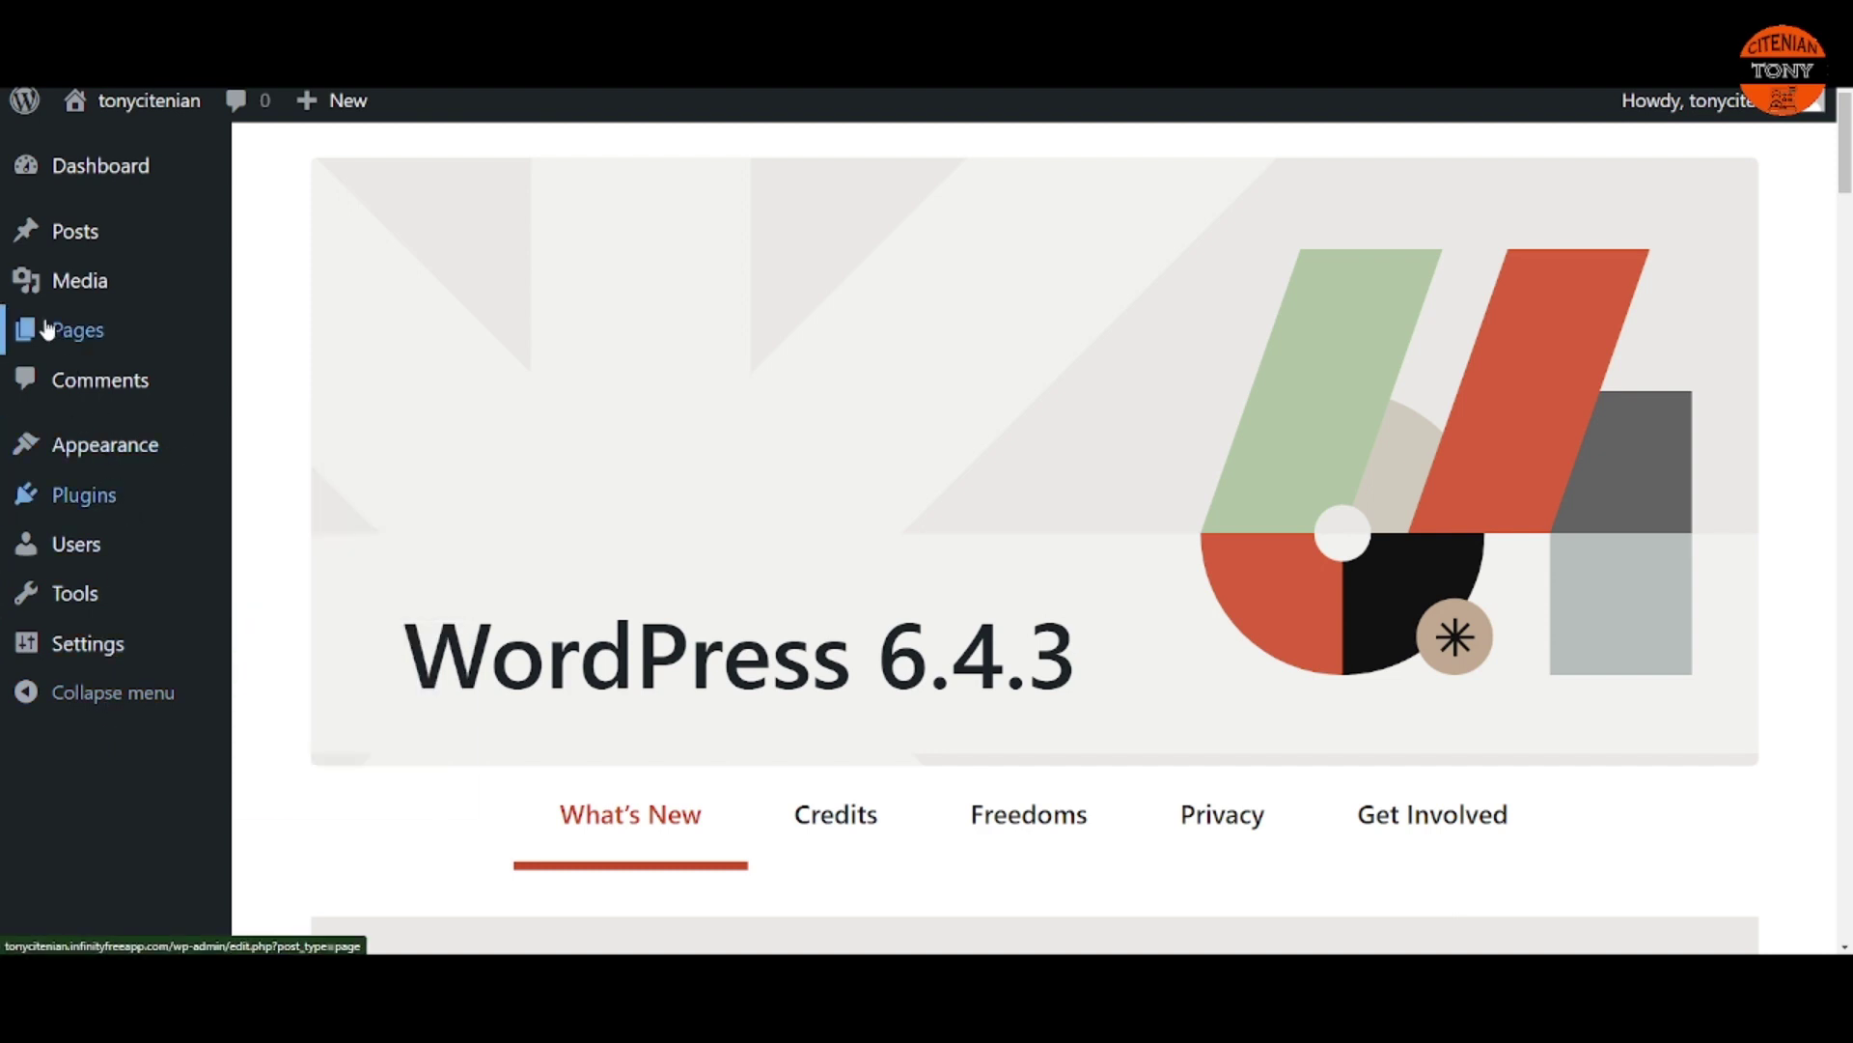
pyautogui.moveTo(49, 234)
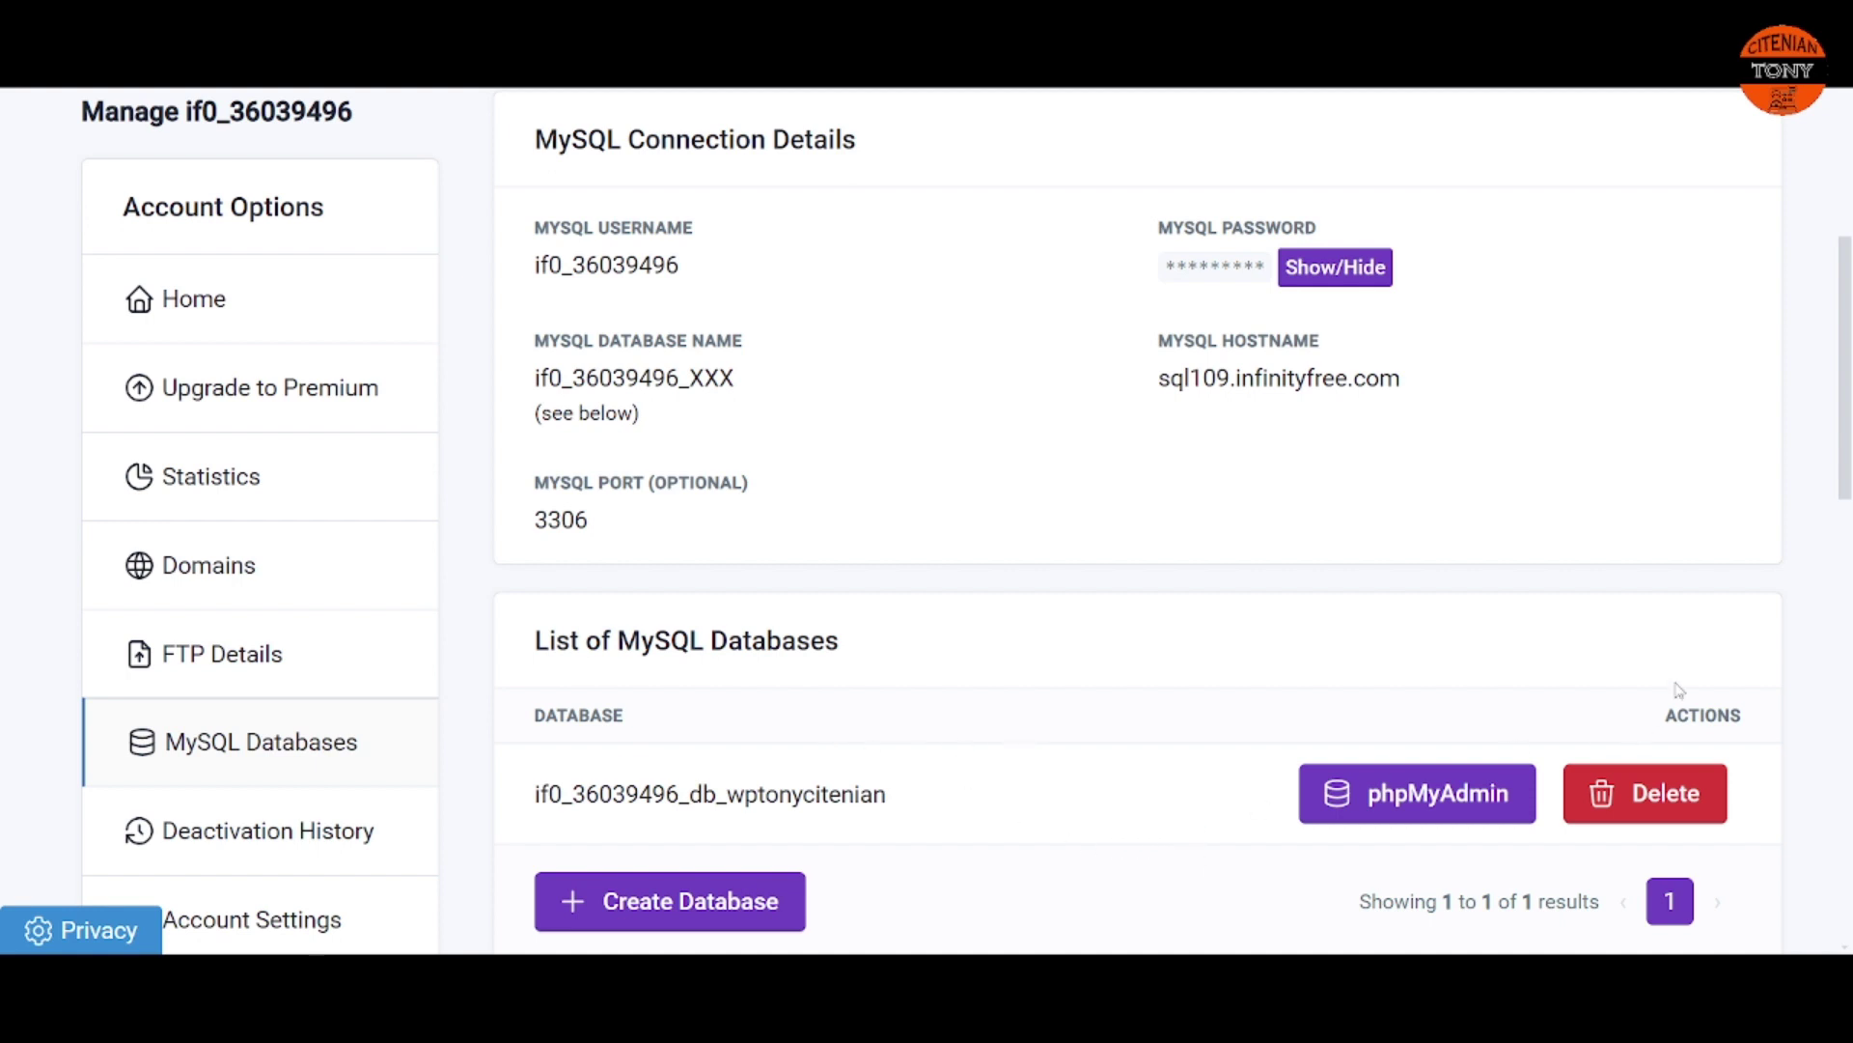
# Step: Open the site's MySQL database in phpMyAdmin from the hosting account and examine its list of WordPress tables
pyautogui.click(1409, 811)
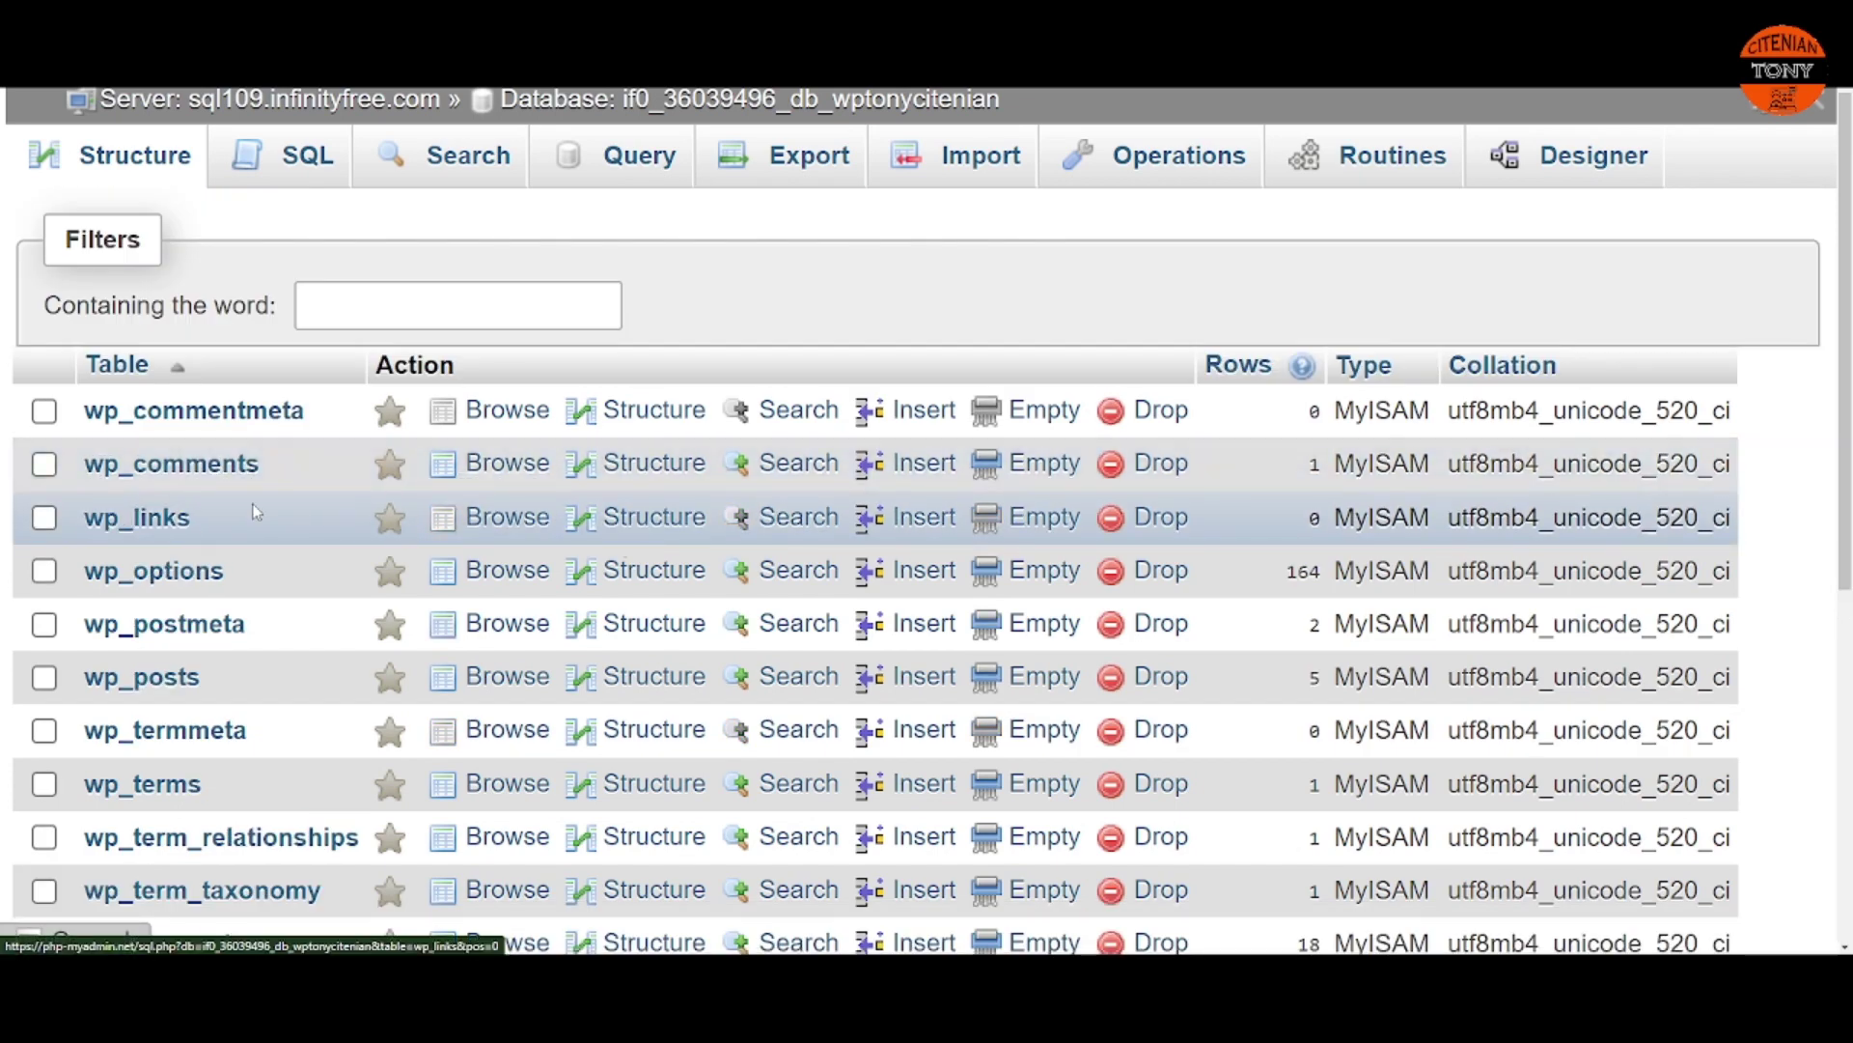
pyautogui.scroll(-6, 288, 560)
pyautogui.scroll(6, 305, 697)
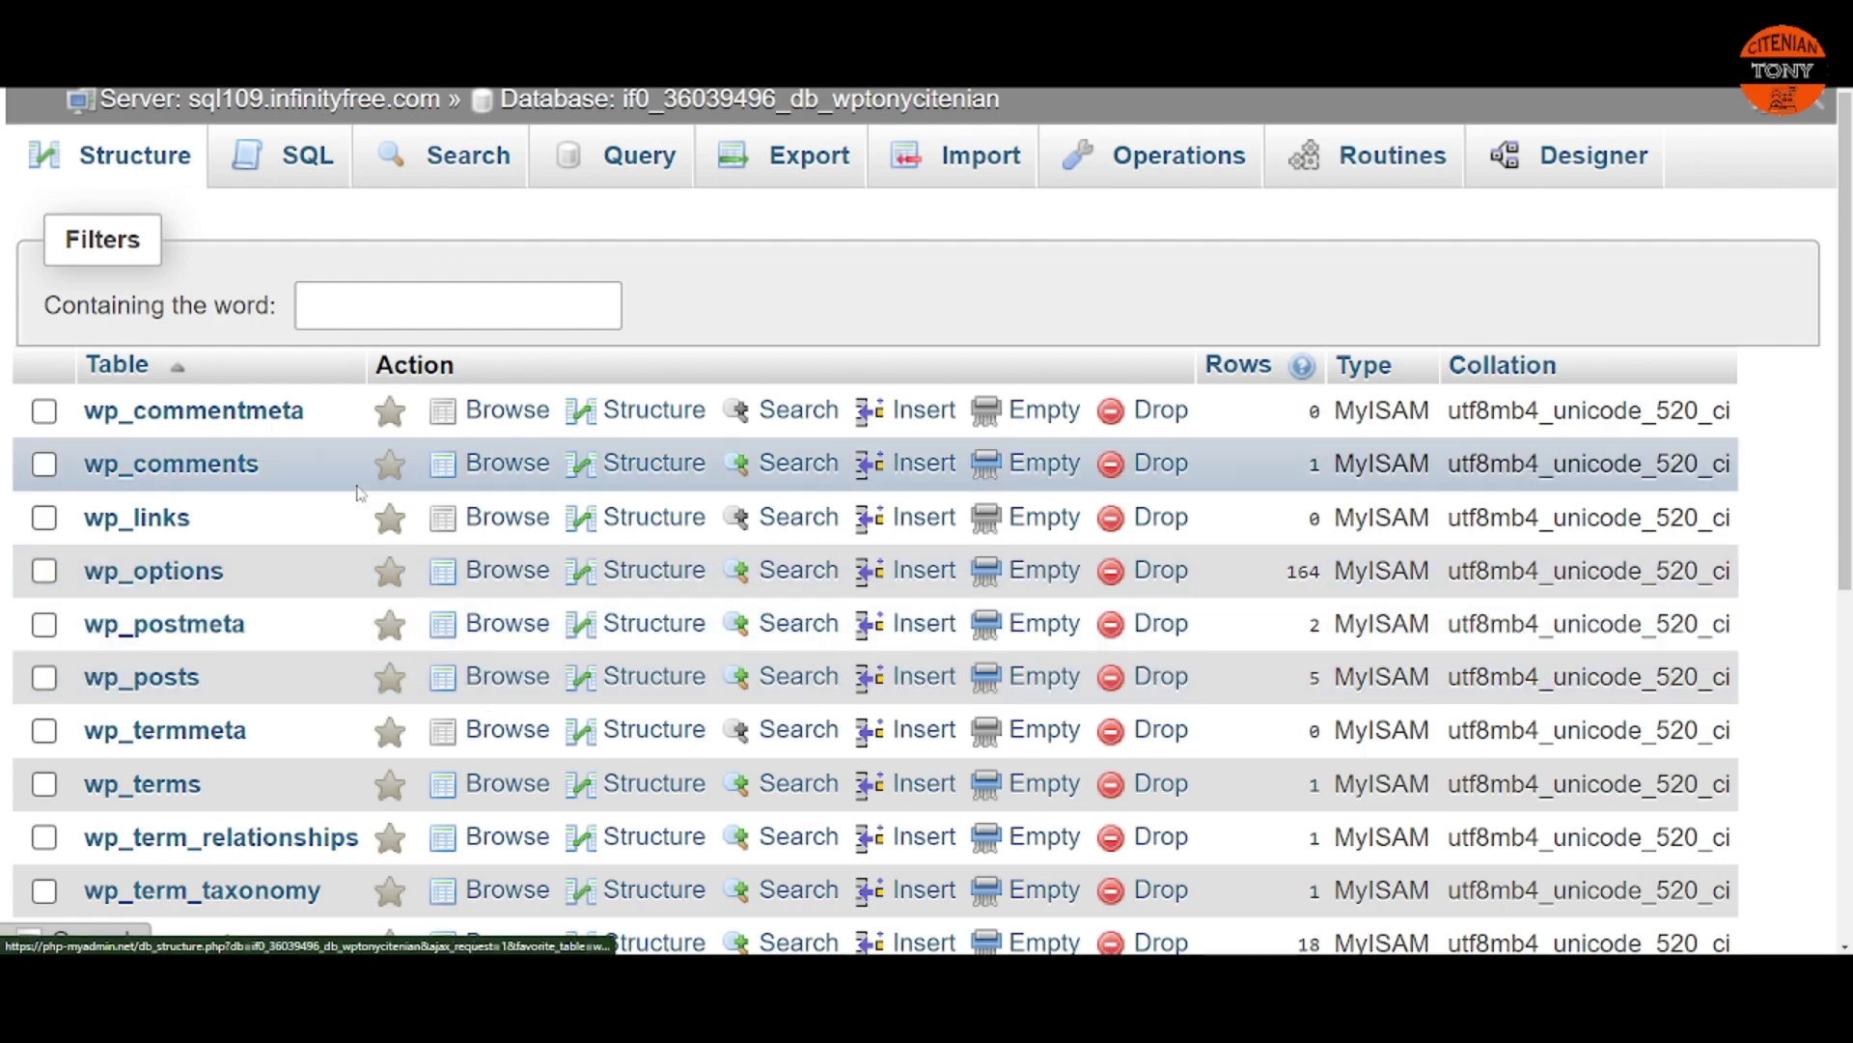
pyautogui.scroll(-2, 302, 480)
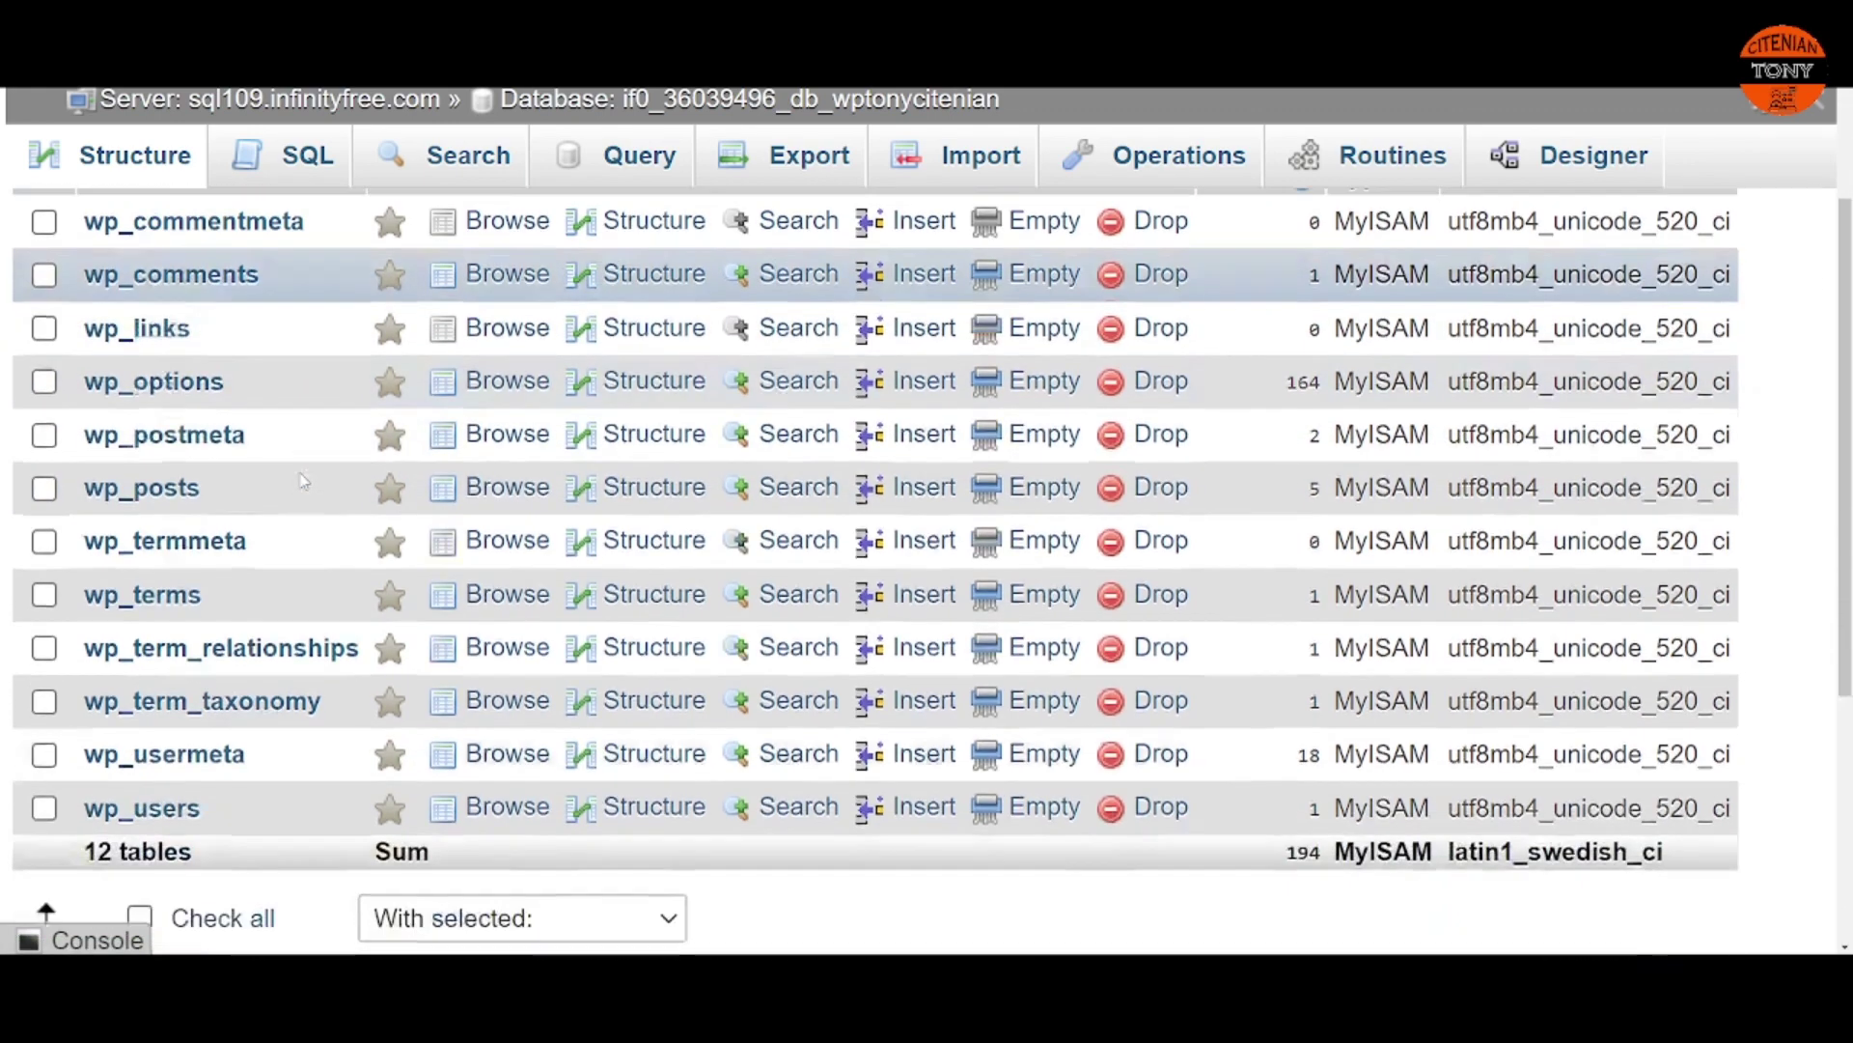
pyautogui.scroll(-5, 302, 481)
pyautogui.scroll(6, 393, 544)
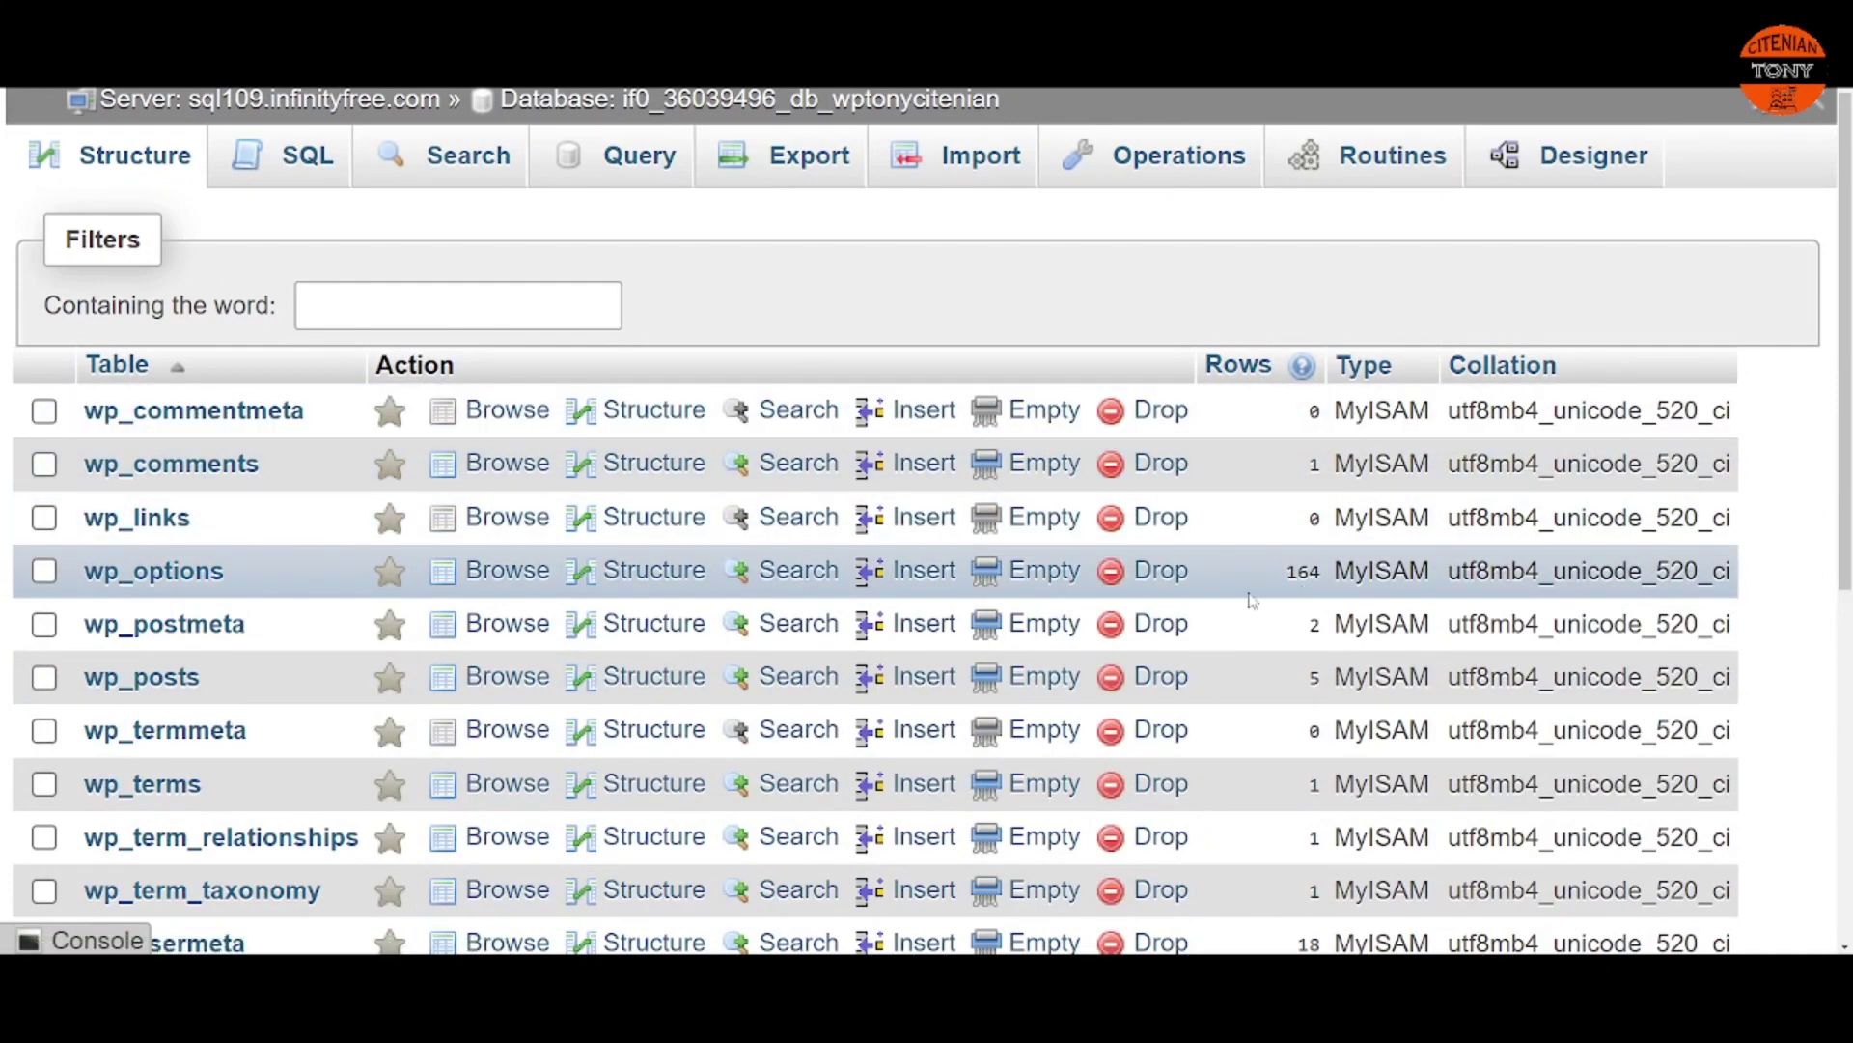
pyautogui.scroll(-3, 714, 348)
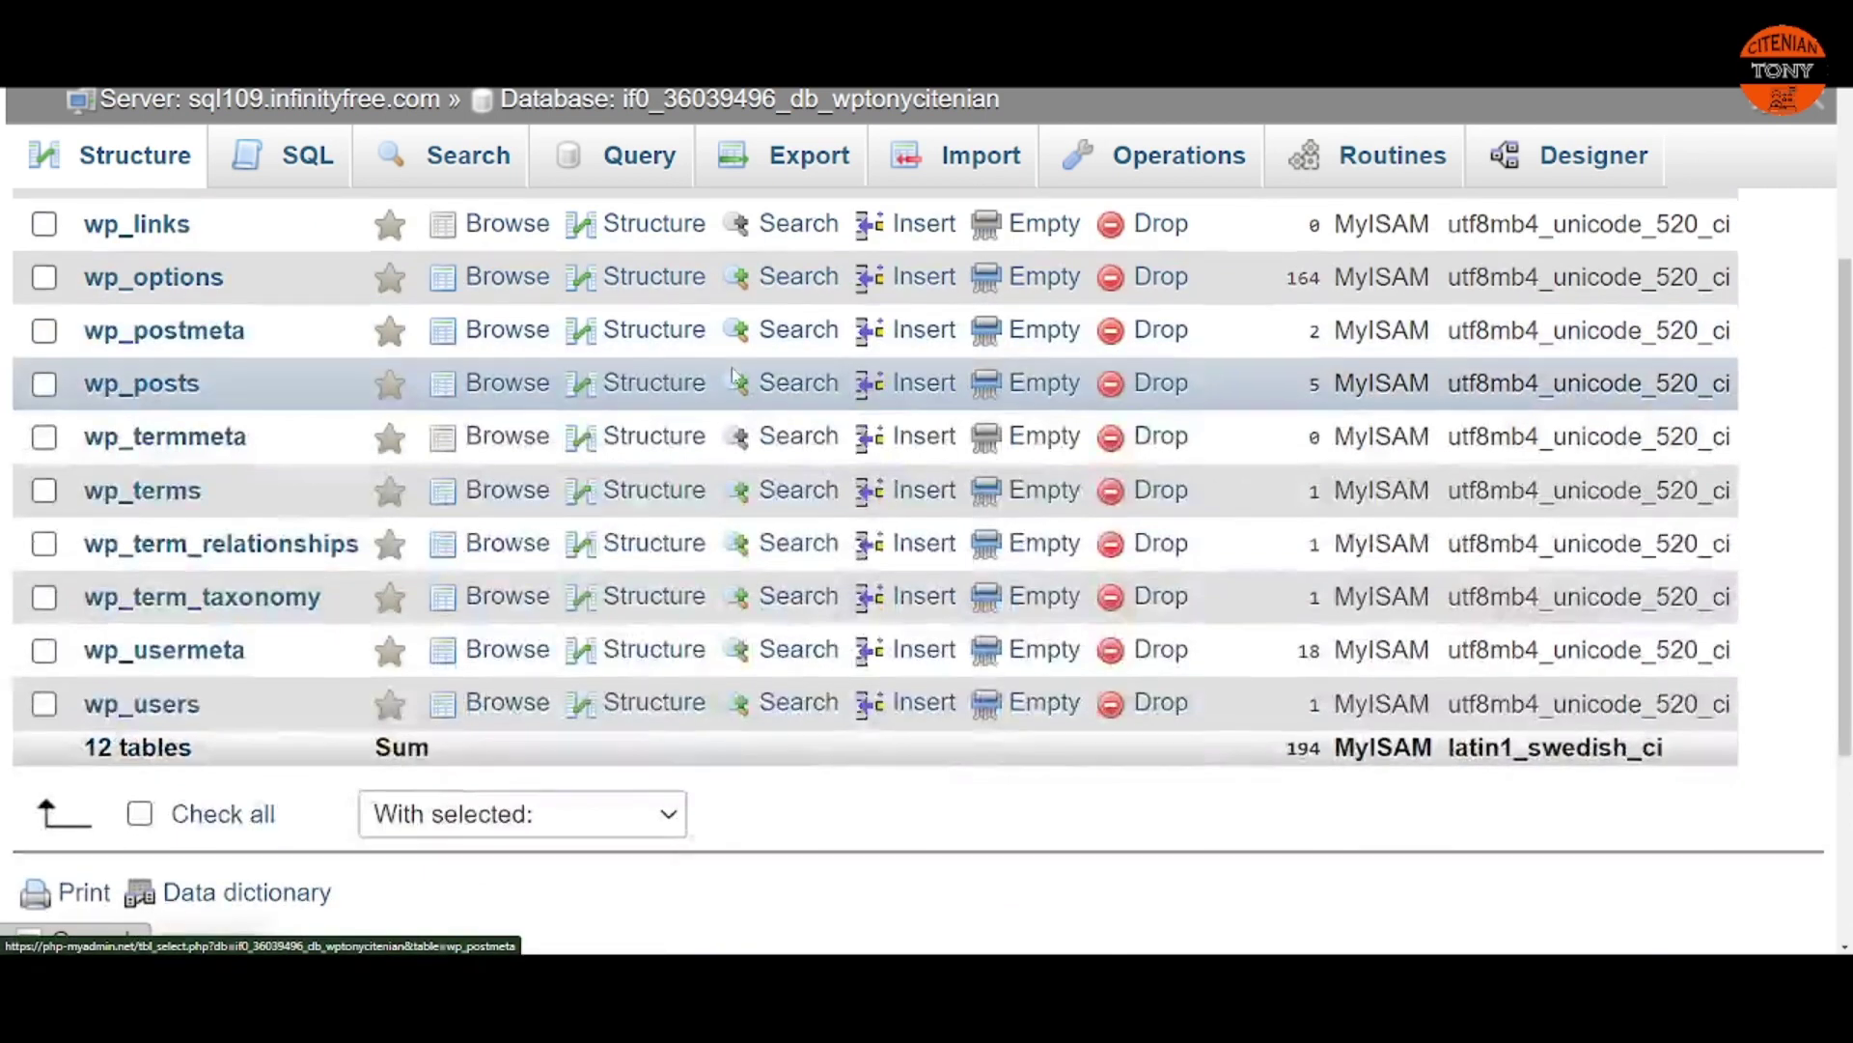
pyautogui.scroll(-3, 734, 376)
pyautogui.scroll(3, 733, 376)
pyautogui.scroll(3, 734, 376)
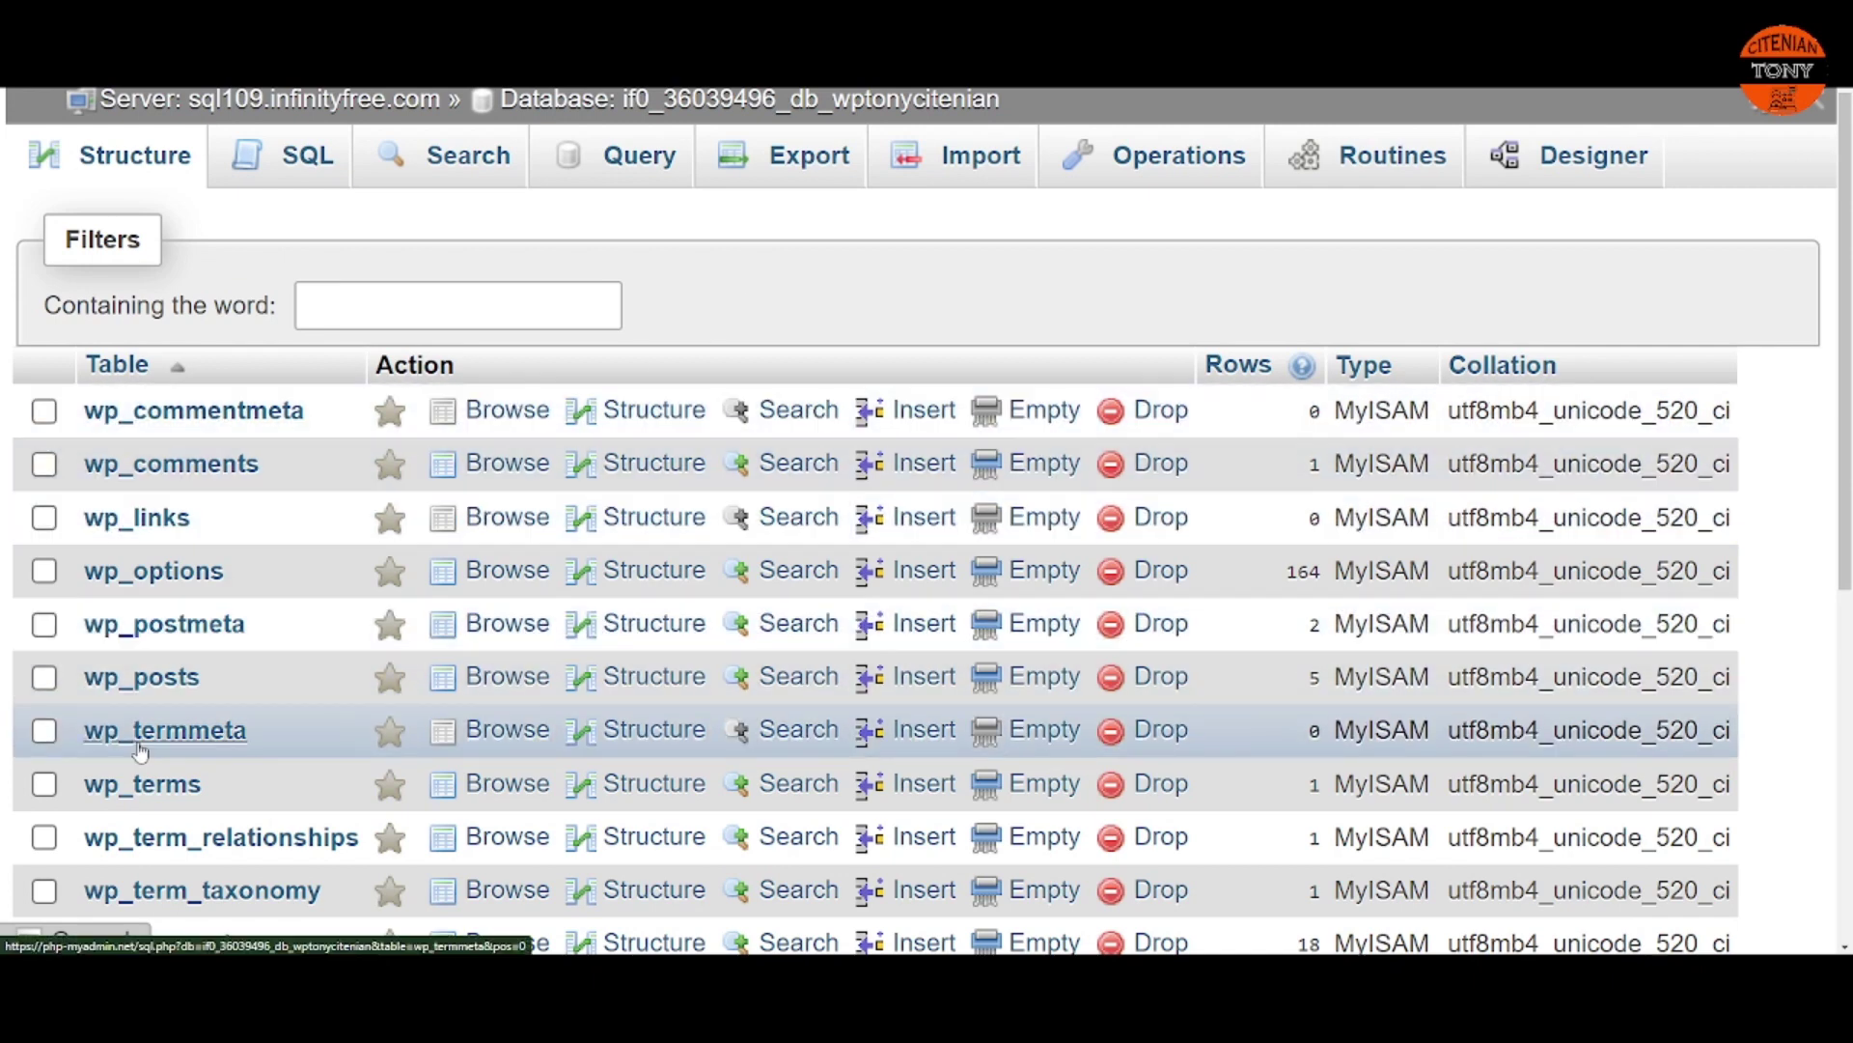
# Step: Open the wp_posts table and examine the titles, dates and statuses of its post rows
pyautogui.click(144, 679)
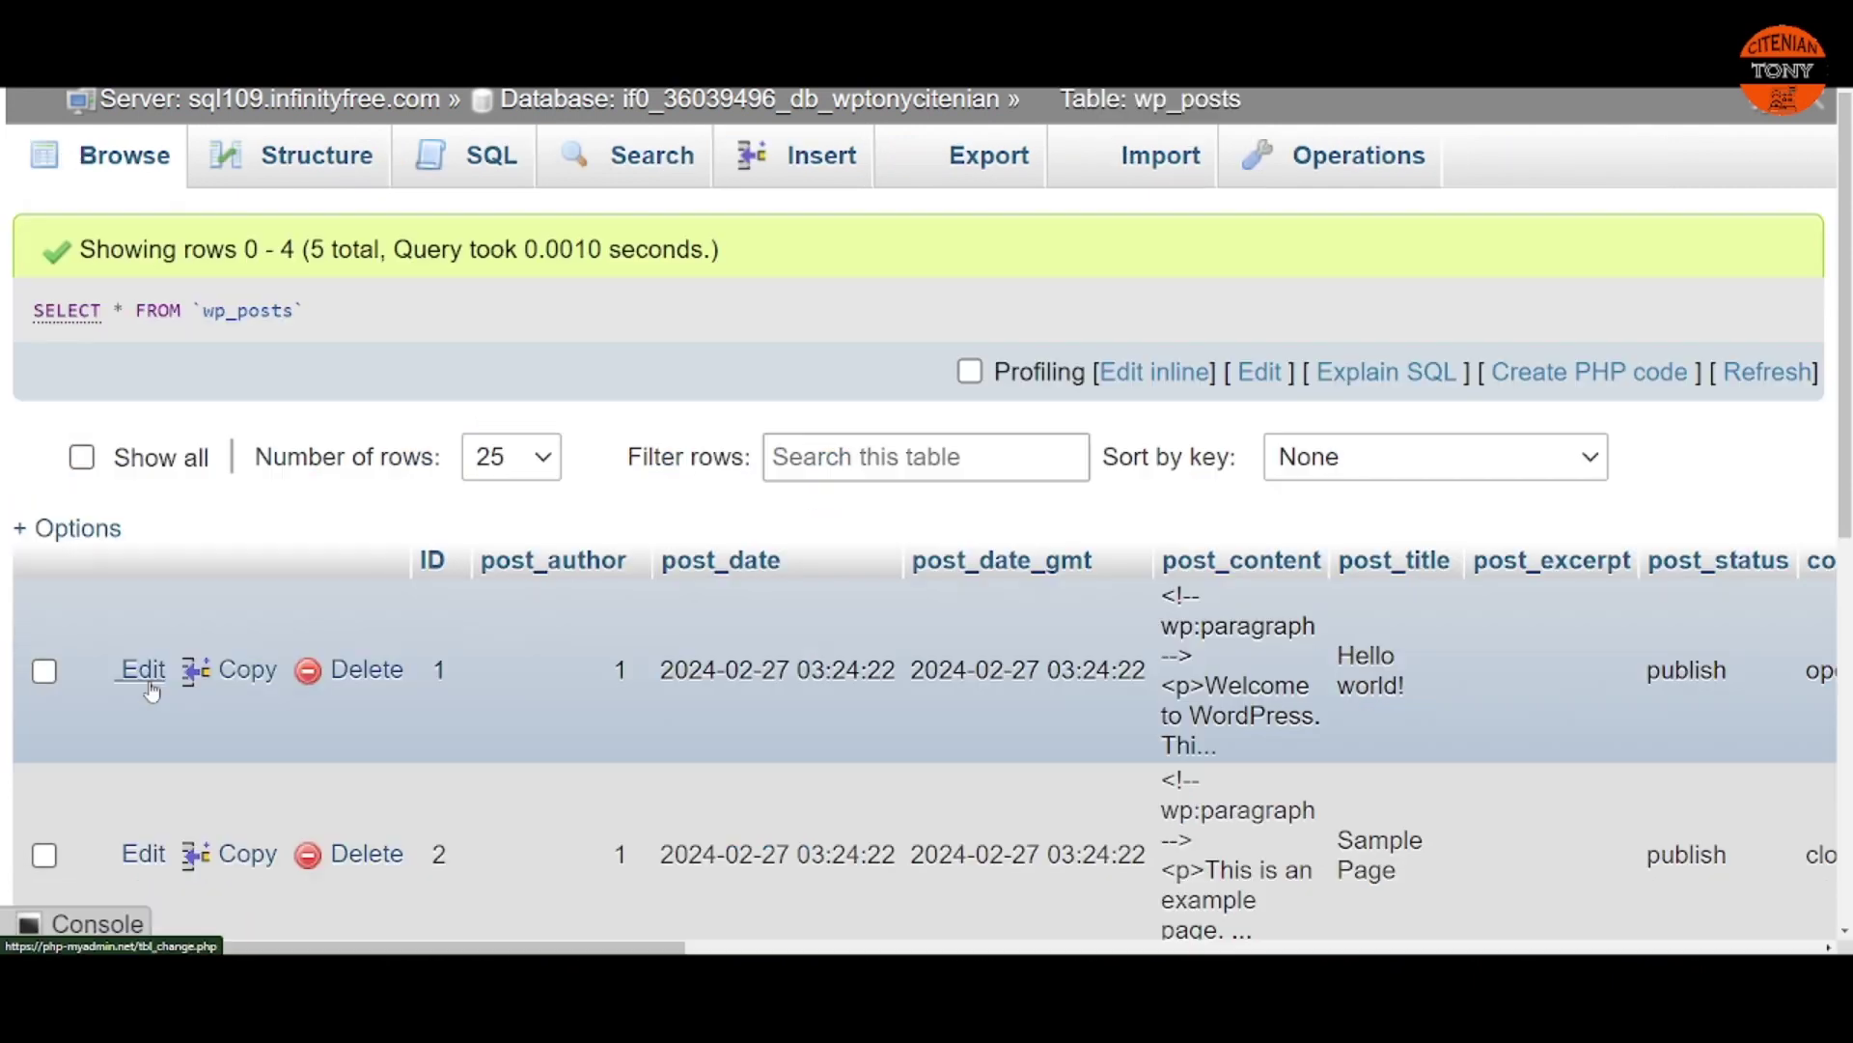
pyautogui.scroll(-3, 1079, 439)
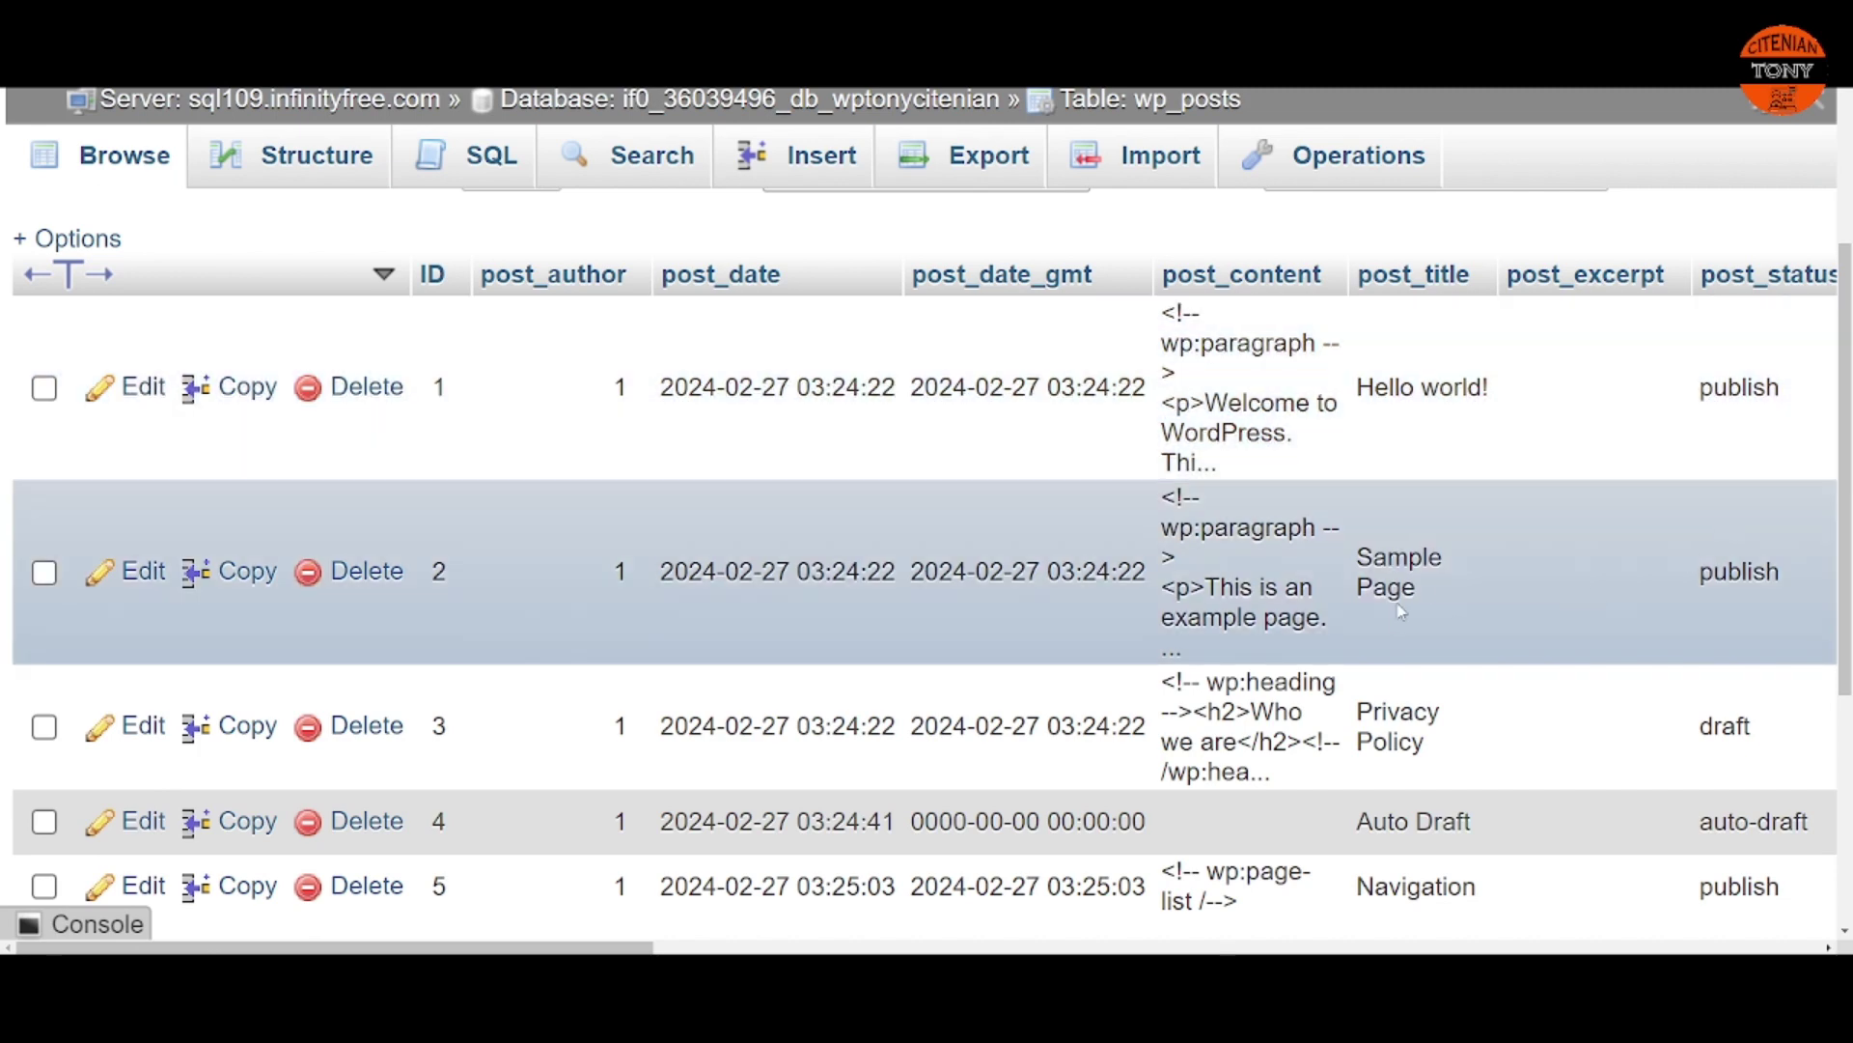
pyautogui.scroll(-5, 1680, 628)
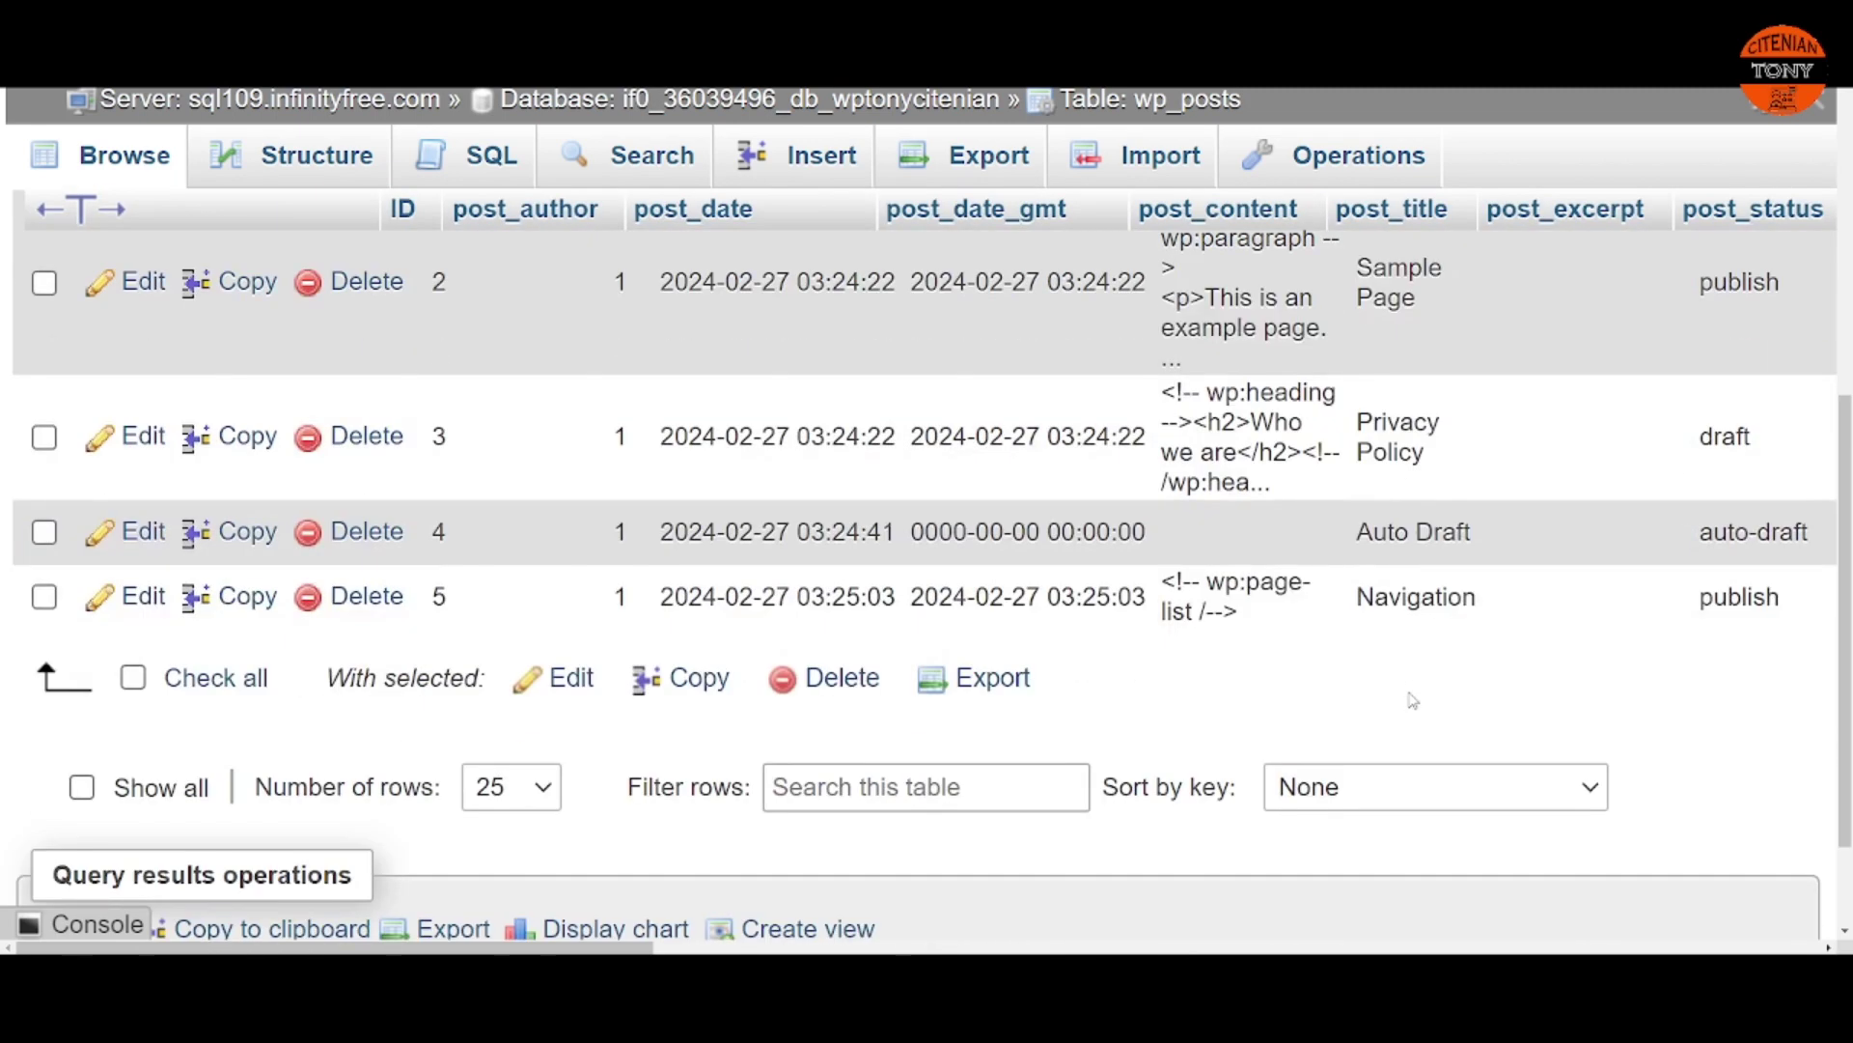
pyautogui.scroll(8, 1412, 692)
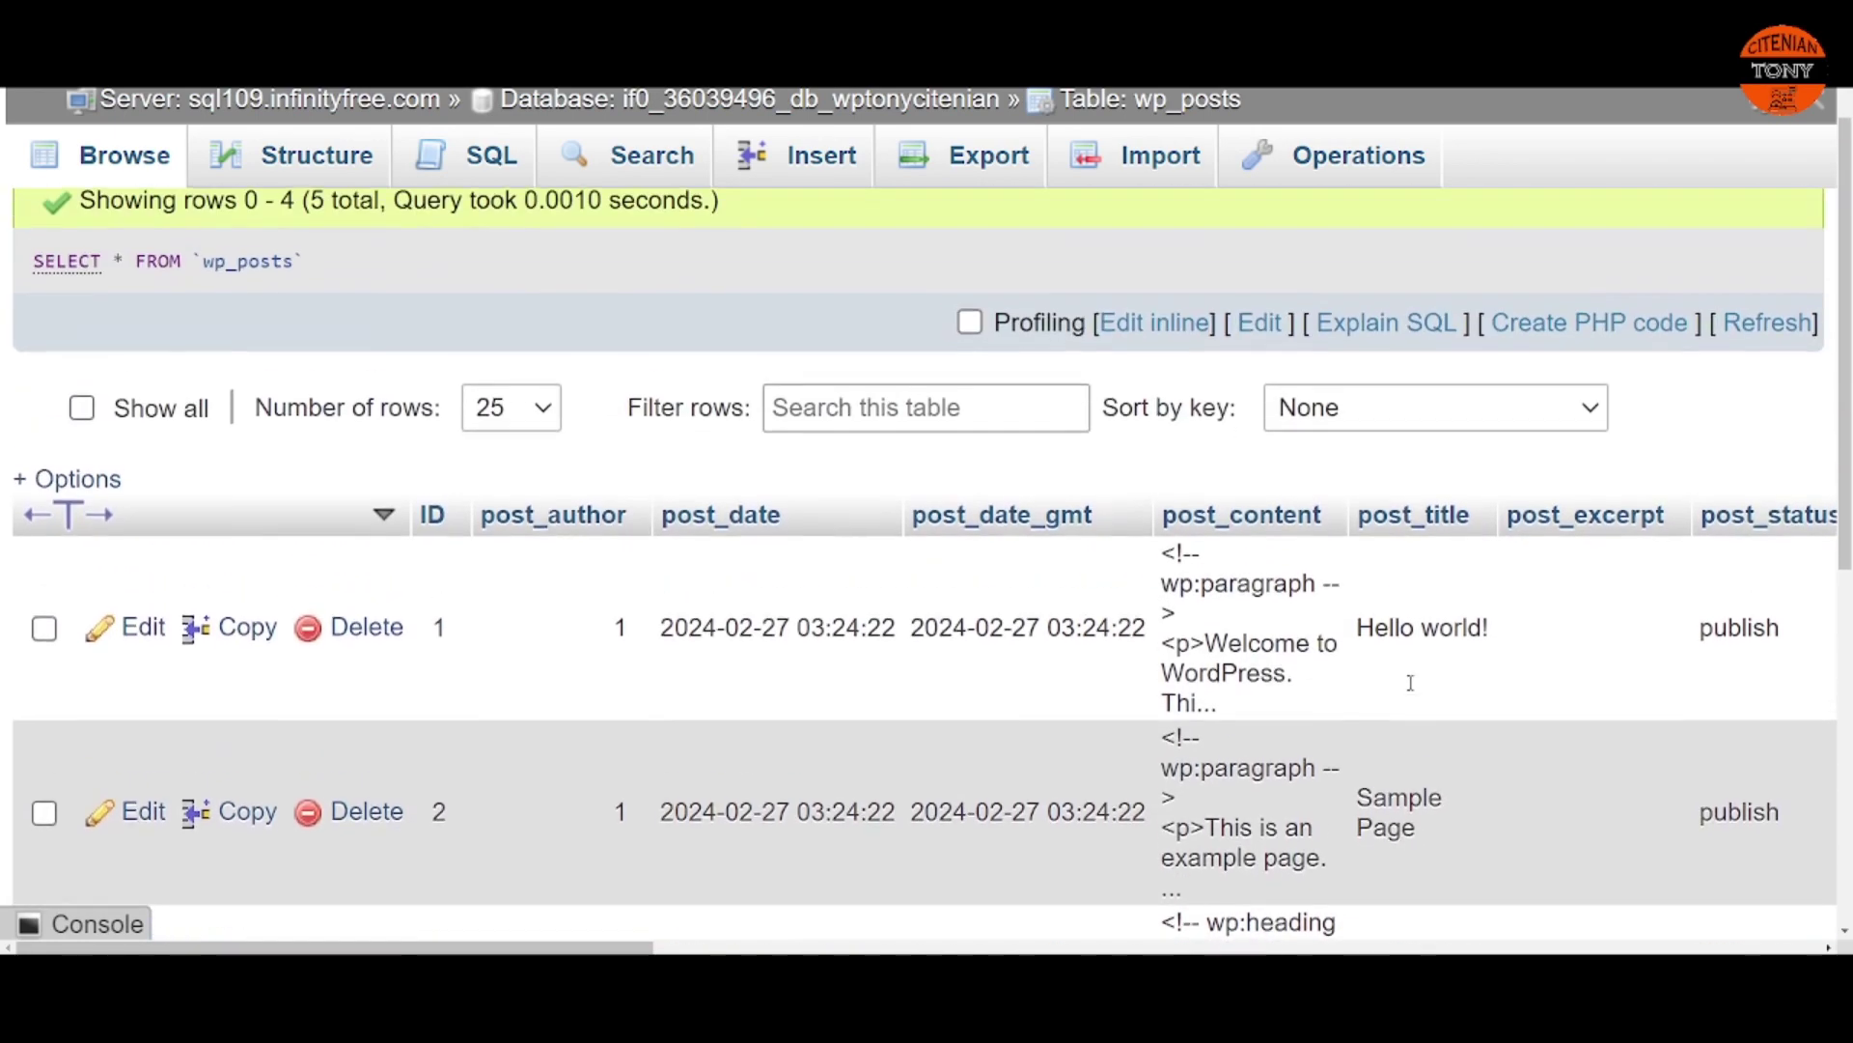
pyautogui.scroll(-3, 1412, 692)
pyautogui.scroll(-2, 1412, 691)
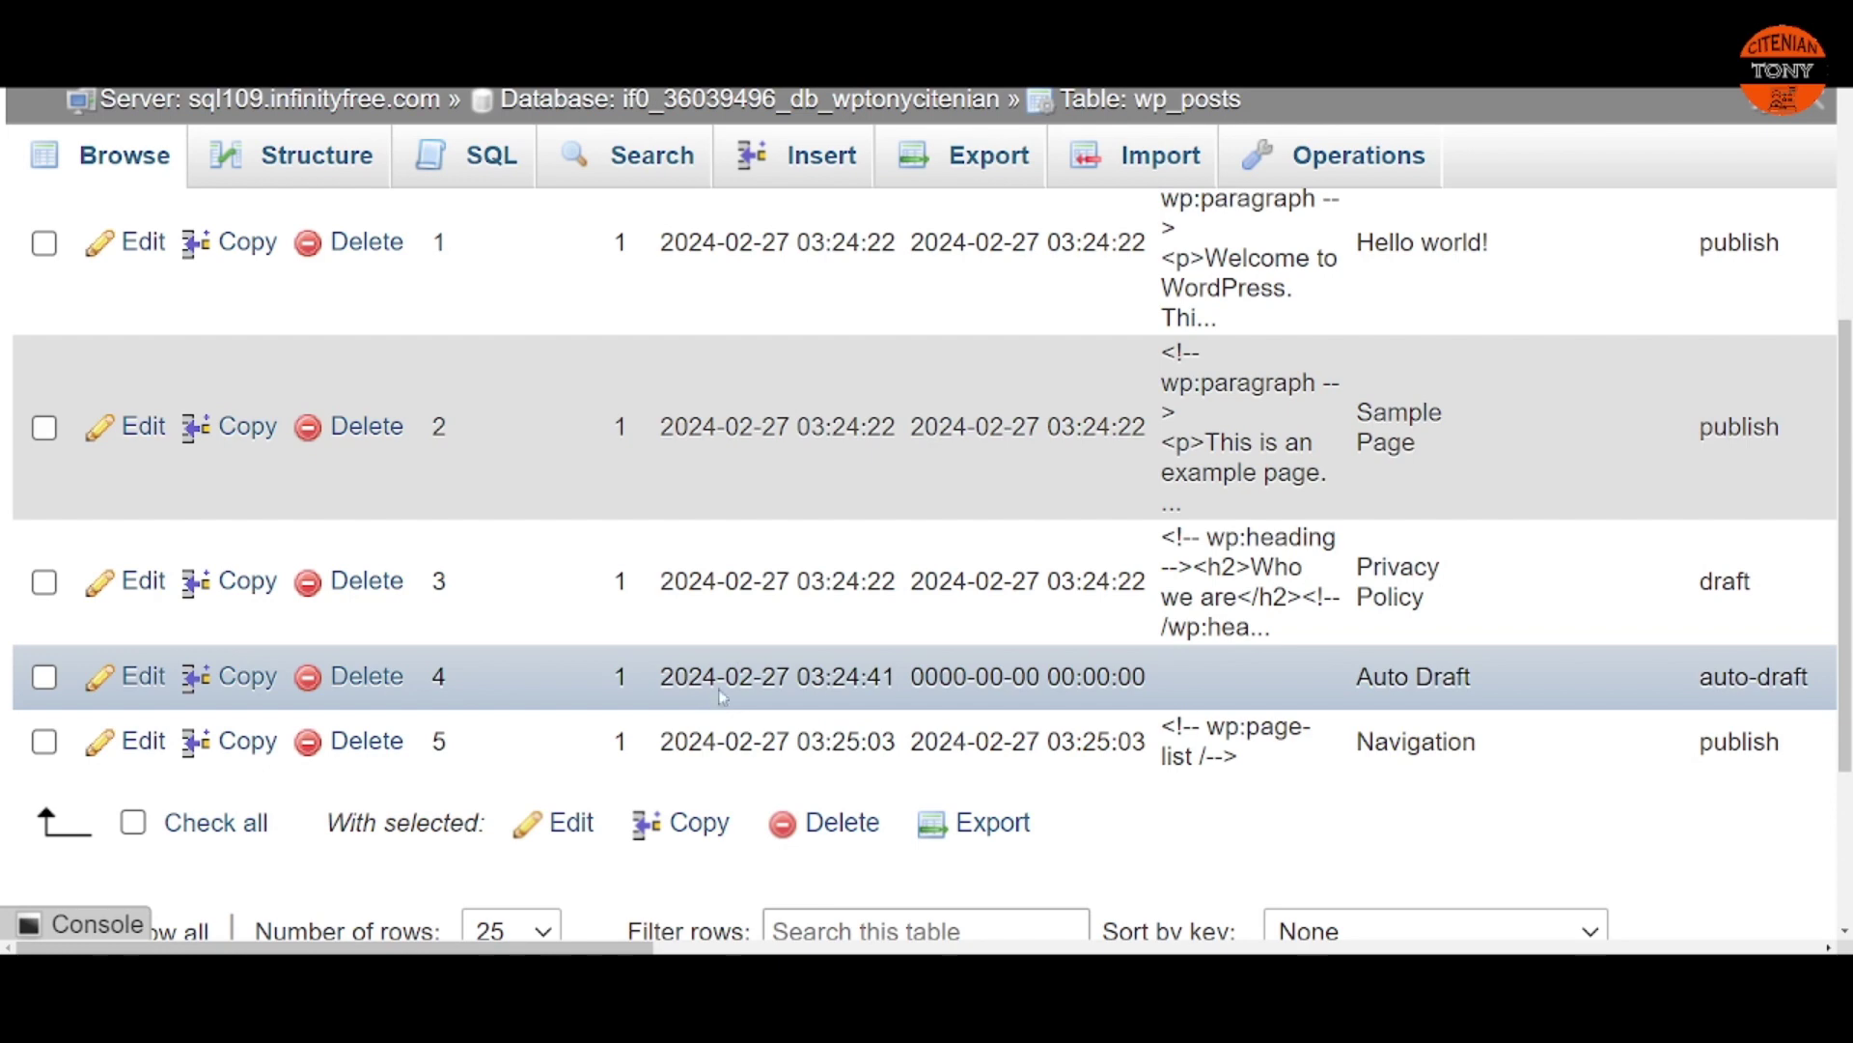
pyautogui.scroll(3, 1161, 682)
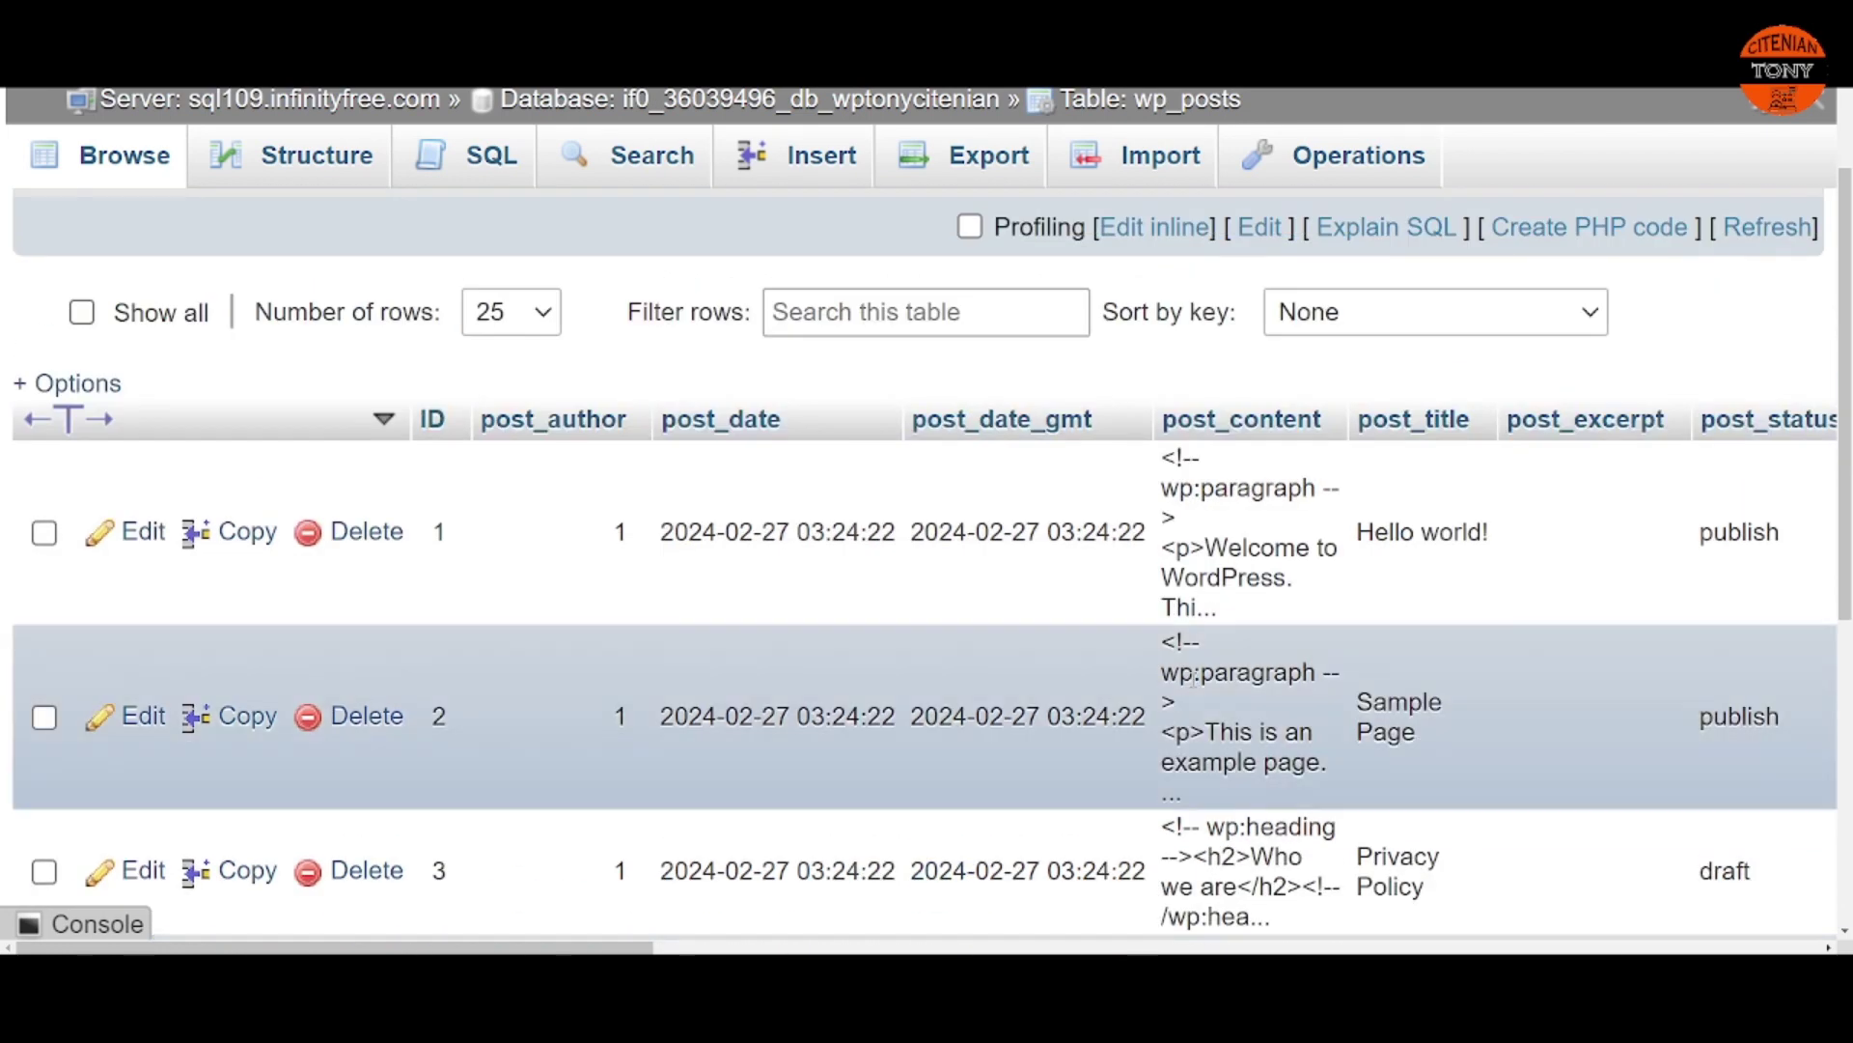